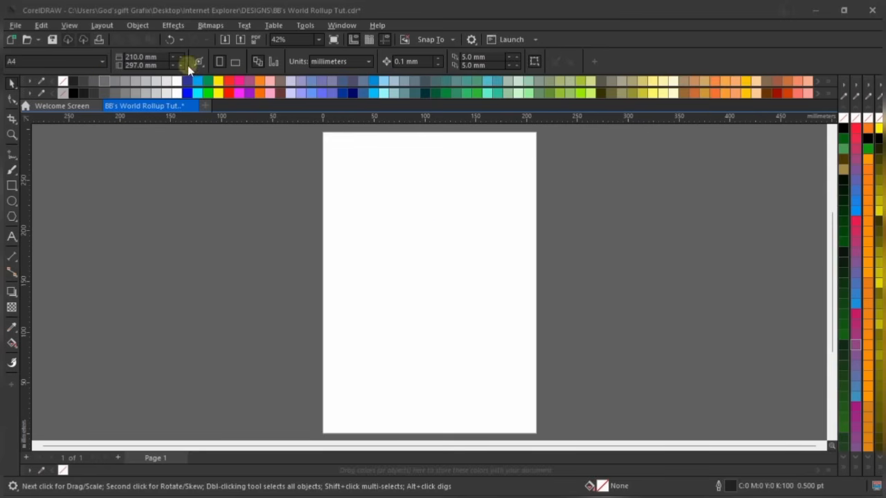
Switch the units to inches and set the page width to 2.85 and height to 6.9
click(339, 61)
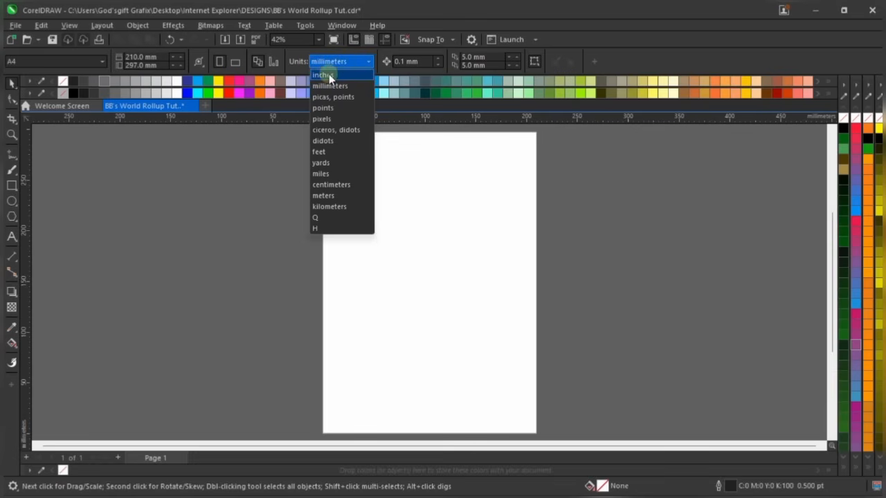
click(329, 74)
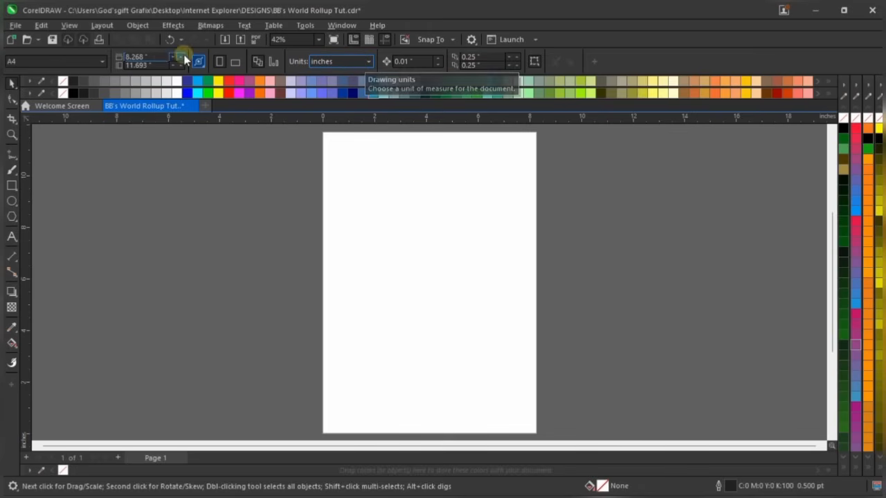
drag(158, 58, 102, 61)
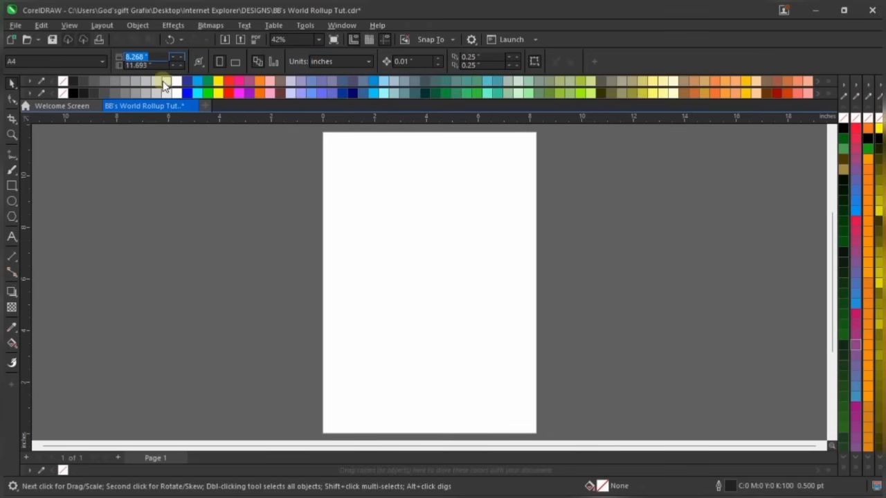
click(178, 228)
click(156, 56)
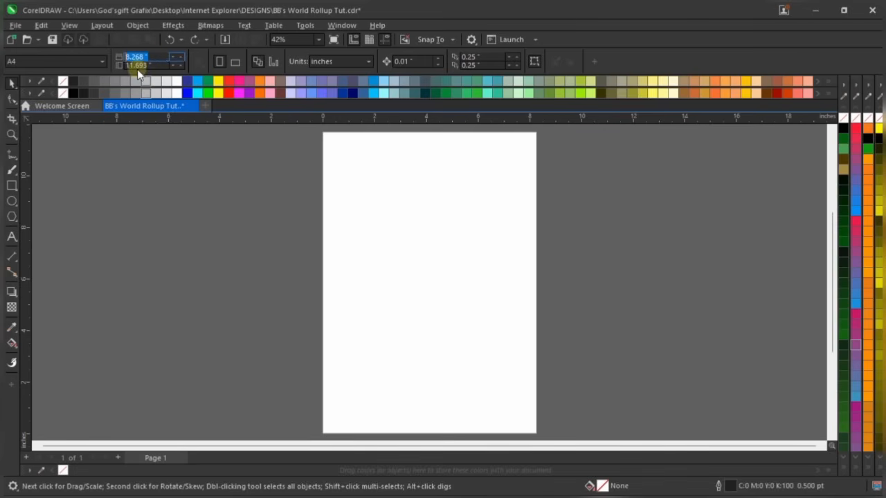
text(2.)
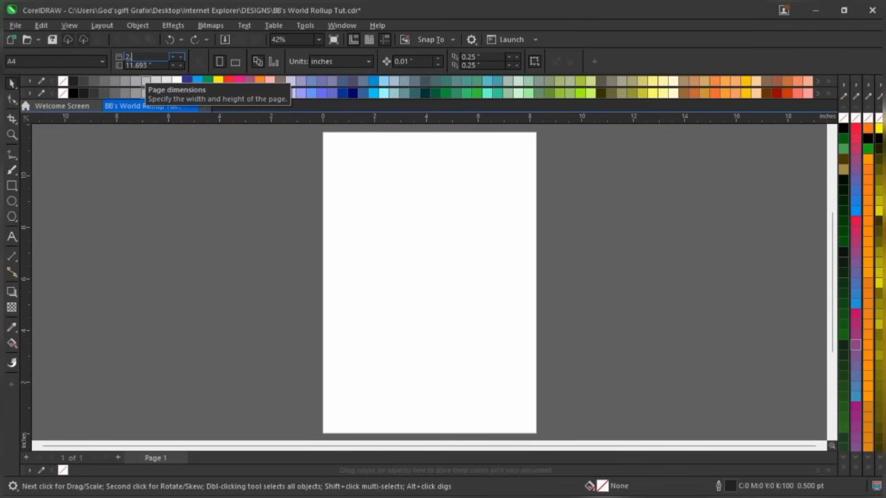
text(85)
key(Tab)
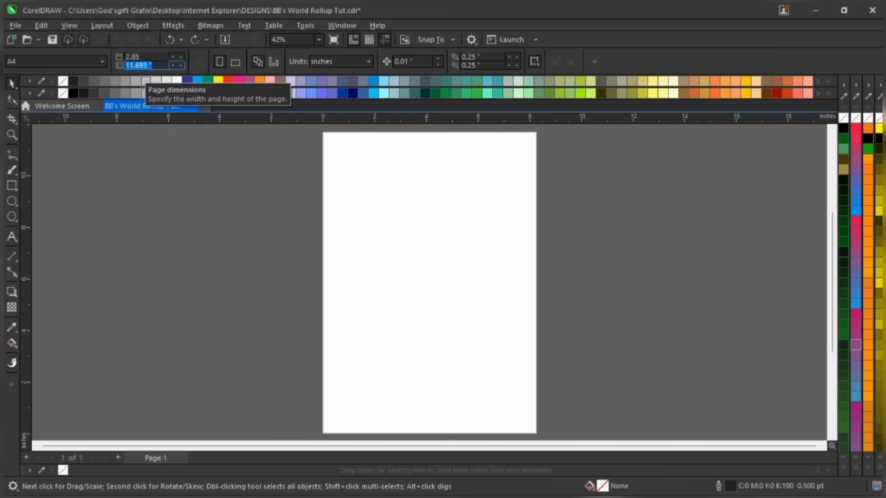
text(6.9)
key(Return)
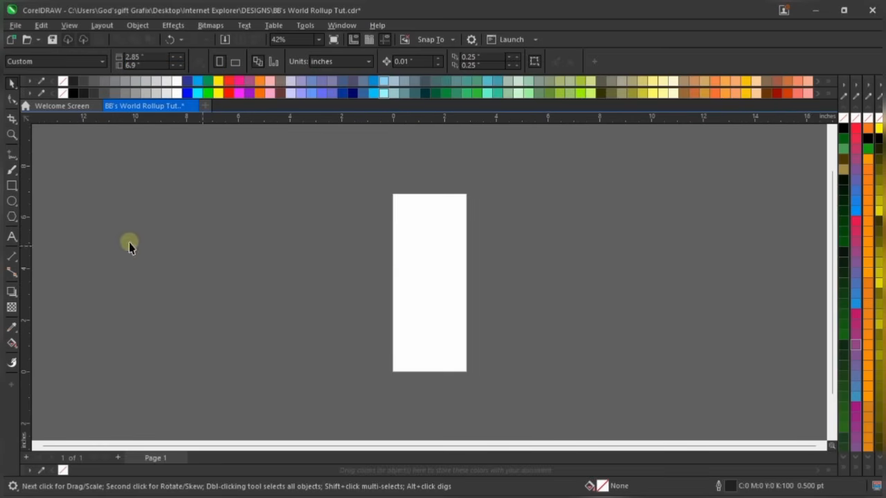
Create a page-sized rectangle from the Rectangle tool and drag it off the page
double_click(12, 185)
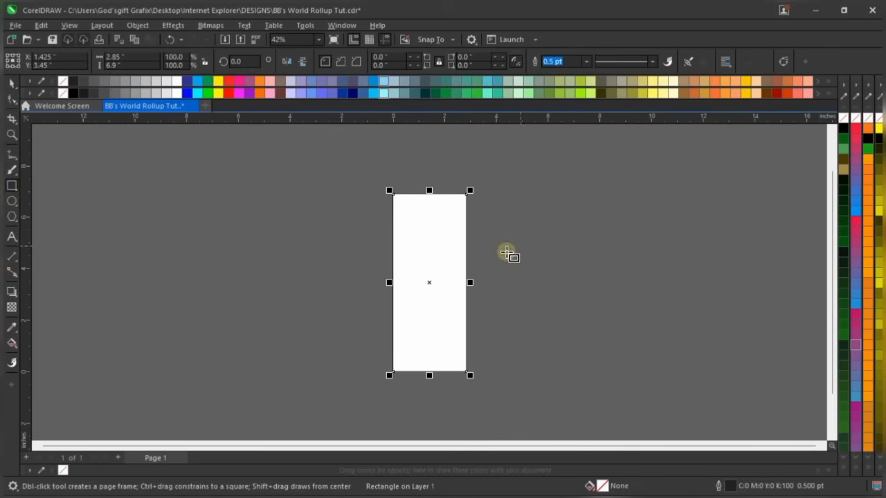
key(space)
scroll(459, 245, up, 1)
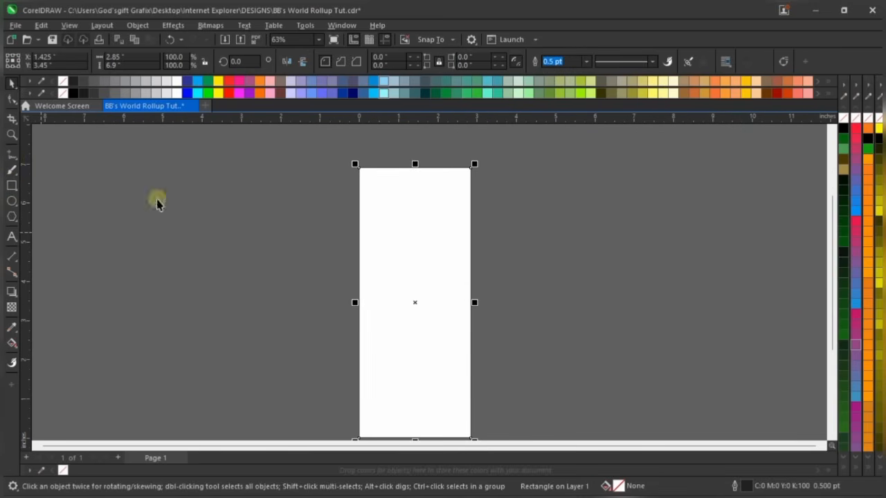
drag(405, 223, 324, 242)
scroll(353, 194, up, 1)
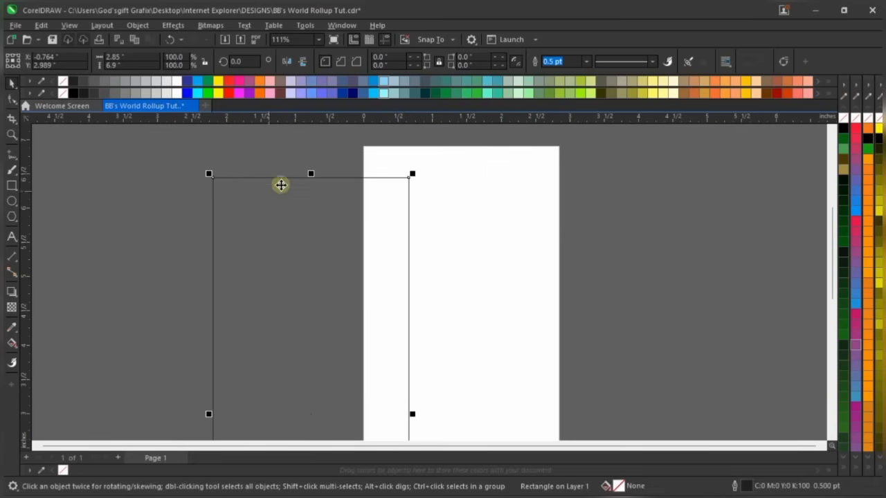
scroll(280, 185, up, 2)
scroll(383, 175, up, 1)
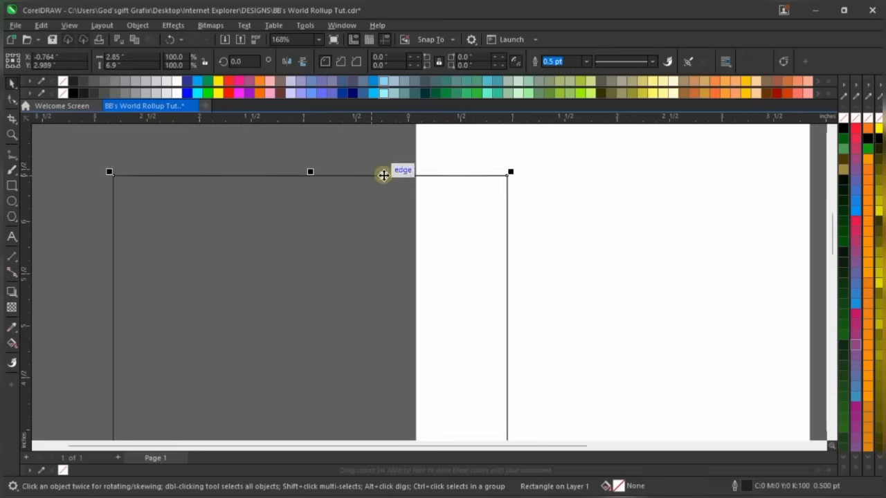
scroll(383, 176, down, 9)
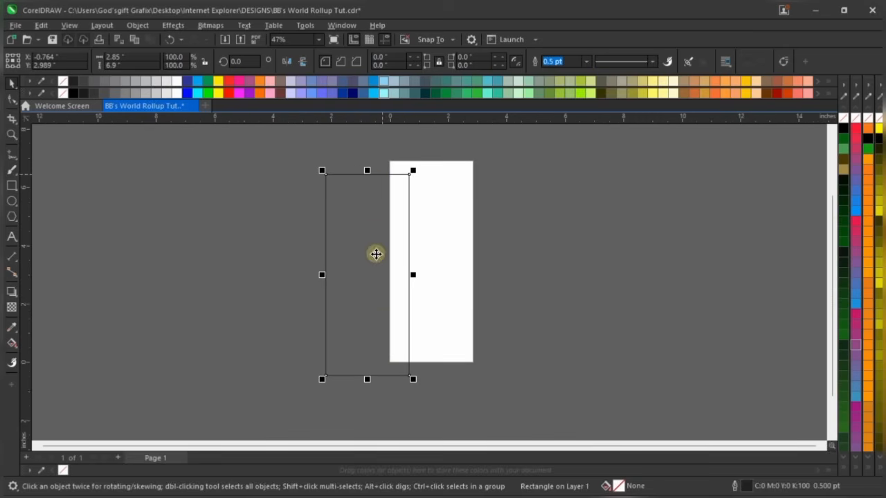
scroll(396, 337, up, 6)
scroll(395, 342, down, 4)
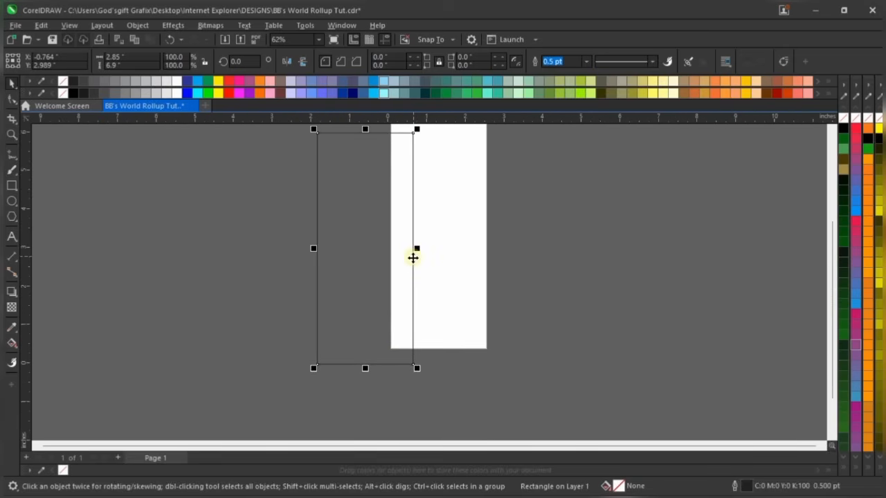
scroll(405, 167, down, 2)
scroll(408, 138, up, 4)
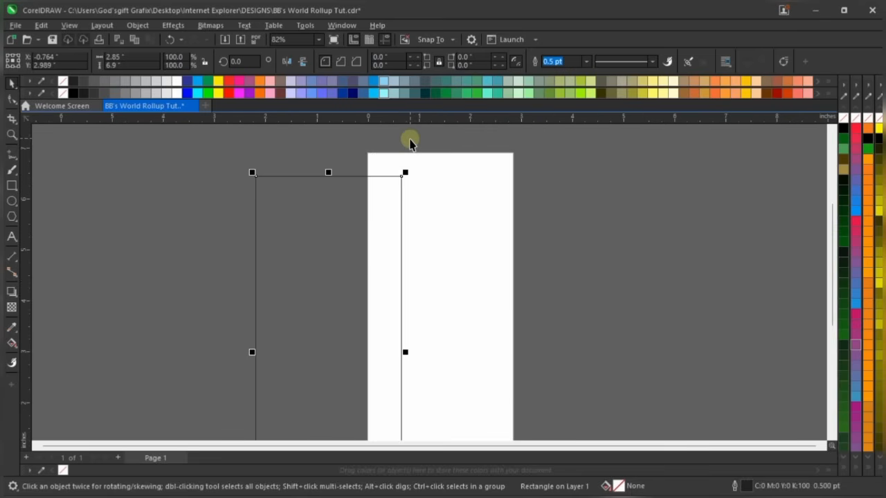
Centre the rectangle on the page with P and remove its outline
key(p)
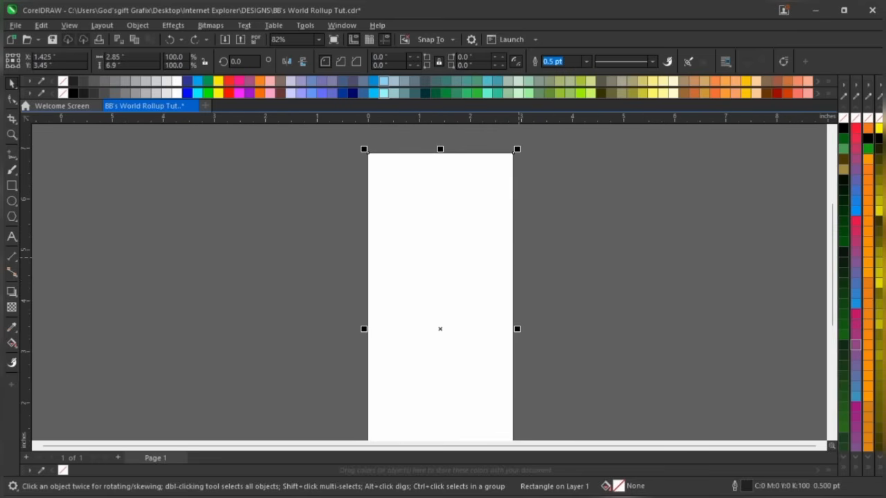
right_click(843, 118)
click(657, 198)
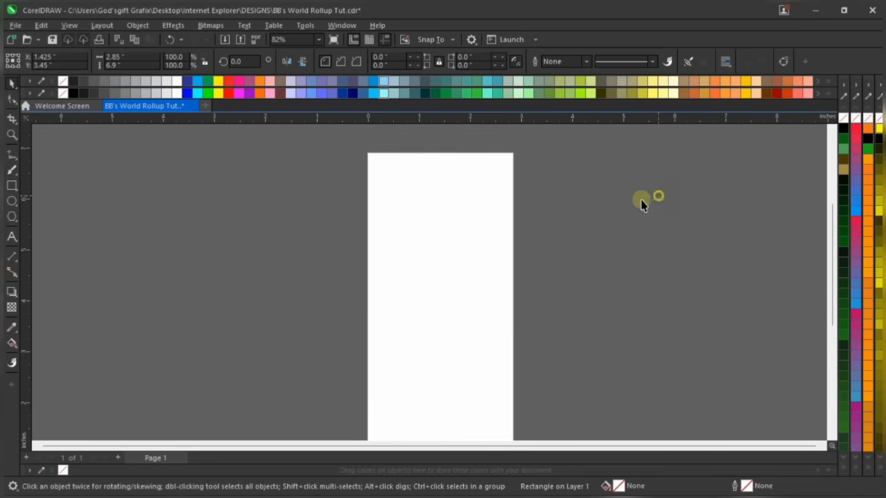
click(317, 39)
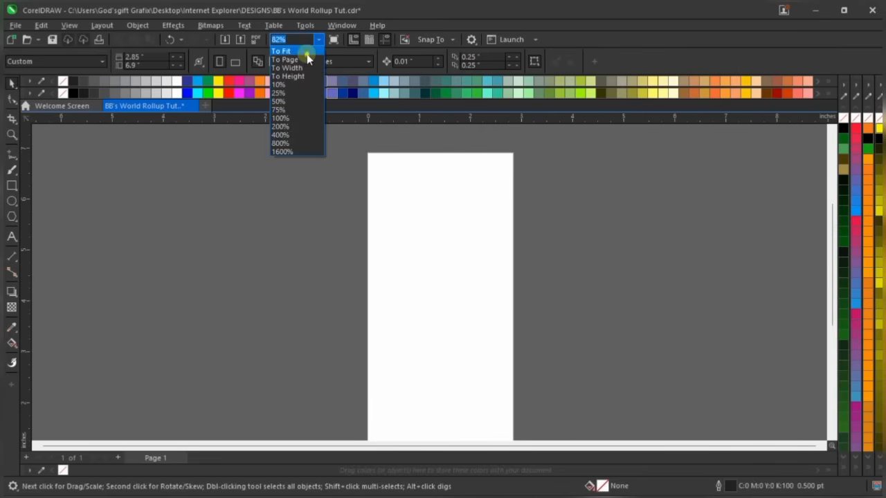
Pick the zoom level that fits the entire 2.85 × 6.9 in page, then open the File menu
click(307, 54)
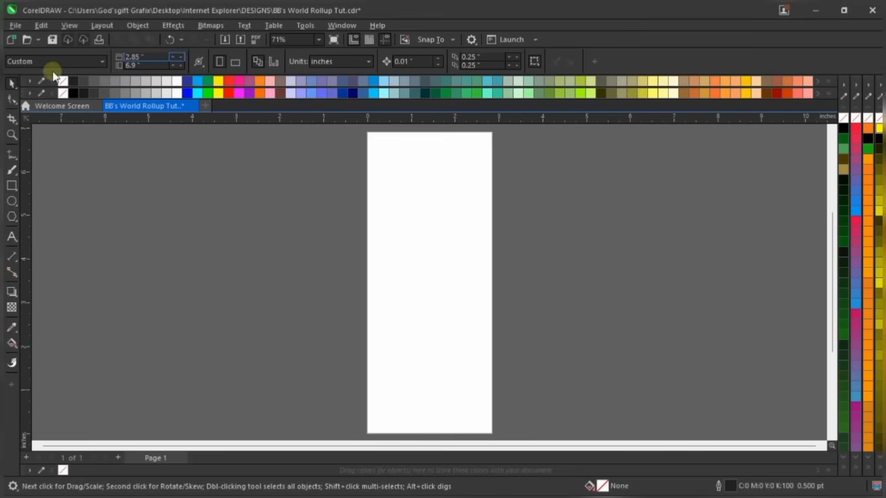
click(14, 26)
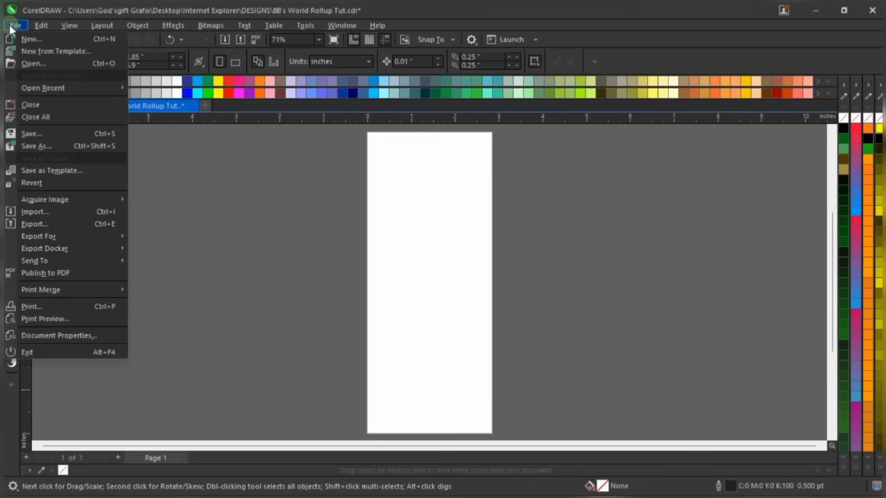
Import the BBs logo, three IMG-20250408 photos (WA0043, WA0046, WA0048) and the pink KQ1qA4s image
click(53, 212)
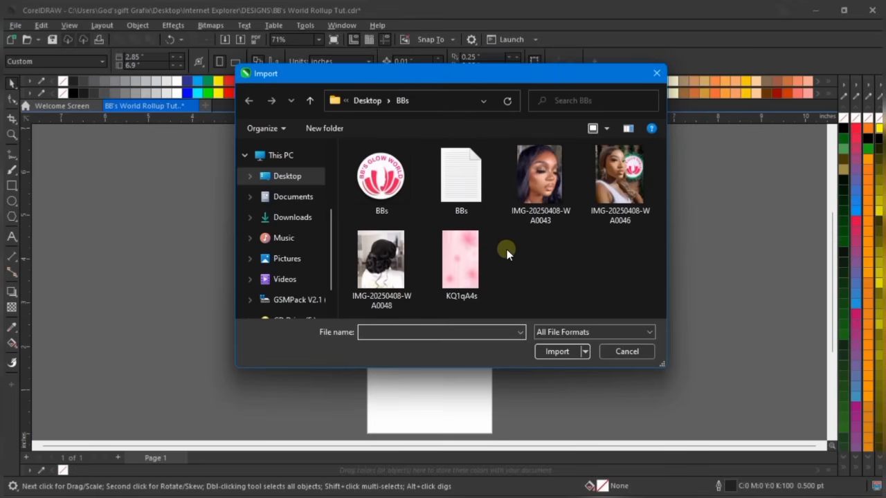
click(387, 181)
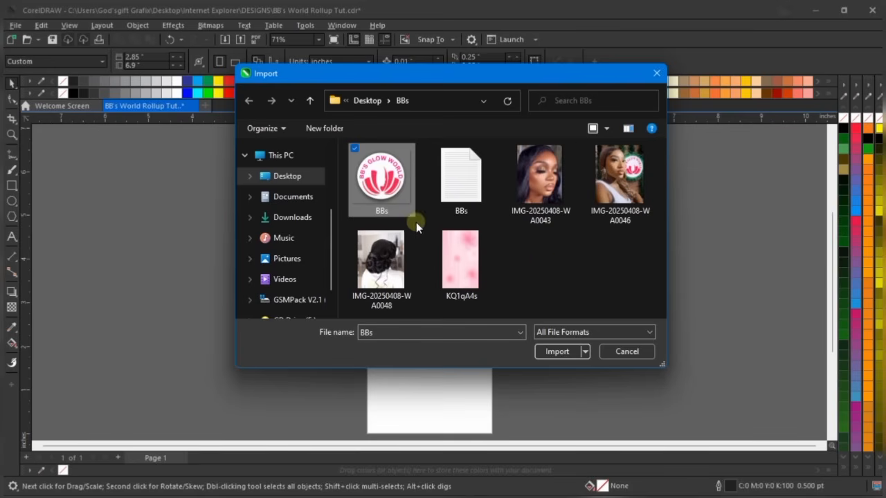
ctrl+click(538, 191)
ctrl+click(616, 181)
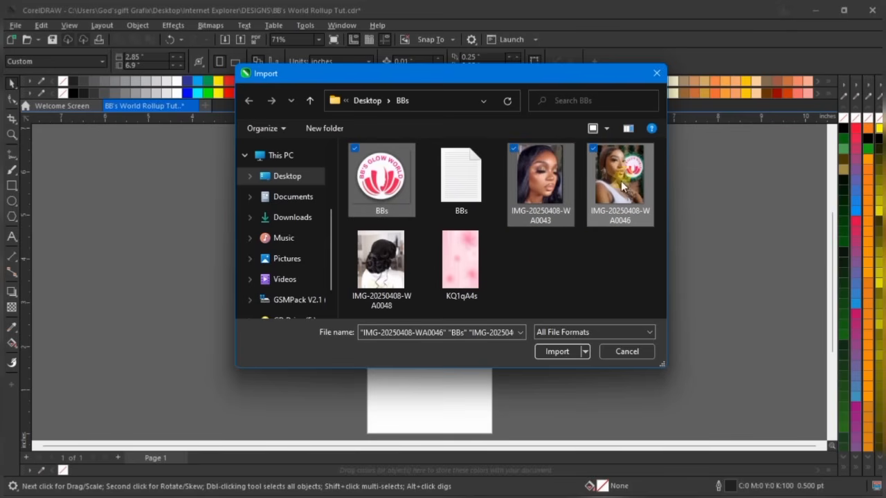
ctrl+click(405, 266)
ctrl+click(463, 255)
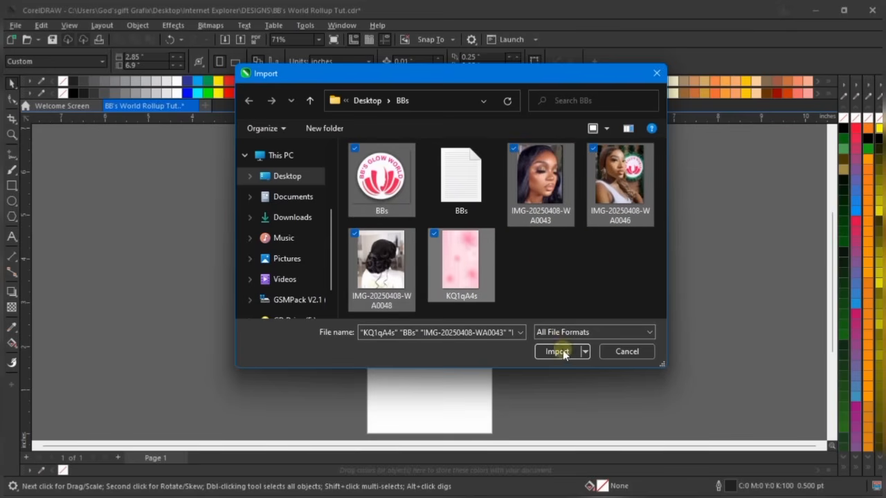
click(563, 351)
Place the logo and three photos beside the page, and the pink image small to their right
click(536, 183)
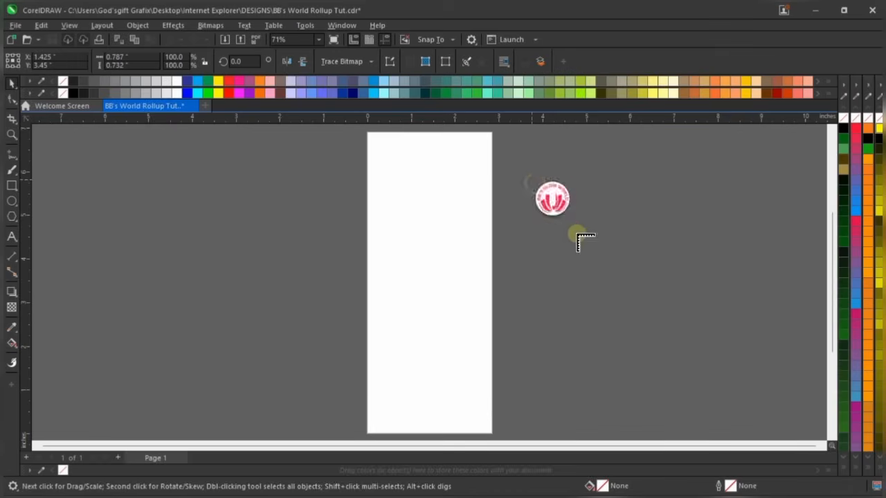
click(555, 228)
click(627, 144)
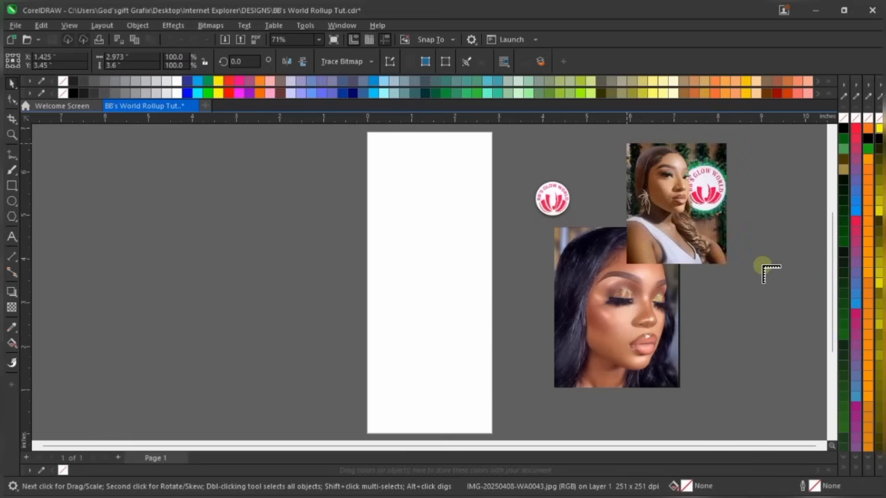
click(716, 284)
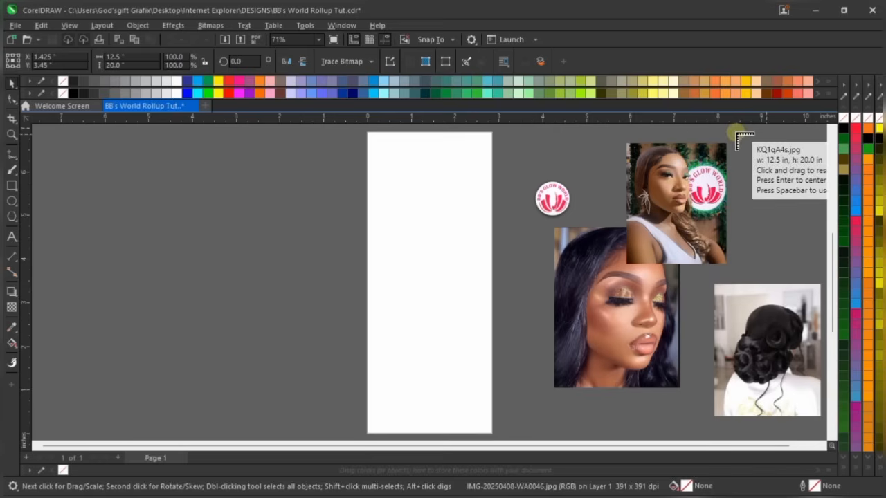
drag(732, 129, 811, 249)
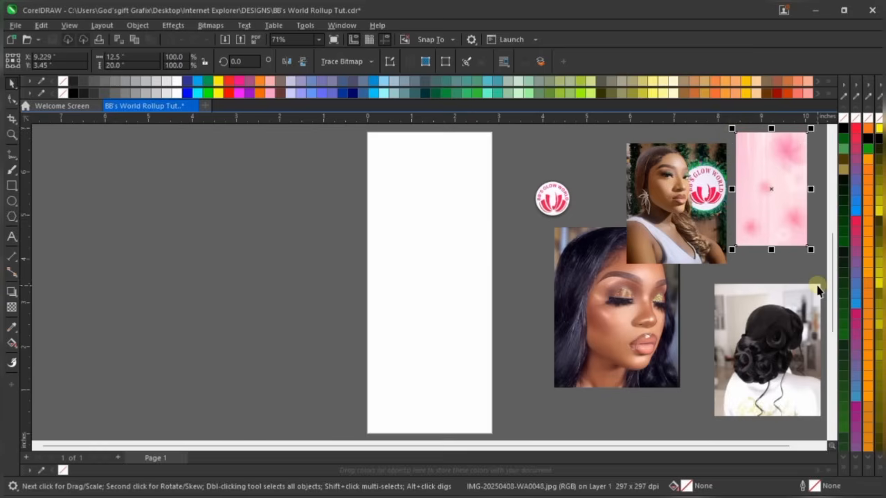
Nudge the top portrait right, move the face photo down-left, and shift the pink image beside the photos
click(544, 144)
scroll(426, 346, down, 1)
scroll(647, 303, up, 1)
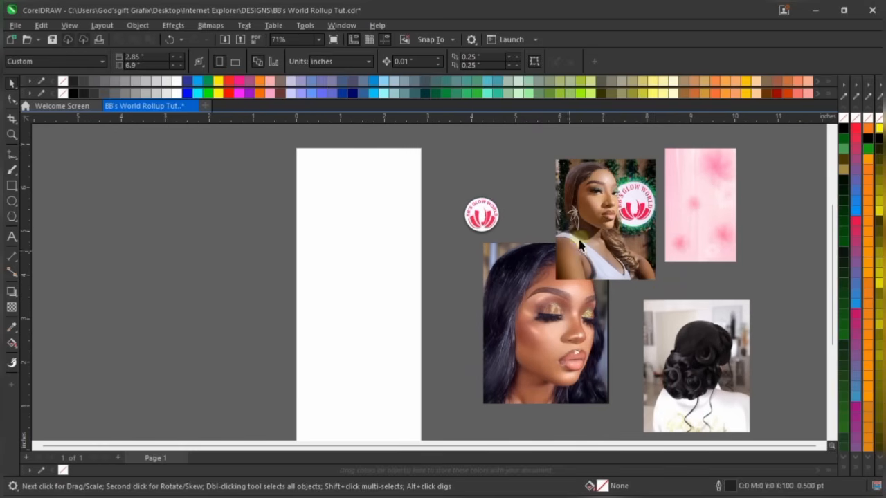
drag(590, 234, 602, 240)
drag(526, 340, 495, 377)
drag(718, 201, 737, 211)
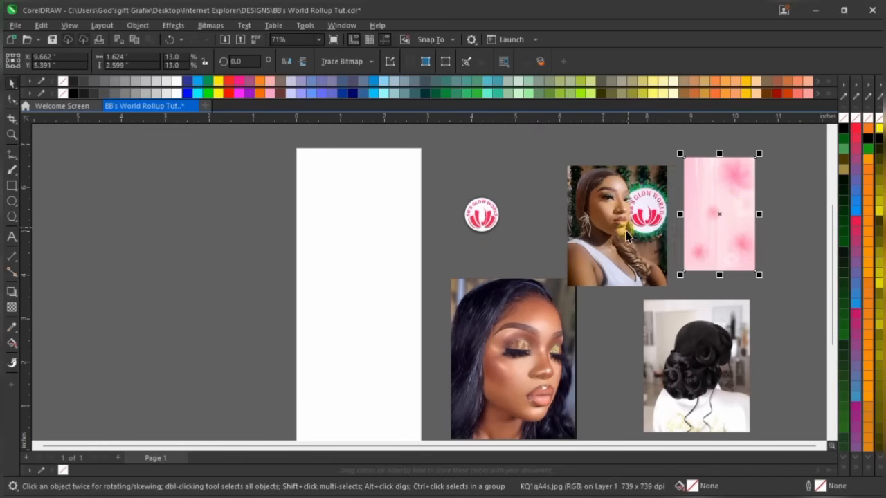
scroll(626, 235, down, 1)
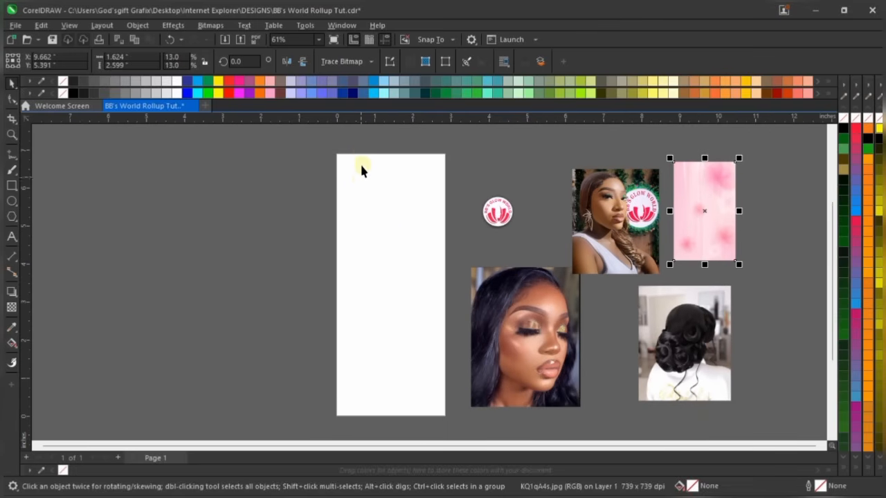
Move the BB's Glow World logo onto the page top and centre it horizontally with C
scroll(343, 151, up, 2)
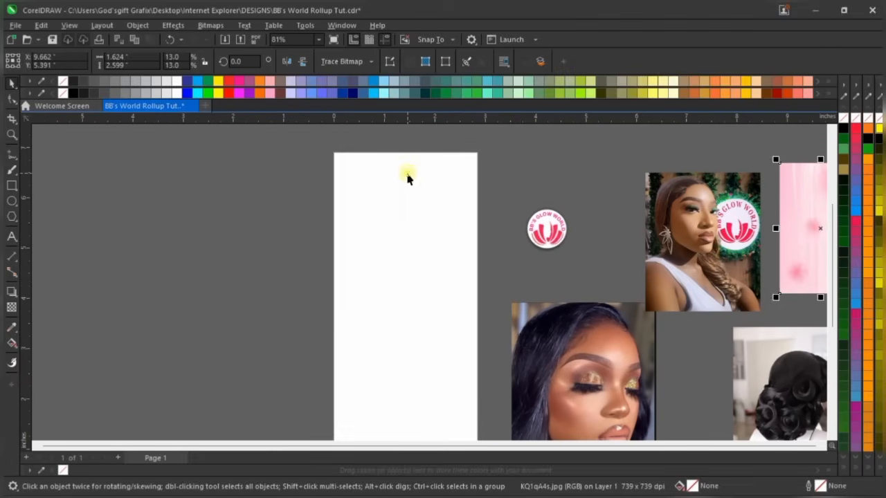
click(407, 173)
click(564, 240)
click(562, 235)
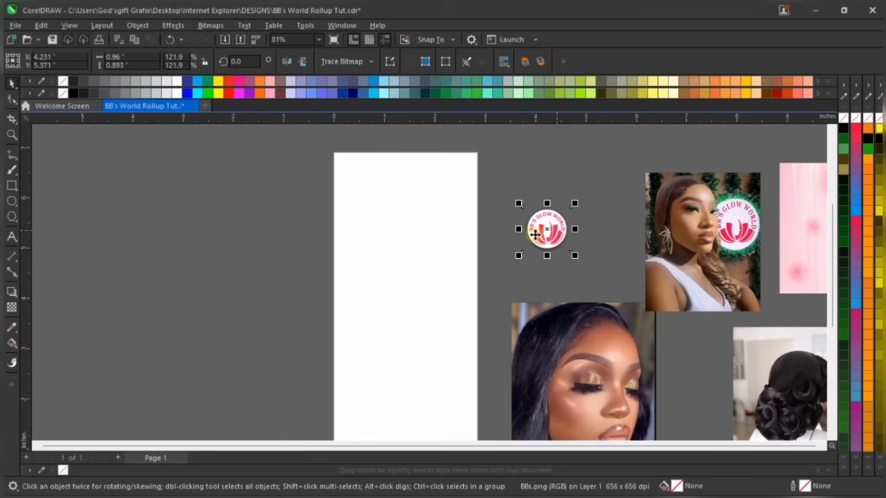
drag(551, 231, 401, 191)
scroll(399, 151, up, 1)
scroll(399, 151, up, 1)
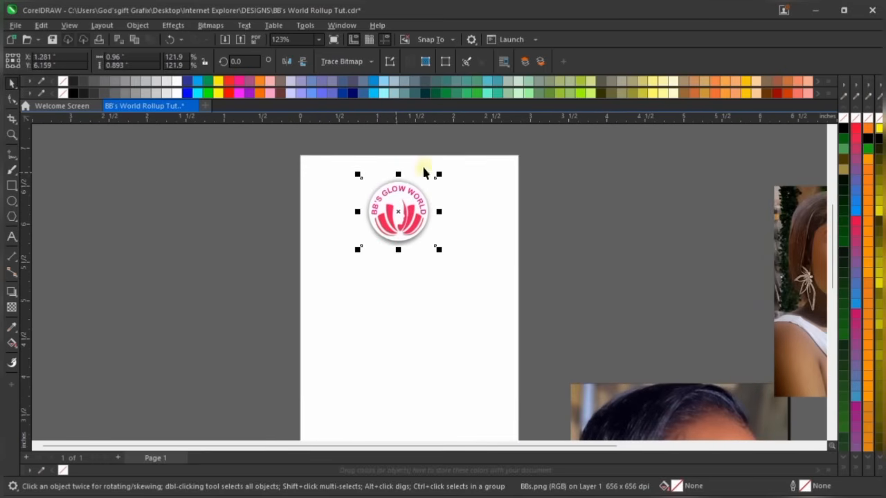
shift+click(478, 304)
key(c)
Fine-tune the logo's position near the top centre of the page
click(586, 193)
scroll(421, 180, down, 2)
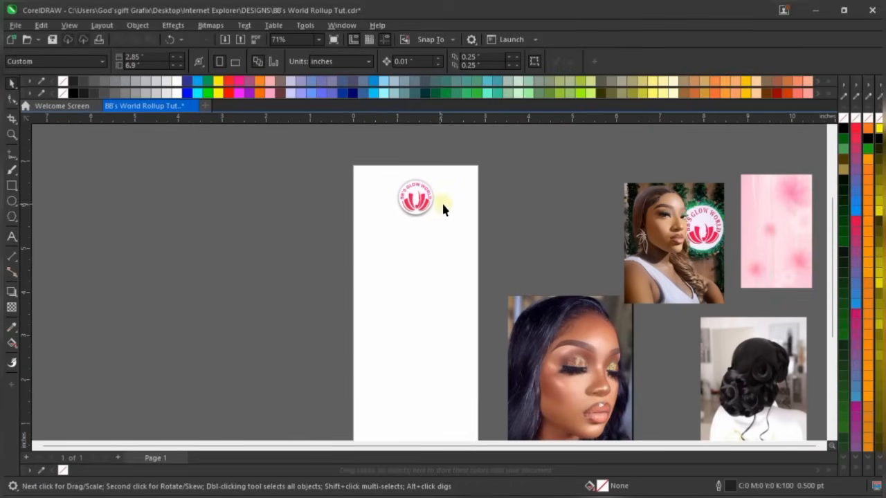
scroll(411, 171, down, 2)
scroll(413, 195, up, 2)
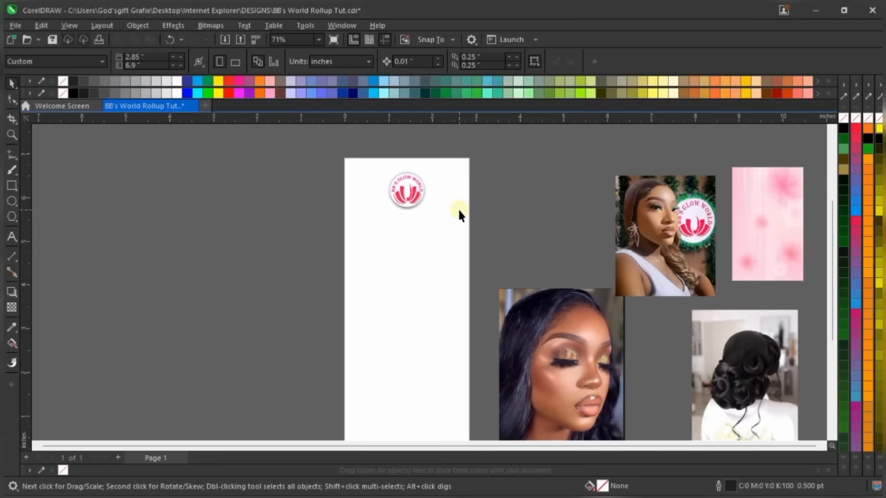
scroll(423, 156, up, 1)
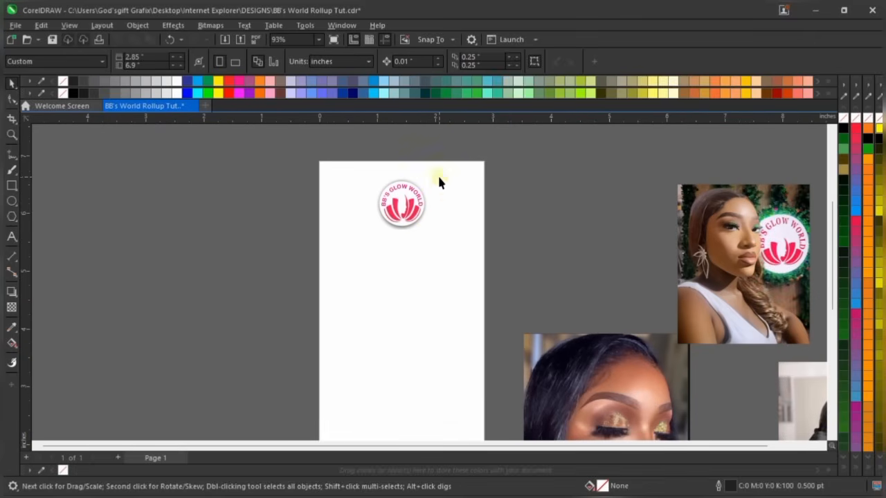
scroll(428, 180, up, 1)
click(389, 215)
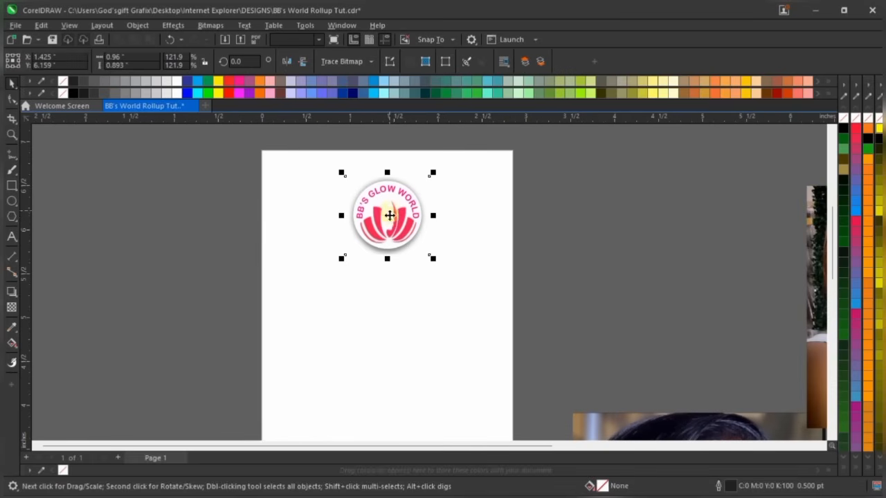
scroll(451, 222, down, 1)
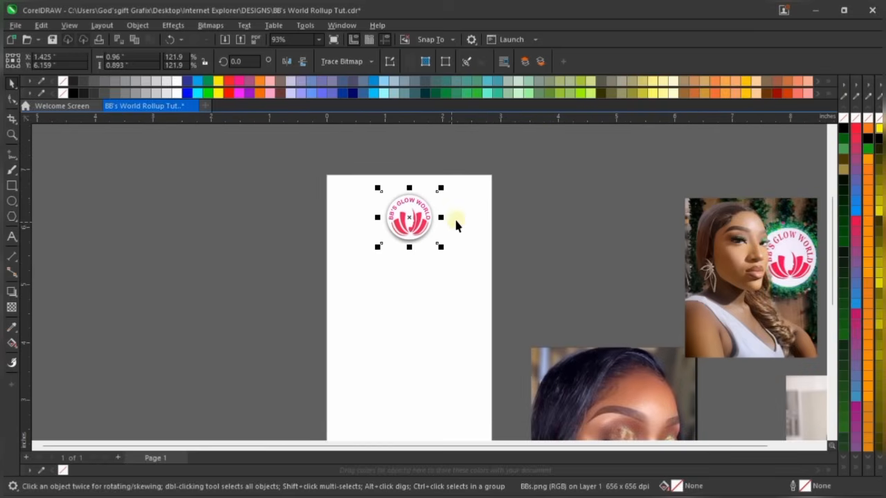
scroll(445, 208, down, 1)
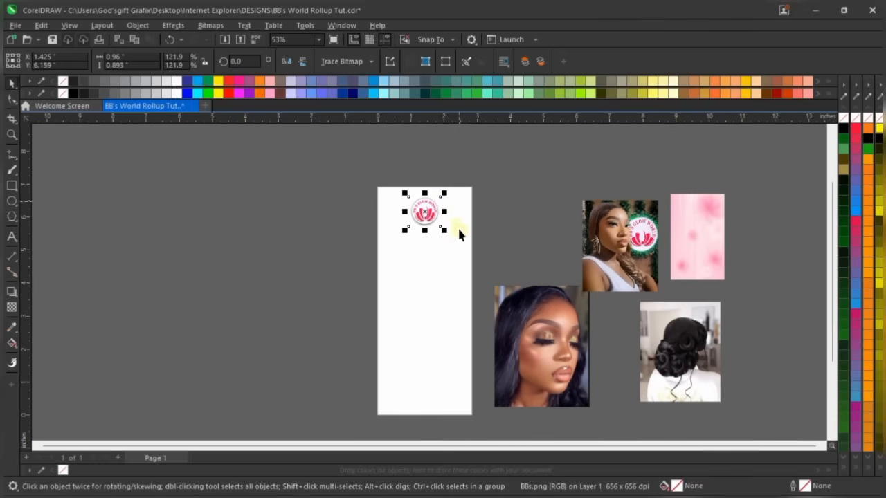
scroll(447, 211, up, 3)
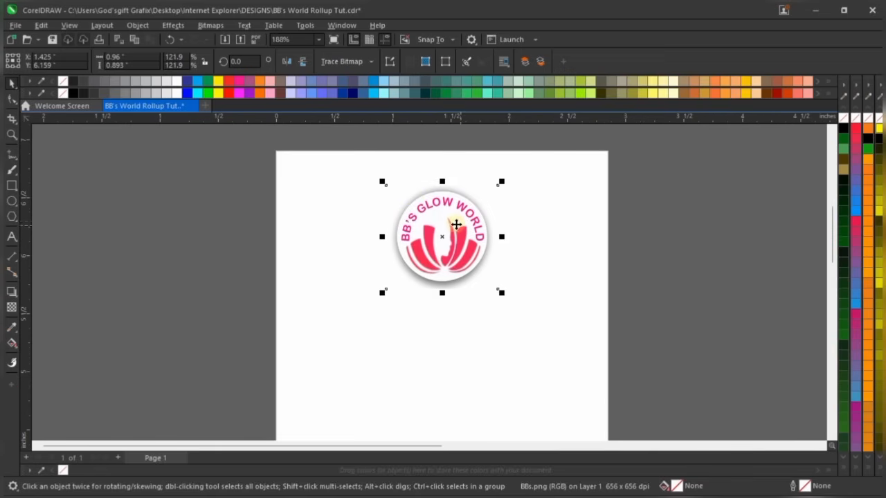
drag(455, 221, 460, 227)
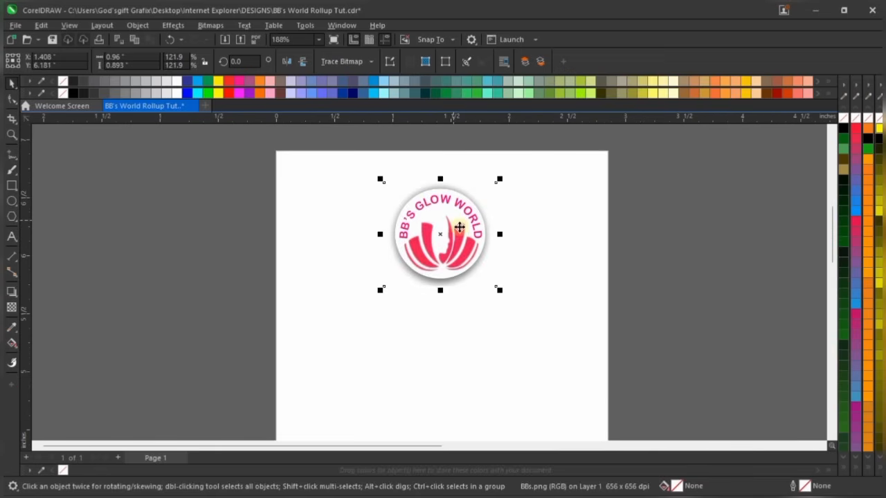
scroll(263, 163, down, 3)
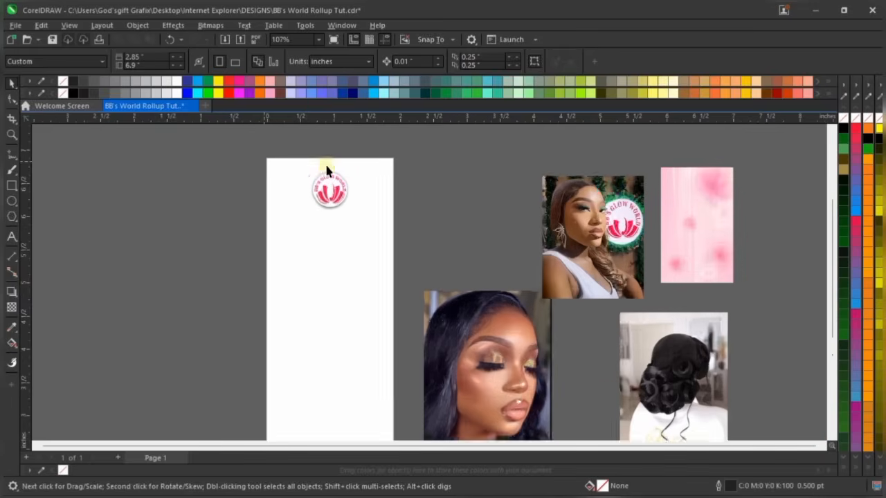
scroll(276, 209, up, 1)
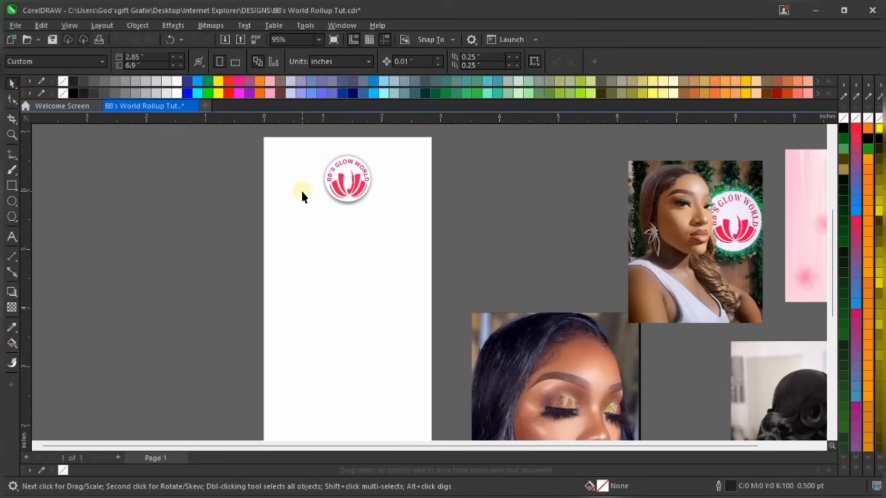
scroll(526, 166, down, 1)
click(406, 178)
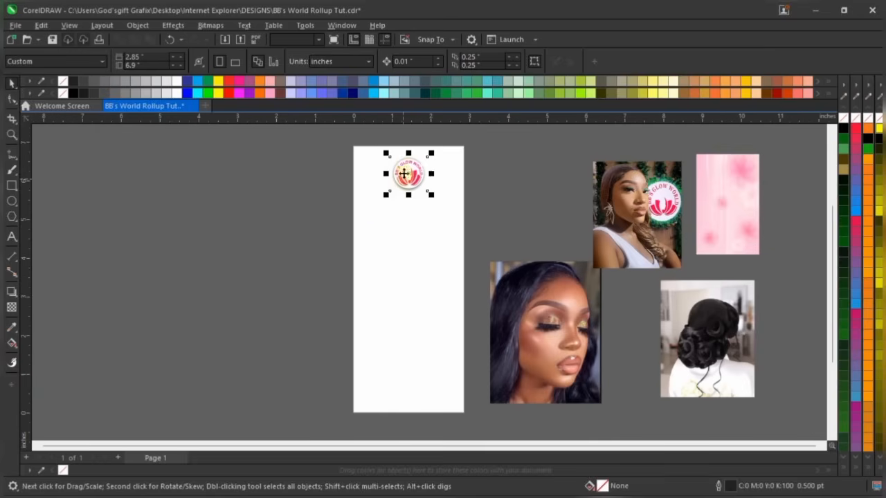
scroll(408, 154, up, 1)
scroll(408, 153, up, 1)
click(459, 411)
In Notepad, select all the banner text with Ctrl+A, then minimise Notepad
mouse_move(401, 493)
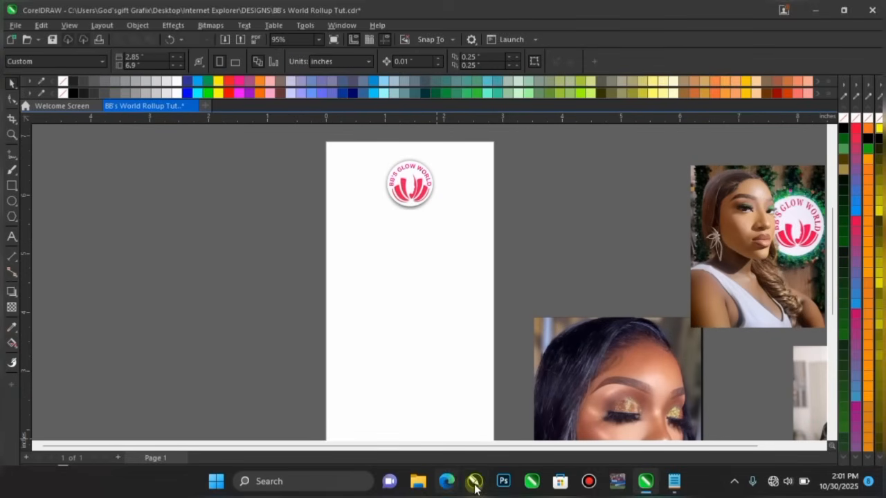
click(670, 478)
click(304, 144)
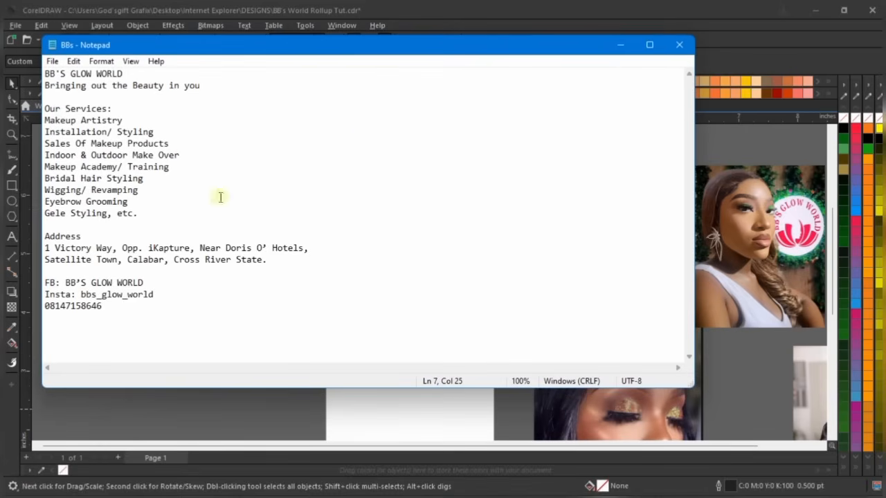
key(ctrl+a)
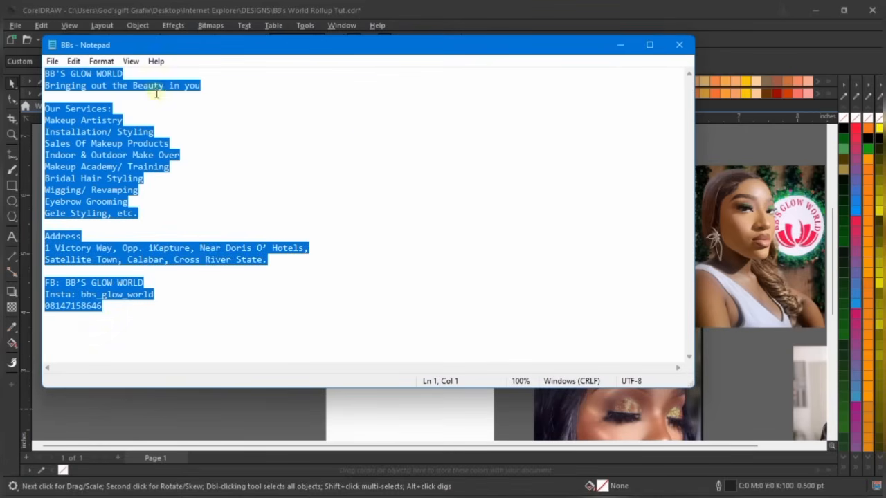
click(620, 45)
Rearrange the face photo, logo photo, pink background and hairstyle photo to the left of the page
scroll(539, 215, down, 1)
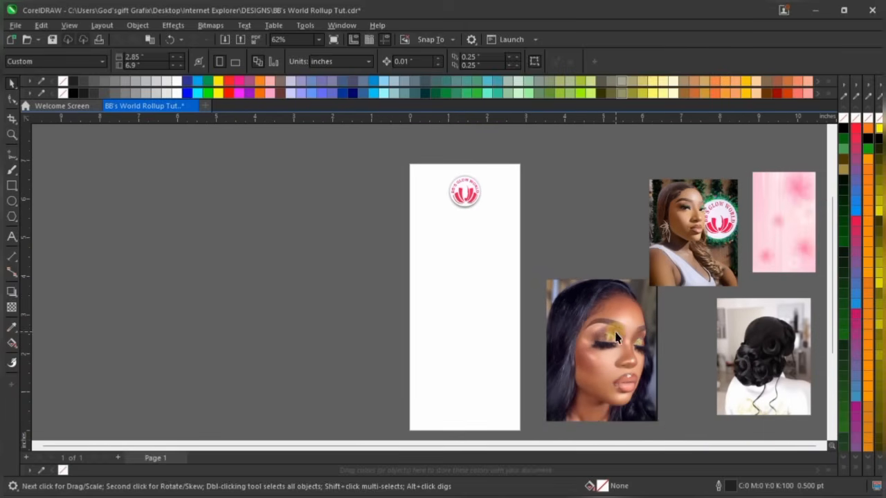
drag(615, 332, 106, 250)
drag(692, 208, 186, 196)
drag(757, 225, 256, 223)
drag(759, 349, 197, 331)
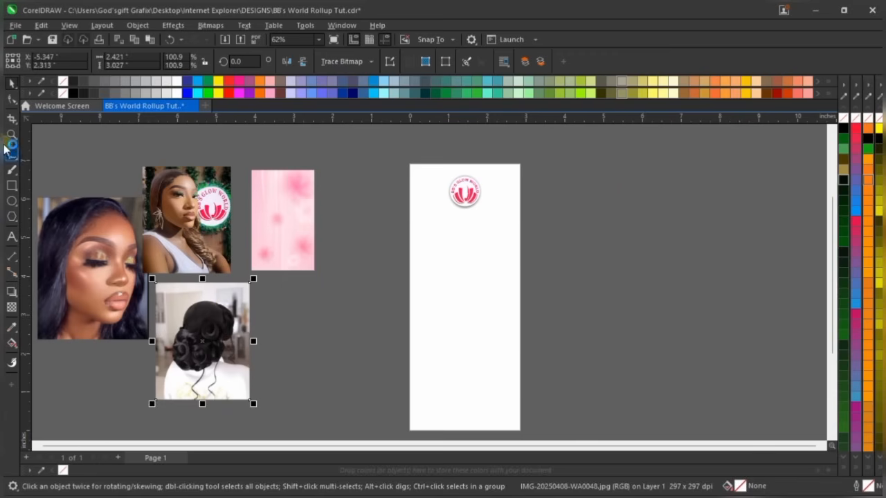
Paste the banner text as a text block right of the page and scale it down proportionally
click(11, 236)
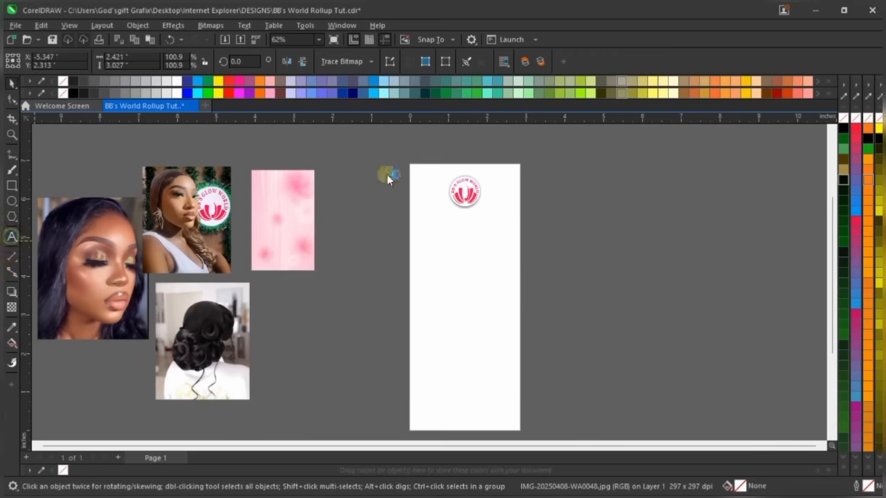
click(587, 203)
key(ctrl+v)
key(ctrl+space)
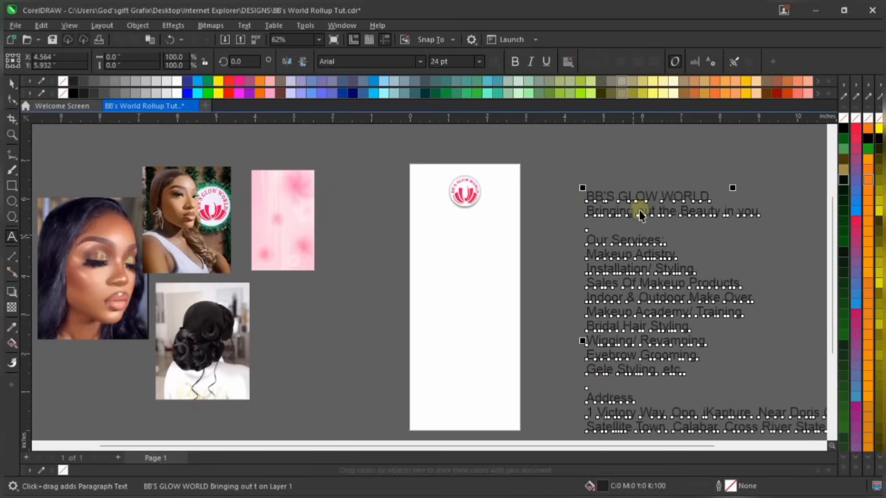
scroll(614, 183, down, 2)
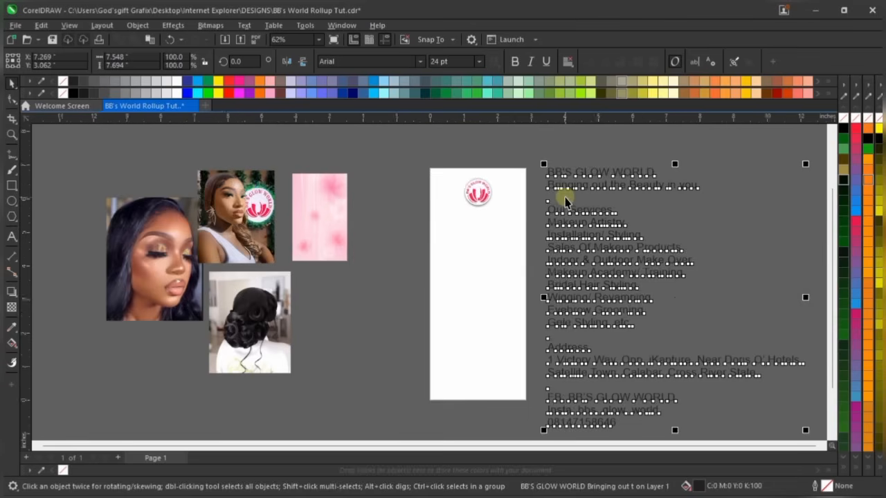
drag(775, 401, 688, 227)
Select the pasted text block and Ctrl-click to isolate the BB'S GLOW WORLD line
scroll(688, 227, up, 1)
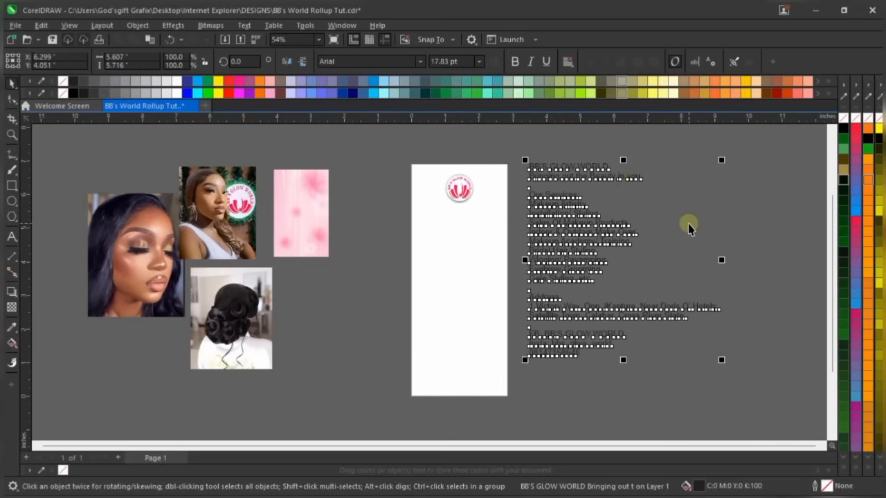
scroll(623, 185, up, 1)
click(690, 195)
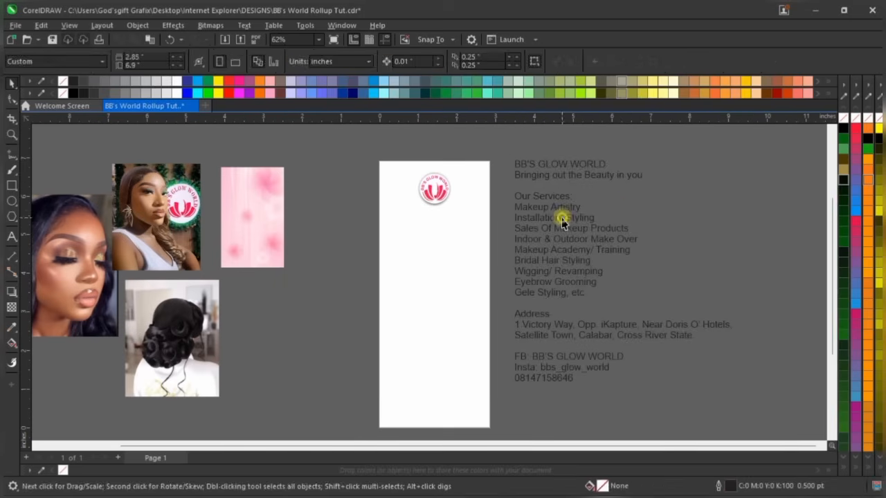
click(562, 218)
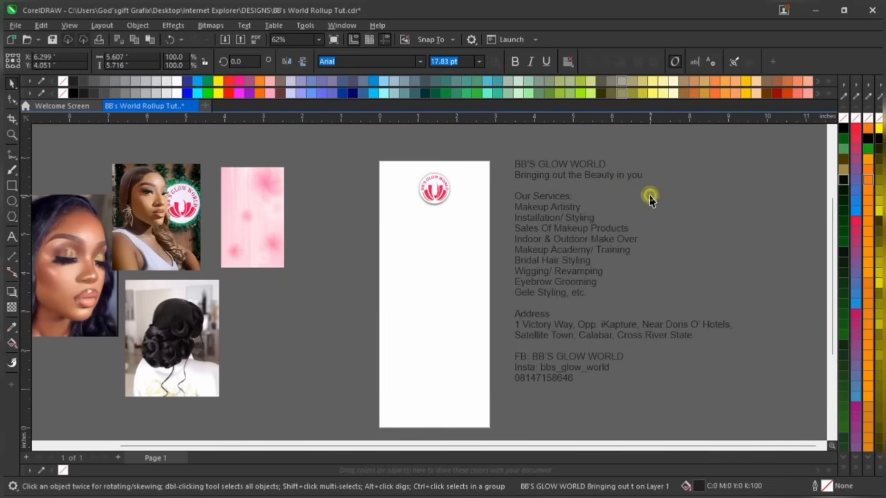
click(619, 206)
scroll(586, 173, up, 2)
click(587, 177)
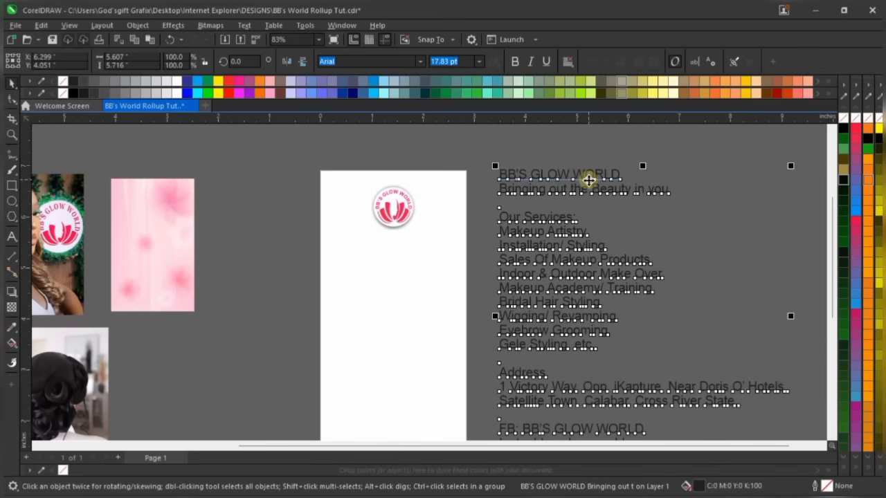
scroll(582, 180, down, 2)
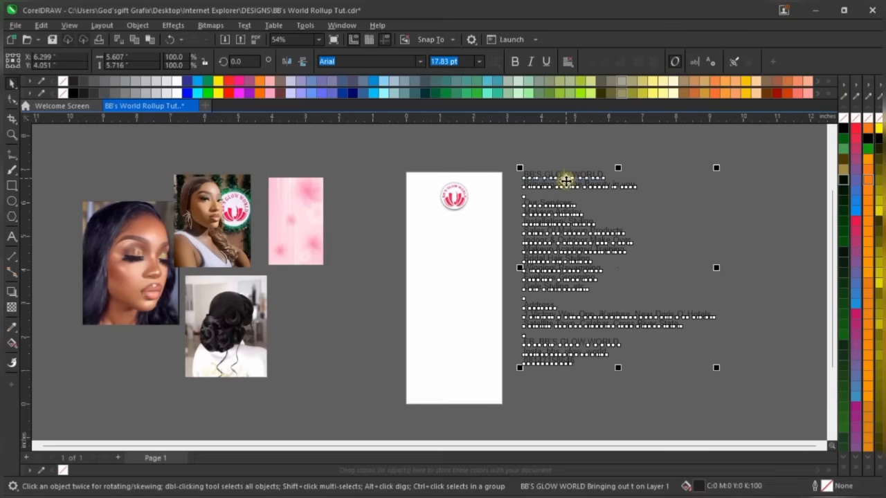
scroll(567, 179, up, 5)
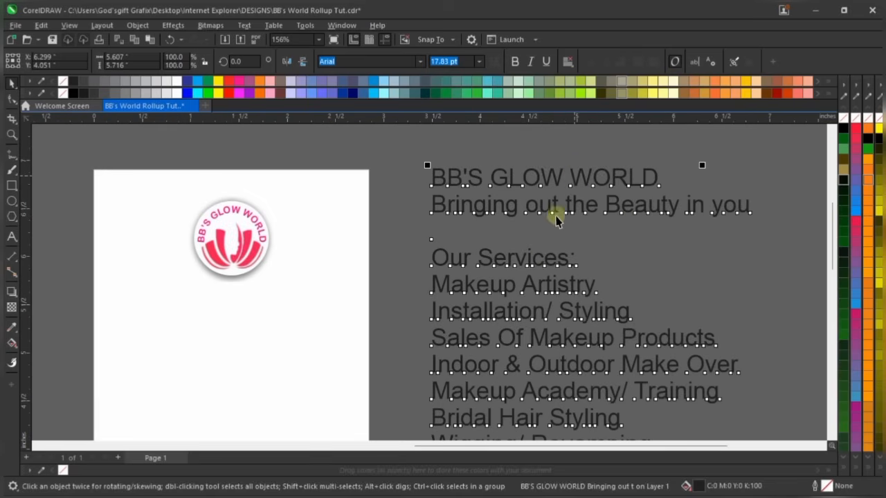
click(669, 237)
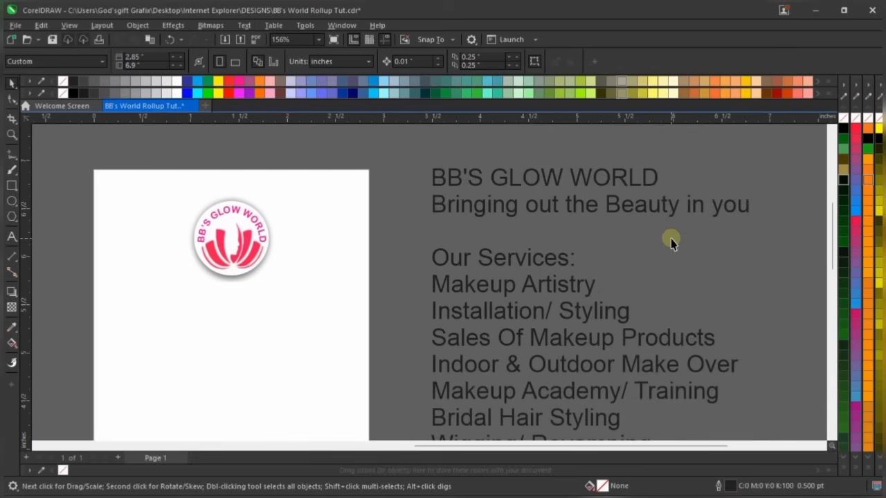
scroll(639, 218, down, 1)
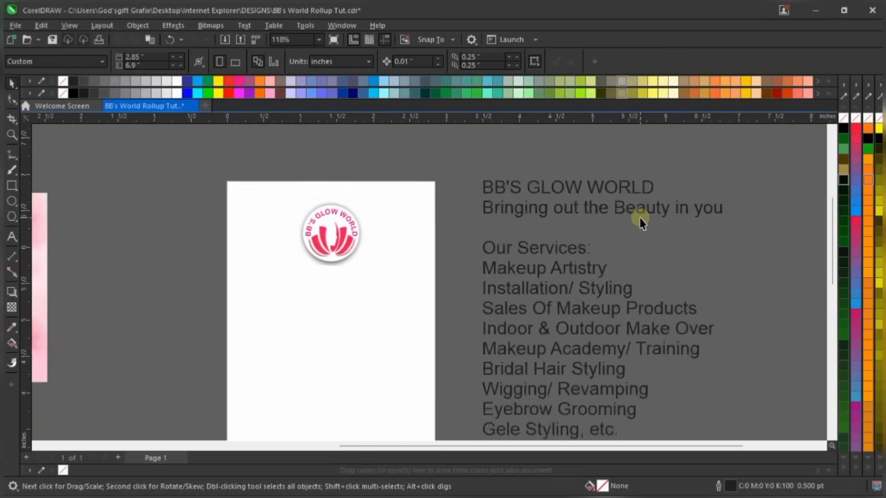
scroll(611, 166, down, 1)
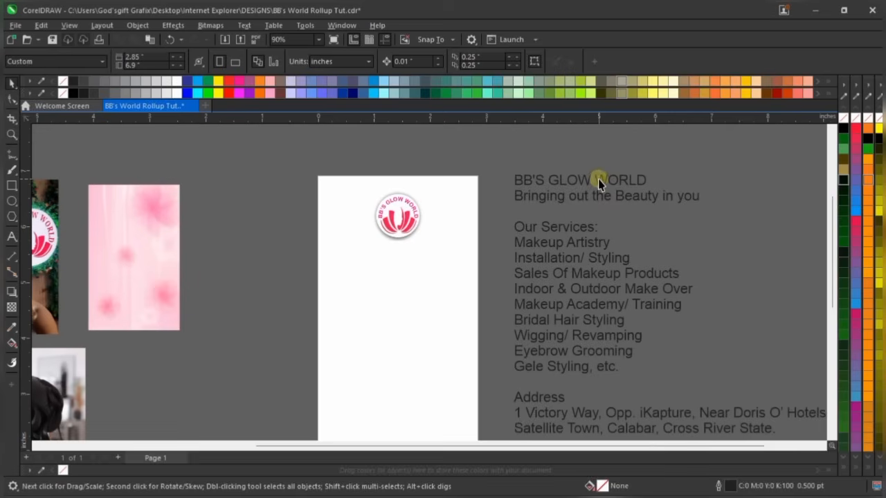
click(610, 181)
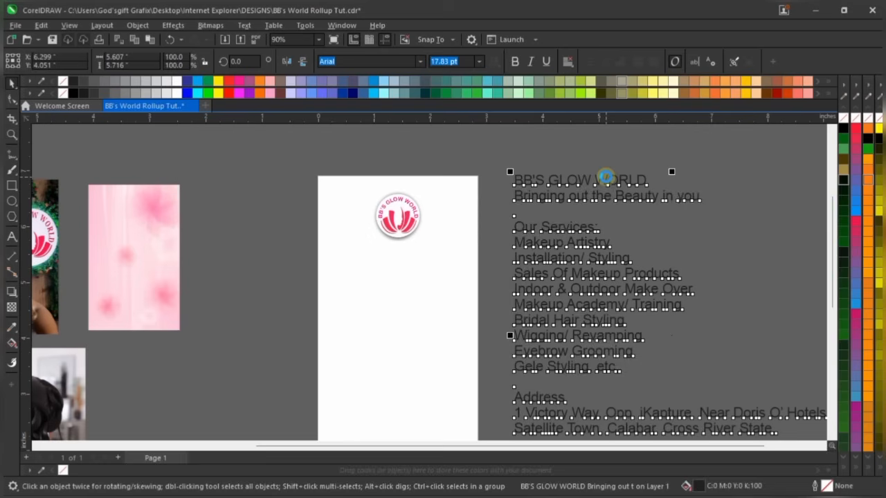
click(606, 178)
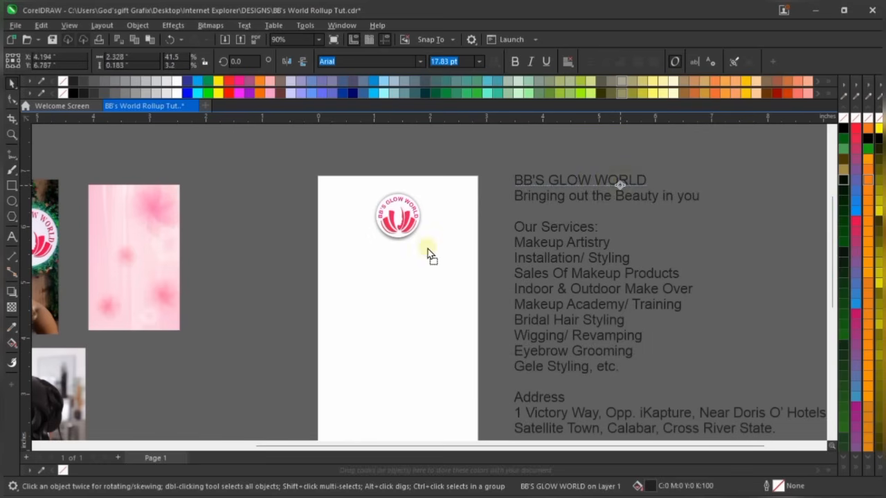
Move the heading below the logo, shrink the logo and centre it on the page
drag(430, 256, 457, 248)
scroll(443, 249, up, 1)
click(398, 250)
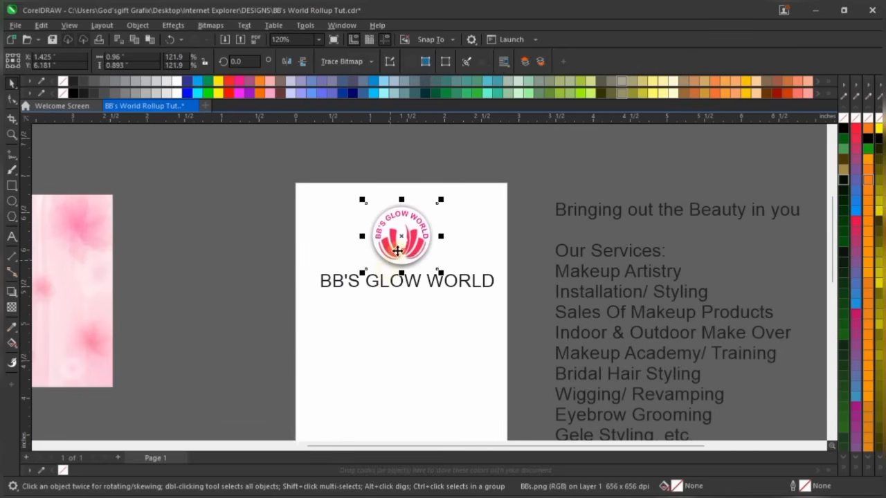
scroll(405, 253, up, 1)
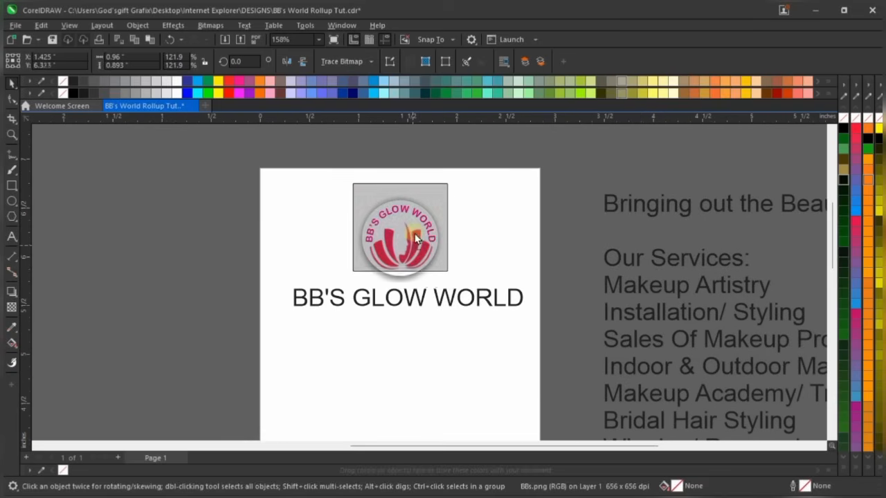
scroll(427, 173, up, 1)
drag(458, 183, 445, 197)
shift+click(479, 246)
key(c)
click(501, 138)
Set the heading in the Harvest font and centre it under the logo
scroll(467, 224, down, 1)
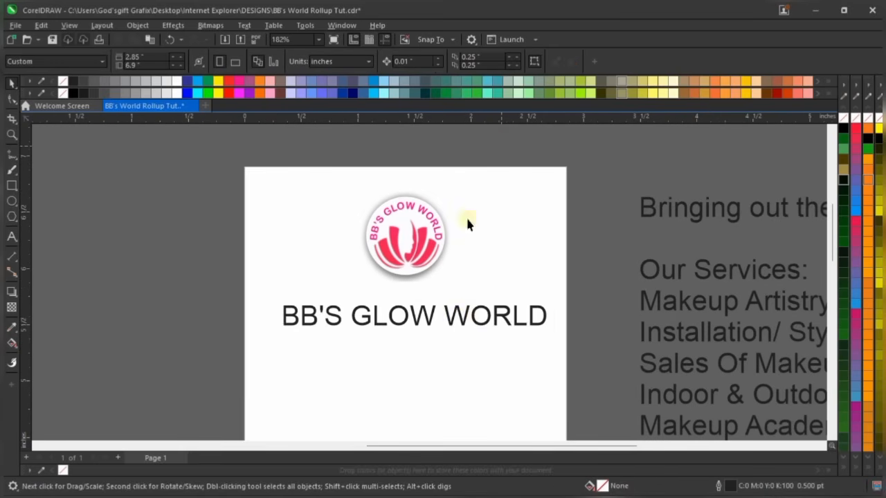
click(463, 325)
drag(464, 325, 465, 310)
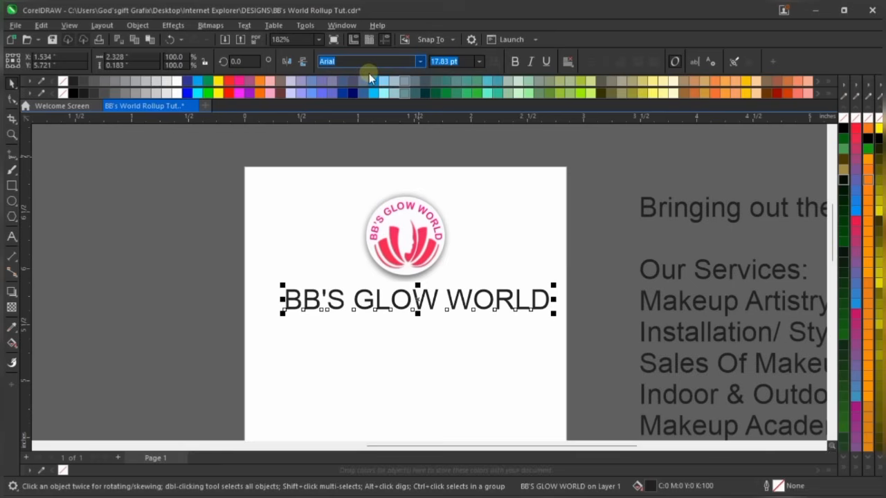
text(Harvest)
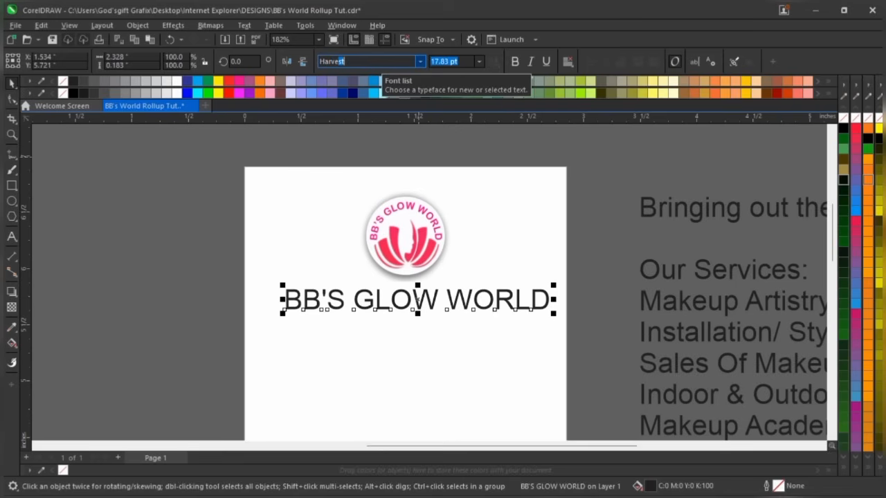
key(Return)
scroll(298, 275, up, 1)
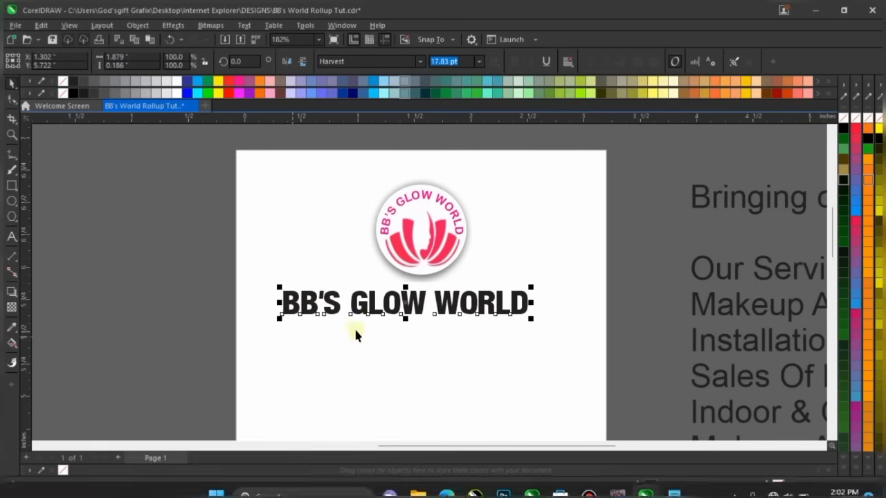
drag(410, 305, 429, 303)
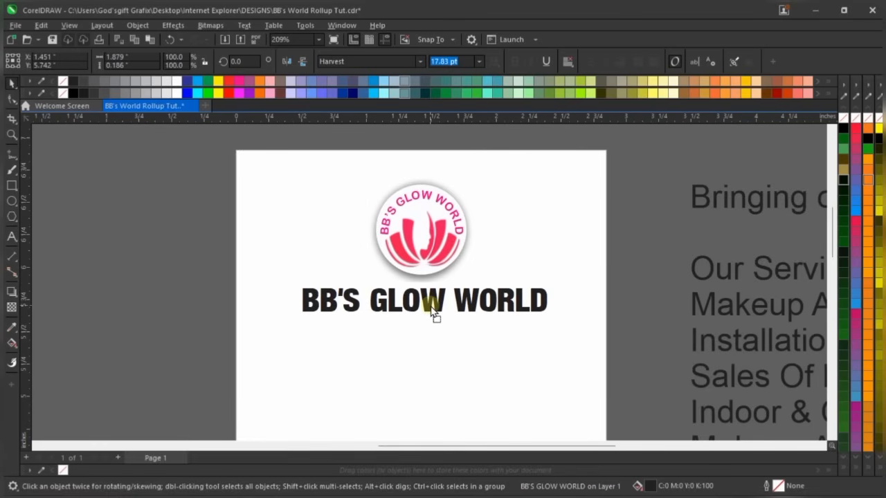
shift+click(457, 231)
key(c)
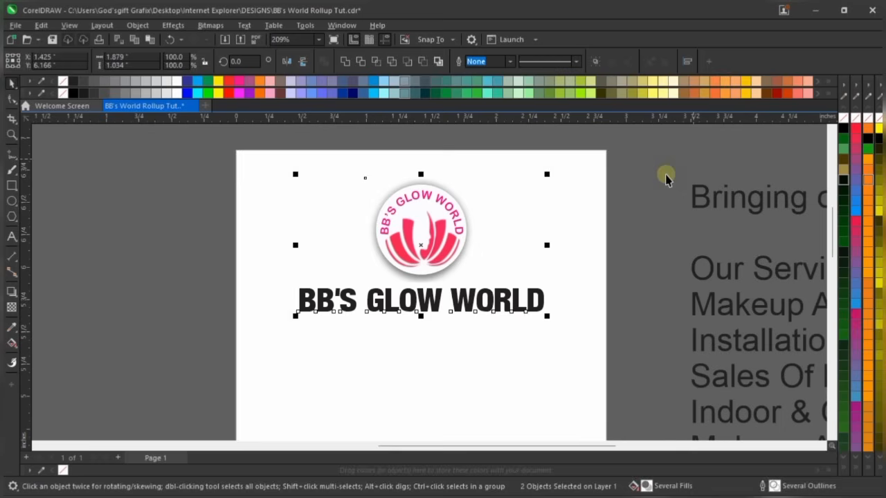
click(494, 258)
Set the BB'S GLOW WORLD heading to 18 pt
click(493, 298)
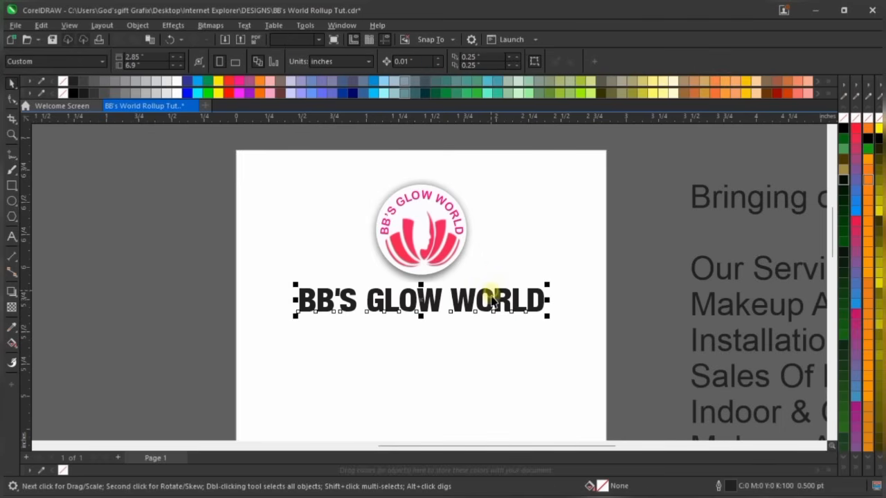
scroll(494, 298, up, 1)
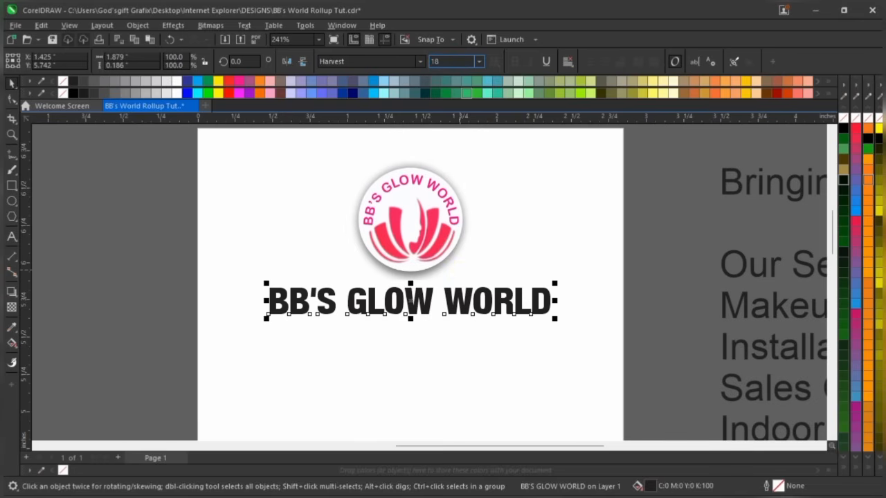
key(Return)
shift+click(435, 237)
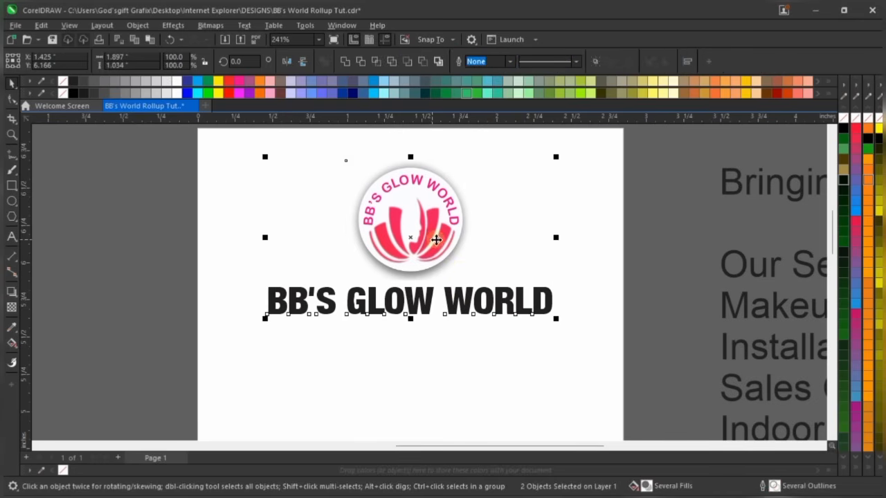
scroll(443, 238, down, 1)
Move the tagline onto the page below the heading and scale it down to about 8 pt
click(647, 181)
click(688, 199)
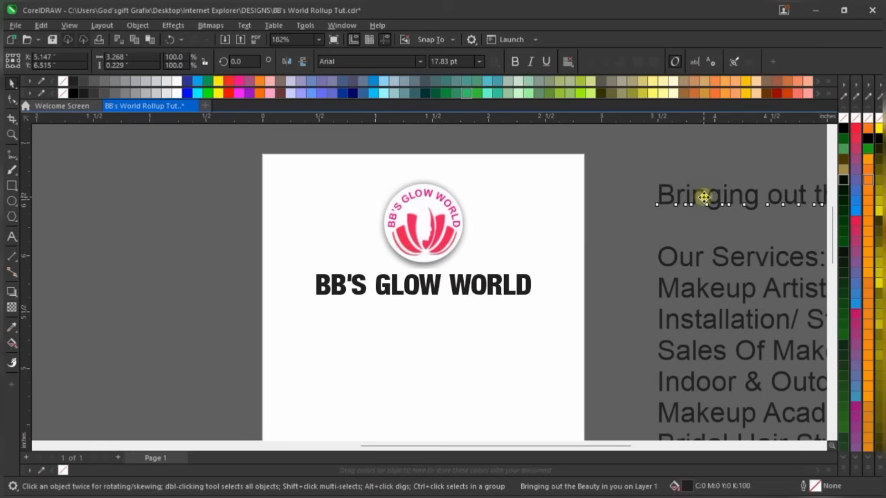
drag(703, 199, 355, 389)
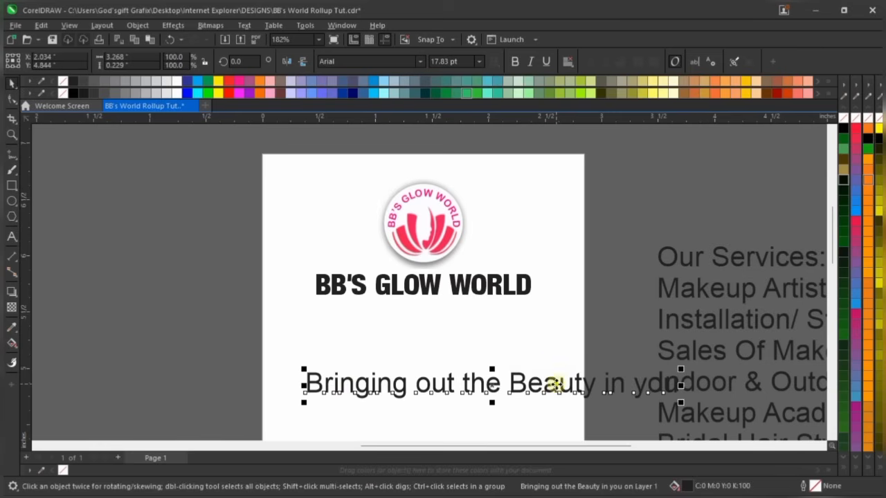
drag(554, 383, 547, 346)
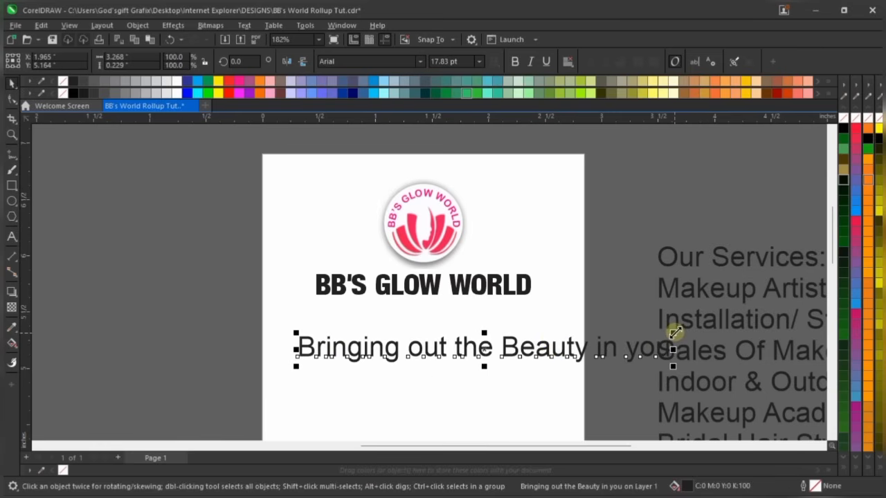
drag(673, 332, 472, 347)
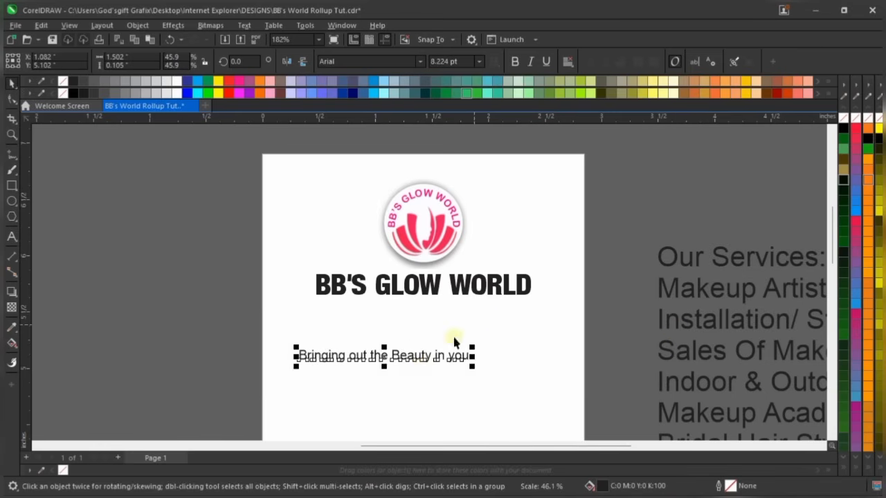
drag(420, 355, 475, 317)
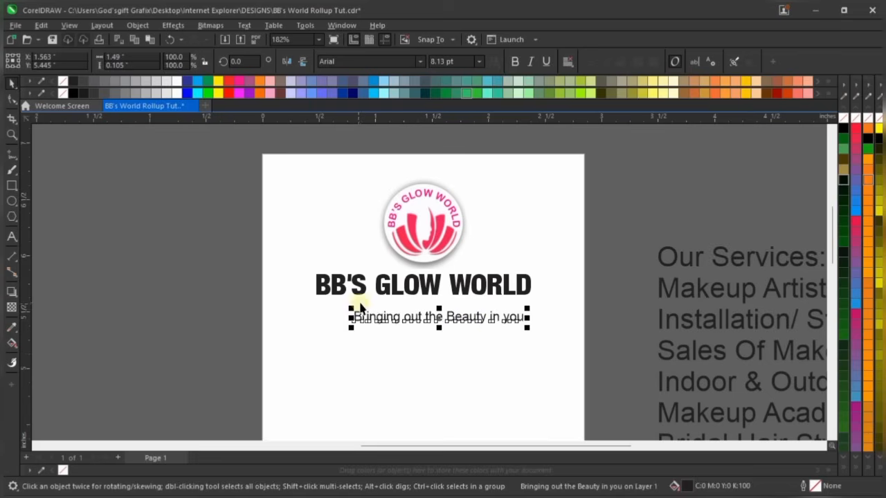
scroll(363, 325, up, 1)
right_click(390, 365)
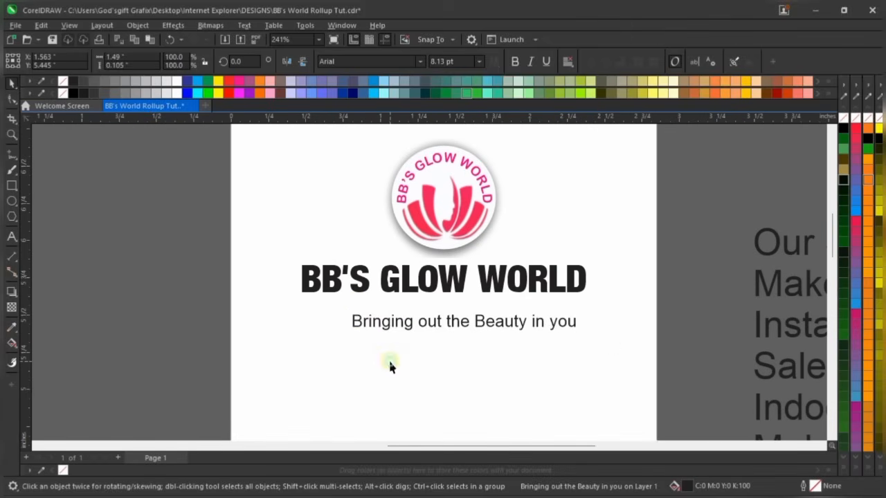
click(141, 327)
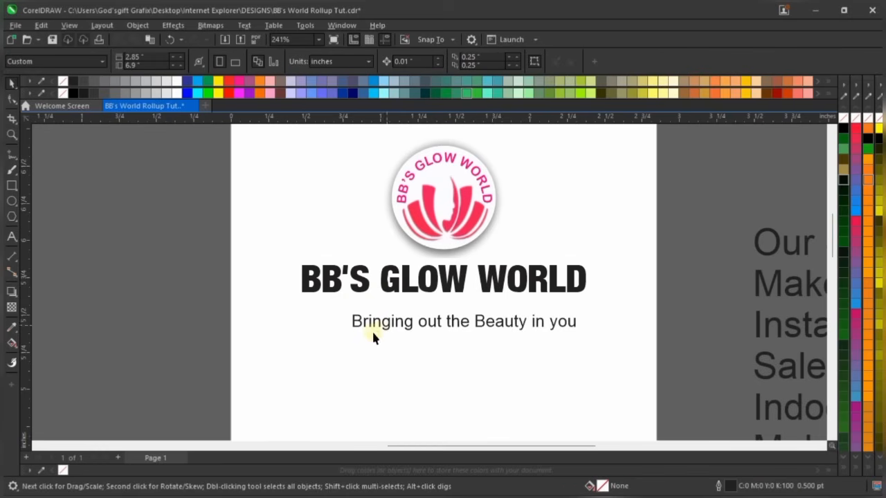
Add an '!' after 'you' so the tagline reads '...Bringing out the Beauty in you!'
click(355, 323)
scroll(354, 324, up, 3)
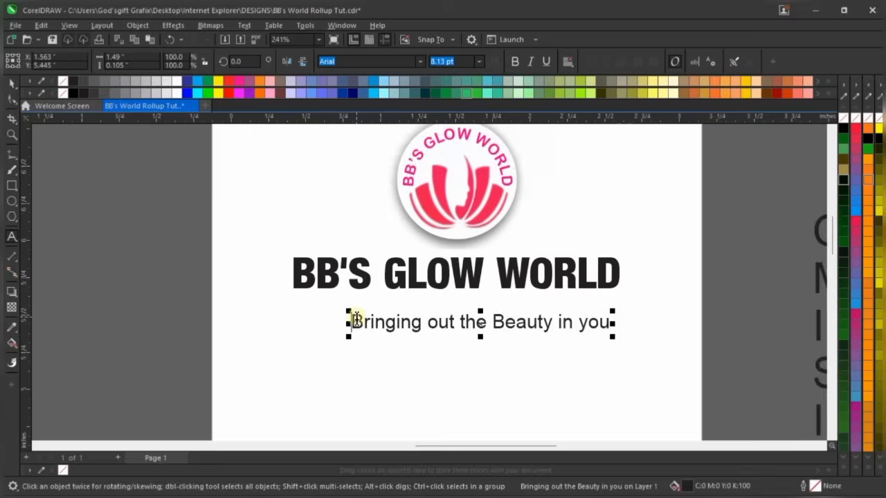
double_click(357, 320)
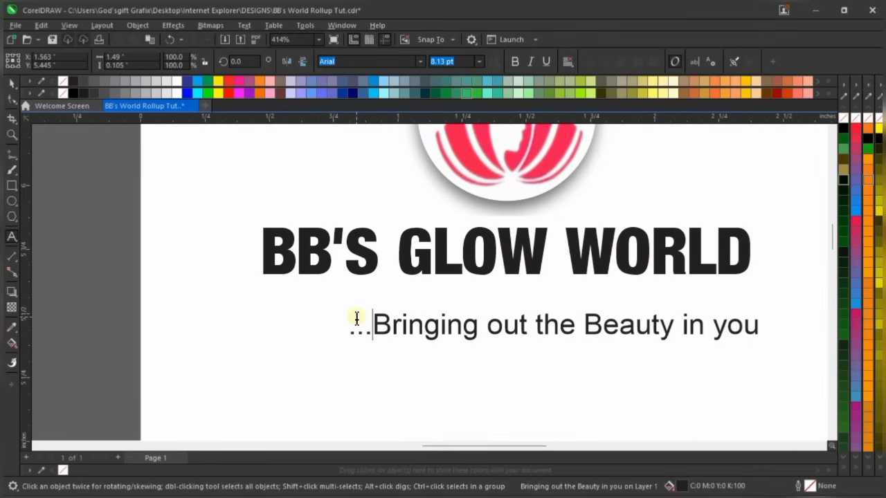
click(760, 324)
click(759, 324)
text(!)
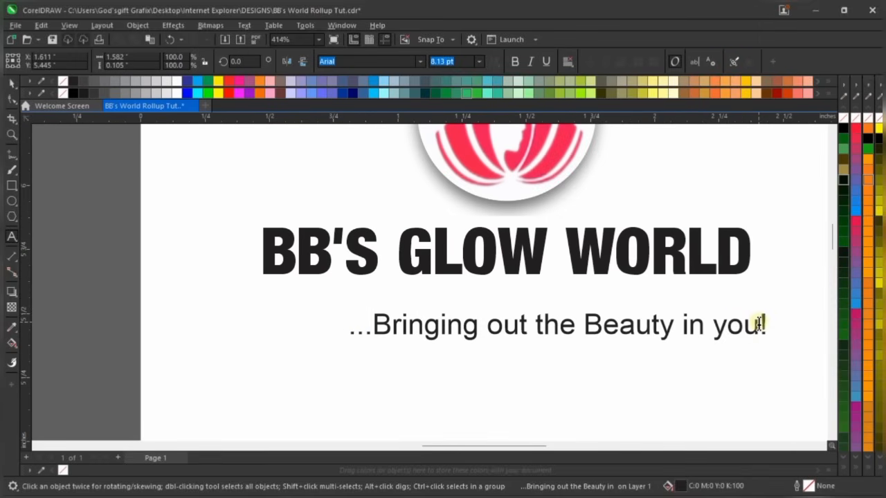
key(ctrl+space)
Shrink the tagline to about 5.5 pt and fit it tight under the heading
drag(771, 310, 637, 311)
drag(582, 328, 573, 292)
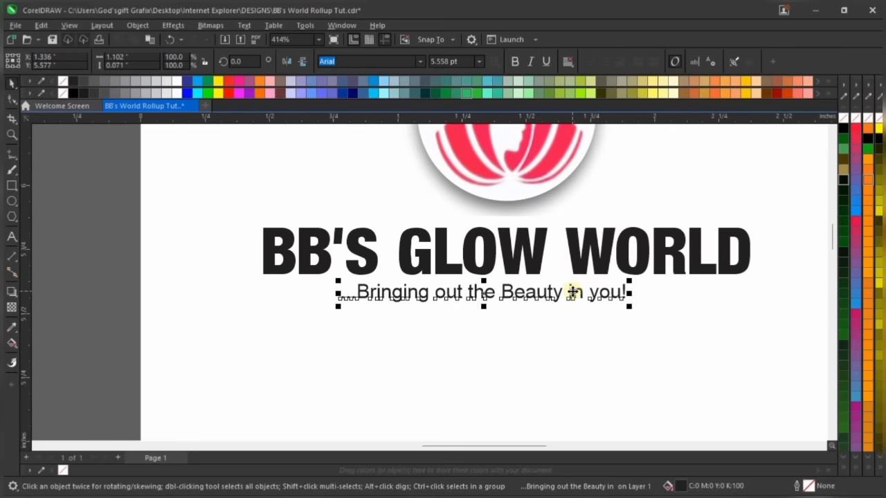
scroll(574, 292, down, 1)
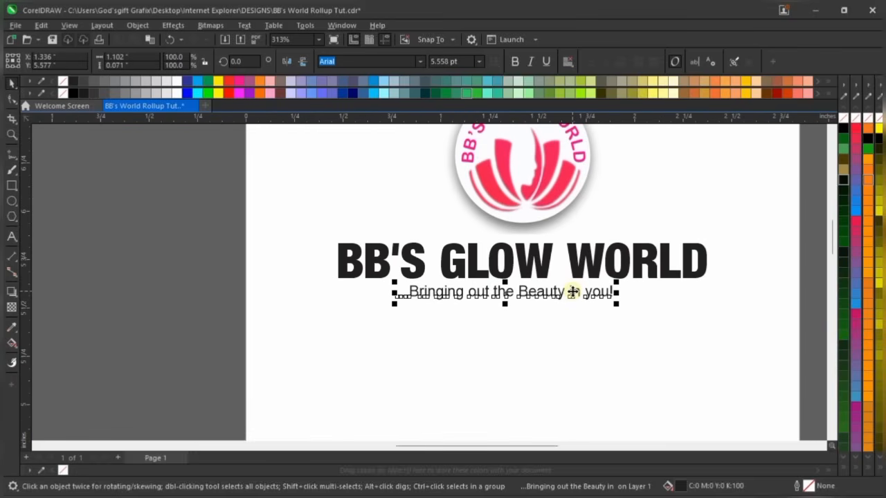
scroll(523, 284, up, 1)
mouse_move(554, 300)
mouse_down()
mouse_move(562, 315)
mouse_move(558, 302)
mouse_up()
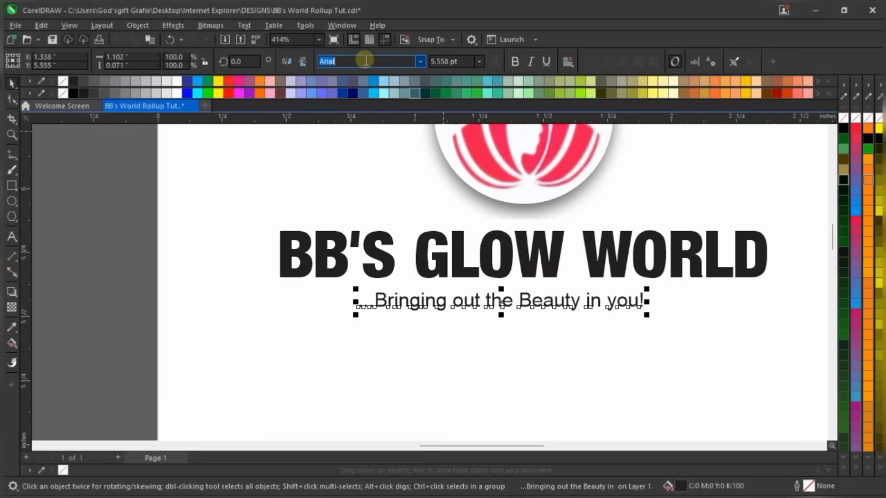
Set the tagline font to Montserrat ExtraBold
text(Montserrat)
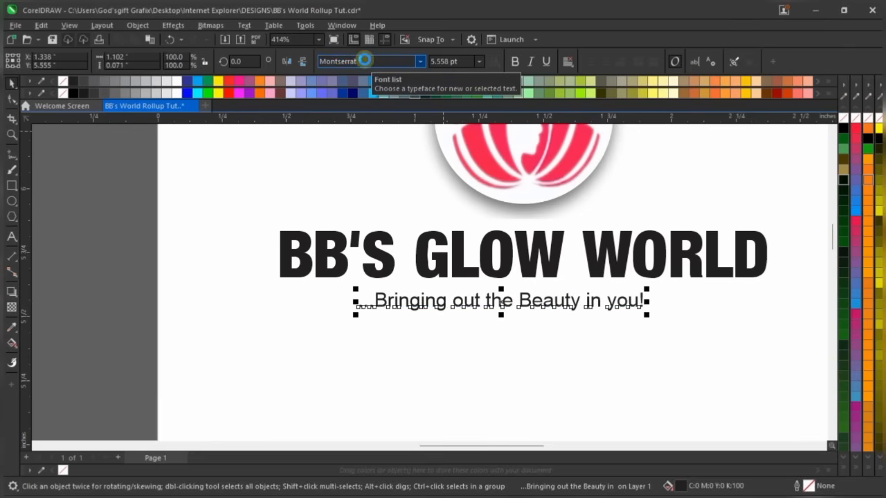
key(Return)
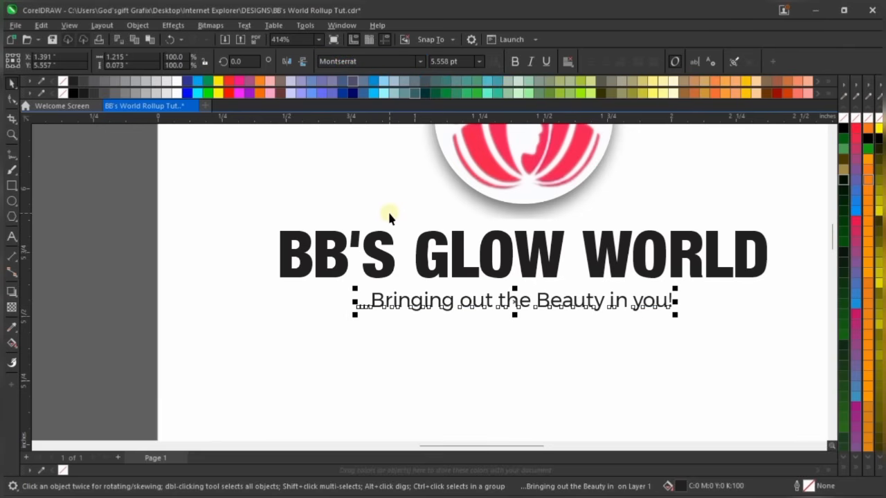
click(419, 61)
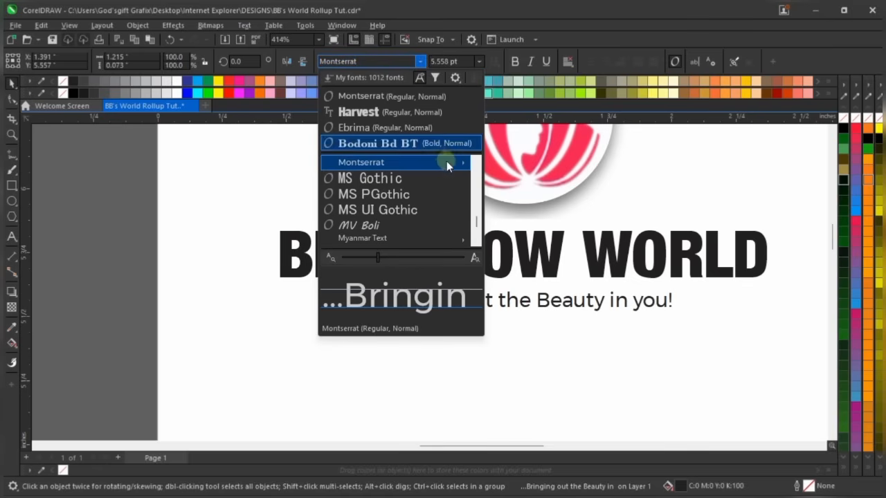
mouse_move(448, 163)
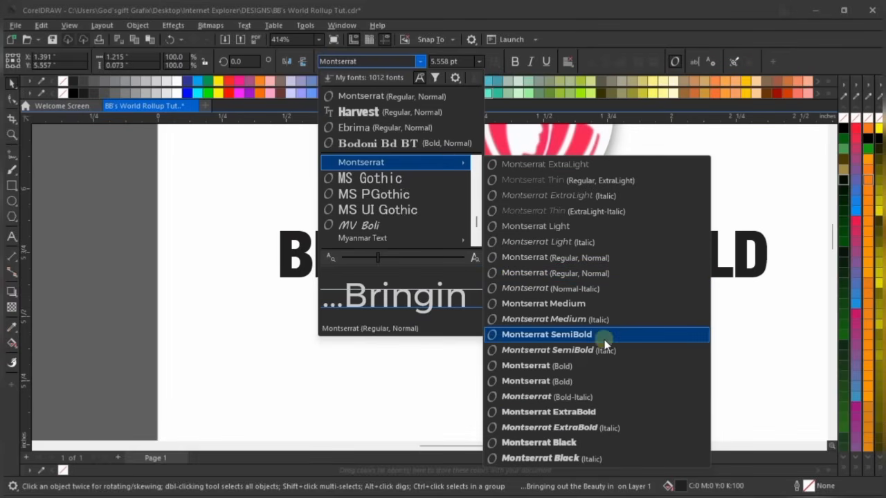
click(604, 412)
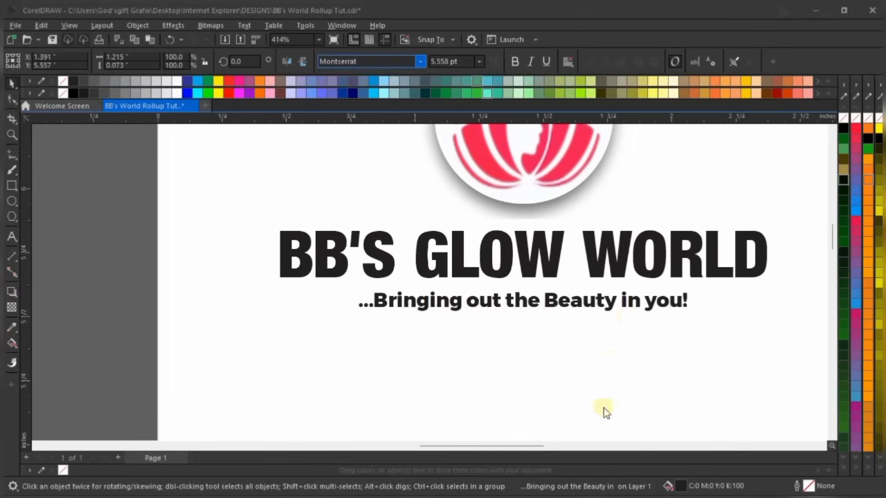
Nudge the tagline slightly up and left and make it italic
scroll(625, 308, up, 1)
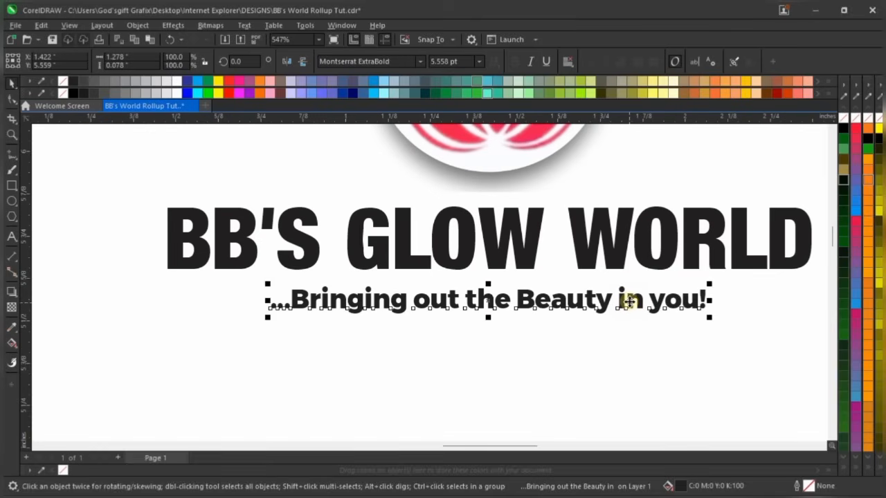
drag(629, 302, 629, 301)
drag(629, 302, 624, 297)
shift+click(614, 260)
scroll(377, 319, down, 3)
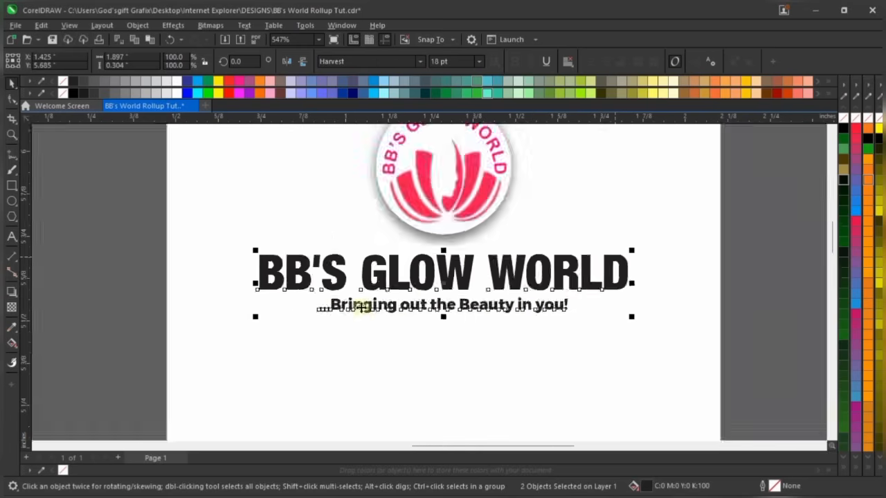
click(559, 329)
click(533, 310)
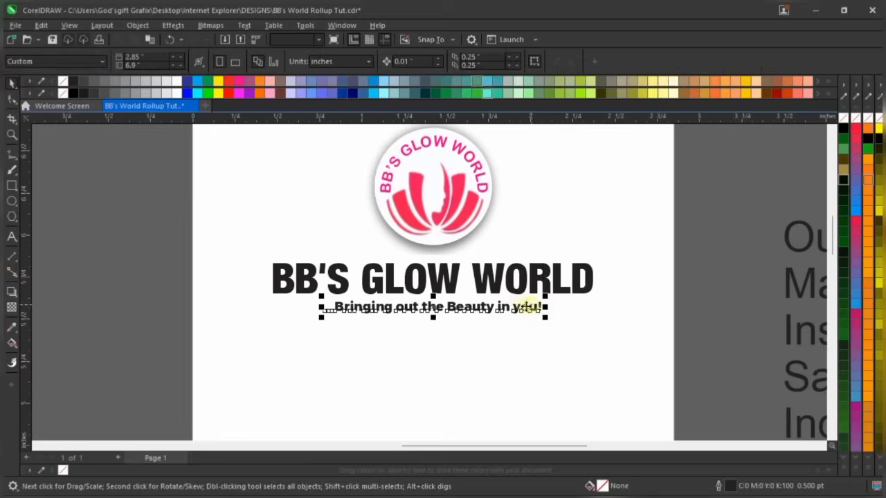
scroll(471, 279, up, 2)
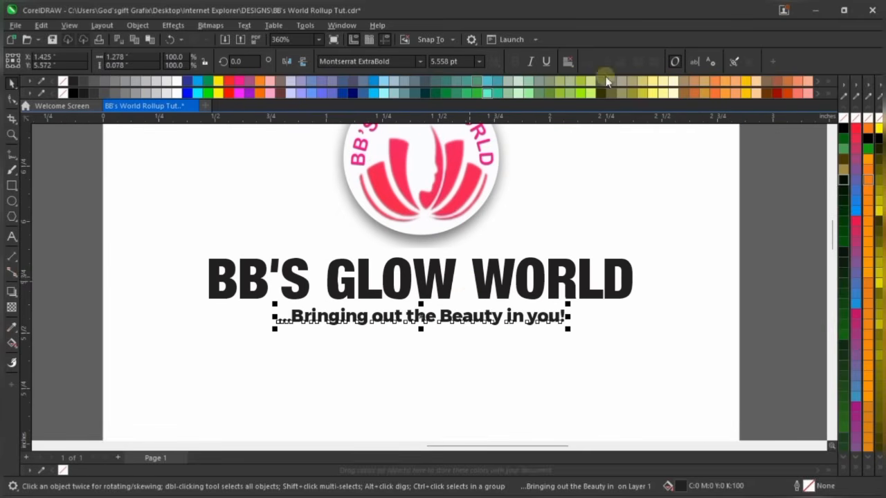
click(530, 61)
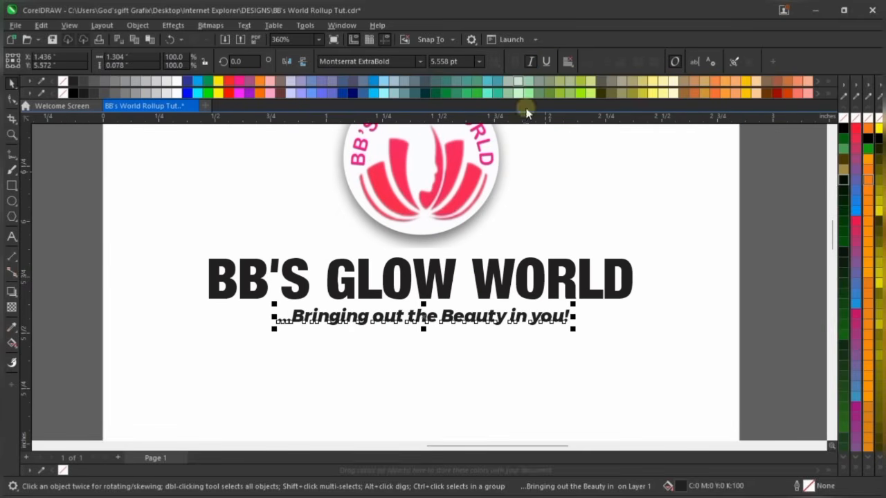
Centre the tagline under the BB'S GLOW WORLD heading
shift+click(531, 291)
key(c)
click(785, 291)
scroll(423, 266, down, 4)
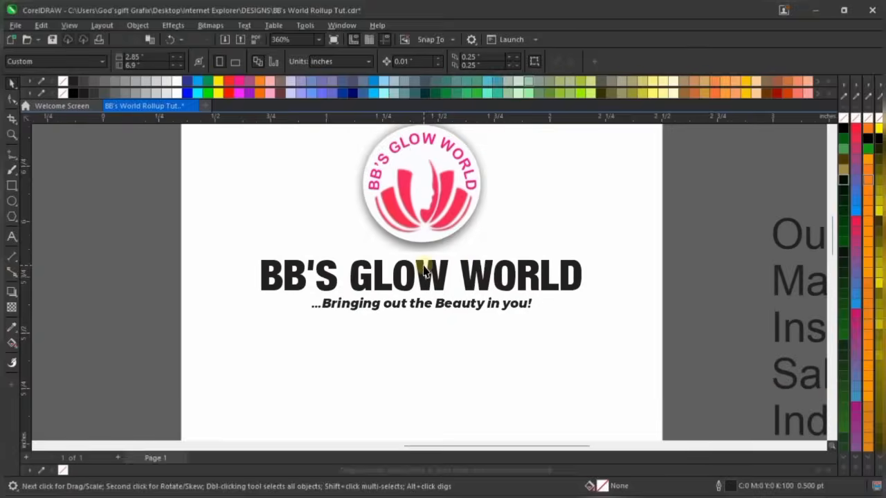
scroll(421, 294, up, 2)
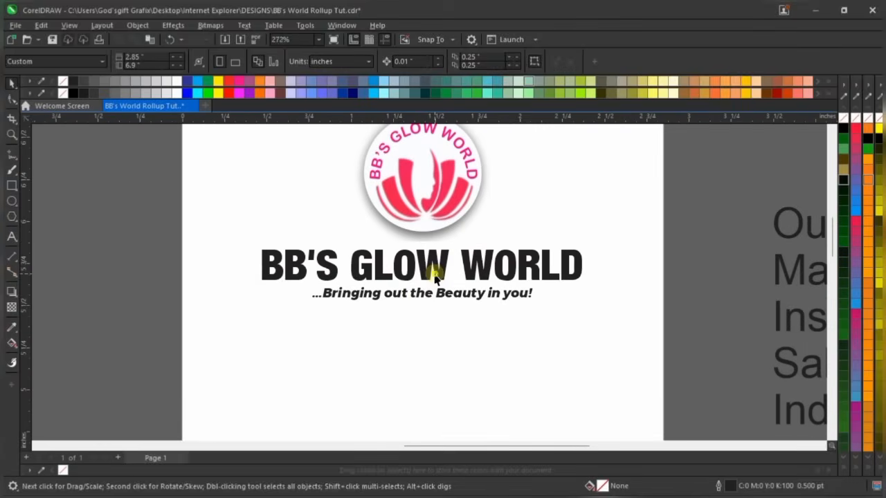
click(434, 270)
scroll(435, 270, up, 2)
scroll(436, 271, down, 4)
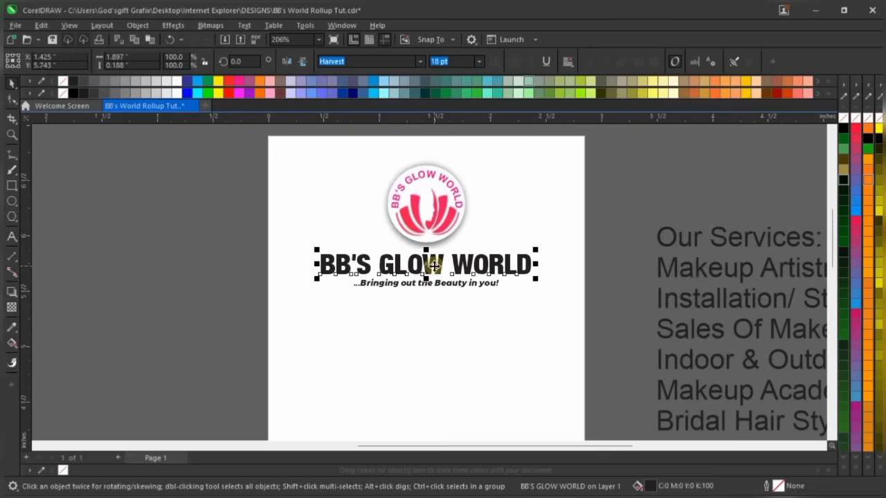
click(632, 177)
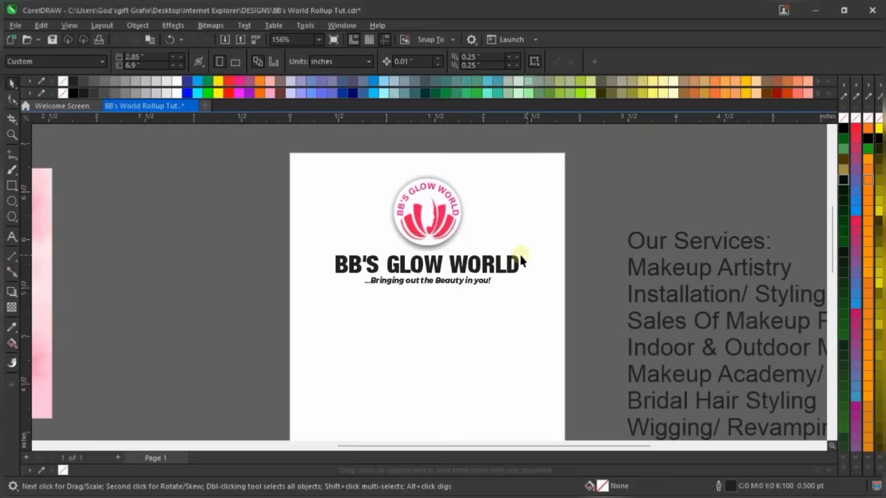
scroll(477, 259, down, 3)
scroll(427, 268, up, 1)
scroll(427, 268, up, 3)
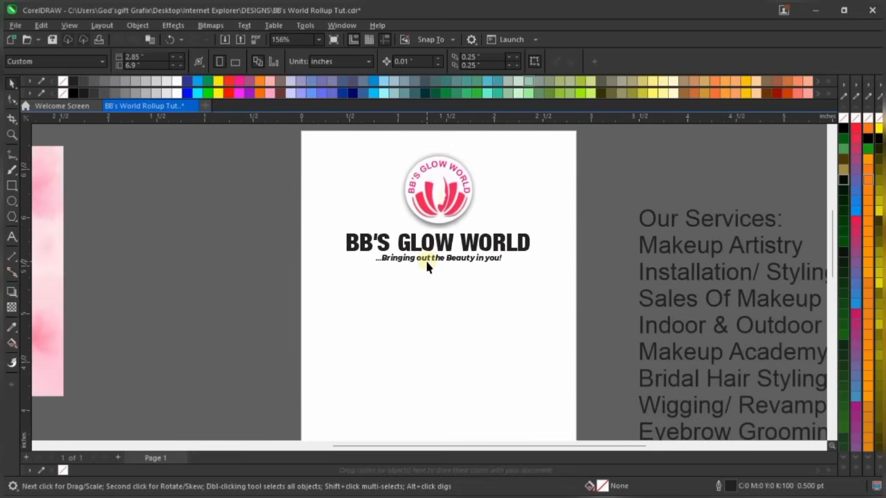
scroll(447, 202, up, 1)
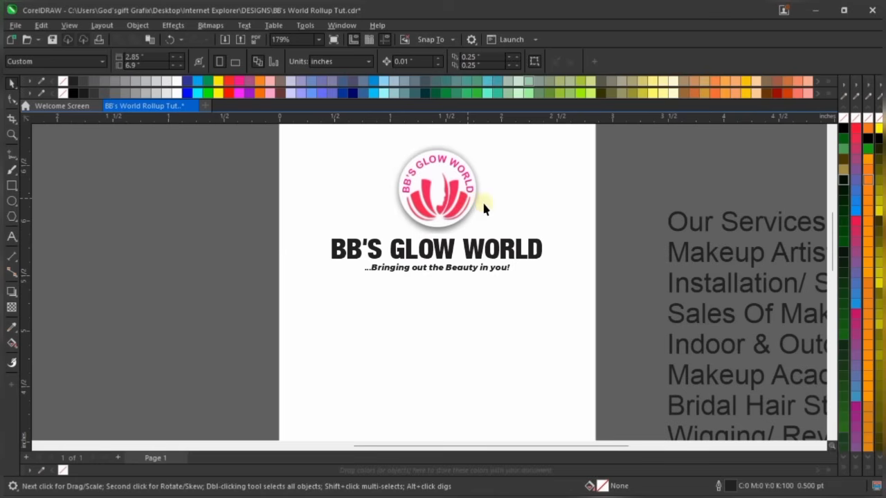
scroll(517, 287, down, 2)
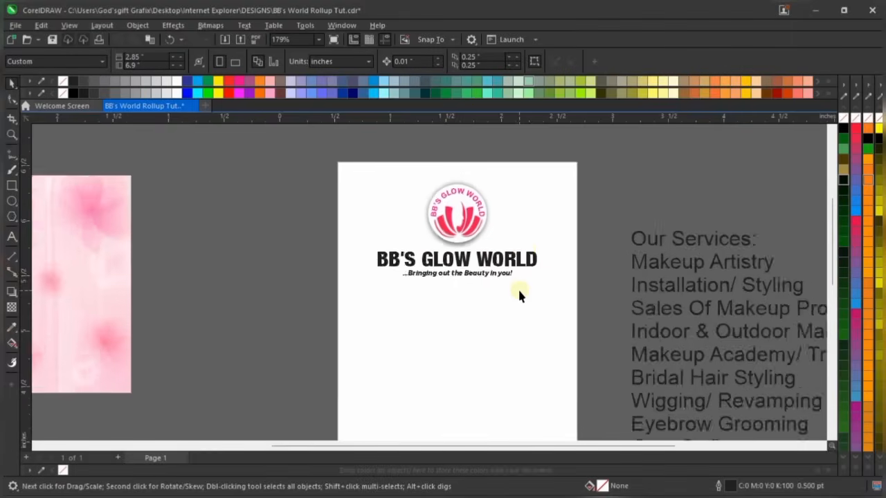
scroll(520, 286, up, 3)
scroll(520, 264, up, 2)
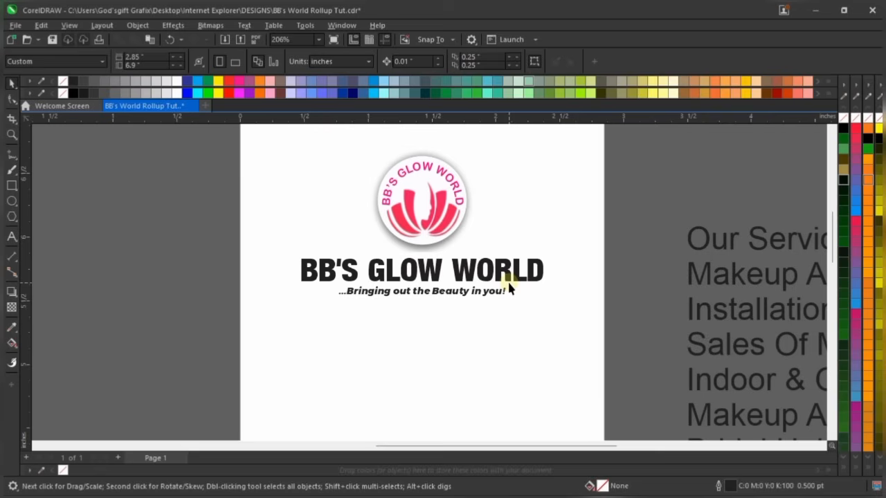
scroll(525, 289, down, 2)
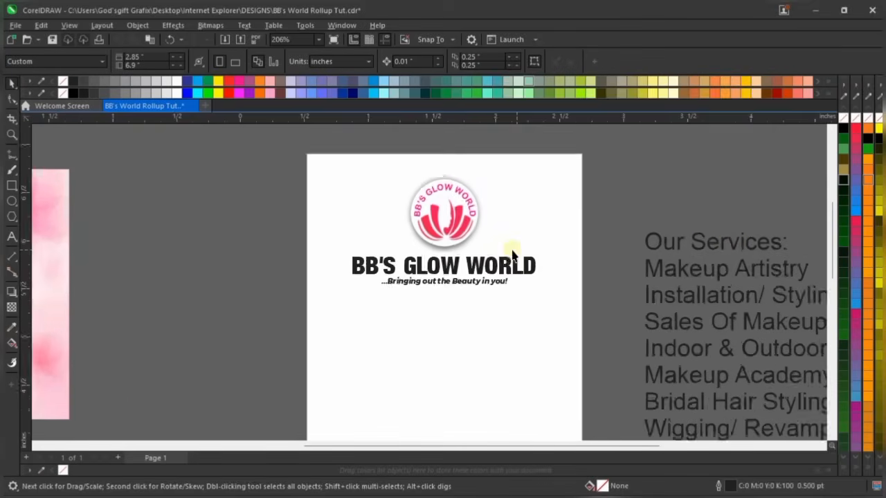
scroll(526, 215, down, 2)
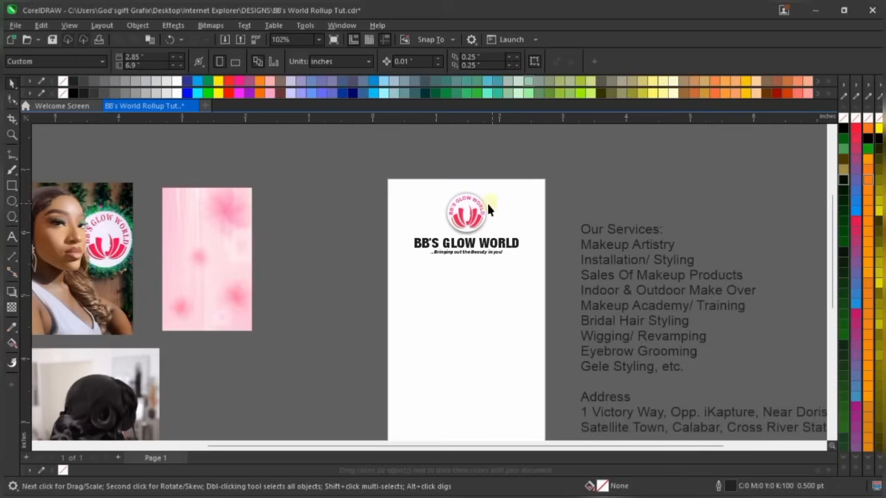
scroll(460, 263, up, 1)
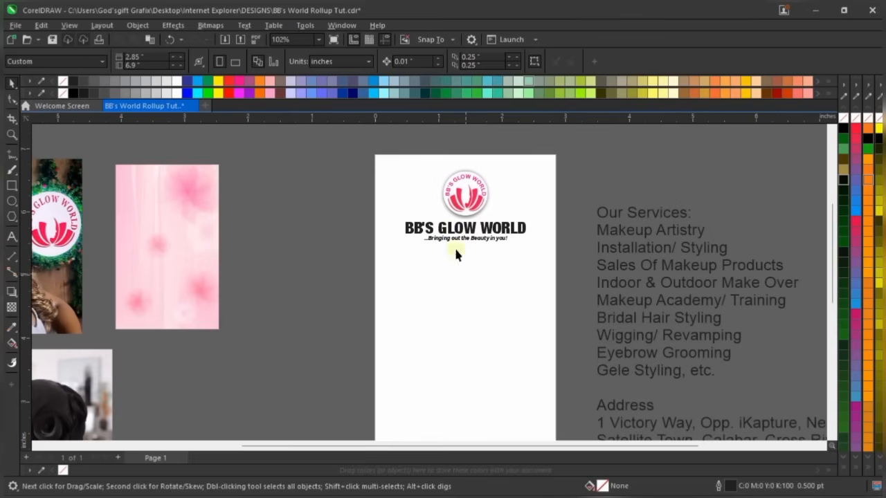
Draw a pentagon below the tagline with the Polygon tool and nudge it into place
click(12, 216)
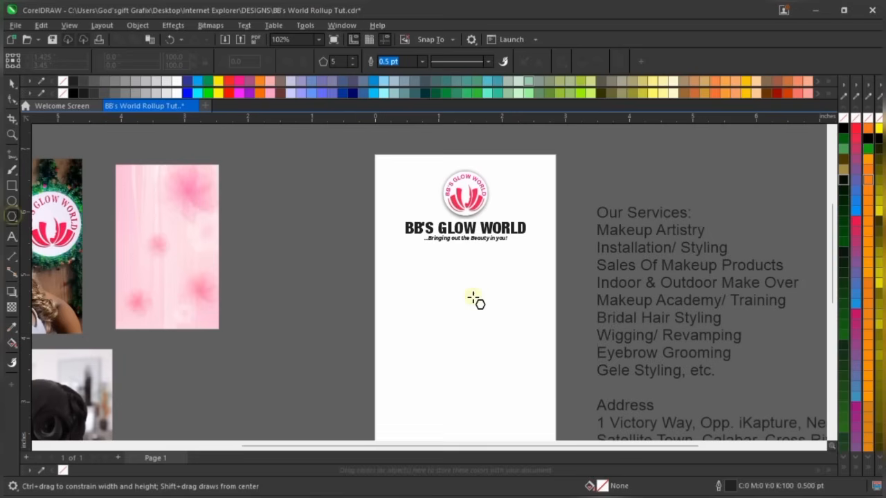
drag(407, 260, 496, 376)
key(space)
scroll(498, 312, up, 1)
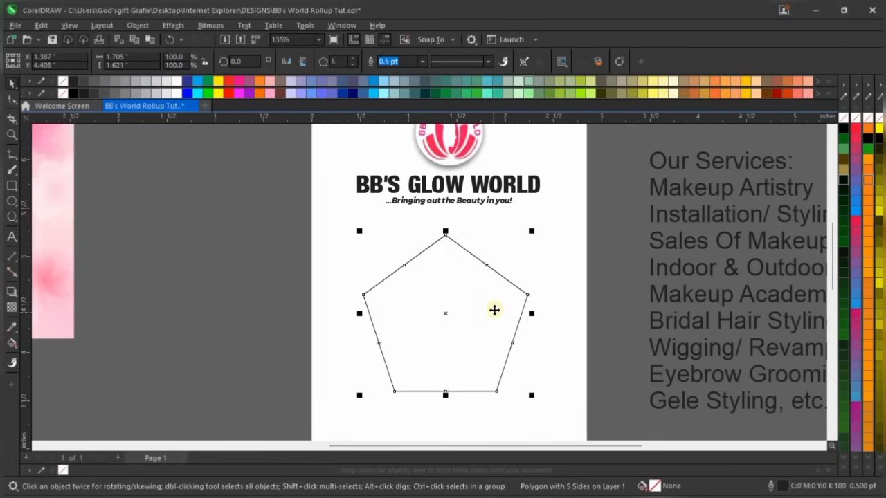
drag(497, 305, 501, 286)
click(616, 192)
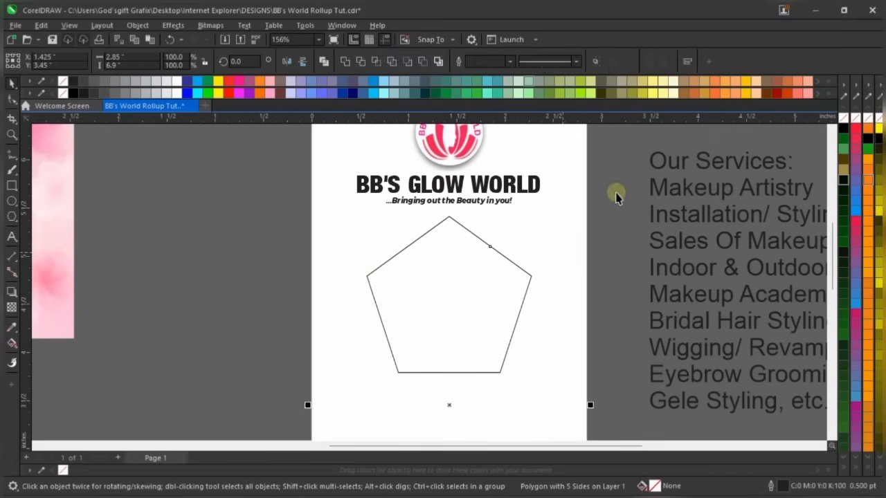
scroll(430, 254, down, 1)
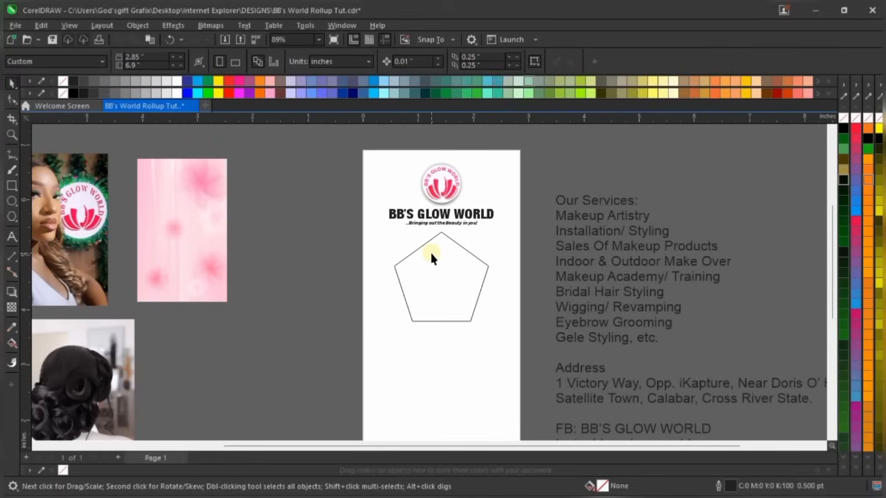
click(447, 282)
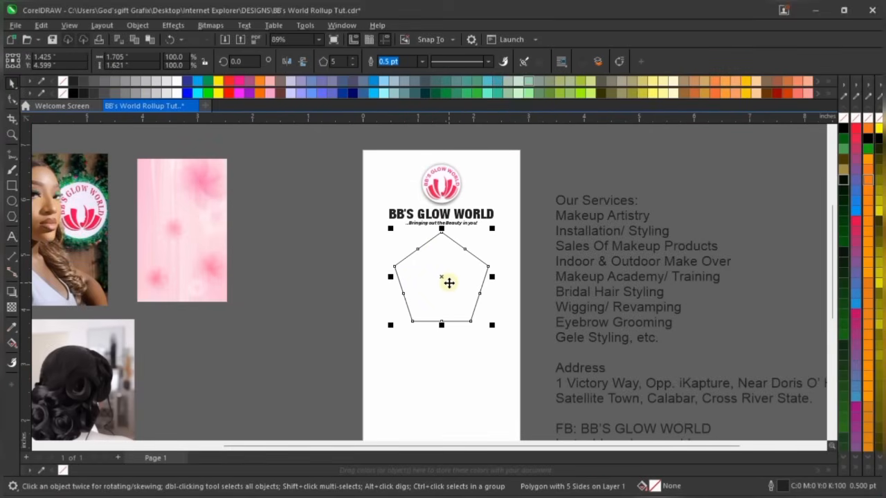
scroll(449, 282, up, 1)
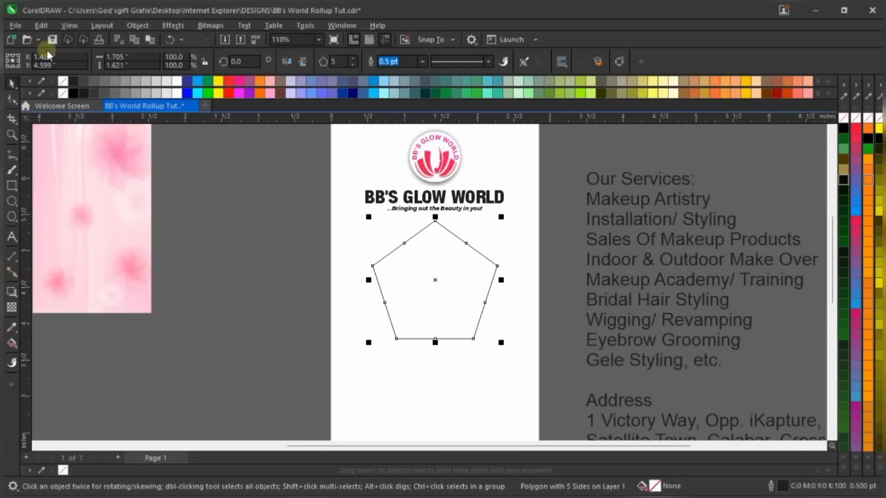
Change the polygon from five sides to six, making it a hexagon
click(354, 59)
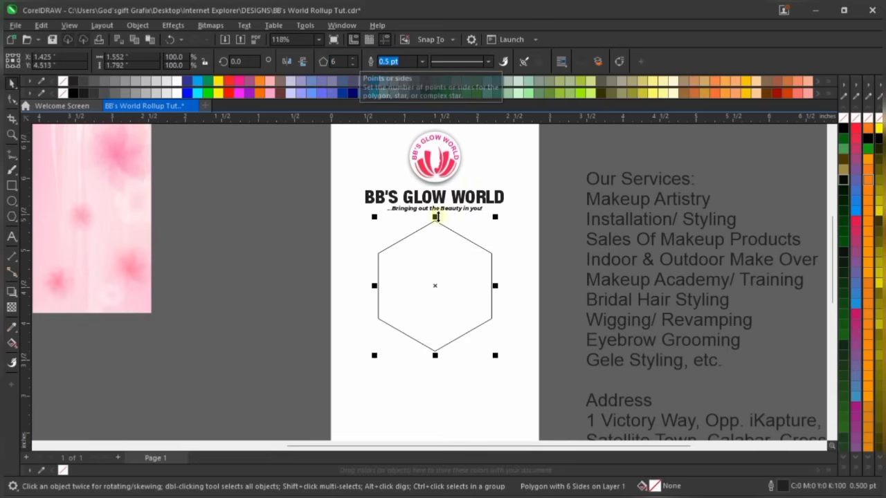
scroll(491, 284, up, 2)
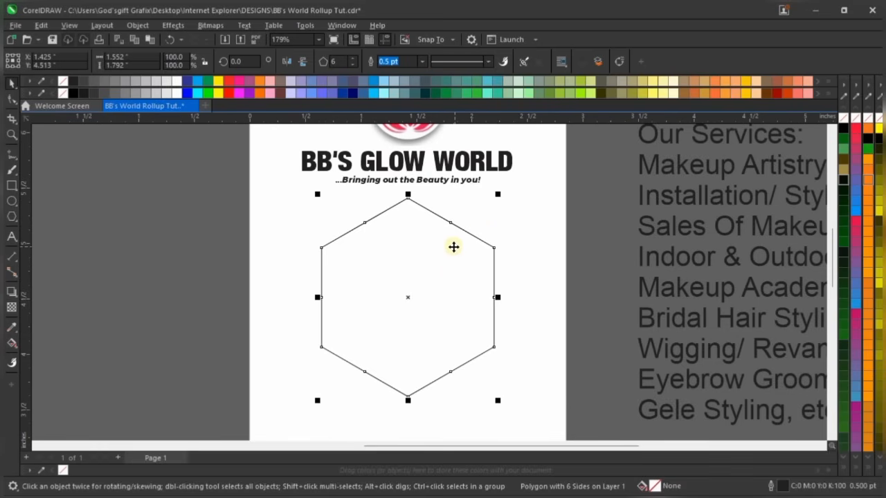
scroll(454, 247, down, 3)
scroll(464, 298, down, 1)
scroll(469, 301, up, 3)
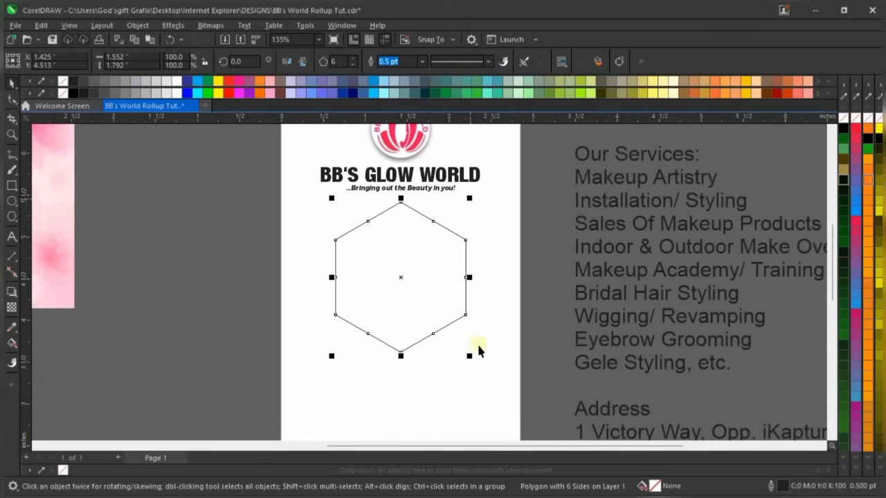
Scale the hexagon up to about 1.713 × 1.978 in
drag(473, 358, 481, 364)
click(429, 237)
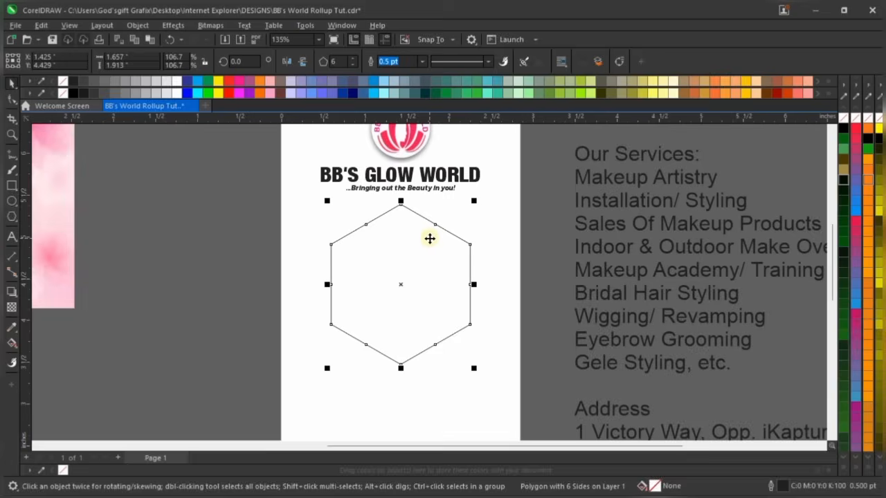
scroll(430, 235, up, 1)
scroll(430, 235, up, 1)
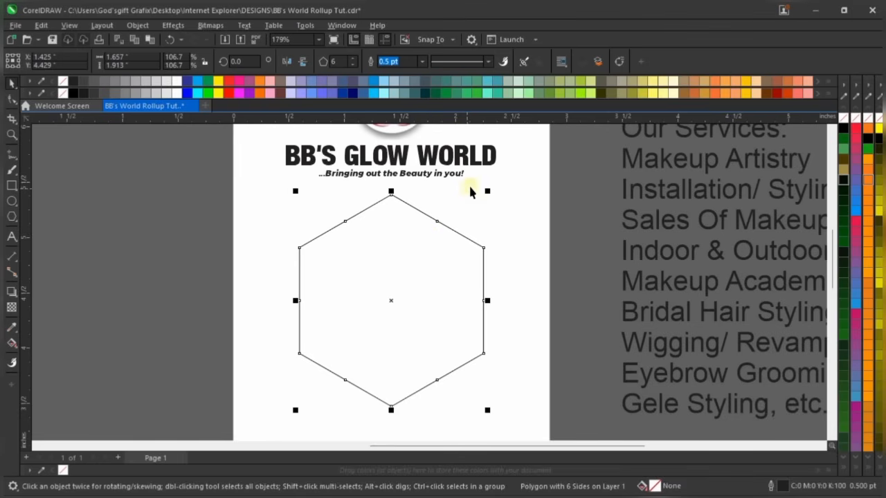
drag(489, 189, 496, 190)
scroll(494, 192, down, 7)
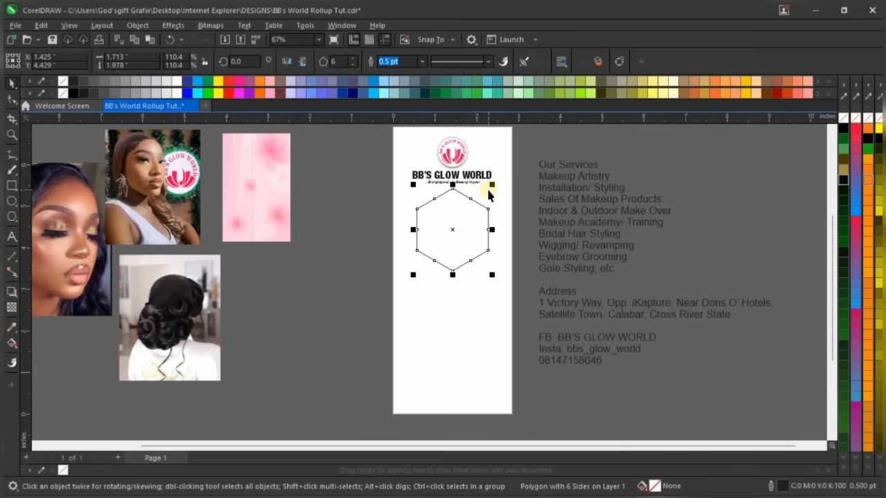
scroll(489, 197, up, 4)
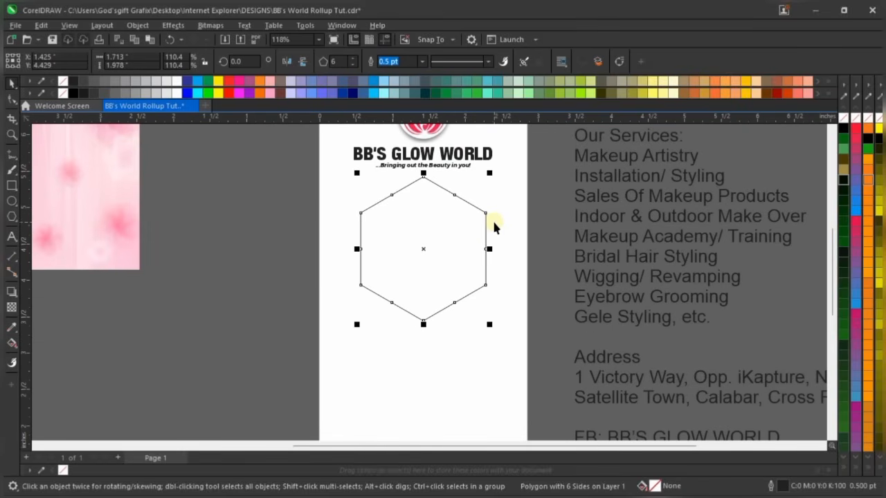
scroll(492, 180, up, 2)
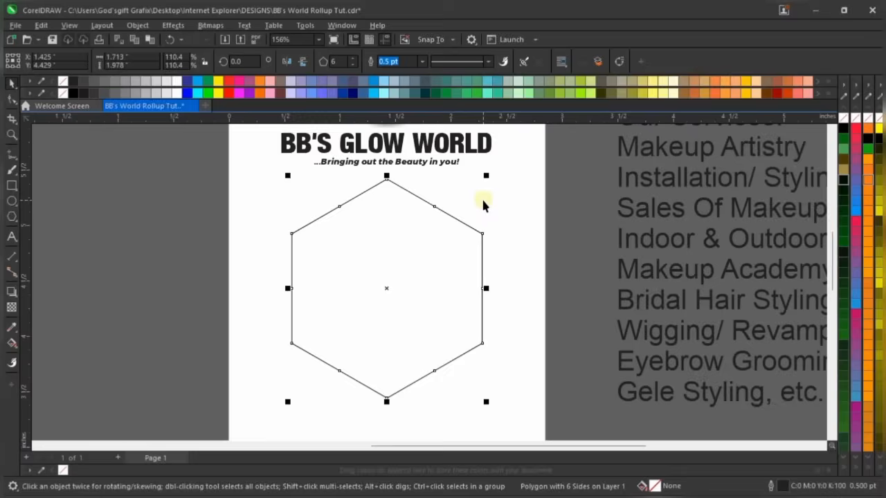
scroll(482, 204, up, 1)
scroll(477, 206, down, 1)
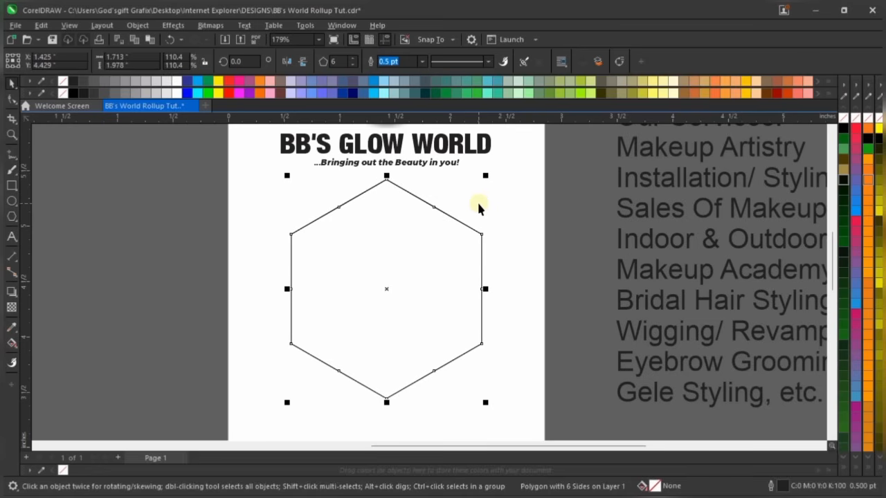
Copy the hexagon off to the left, then undo the misplaced copy
click(380, 255)
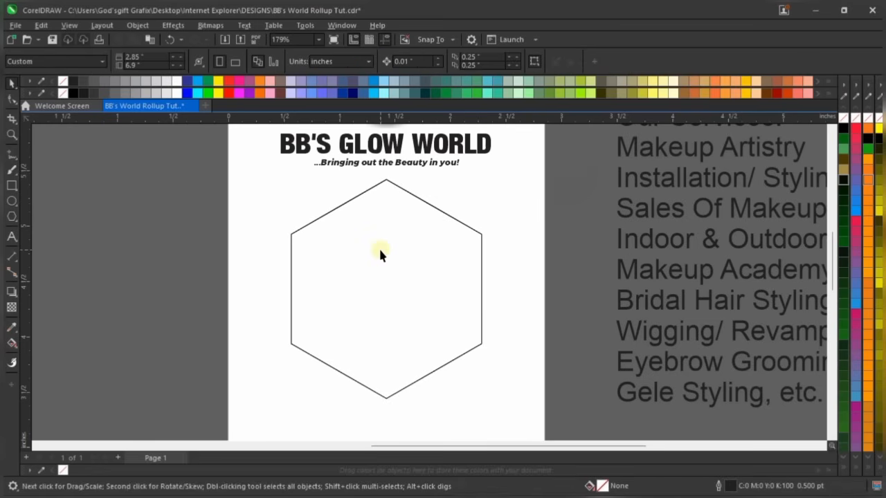
right_click(232, 277)
drag(385, 243, 233, 277)
scroll(295, 249, up, 2)
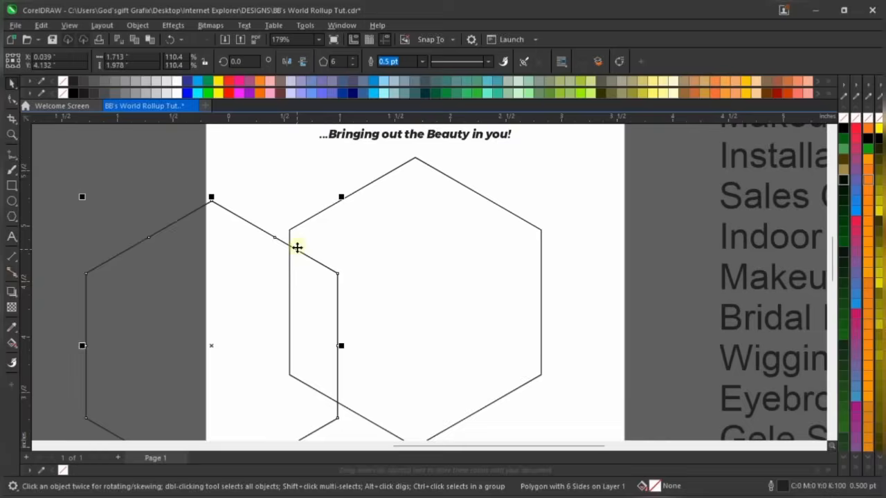
scroll(335, 219, down, 3)
scroll(334, 222, down, 1)
key(ctrl+z)
scroll(342, 194, up, 2)
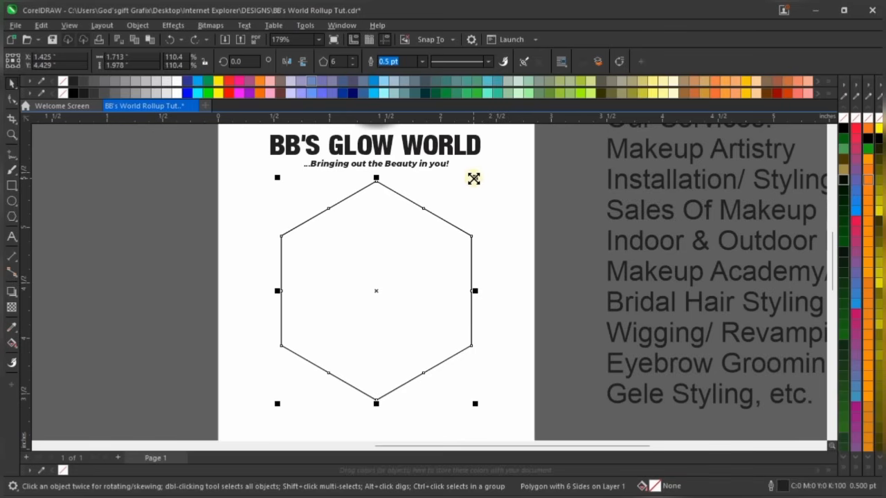
Drop a smaller concentric hexagon copy, about 1.538 × 1.776 in, inside the first
drag(478, 175, 468, 179)
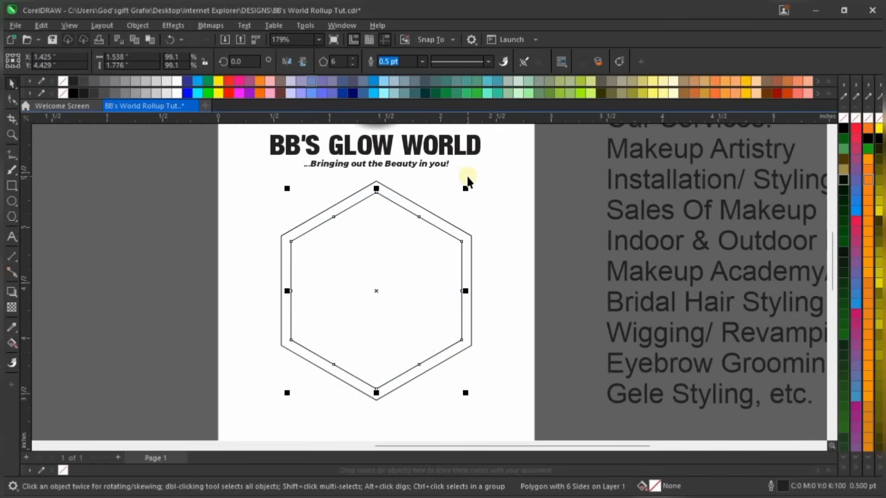
scroll(360, 292, down, 2)
scroll(368, 301, up, 2)
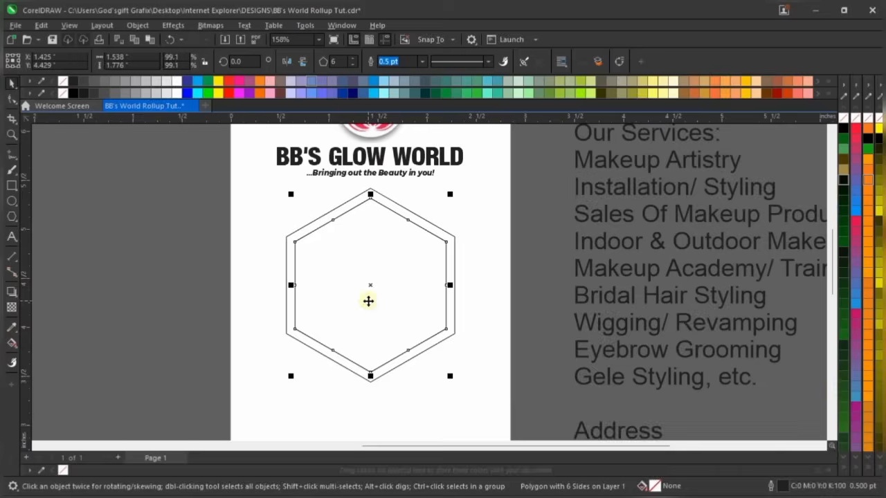
scroll(368, 301, down, 2)
click(400, 243)
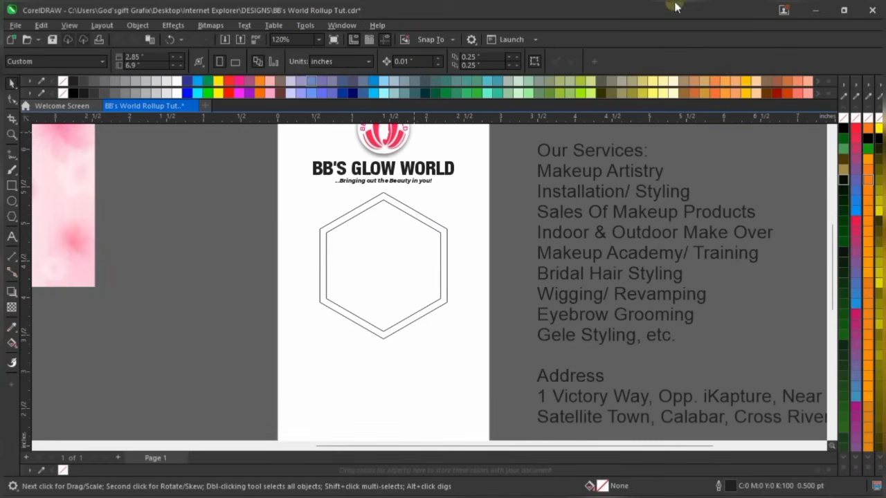
Duplicate the double hexagon as a smaller pair overlapping the large one at lower right
drag(251, 190, 473, 339)
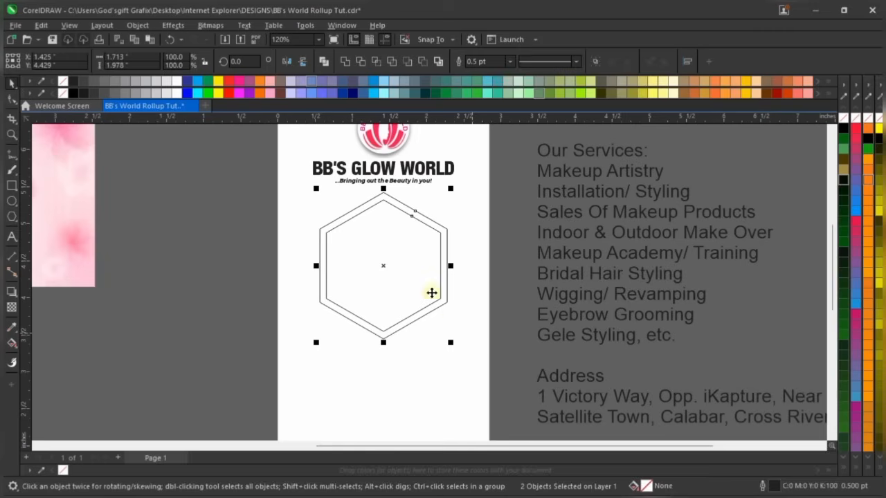
scroll(349, 199, down, 2)
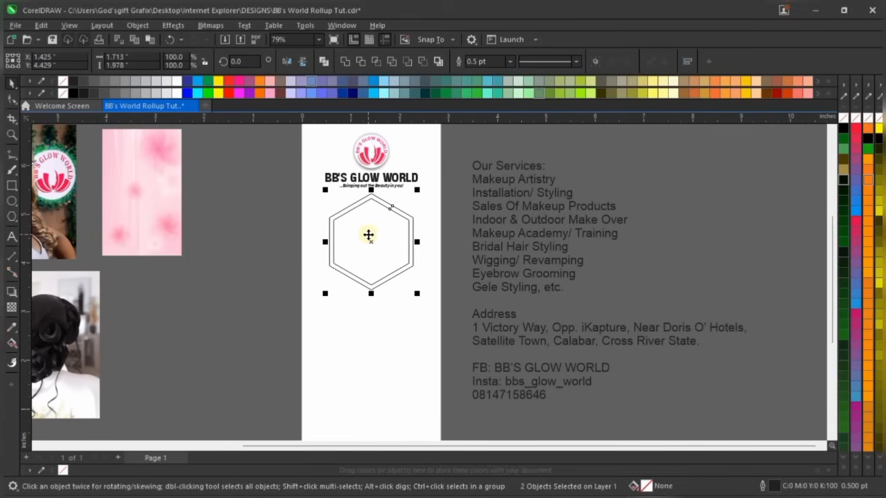
drag(381, 226, 402, 285)
drag(438, 249, 430, 276)
scroll(387, 317, up, 1)
drag(378, 318, 392, 298)
scroll(437, 349, up, 2)
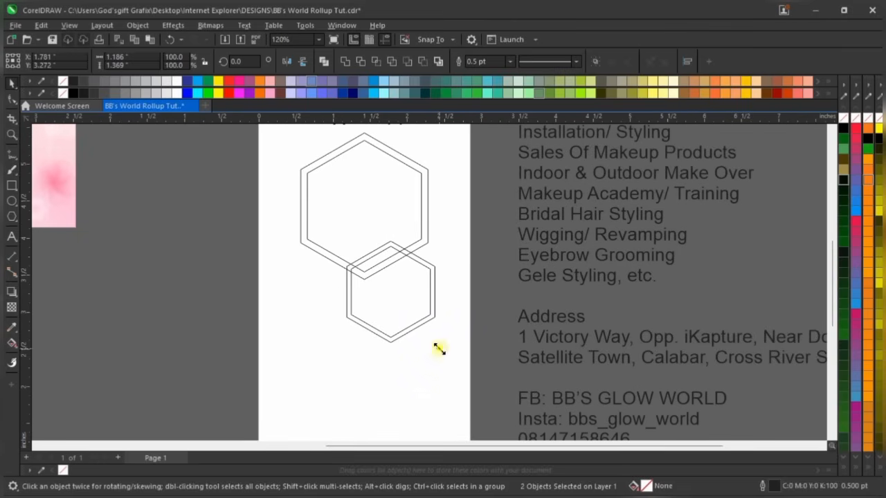
drag(439, 349, 450, 358)
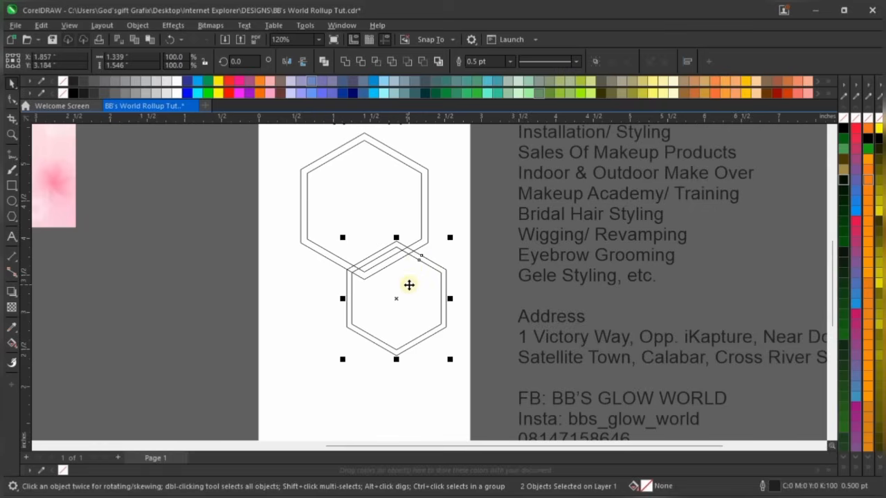
scroll(410, 284, up, 1)
Add another smaller hexagon pair at lower left and bring the woman's photo beside the banner
drag(411, 281, 333, 274)
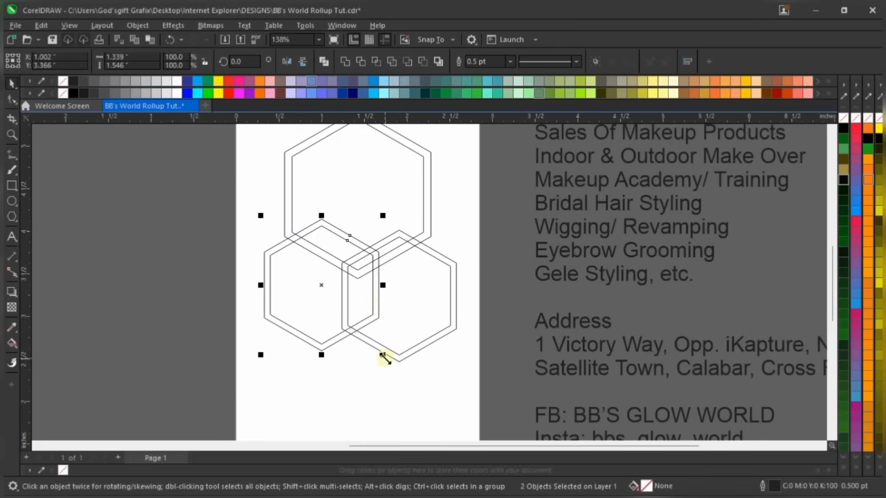
drag(383, 355, 367, 337)
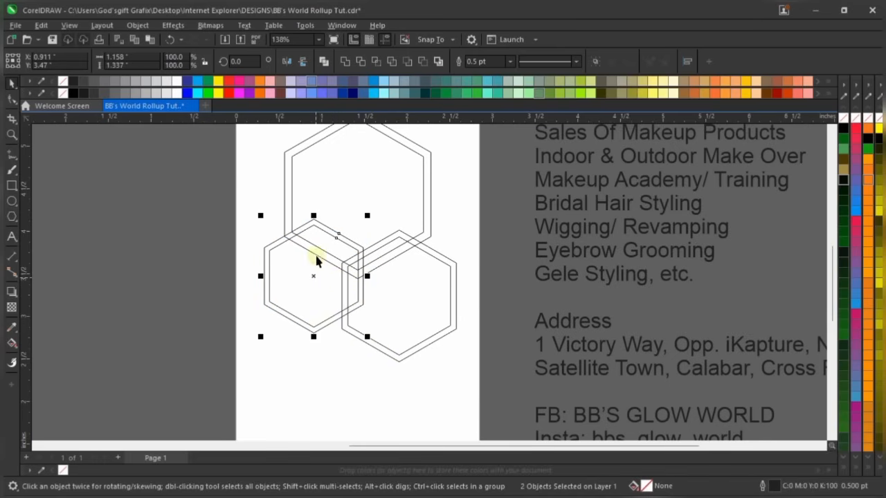
mouse_move(313, 267)
mouse_down()
mouse_move(309, 281)
mouse_move(303, 276)
mouse_up()
scroll(310, 291, down, 2)
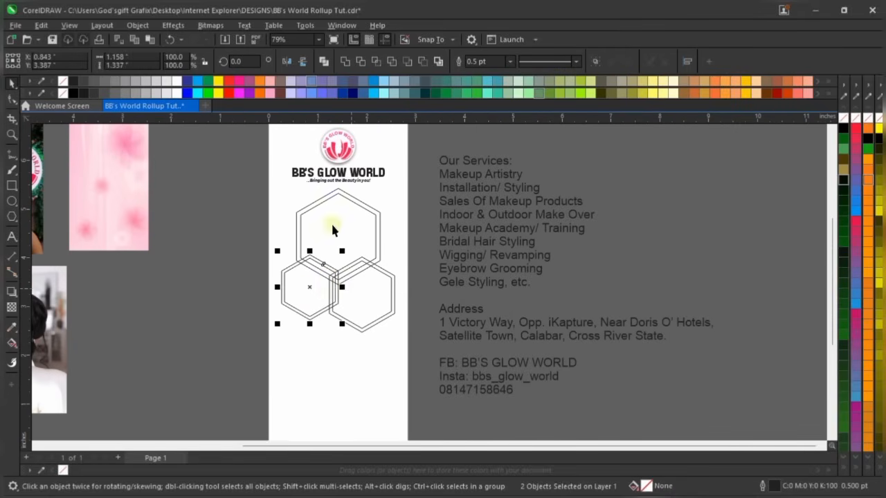
click(198, 229)
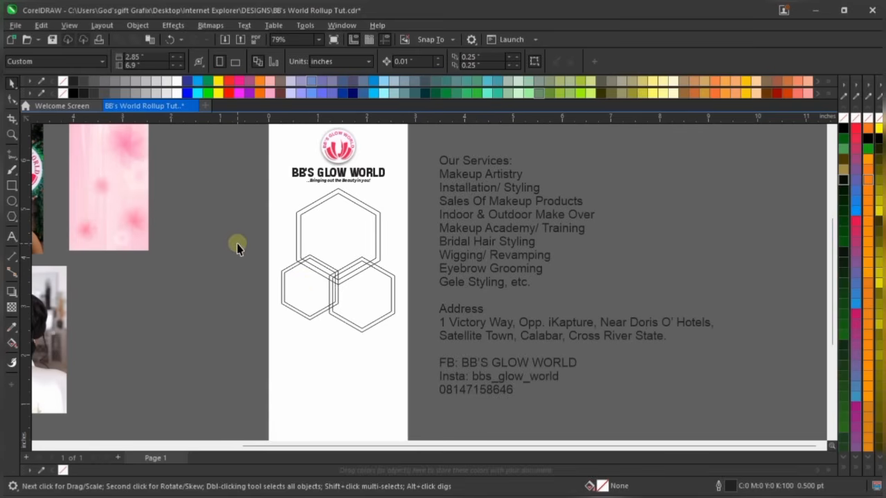
drag(228, 228, 353, 337)
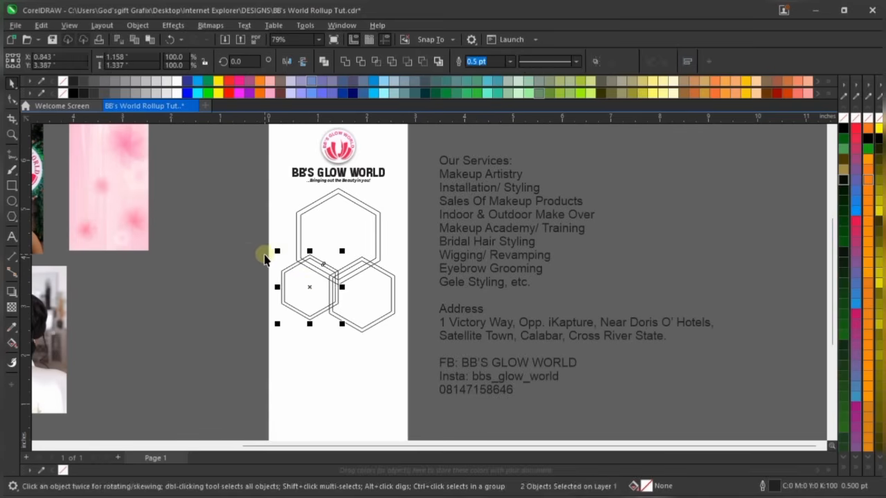
scroll(263, 253, up, 1)
click(472, 236)
scroll(374, 263, down, 3)
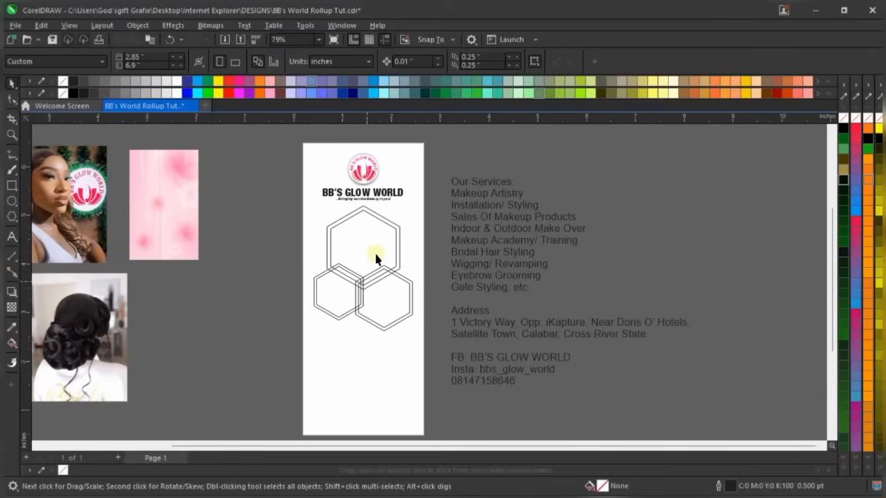
scroll(389, 197, up, 2)
scroll(394, 276, down, 1)
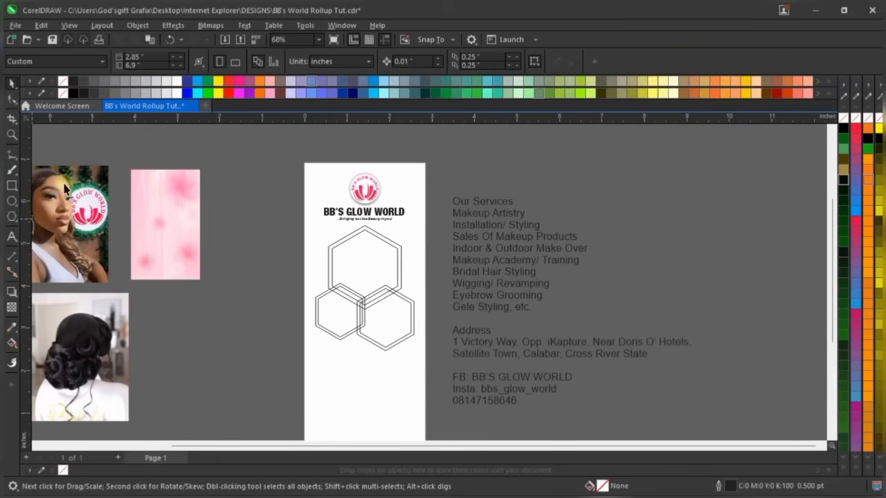
drag(86, 187, 291, 267)
PowerClip the woman's photo into the large top hexagon and open that frame's context menu
scroll(311, 260, up, 2)
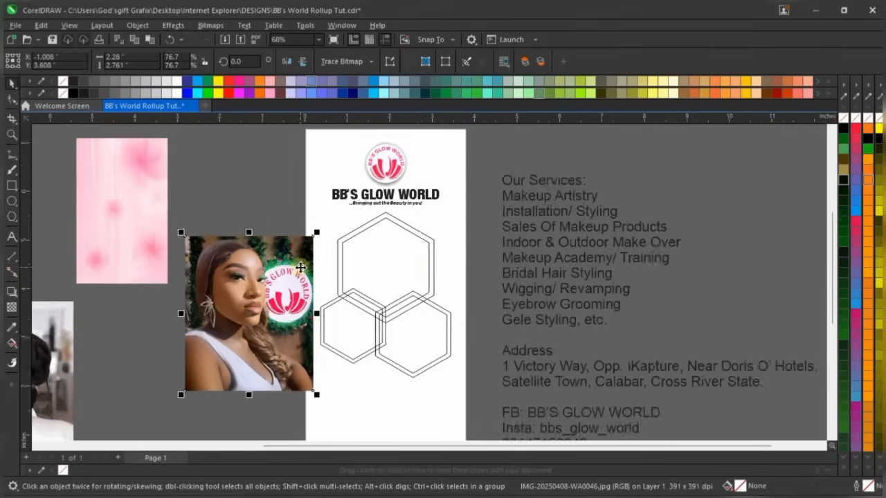
scroll(447, 272, up, 1)
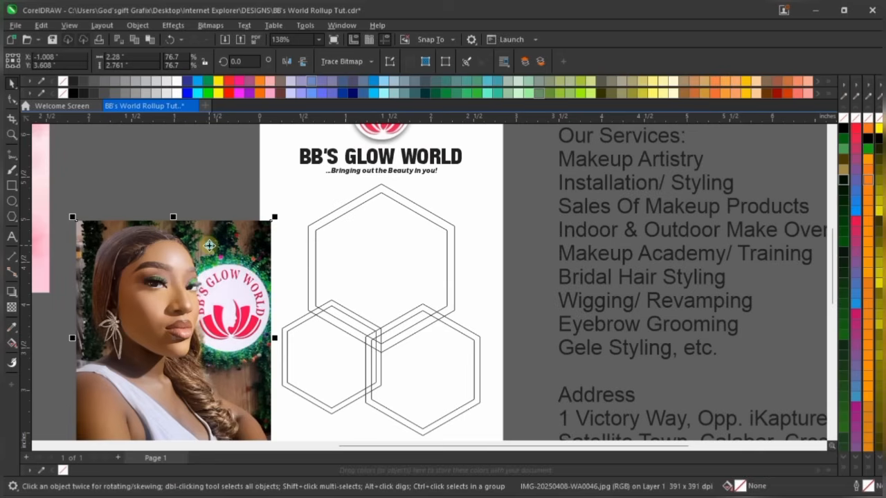
right_click(209, 245)
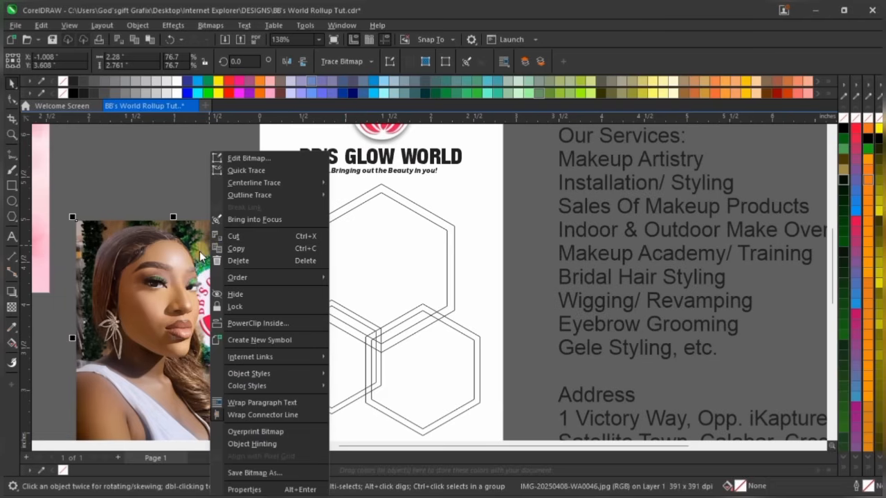
click(270, 323)
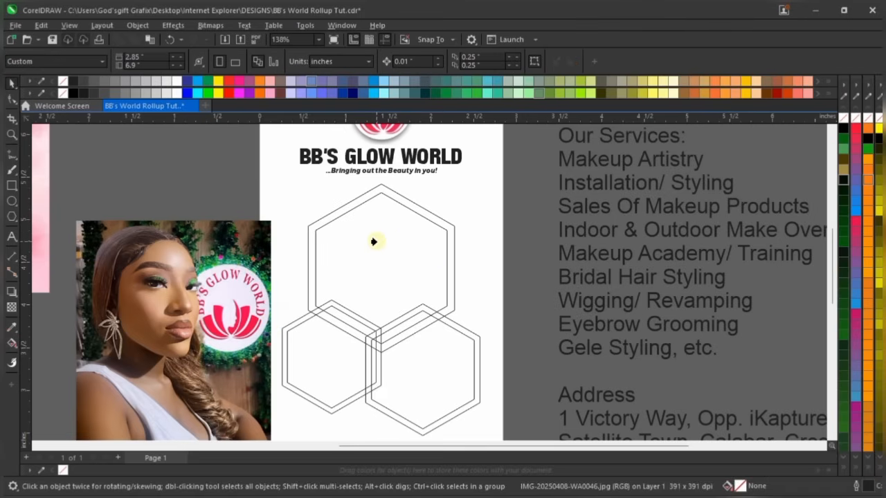
click(374, 242)
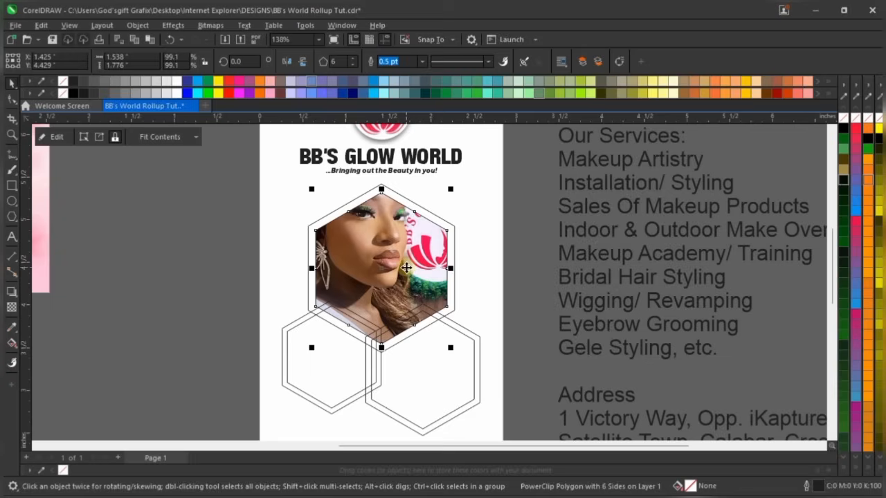
scroll(404, 244, up, 1)
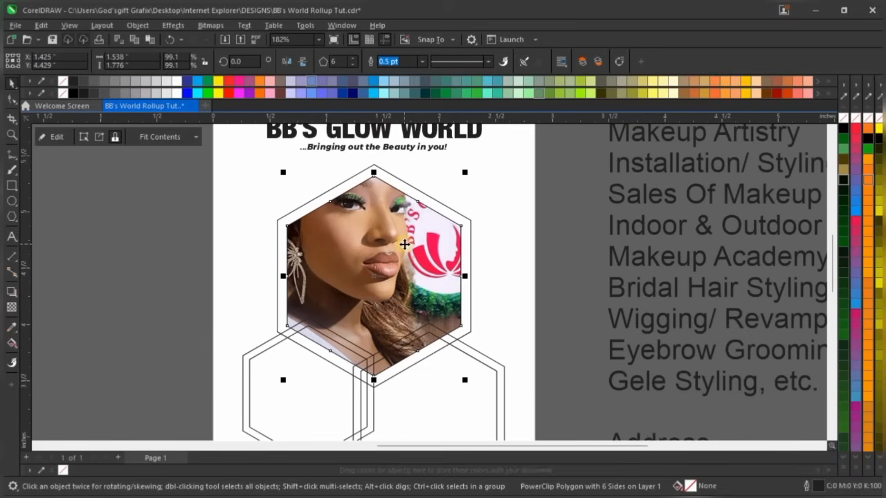
scroll(399, 243, down, 1)
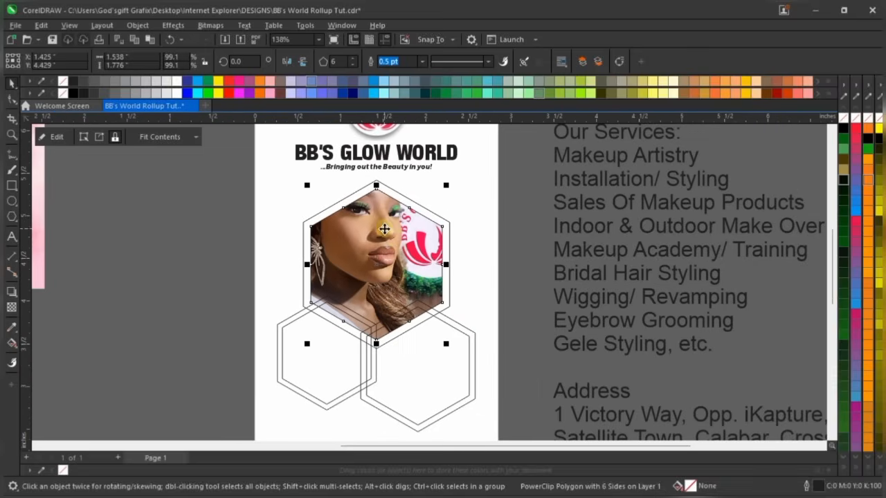
right_click(397, 240)
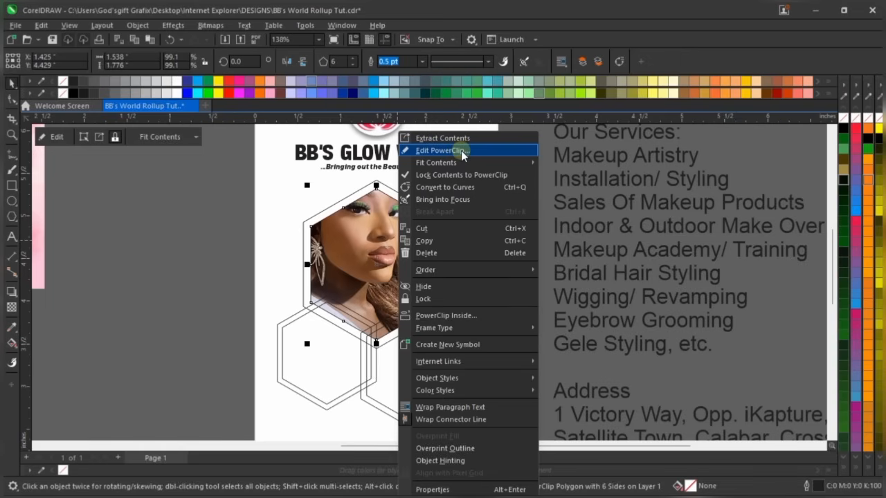
Edit the PowerClip contents and shrink the woman's photo around its centre
click(461, 150)
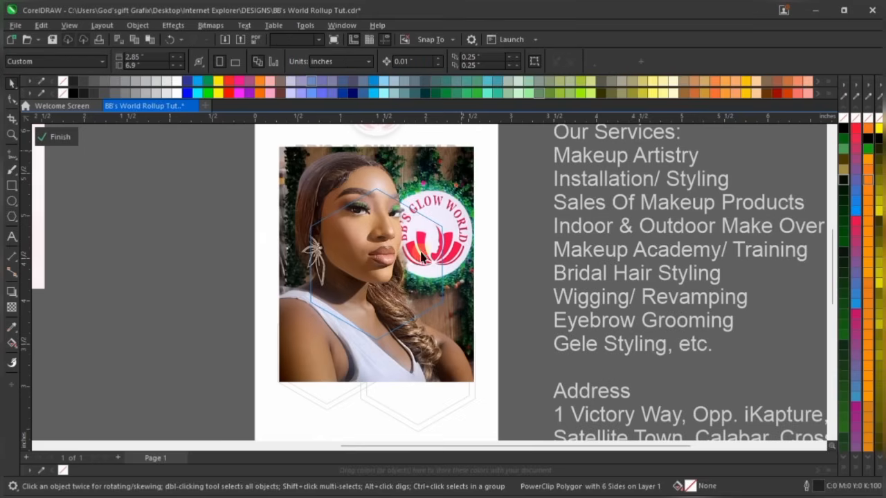
click(453, 207)
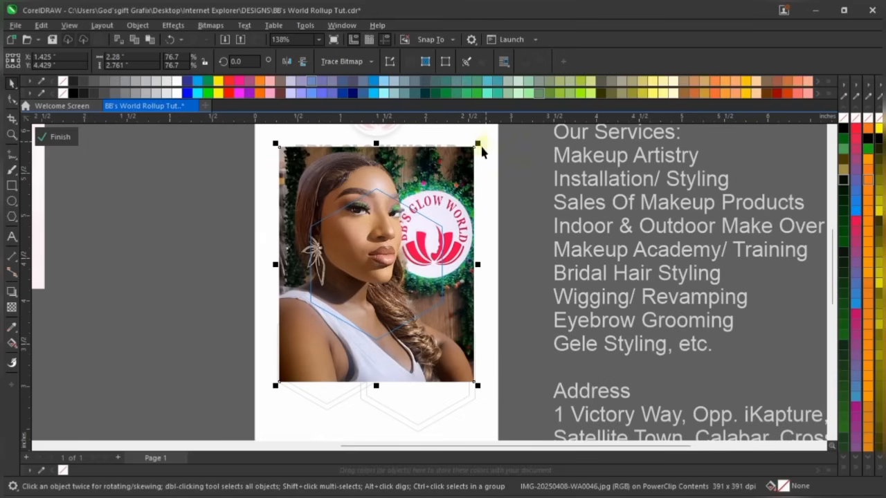
drag(480, 144, 451, 182)
scroll(447, 169, up, 2)
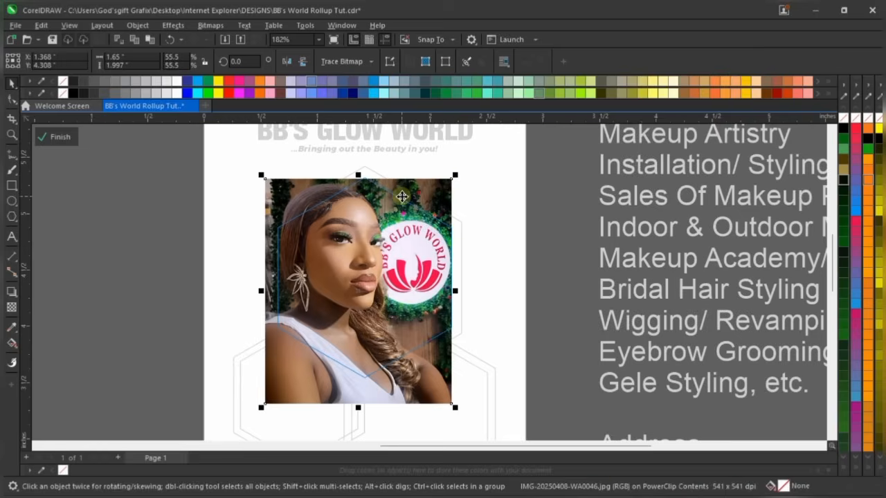
scroll(402, 197, up, 1)
scroll(414, 190, up, 4)
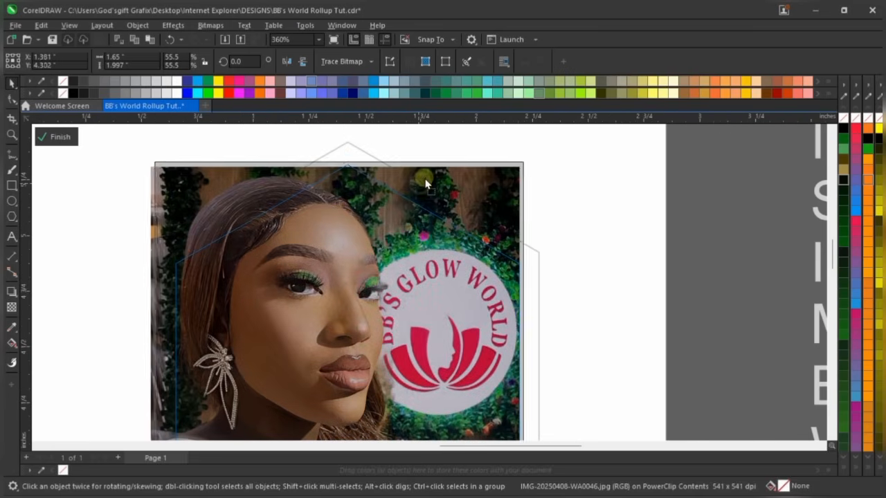
Shrink the photo further to about 51% and nudge it up within the hexagon
click(423, 187)
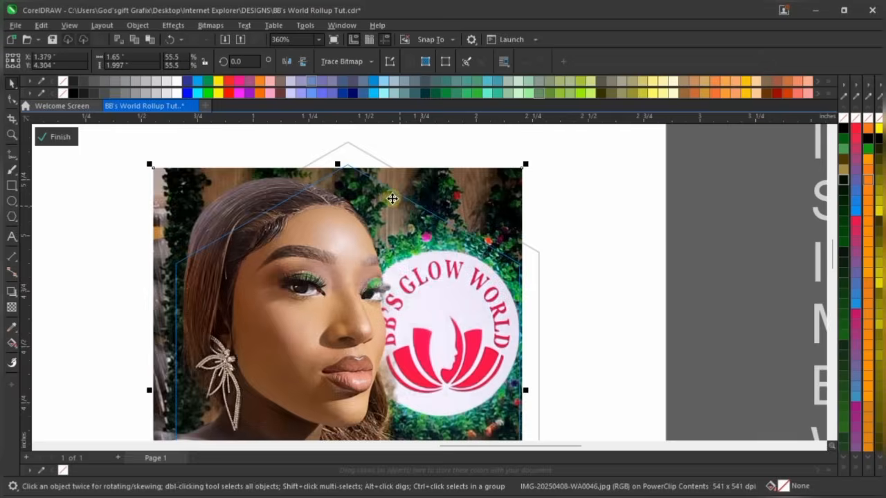
scroll(391, 196, down, 4)
scroll(363, 179, down, 3)
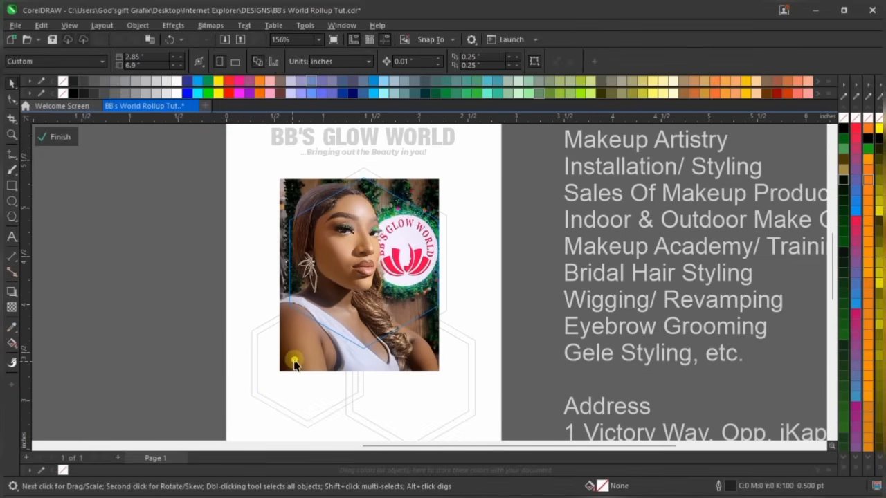
click(267, 378)
drag(269, 377, 280, 369)
scroll(411, 247, up, 3)
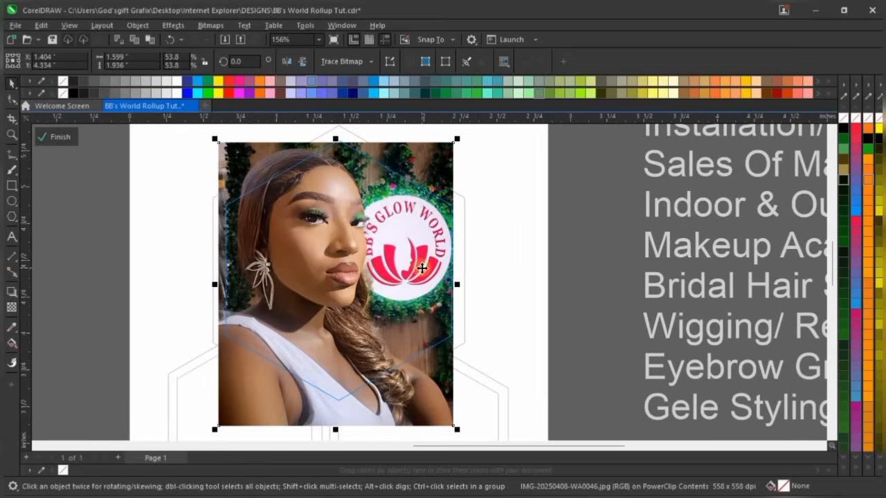
scroll(411, 247, down, 2)
drag(284, 374, 295, 365)
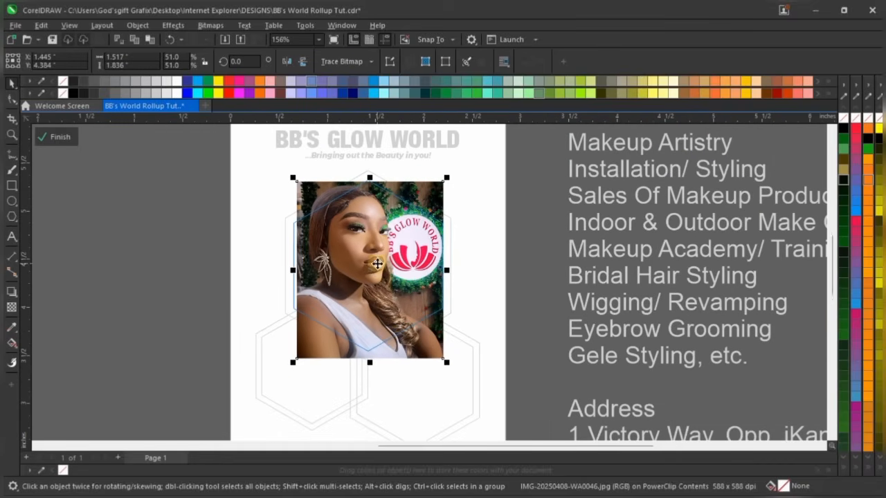
scroll(378, 267, up, 1)
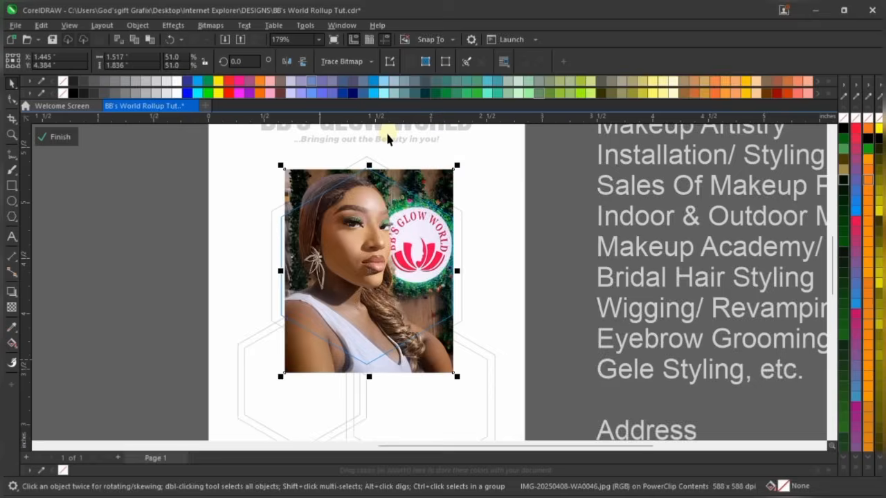
scroll(386, 130, up, 3)
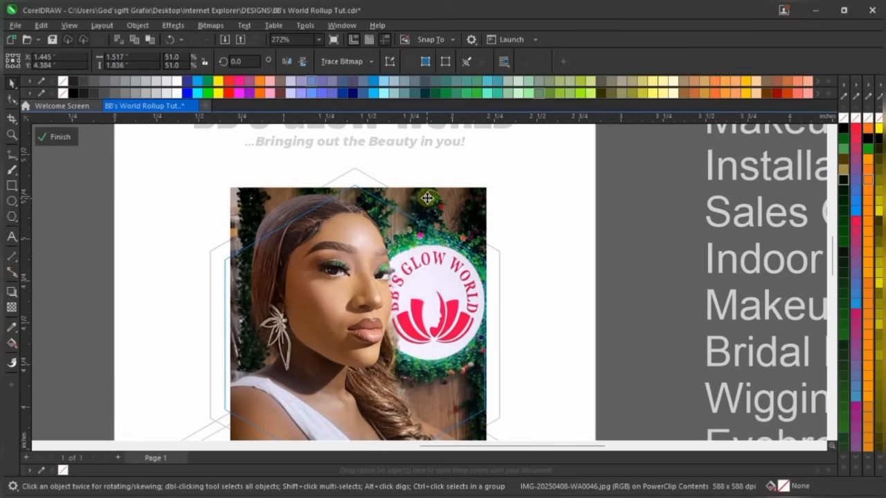
drag(427, 201, 427, 197)
Finish editing the hexagon's PowerClip contents
ctrl+click(578, 225)
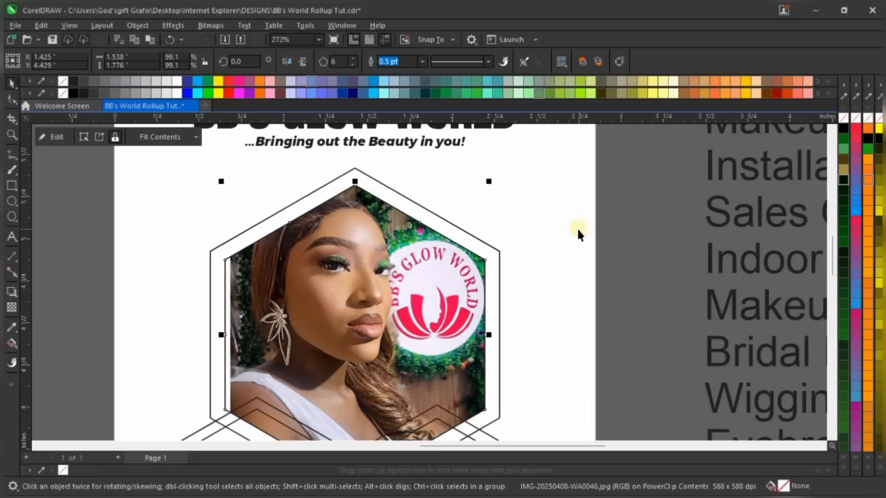
scroll(384, 218, down, 4)
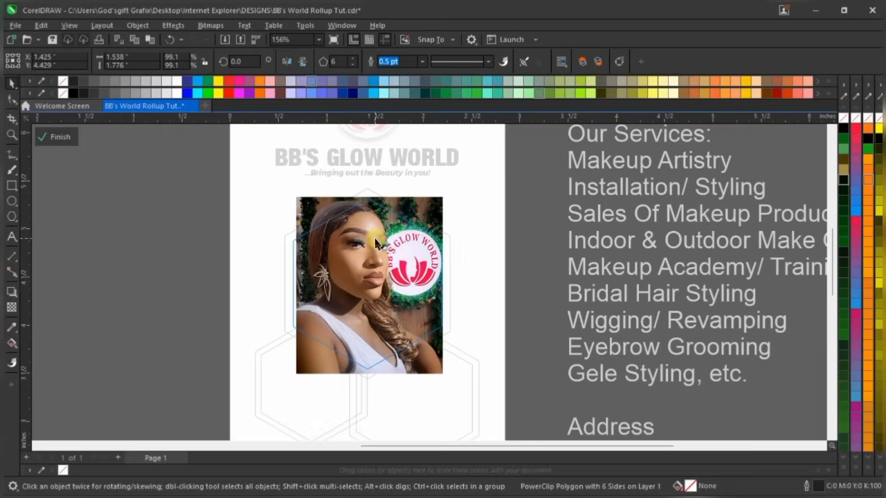
ctrl+click(366, 236)
right_click(377, 242)
click(349, 240)
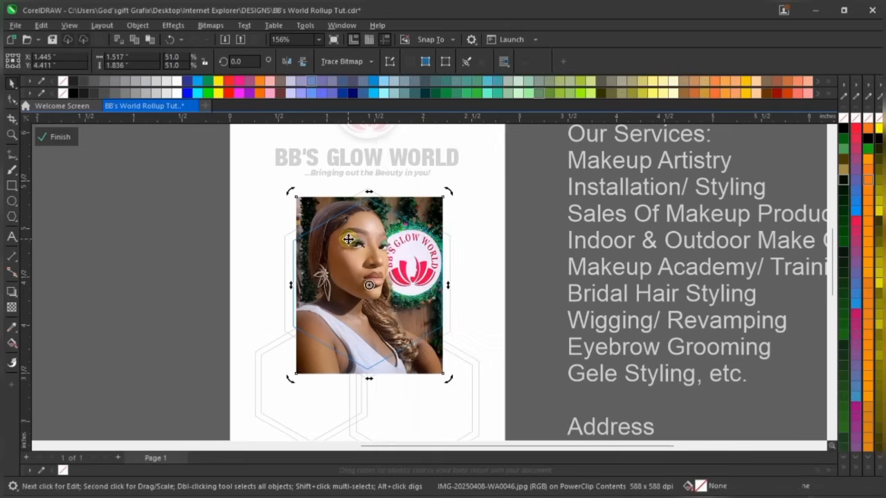
right_click(348, 239)
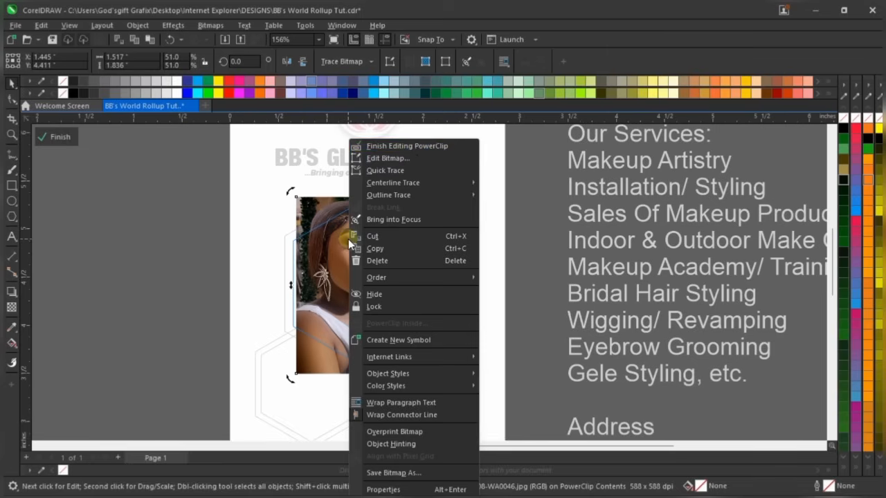
click(418, 145)
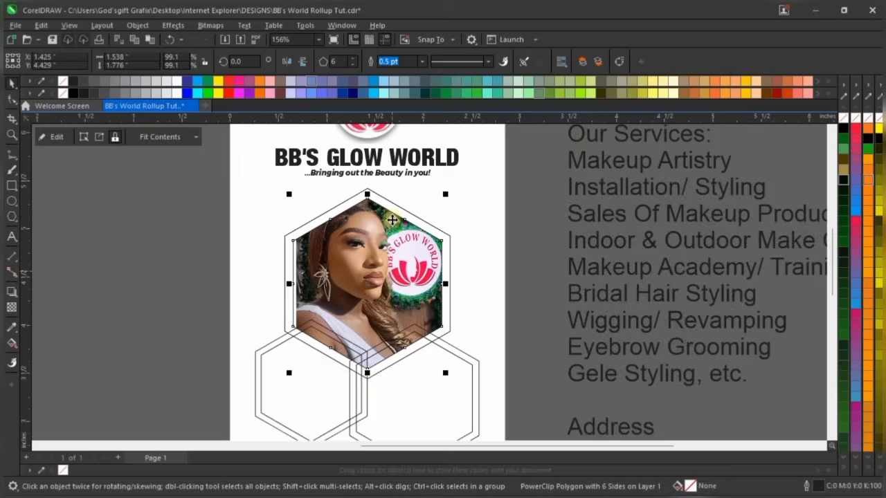
scroll(393, 275, up, 6)
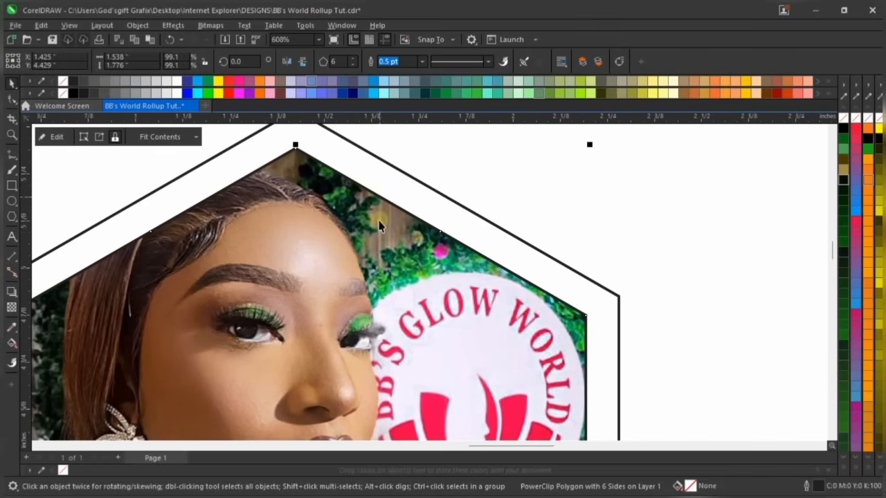
scroll(387, 216, down, 1)
scroll(391, 201, down, 1)
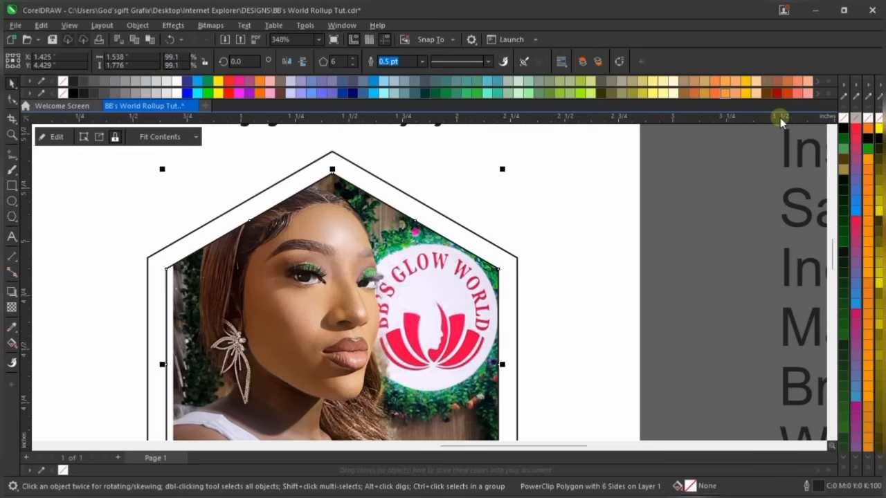
Remove the portrait hexagon's outline and move the hair photo onto the page
right_click(846, 119)
scroll(580, 204, down, 3)
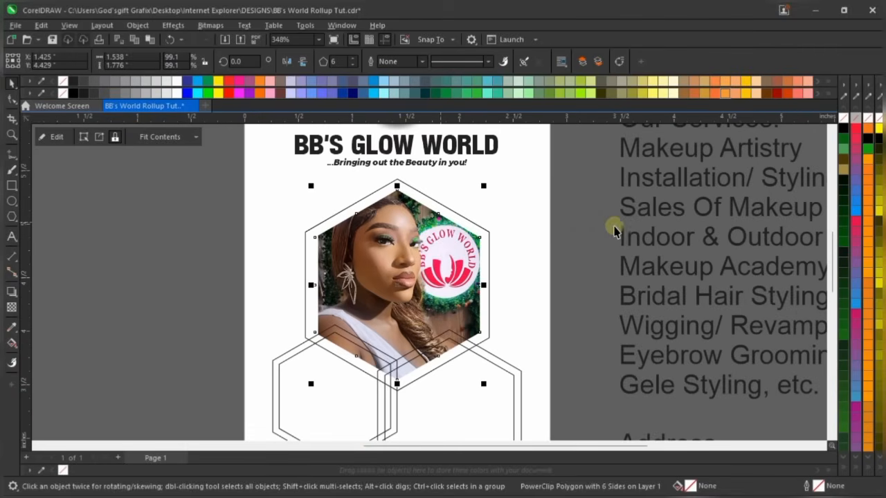
click(587, 245)
scroll(427, 266, down, 2)
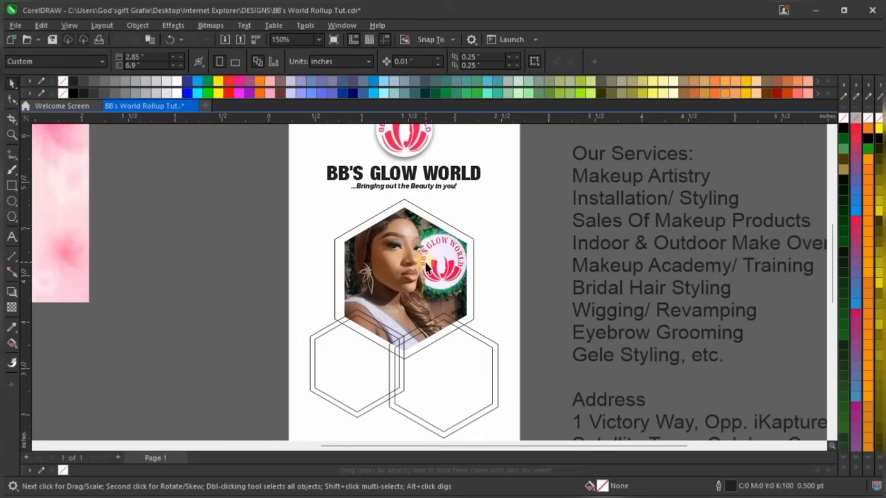
scroll(424, 380, up, 3)
scroll(346, 311, down, 3)
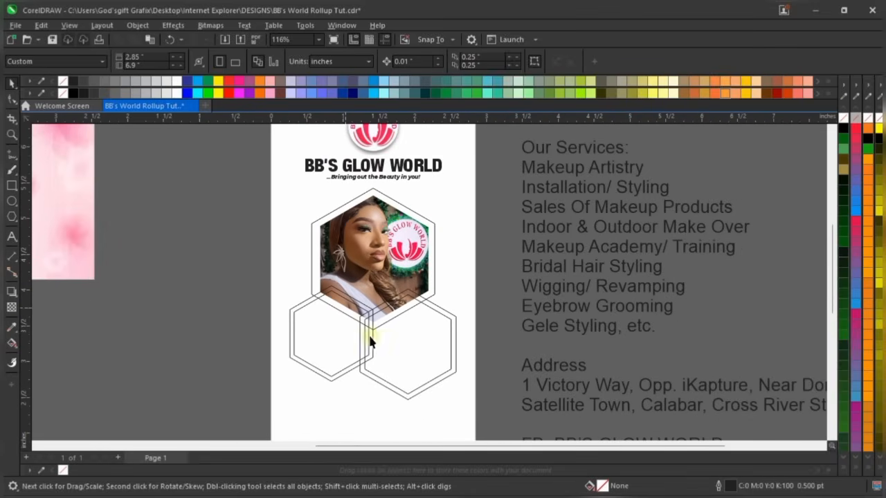
scroll(444, 225, down, 2)
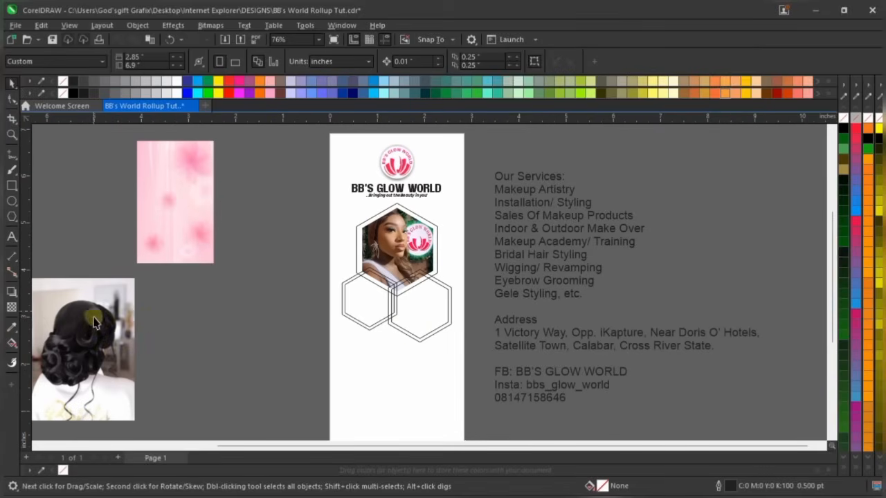
drag(93, 325, 323, 309)
Undo the accidental hexagon move, then shrink the hairstyle photo to 44% near the empty hexagons
scroll(436, 293, down, 1)
key(ctrl+z)
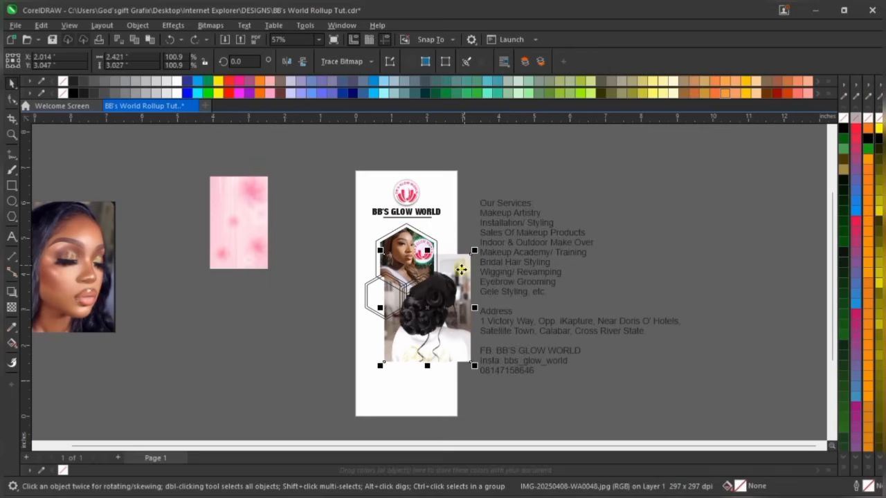
drag(463, 265, 363, 283)
scroll(333, 341, up, 2)
drag(395, 402, 322, 311)
drag(309, 275, 396, 296)
PowerClip the hairstyle photo inside the lower-left hexagon frame
scroll(405, 288, up, 2)
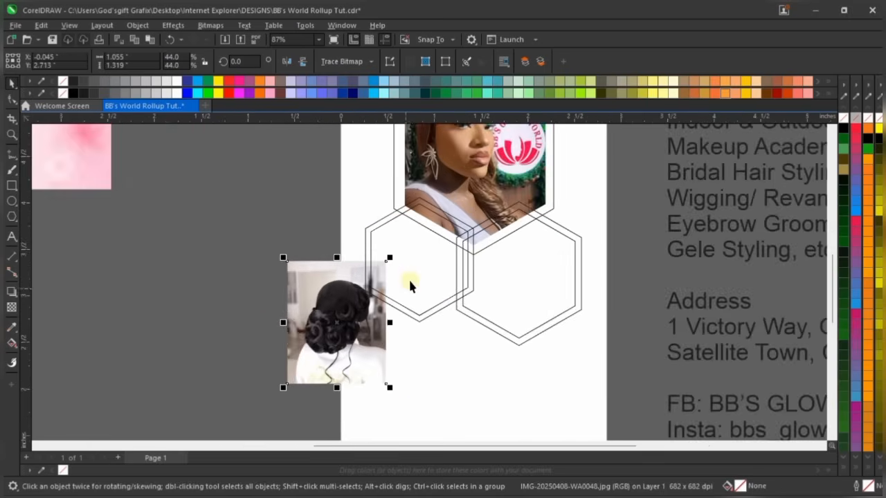
right_click(357, 326)
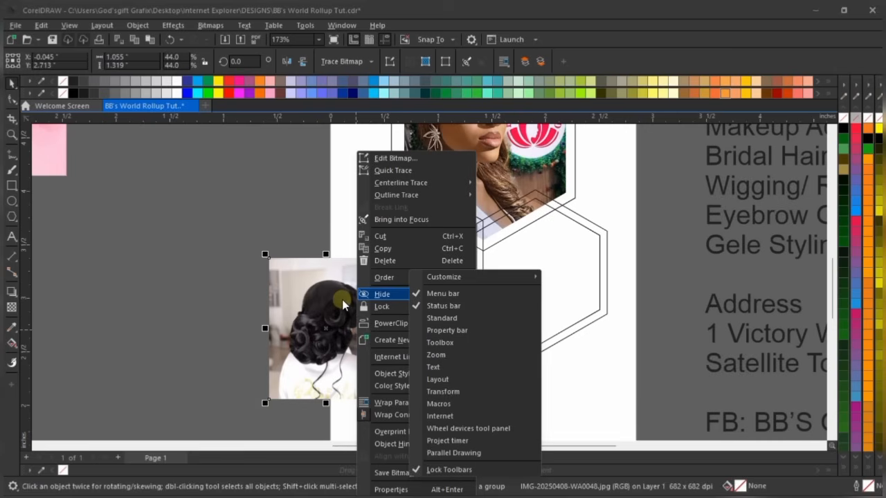
click(404, 323)
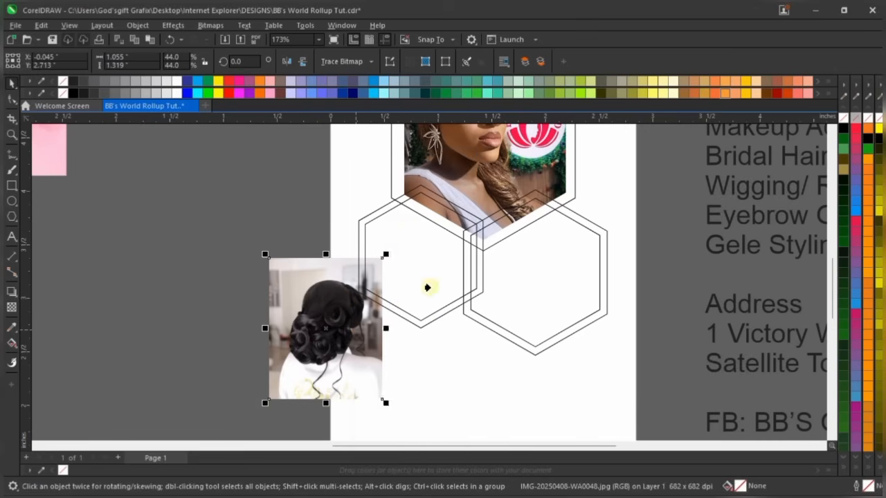
click(406, 234)
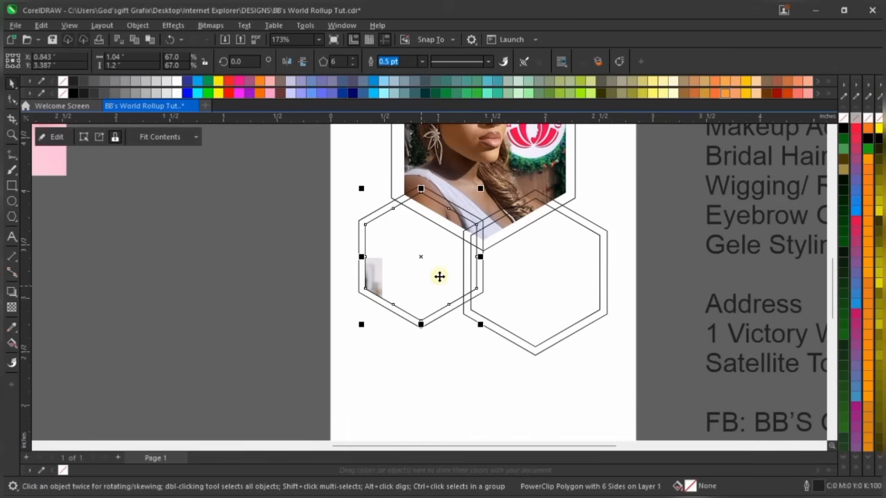
scroll(439, 277, up, 1)
right_click(389, 257)
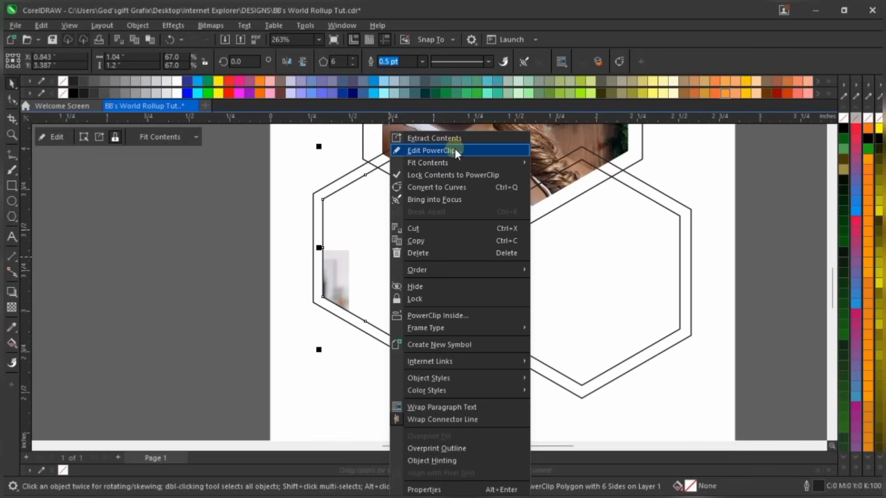
Edit the PowerClip contents, moving and enlarging the hairstyle photo until it fills the lower-left hexagon
click(455, 149)
scroll(277, 339, down, 1)
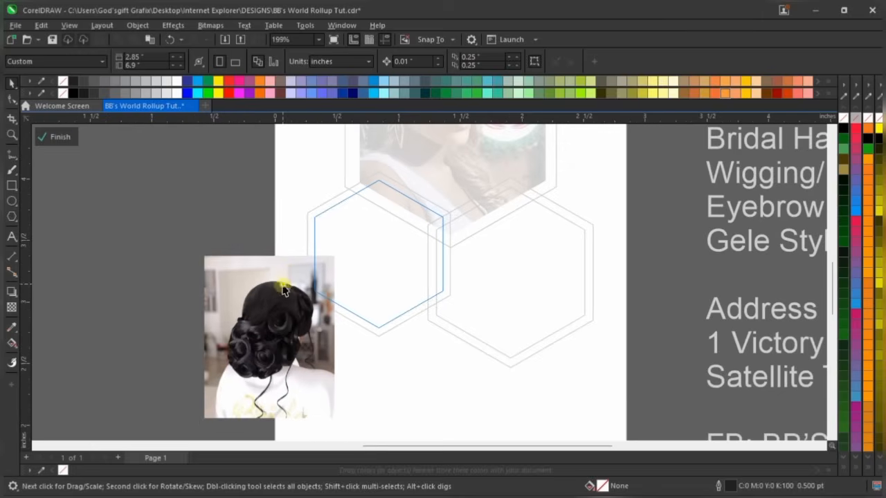
drag(277, 339, 403, 234)
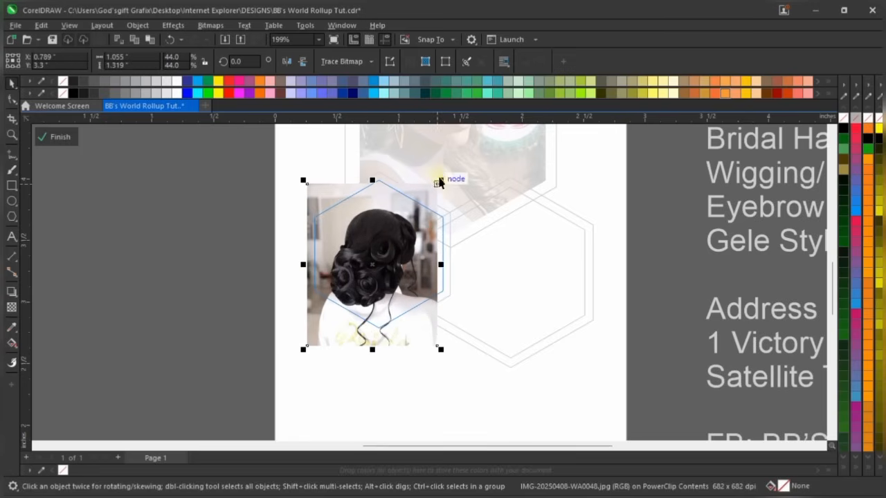
drag(441, 179, 451, 169)
scroll(395, 232, up, 1)
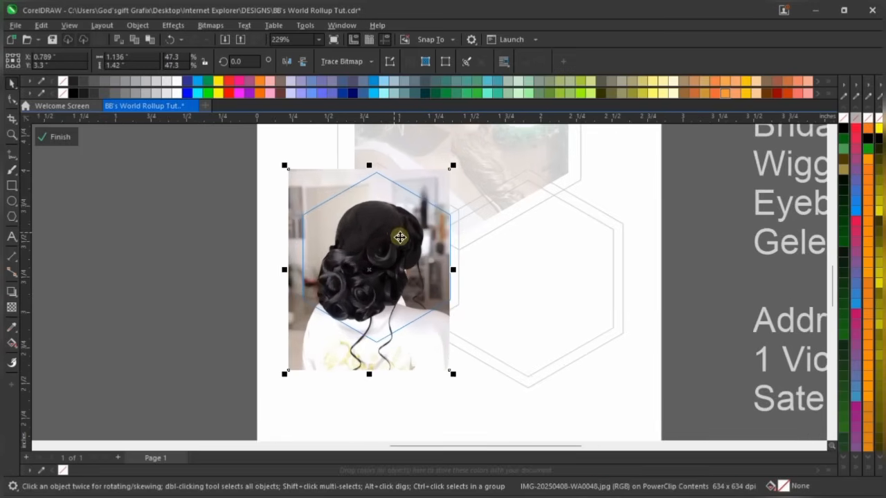
scroll(400, 238, up, 3)
drag(406, 243, 430, 228)
scroll(427, 230, down, 3)
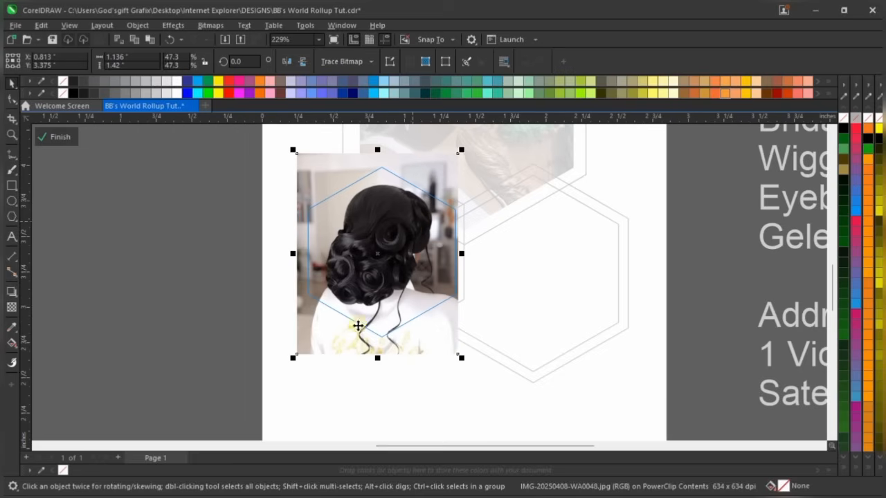
drag(464, 360, 469, 372)
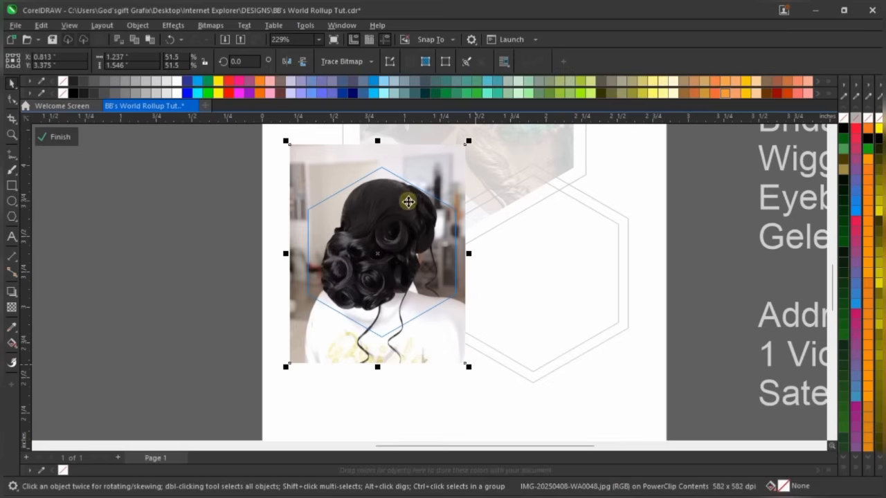
ctrl+click(496, 237)
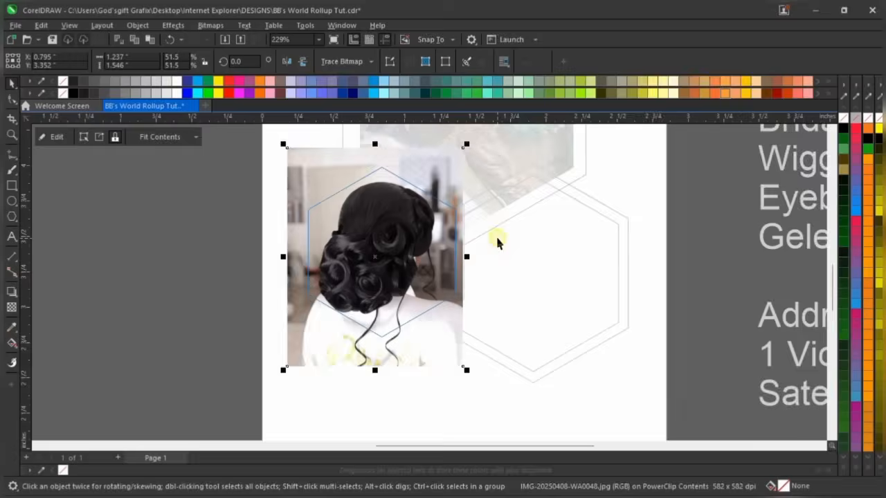
Bring the glamour portrait photo onto the page over the empty lower-right hexagon
scroll(312, 252, down, 4)
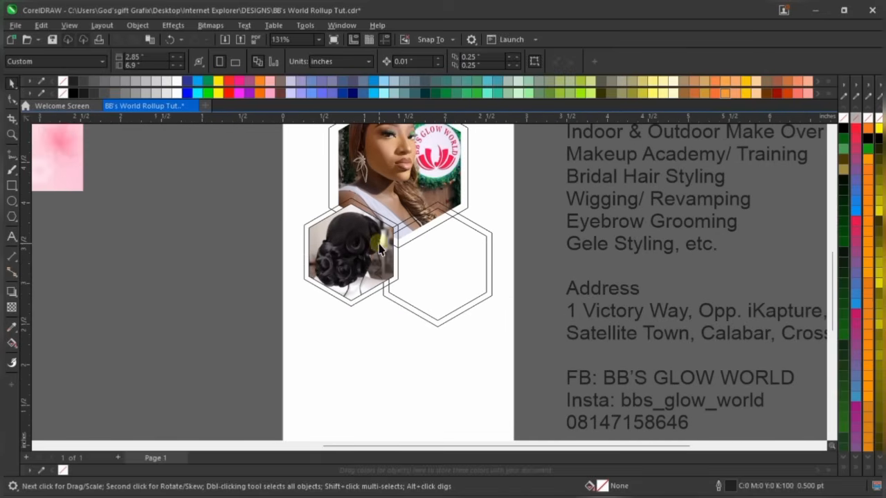
click(437, 253)
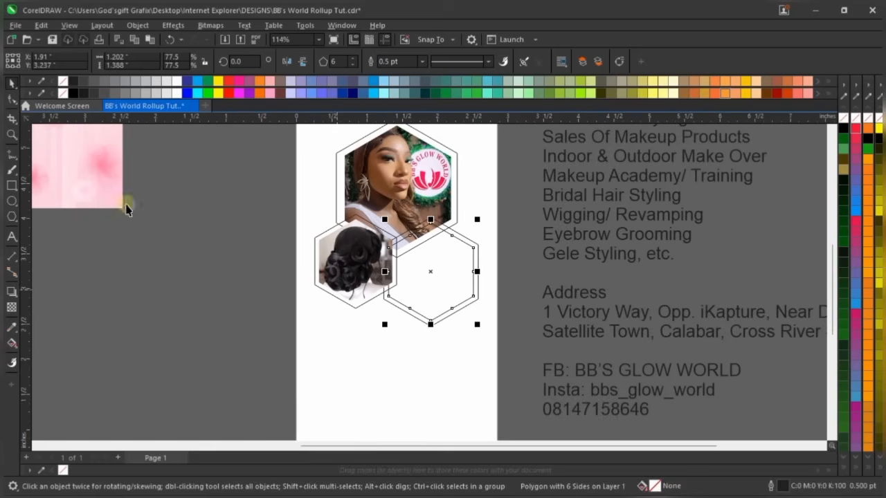
scroll(359, 303, down, 4)
drag(49, 246, 497, 297)
scroll(390, 338, up, 2)
Scale the portrait photo down to 72.9%, sitting just below the lower-right hexagon
scroll(443, 297, up, 1)
scroll(429, 234, down, 2)
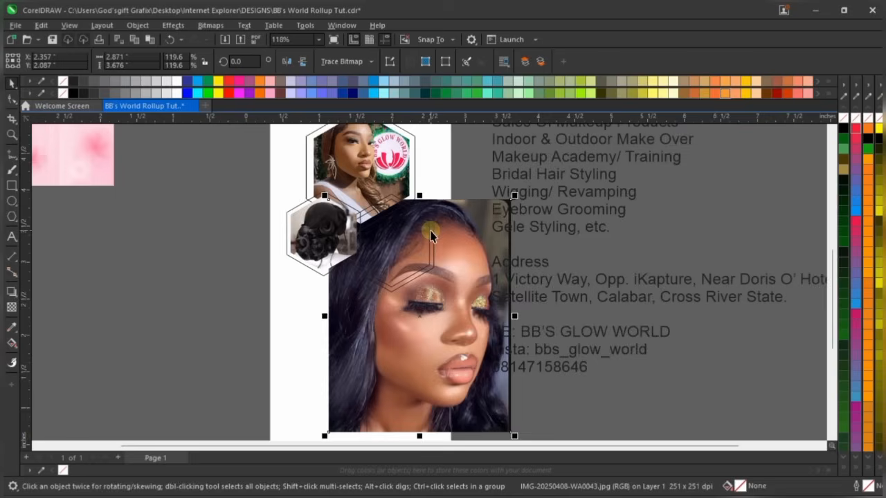
scroll(466, 323, up, 2)
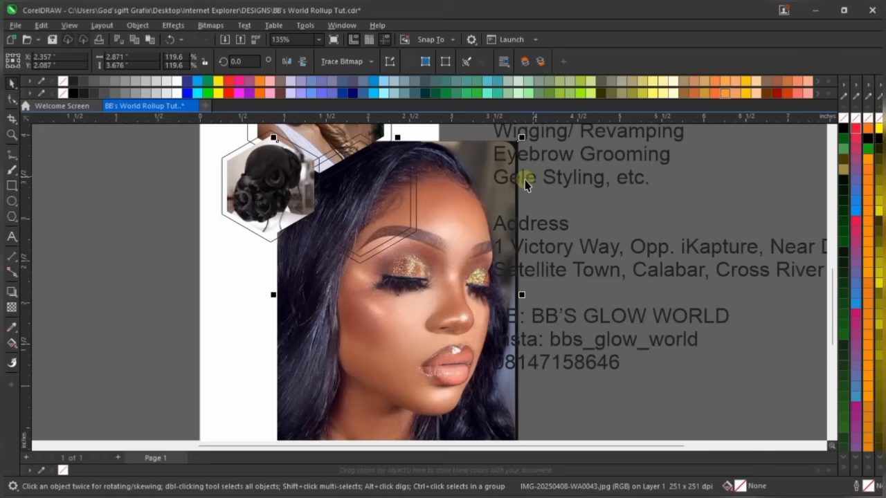
drag(519, 141, 427, 254)
scroll(405, 374, down, 1)
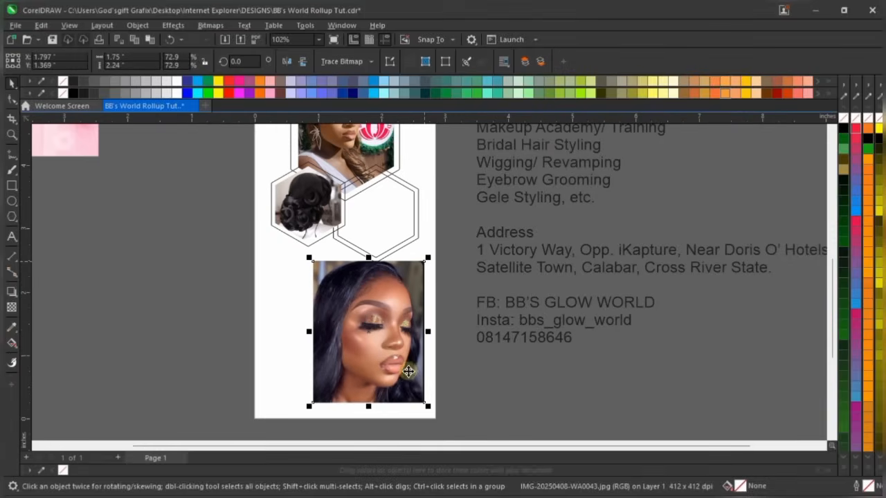
scroll(404, 372, up, 2)
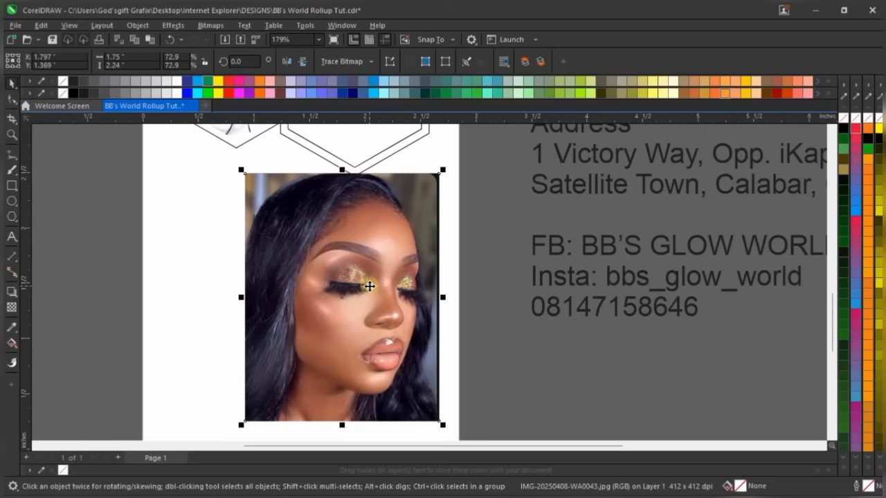
scroll(344, 309, down, 3)
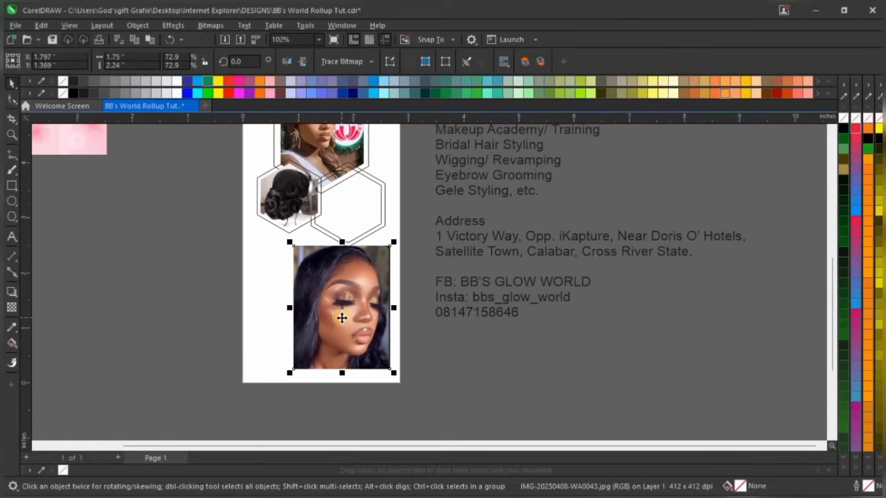
scroll(342, 260, up, 1)
scroll(342, 260, up, 1)
scroll(344, 290, down, 1)
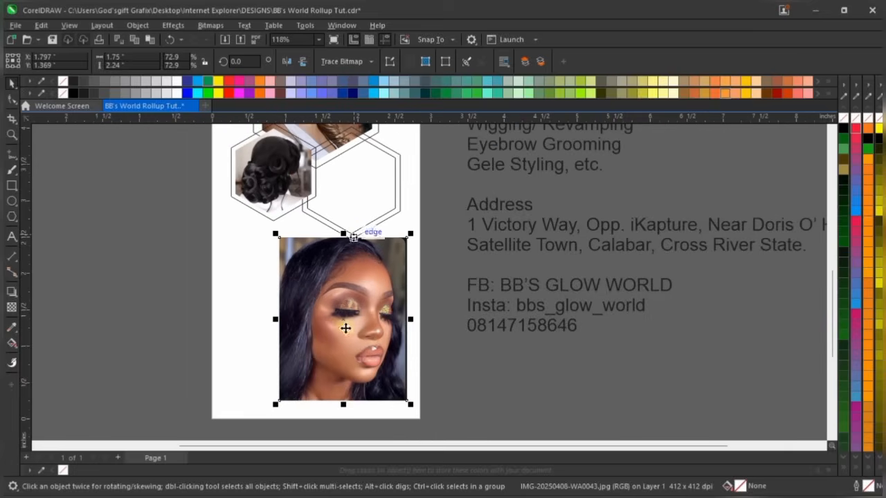
scroll(338, 360, up, 2)
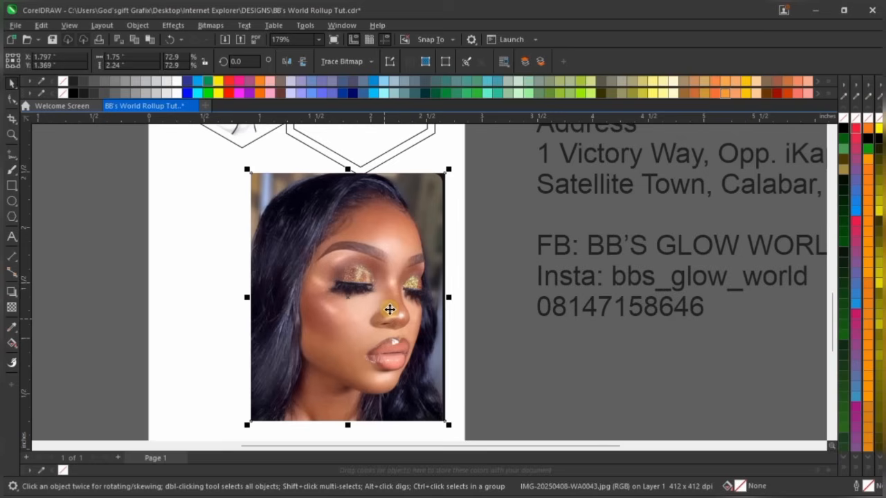
Convert the portrait photo to a 400 dpi bitmap with RGB Color (24-bit) colour mode
click(210, 26)
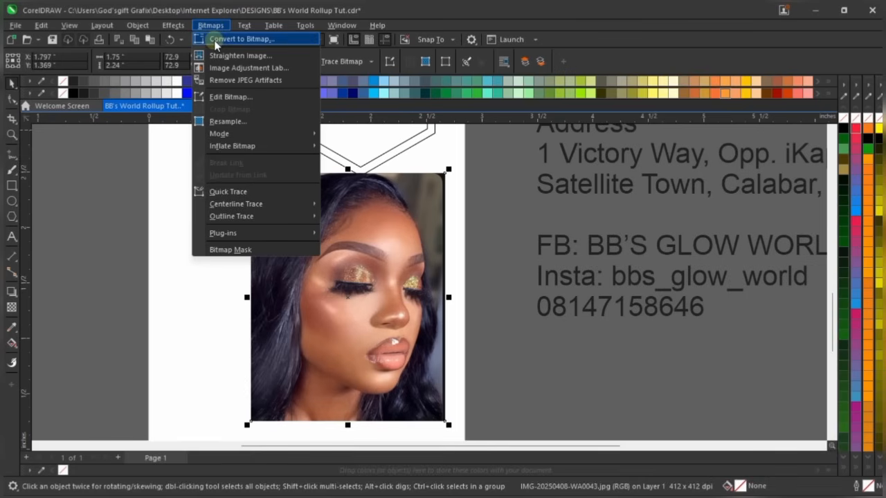
click(215, 42)
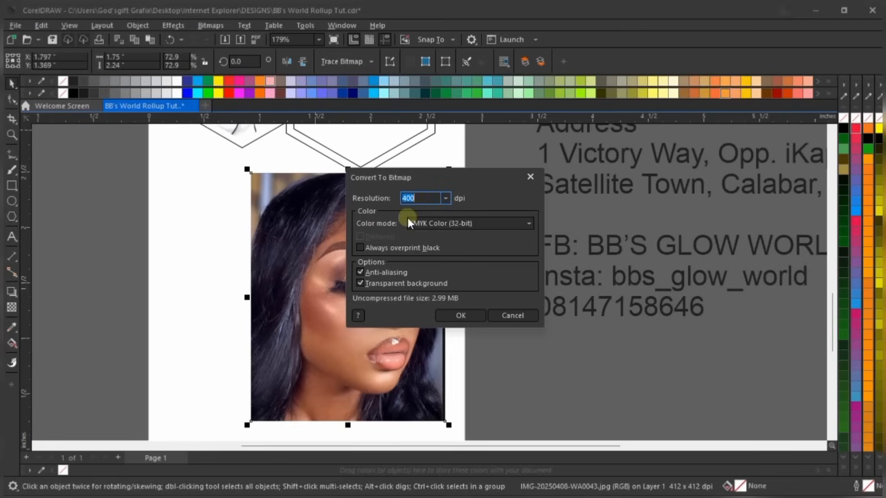
click(430, 224)
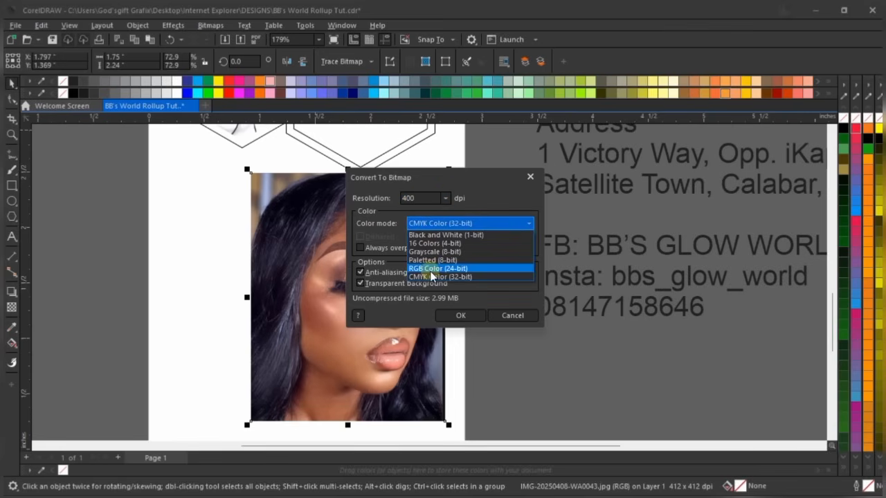
click(430, 271)
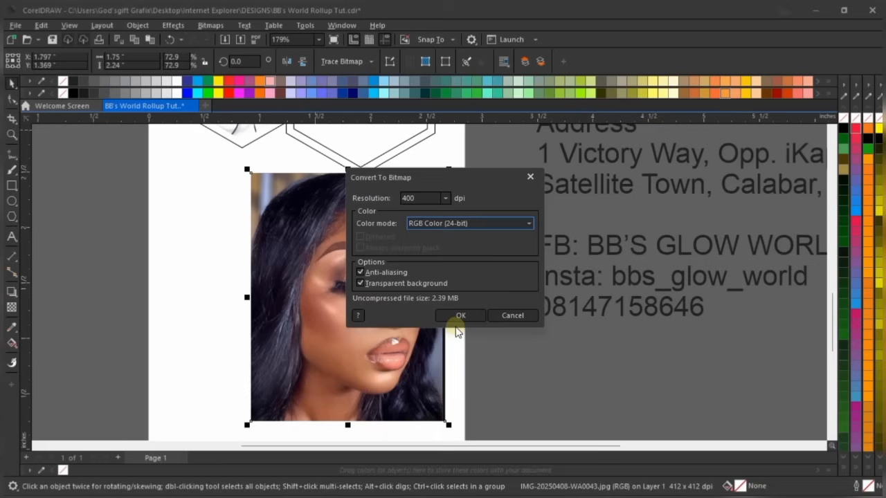
click(474, 314)
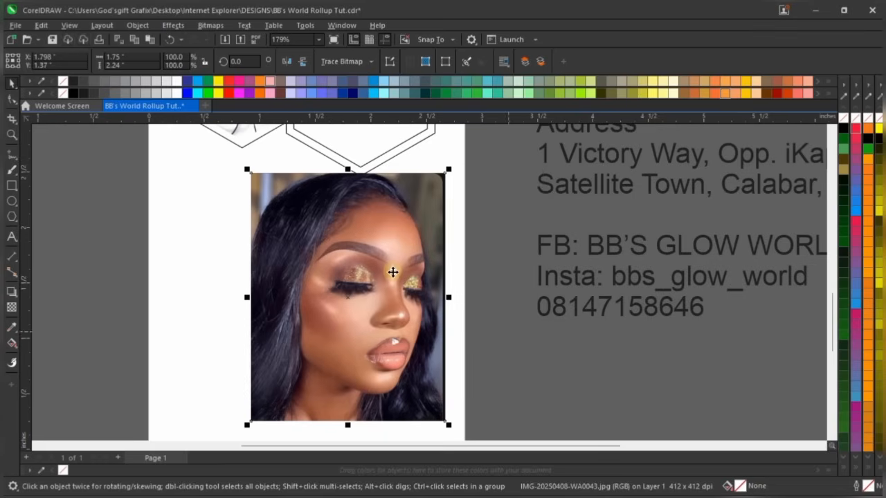
scroll(392, 269, down, 2)
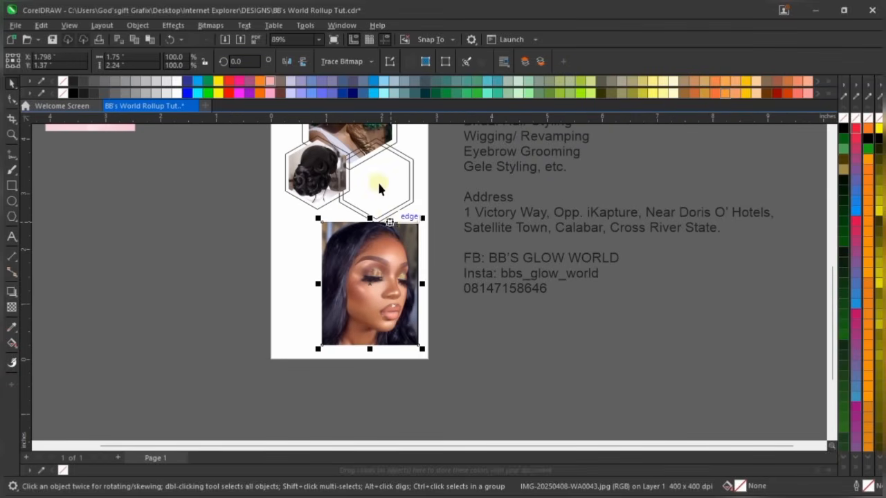
Move the portrait up and right and mirror it horizontally so her face turns the other way
scroll(376, 180, up, 2)
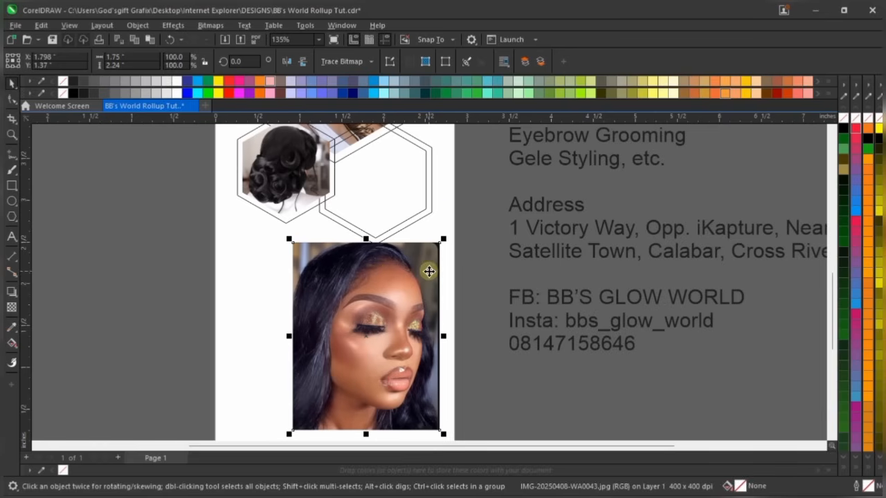
drag(430, 271, 439, 242)
scroll(420, 265, up, 1)
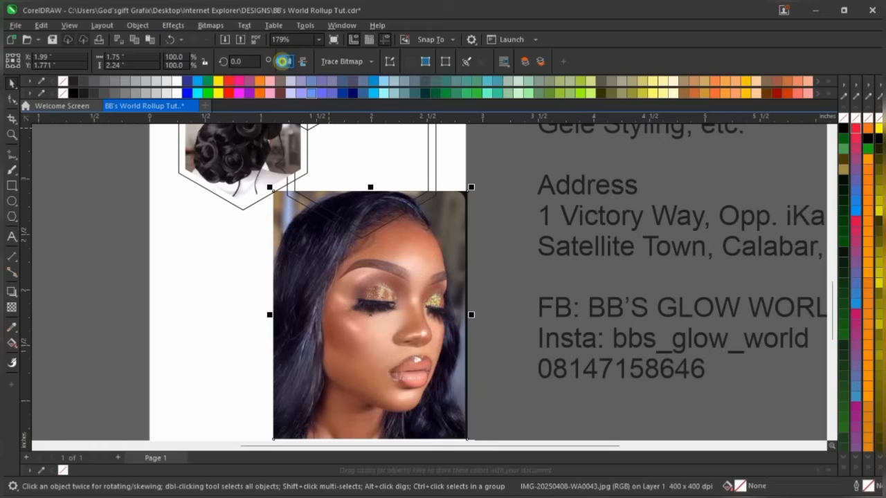
click(286, 62)
scroll(332, 267, down, 2)
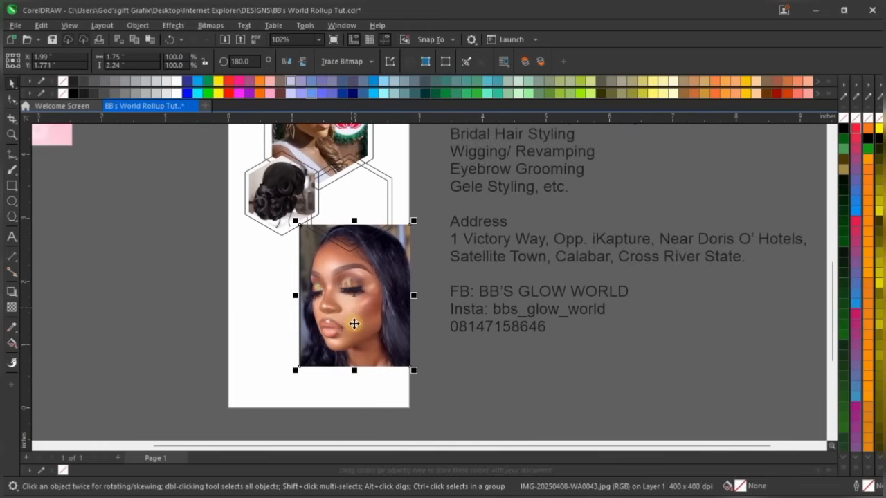
scroll(353, 321, up, 1)
key(ctrl+z)
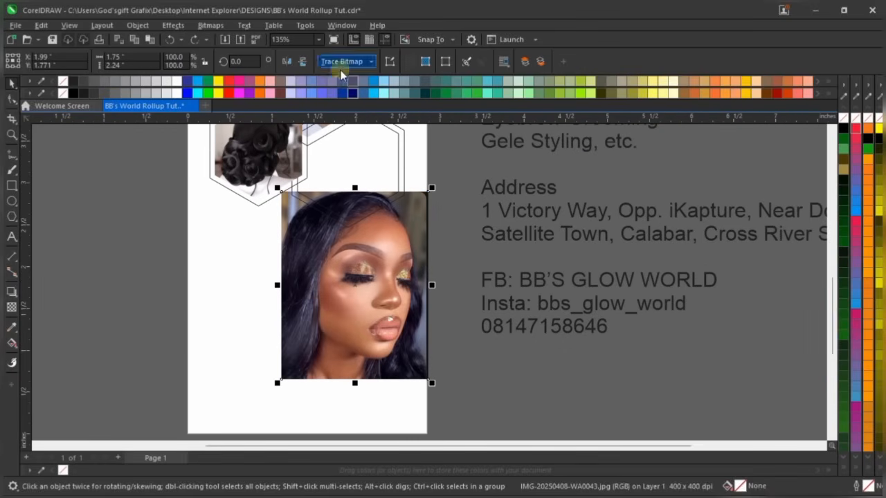
click(285, 62)
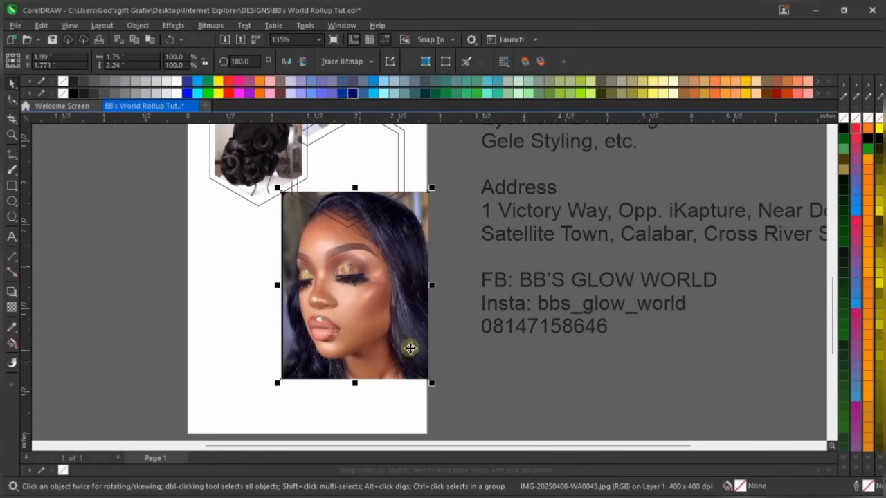
Shrink the portrait photo to about 70%
drag(431, 188, 379, 249)
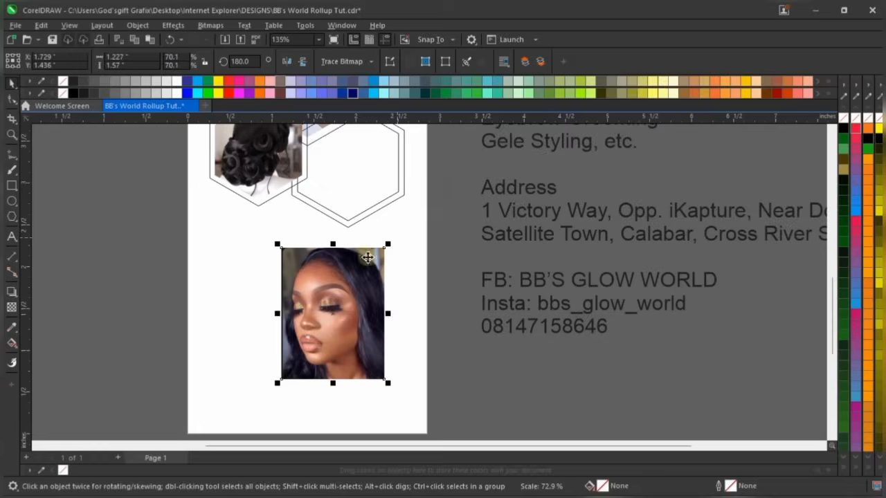
scroll(367, 274, down, 1)
scroll(365, 278, up, 2)
scroll(365, 293, down, 1)
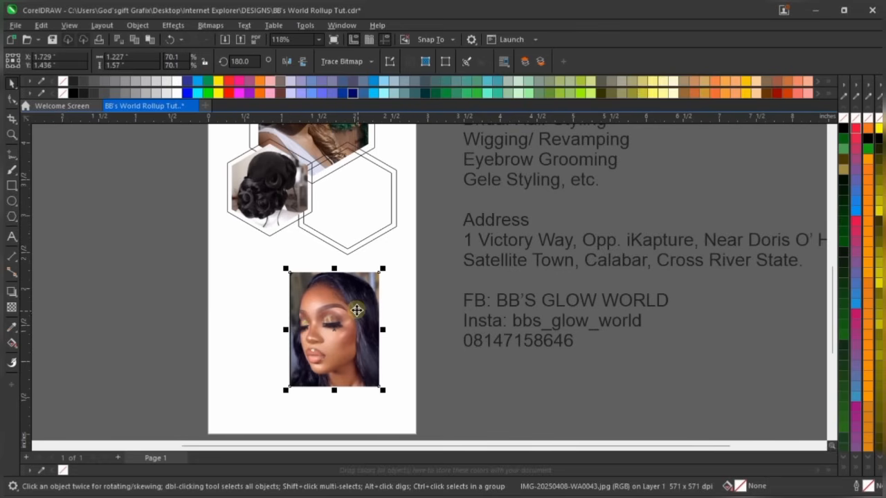
PowerClip the portrait photo inside the empty lower-right hexagon
drag(356, 306, 364, 208)
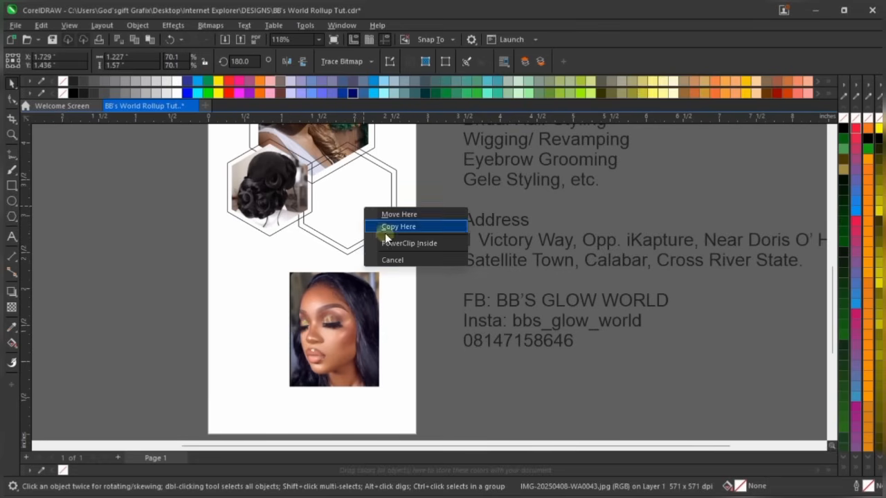
key(Escape)
scroll(346, 321, up, 1)
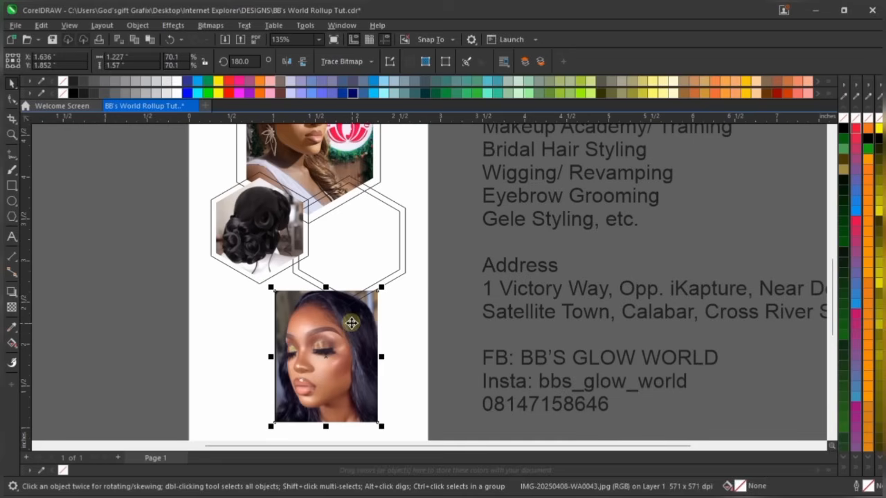
scroll(351, 324, up, 2)
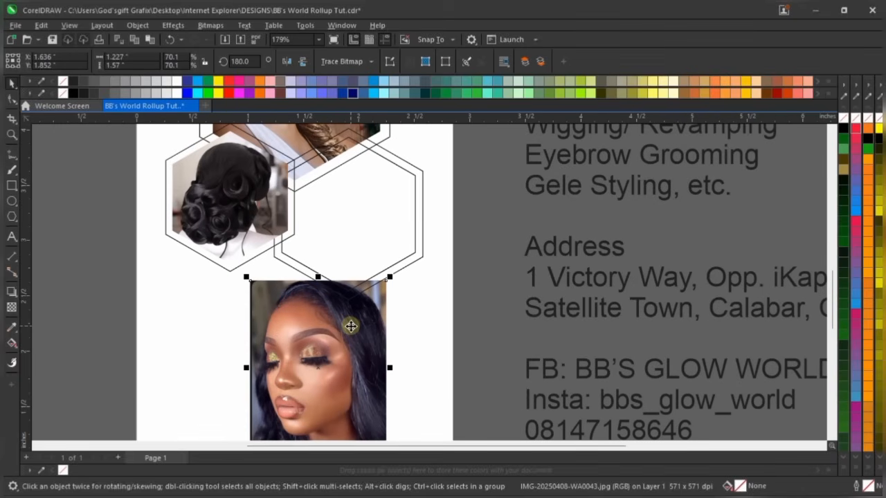
drag(351, 326, 360, 236)
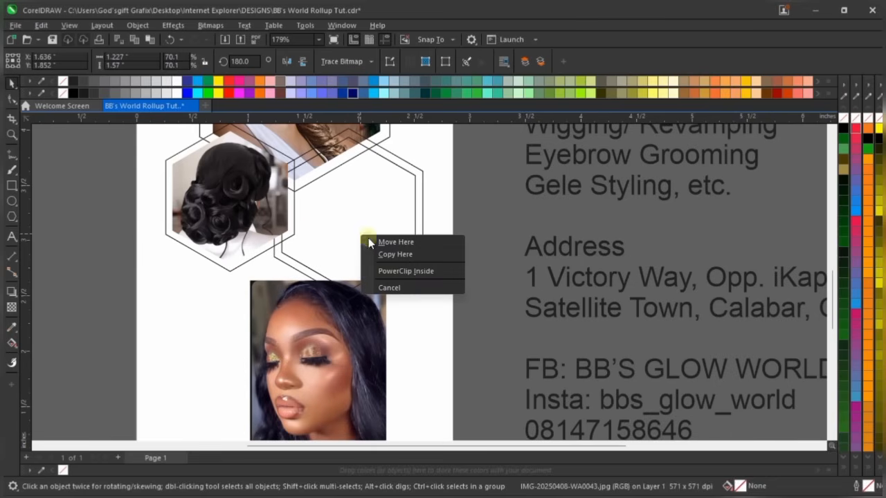
click(434, 277)
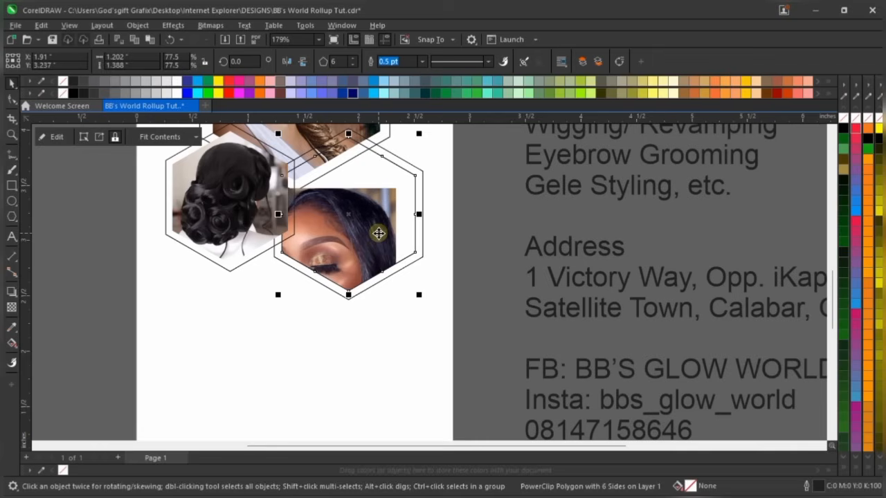
Open the portrait PowerClip for editing and shift the photo up and right within the hexagon
scroll(364, 239, down, 1)
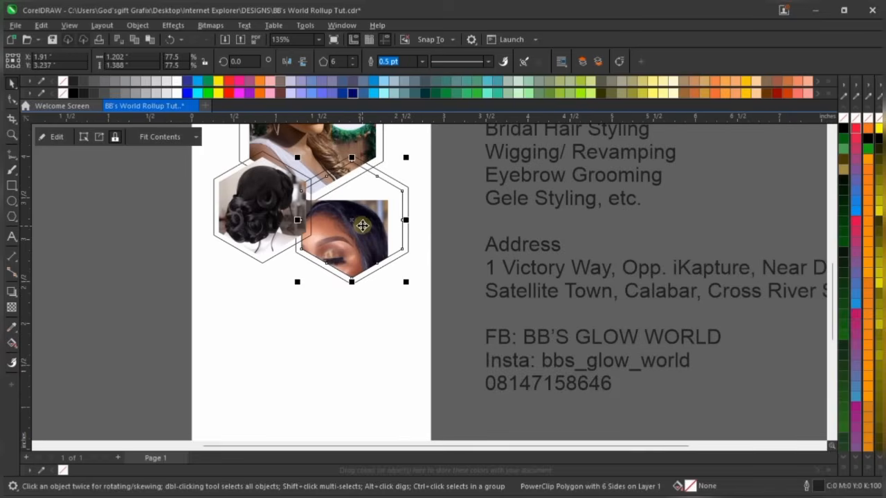
double_click(367, 226)
scroll(367, 227, up, 3)
drag(366, 256, 387, 185)
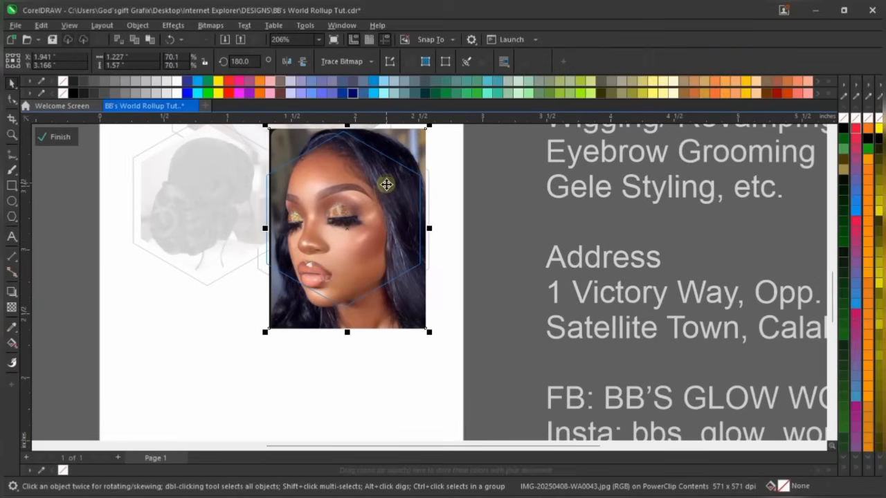
drag(430, 334, 415, 317)
scroll(391, 209, up, 1)
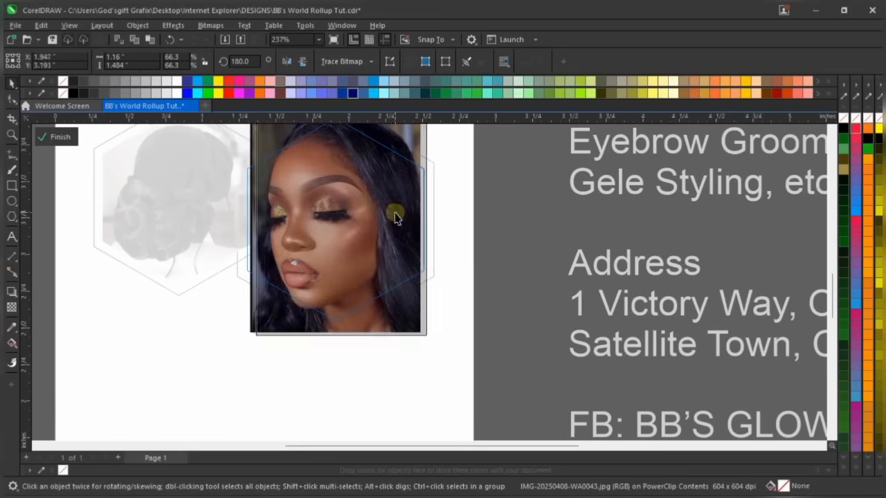
key(ctrl+z)
scroll(322, 306, down, 2)
scroll(335, 291, up, 1)
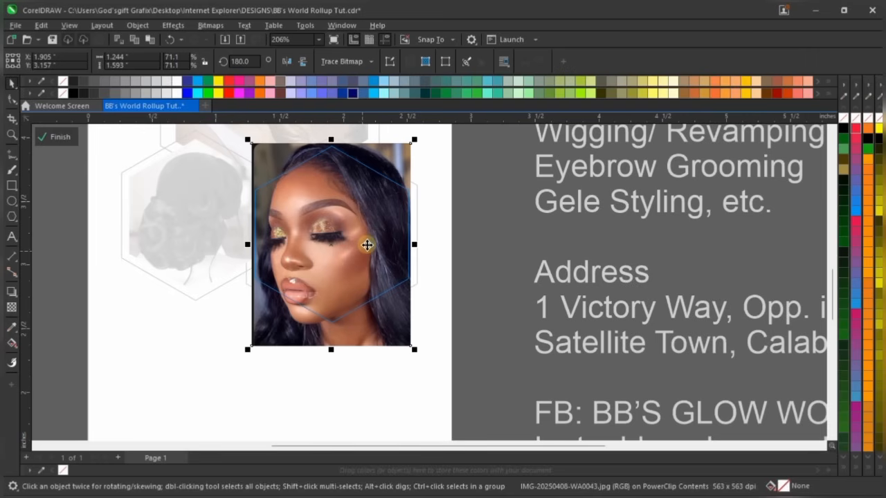
Nudge the portrait slightly right and three steps up to centre the face
drag(368, 240, 368, 241)
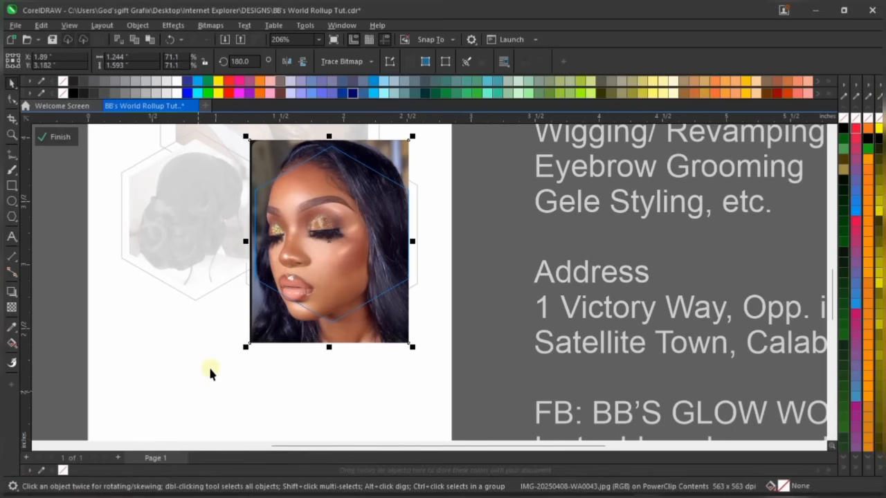
key(Right)
key(Right)
key(Up)
key(Up)
key(Up)
key(Up)
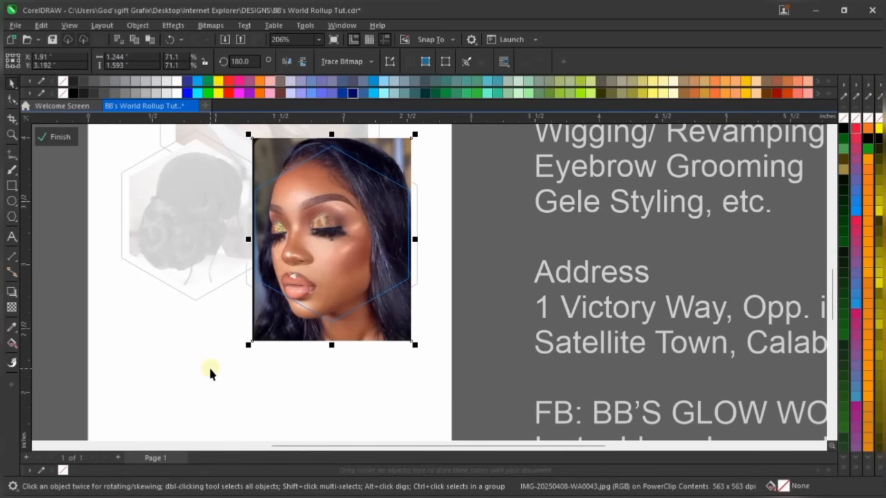
key(Up)
key(Up)
key(Up)
key(Up)
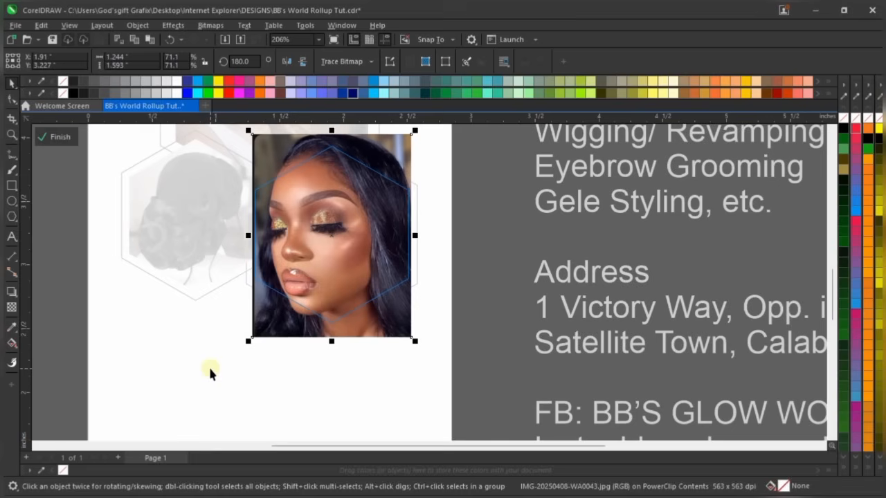
key(Up)
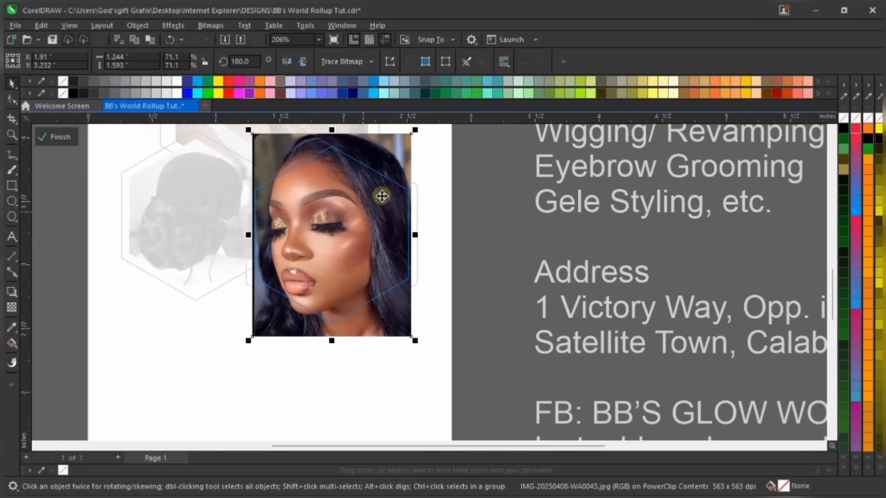
Finish editing and set the lower-right hexagon frame's outline to None
click(58, 136)
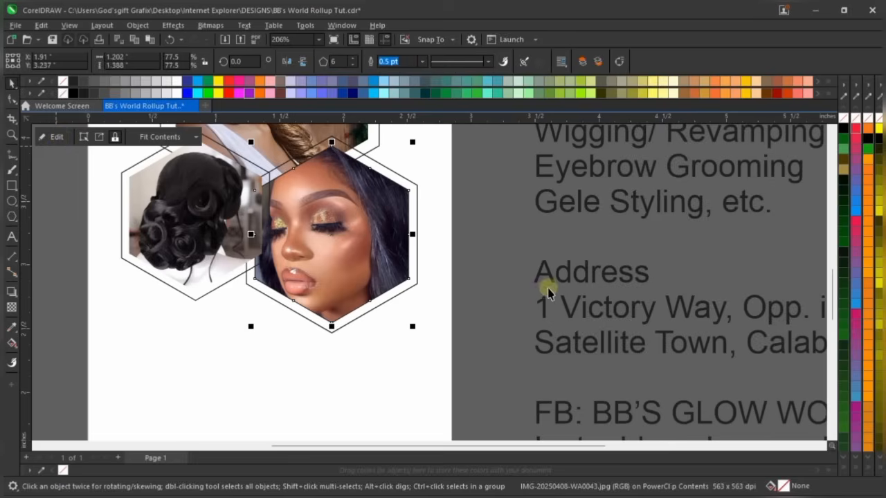
scroll(542, 286, down, 2)
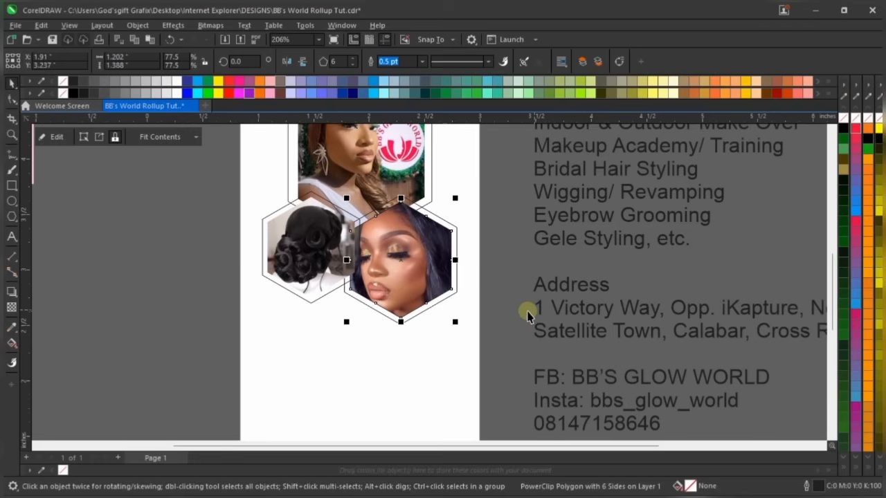
right_click(856, 123)
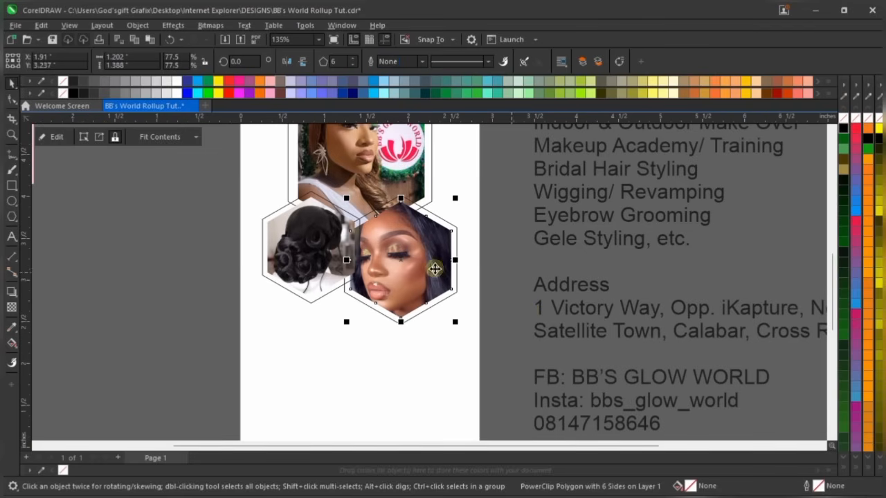
click(489, 263)
Review the three photo hexagons on the banner, then select the top hexagon frame
scroll(316, 413, down, 2)
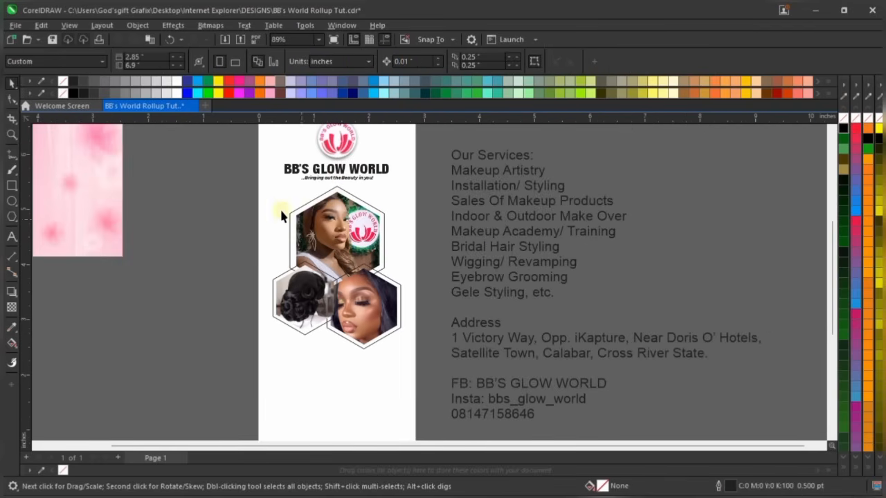
scroll(268, 223, up, 3)
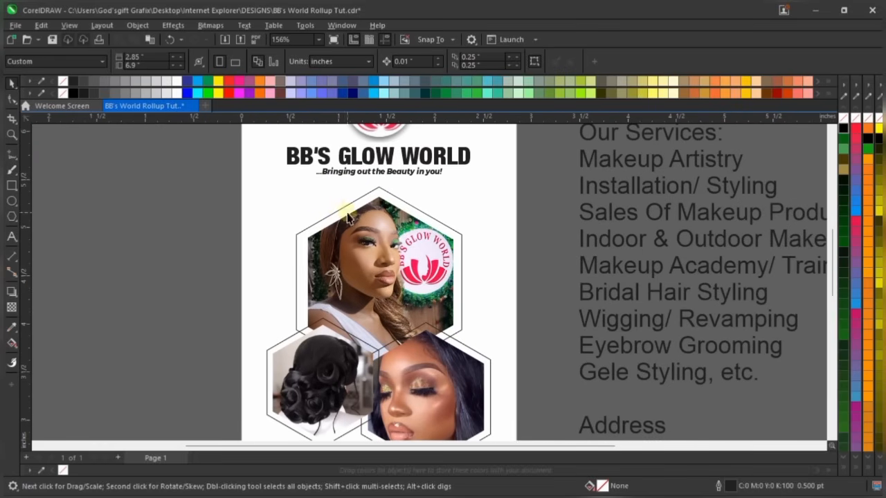
scroll(410, 267, down, 2)
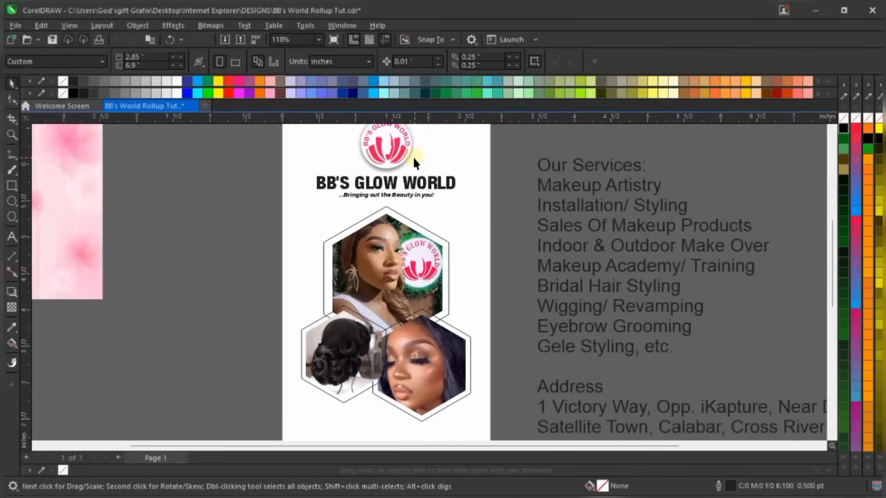
scroll(413, 163, up, 2)
scroll(412, 401, down, 1)
scroll(389, 244, down, 1)
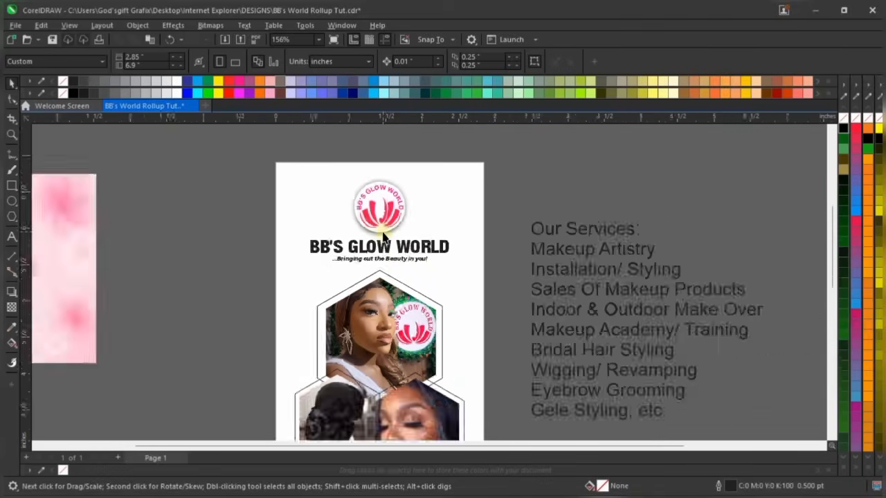
scroll(394, 358, up, 2)
scroll(376, 165, down, 2)
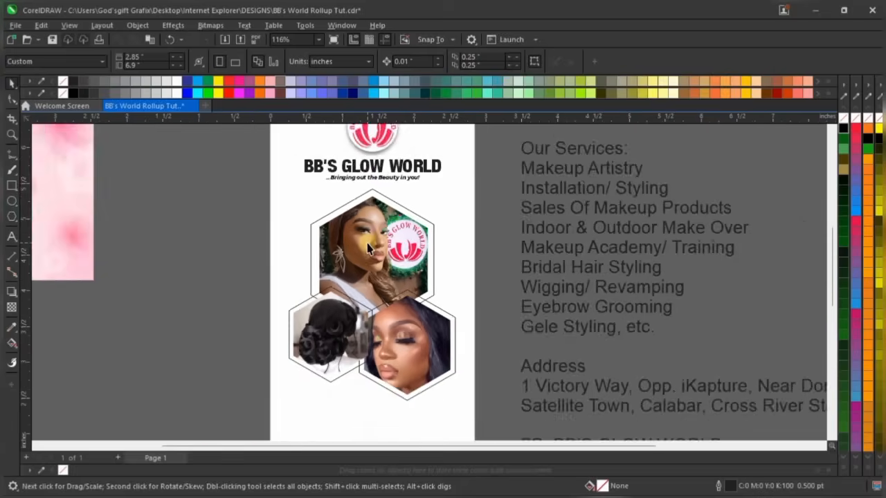
scroll(372, 229, up, 2)
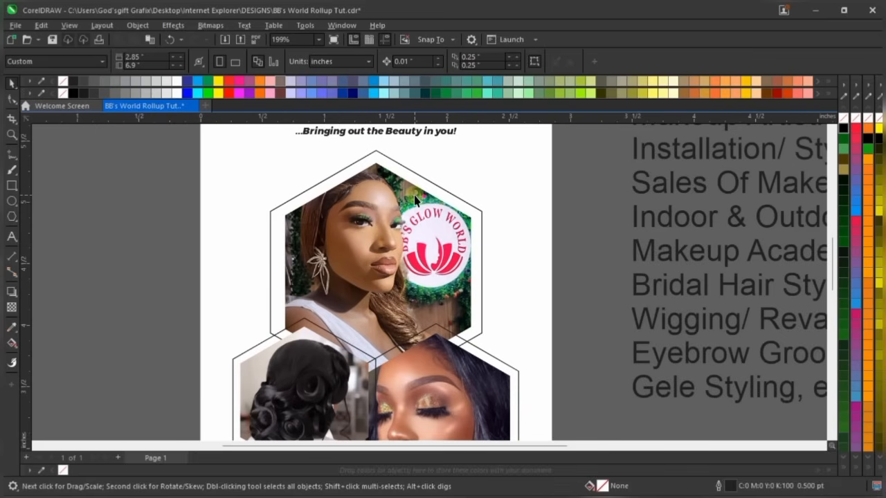
click(320, 188)
scroll(343, 170, up, 2)
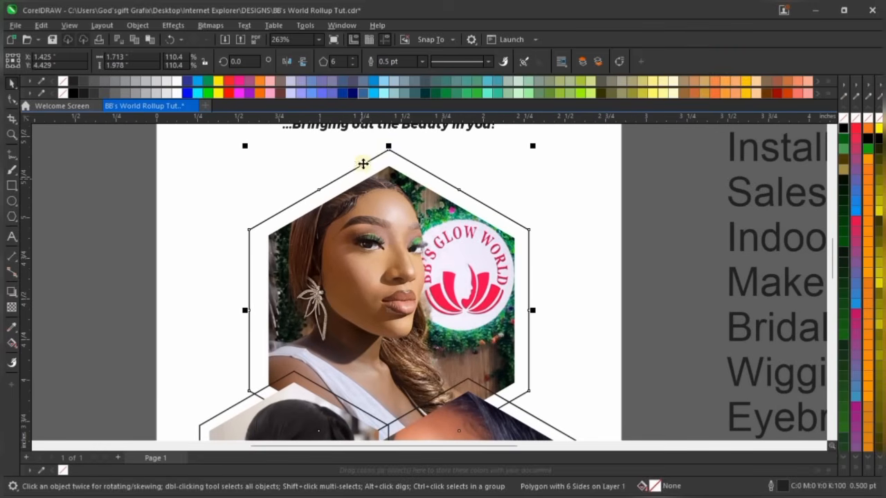
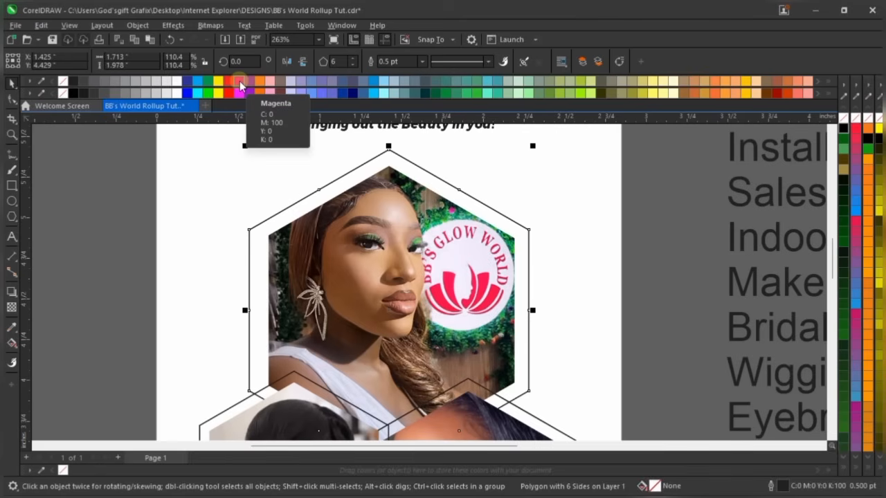
Fill the top hexagon frame with magenta and remove its outline
click(240, 84)
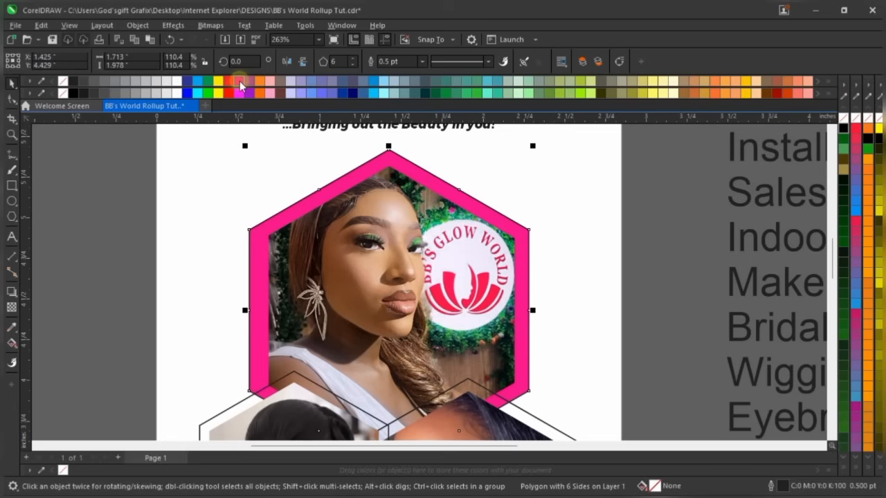
right_click(843, 118)
scroll(398, 197, down, 2)
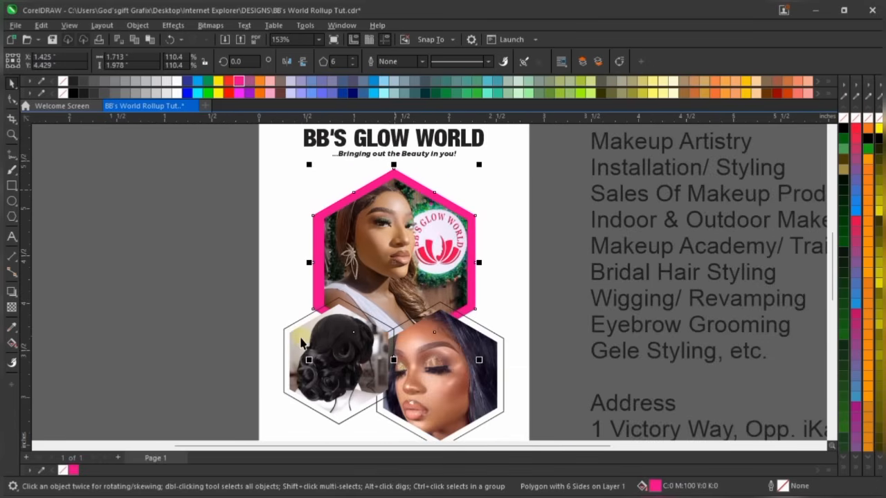
scroll(299, 350, up, 2)
Give the lower-left and lower-right hexagon frames a magenta fill and no outline
click(286, 313)
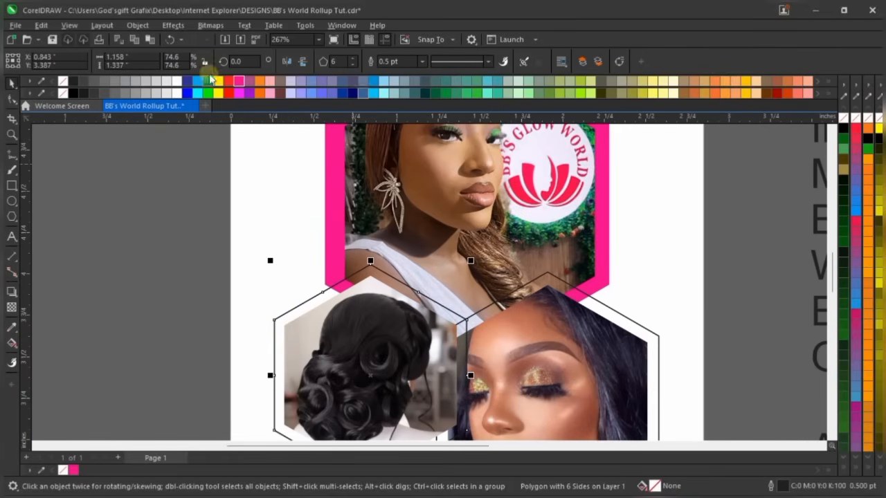
click(240, 83)
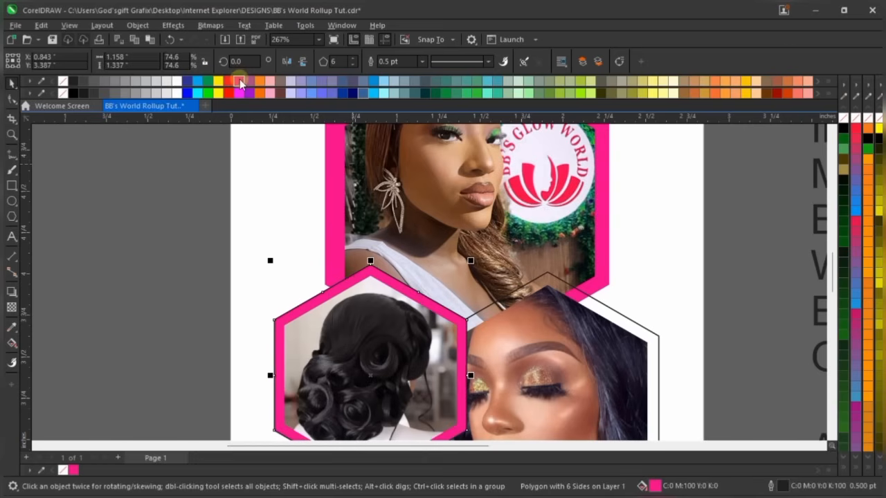
right_click(844, 118)
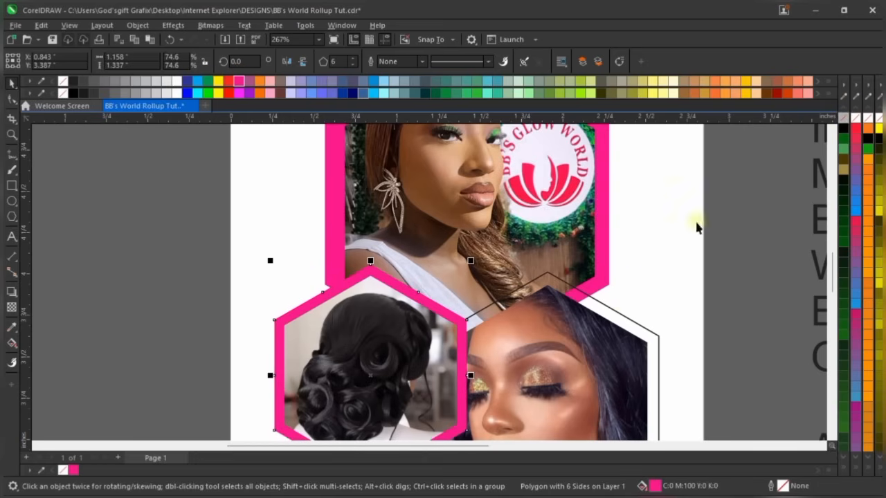
click(621, 316)
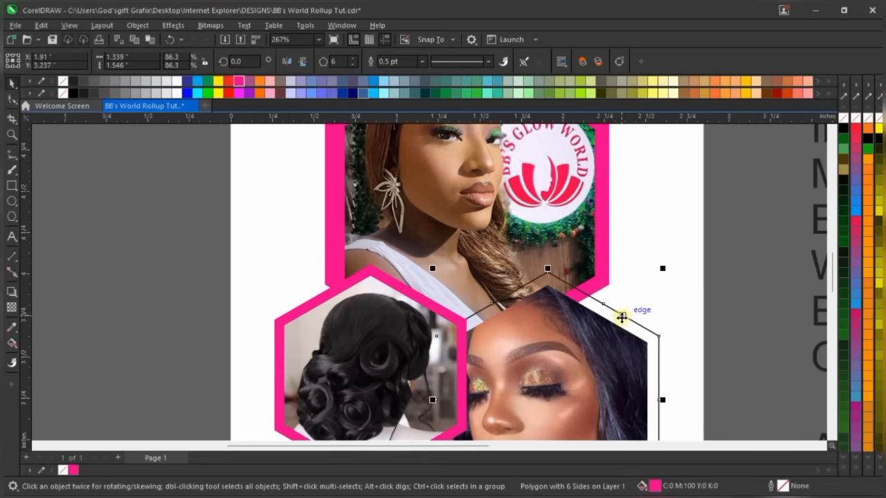
click(240, 83)
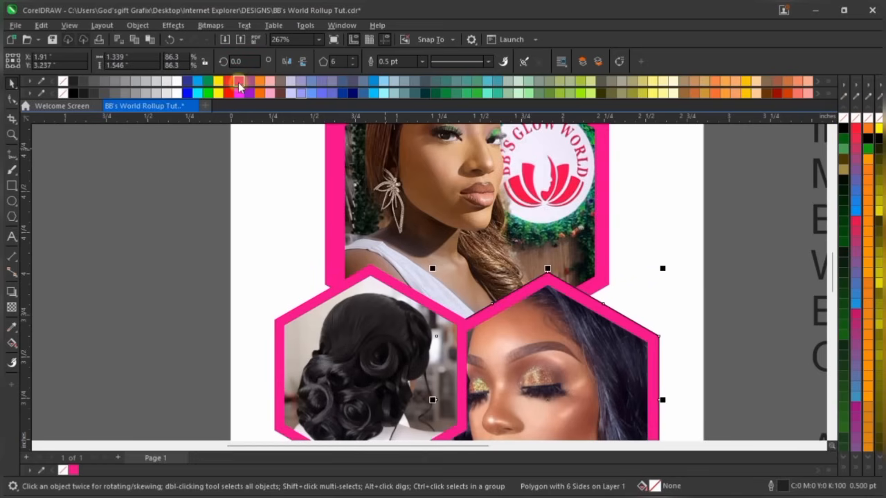
right_click(843, 118)
scroll(457, 284, down, 2)
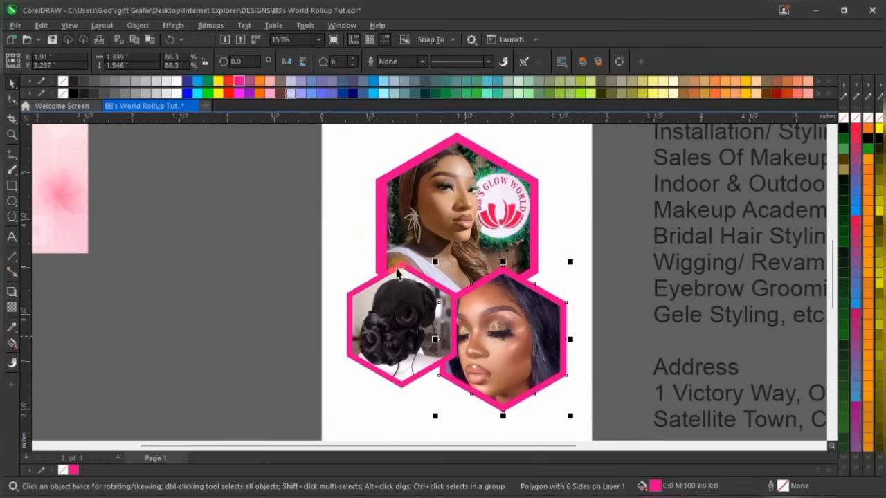
Shrink the hair and face photos slightly inside their hexagon PowerClips
click(225, 261)
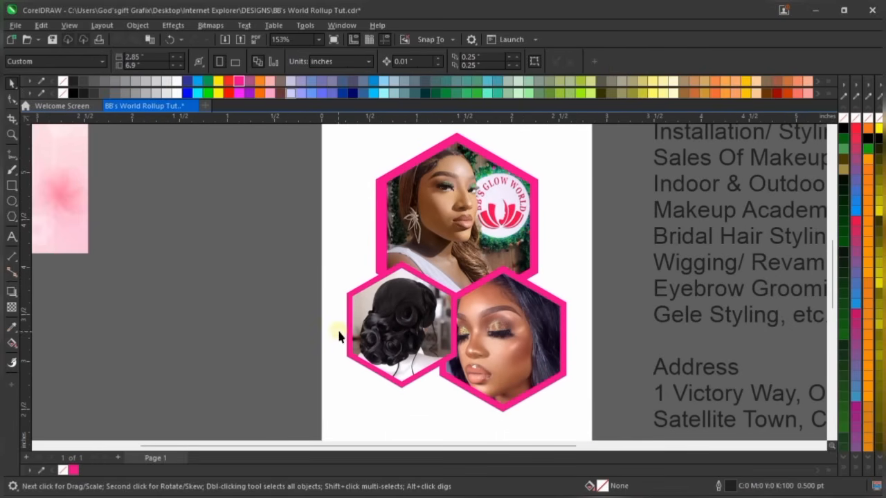
scroll(400, 321, up, 1)
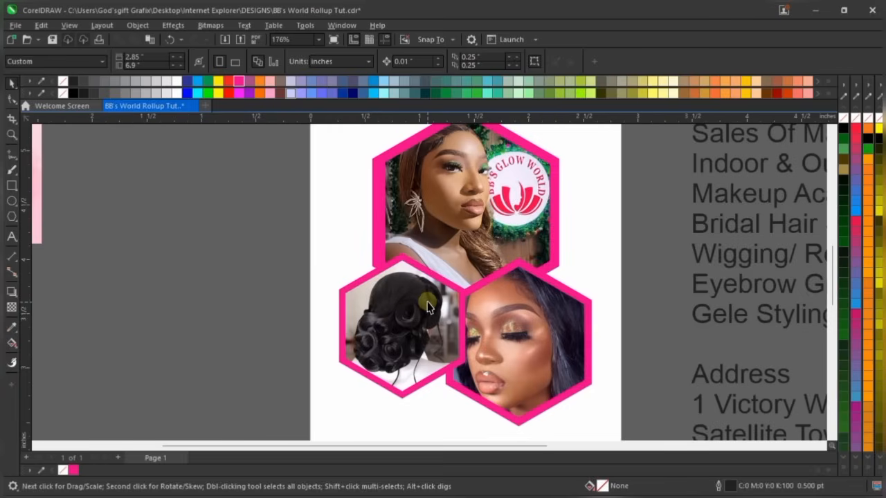
click(425, 308)
scroll(461, 315, up, 2)
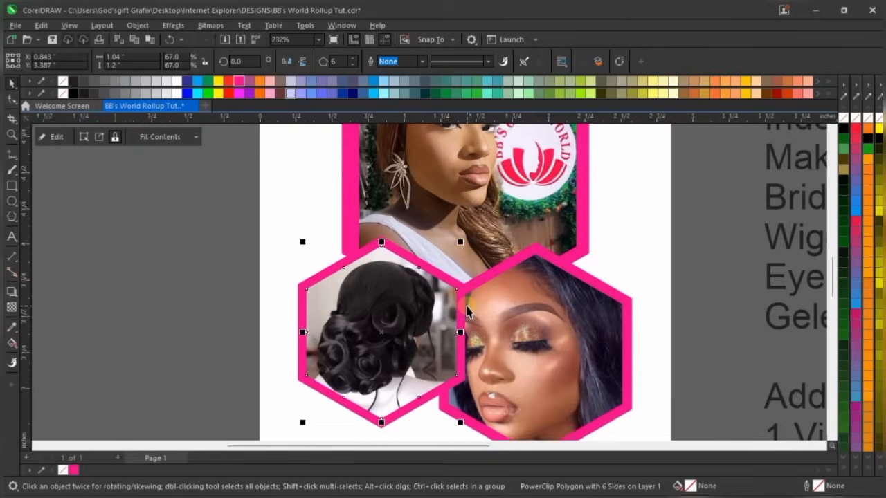
scroll(479, 305, up, 1)
scroll(483, 283, up, 2)
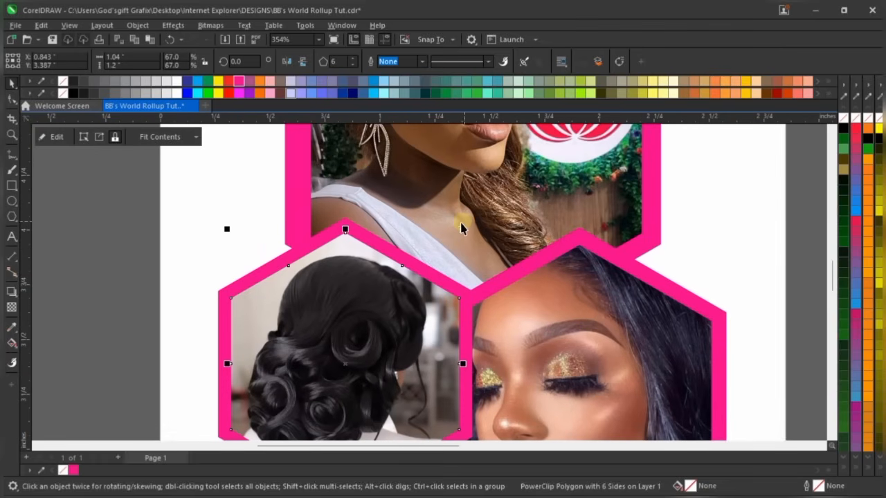
drag(464, 228, 456, 234)
scroll(449, 233, down, 3)
click(540, 308)
scroll(645, 221, up, 1)
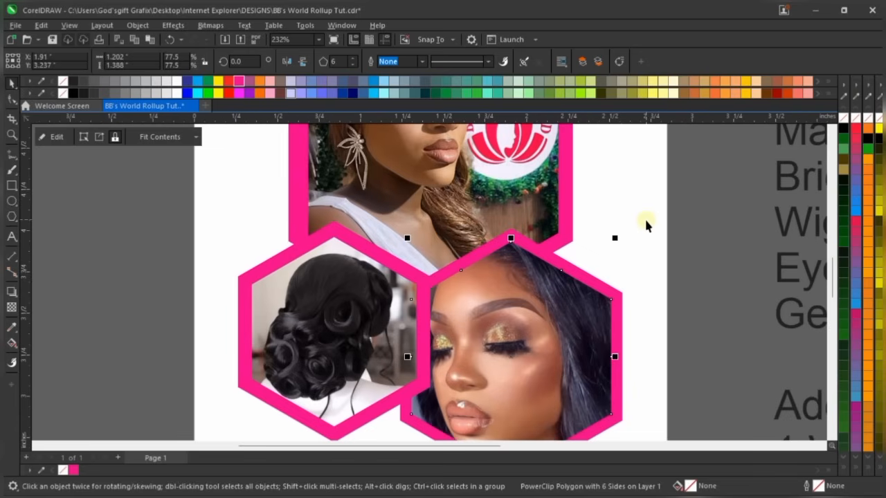
drag(615, 242, 609, 242)
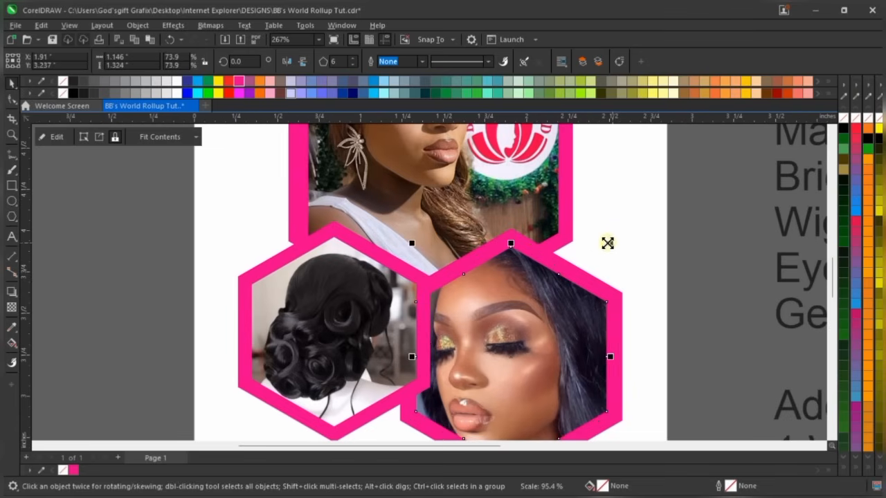
scroll(436, 195, down, 2)
Group the face photo and the hair photo each with its magenta hexagon frame
drag(132, 176, 547, 443)
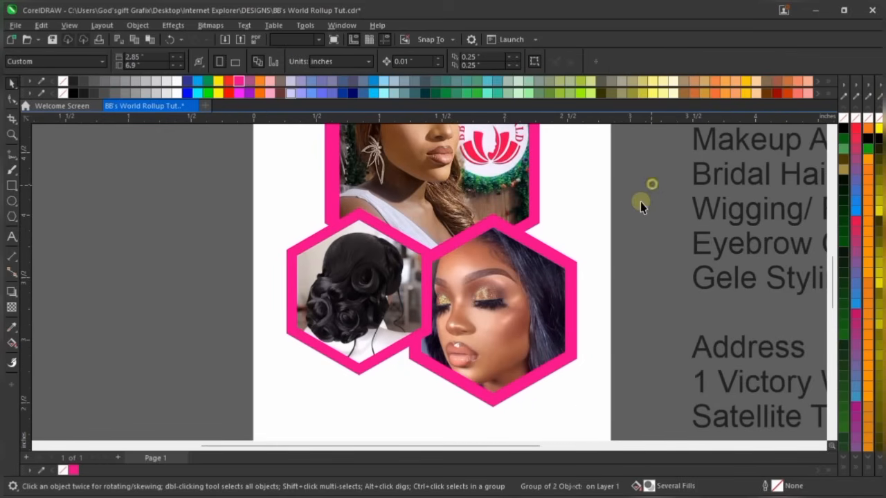
drag(640, 201, 400, 425)
key(ctrl+g)
scroll(401, 427, down, 2)
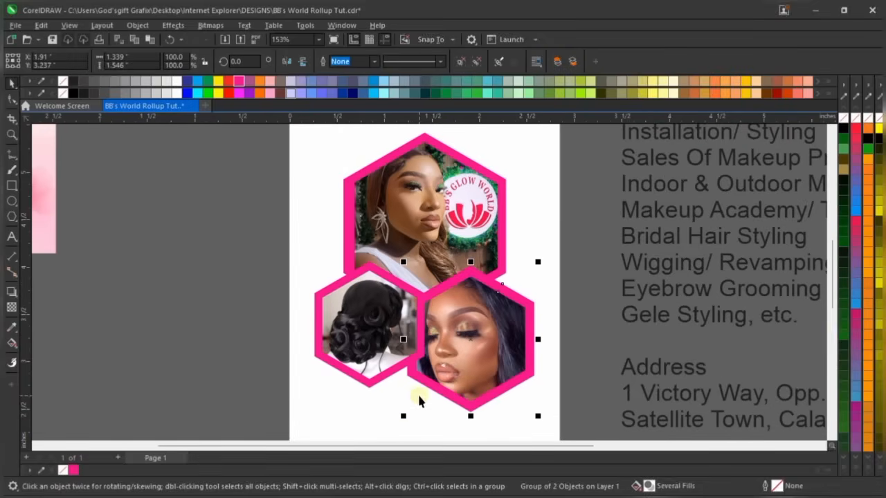
scroll(401, 242, down, 2)
scroll(436, 159, up, 3)
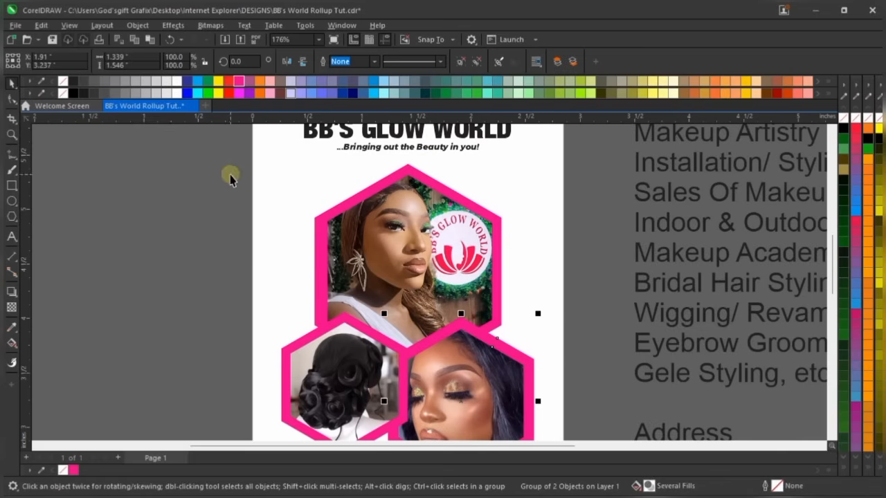
drag(225, 154, 567, 380)
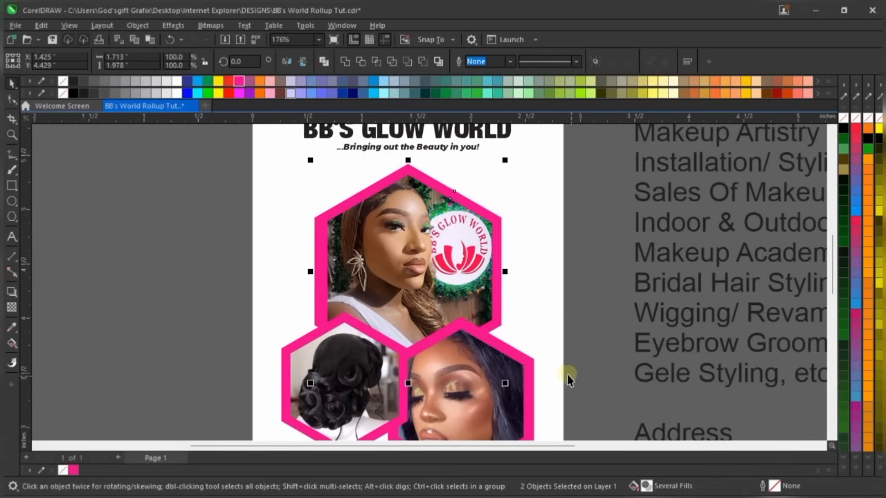
scroll(450, 290, down, 2)
key(ctrl+g)
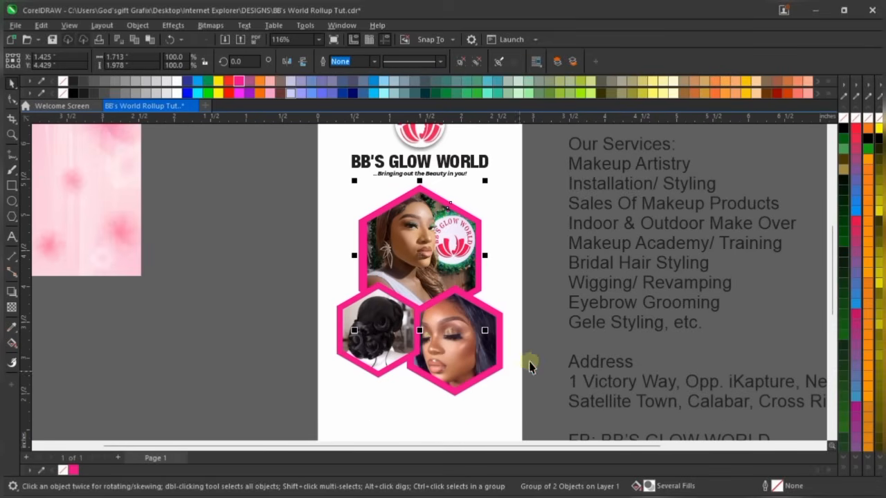
Scale the lower-left hexagon group to 95% and nudge it left
click(489, 358)
scroll(411, 345, up, 1)
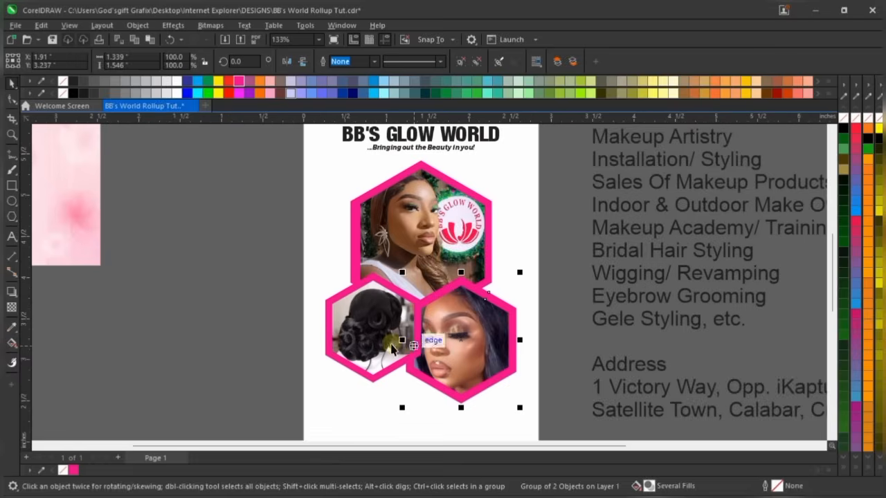
click(392, 344)
drag(425, 389, 422, 379)
key(Left)
key(Left)
key(Left)
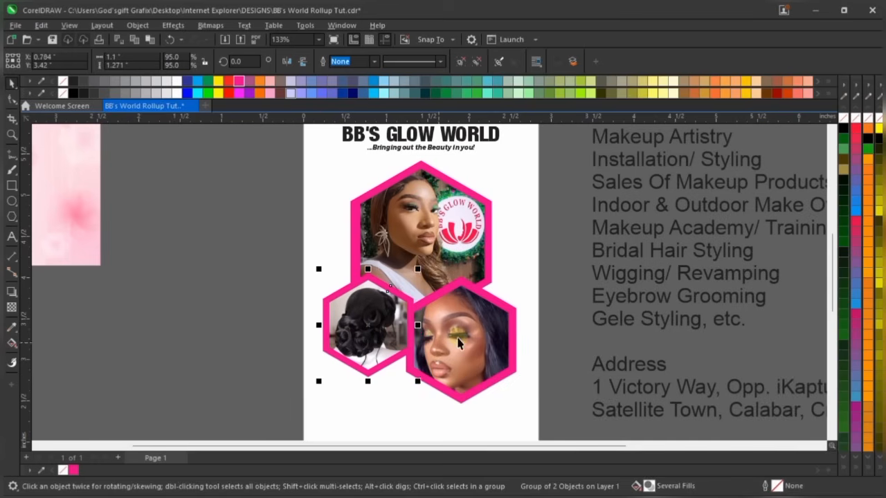
Nudge the lower-right group right, scale it to about 95%, and shift the left group further left
click(460, 338)
key(Right)
key(Right)
key(Right)
key(Right)
key(Right)
key(Right)
key(Right)
key(Right)
key(Right)
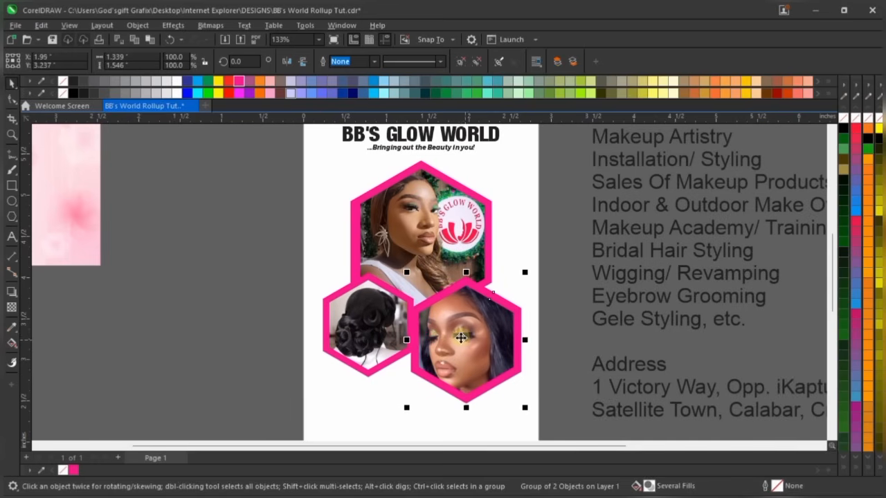
scroll(544, 406, up, 2)
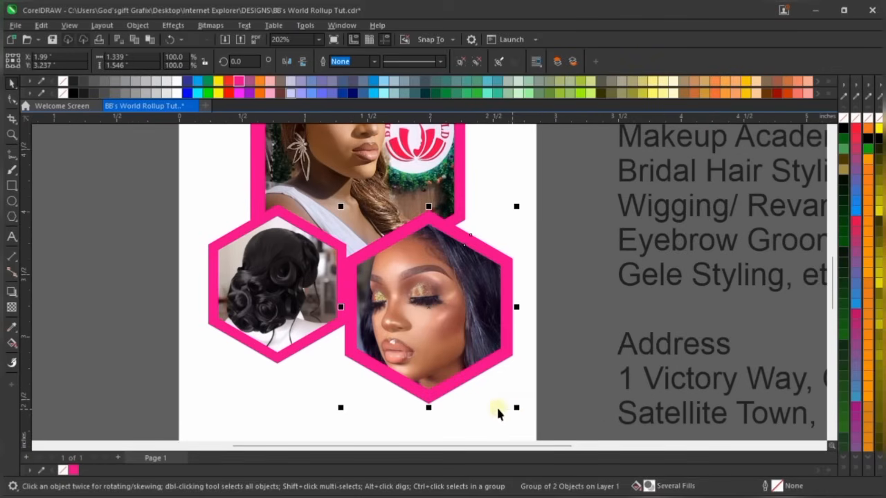
drag(515, 409, 509, 400)
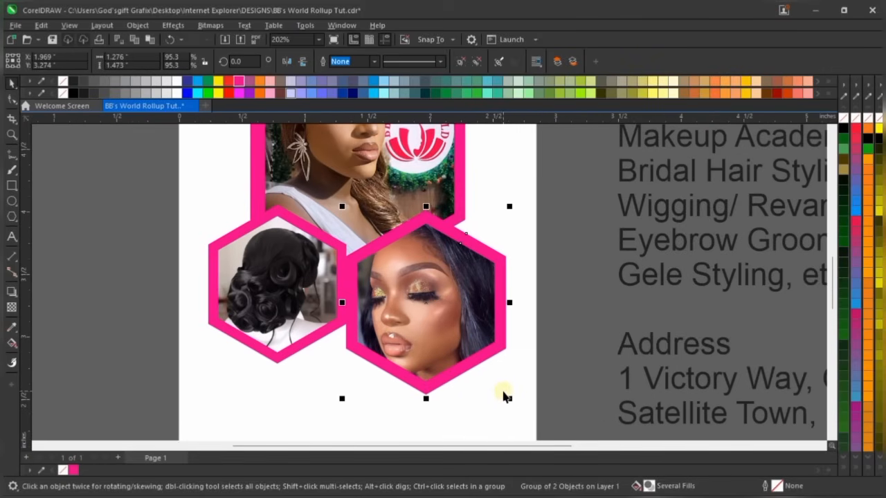
drag(167, 194, 358, 409)
key(Left)
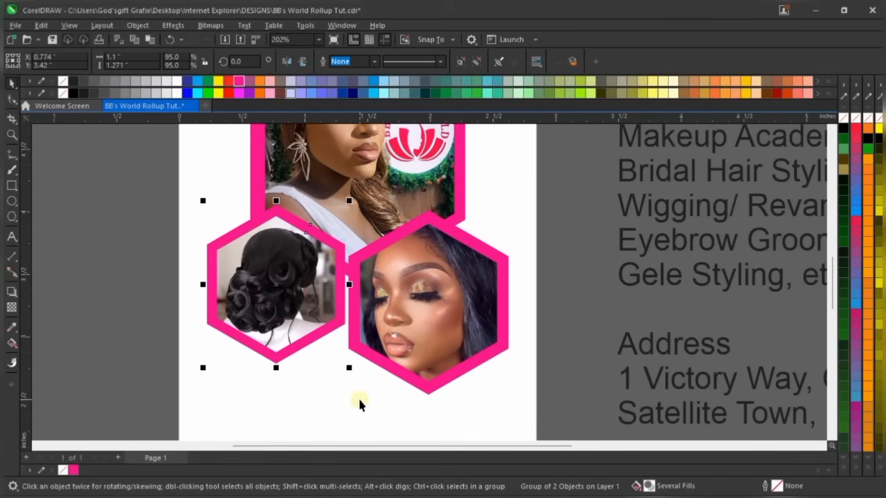
key(Left)
Select the three hexagon photos and combine them into one group
scroll(389, 341, down, 4)
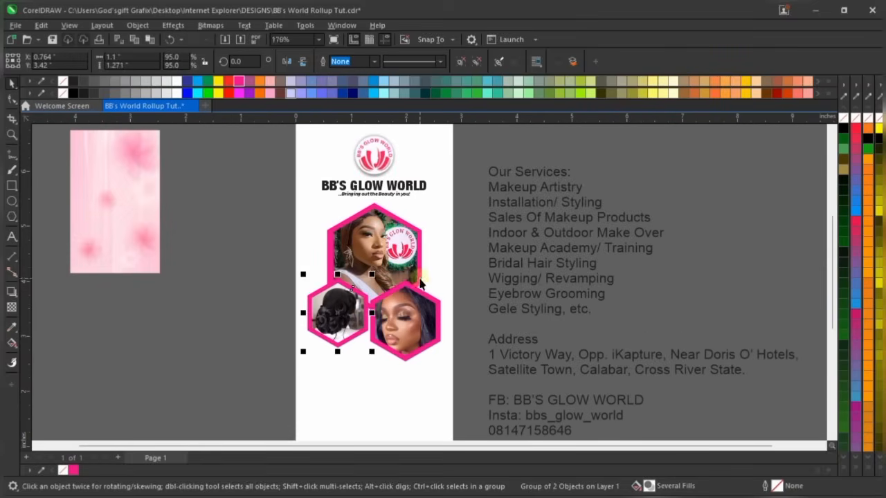
click(293, 337)
scroll(269, 255, up, 3)
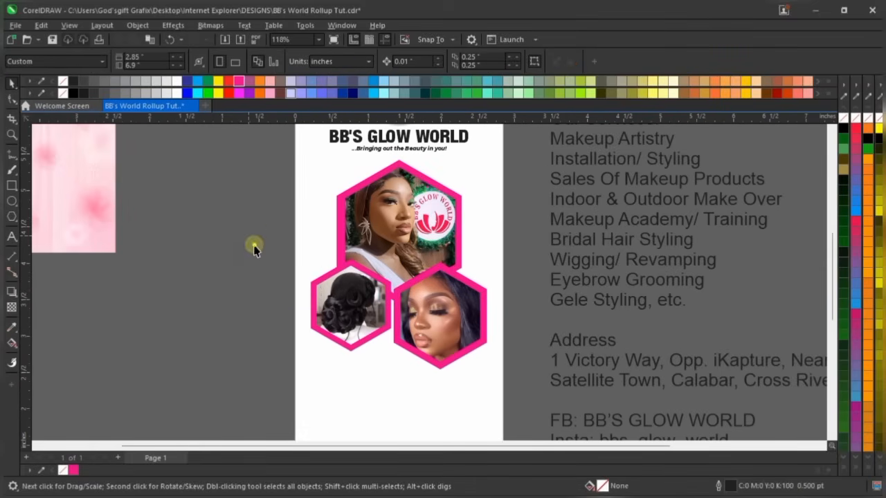
click(342, 326)
scroll(398, 388, up, 3)
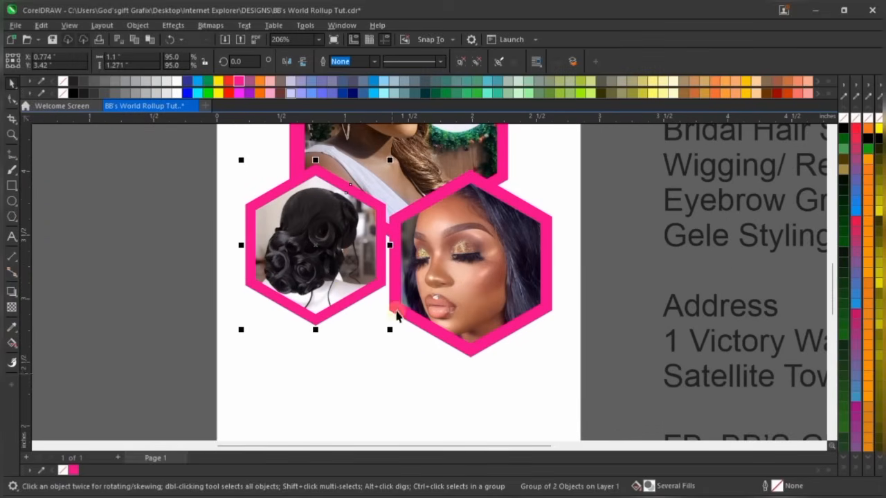
click(173, 313)
scroll(350, 304, down, 3)
scroll(351, 306, down, 1)
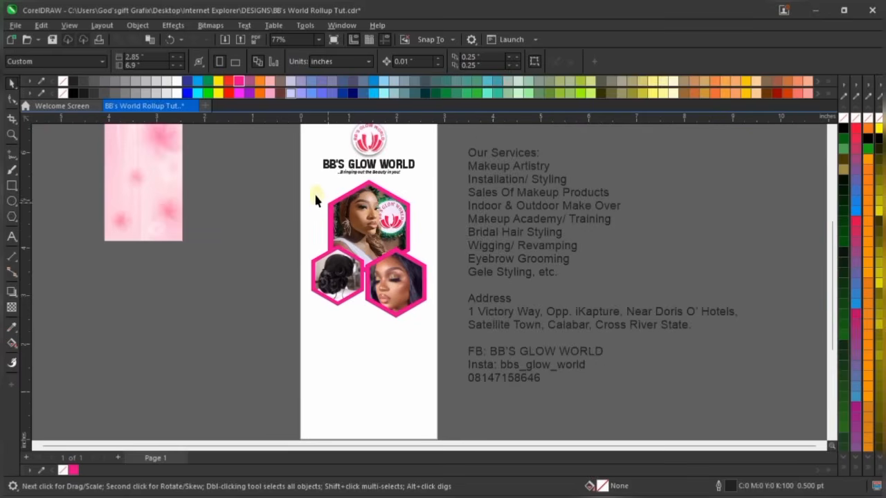
scroll(330, 208, up, 1)
drag(262, 173, 474, 379)
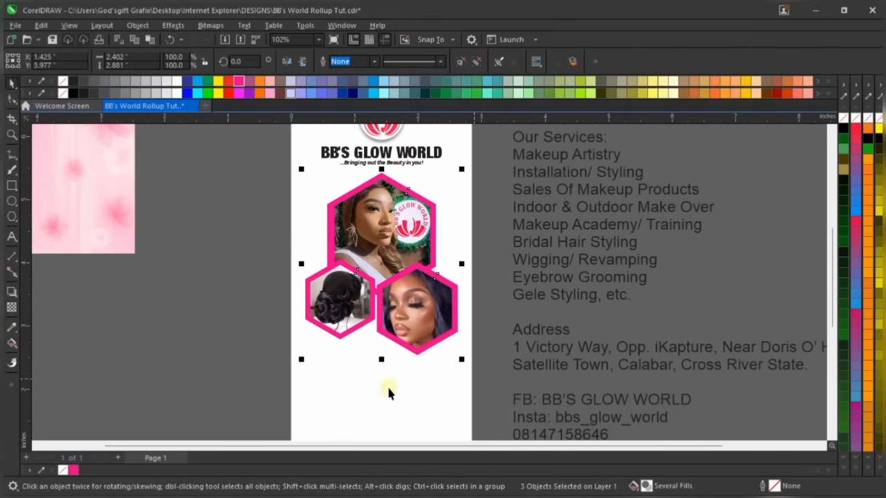
key(ctrl+u)
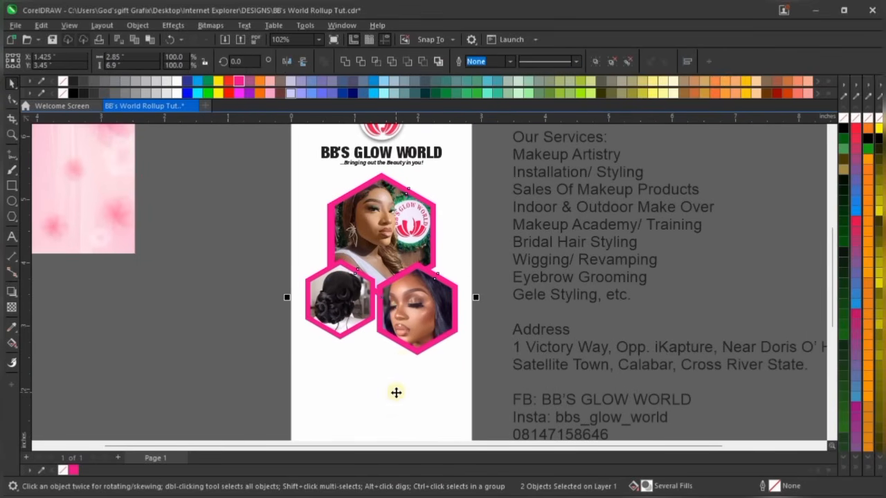
scroll(419, 322, down, 2)
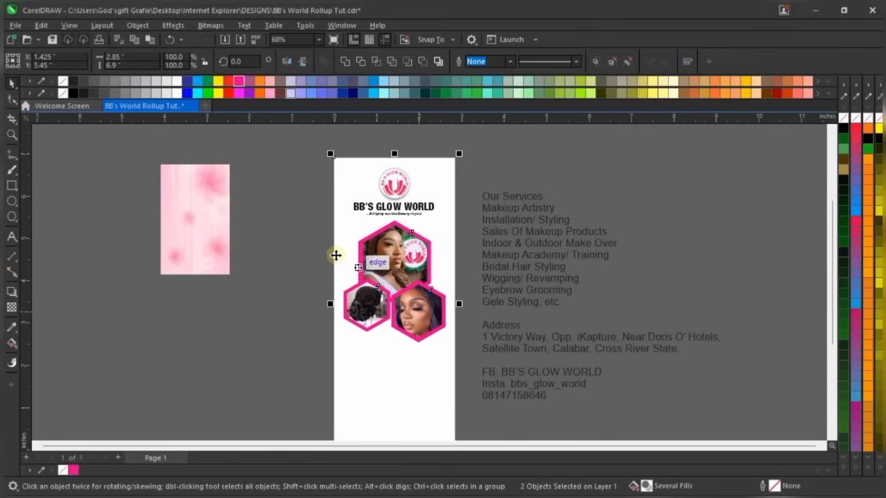
key(ctrl+z)
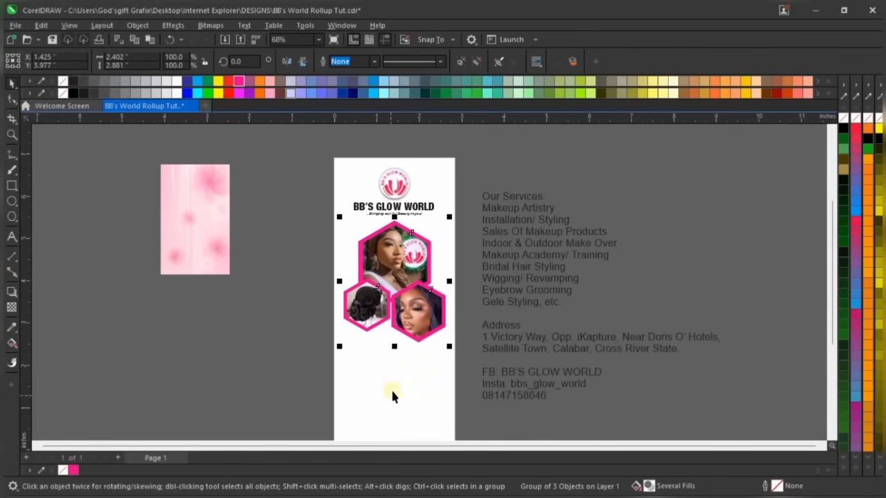
Centre the hexagon photo group horizontally on the page with the C align key
scroll(412, 275, up, 2)
drag(419, 276, 421, 275)
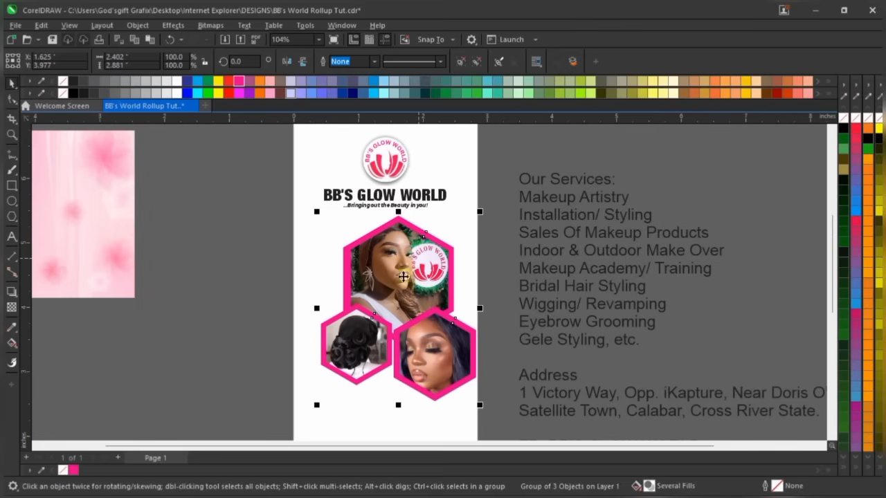
shift+click(337, 425)
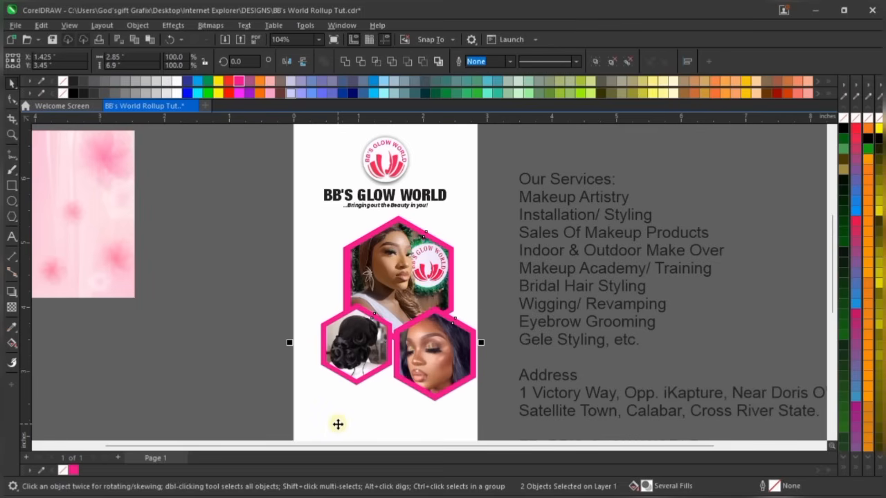
key(c)
scroll(360, 228, down, 2)
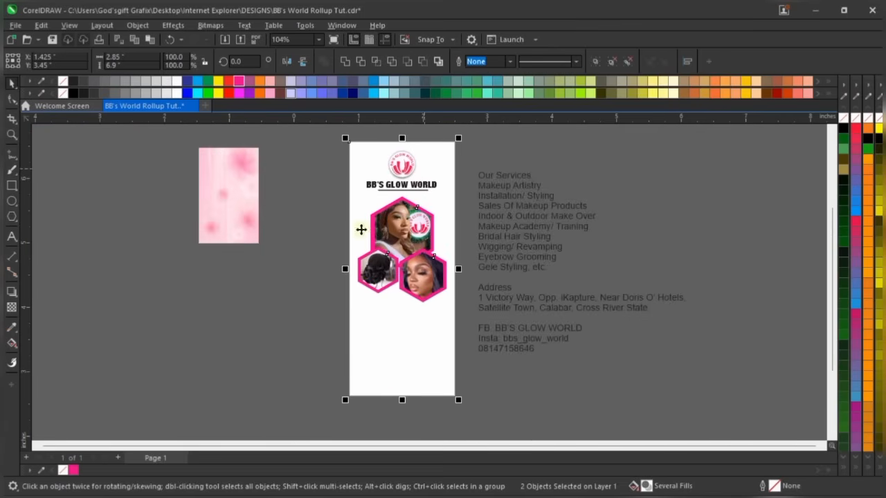
Drag the 'Our Services:' heading out of the services list onto the banner below the photos
click(322, 350)
scroll(429, 246, up, 2)
scroll(429, 245, up, 1)
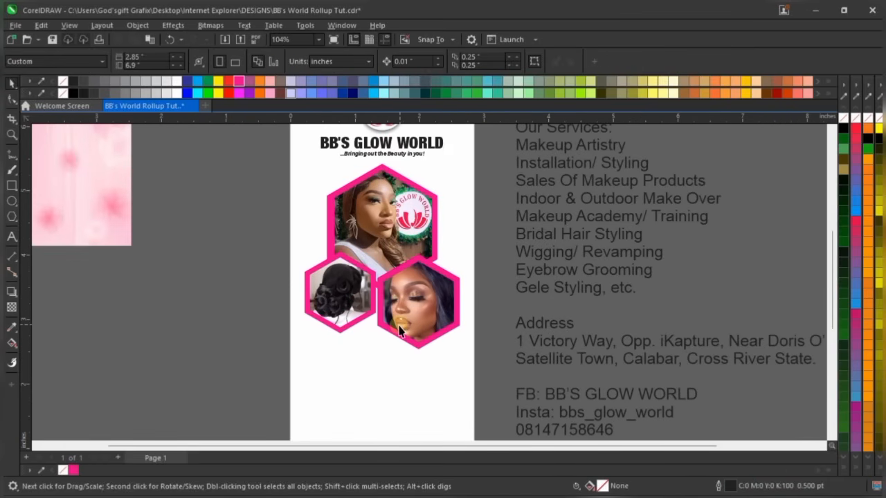
scroll(399, 333, down, 3)
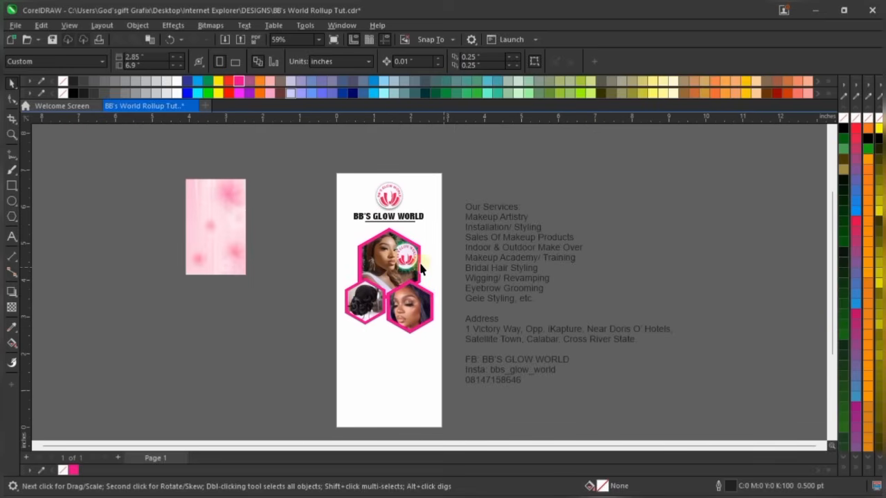
scroll(407, 265, up, 2)
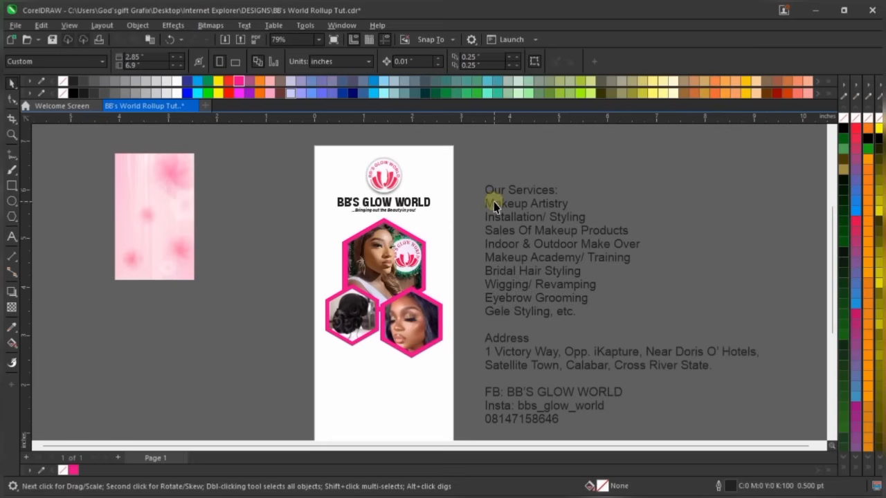
scroll(374, 181, up, 5)
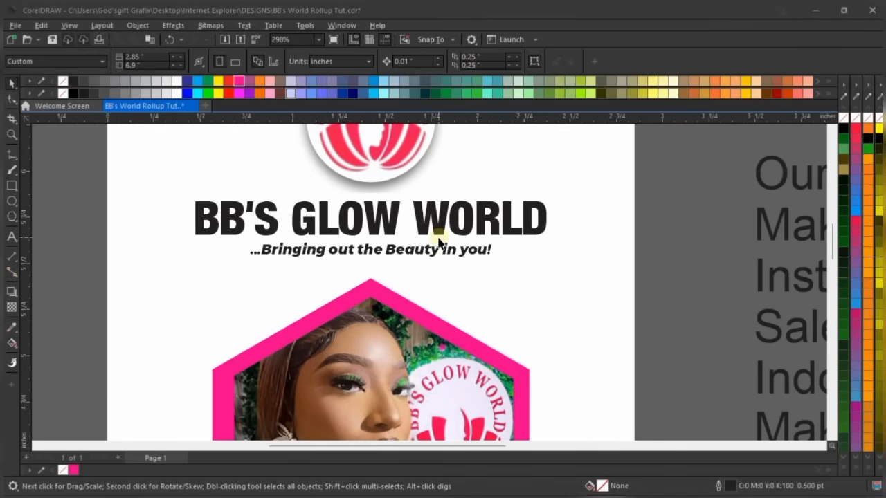
scroll(421, 211, down, 3)
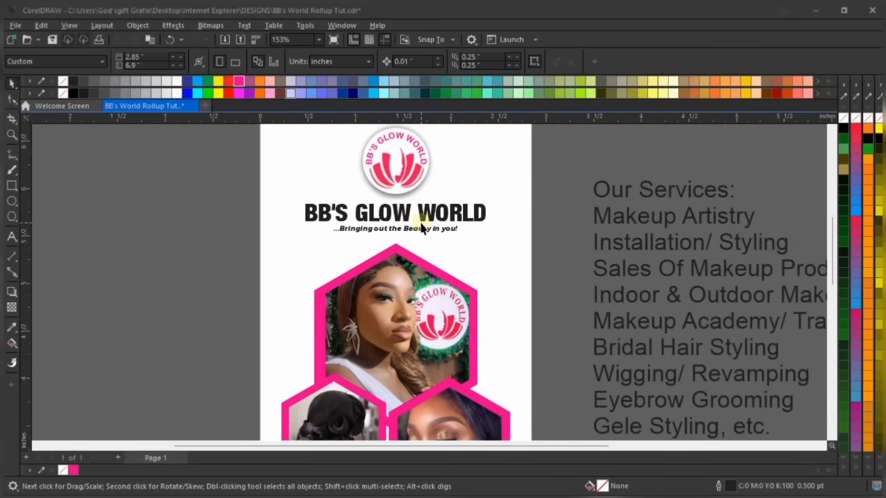
scroll(421, 229, down, 4)
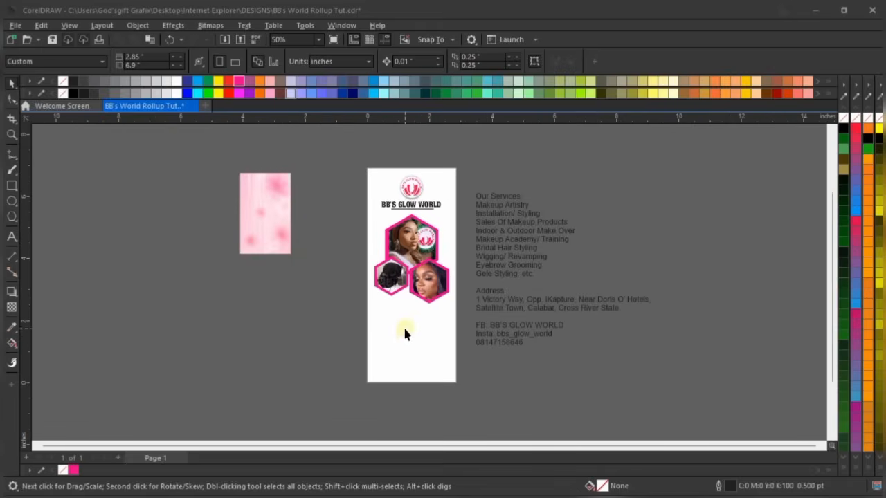
scroll(405, 331, up, 1)
drag(508, 180, 412, 328)
Move the 'Our Services:' heading off the page and draw a long thin rectangle below the photos
scroll(412, 327, up, 4)
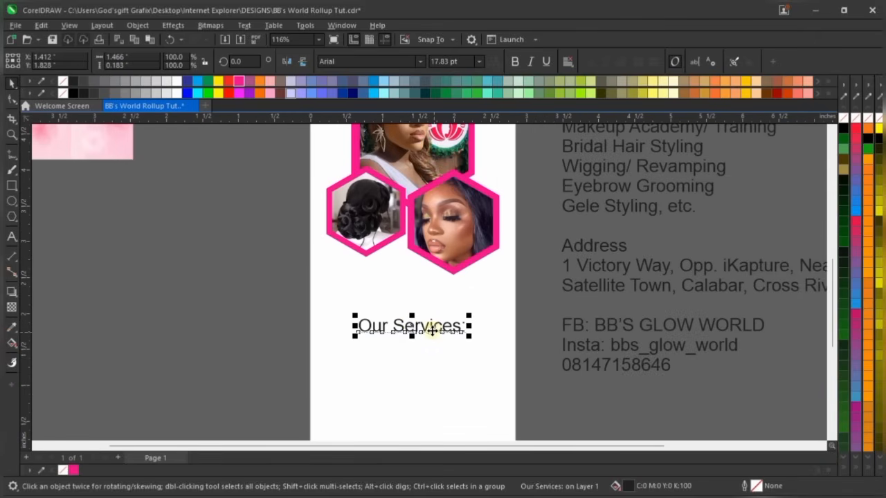
drag(432, 331, 196, 334)
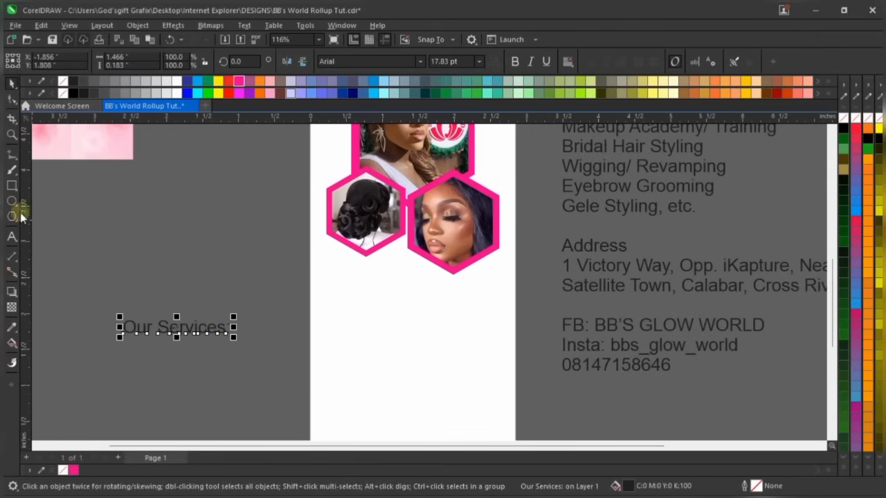
click(12, 185)
scroll(312, 281, up, 3)
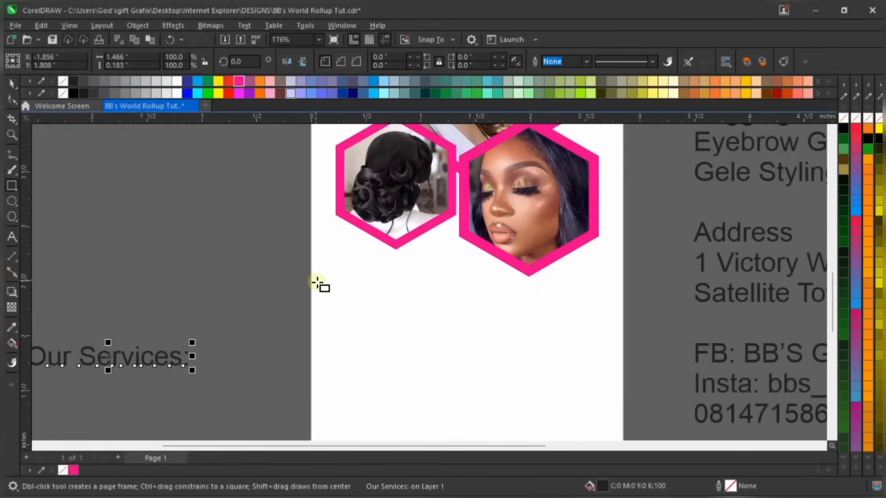
mouse_move(315, 284)
mouse_down()
mouse_move(436, 309)
mouse_move(444, 302)
mouse_up()
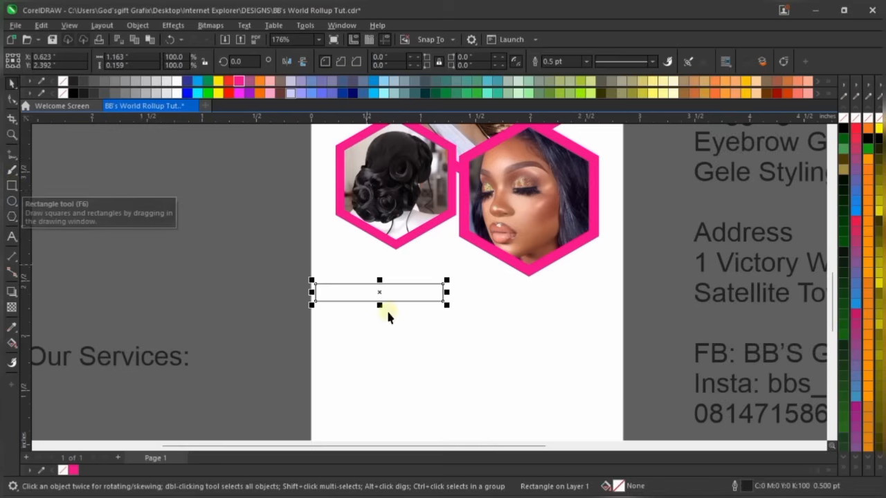
Raise the rectangle closer to the photos and align it to the page's left edge
scroll(365, 291, up, 1)
drag(366, 292, 368, 269)
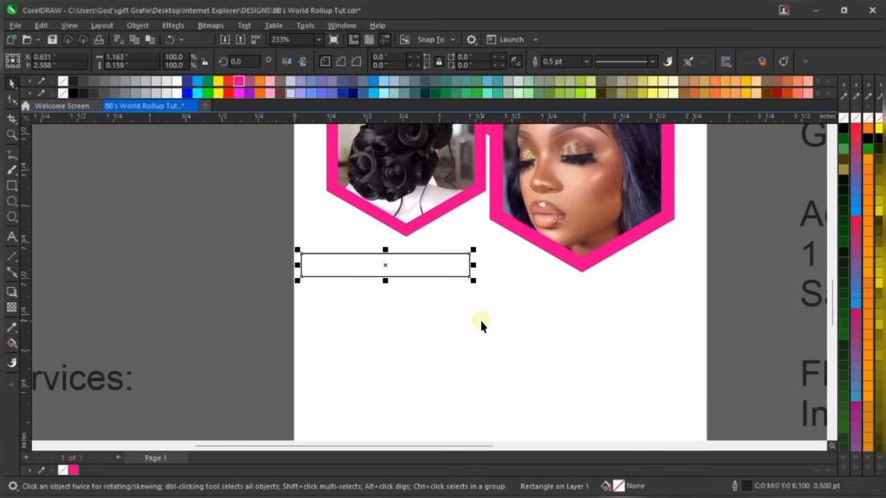
shift+click(481, 322)
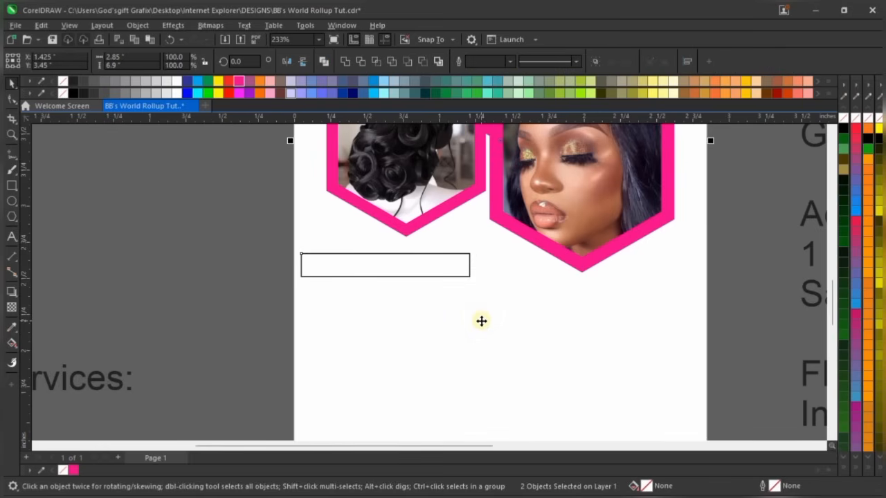
key(l)
click(257, 286)
click(404, 276)
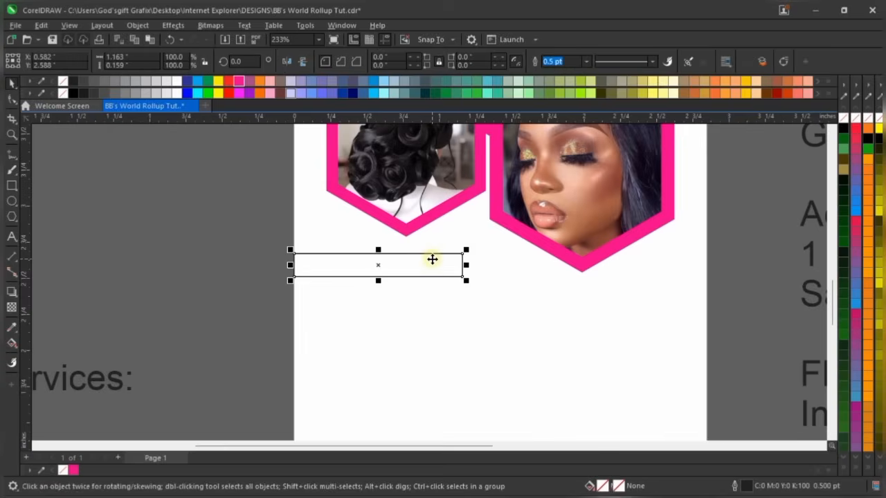
scroll(431, 257, up, 2)
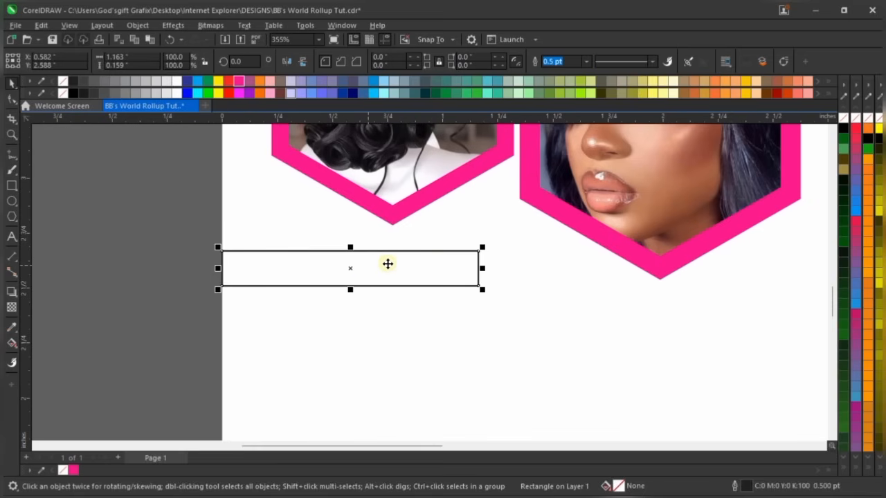
scroll(422, 260, up, 1)
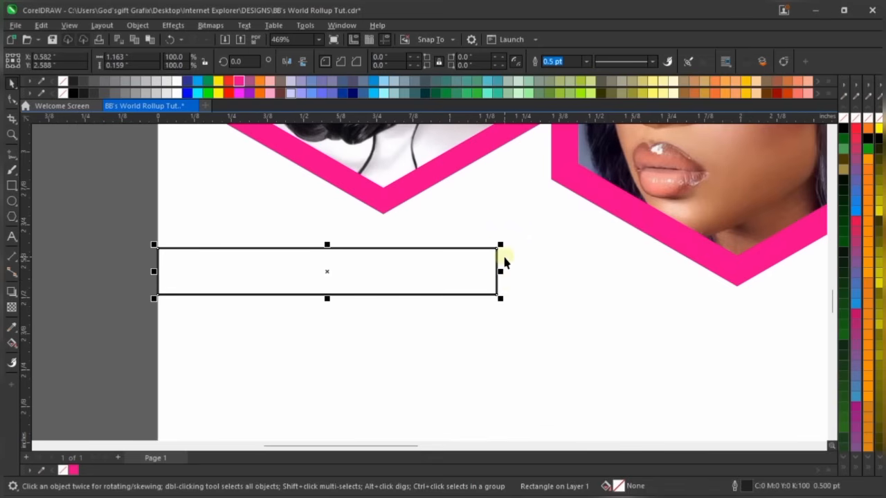
Convert the thin rectangle to curves with Ctrl+Q
right_click(457, 273)
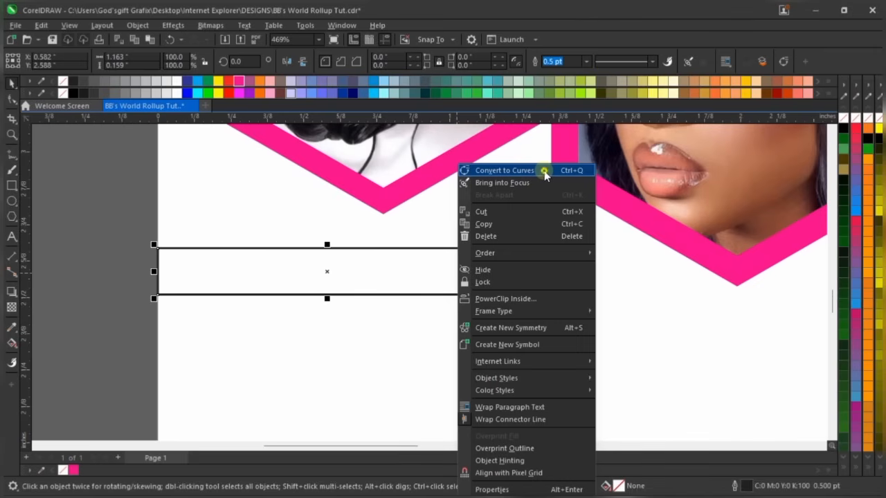
click(535, 213)
key(ctrl+q)
scroll(485, 256, up, 1)
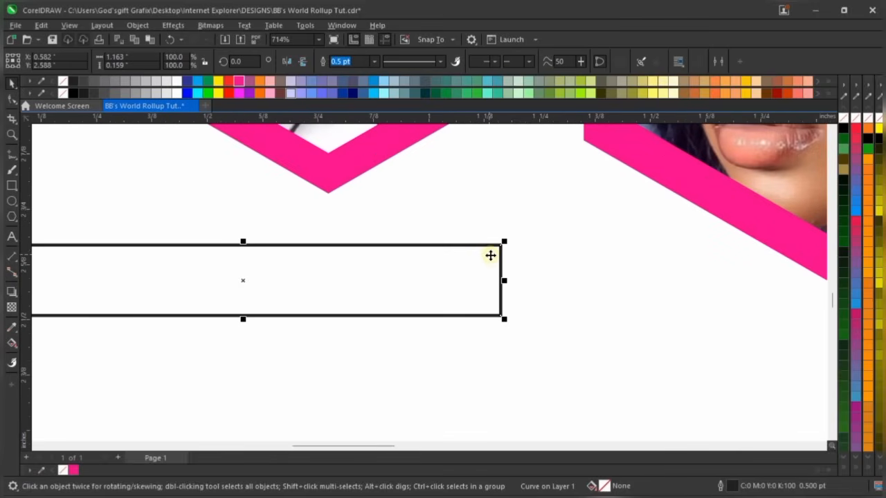
scroll(489, 264, down, 1)
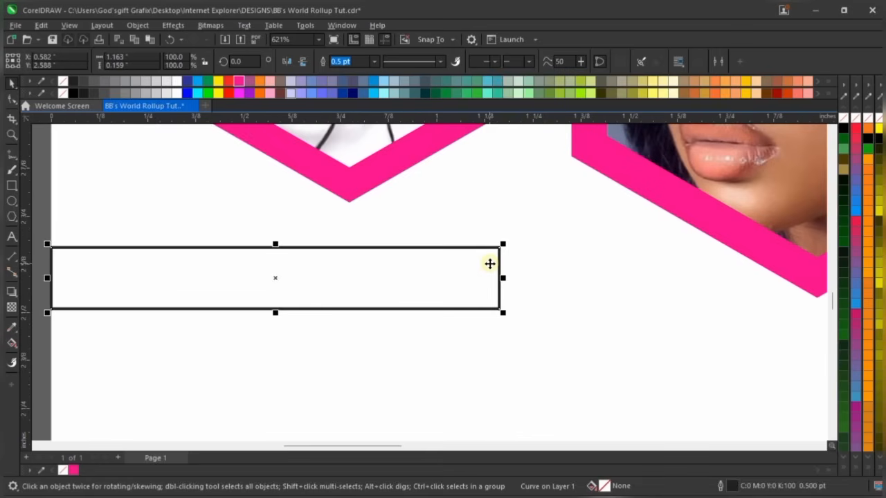
scroll(491, 264, down, 1)
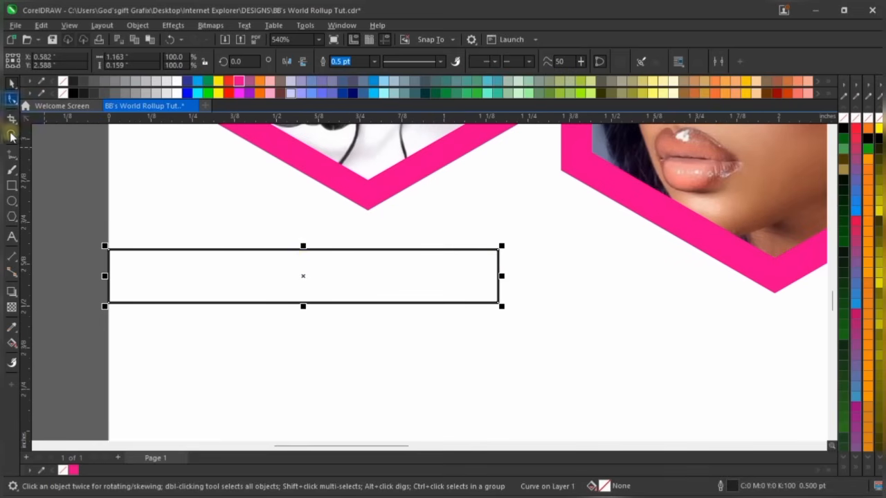
Shift the rectangle's top-right node left to slant its right end into a tab
click(11, 99)
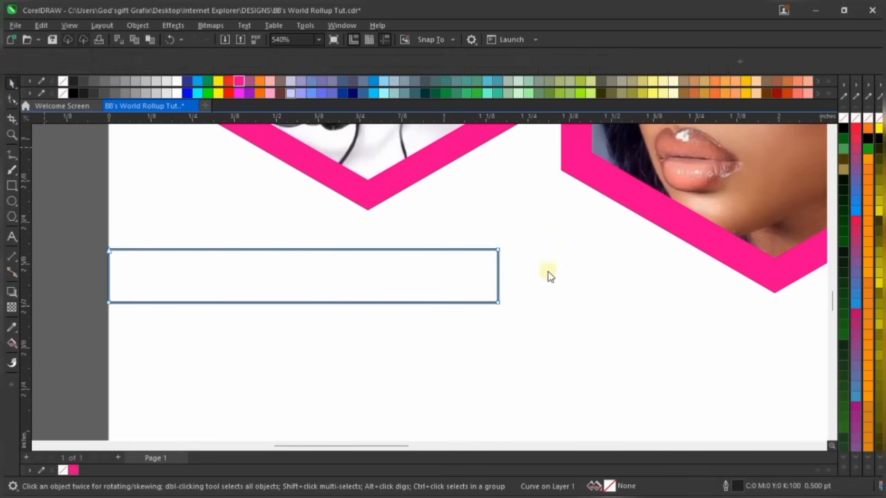
scroll(110, 252, up, 5)
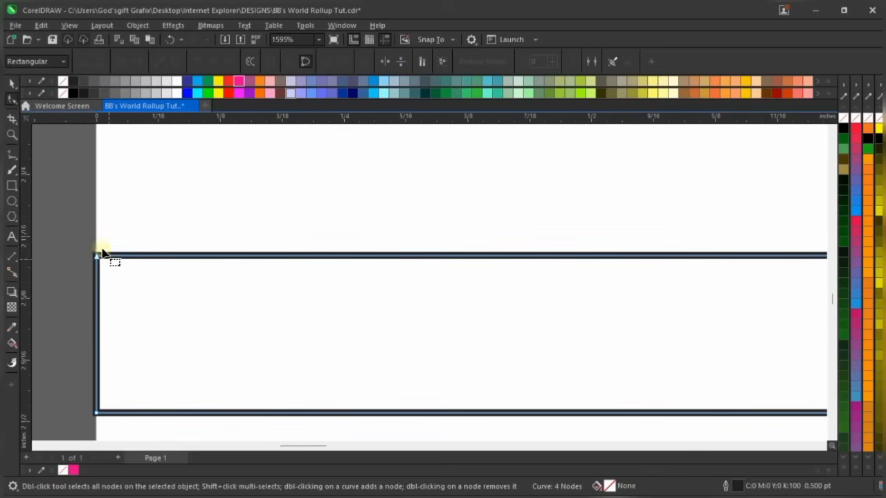
scroll(99, 290, down, 2)
scroll(564, 340, down, 3)
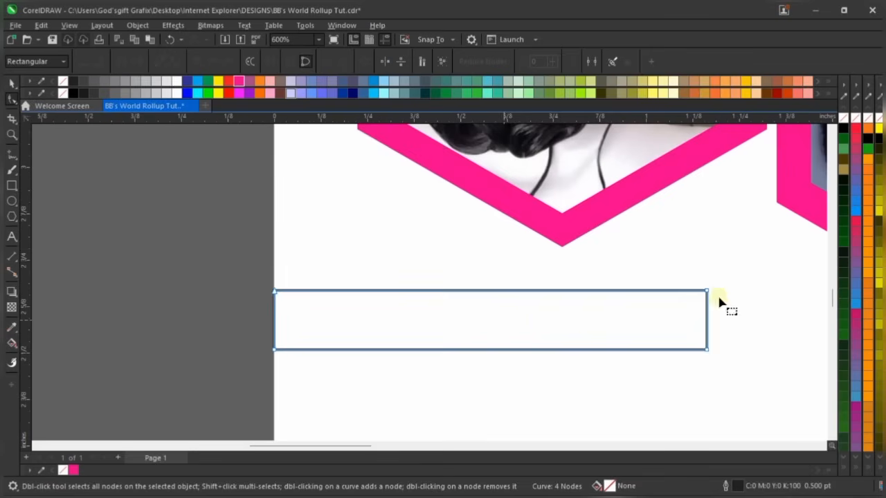
scroll(778, 343, up, 2)
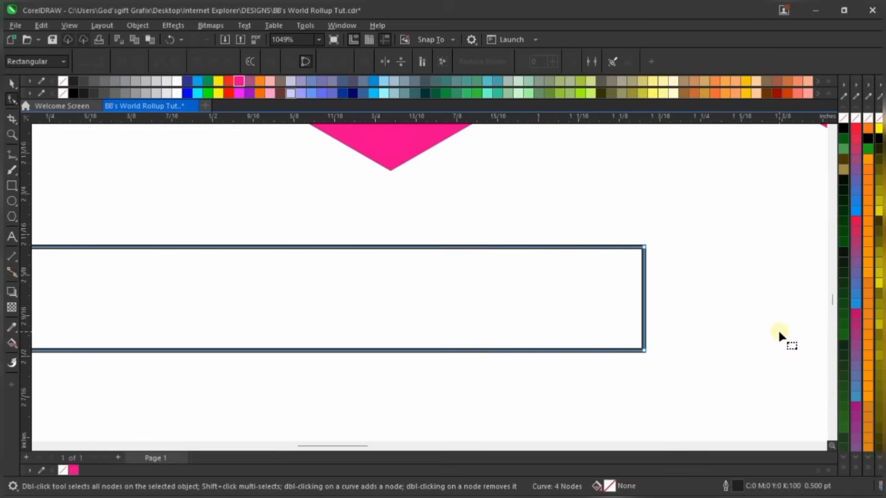
scroll(747, 272, up, 1)
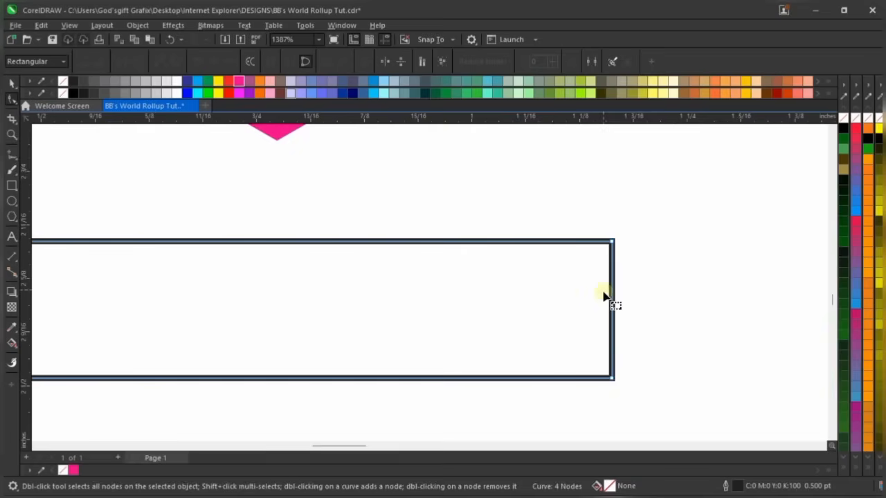
scroll(605, 297, down, 2)
scroll(609, 260, up, 2)
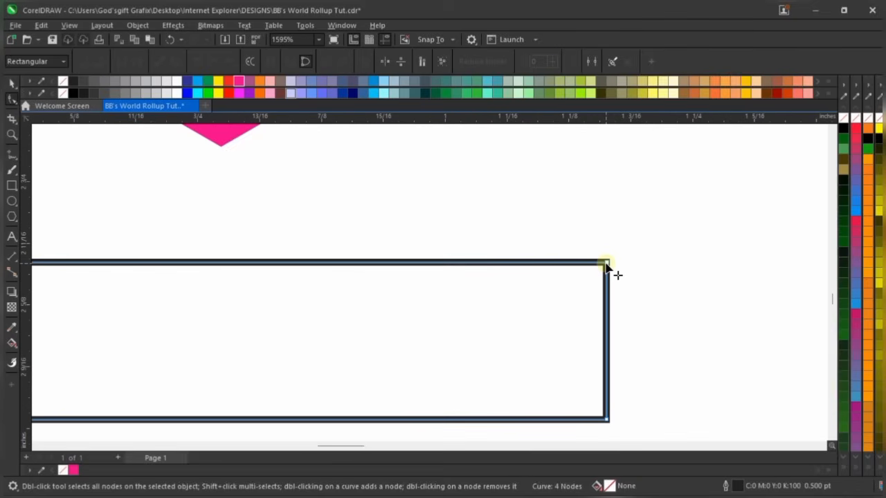
click(603, 262)
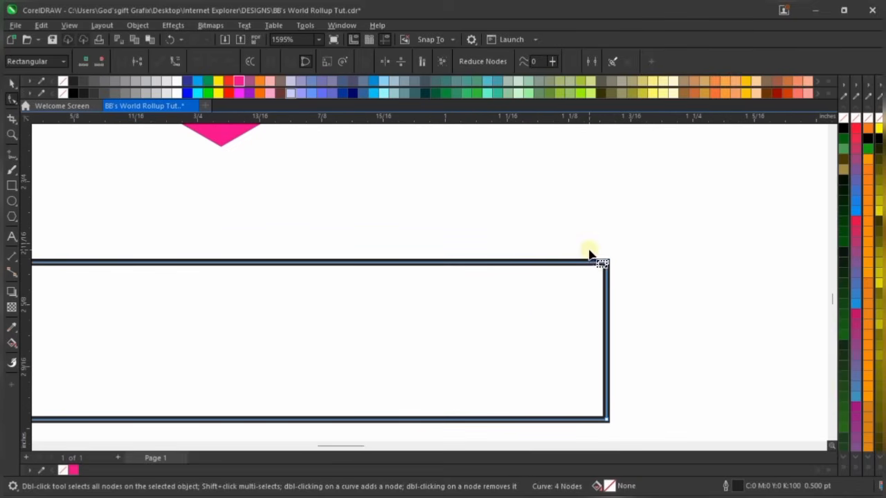
scroll(594, 267, down, 1)
scroll(599, 258, down, 4)
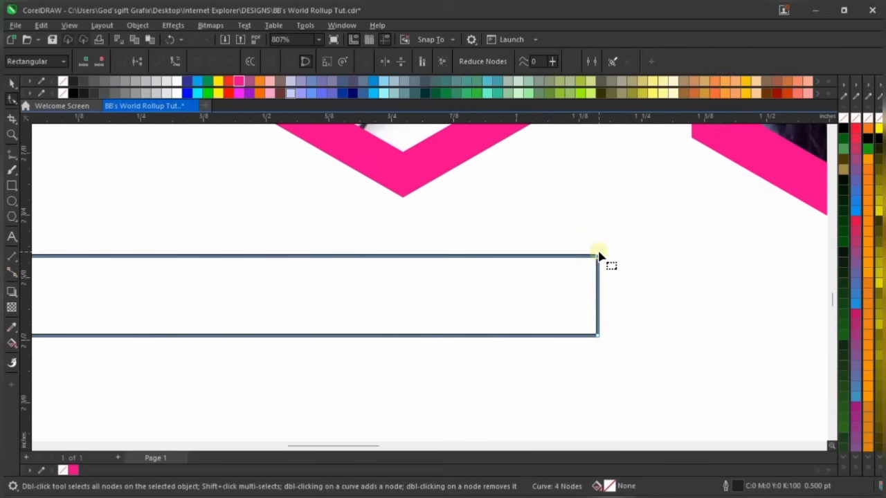
key(Left)
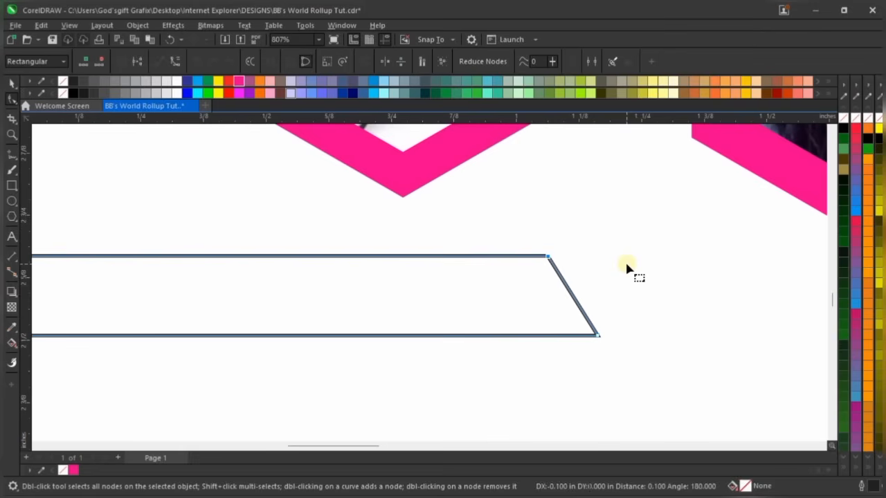
scroll(626, 268, down, 1)
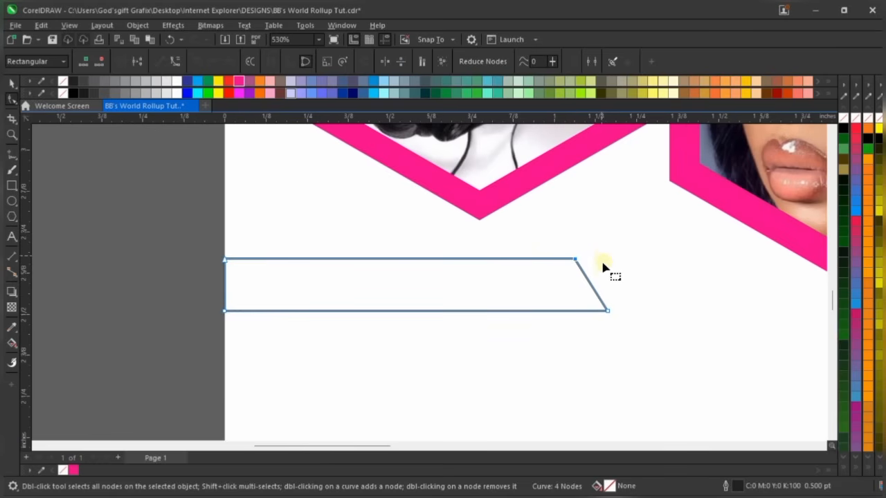
key(space)
scroll(413, 305, up, 2)
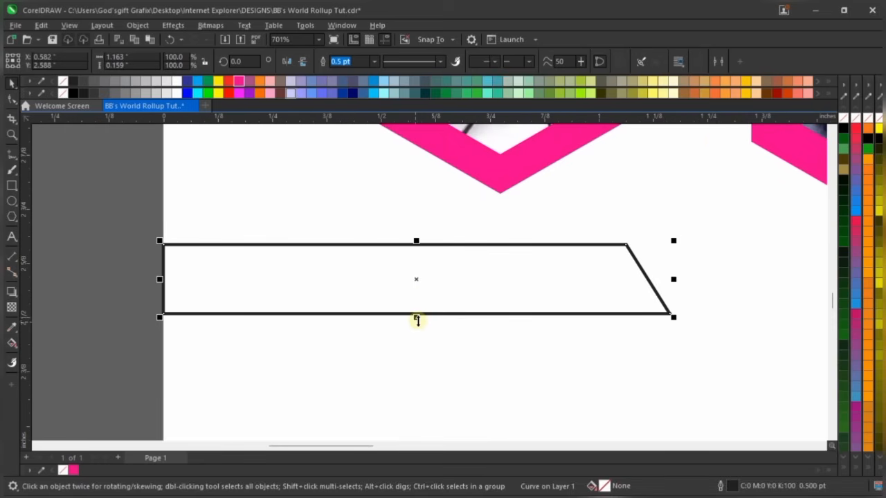
Make the slanted tab shape shorter
drag(416, 317, 426, 295)
scroll(426, 294, down, 8)
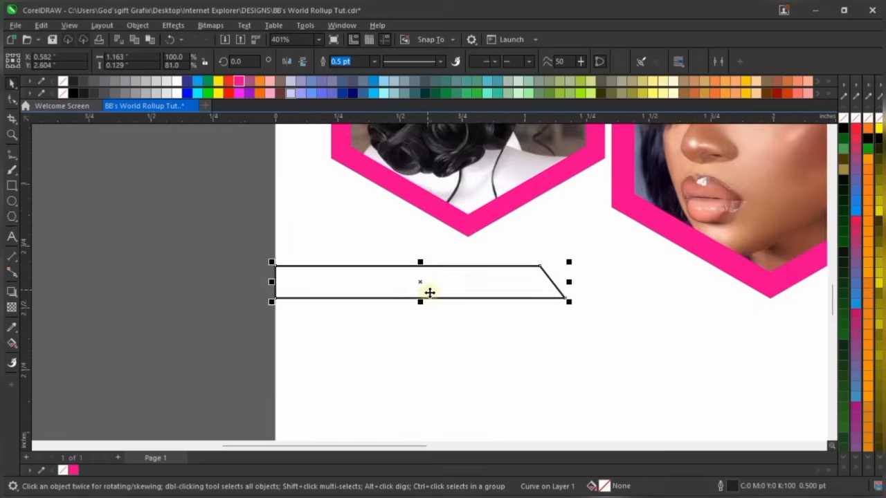
scroll(405, 253, down, 1)
scroll(405, 254, down, 5)
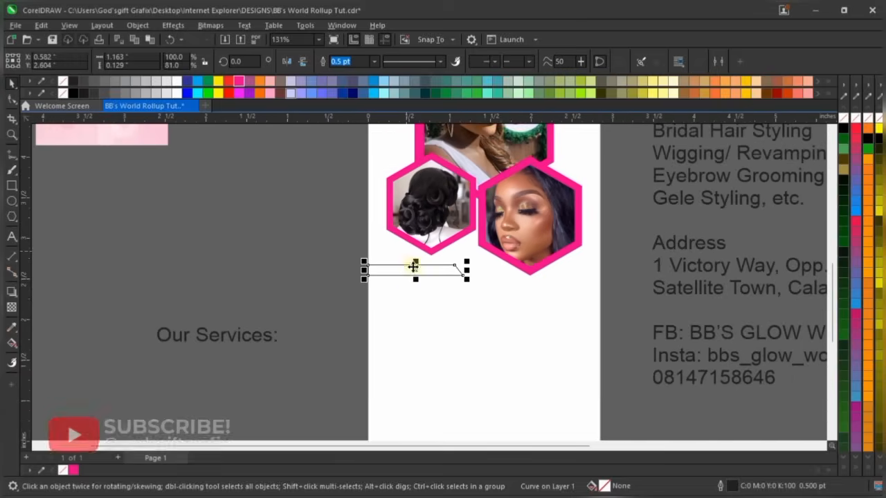
scroll(453, 278, up, 3)
scroll(454, 285, up, 2)
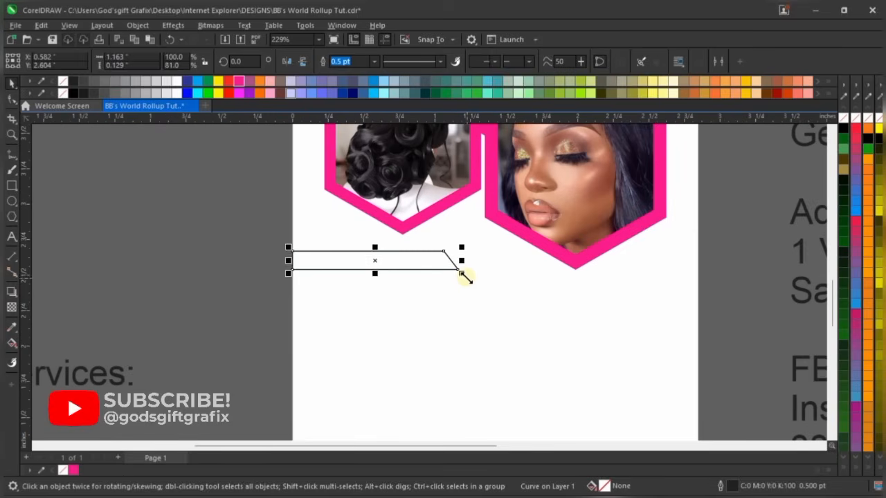
scroll(473, 296, down, 2)
scroll(472, 297, down, 1)
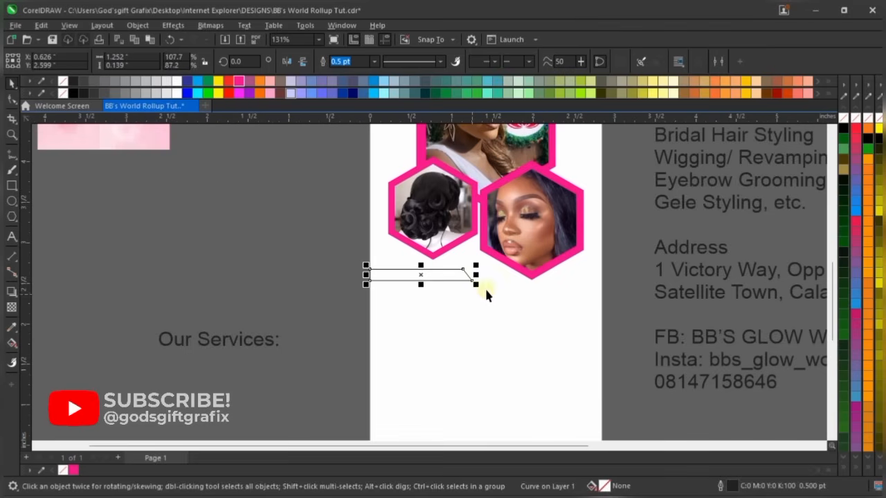
scroll(516, 329, down, 1)
Move the 'Our Services:' heading onto the page, shrinking it over the tab
click(288, 343)
drag(288, 343, 373, 304)
scroll(446, 288, up, 2)
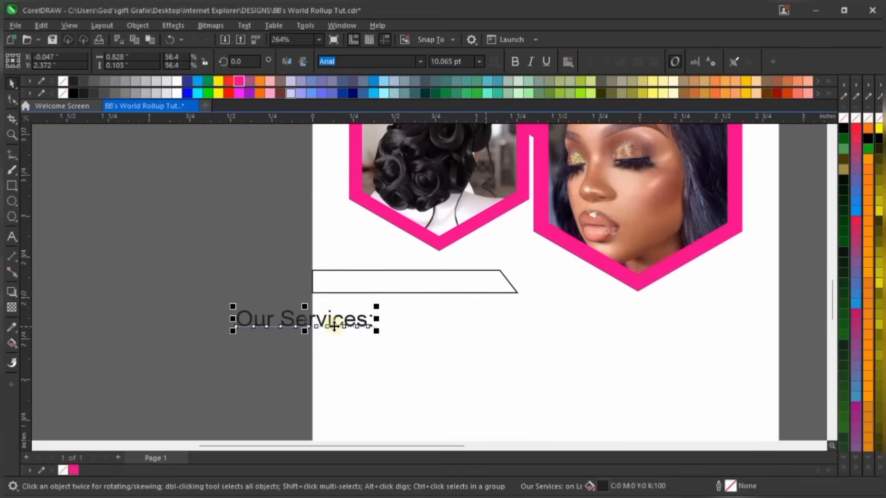
drag(333, 326, 427, 289)
scroll(427, 289, up, 3)
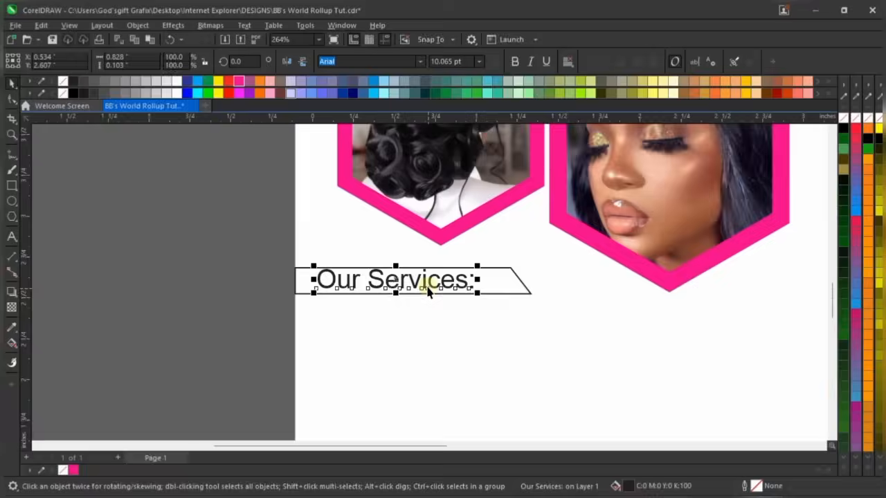
Resize the tab to about 1.167" × 0.153" around the repositioned heading
click(400, 303)
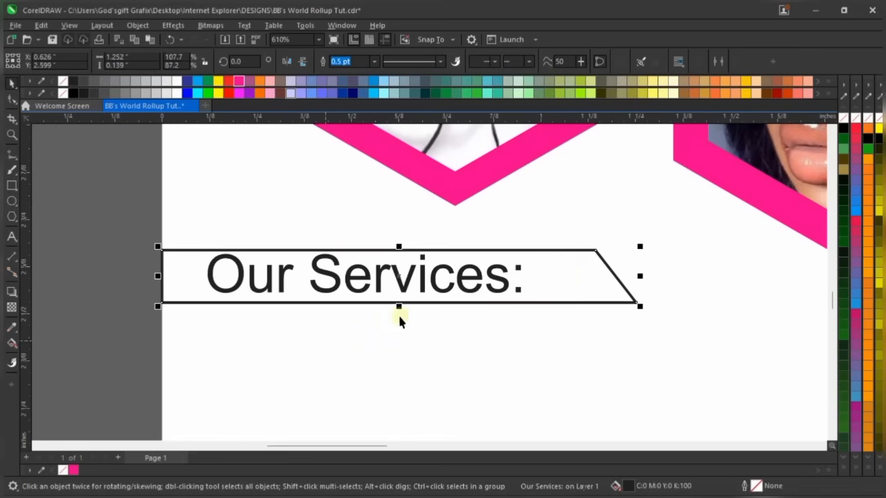
drag(400, 312, 404, 320)
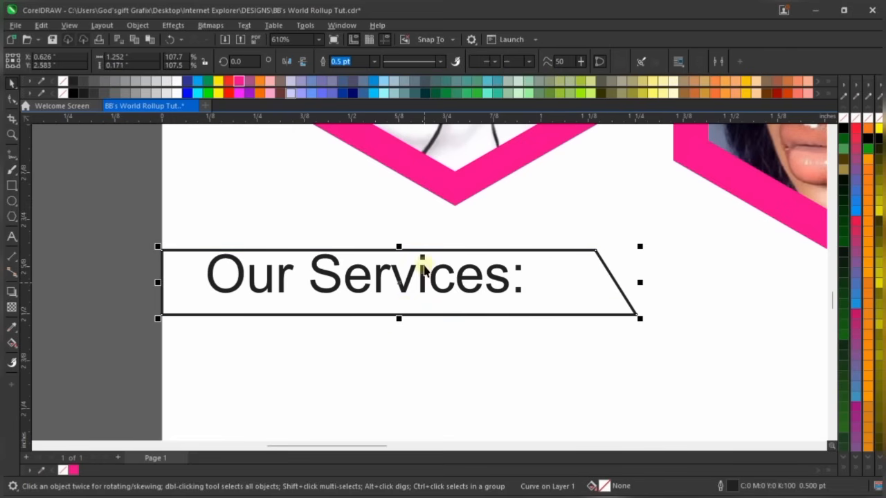
click(450, 287)
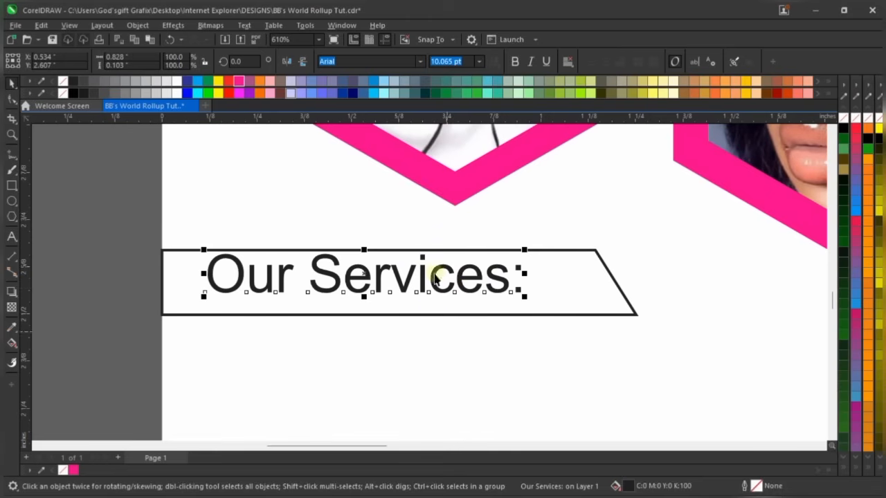
drag(436, 268, 454, 280)
click(620, 286)
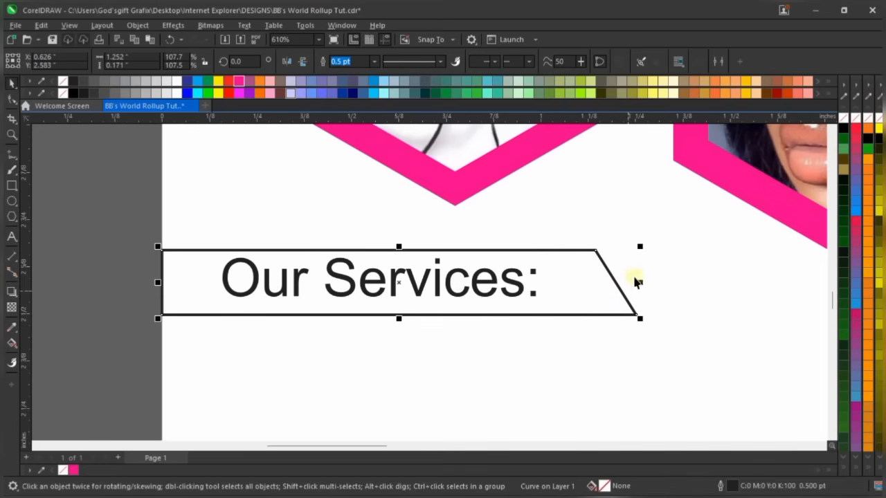
drag(640, 284, 607, 281)
scroll(370, 304, up, 2)
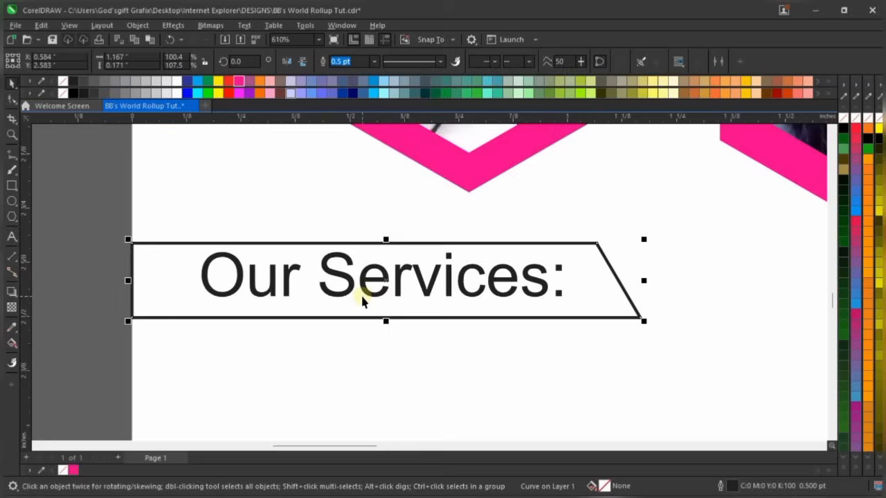
drag(398, 331, 396, 321)
scroll(396, 320, down, 2)
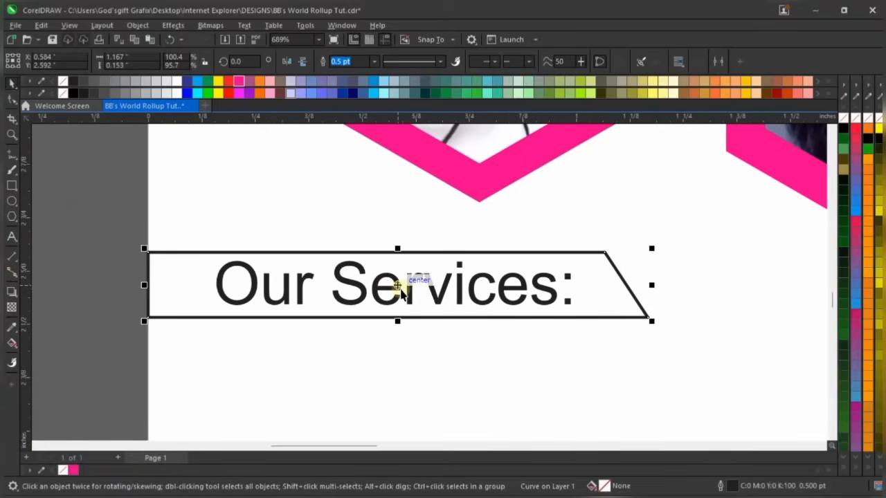
Set the 'Our Services:' heading in Montserrat ExtraBold and enter an 8.6 pt size
click(439, 289)
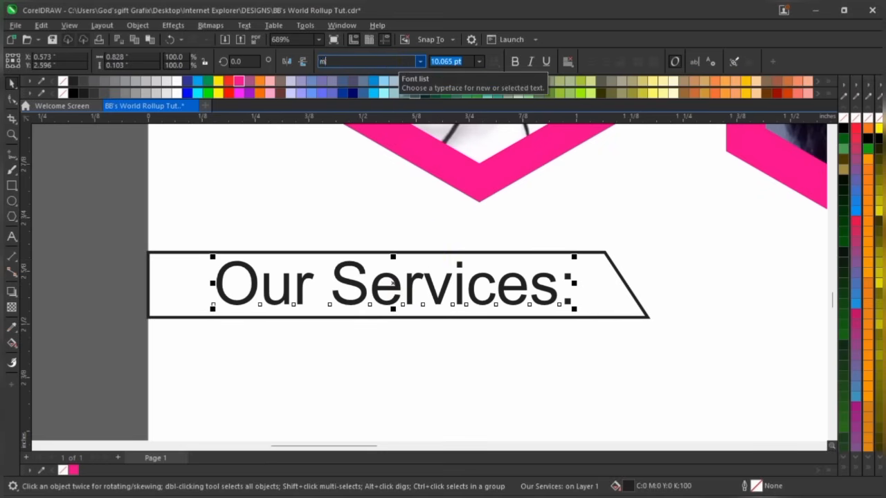
text(Montserrat)
key(Return)
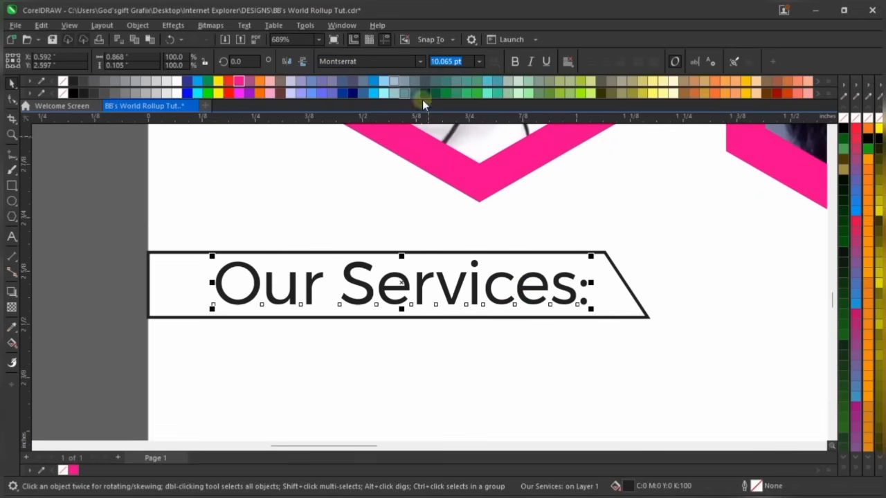
click(420, 61)
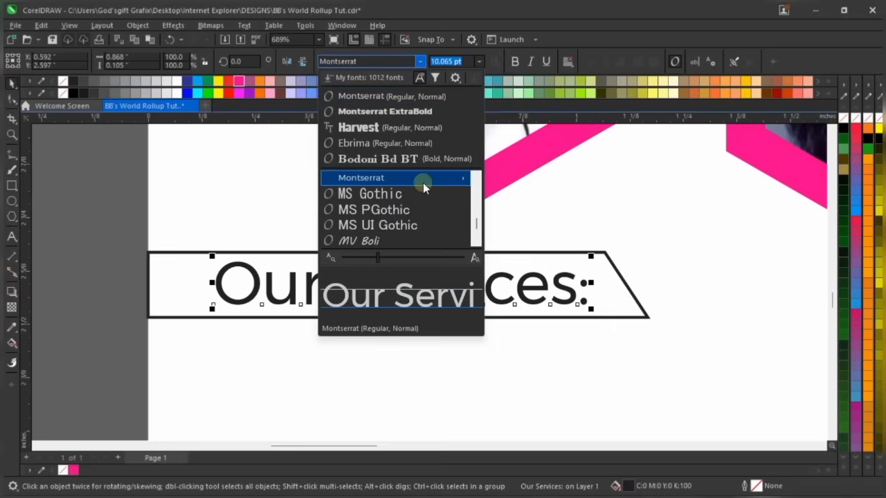
mouse_move(426, 183)
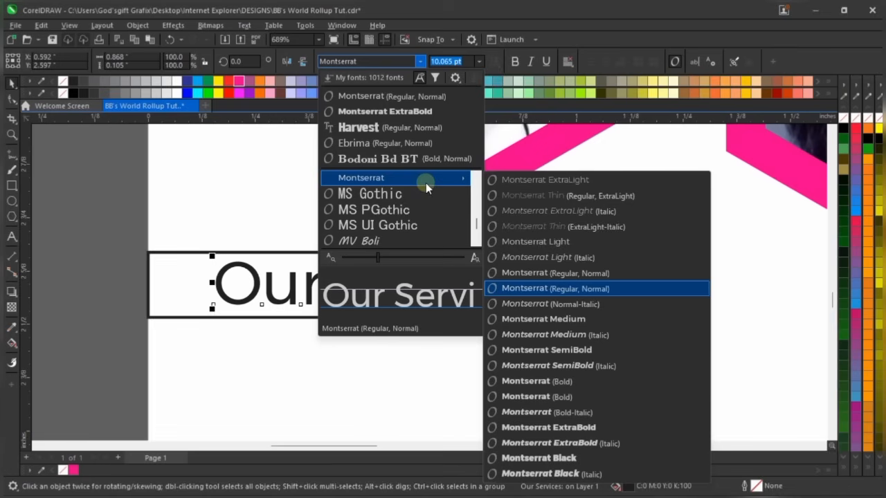
click(595, 425)
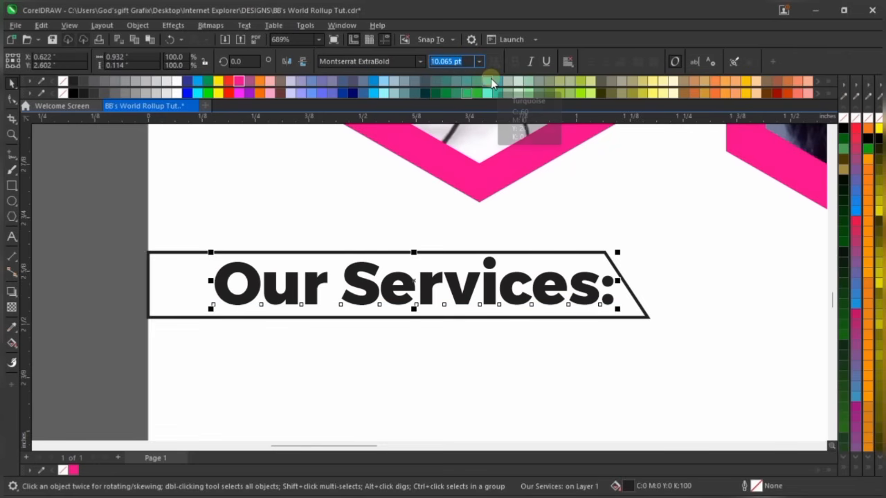
text(8)
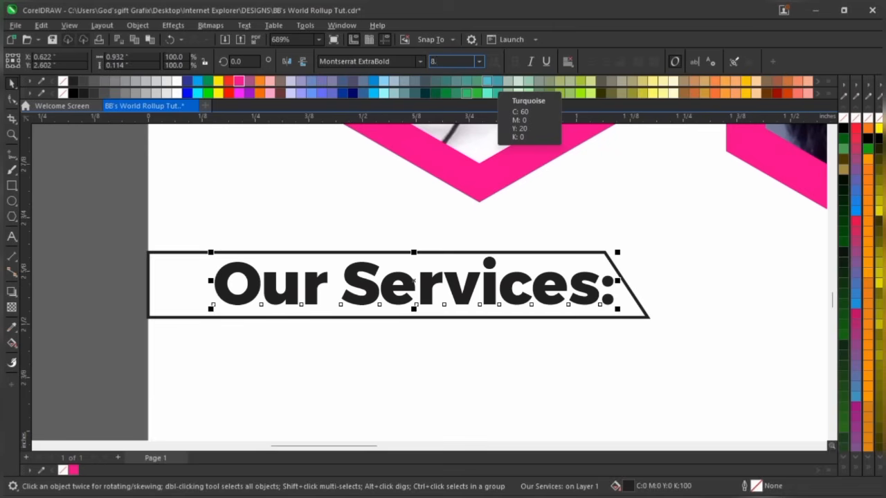
text(.6)
Apply the 8.6 pt size and narrow the tab so its slanted end sits just past the heading
key(Return)
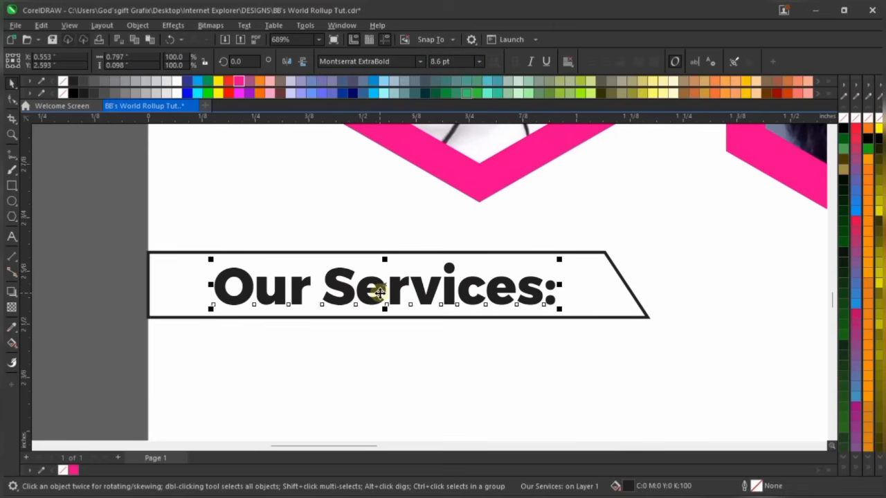
click(625, 287)
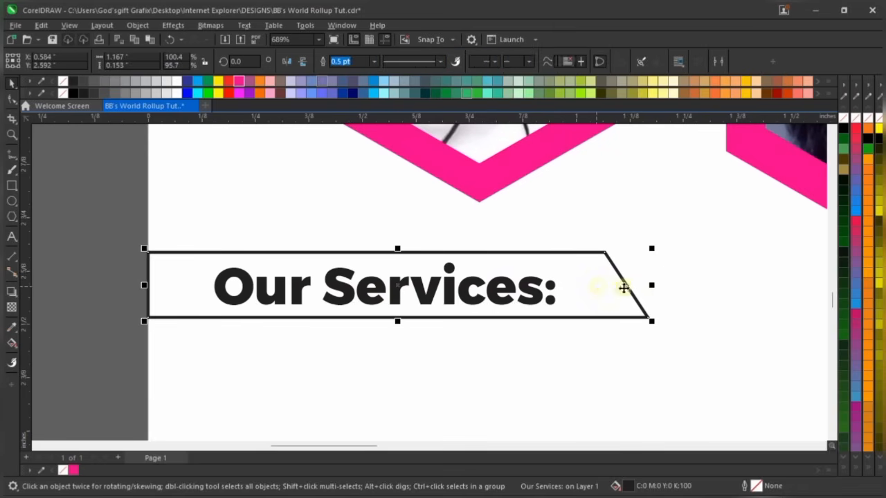
drag(645, 280, 605, 285)
click(502, 292)
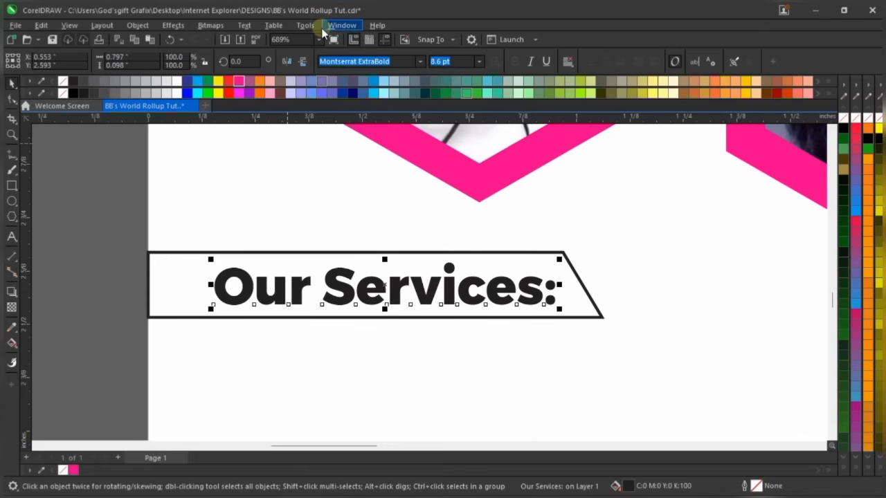
Change the heading to UPPERCASE so it reads 'OUR SERVICES:'
click(244, 25)
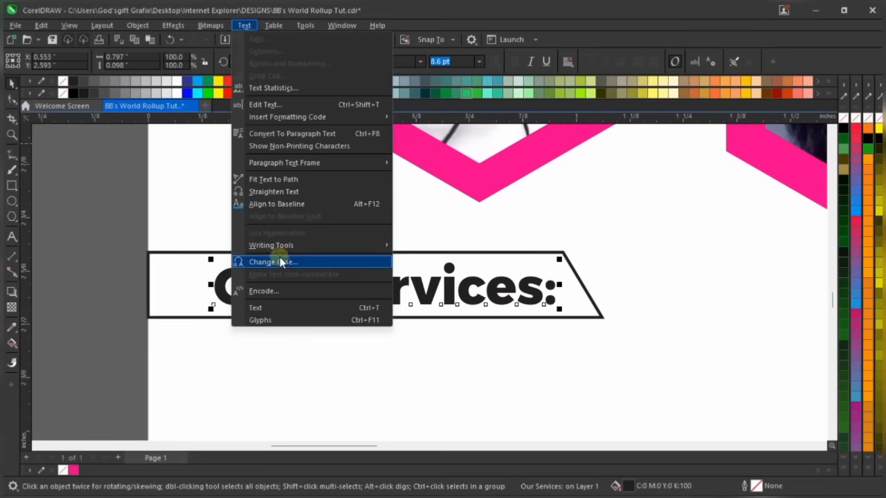
click(283, 264)
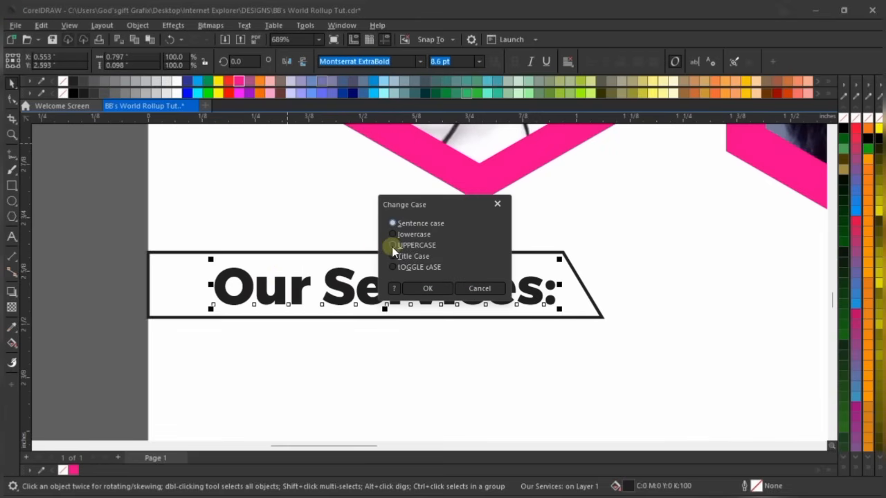
click(398, 246)
click(425, 289)
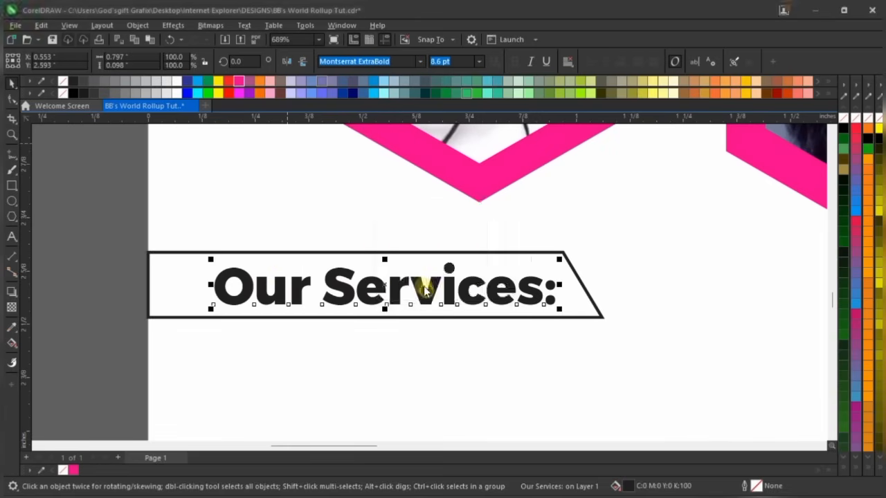
Stretch the angled banner right to about 1.216" so it fits the capitalised heading
scroll(371, 243, down, 2)
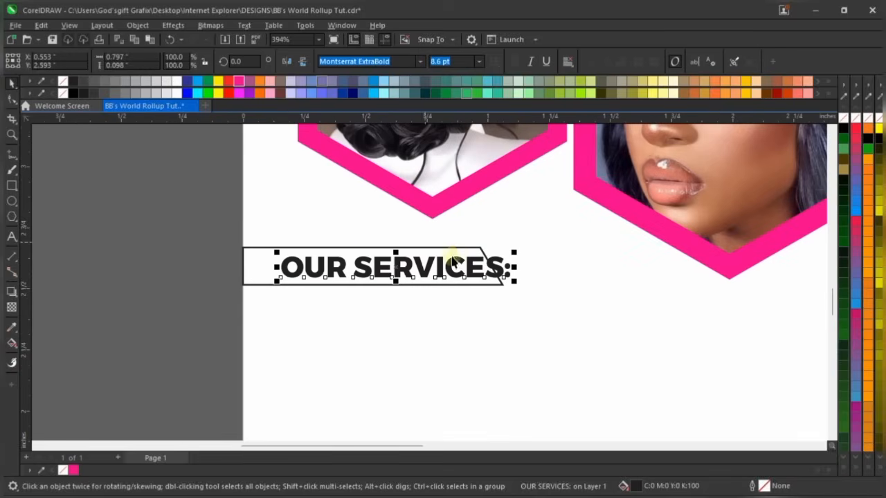
click(459, 254)
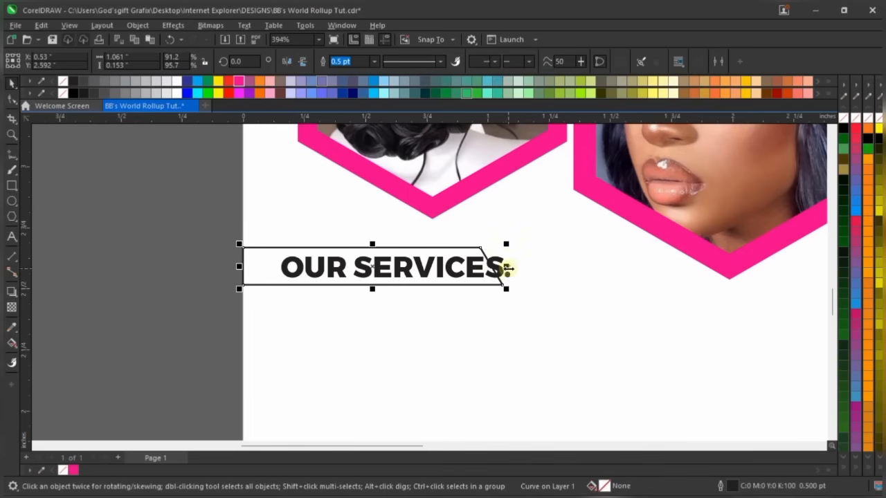
drag(508, 267, 546, 268)
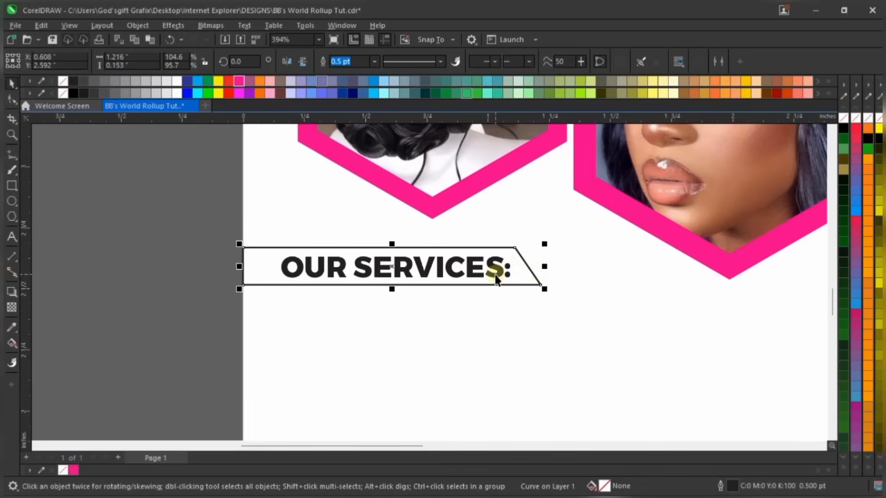
shift+click(475, 257)
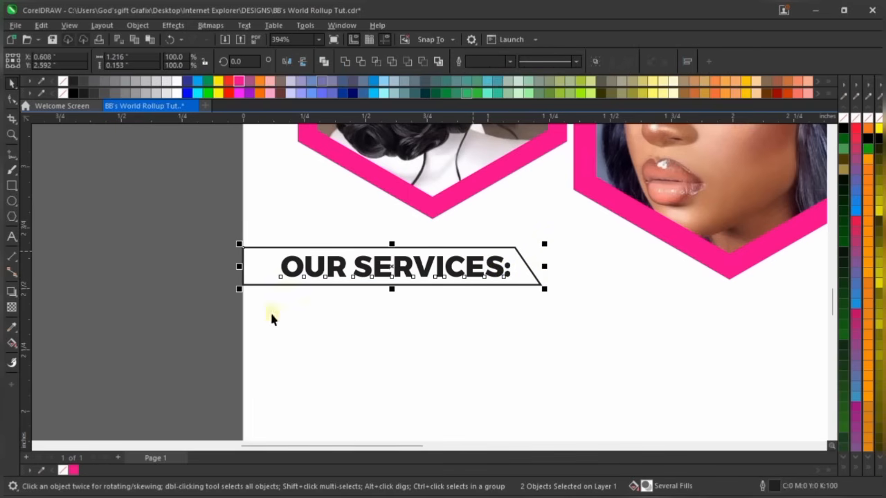
click(154, 311)
scroll(431, 301, down, 2)
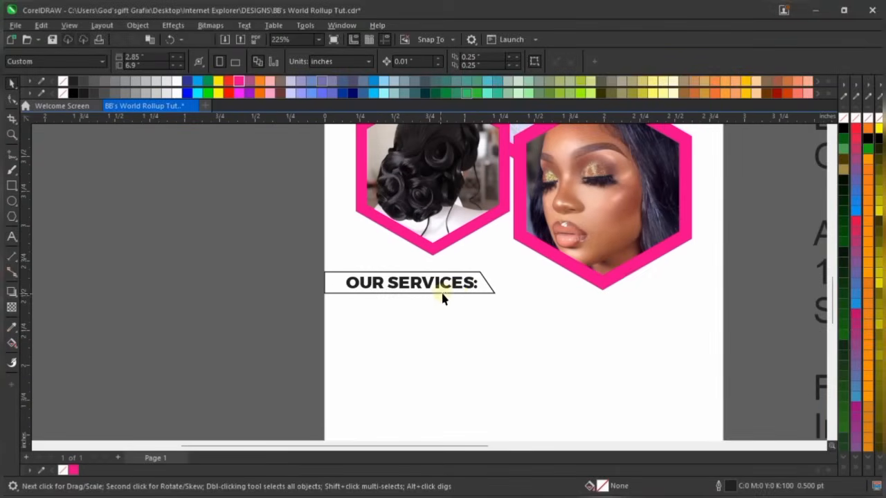
scroll(456, 289, up, 2)
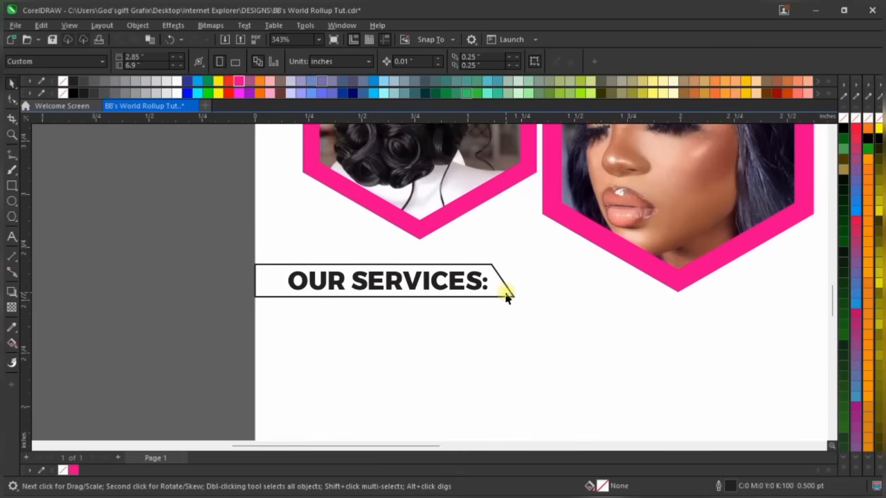
click(506, 296)
Fill the banner magenta and remove its black outline
click(67, 471)
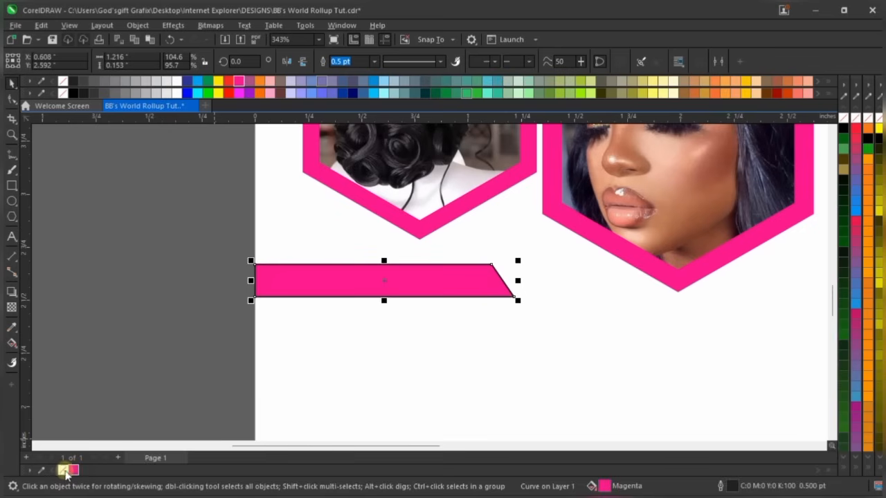
right_click(63, 471)
click(148, 337)
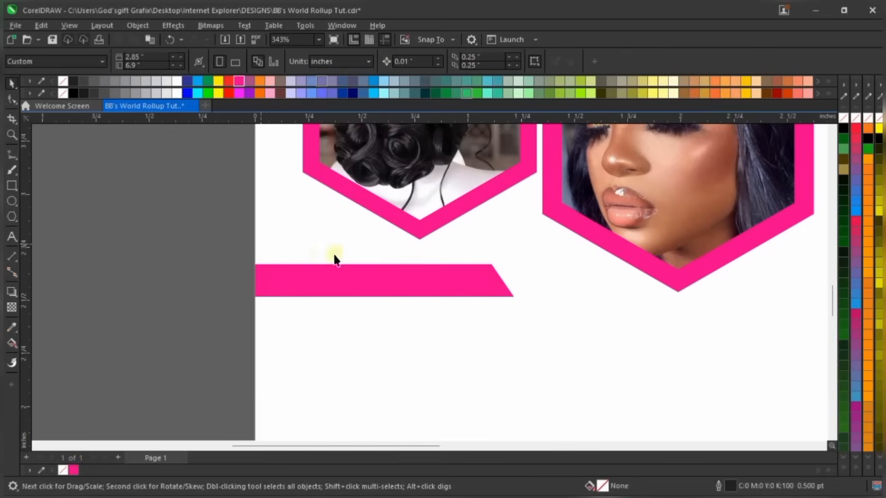
Bring the OUR SERVICES: heading in front of the banner and colour it white
scroll(504, 308, up, 1)
scroll(504, 308, up, 1)
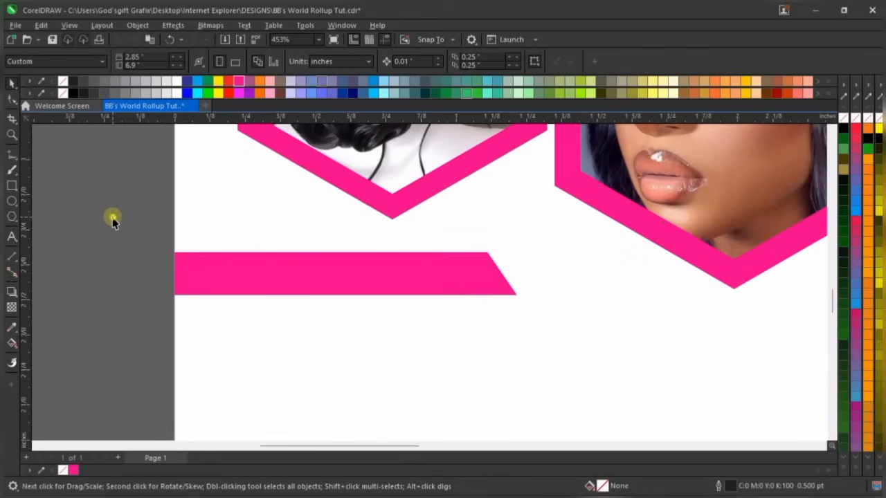
drag(113, 219, 351, 305)
drag(443, 324, 489, 337)
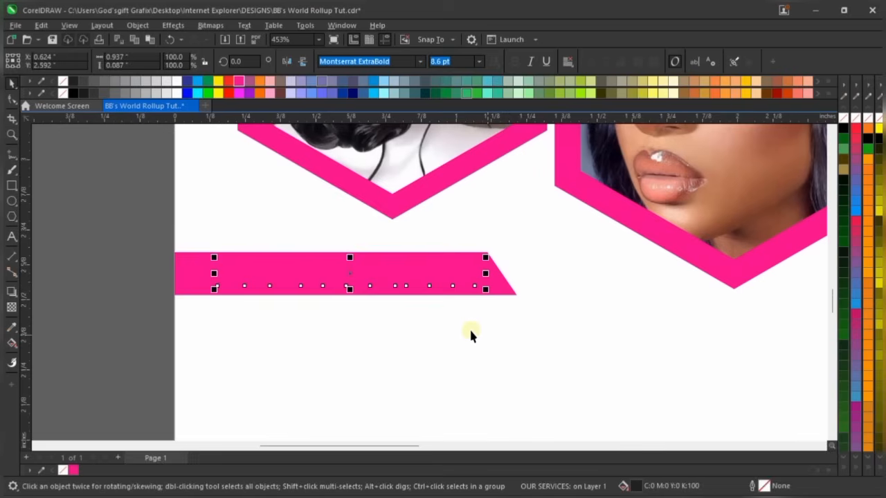
scroll(419, 236, up, 1)
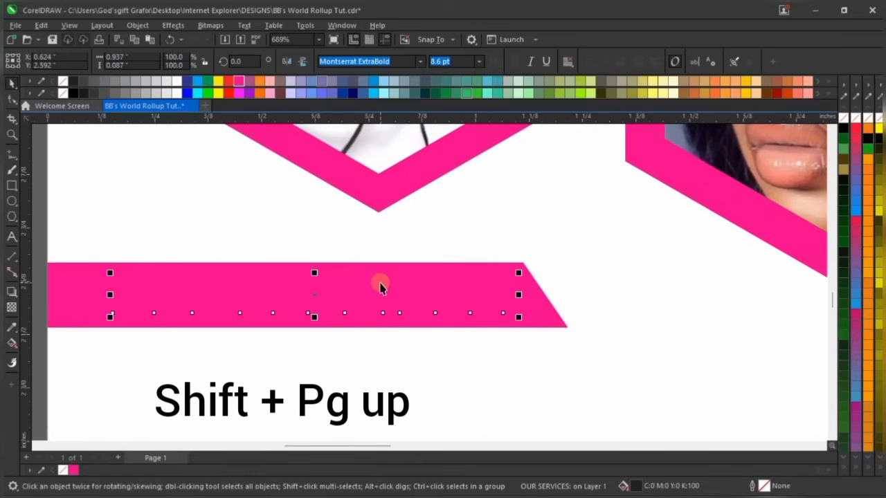
key(shift+Page_Up)
scroll(378, 282, down, 2)
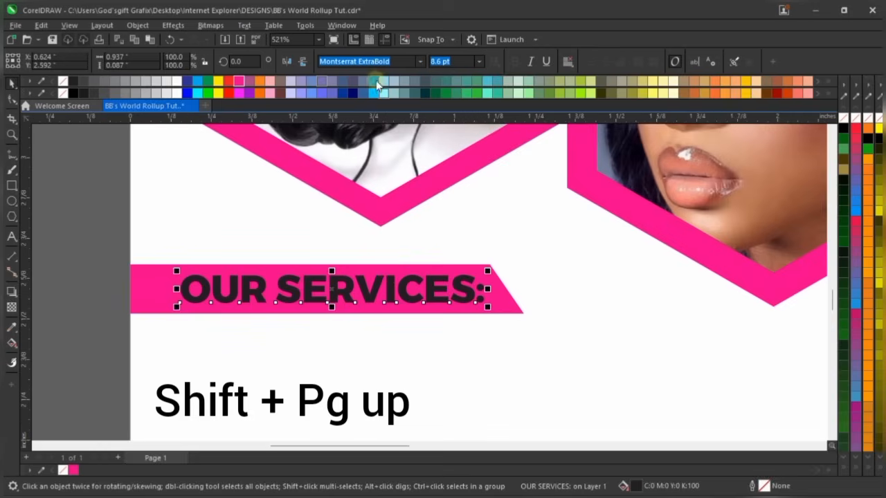
click(177, 82)
scroll(370, 220, down, 3)
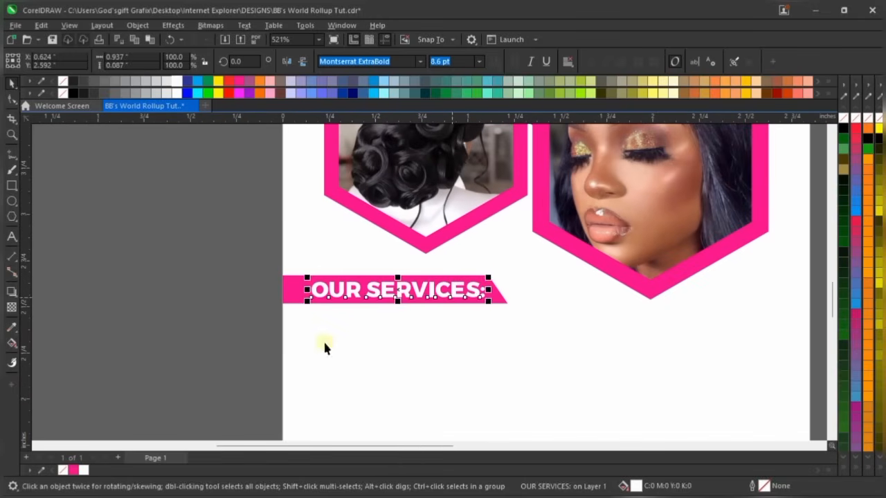
click(161, 335)
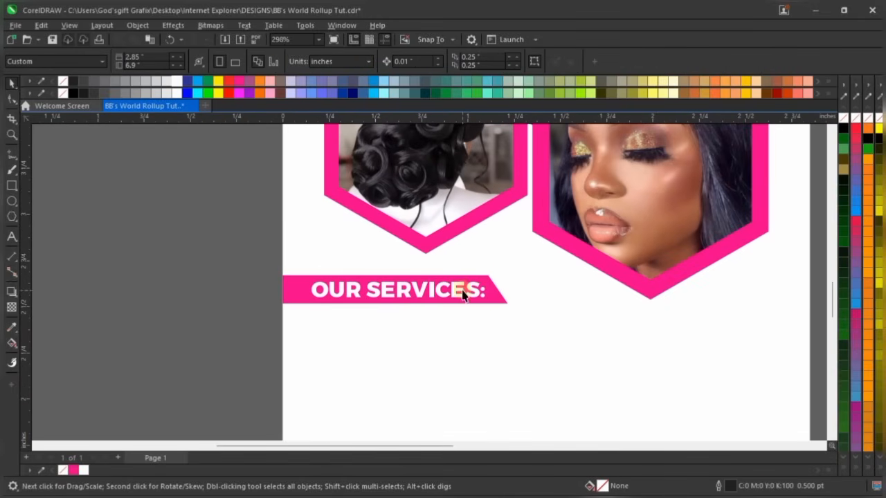
Left-align the OUR SERVICES: heading with the pink hexagon frame
scroll(299, 241, down, 3)
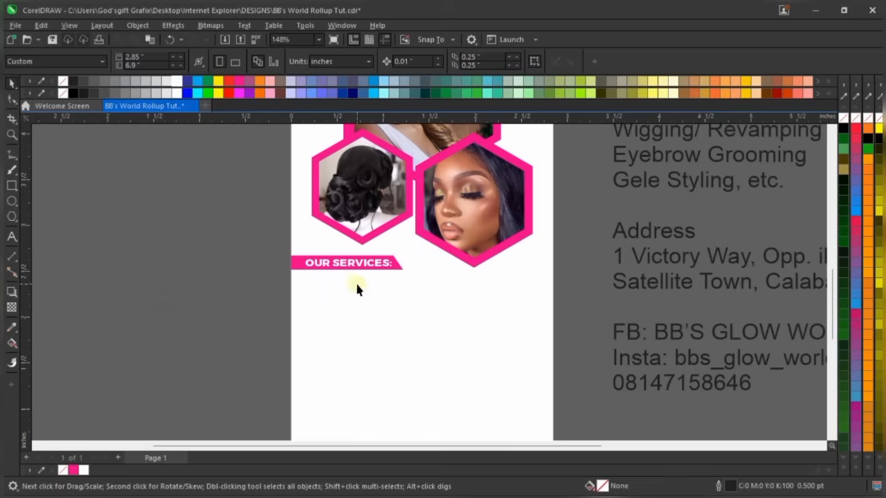
scroll(310, 262, up, 1)
scroll(311, 262, up, 2)
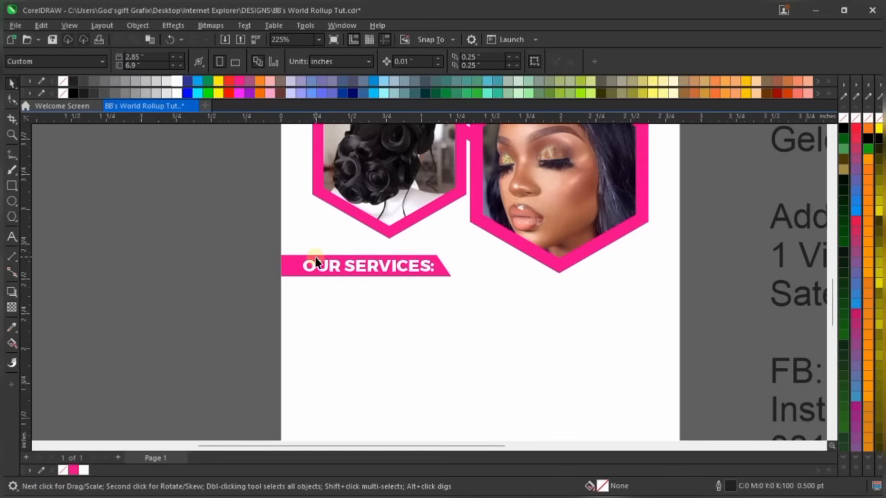
scroll(316, 263, up, 1)
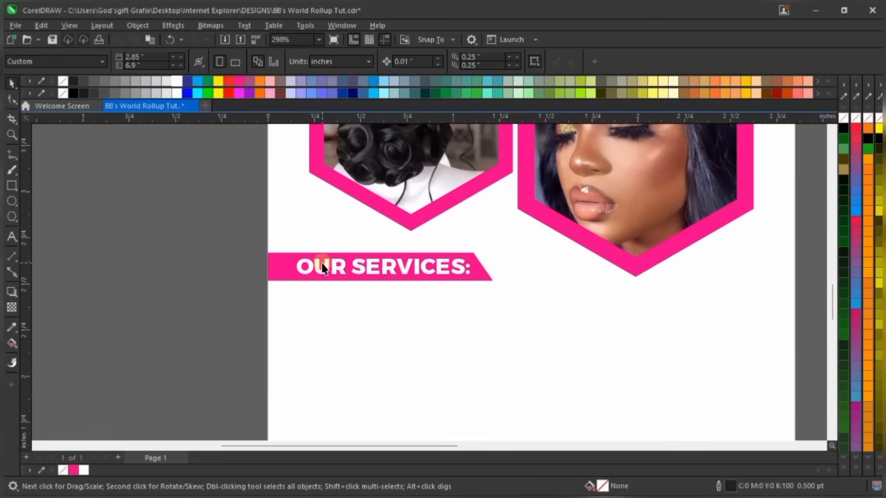
click(491, 272)
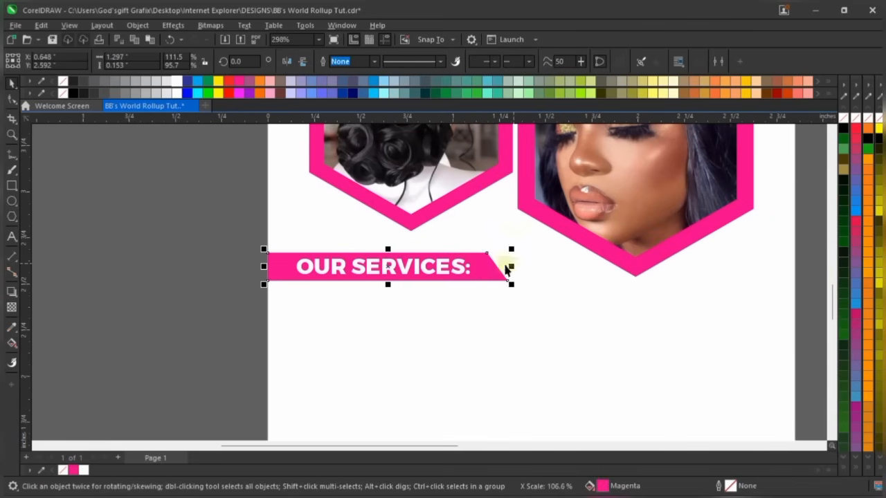
click(421, 267)
scroll(305, 169, down, 3)
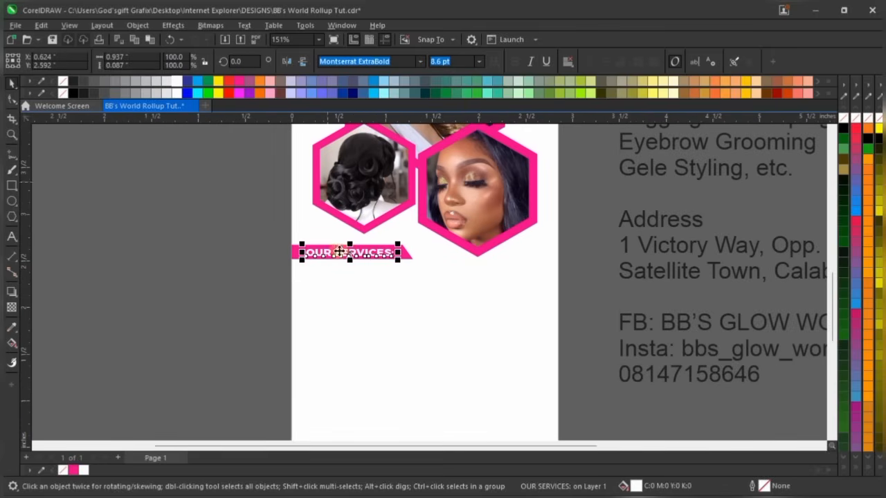
scroll(282, 246, up, 4)
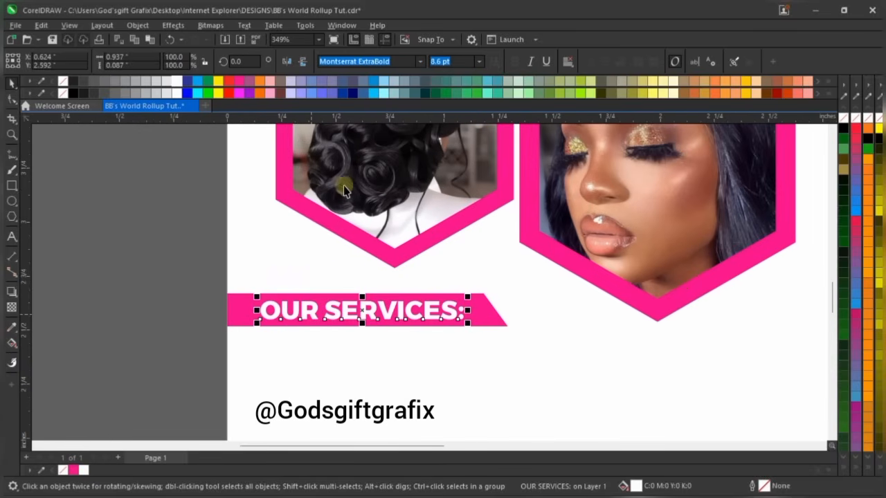
shift+click(289, 204)
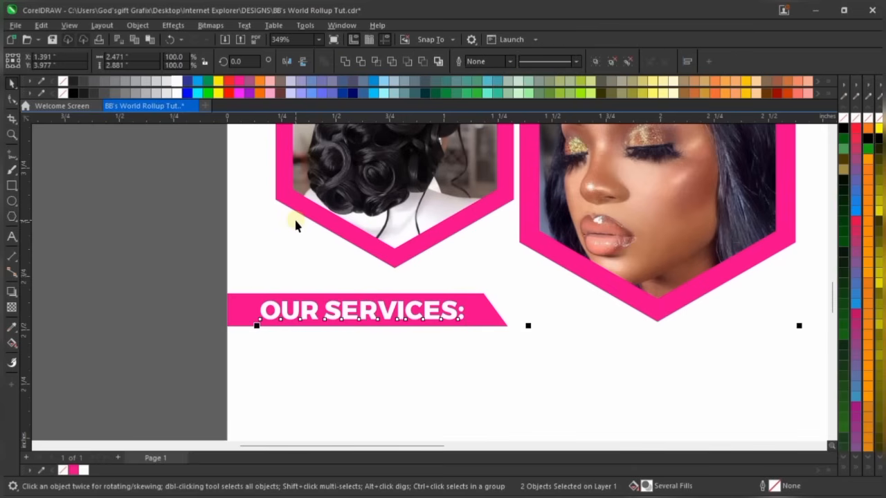
key(l)
click(177, 329)
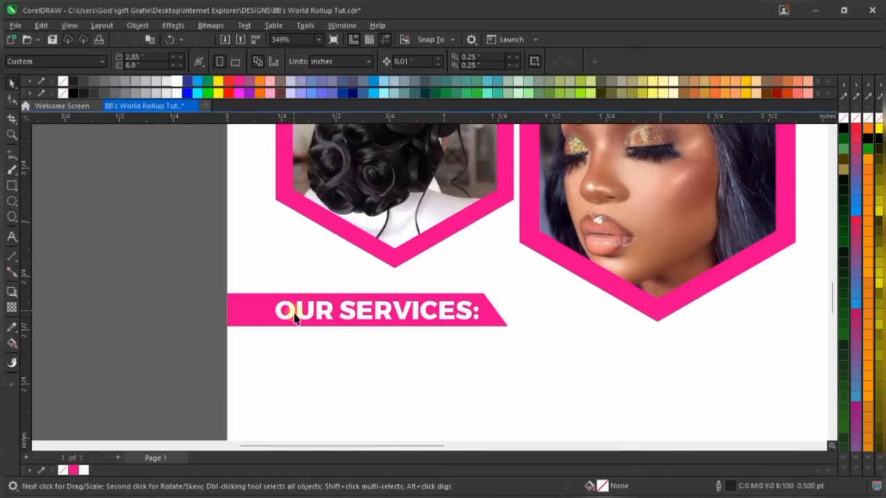
Nudge the banner's bottom-right node left to slant its right end
click(495, 315)
key(F10)
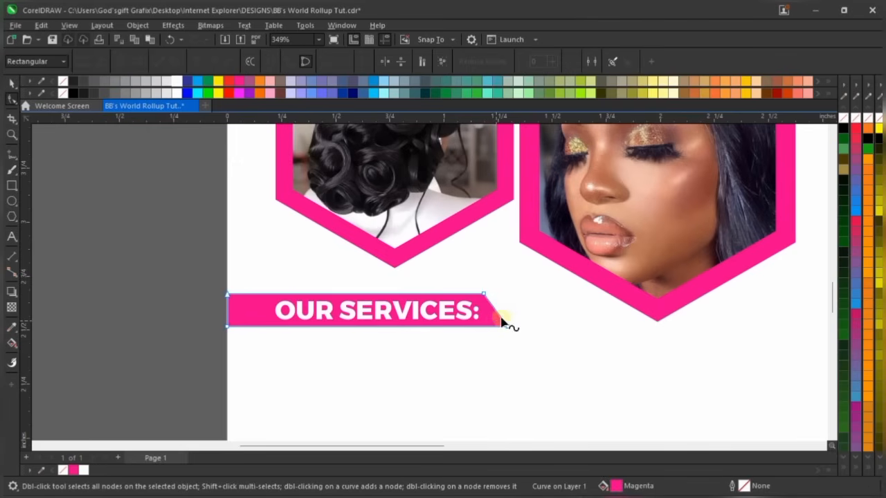
scroll(518, 336, up, 2)
key(Left)
key(Left)
key(Left)
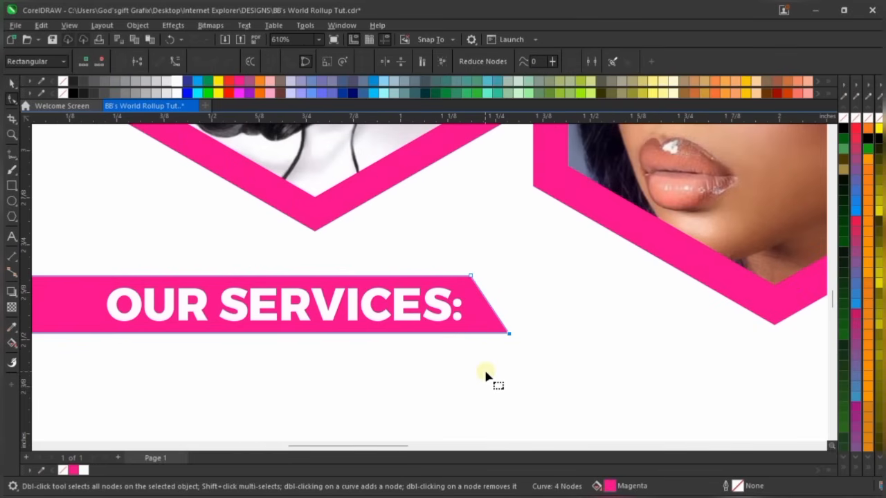
key(space)
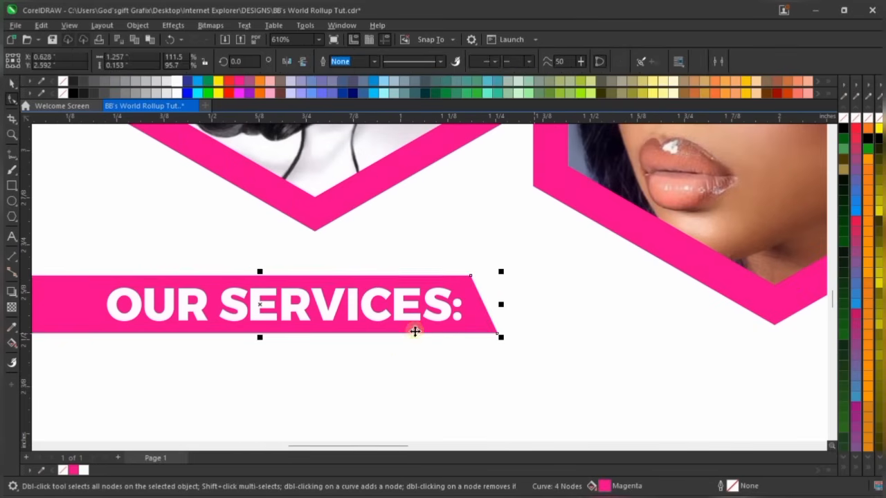
scroll(377, 325, down, 3)
click(104, 317)
scroll(179, 288, down, 5)
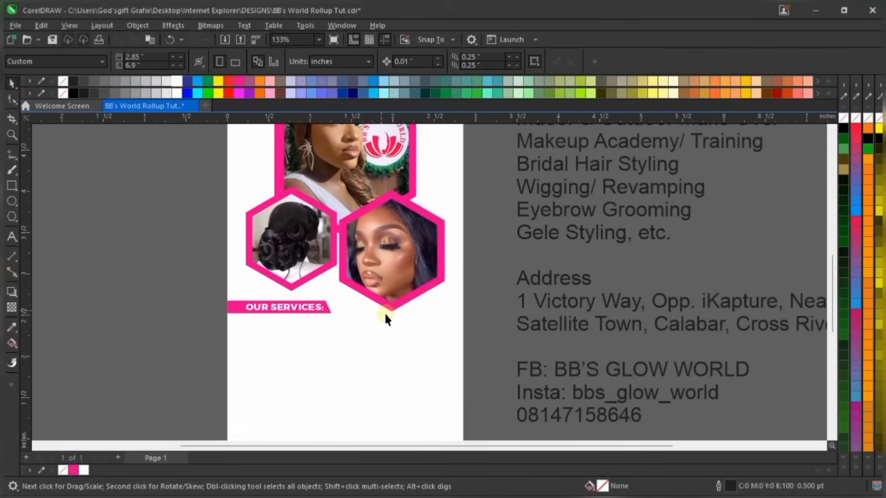
Move all nine service lines onto the page's lower left
scroll(484, 236, down, 3)
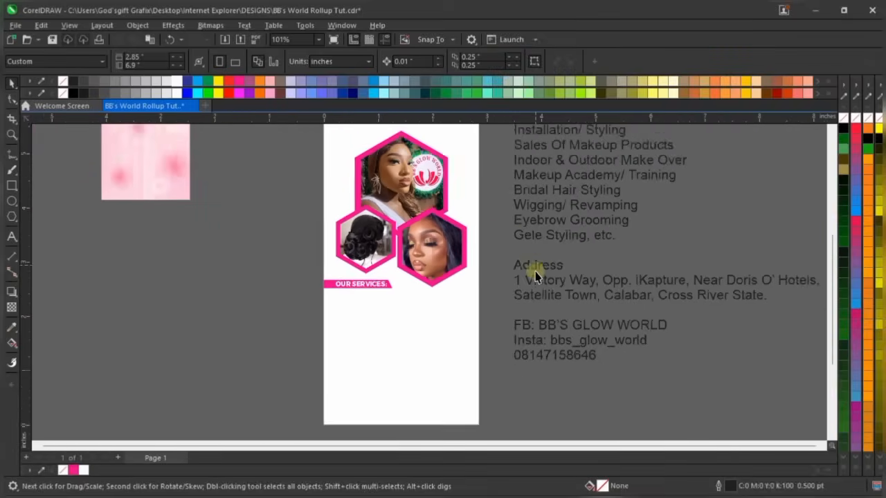
scroll(675, 152, up, 1)
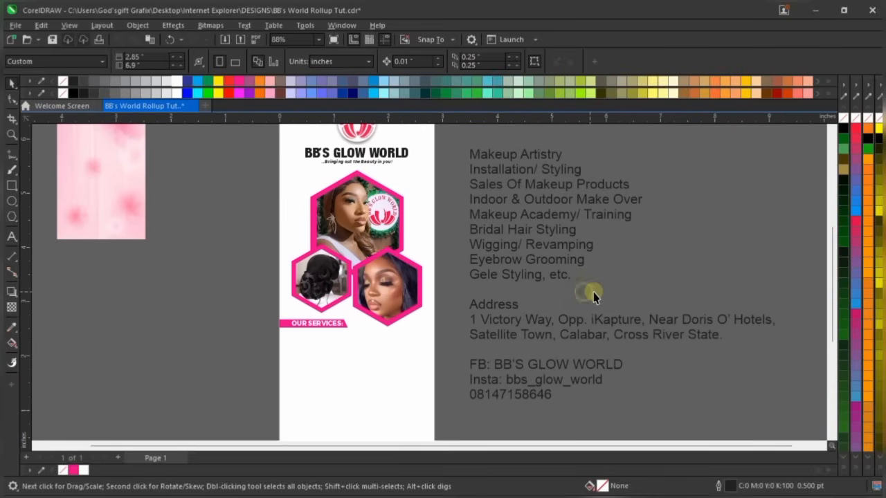
drag(597, 293, 453, 162)
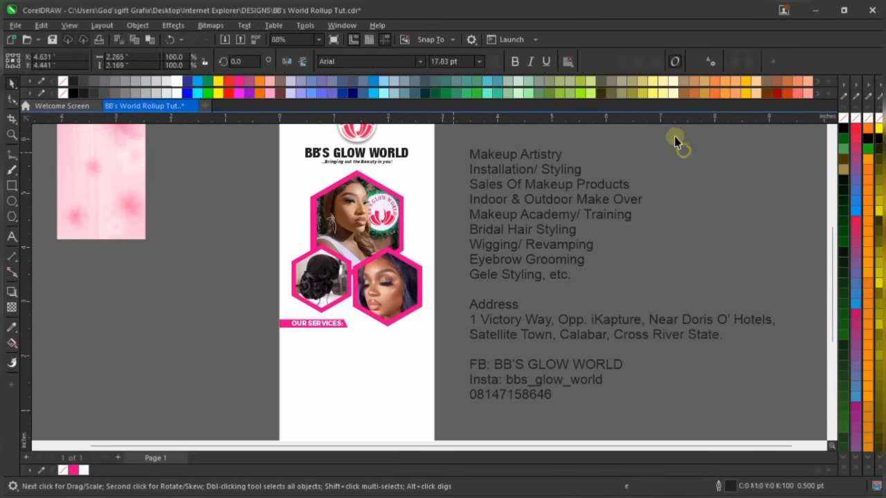
drag(677, 139, 457, 297)
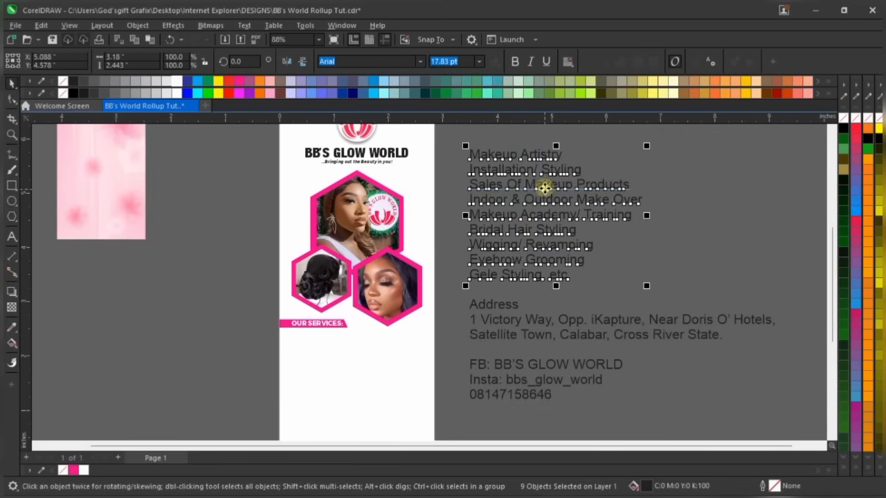
drag(546, 188, 367, 378)
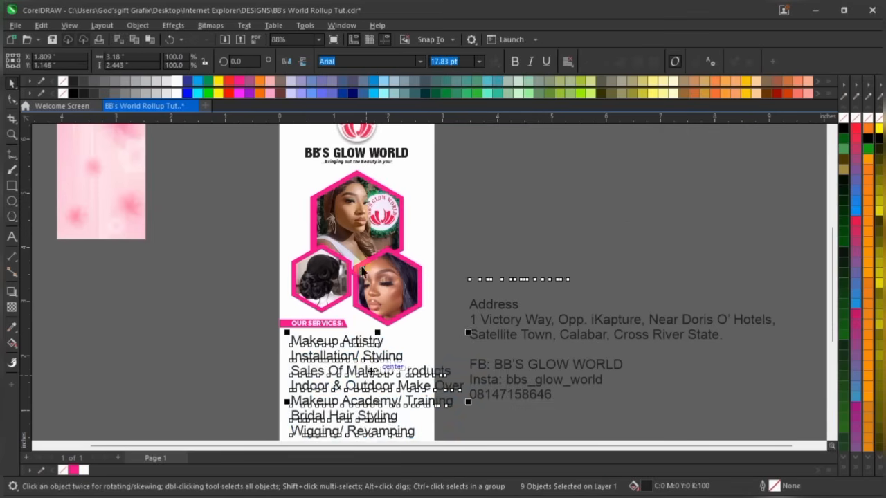
scroll(387, 384, down, 1)
scroll(391, 388, up, 1)
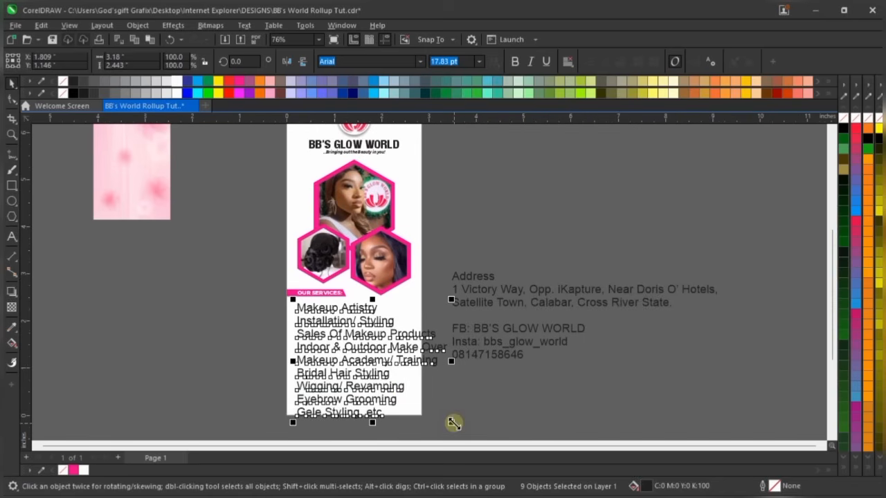
Scale the services list to about 90% (11.82 pt) and place it under the banner
drag(453, 423, 433, 390)
scroll(337, 317, up, 3)
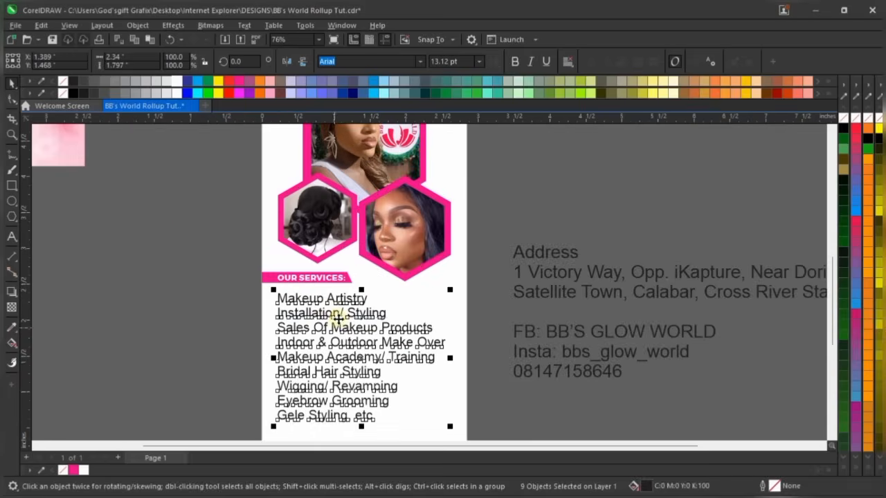
scroll(337, 315, up, 2)
drag(346, 302, 356, 293)
scroll(369, 268, down, 1)
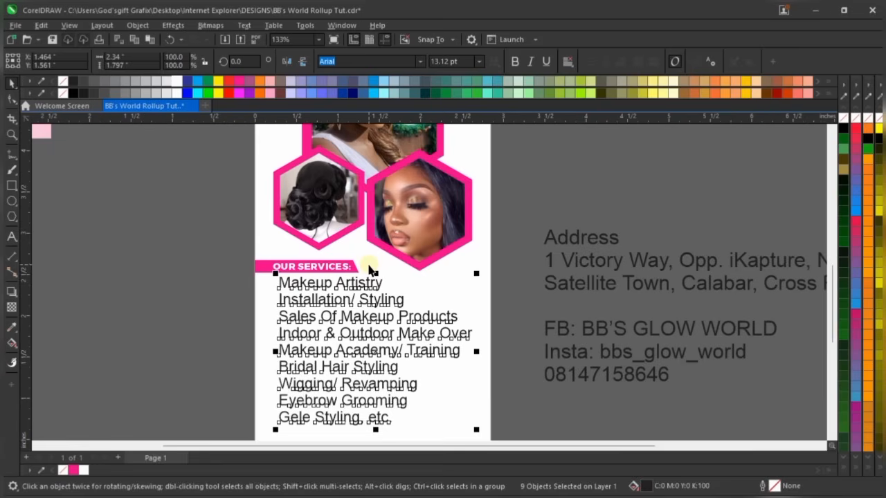
scroll(369, 269, down, 1)
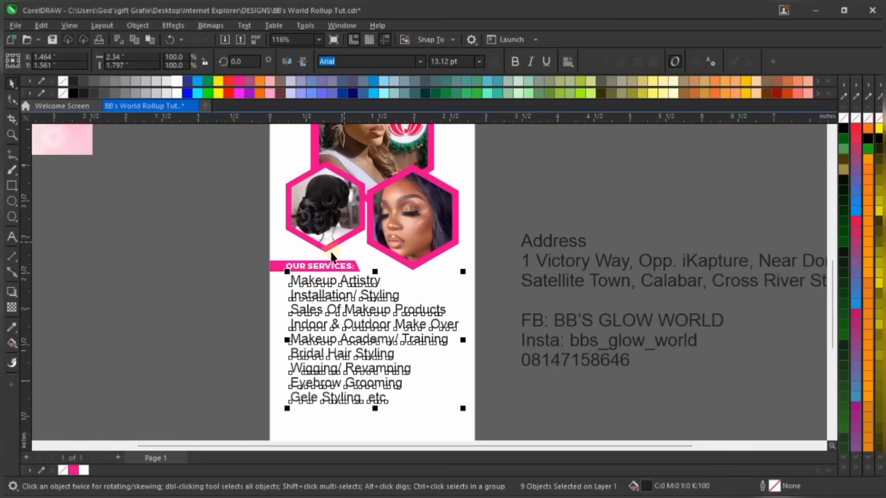
scroll(358, 390, up, 1)
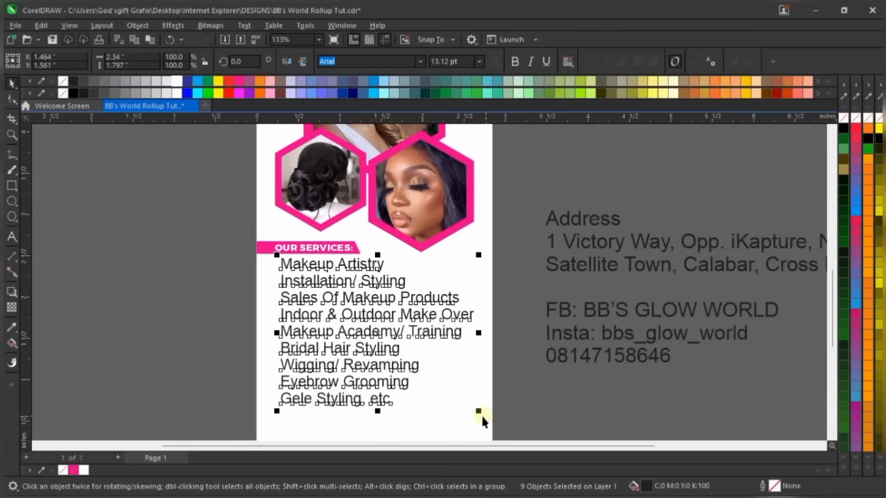
drag(481, 410, 462, 397)
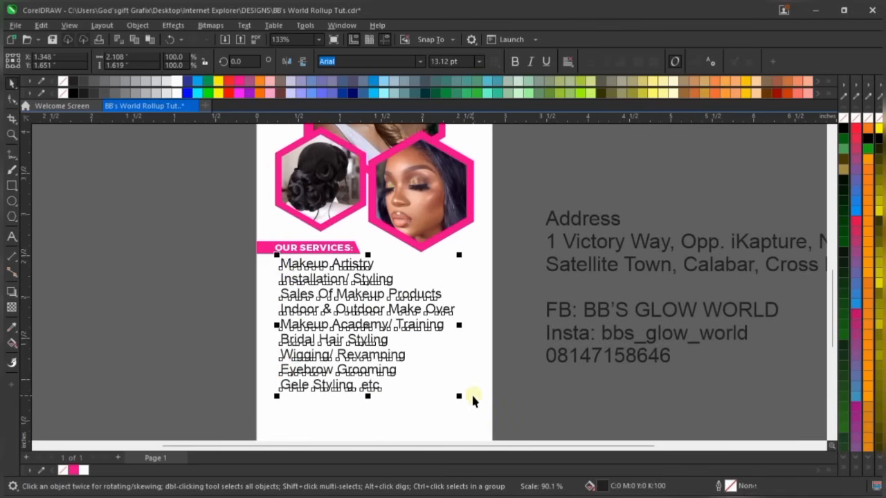
scroll(294, 267, up, 5)
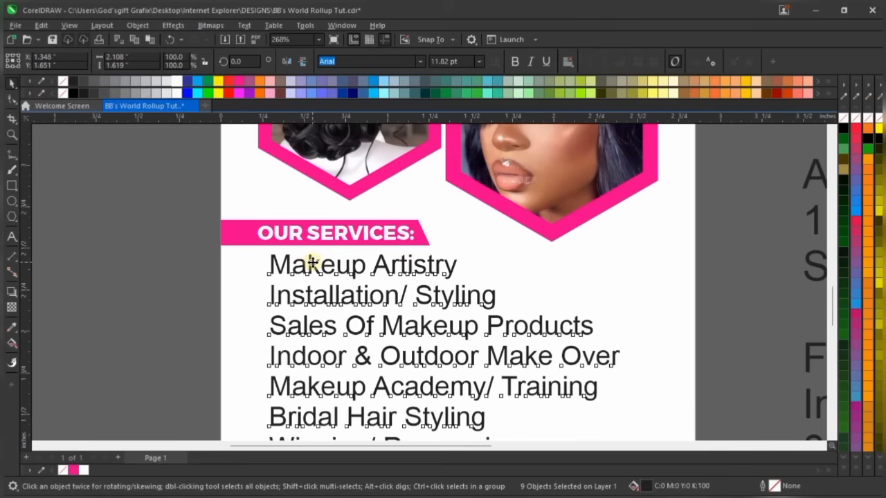
Set all nine service lines in Montserrat (Bold) instead of Arial
drag(313, 262, 315, 262)
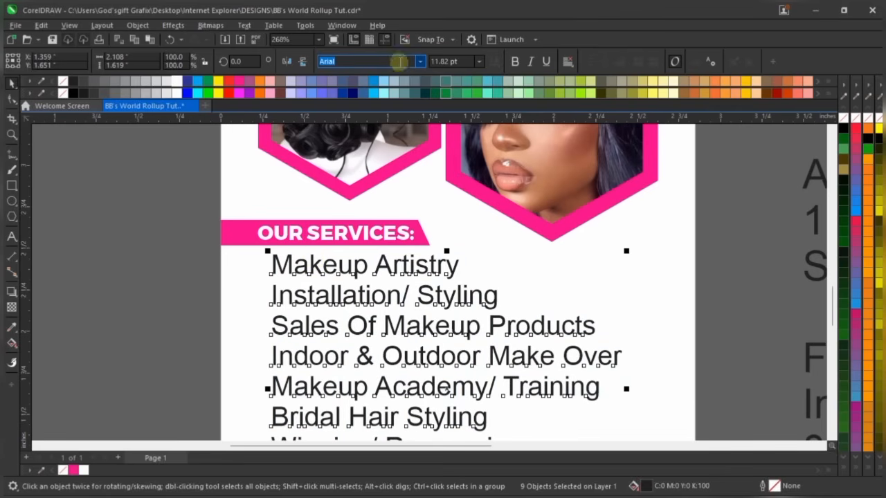
text(Montserrat)
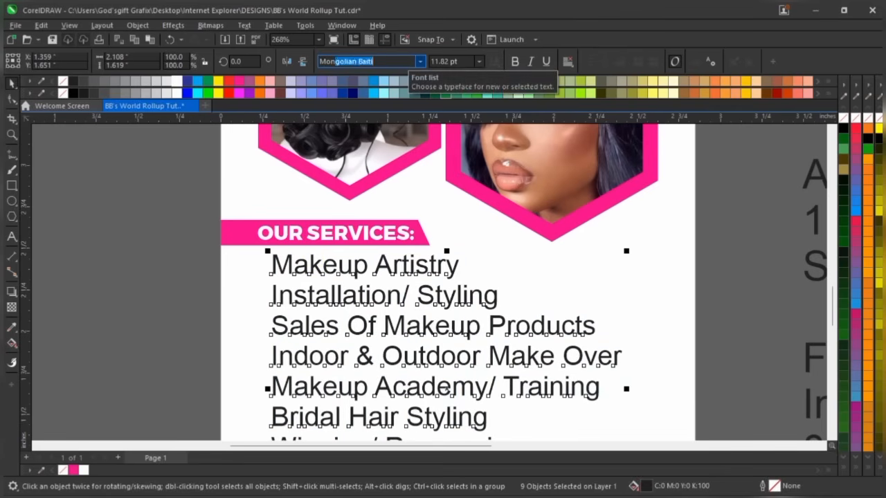
key(Return)
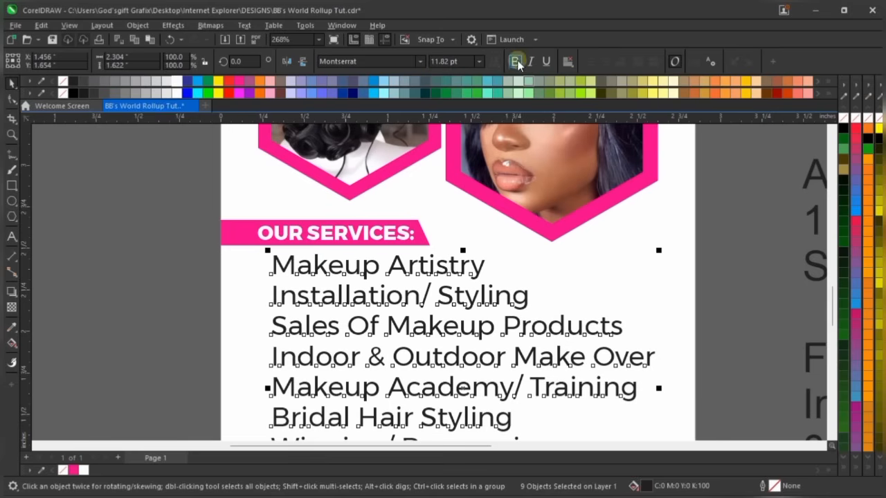
click(419, 61)
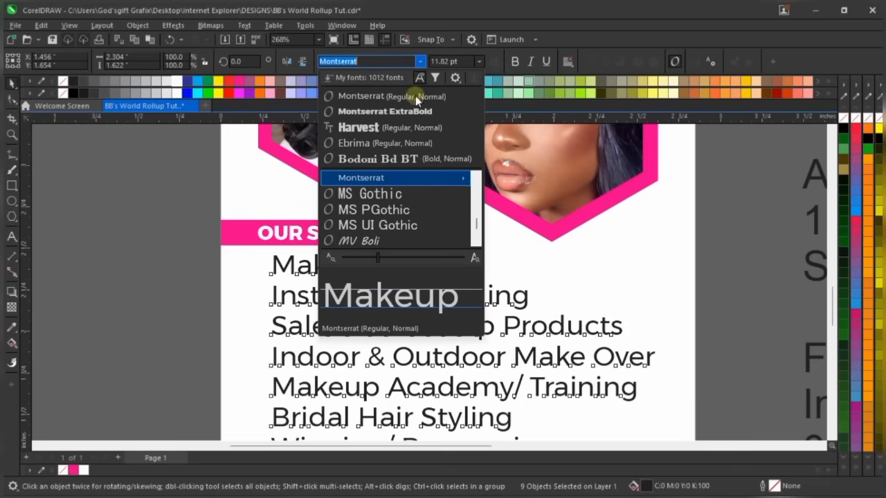
mouse_move(425, 180)
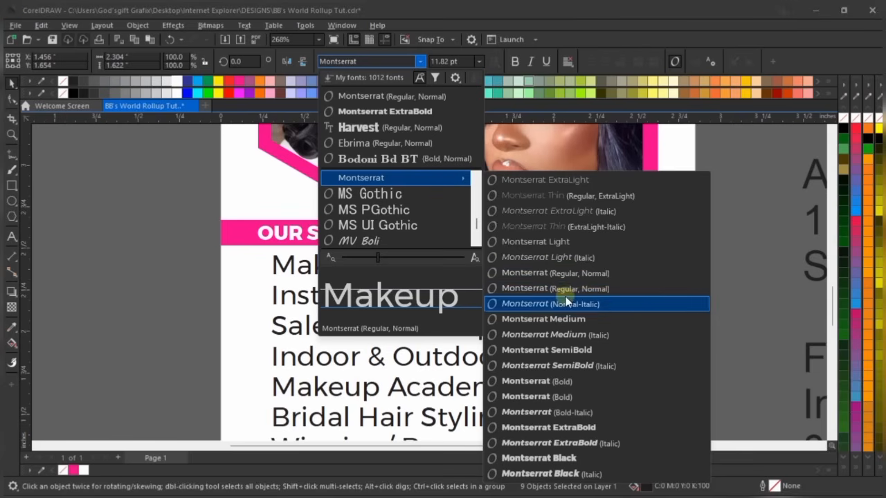
click(591, 381)
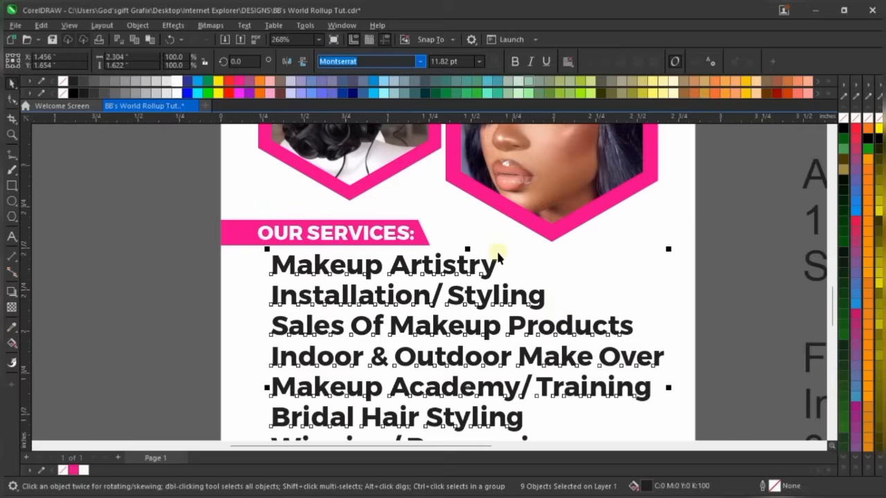
scroll(497, 249, down, 2)
scroll(514, 265, down, 2)
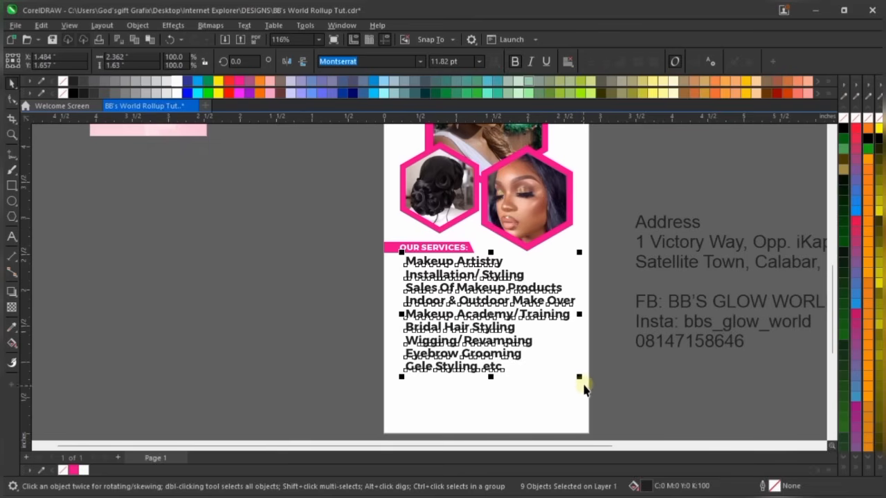
Shrink the bold services list to fit the page and nudge it slightly right
drag(580, 380, 552, 360)
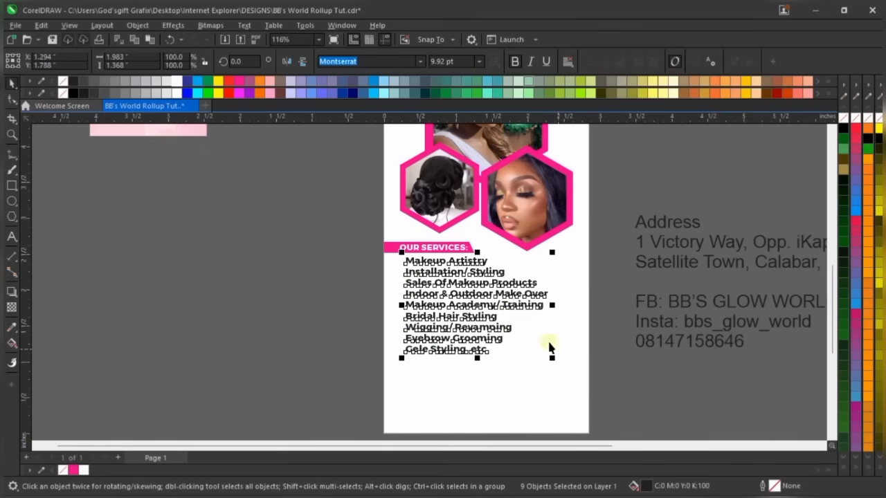
scroll(481, 305, up, 2)
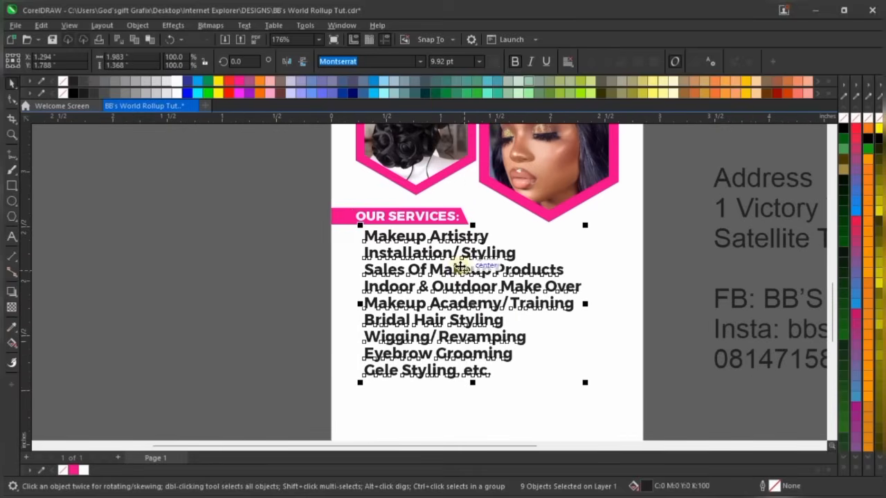
scroll(477, 227, up, 1)
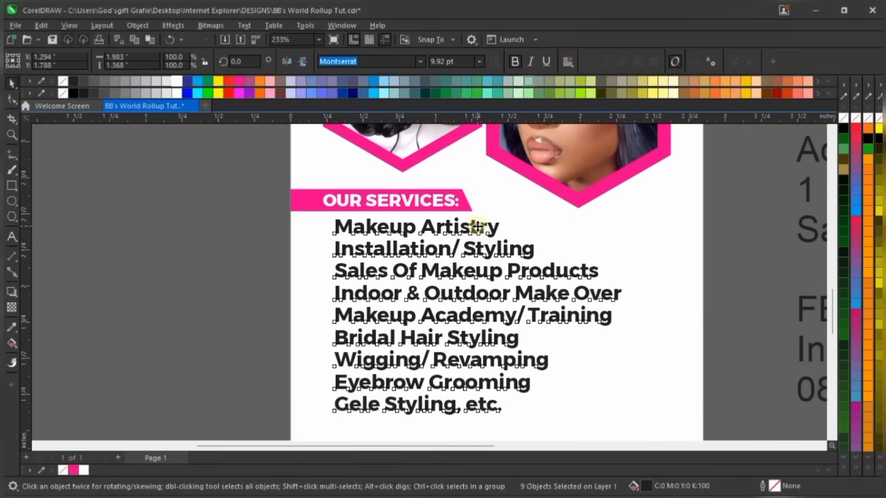
drag(479, 227, 481, 228)
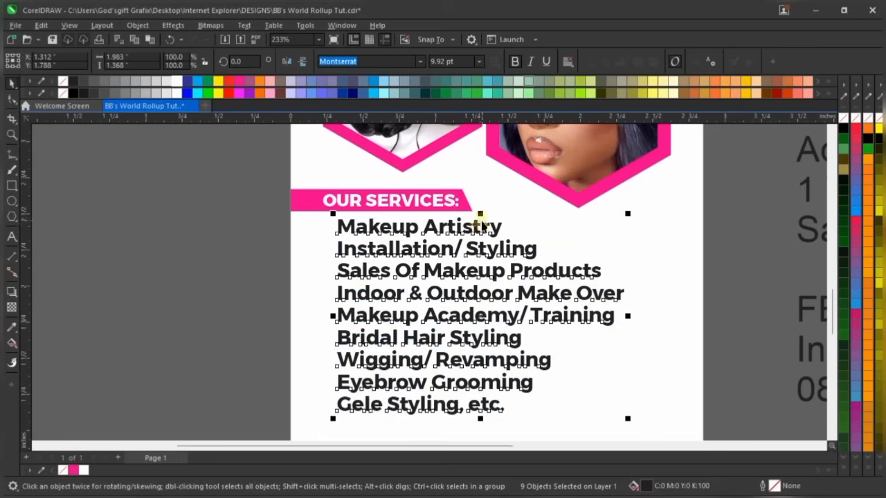
scroll(482, 227, down, 2)
key(Right)
key(Right)
key(Right)
key(Right)
key(Right)
key(Right)
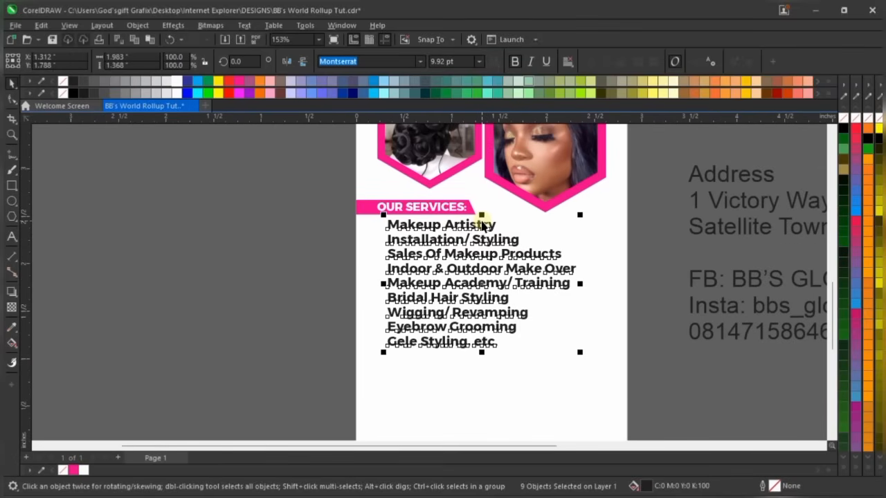
key(Right)
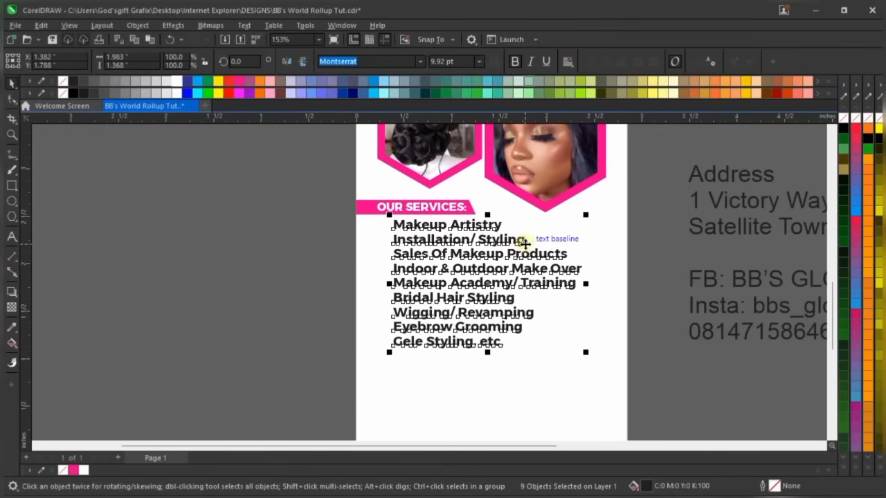
Set the services list to 8.7 pt, then scale it up slightly to about 9 pt
click(463, 61)
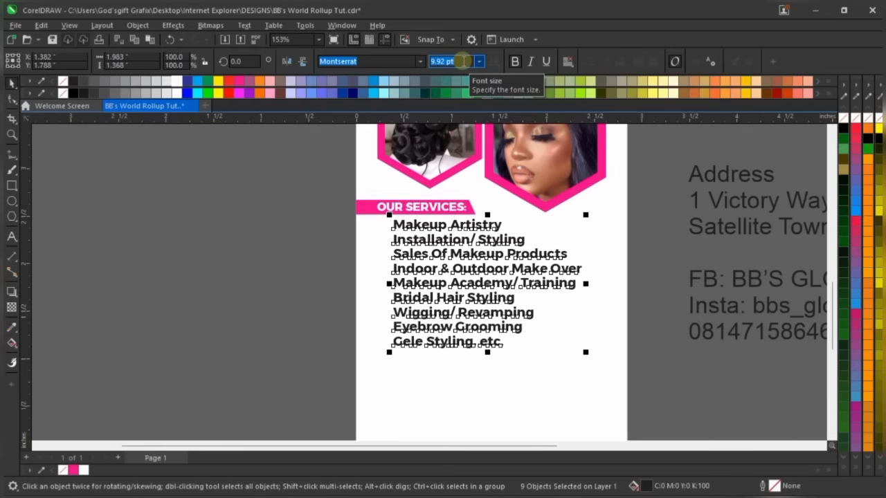
text(8)
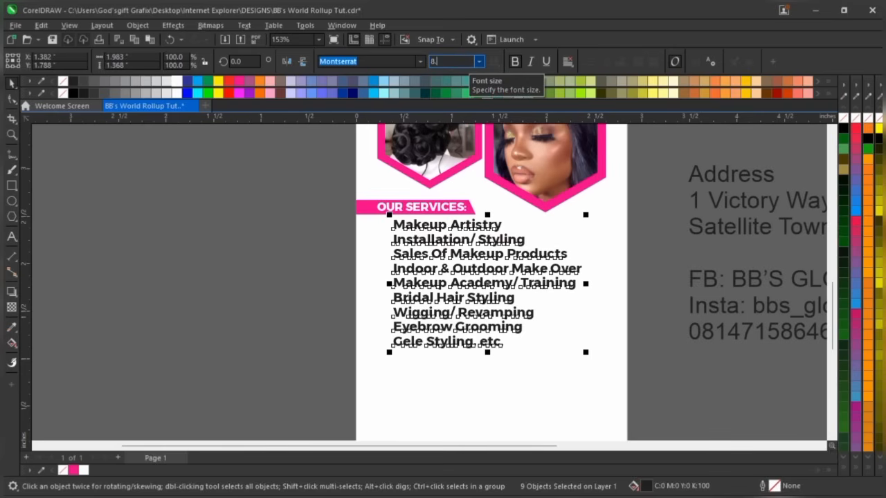
text(.7)
key(Return)
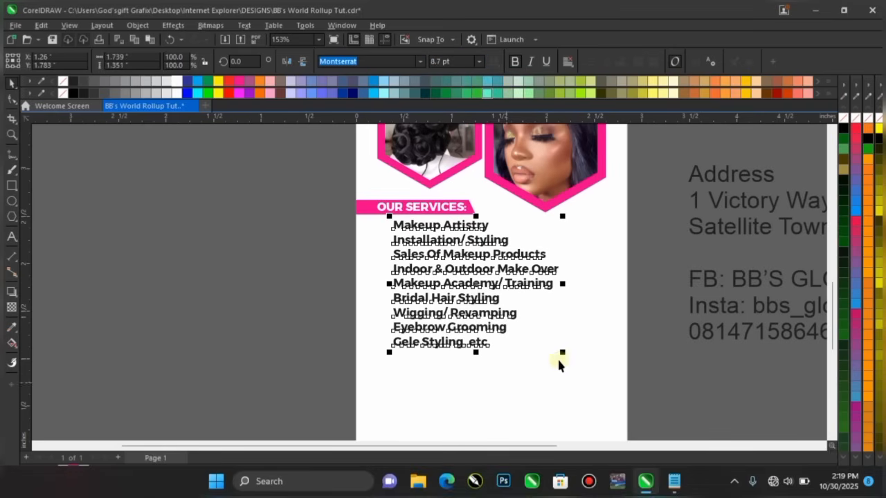
drag(565, 356, 573, 360)
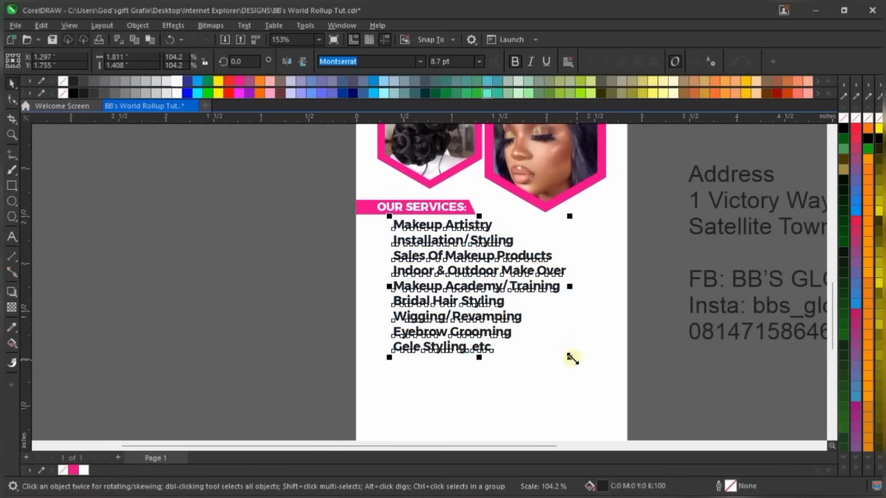
click(643, 254)
scroll(459, 333, down, 3)
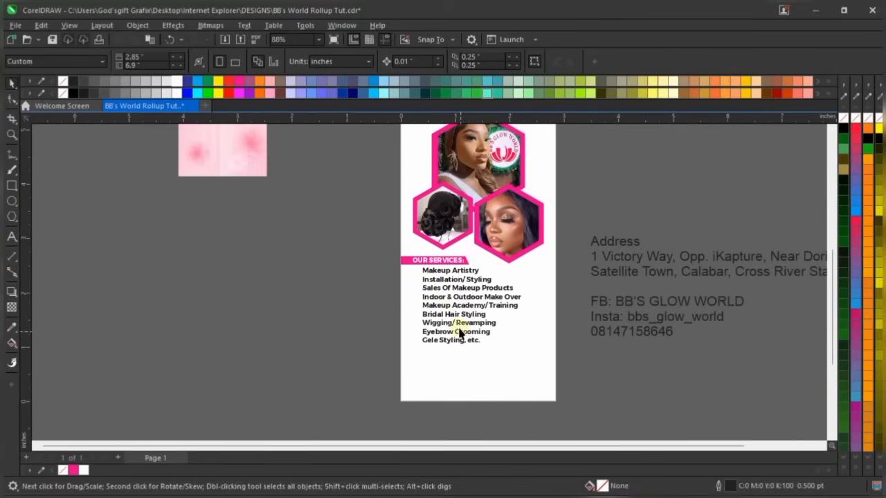
scroll(448, 301, up, 2)
scroll(405, 257, up, 3)
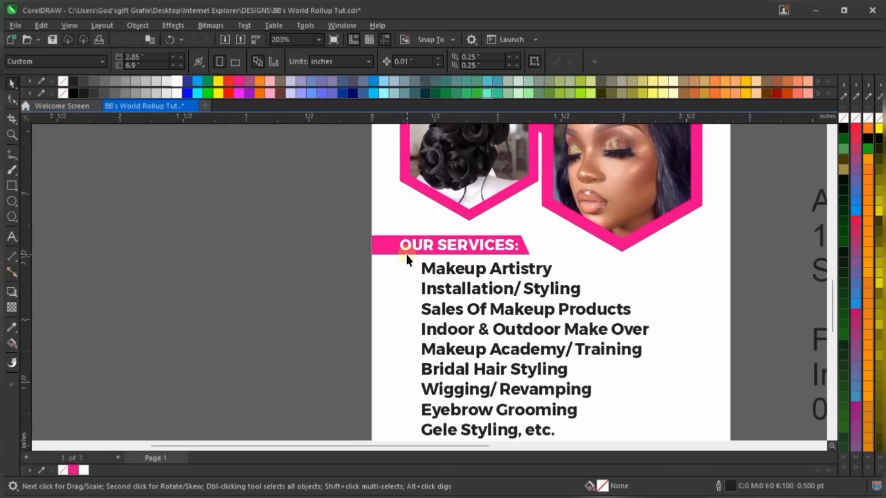
scroll(442, 262, up, 2)
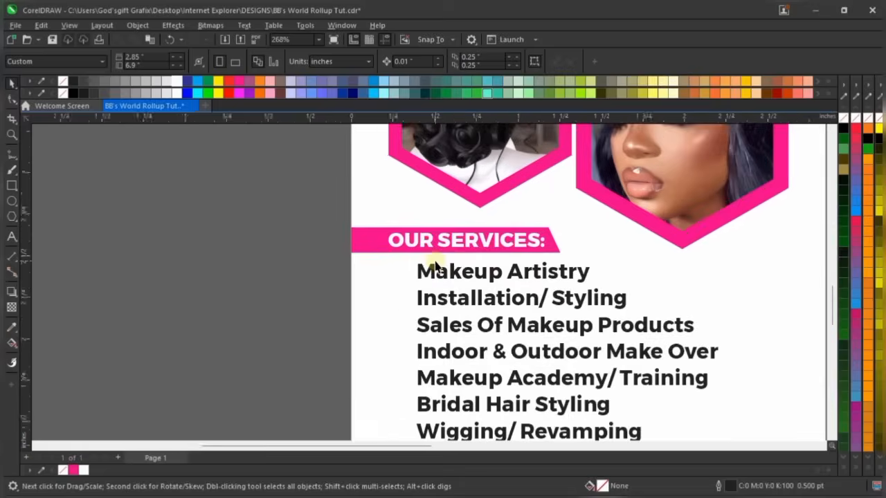
scroll(414, 289, up, 2)
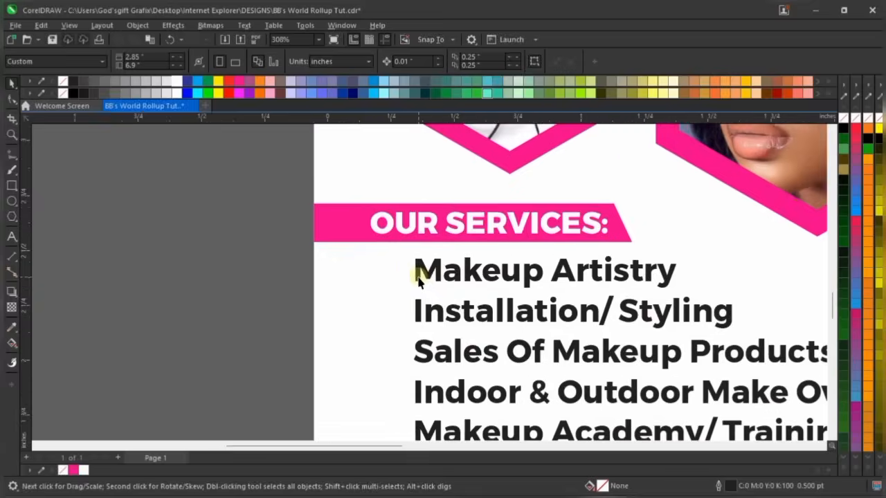
Draw a small square, about 0.056" × 0.061", left of Makeup Artistry
click(11, 185)
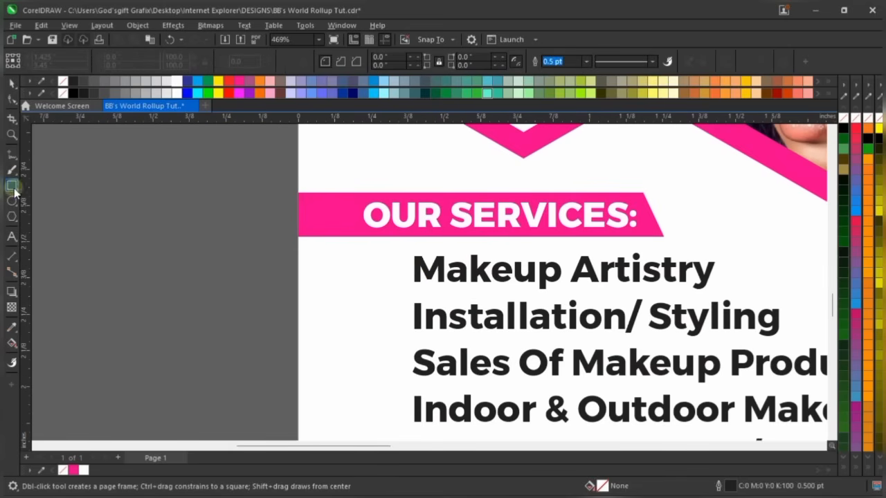
scroll(381, 268, up, 2)
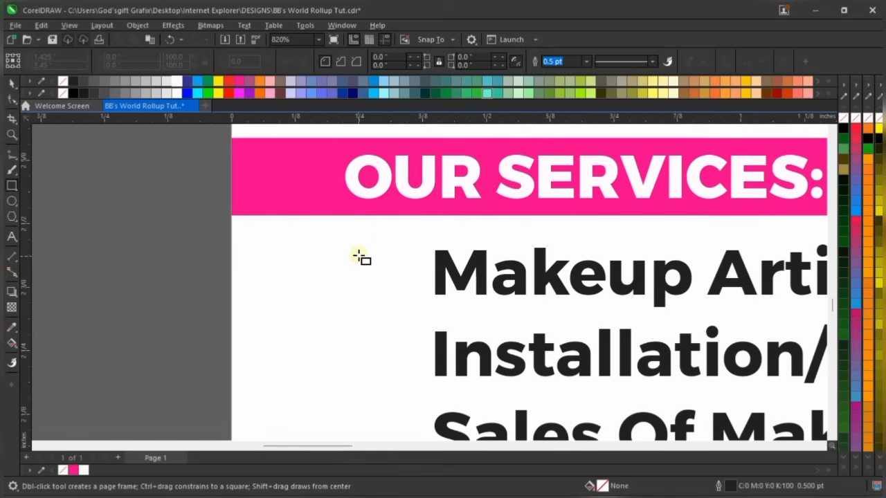
drag(358, 254, 390, 285)
scroll(388, 280, up, 1)
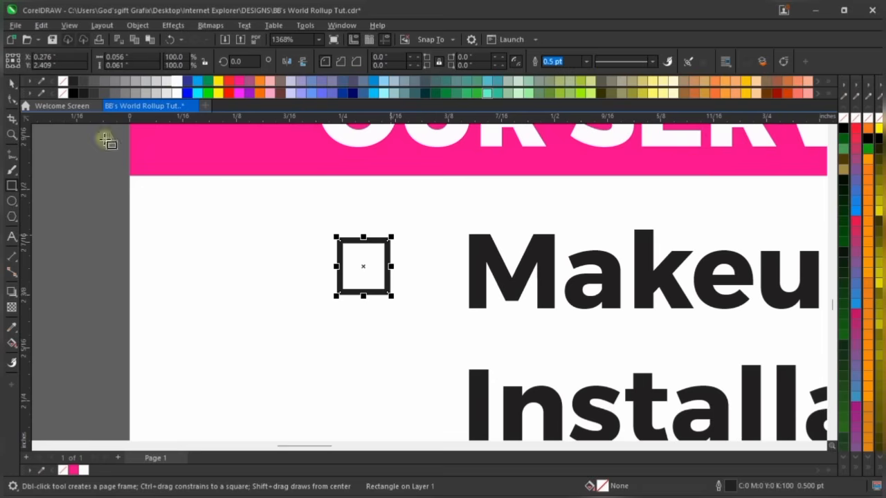
scroll(336, 256, down, 1)
key(space)
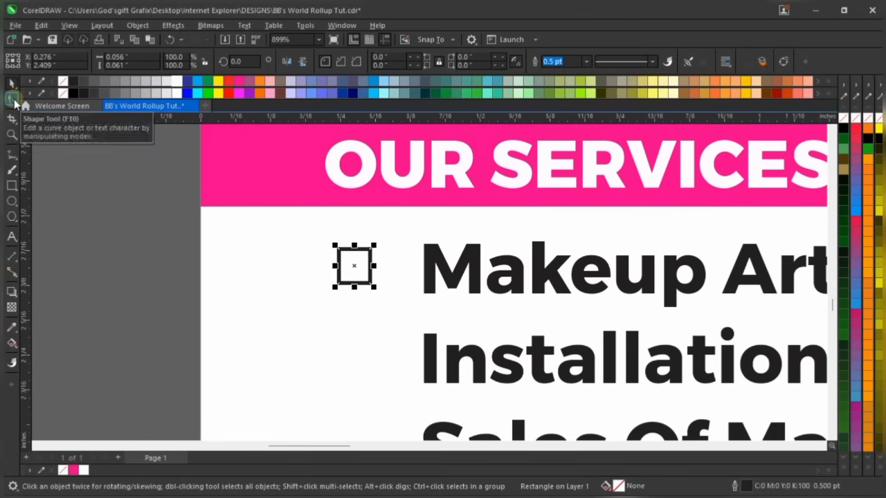
Round the square's corners to about 0.009"
click(12, 99)
scroll(371, 253, up, 2)
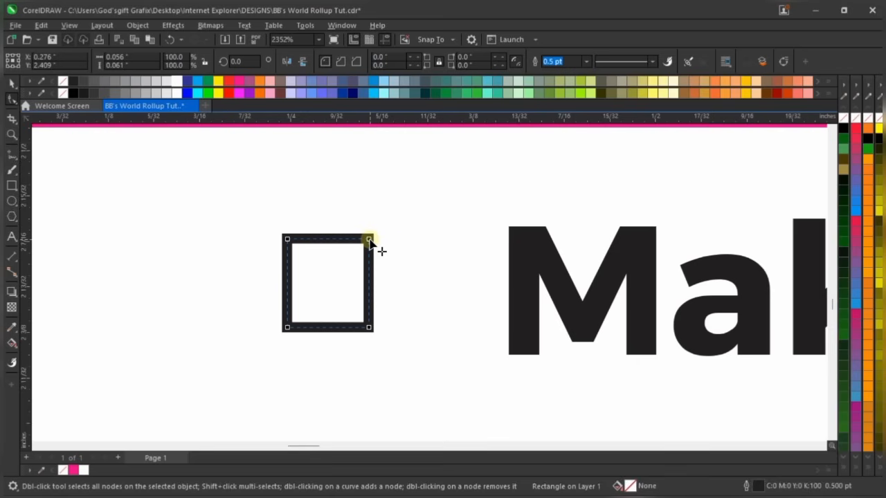
drag(369, 240, 379, 255)
key(space)
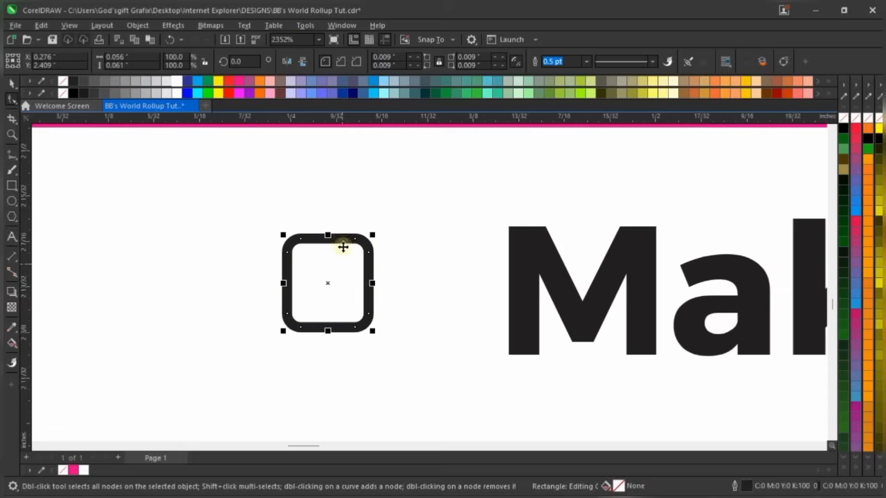
scroll(344, 243, down, 2)
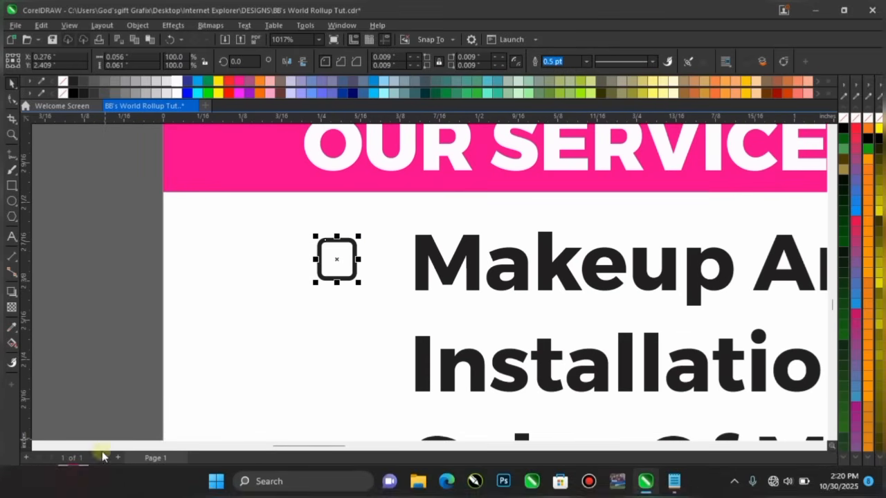
Fill the rounded bullet square magenta and remove its outline, matching the banner
click(73, 470)
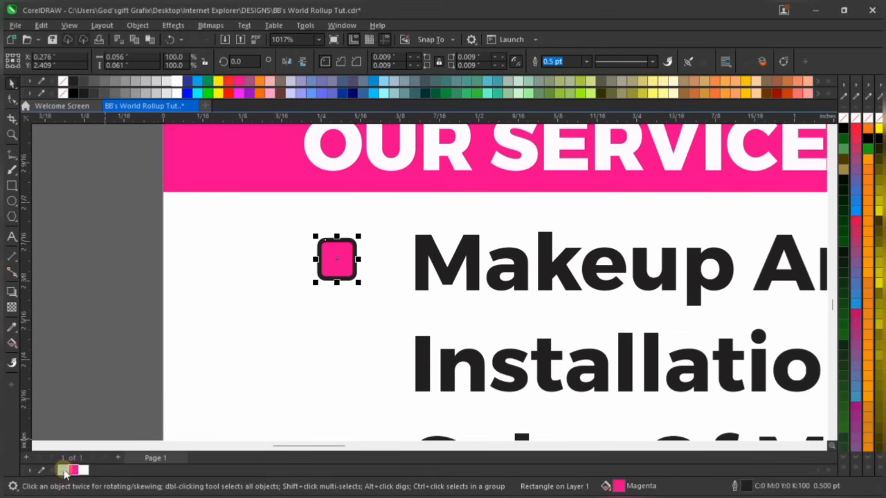
right_click(63, 471)
scroll(332, 221, down, 2)
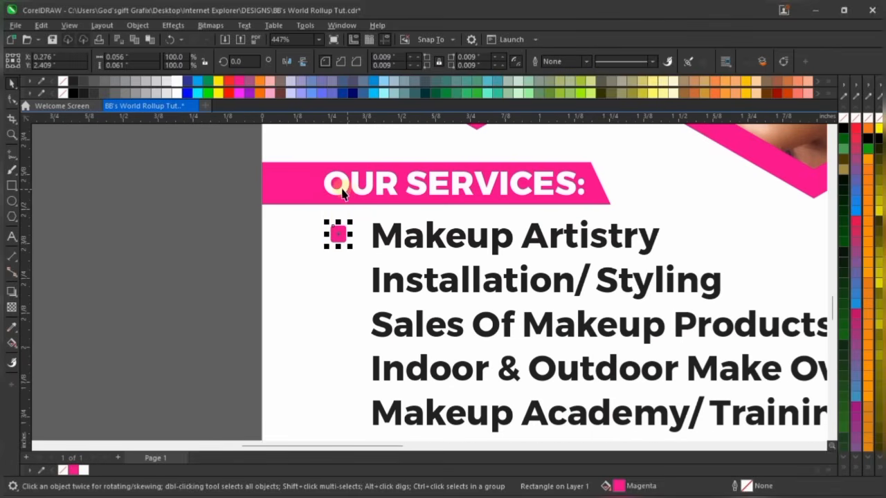
scroll(339, 221, up, 3)
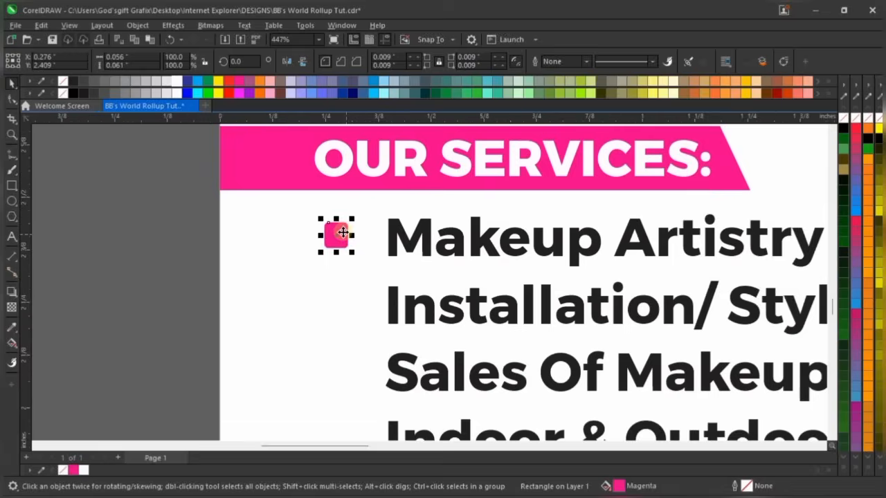
scroll(332, 235, up, 5)
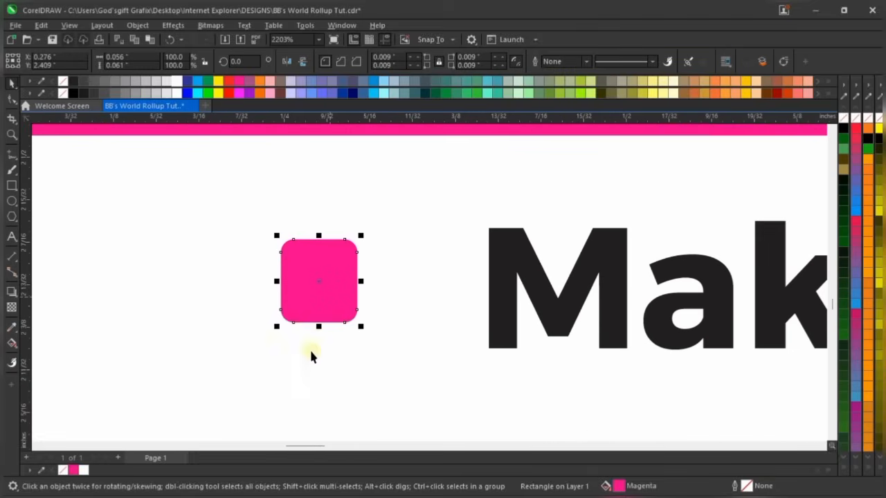
scroll(322, 311, down, 2)
scroll(313, 326, down, 1)
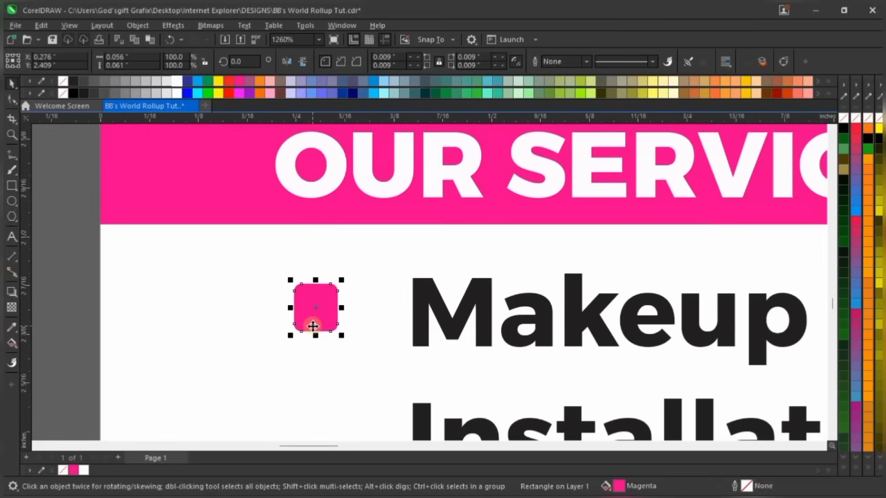
shift+click(318, 196)
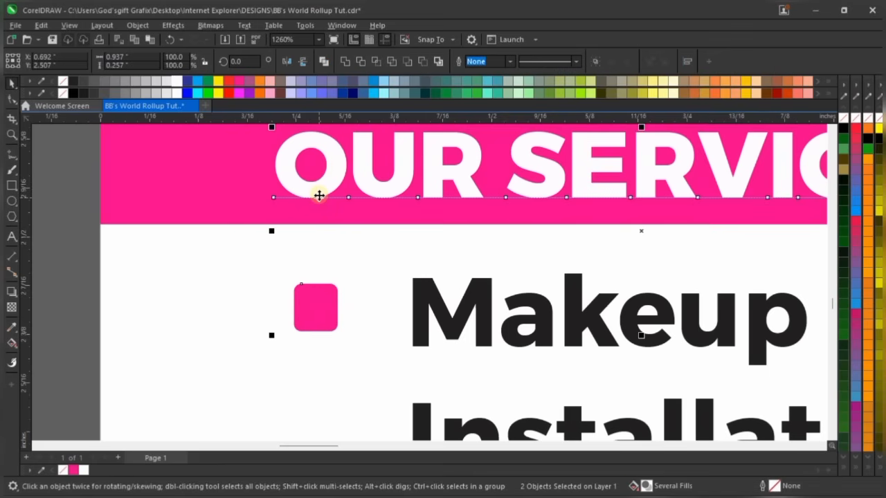
scroll(319, 196, down, 2)
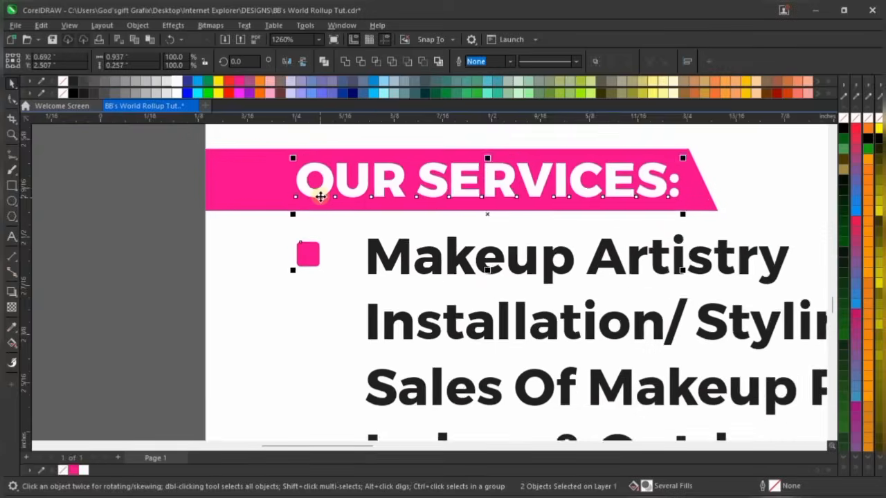
scroll(160, 235, down, 2)
click(194, 307)
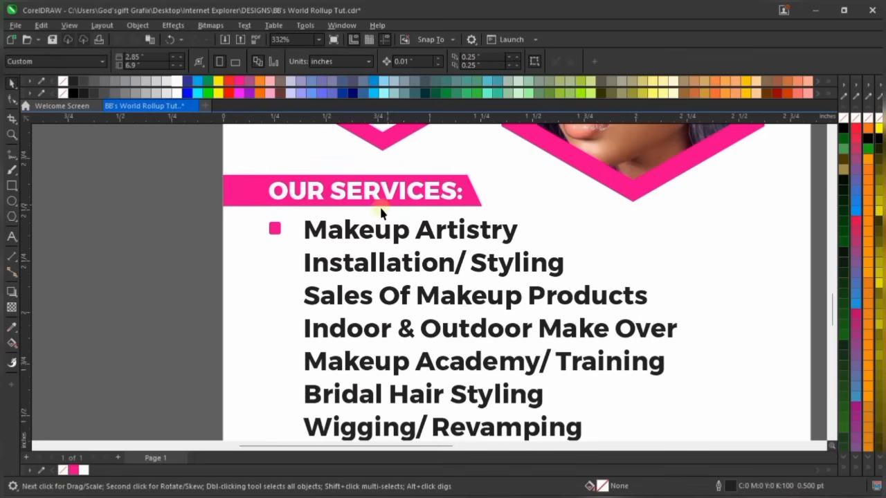
scroll(339, 188, down, 2)
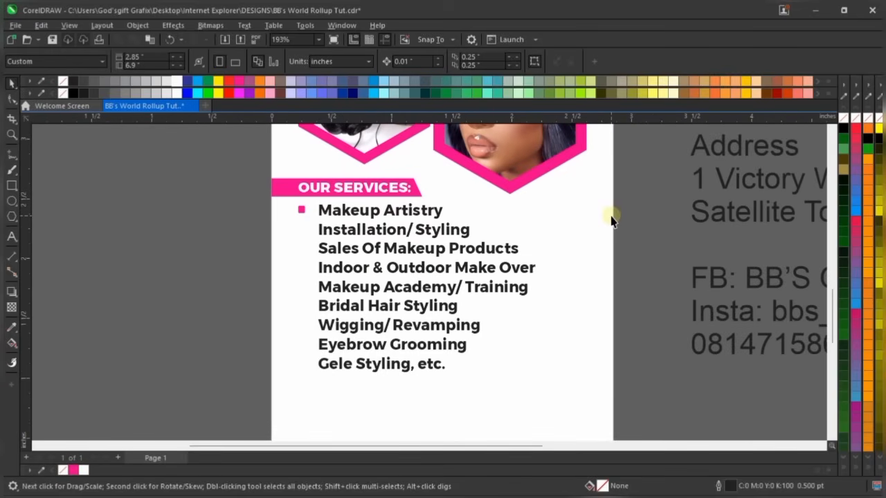
Nudge all nine service lines one step left, closer to the magenta bullet
drag(644, 192, 312, 397)
scroll(366, 228, up, 2)
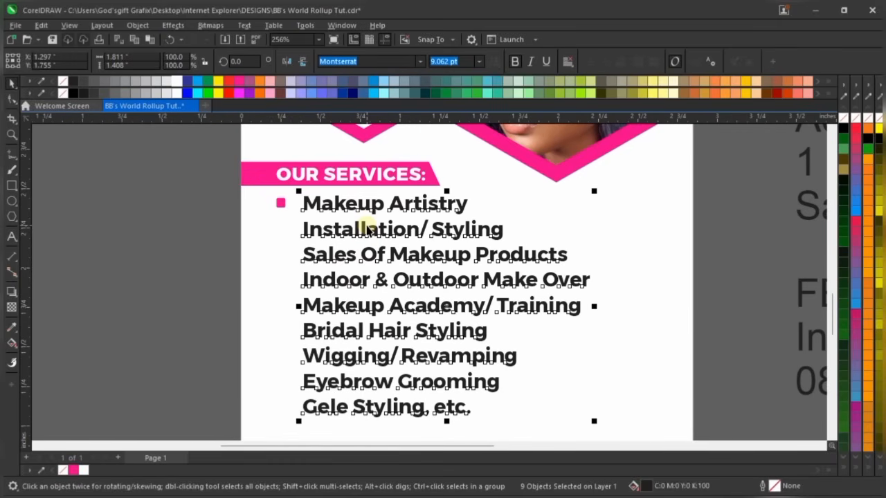
key(Left)
key(Left)
key(Left)
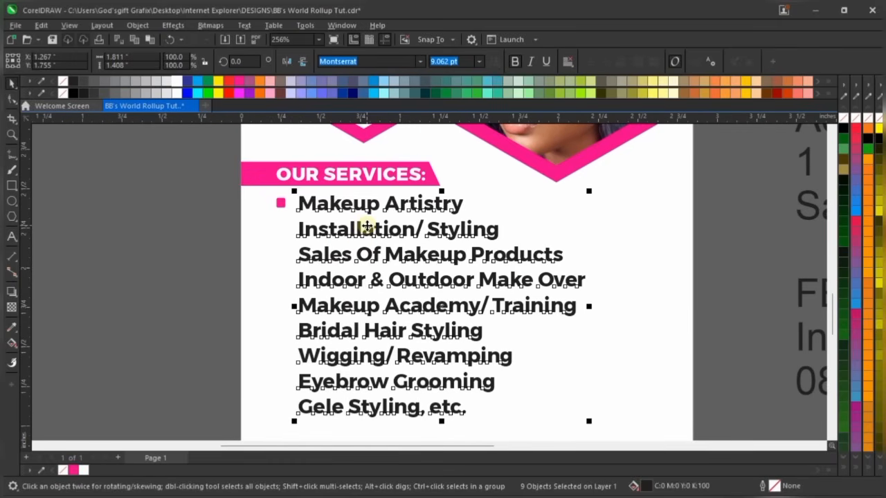
click(170, 322)
scroll(307, 225, down, 2)
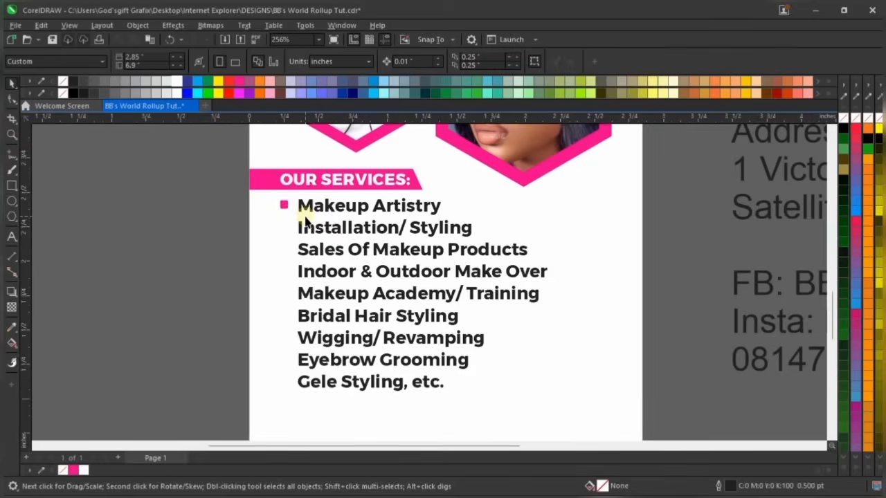
scroll(281, 319, up, 3)
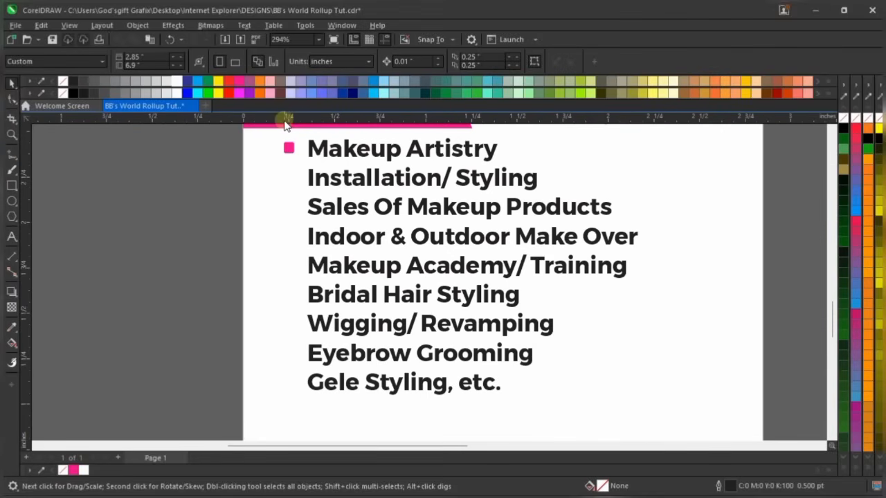
scroll(290, 144, up, 7)
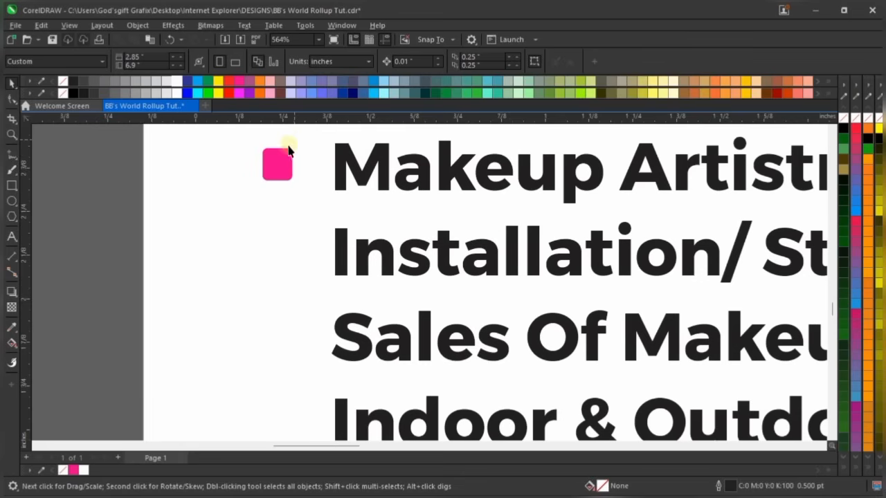
click(284, 163)
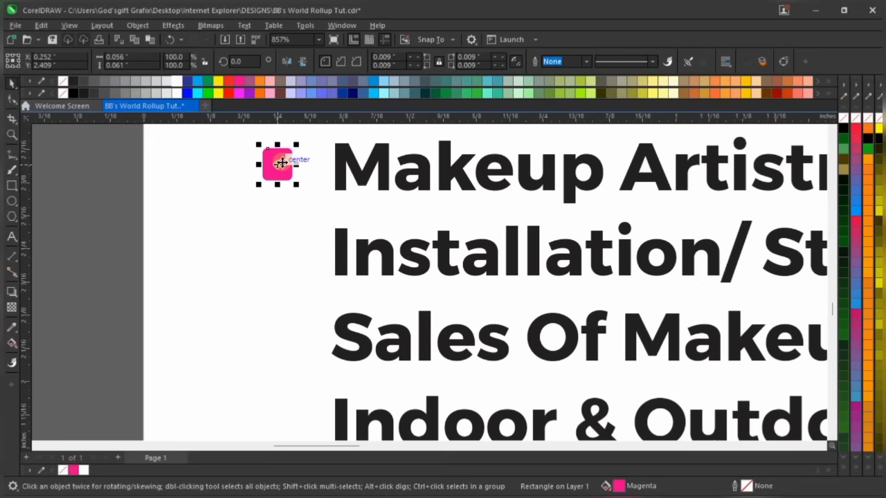
Copy the magenta bullet down beside each service line, from Installation/ Styling onward, using Ctrl+R repeats
drag(276, 165, 286, 248)
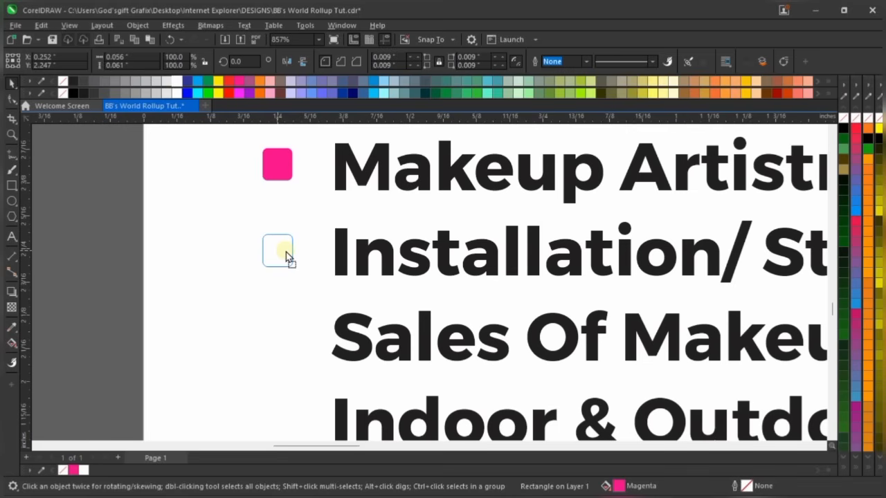
drag(286, 252, 284, 250)
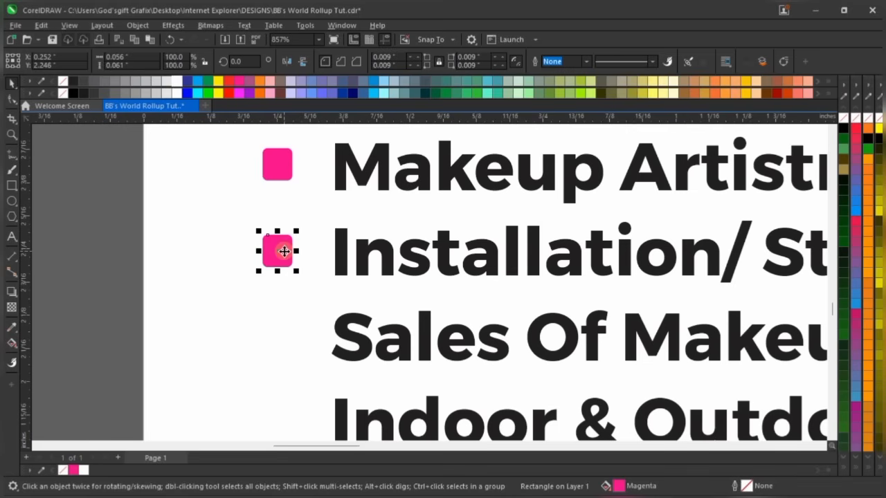
scroll(272, 201, down, 2)
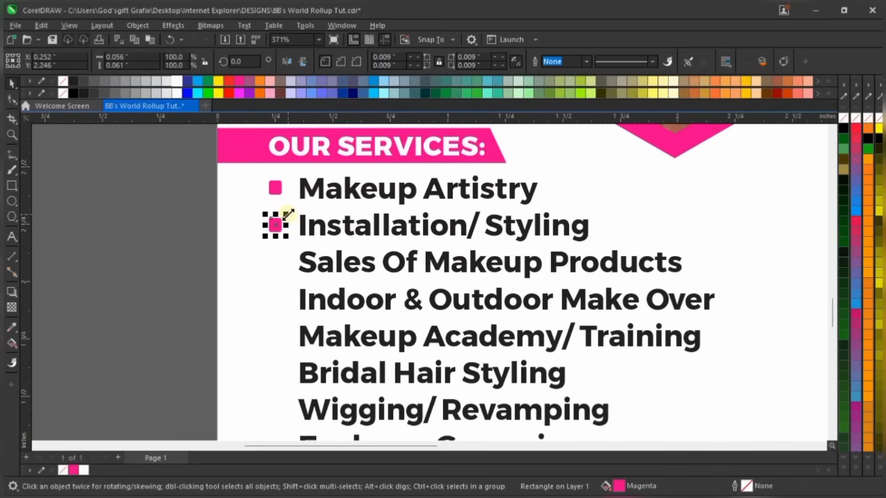
key(ctrl+r)
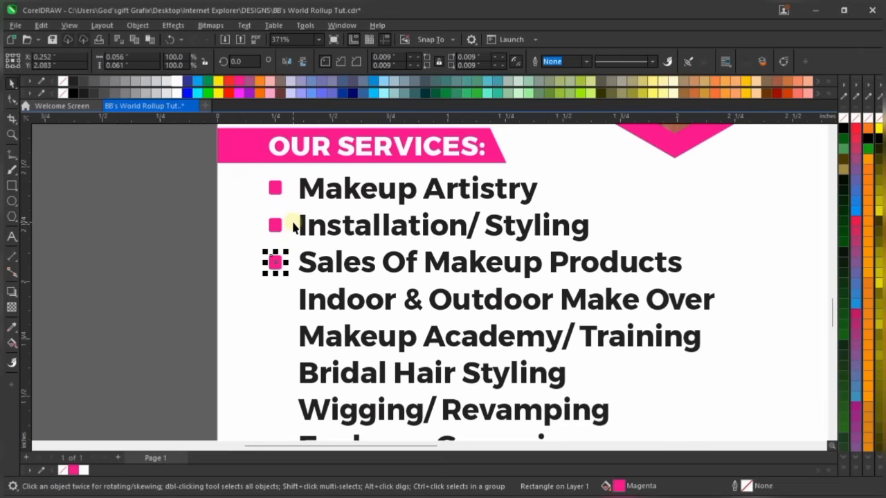
scroll(303, 239, down, 1)
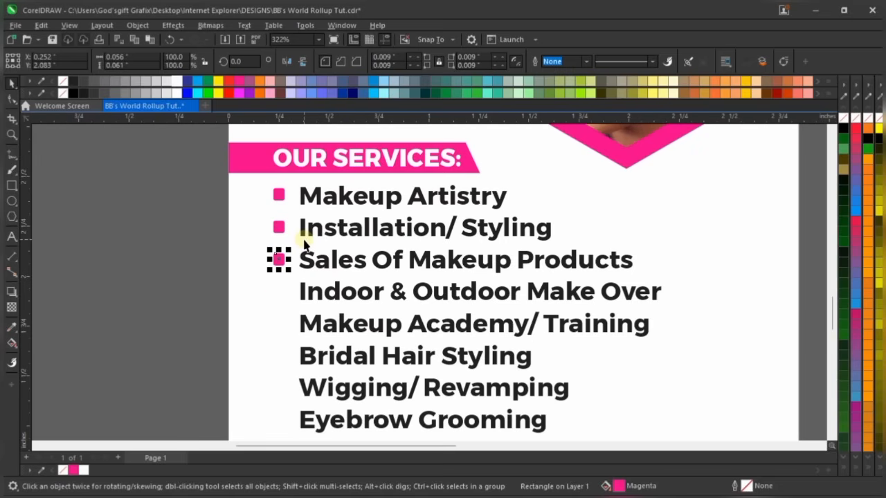
key(ctrl+r)
key(ctrl+r)
key(ctrl+r)
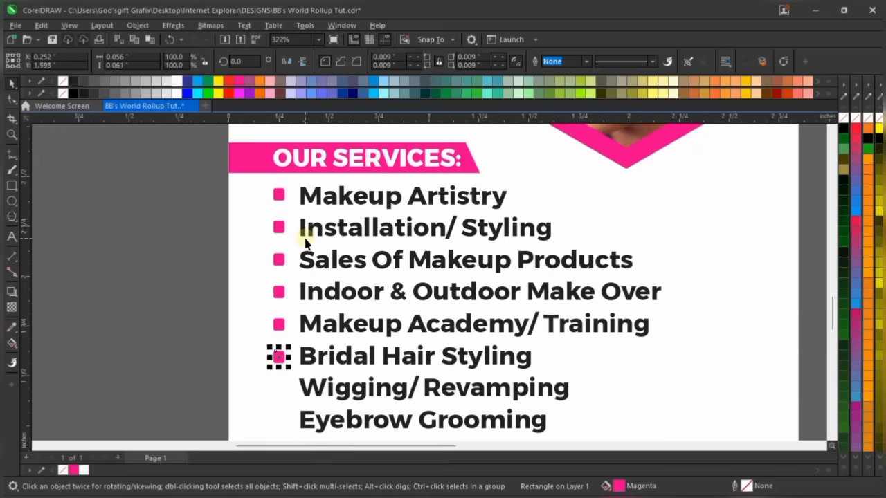
key(ctrl+r)
key(ctrl+r)
scroll(316, 172, down, 2)
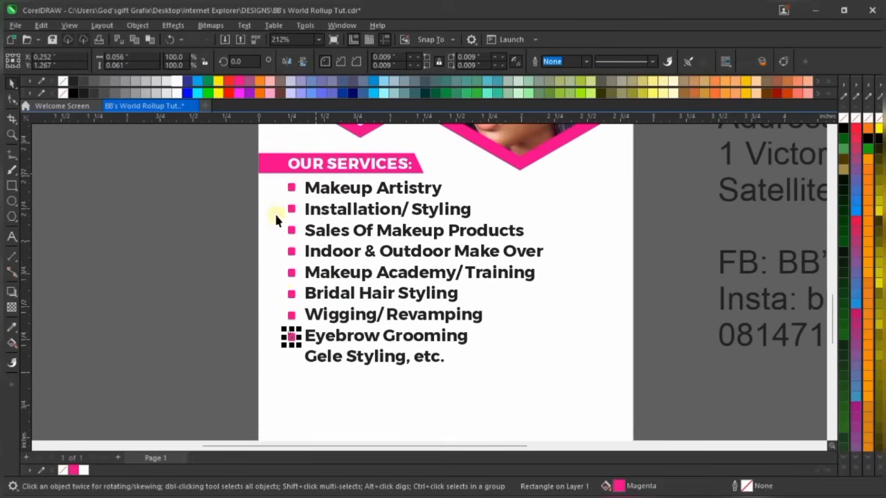
key(ctrl+r)
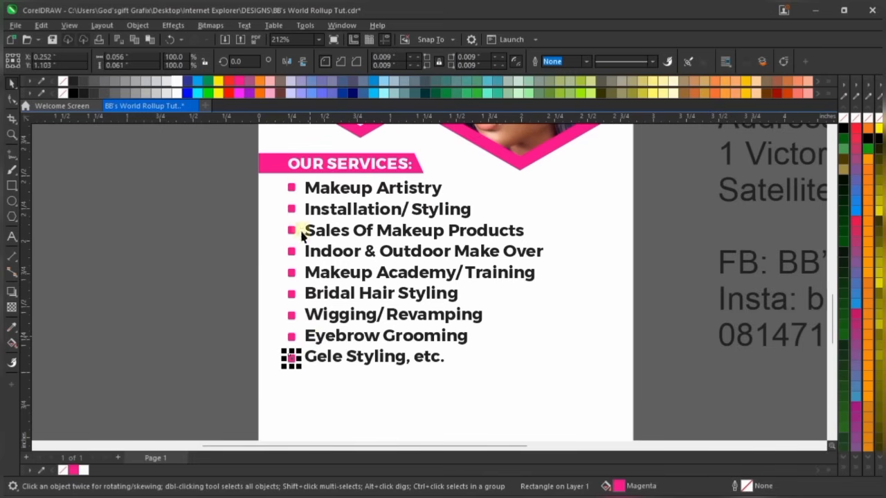
click(213, 232)
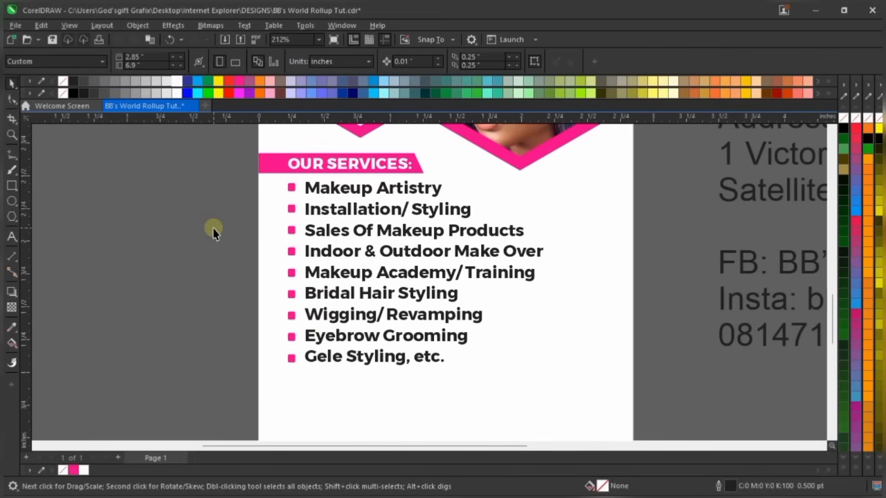
Check the Eyebrow Grooming and Gele Styling bullets' alignment, leaving the Gele bullet in place
scroll(453, 266, up, 2)
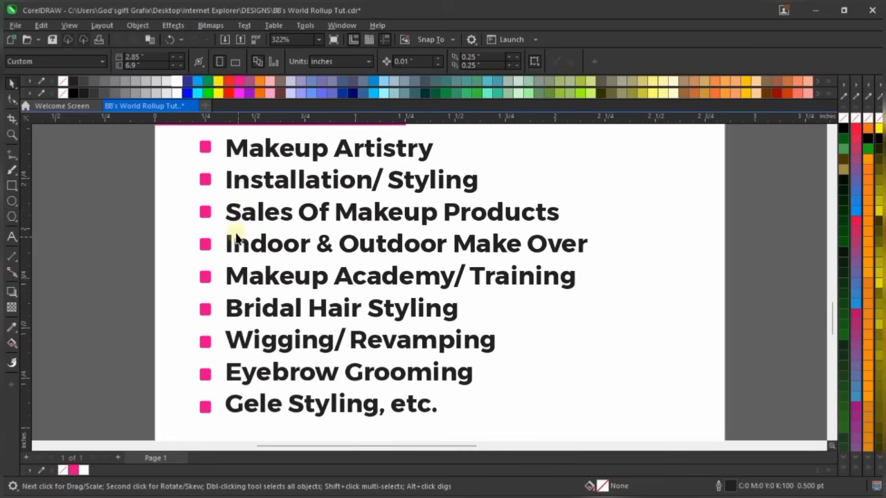
scroll(211, 426, up, 2)
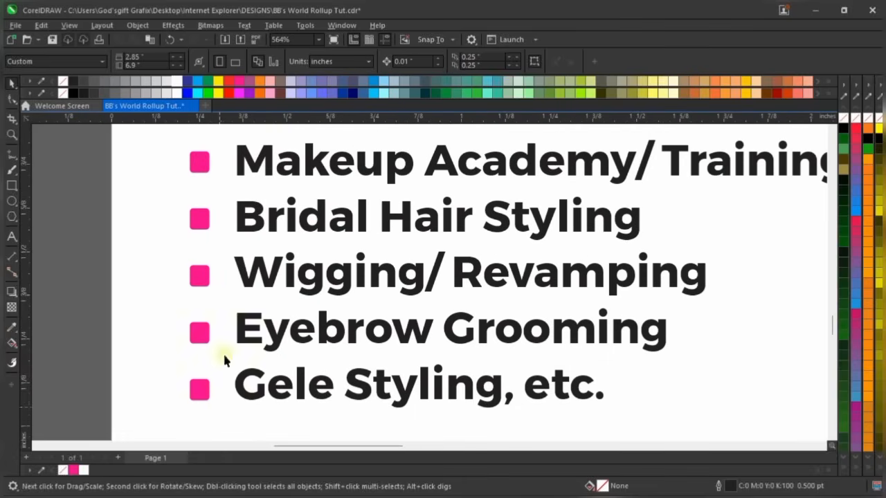
scroll(222, 353, down, 2)
scroll(207, 337, up, 1)
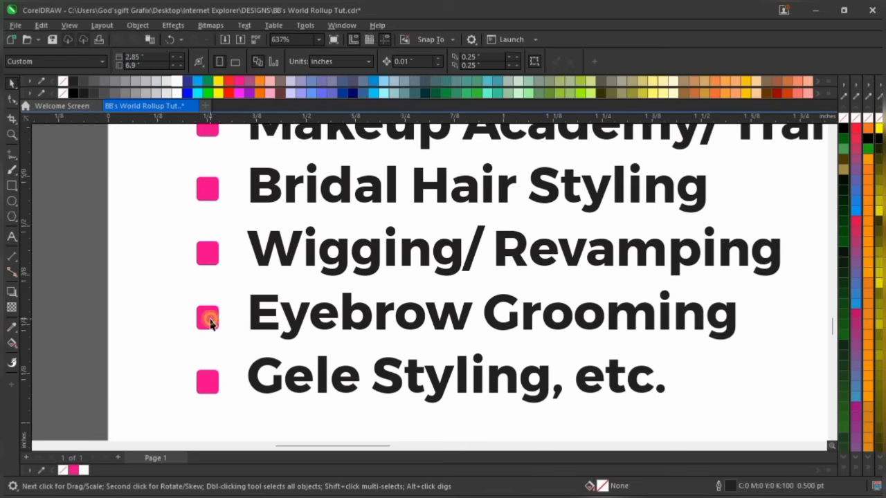
click(211, 319)
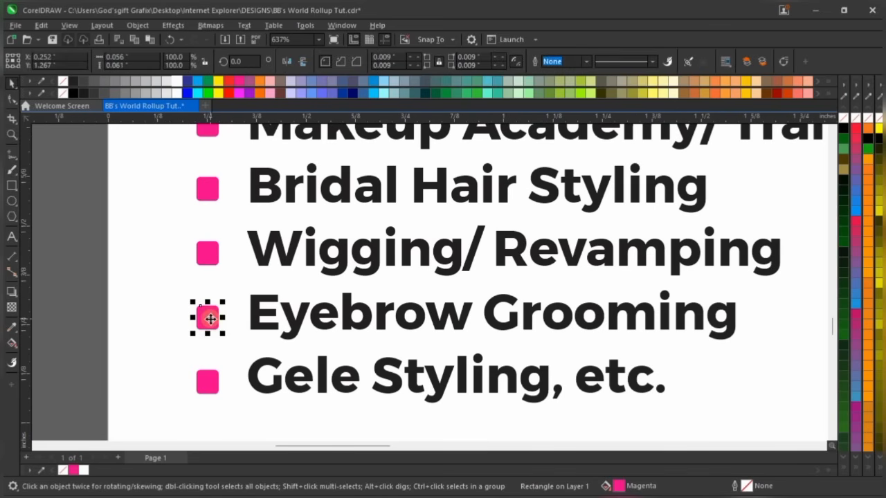
click(208, 381)
drag(208, 380, 208, 375)
key(Up)
key(Down)
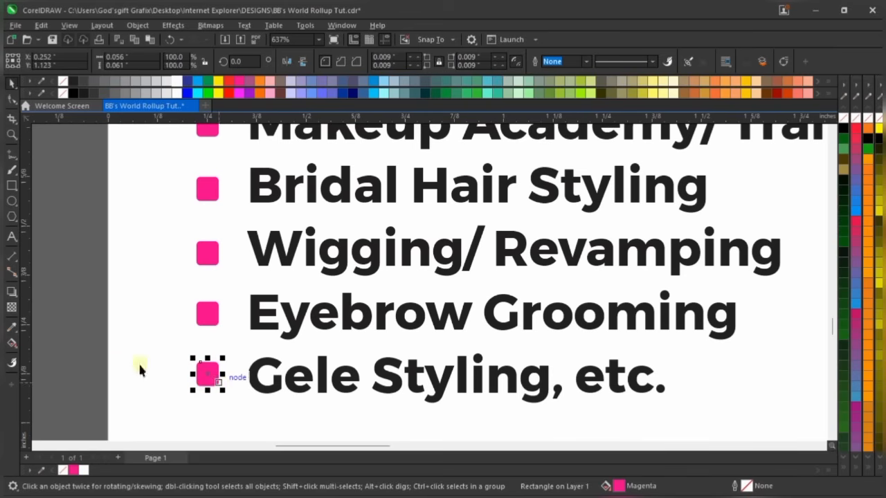
click(67, 360)
scroll(324, 305, down, 1)
scroll(324, 305, down, 3)
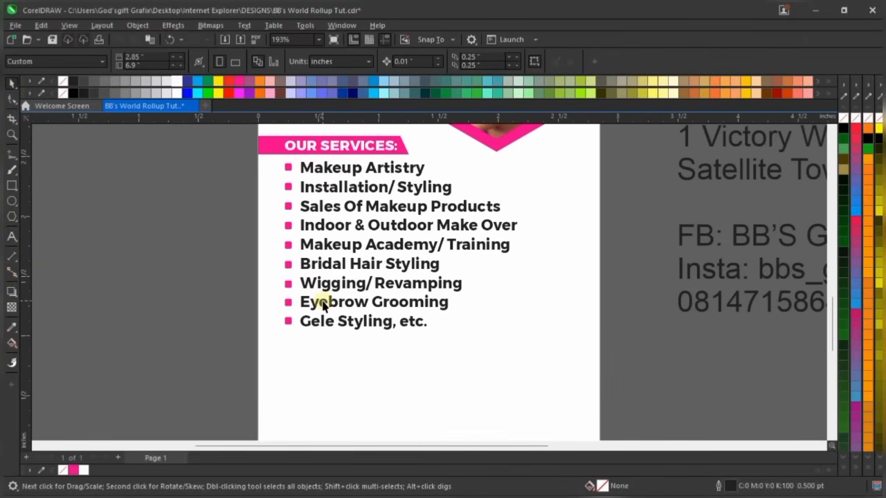
Set the OUR SERVICES: heading's font size to 9 pt
scroll(324, 304, down, 2)
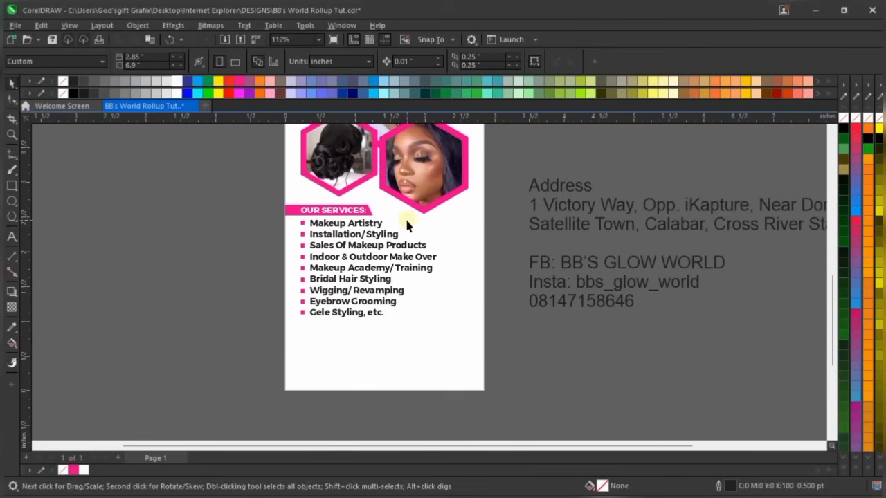
scroll(406, 222, up, 1)
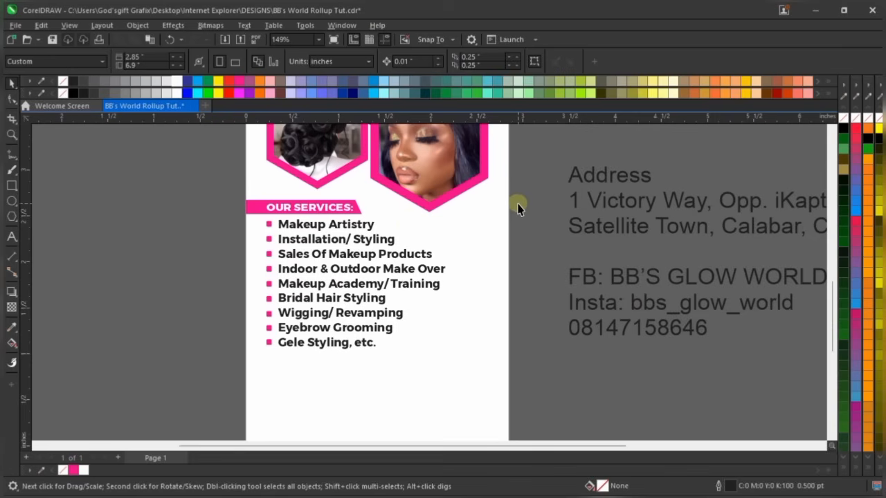
scroll(434, 322, down, 1)
scroll(432, 297, down, 1)
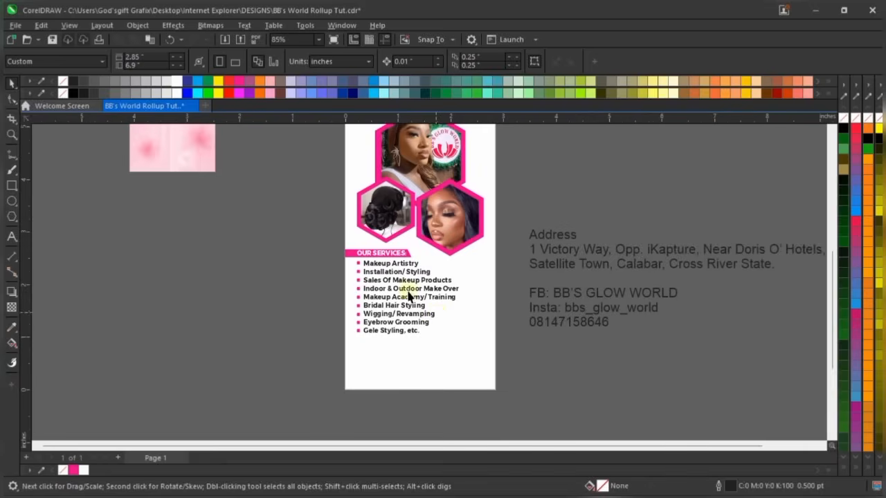
scroll(380, 256, up, 4)
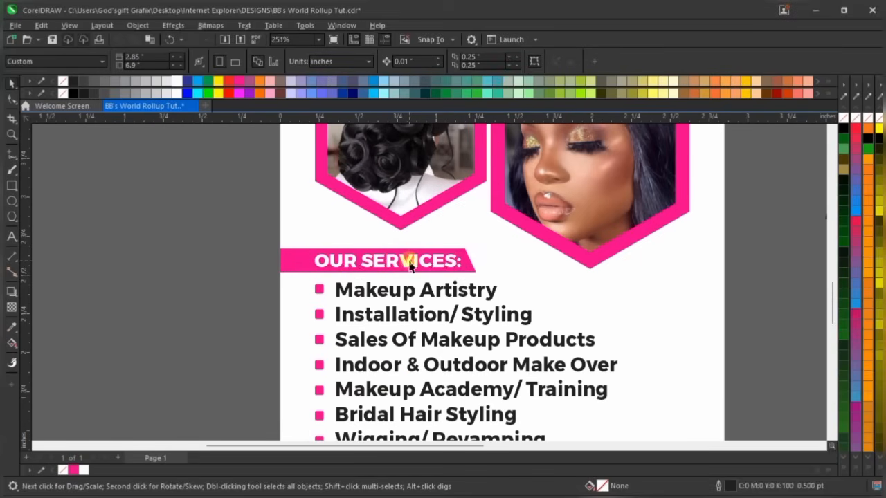
click(389, 254)
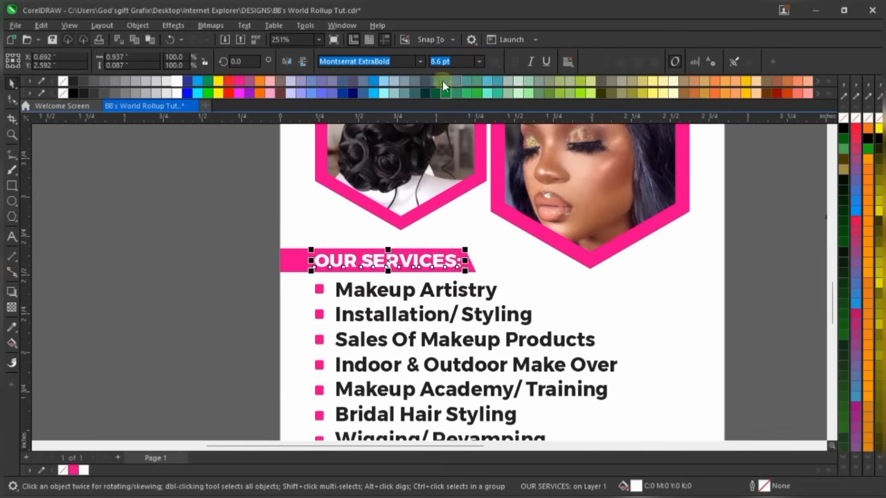
click(452, 62)
text(9)
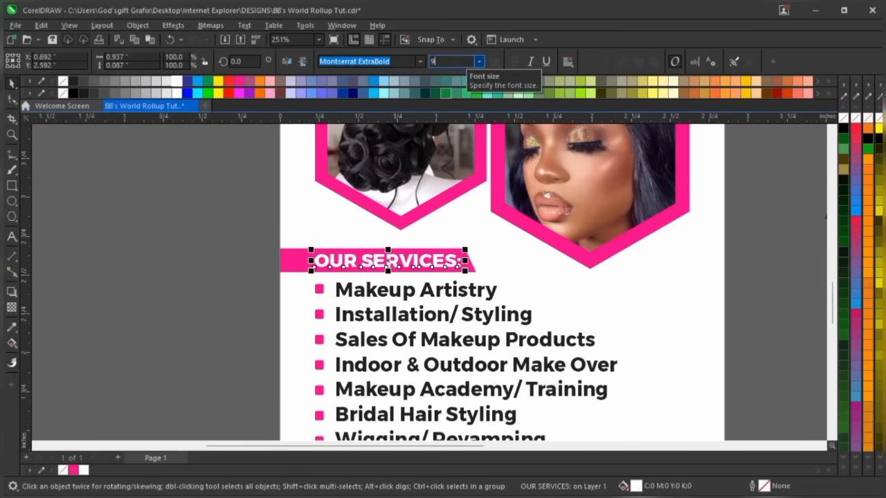
key(Return)
Stretch the magenta banner behind the heading wider to fit the larger text
click(299, 261)
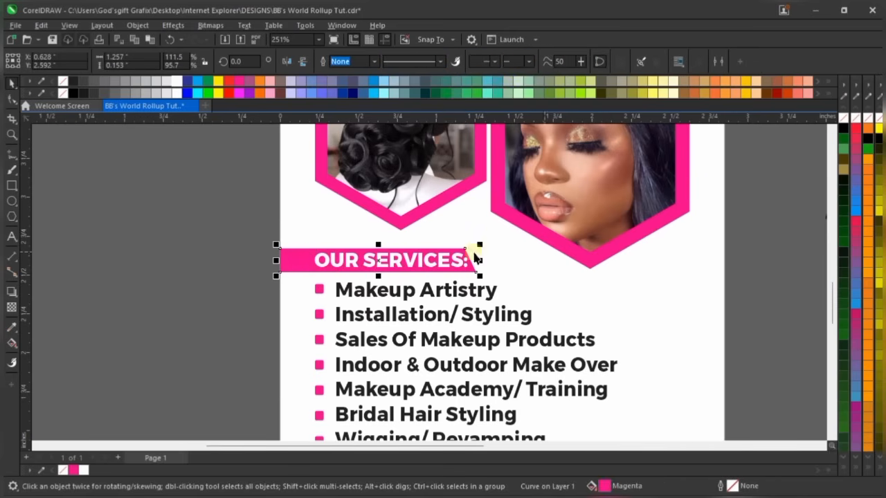
drag(480, 261, 492, 266)
click(218, 293)
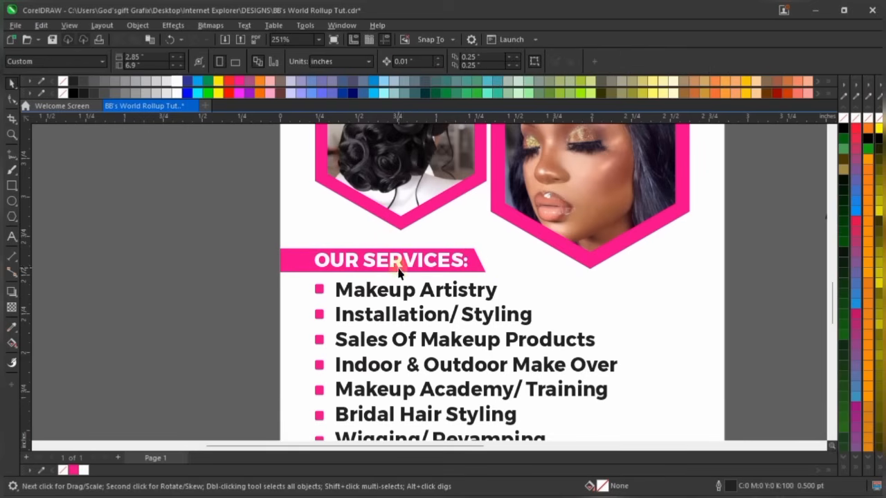
scroll(407, 267, up, 2)
scroll(408, 266, up, 2)
click(424, 249)
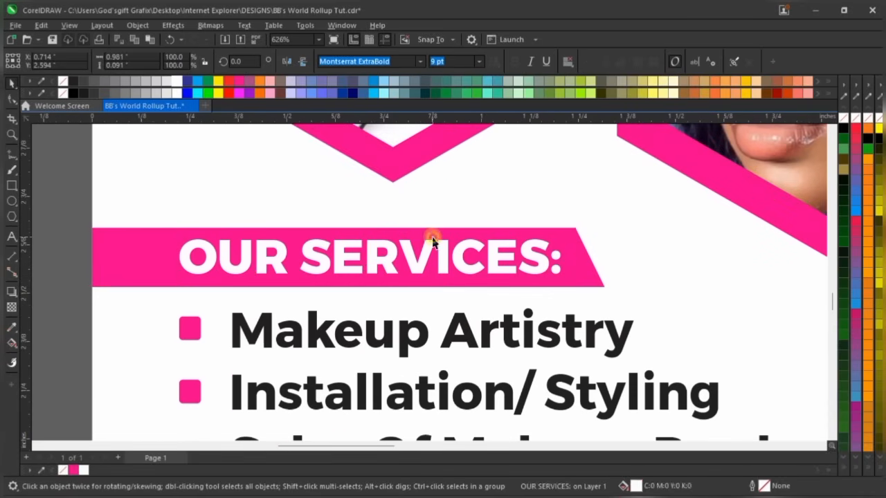
click(423, 246)
click(436, 247)
shift+click(443, 229)
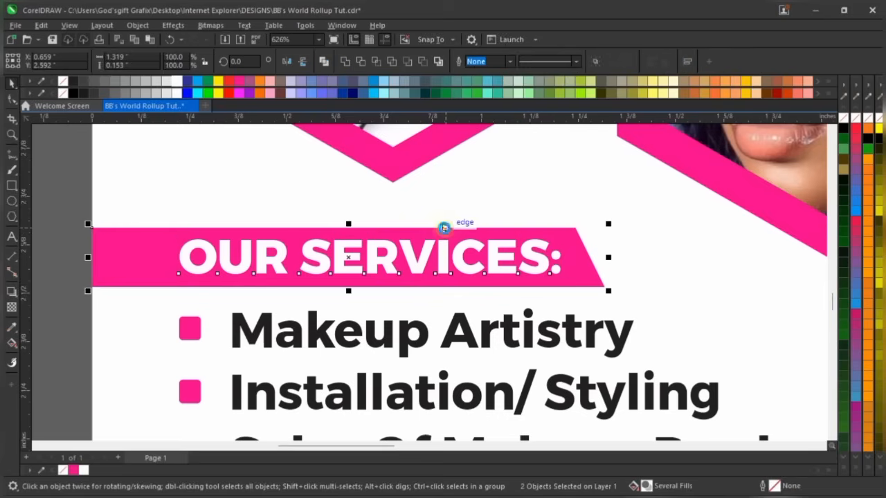
scroll(439, 229, down, 2)
scroll(439, 229, down, 1)
Zoom to fit the whole page so the services list is fully visible
click(249, 231)
scroll(293, 198, down, 3)
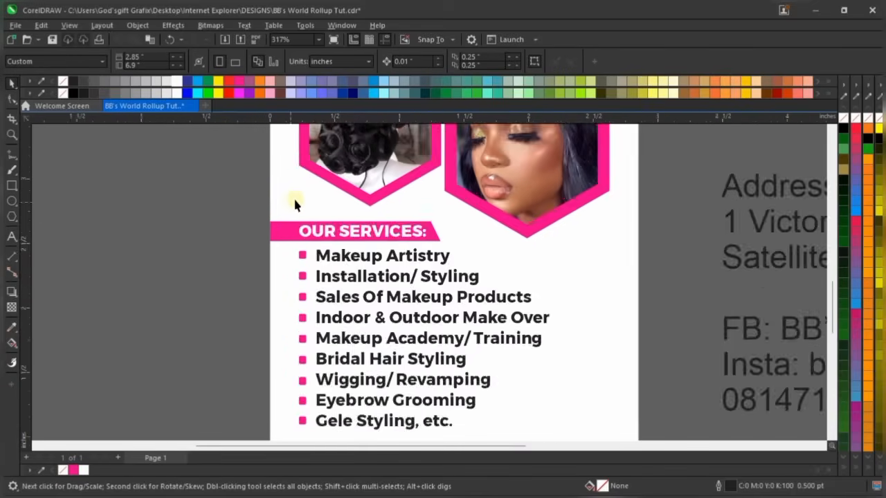
scroll(474, 171, down, 3)
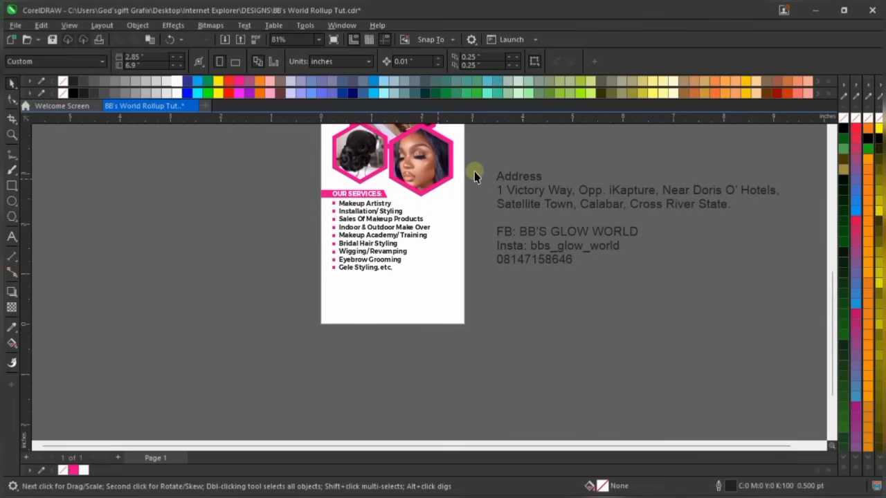
scroll(386, 296, up, 2)
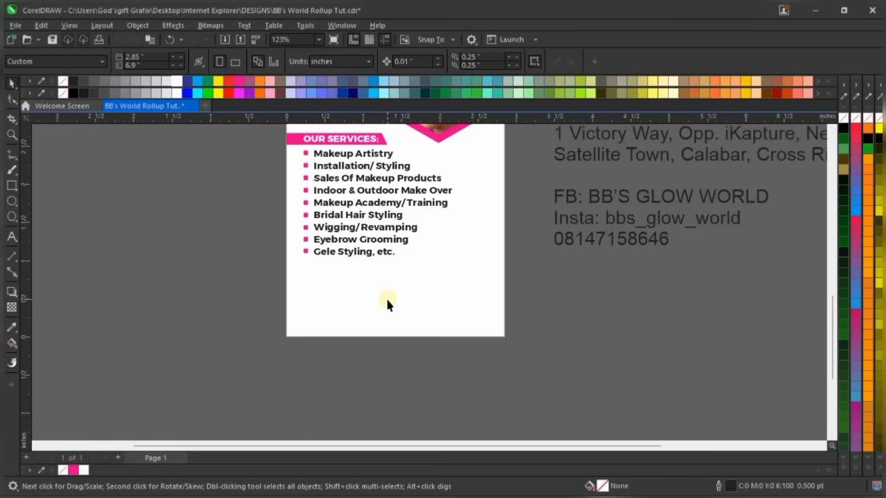
click(350, 278)
scroll(429, 326, down, 2)
click(568, 322)
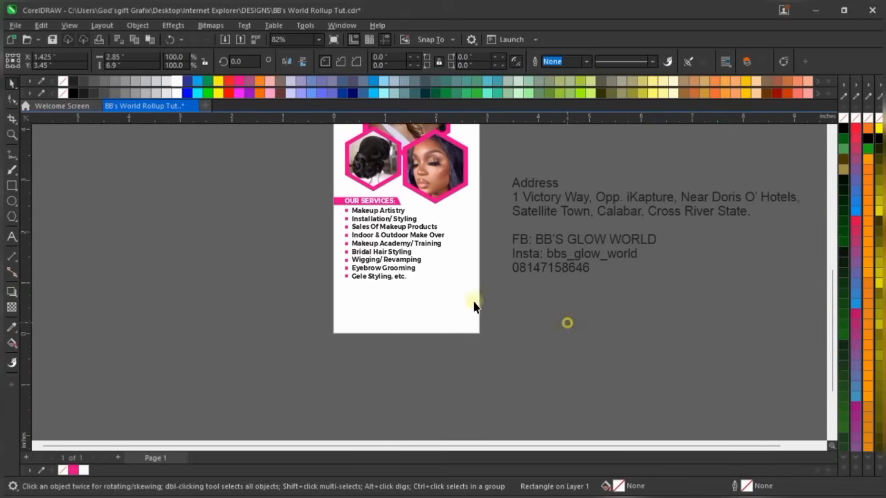
click(318, 40)
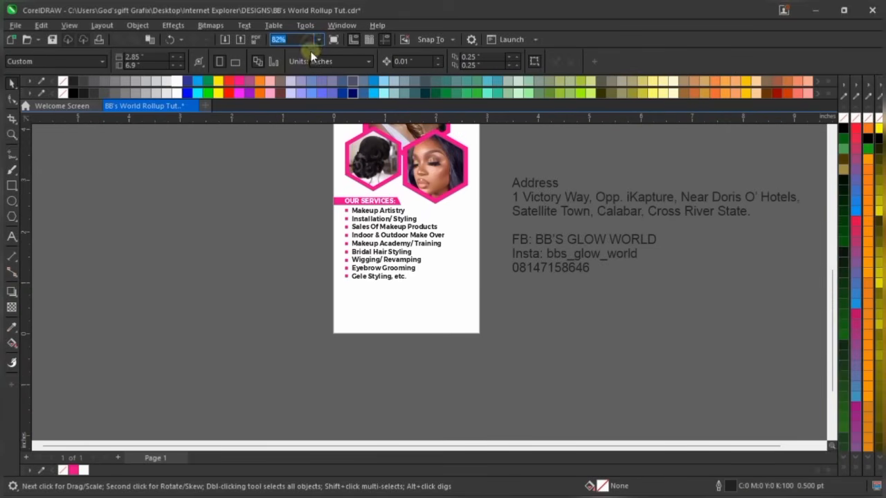
click(317, 42)
click(304, 50)
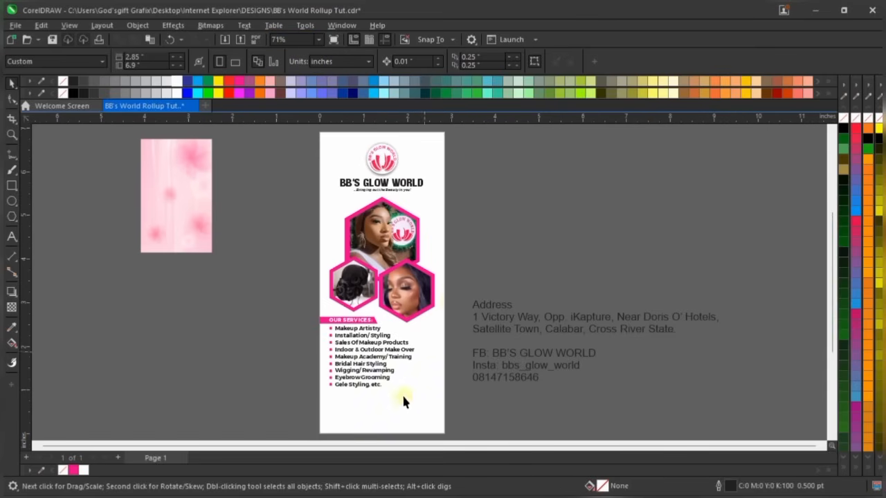
scroll(399, 410, up, 2)
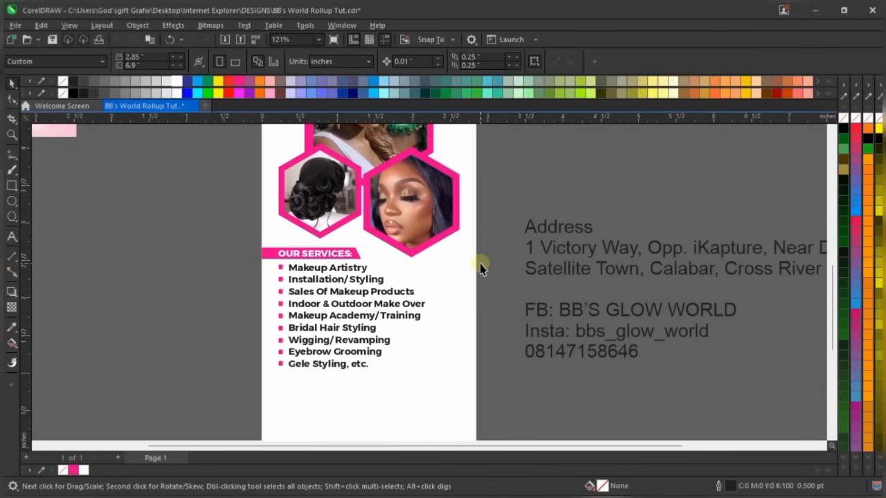
scroll(394, 405, up, 1)
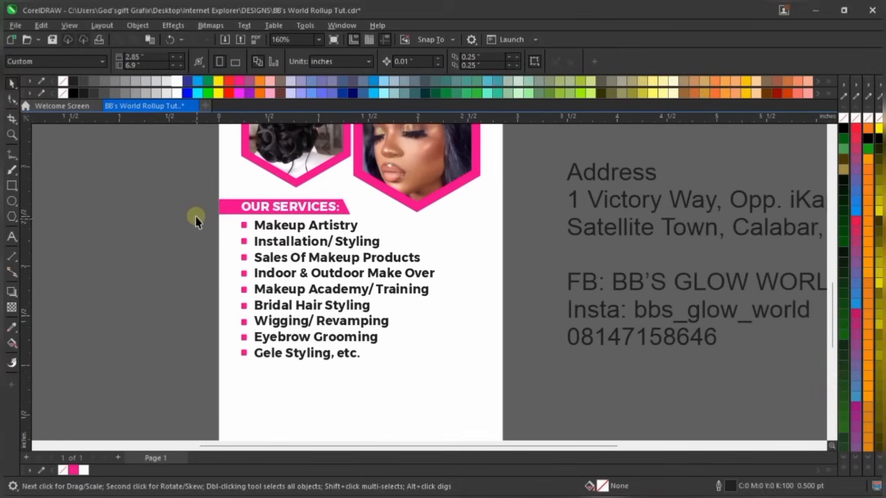
Group all nine service lines and their bullets into one 18-object group
drag(196, 216, 455, 377)
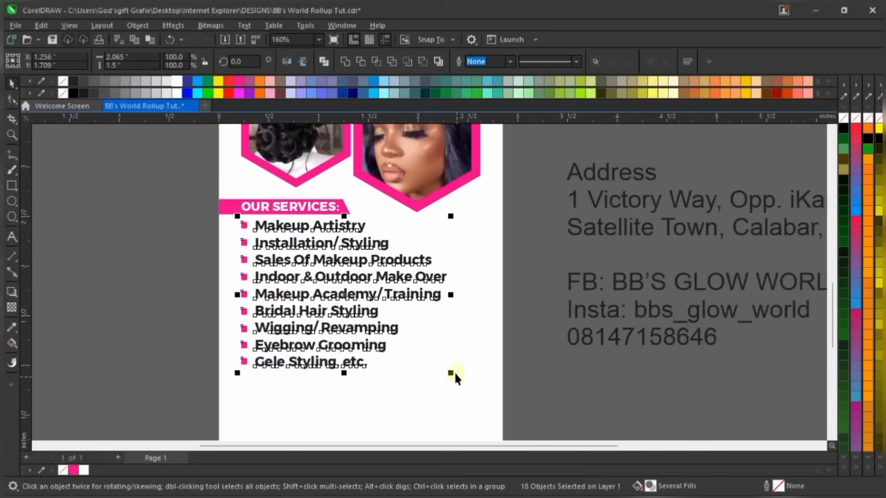
key(ctrl+g)
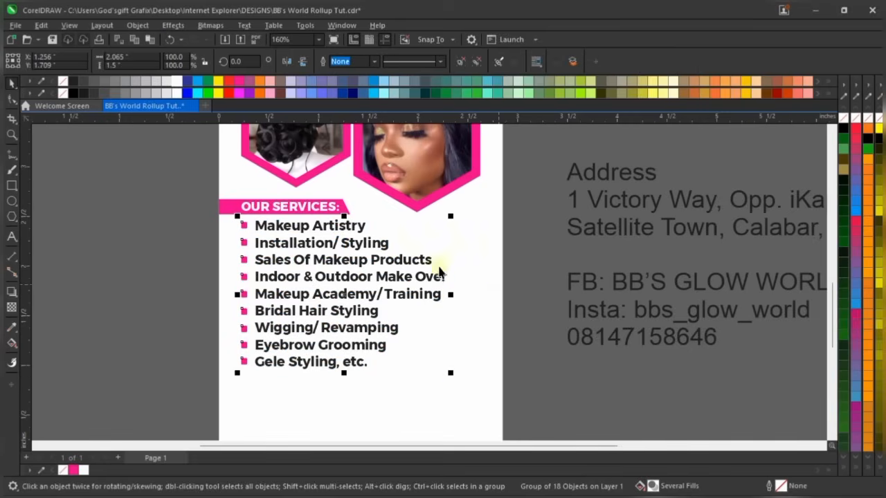
scroll(418, 259, down, 2)
click(510, 200)
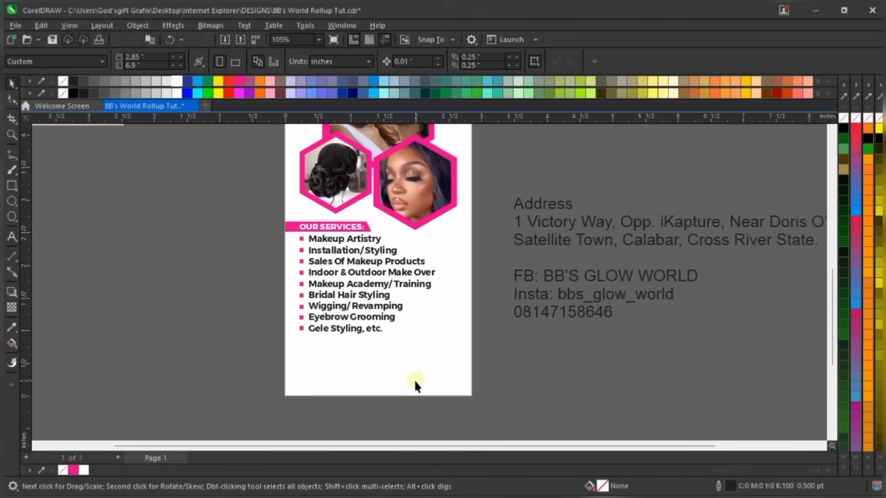
Turn a rectangle into a 0.38-inch magenta strip along the page bottom
click(350, 362)
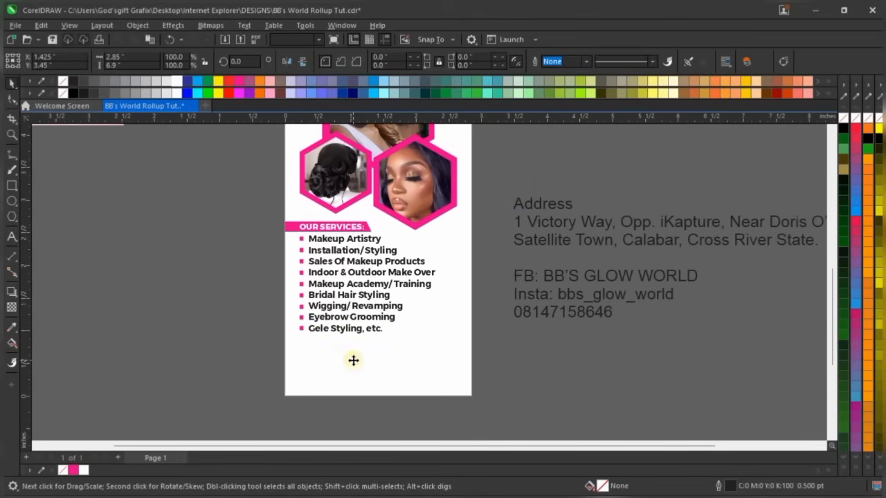
click(593, 365)
click(377, 387)
scroll(388, 339, down, 4)
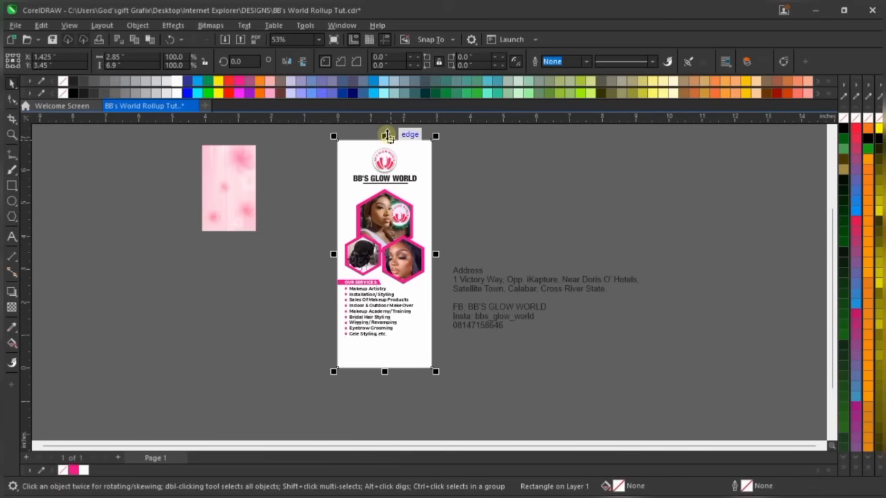
scroll(386, 135, up, 3)
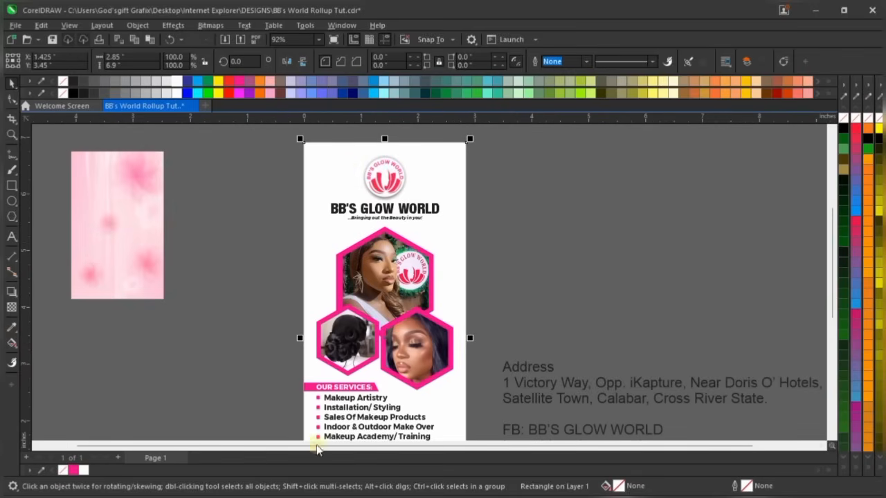
scroll(387, 305, down, 3)
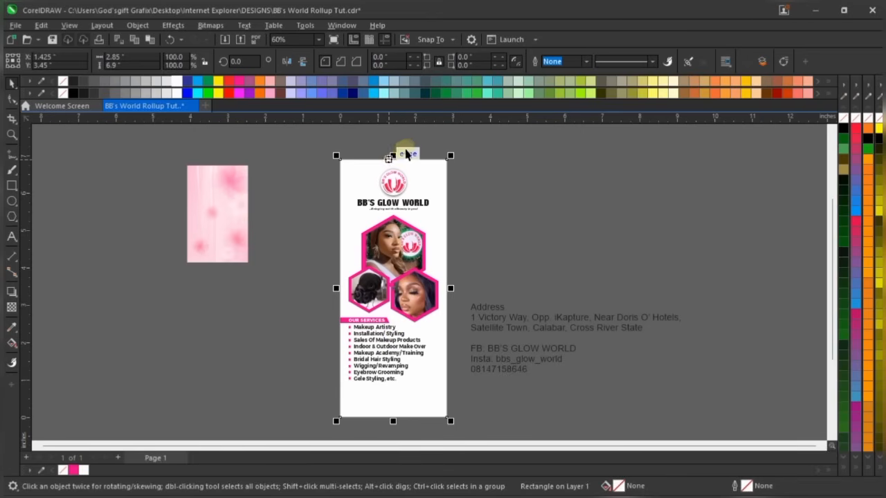
drag(391, 157, 414, 390)
click(413, 388)
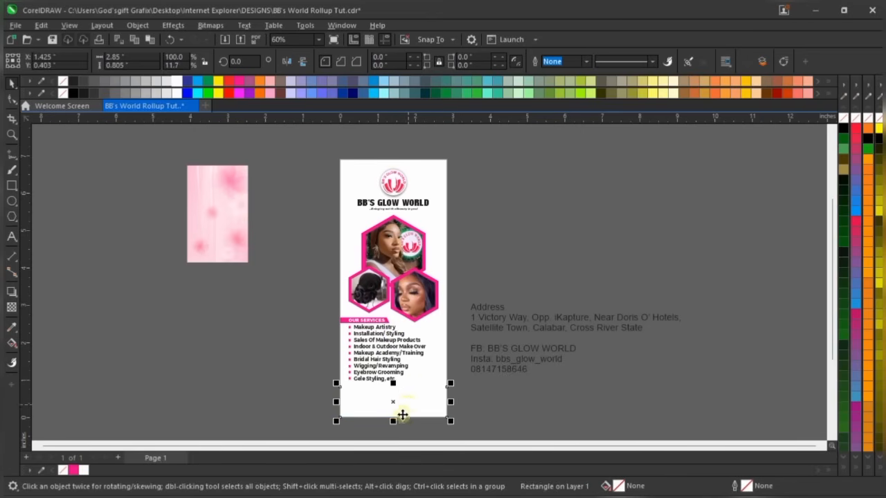
scroll(402, 416, up, 2)
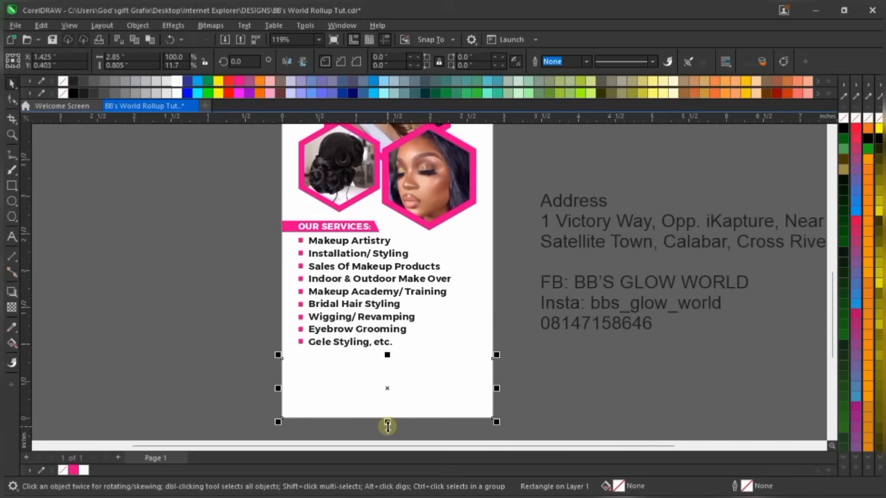
drag(387, 425, 396, 392)
scroll(390, 417, up, 1)
scroll(389, 418, up, 2)
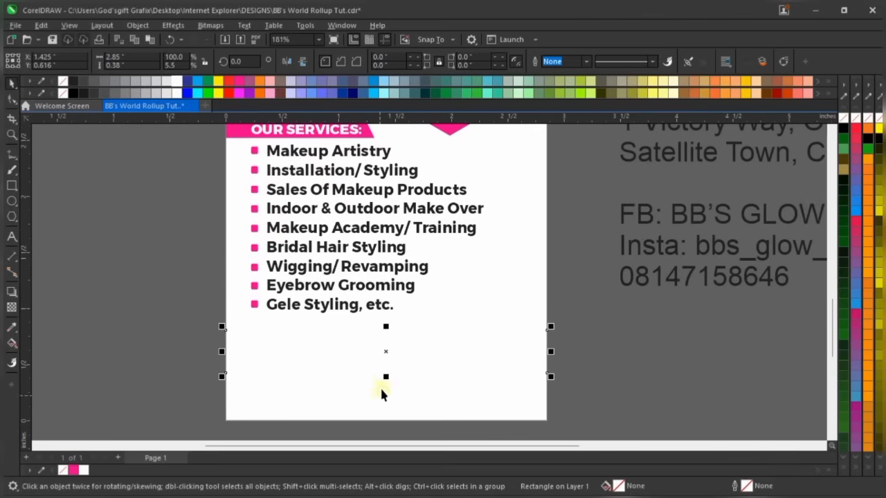
click(71, 471)
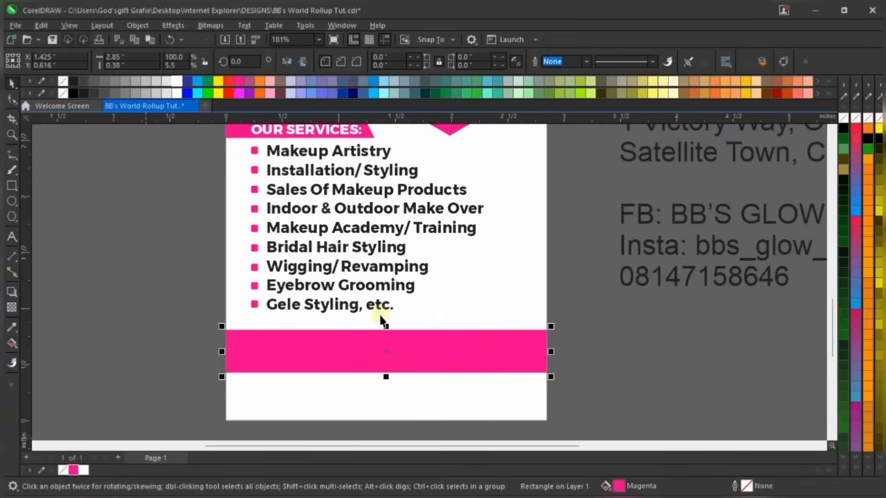
Duplicate the magenta bar upward, narrowed to about a third width and shortened
scroll(386, 320, down, 3)
scroll(390, 327, up, 1)
scroll(390, 329, up, 4)
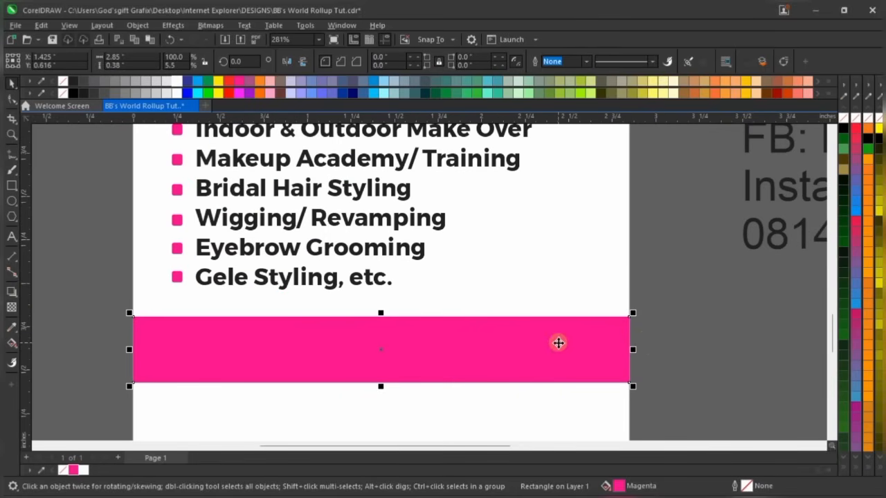
drag(518, 344, 775, 374)
key(ctrl+z)
key(ctrl+z)
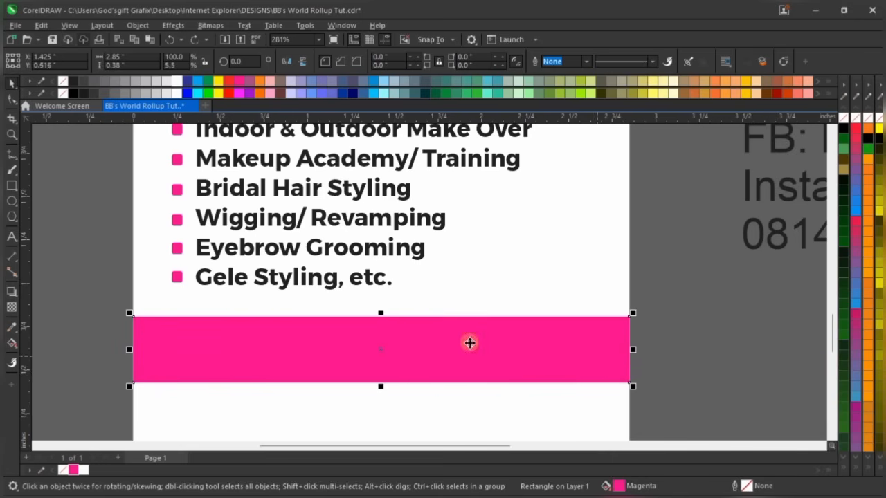
drag(470, 343, 477, 318)
drag(633, 323, 470, 323)
drag(382, 285, 400, 319)
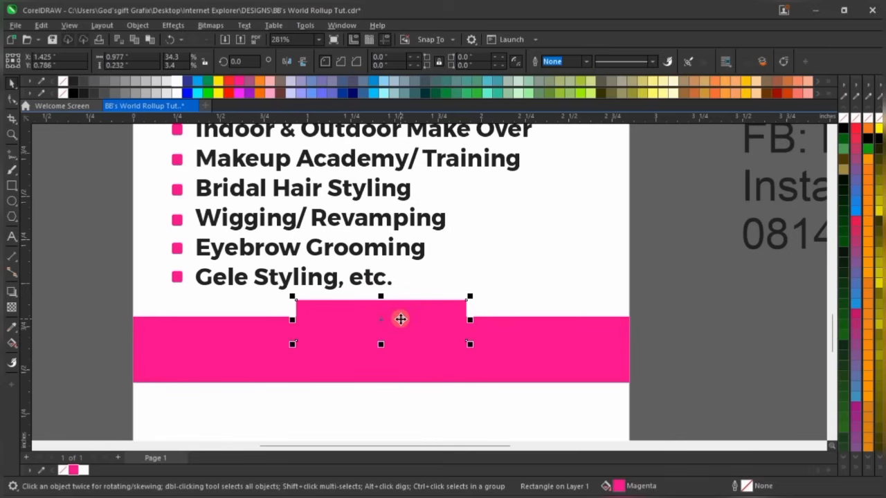
scroll(401, 320, up, 2)
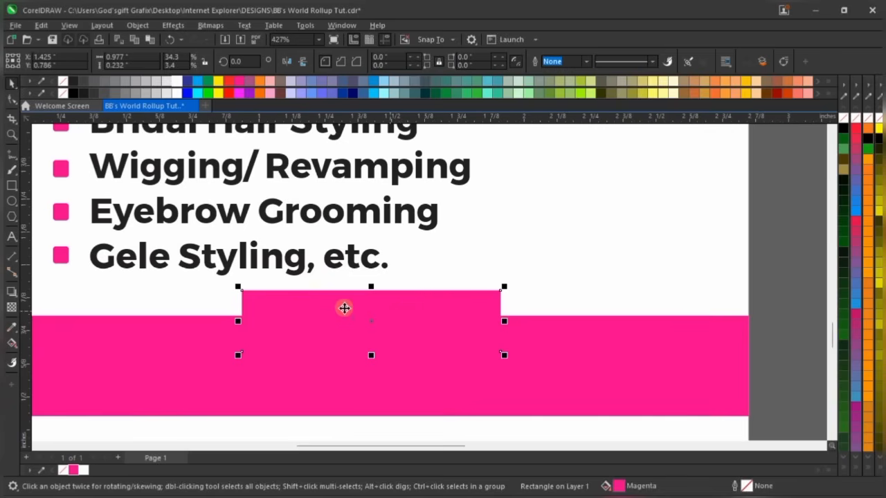
scroll(332, 303, up, 2)
drag(316, 304, 318, 301)
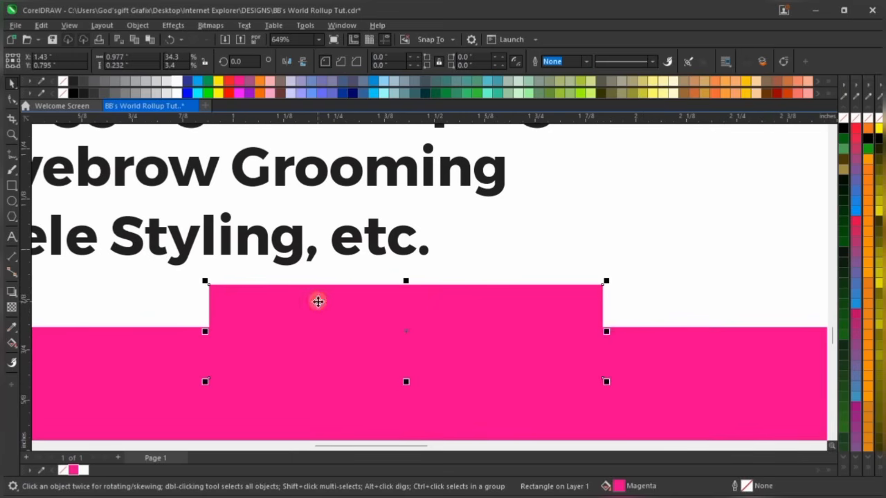
Round all corners of the small magenta tab and shrink it slightly
click(12, 99)
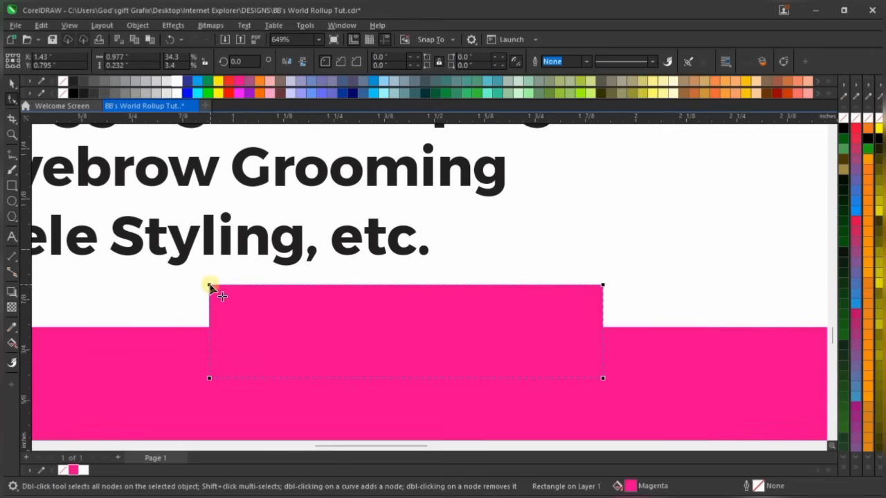
drag(211, 284, 231, 285)
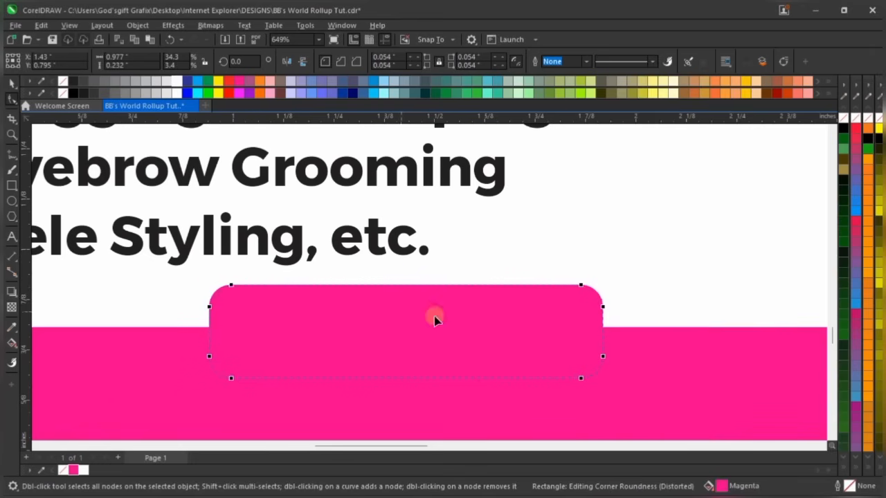
key(space)
scroll(554, 322, down, 2)
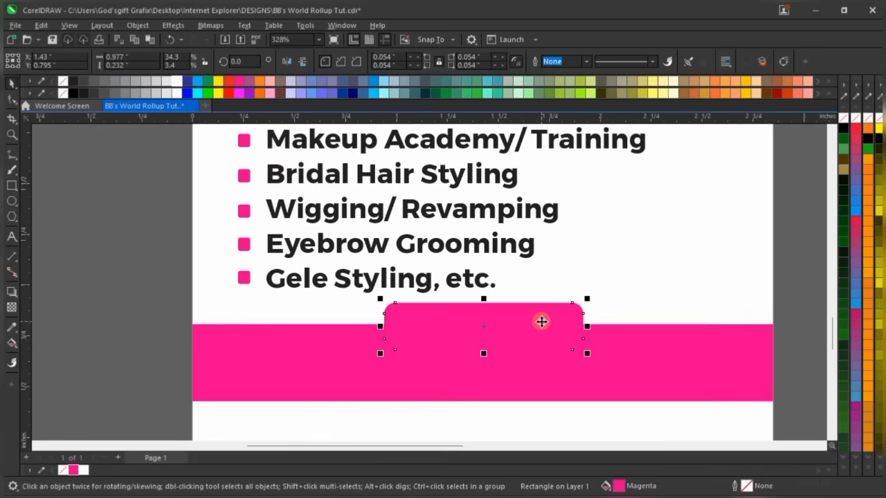
drag(587, 298, 574, 302)
scroll(483, 323, up, 1)
scroll(483, 323, down, 2)
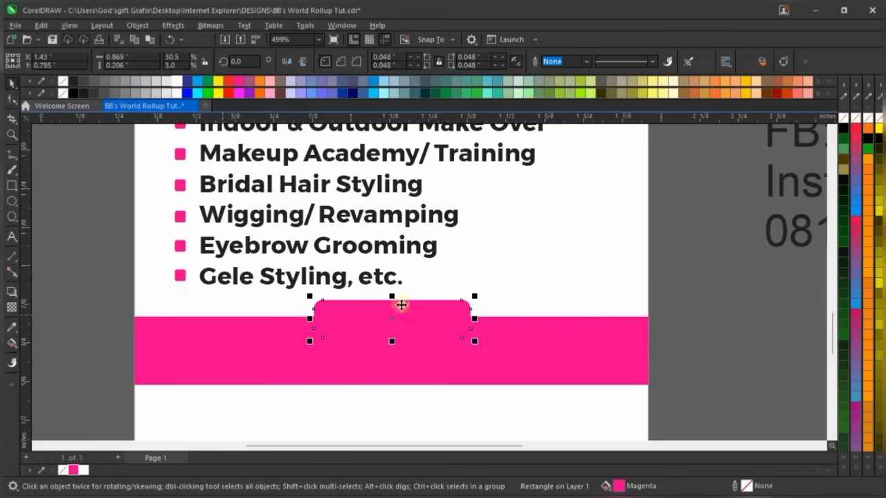
shift+click(509, 339)
click(663, 324)
Move the Address text down onto the centre of the magenta footer bar
scroll(346, 281, down, 2)
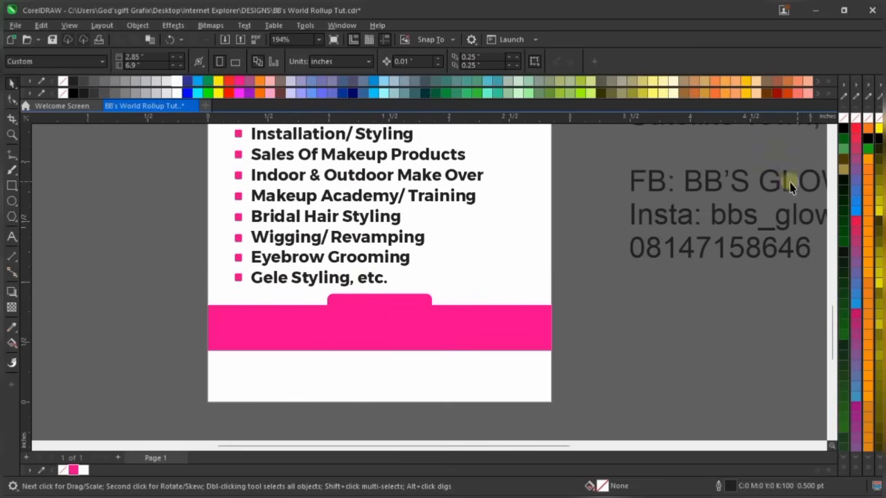
scroll(499, 367, down, 4)
drag(627, 181, 580, 358)
drag(520, 345, 524, 340)
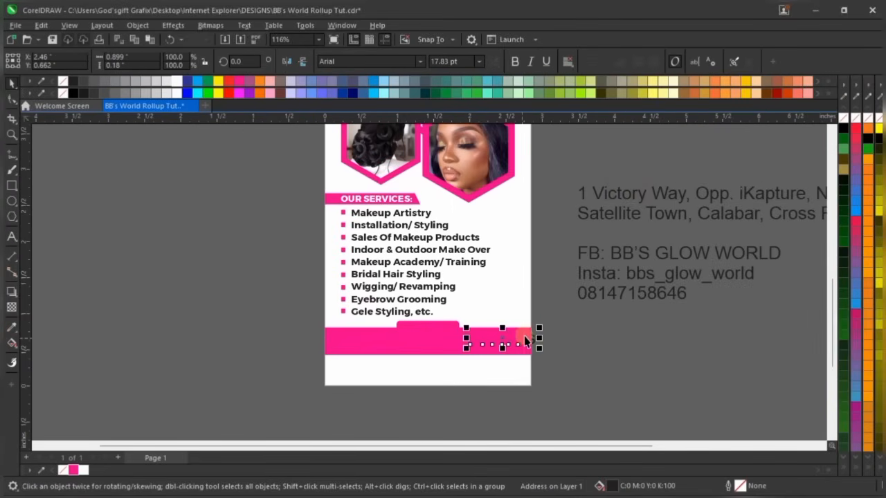
scroll(524, 340, up, 3)
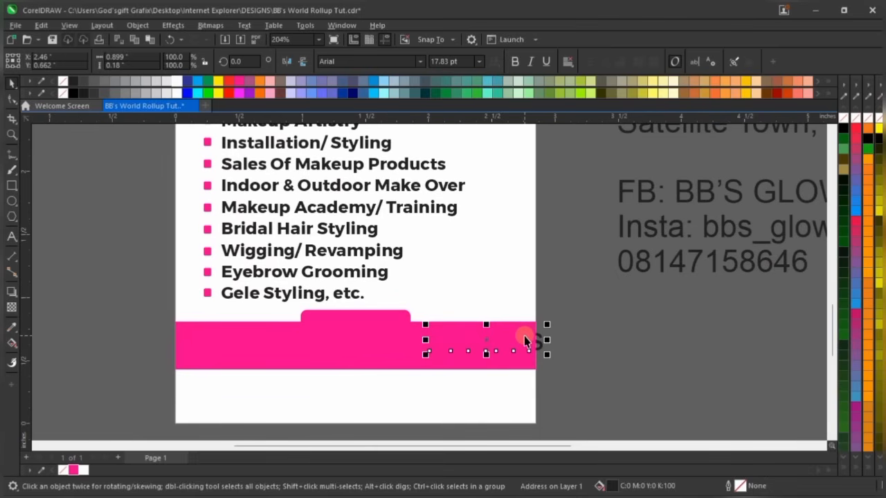
scroll(525, 337, down, 4)
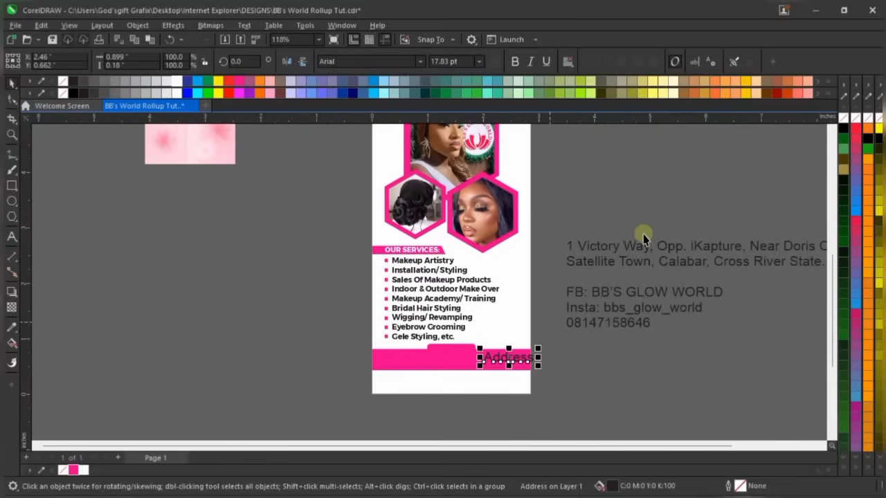
drag(759, 228, 514, 371)
scroll(541, 294, up, 1)
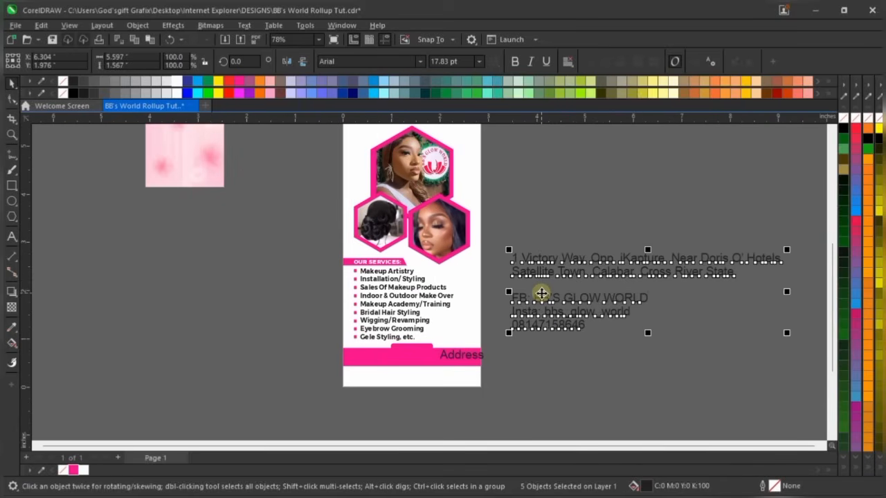
click(538, 374)
scroll(457, 370, up, 2)
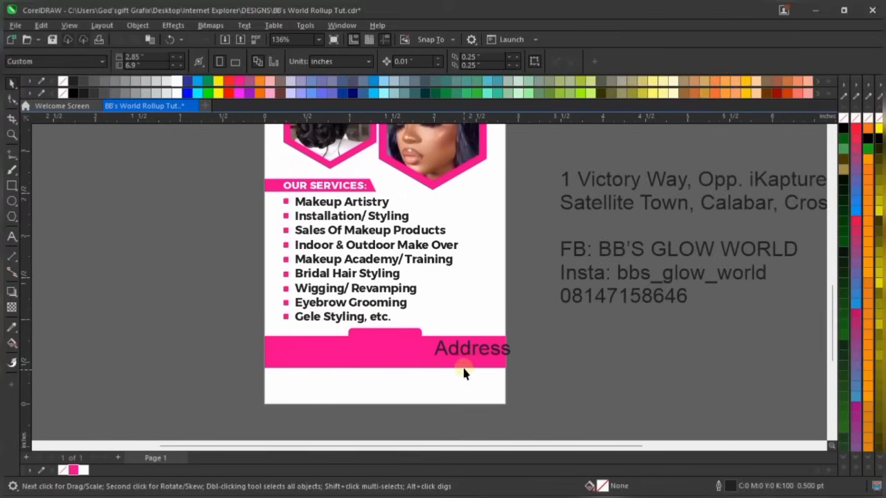
scroll(473, 356, up, 2)
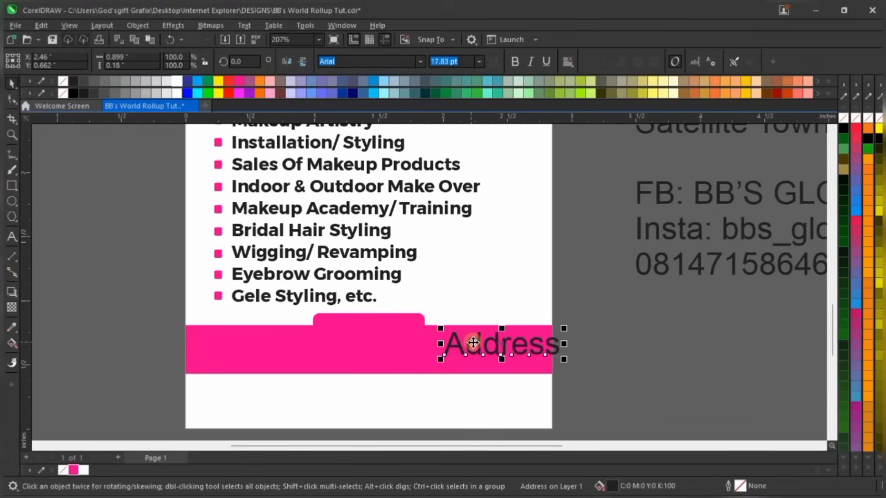
double_click(473, 342)
drag(471, 342, 367, 330)
scroll(365, 329, up, 1)
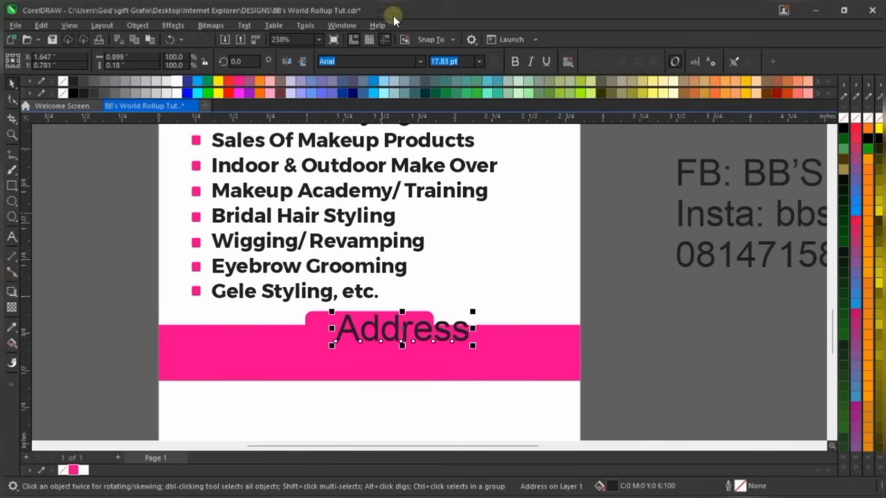
Set the Address text in Montserrat and change it to uppercase ADDRESS
click(420, 61)
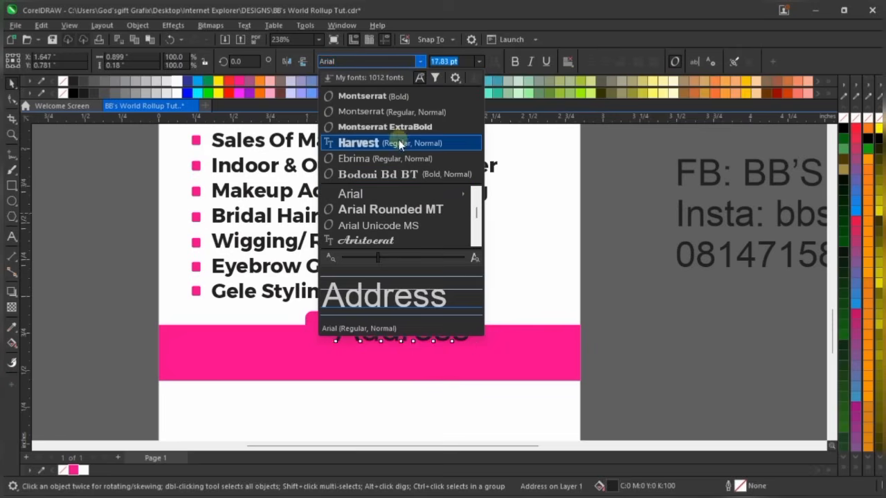
click(409, 97)
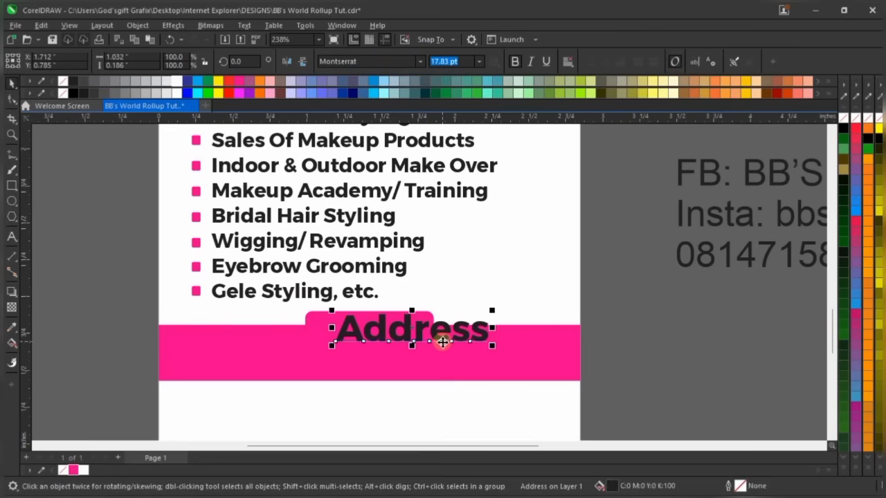
click(244, 25)
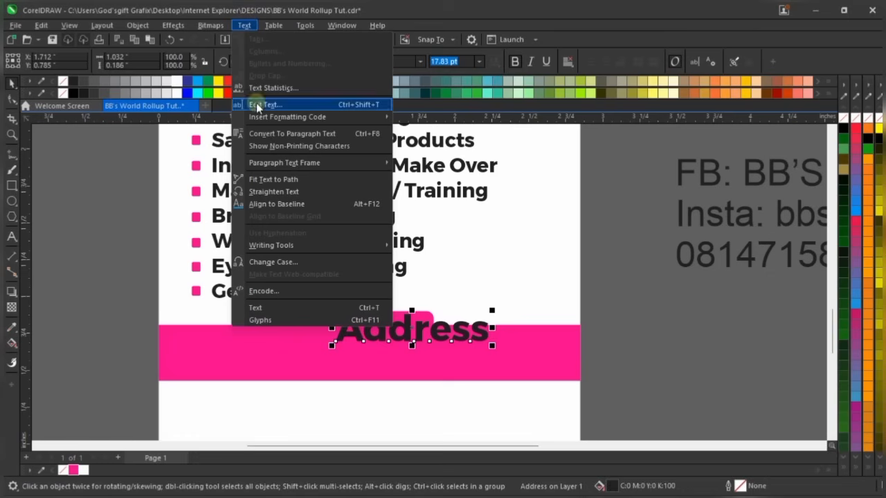
click(285, 262)
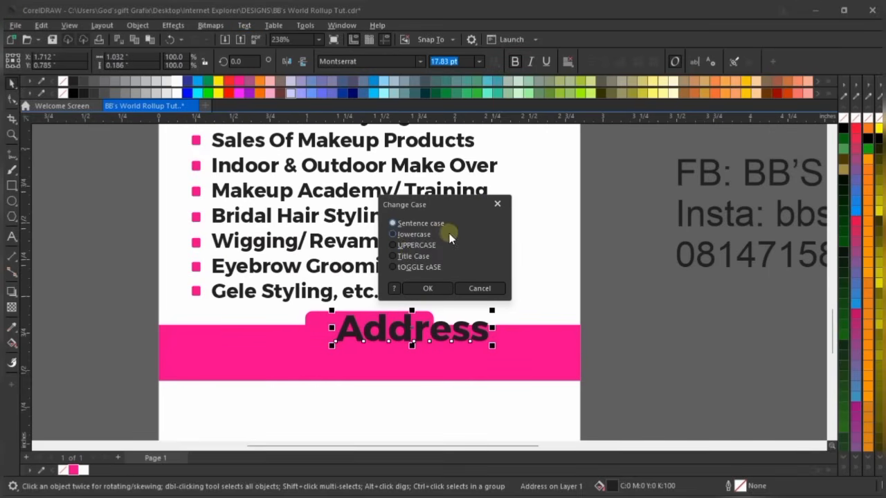
click(420, 288)
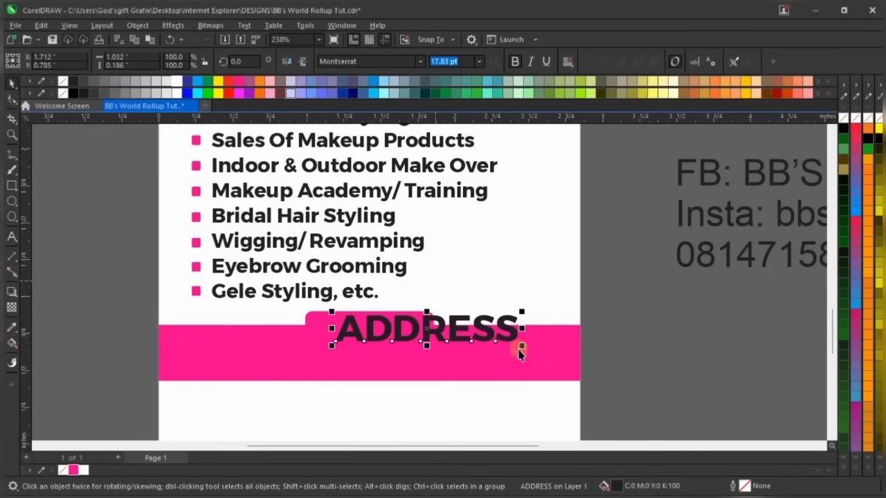
Make ADDRESS 7.5 pt, place it on the rounded tab, and add a colon
drag(524, 312, 409, 326)
scroll(419, 331, up, 3)
scroll(407, 322, down, 2)
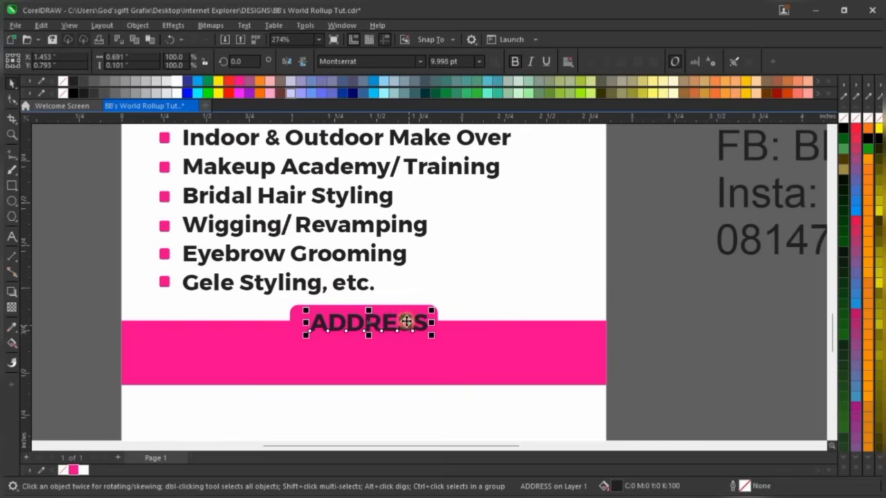
scroll(397, 326, up, 4)
click(459, 59)
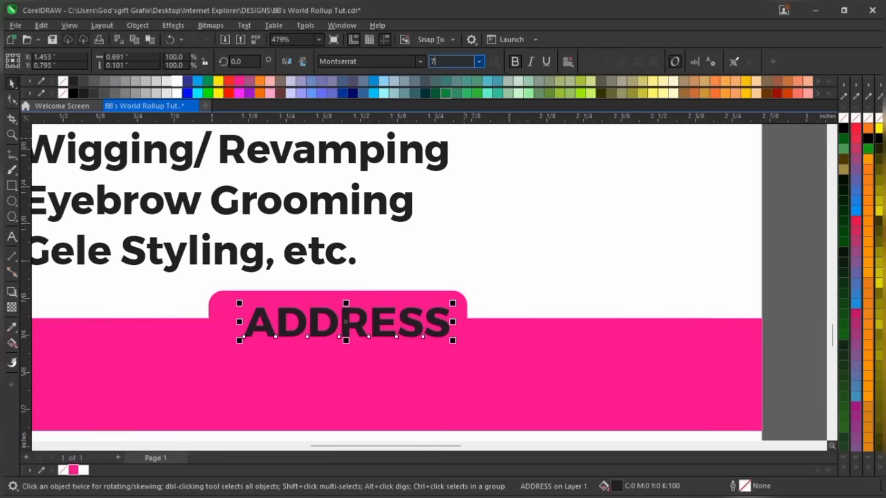
key(Return)
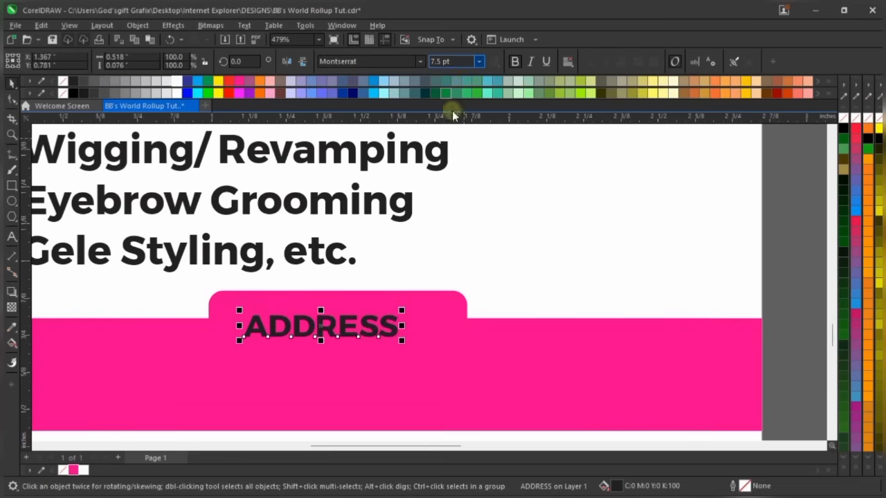
scroll(343, 320, up, 2)
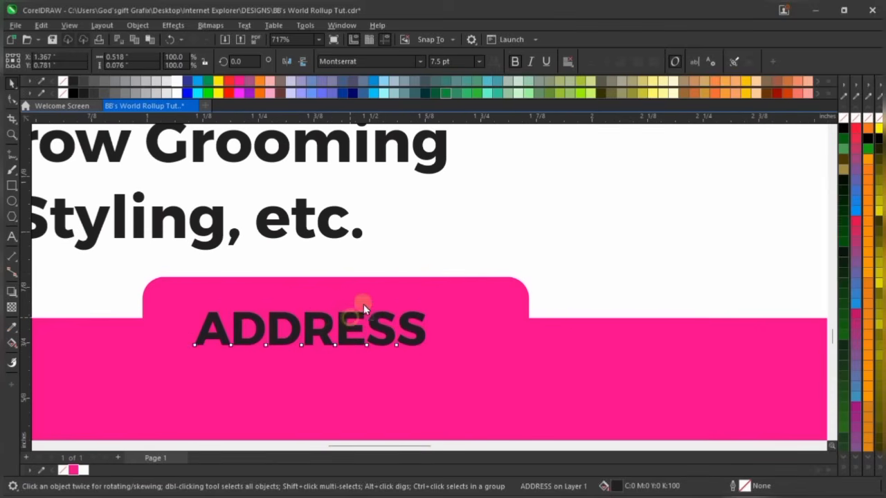
drag(364, 304, 381, 284)
click(434, 309)
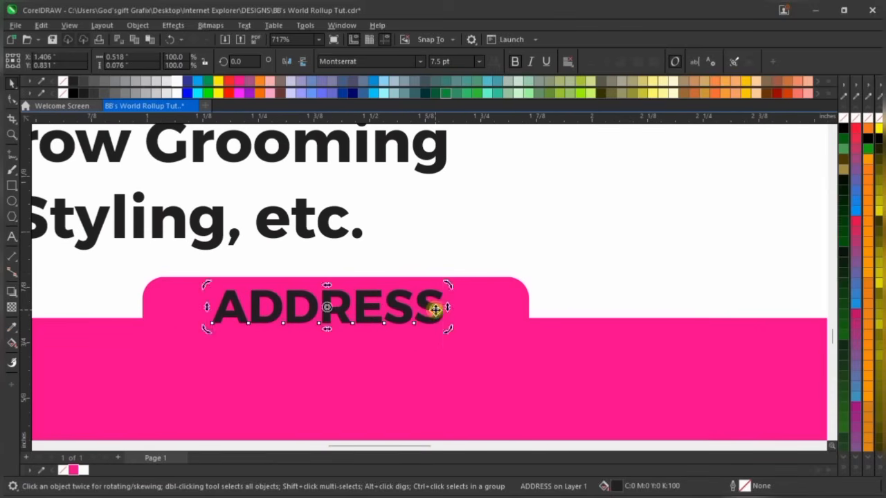
double_click(435, 309)
text(:)
key(ctrl+space)
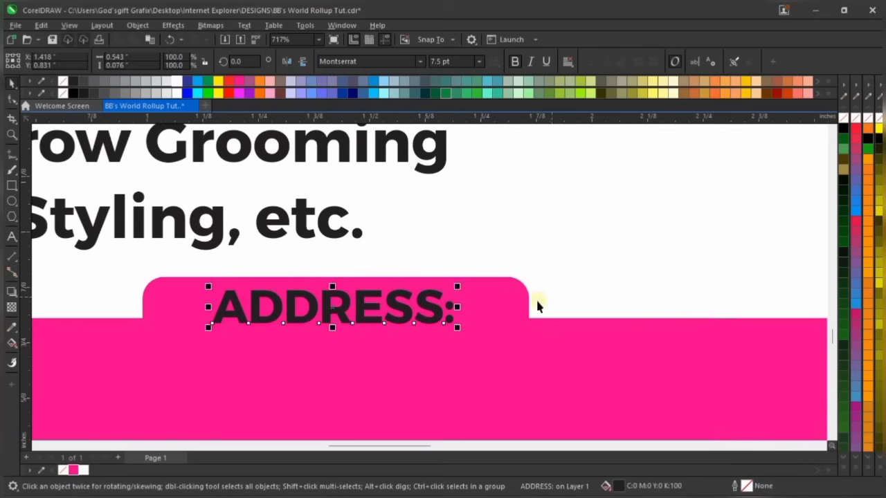
Make the rounded tab narrower and shorter, and colour the ADDRESS: text white
click(526, 300)
drag(534, 320, 494, 317)
drag(333, 369, 346, 345)
click(401, 310)
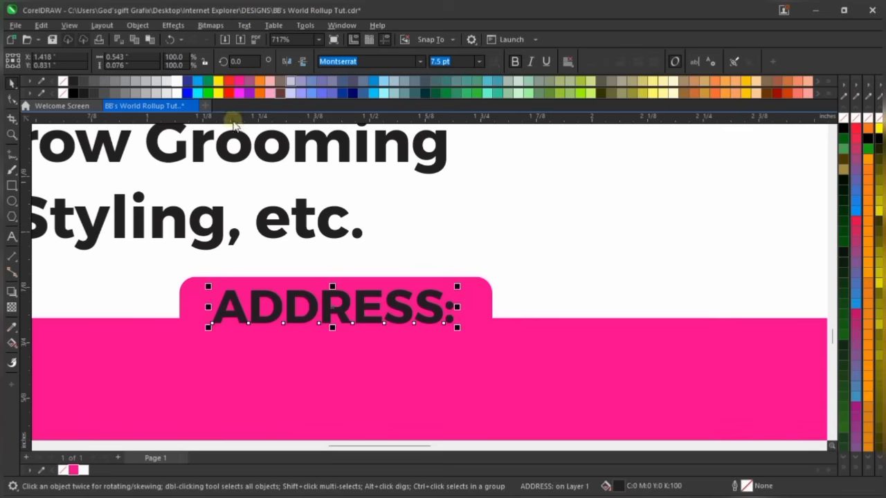
click(178, 82)
scroll(429, 297, down, 3)
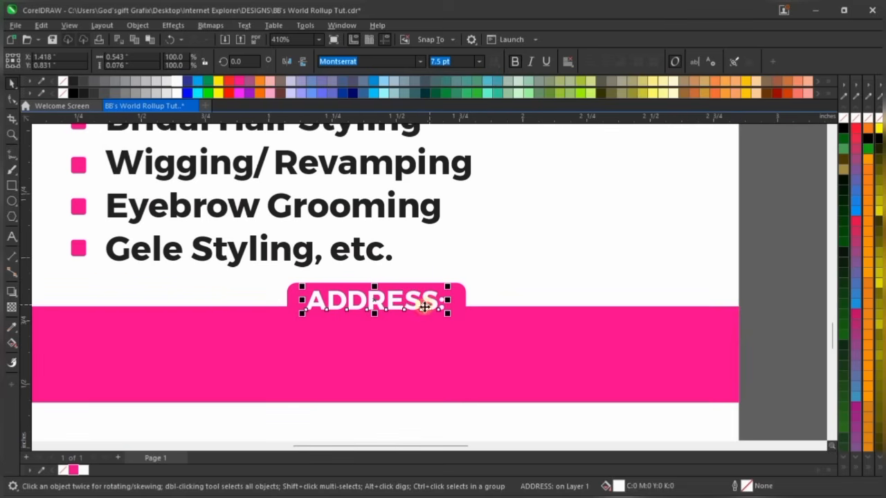
shift+click(457, 296)
scroll(443, 301, down, 2)
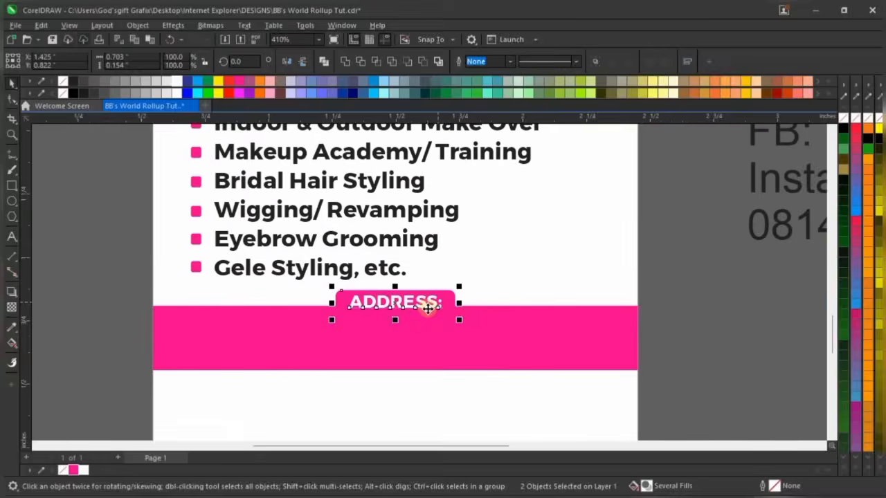
click(600, 269)
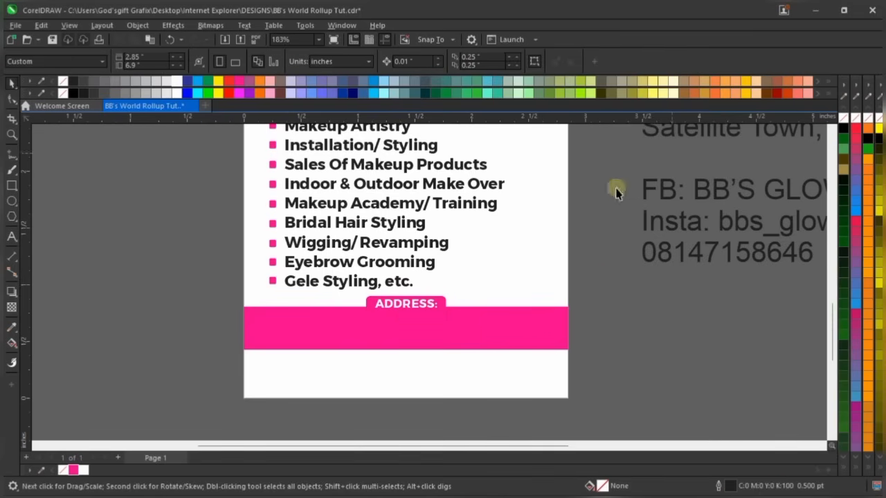
Move both address lines into the magenta footer bar and scale them down to fit
scroll(377, 341, down, 3)
click(606, 207)
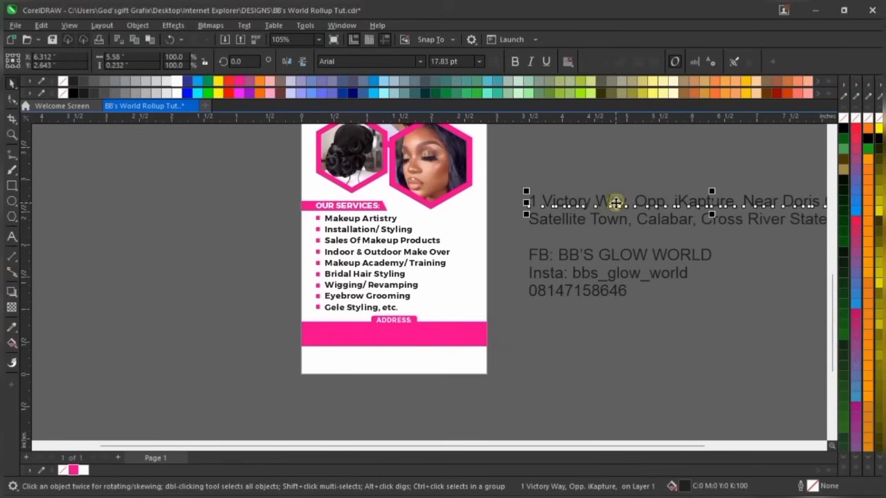
shift+click(638, 222)
drag(659, 203, 431, 335)
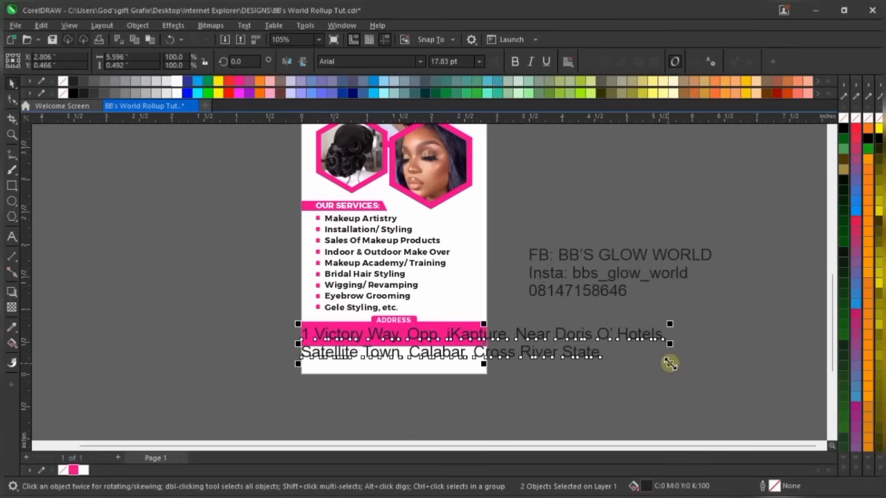
drag(670, 363, 538, 350)
scroll(432, 340, up, 1)
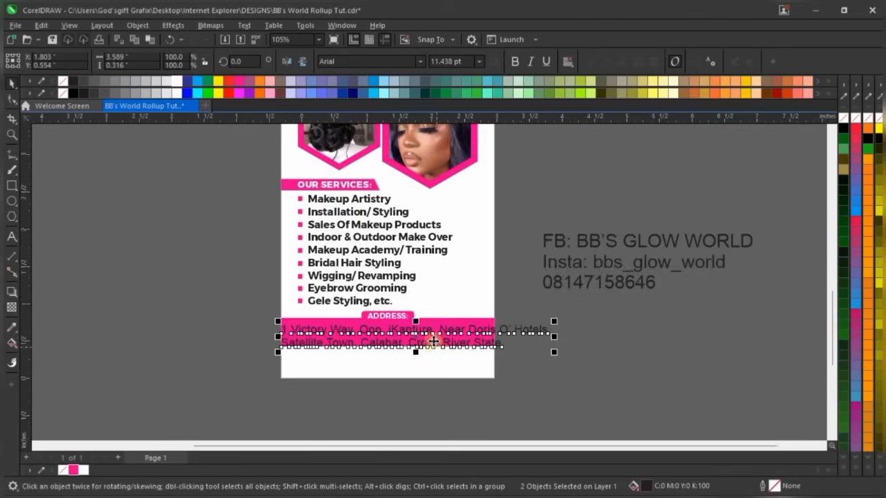
scroll(433, 341, up, 1)
drag(593, 313, 408, 324)
scroll(332, 322, up, 1)
drag(347, 340, 372, 324)
scroll(270, 328, up, 1)
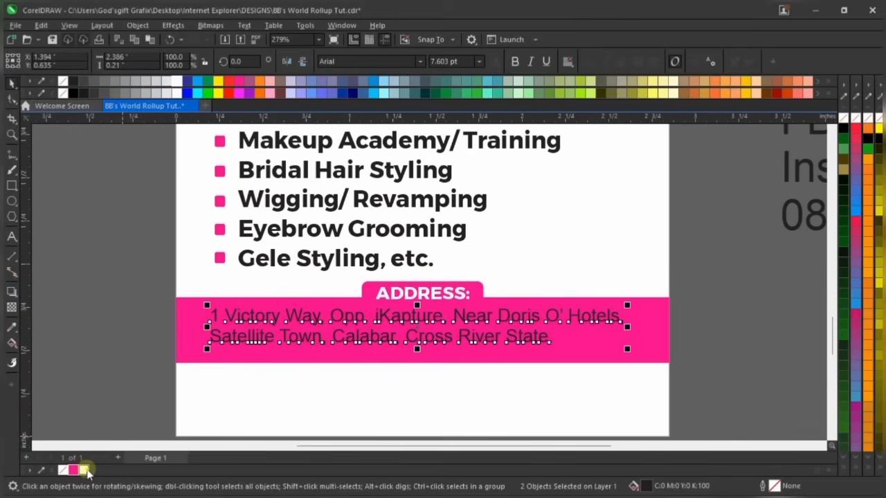
Make the address text white Montserrat ExtraBold, resized slightly to about 7 pt
click(85, 471)
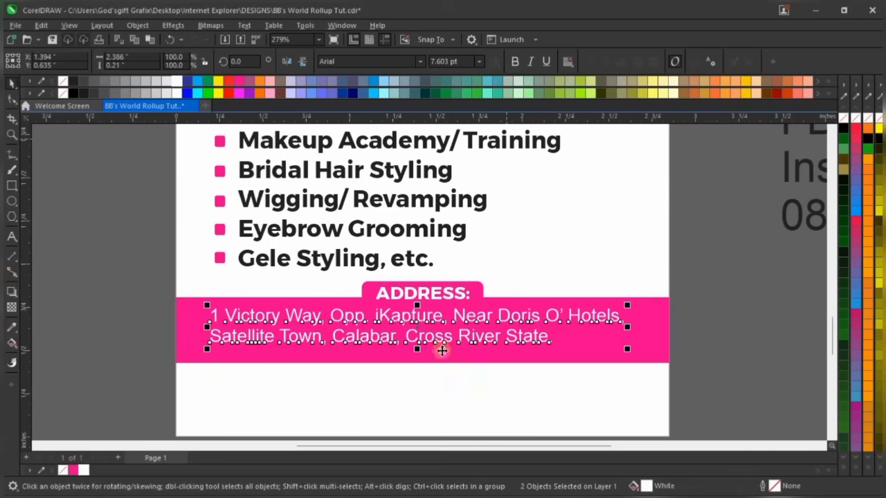
click(420, 61)
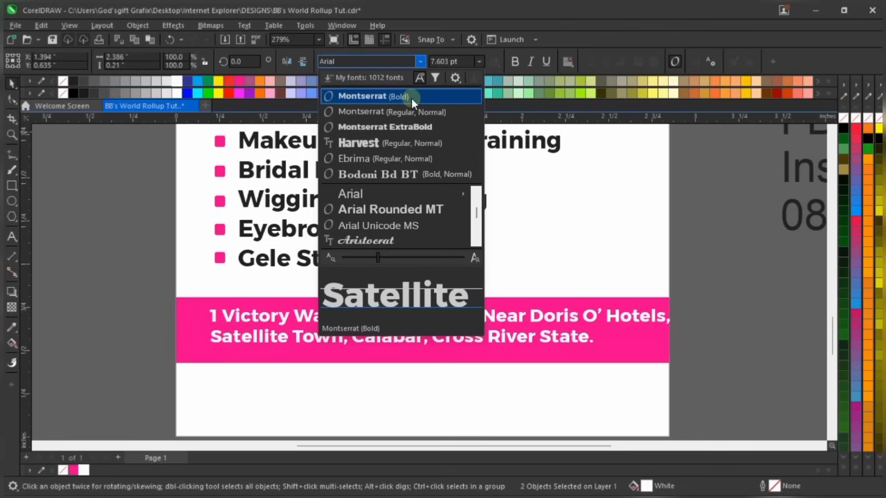
click(420, 128)
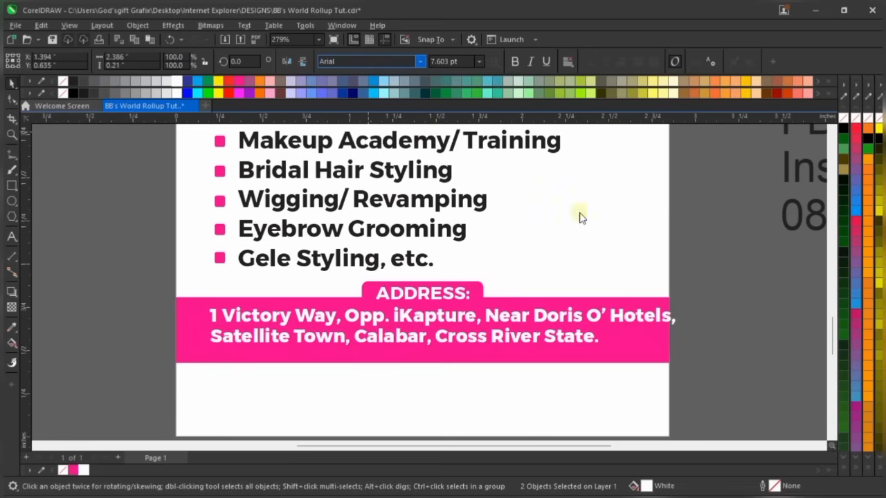
drag(679, 305, 643, 305)
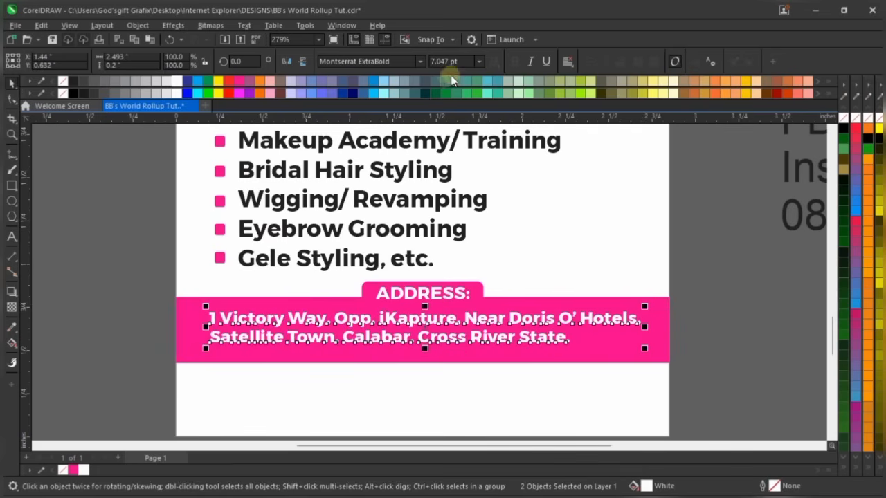
scroll(452, 321, up, 2)
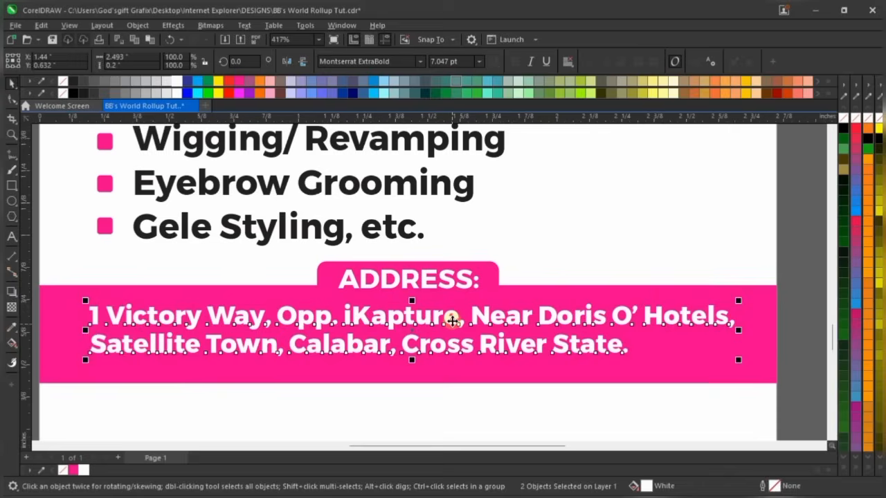
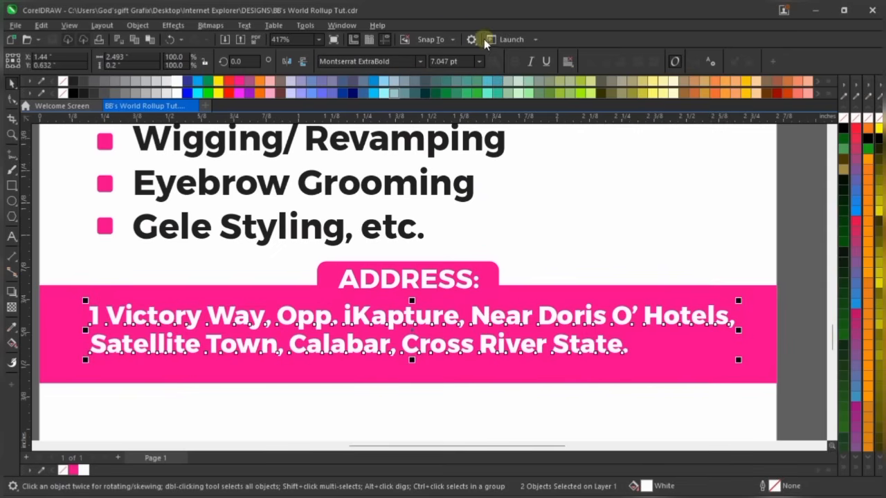
Set the address lines to 7.2 pt, centre-aligned, and centre them on the pink band
click(391, 61)
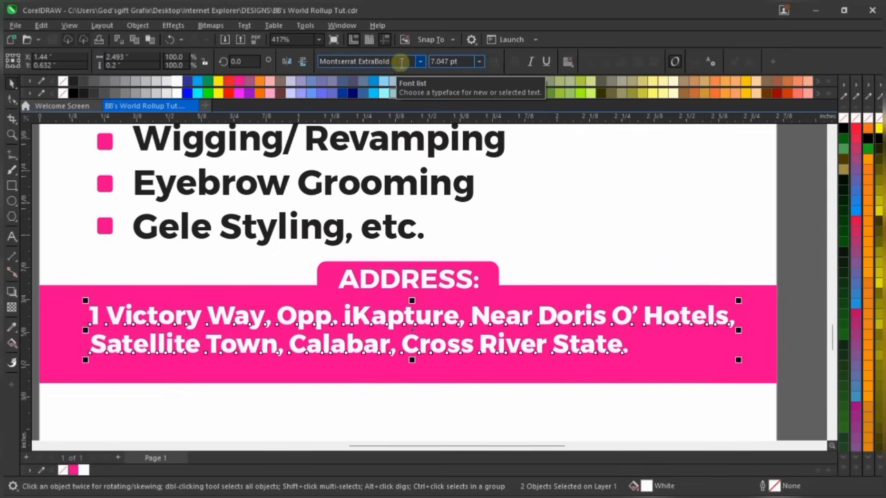
click(461, 61)
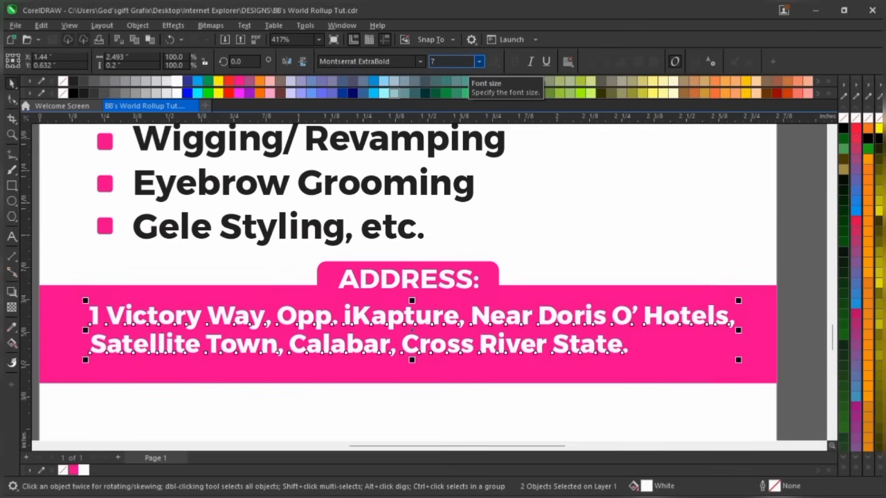
key(Return)
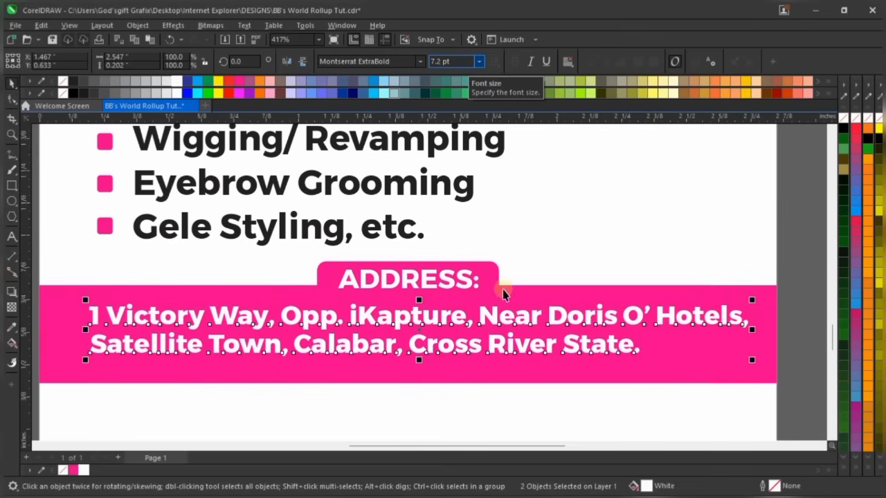
key(ctrl+e)
scroll(440, 340, down, 2)
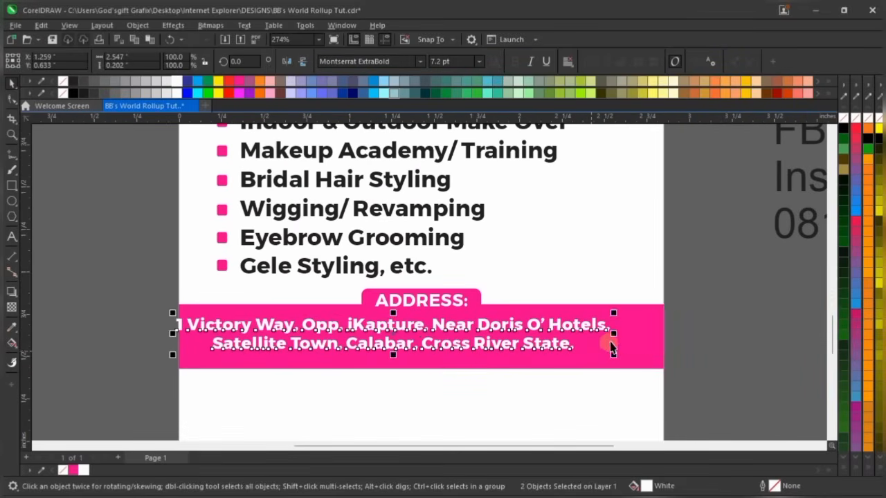
shift+click(636, 342)
key(c)
click(717, 333)
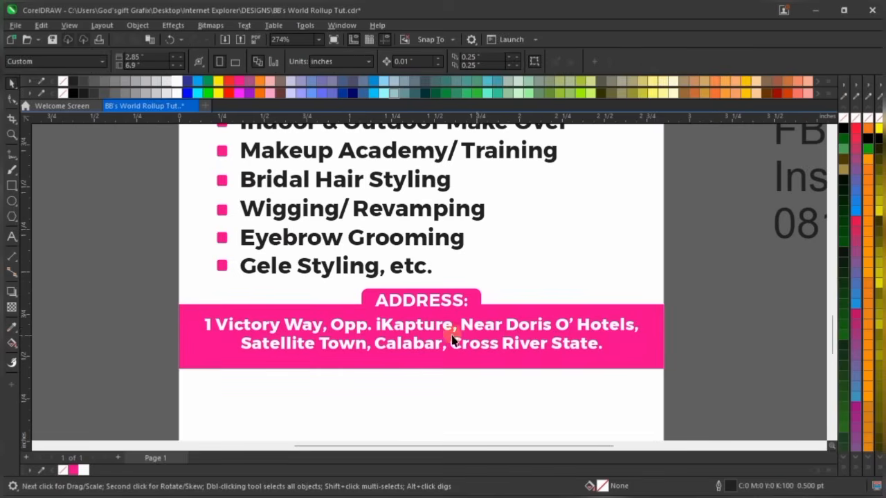
scroll(406, 336, up, 1)
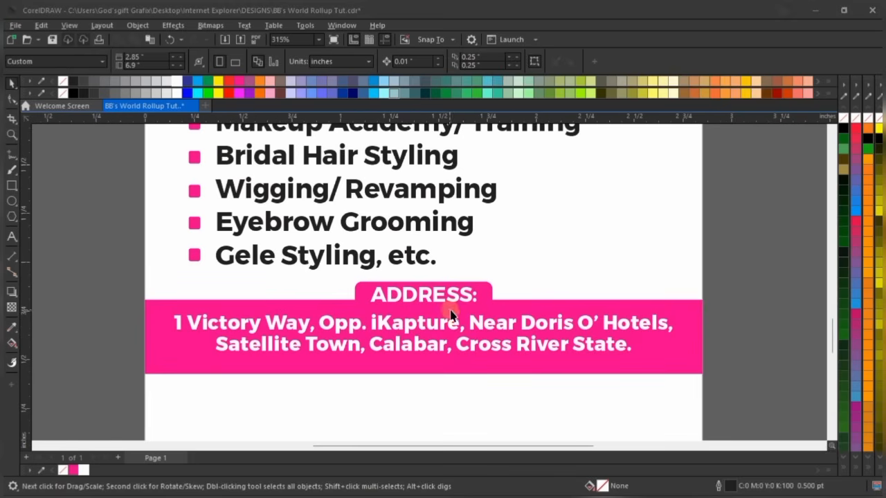
Nudge both address lines slightly higher within the pink band
click(520, 349)
click(522, 349)
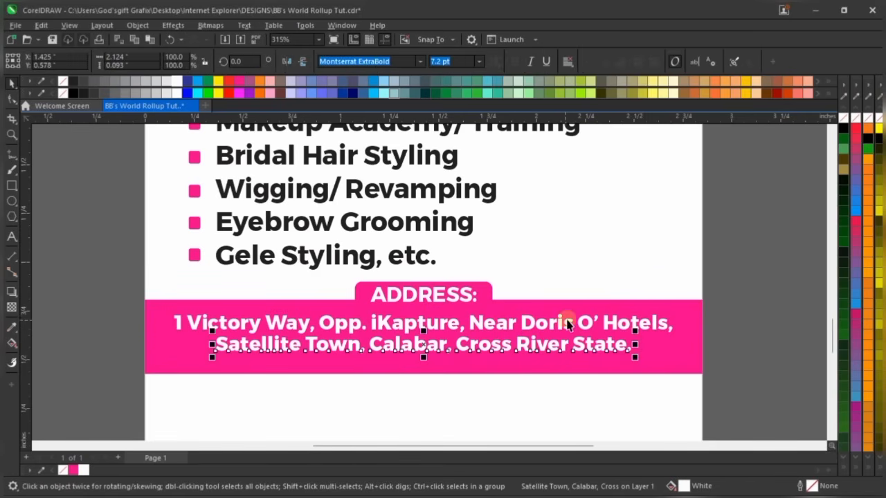
shift+click(569, 326)
key(Up)
key(Up)
key(Up)
key(Up)
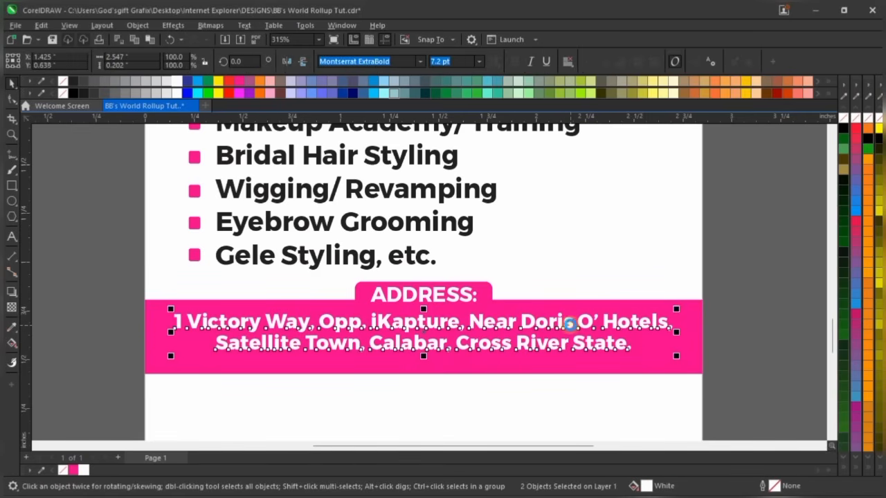
click(766, 313)
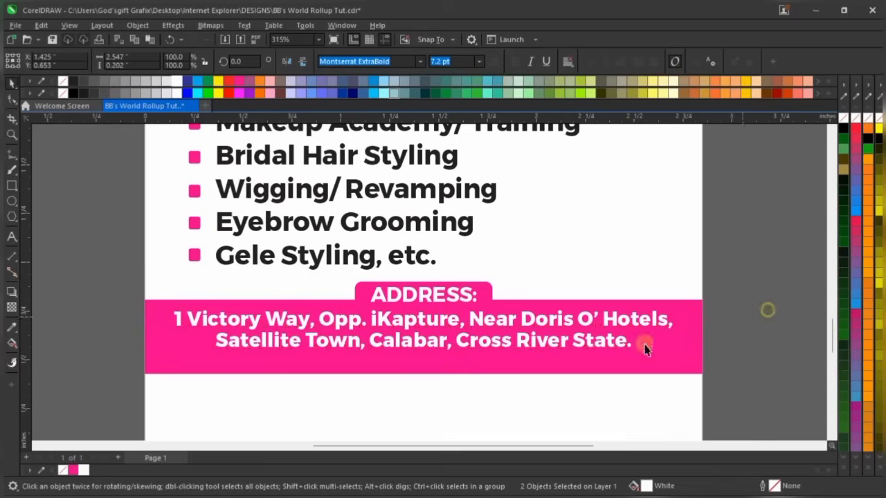
scroll(518, 342, down, 3)
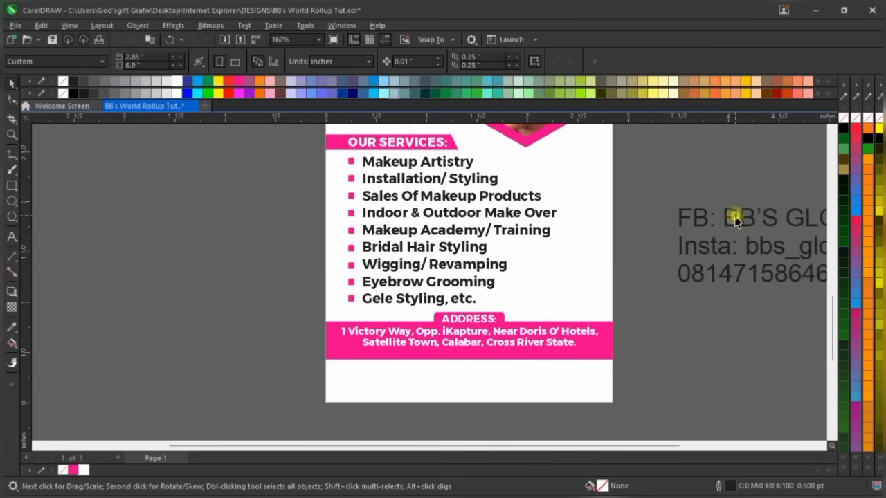
Move the FB: BB'S GLOW WORLD and Insta: bbs_glow_world texts below the page
drag(732, 214, 291, 423)
scroll(358, 339, down, 1)
scroll(640, 322, down, 2)
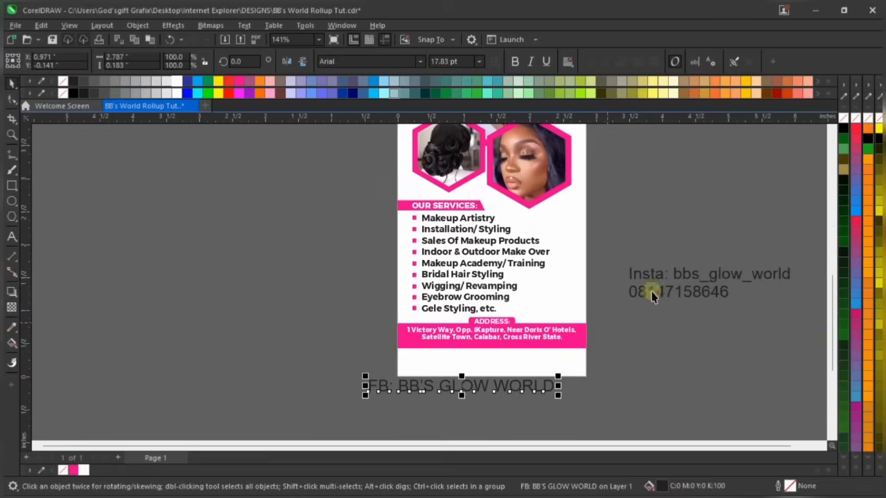
drag(723, 276, 493, 414)
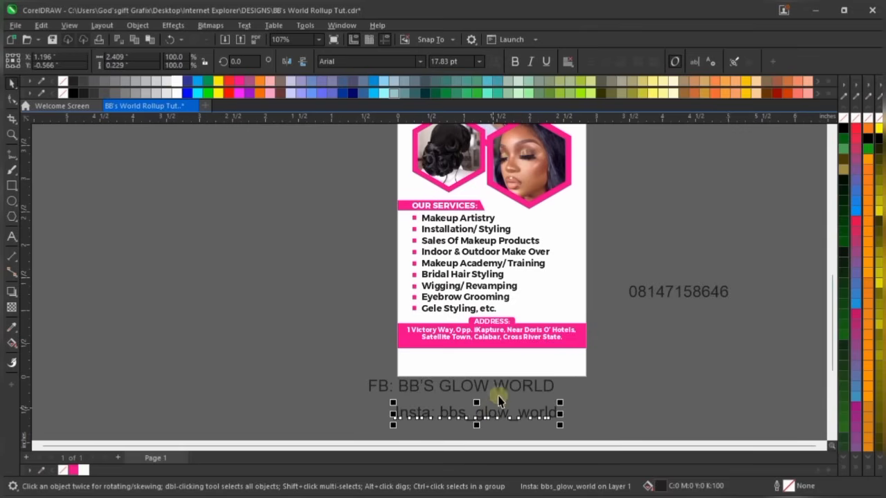
scroll(499, 395, up, 3)
click(507, 381)
drag(509, 388, 509, 389)
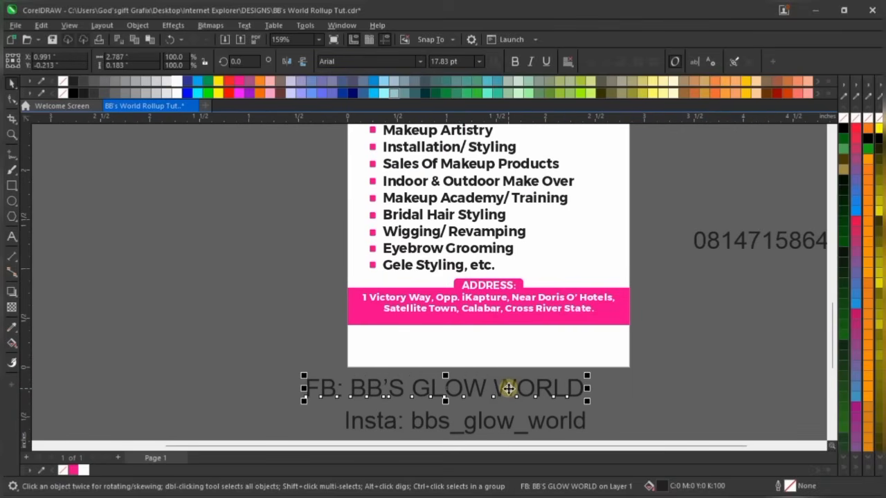
Stretch the pink address band taller at the bottom
click(530, 320)
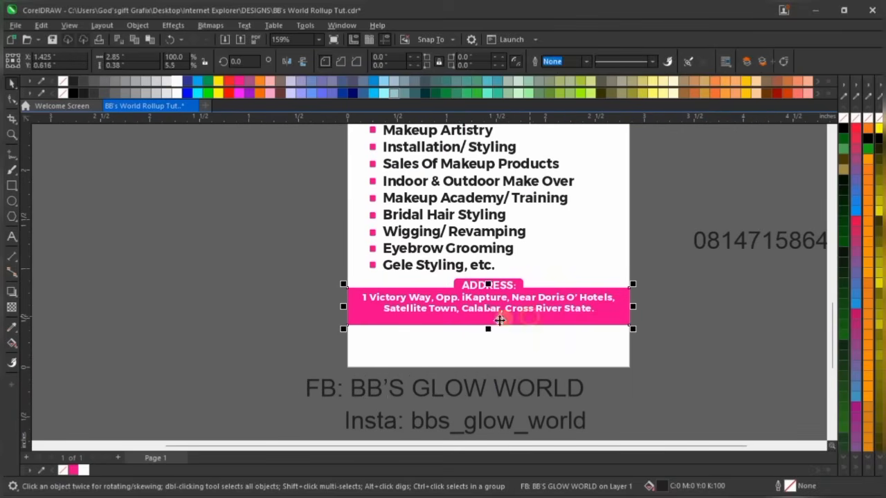
scroll(472, 325, up, 3)
drag(498, 328, 481, 322)
scroll(480, 322, down, 2)
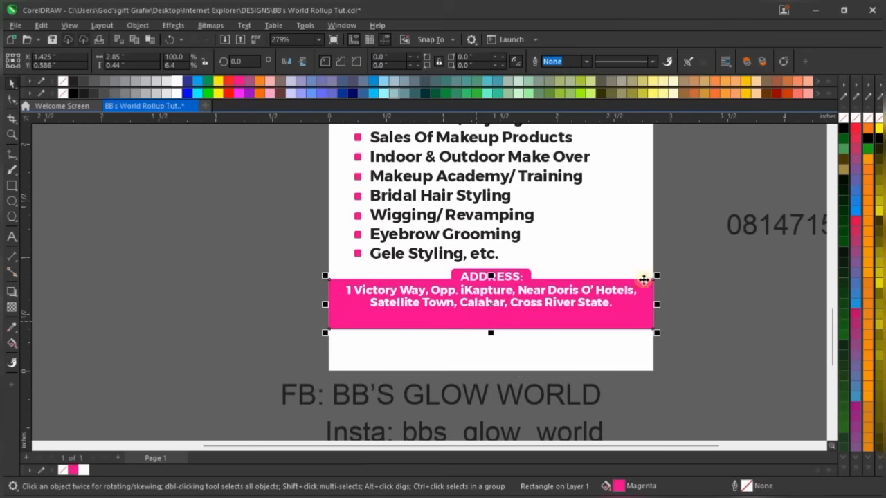
click(722, 311)
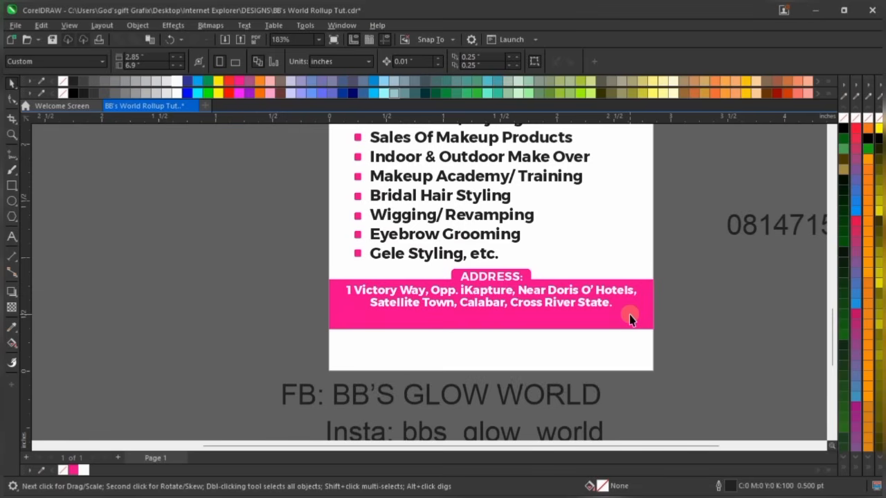
scroll(567, 293, up, 2)
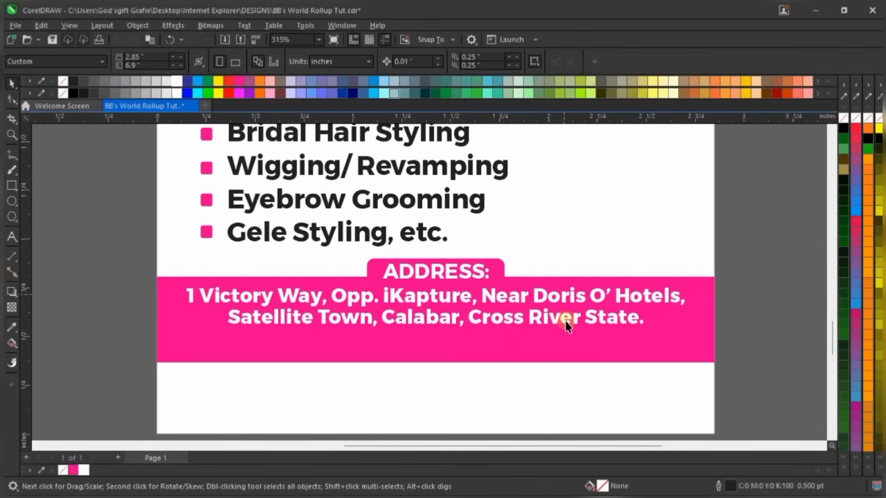
scroll(502, 329, down, 2)
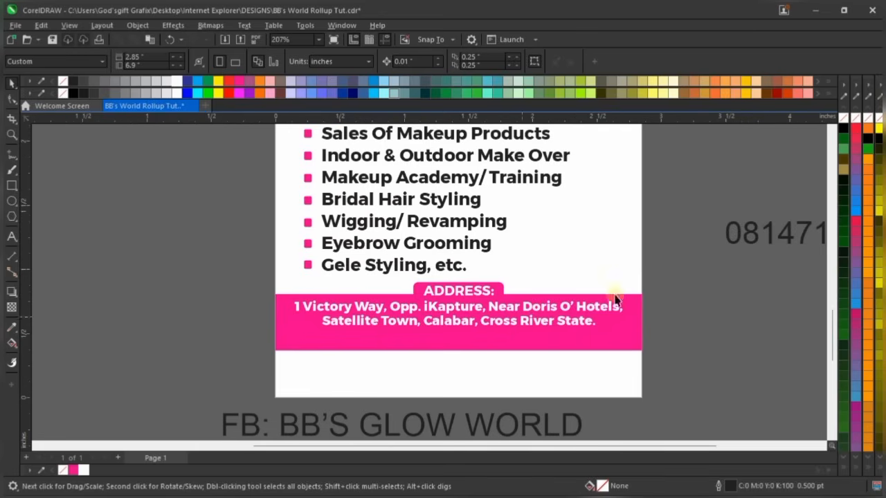
click(748, 234)
scroll(653, 311, down, 2)
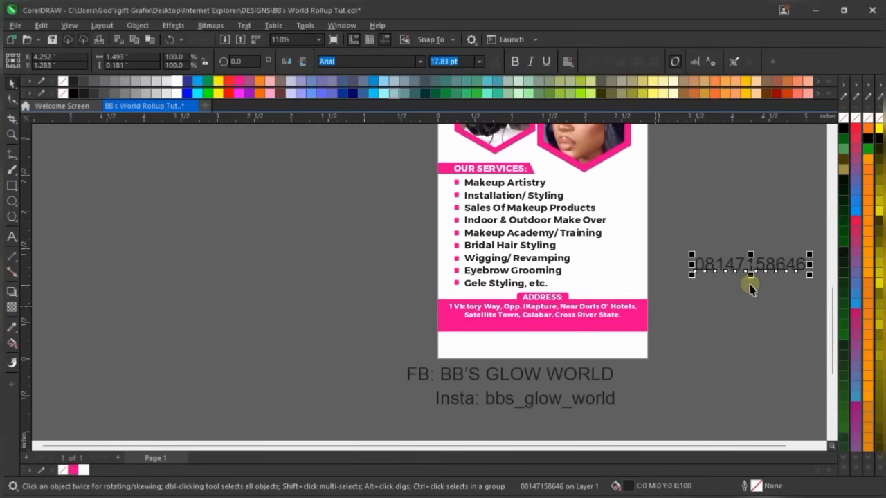
click(630, 369)
scroll(627, 369, up, 2)
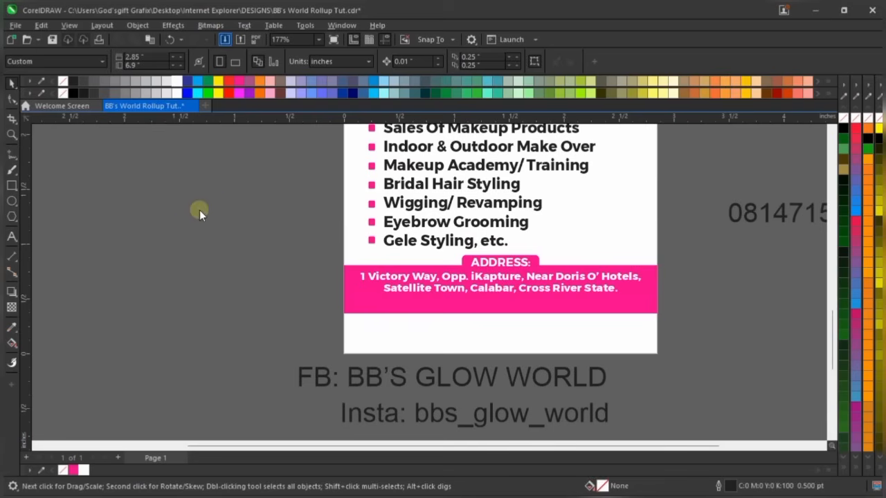
key(ctrl+i)
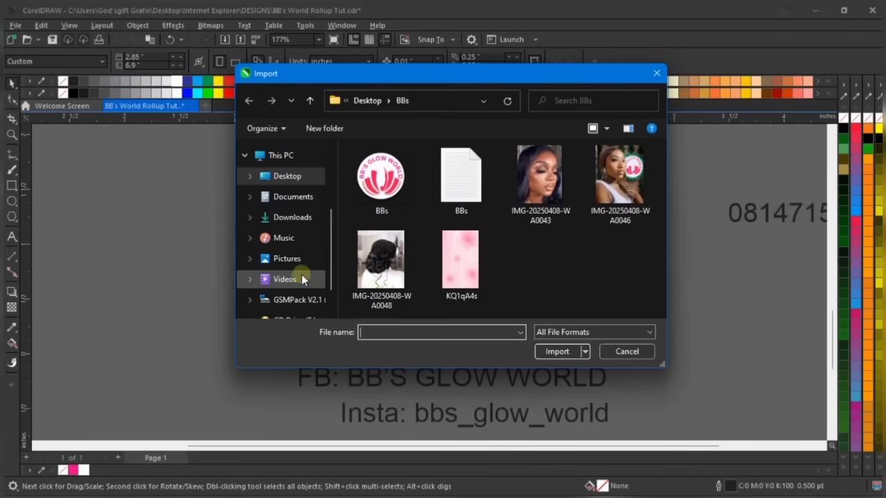
Import Icons.cdr from the Desktop > Internet Explorer > DESIGNS folder
scroll(315, 188, up, 1)
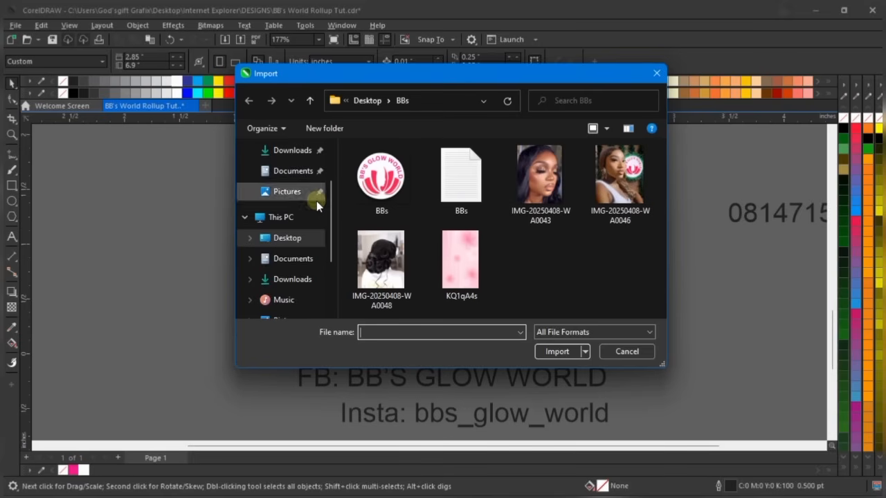
scroll(316, 203, up, 2)
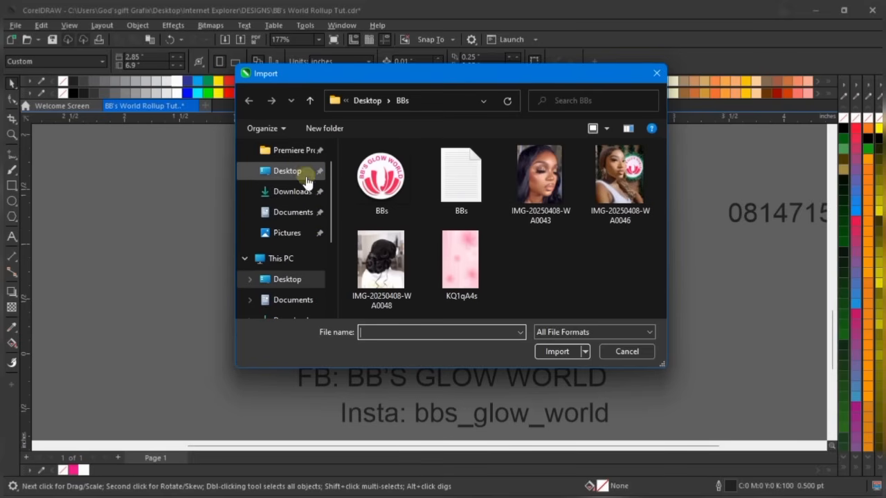
click(316, 176)
double_click(415, 227)
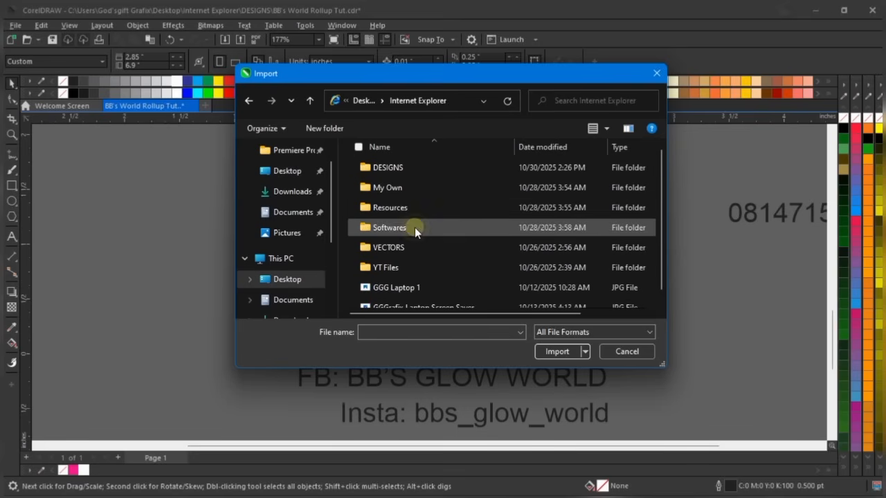
double_click(424, 169)
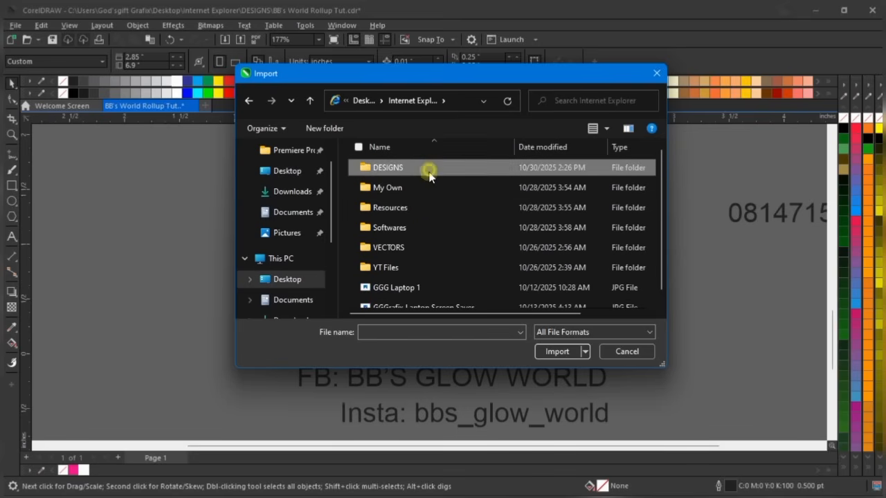
click(404, 334)
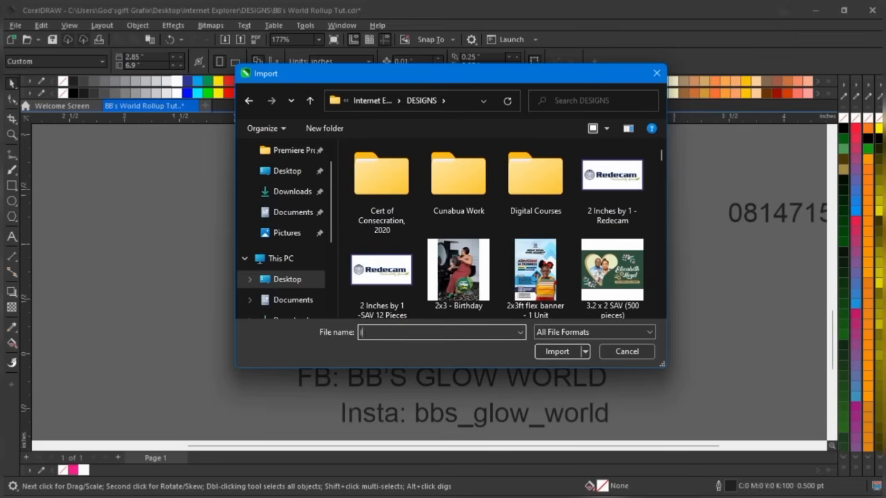
text(ICON)
click(399, 346)
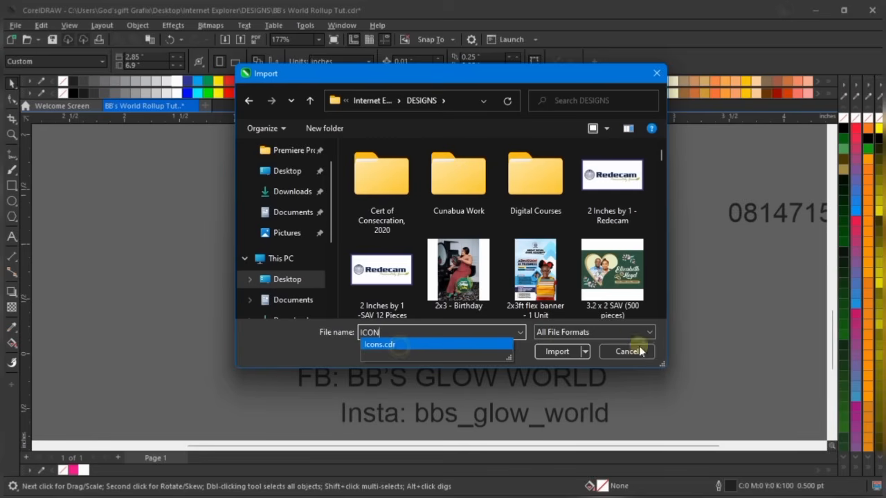
click(557, 351)
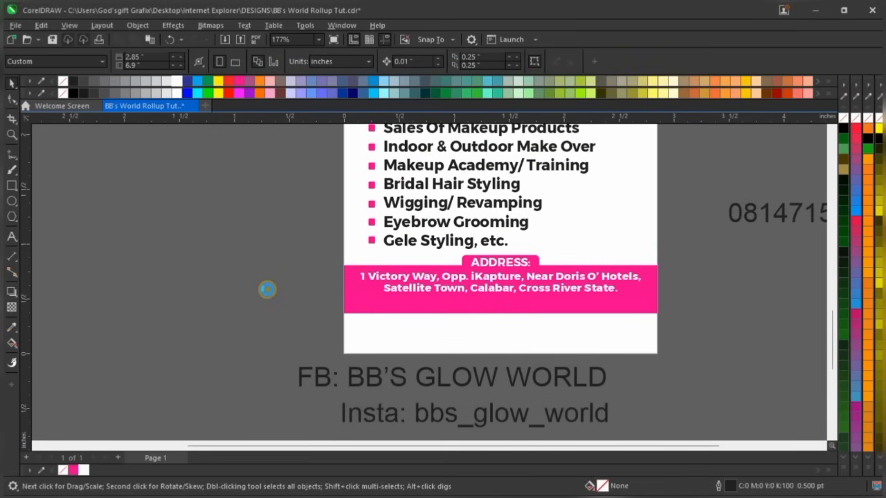
Place the imported icon row on the canvas beside the page
scroll(263, 273, down, 3)
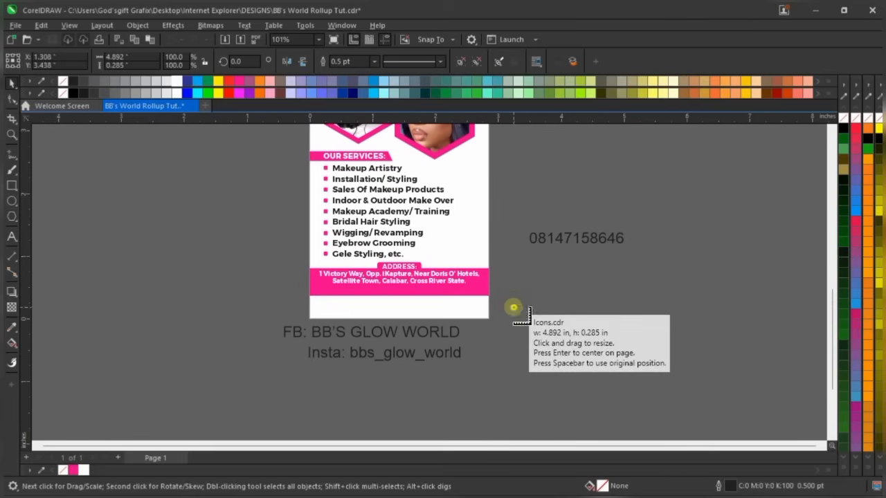
click(514, 308)
scroll(554, 315, down, 3)
scroll(623, 319, up, 2)
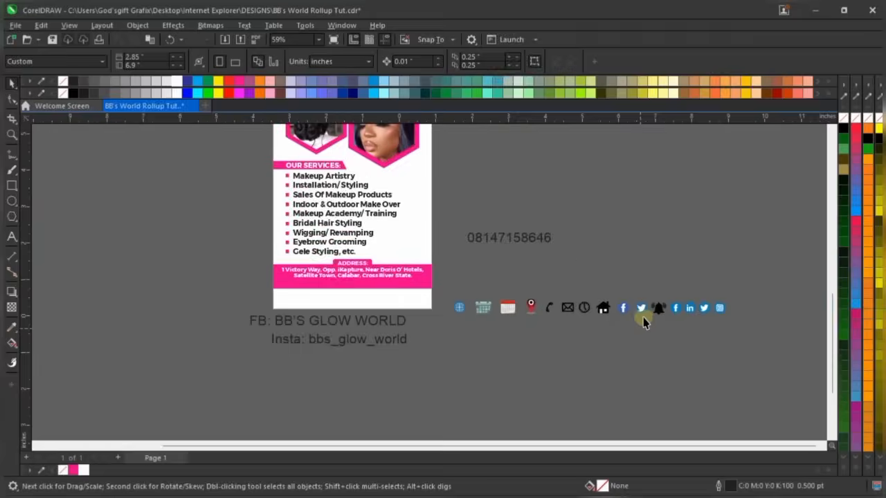
scroll(644, 322, up, 5)
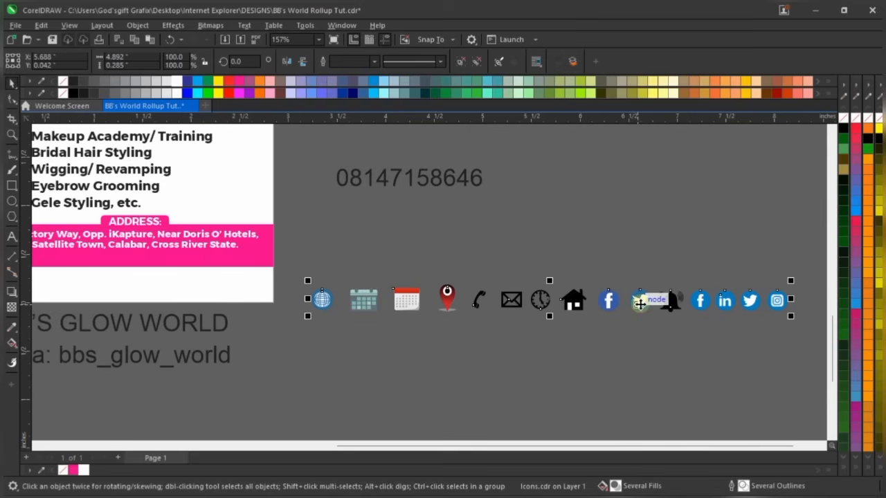
right_click(655, 225)
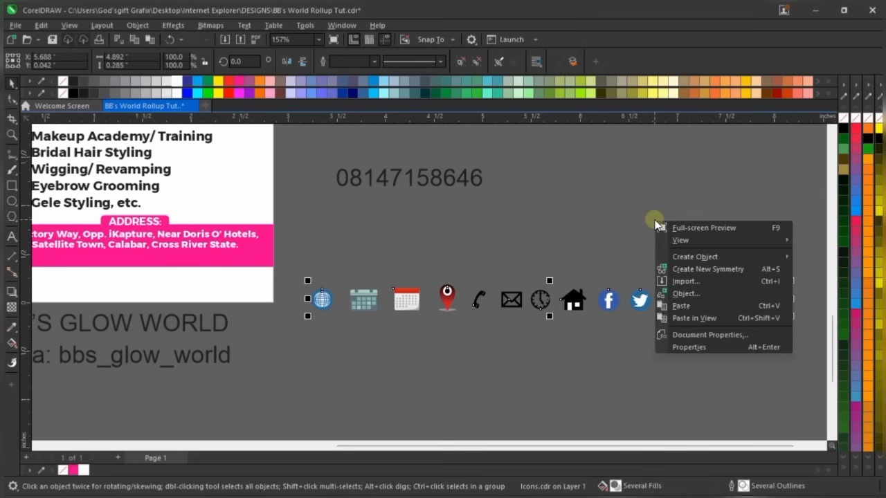
click(556, 217)
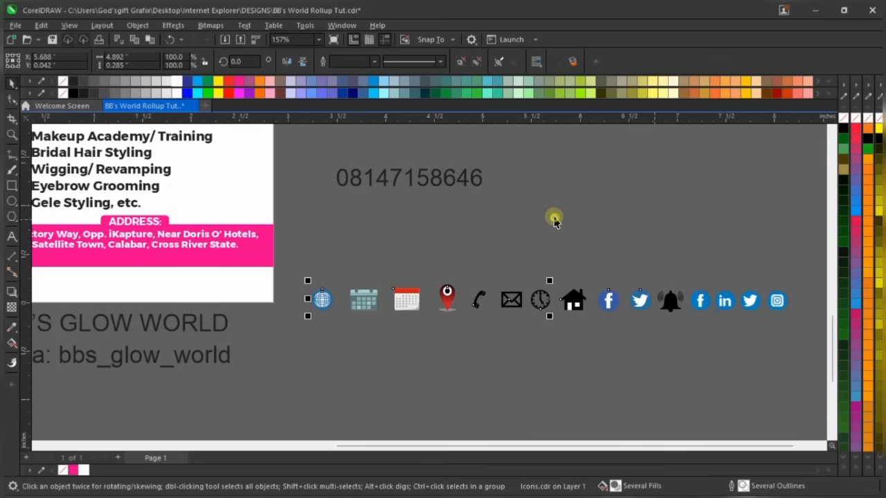
click(503, 232)
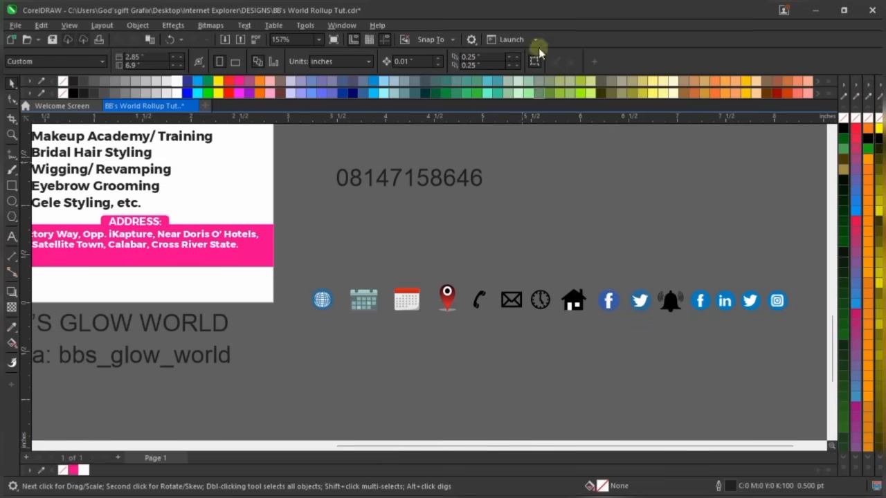
Ungroup All on the icon row so each icon is separate
click(514, 201)
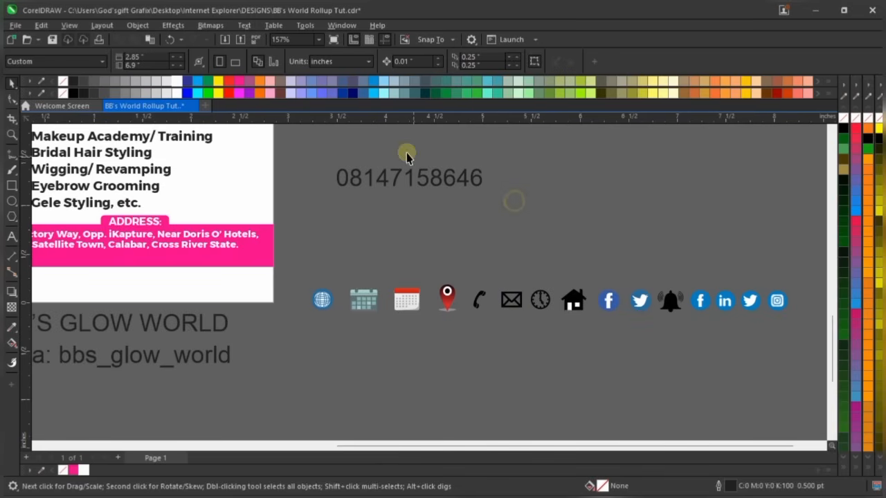
click(471, 181)
scroll(552, 204, down, 1)
click(531, 284)
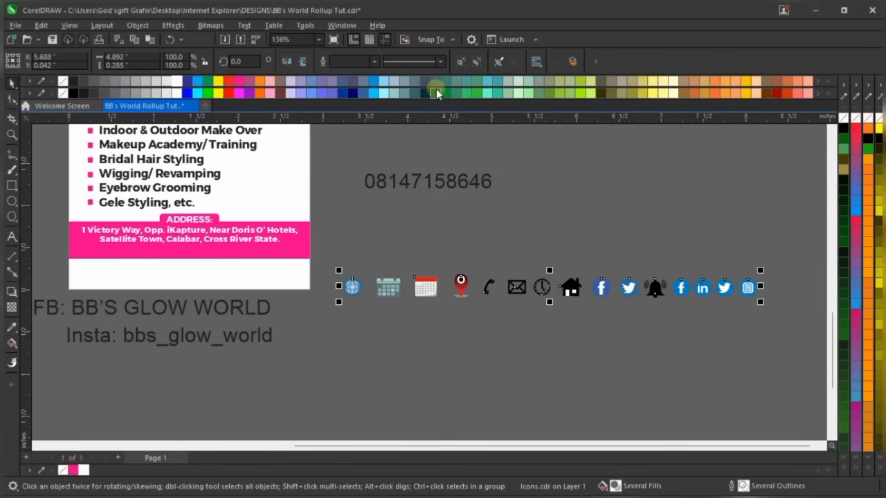
click(462, 63)
click(578, 181)
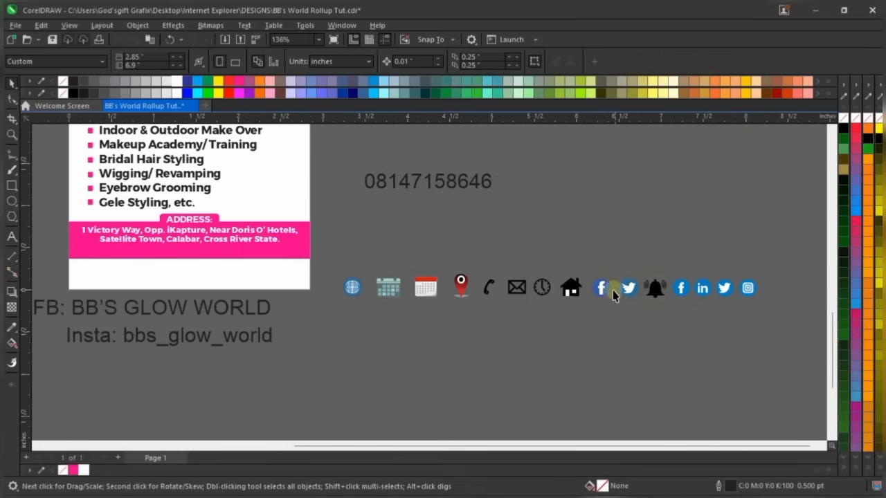
Pull the Facebook, Instagram and phone icons out of the row side by side
scroll(616, 263, up, 2)
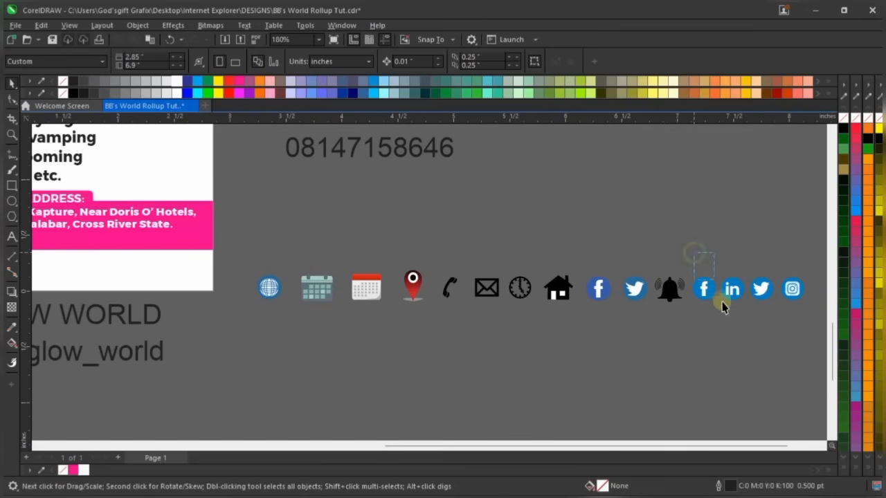
drag(682, 253, 714, 307)
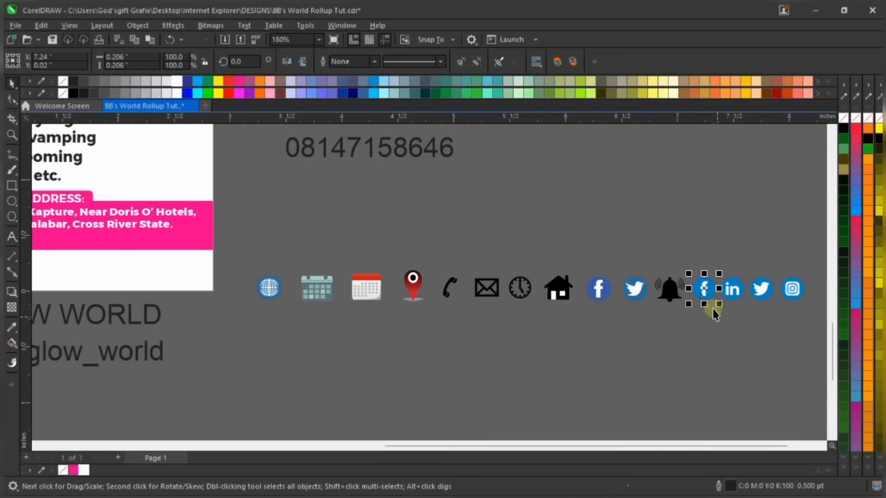
click(655, 241)
drag(655, 241, 410, 380)
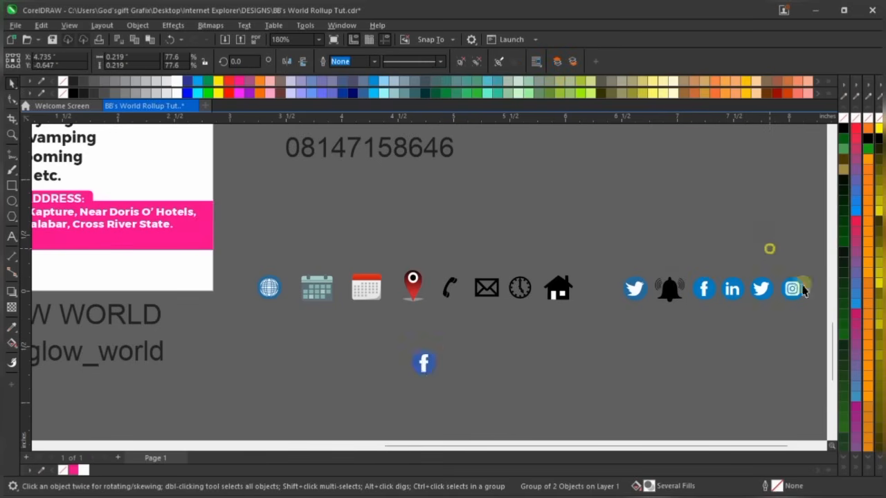
drag(772, 248, 825, 313)
drag(744, 289, 427, 381)
scroll(479, 353, up, 2)
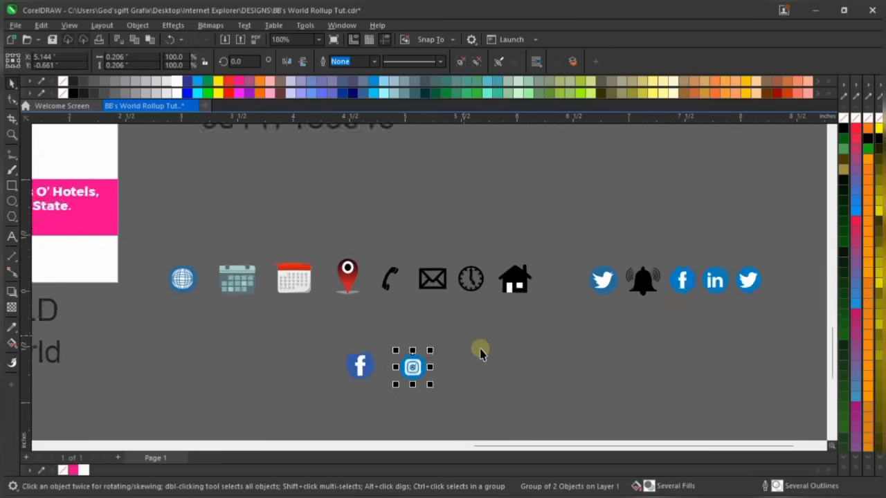
scroll(479, 325, down, 2)
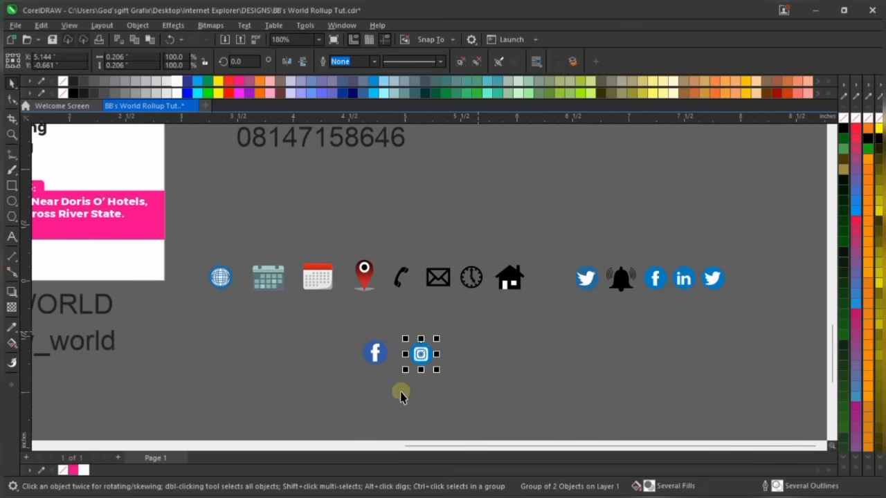
scroll(424, 368, up, 4)
scroll(419, 337, down, 3)
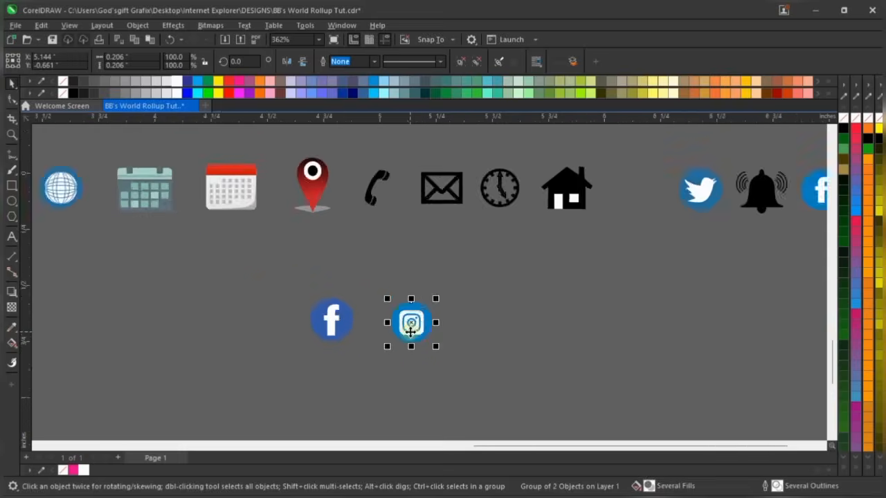
drag(402, 240, 346, 308)
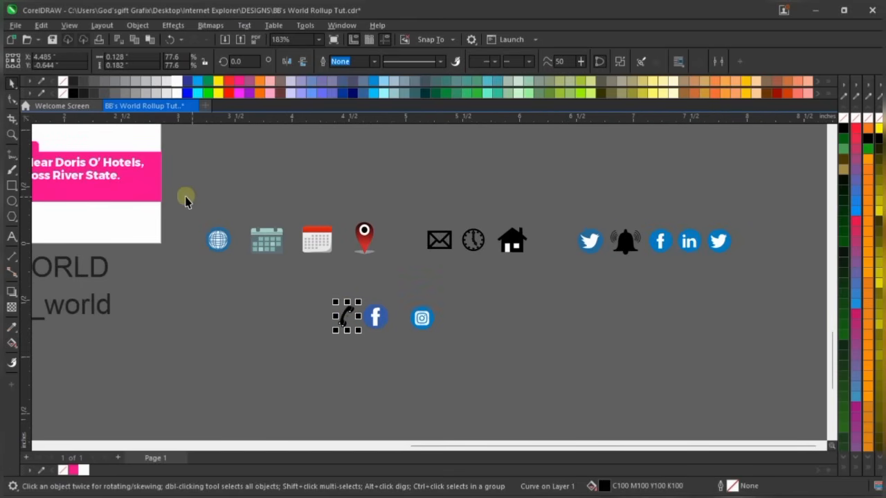
Remove the remaining icons and move the three kept icons up beside the flyer
drag(186, 199, 766, 269)
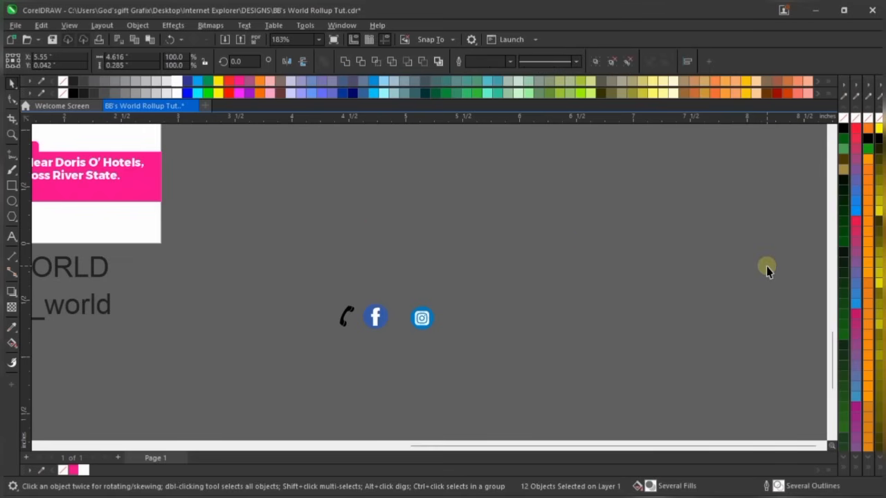
click(766, 269)
scroll(706, 276, down, 2)
drag(581, 274, 485, 363)
drag(499, 306, 430, 250)
scroll(223, 205, up, 2)
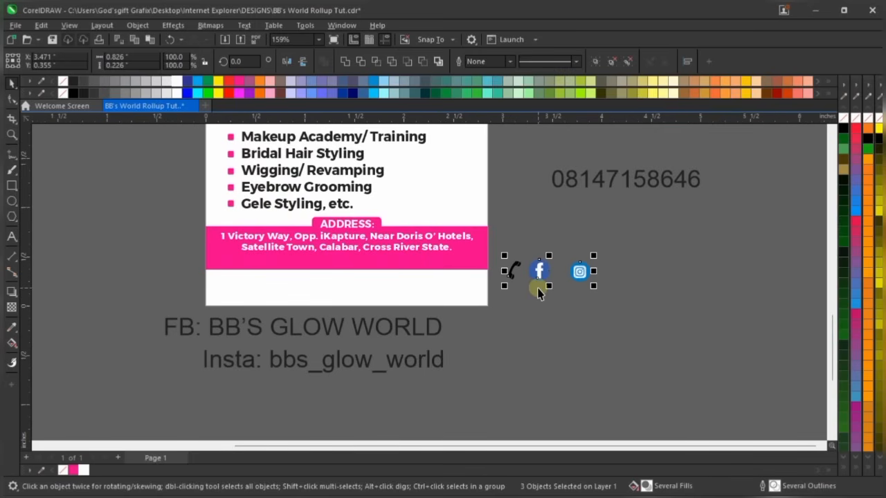
click(586, 233)
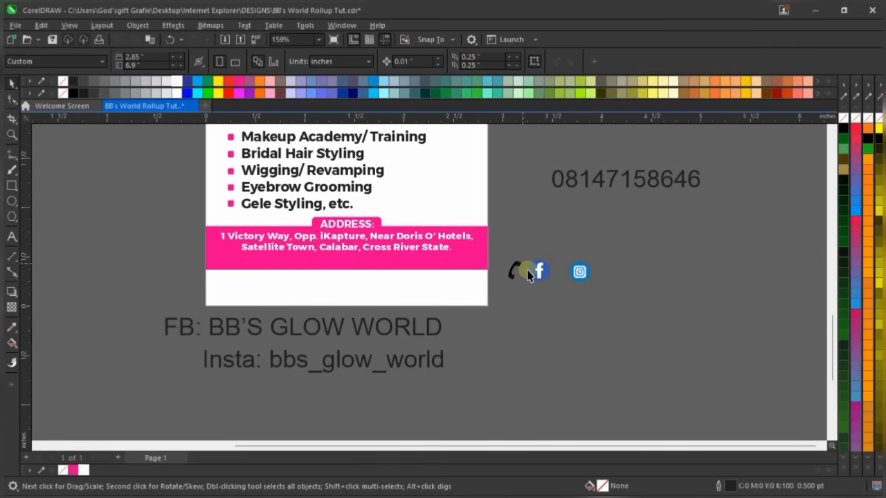
Scale the FB: BB'S GLOW WORLD text to about 42% and move it into the pink band
scroll(526, 270, up, 3)
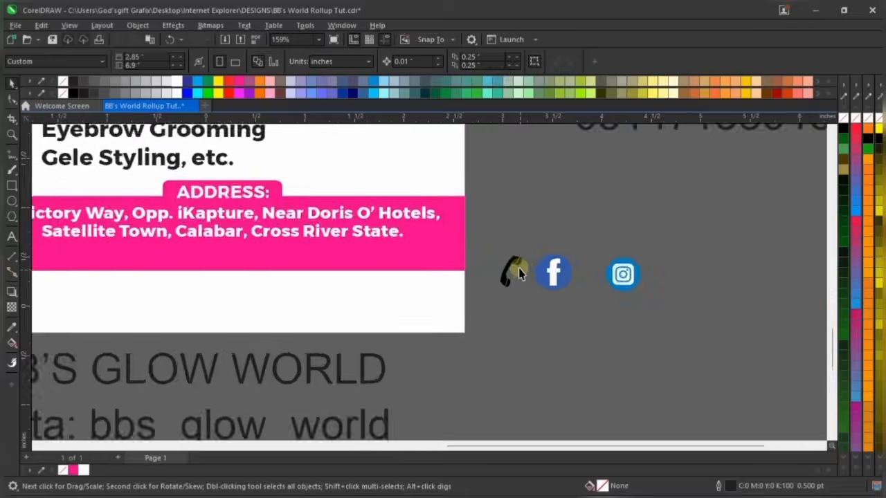
click(512, 264)
scroll(607, 311, down, 2)
click(603, 242)
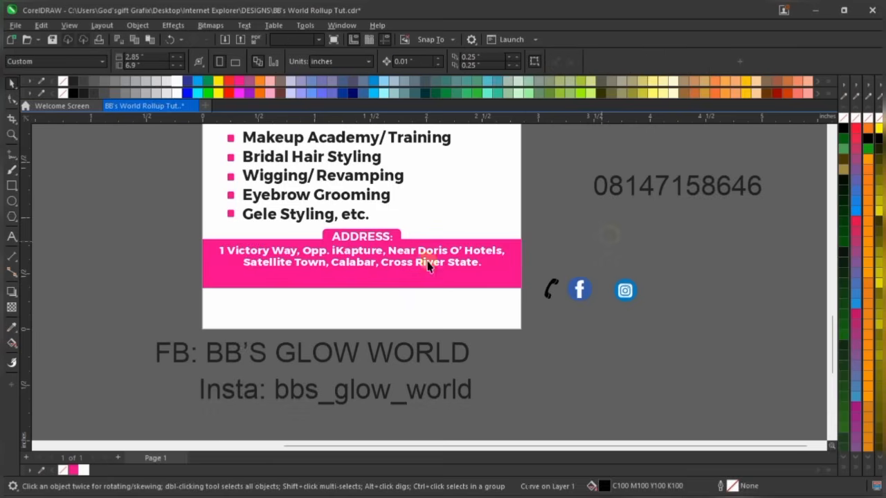
scroll(306, 262, up, 2)
click(367, 400)
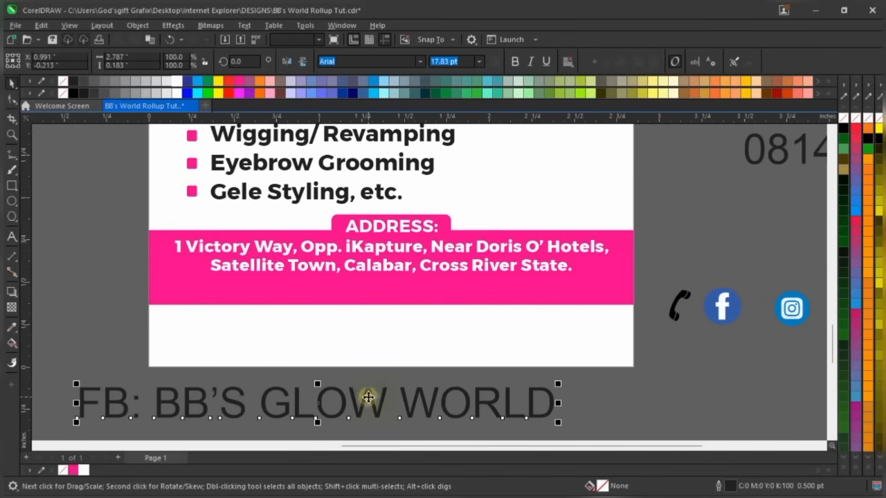
scroll(392, 375, down, 3)
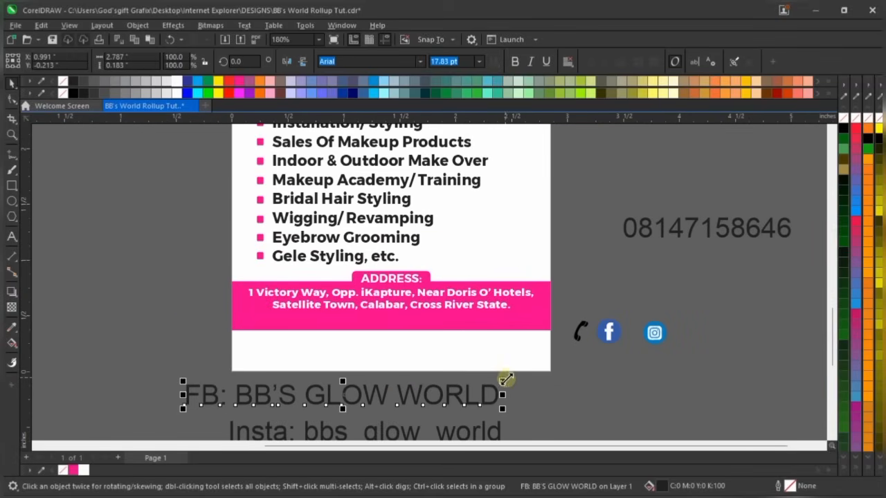
drag(506, 380, 326, 380)
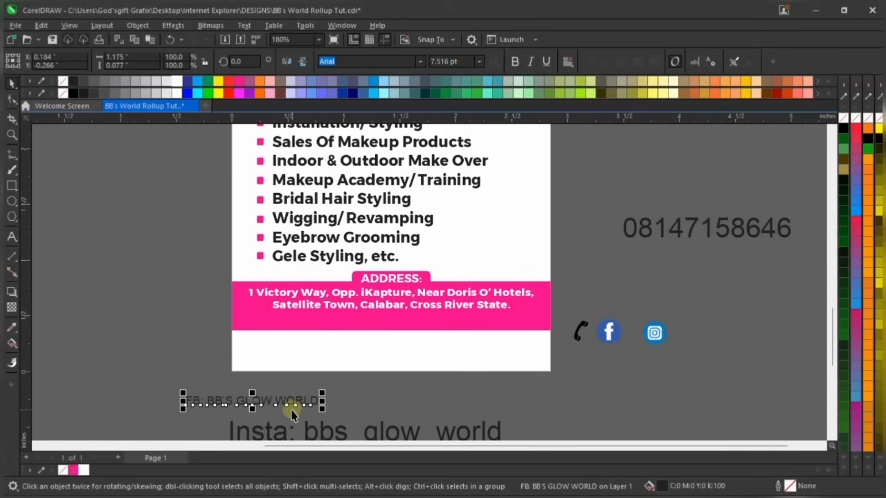
drag(272, 402, 355, 323)
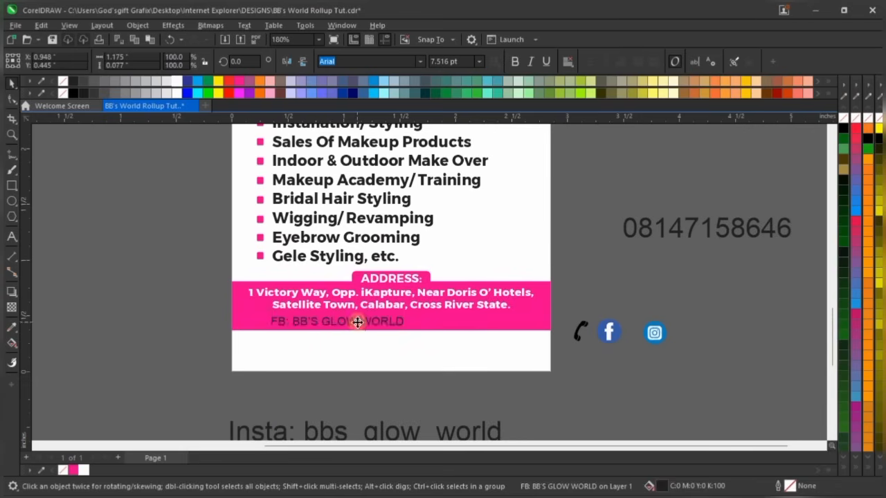
Make the FB text Montserrat Bold at 5.5 pt and nudge it right
click(420, 62)
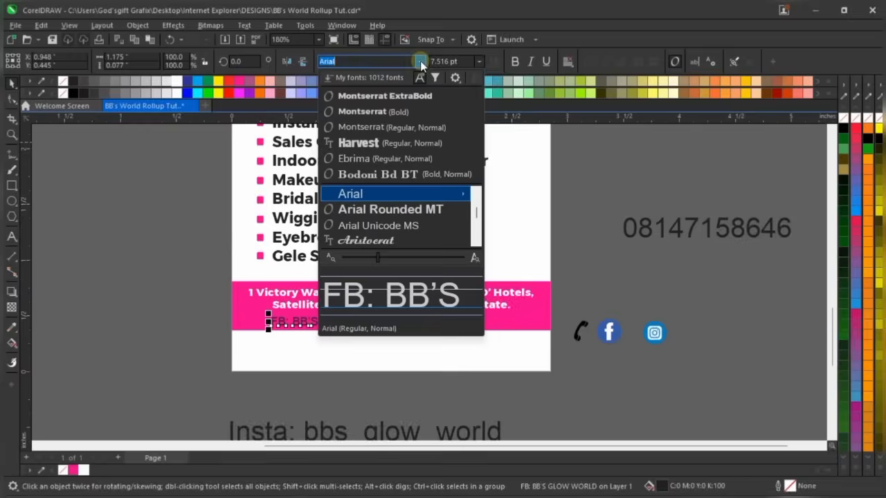
click(410, 114)
scroll(370, 328, up, 1)
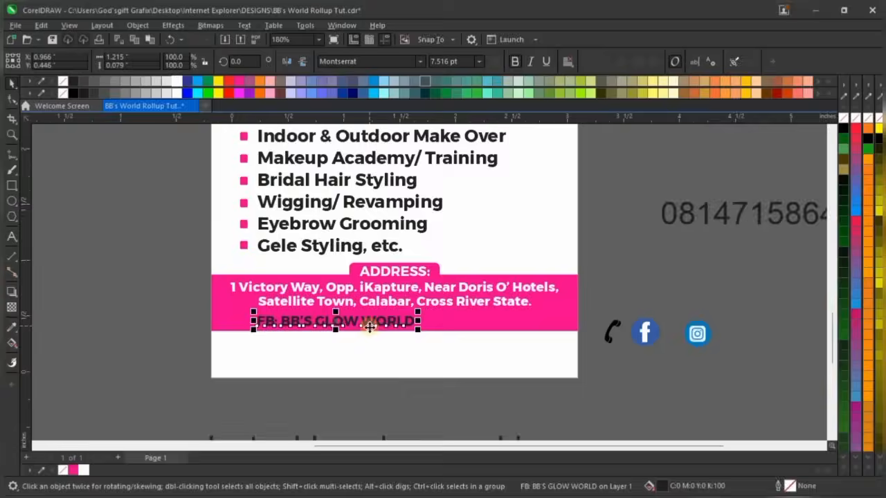
scroll(370, 327, up, 1)
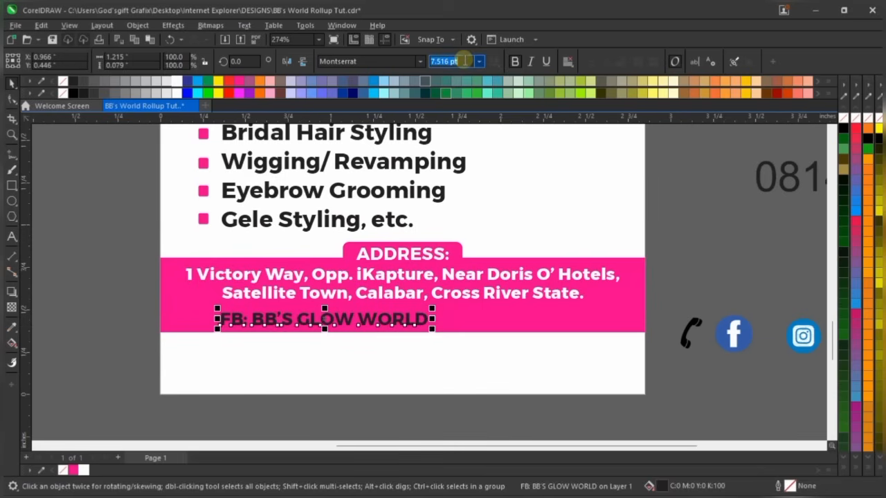
text(5.5)
key(Return)
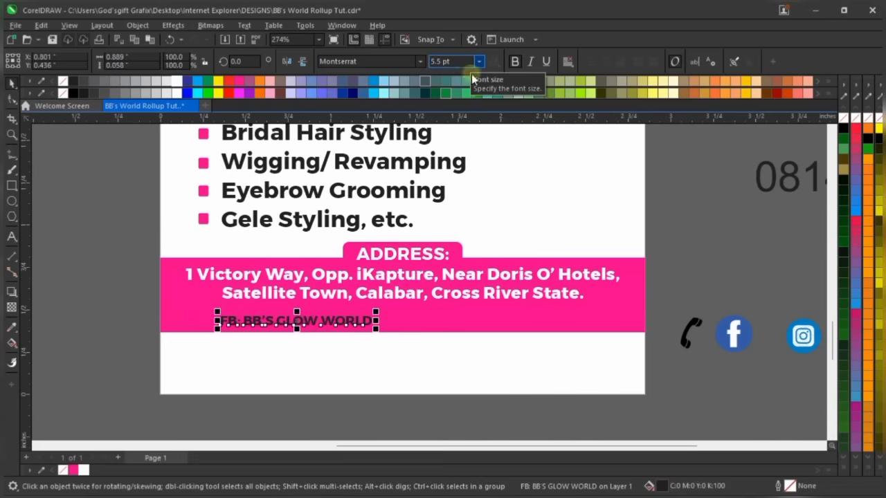
scroll(304, 323, up, 1)
drag(316, 317, 345, 308)
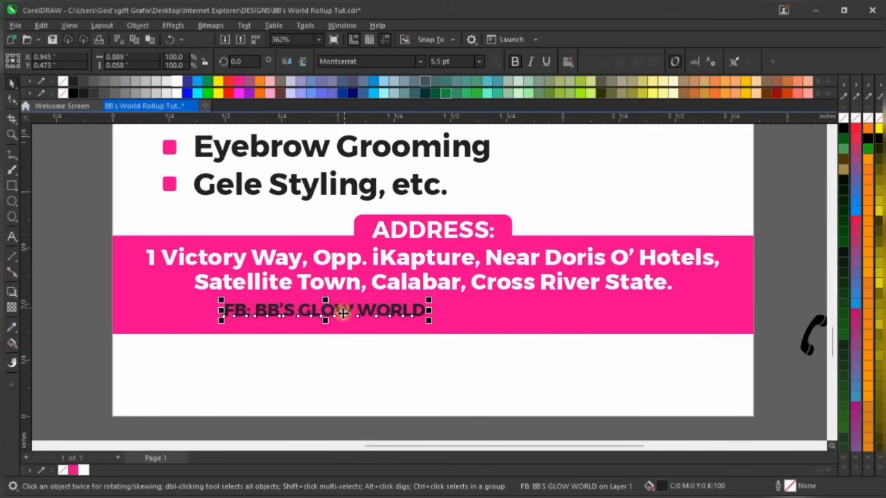
Copy the FB text's properties onto the Insta text, then delete the separate Insta text
scroll(326, 315, down, 2)
drag(382, 425, 437, 339)
scroll(350, 333, up, 2)
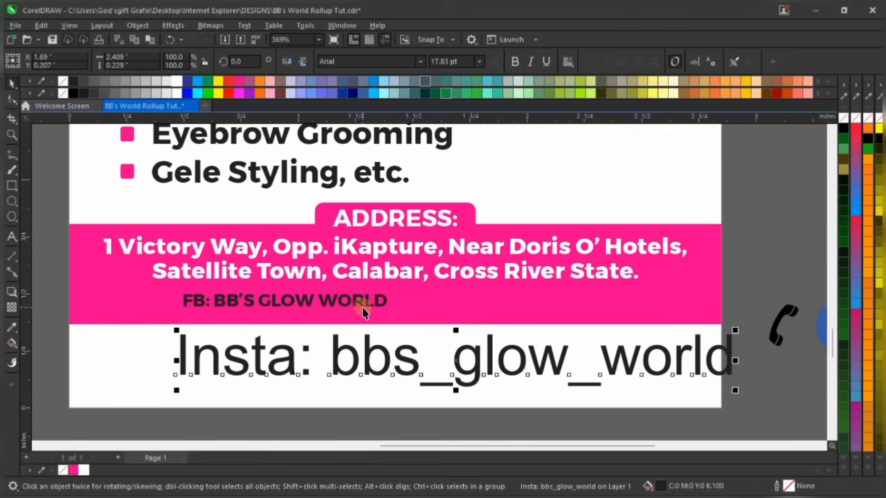
click(365, 302)
drag(367, 302, 373, 352)
click(429, 440)
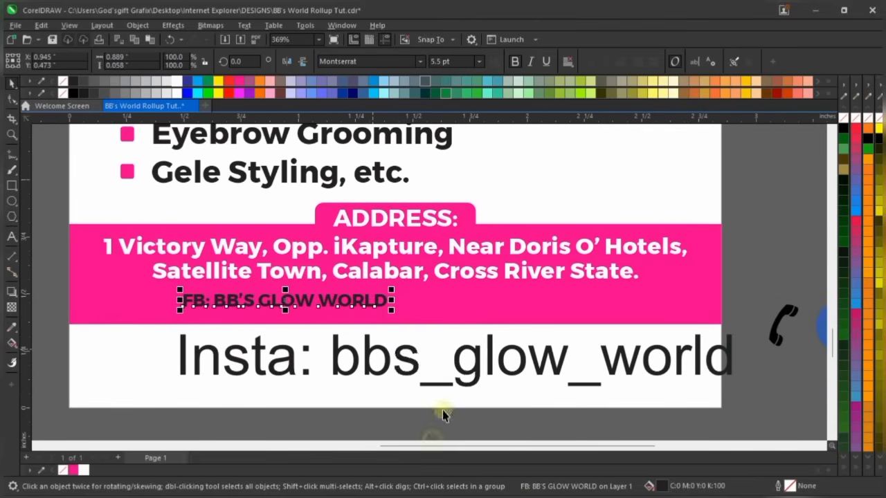
scroll(320, 376, down, 1)
click(328, 372)
drag(330, 372, 565, 310)
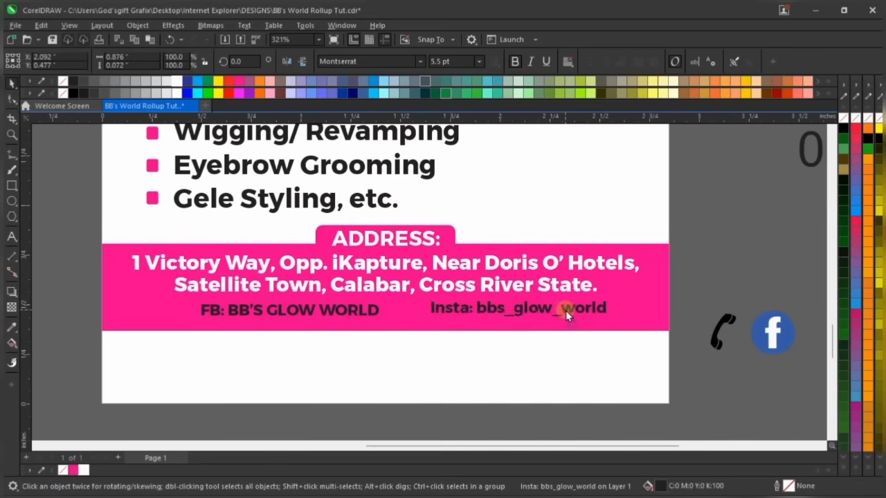
scroll(391, 308, up, 2)
scroll(470, 305, up, 2)
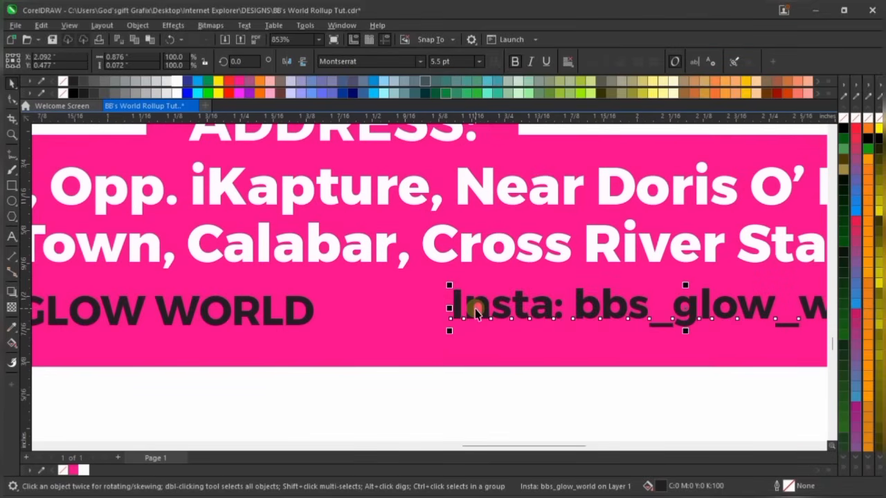
key(Delete)
Paste the Instagram handle after the FB name and centre that line under the address
scroll(313, 313, down, 3)
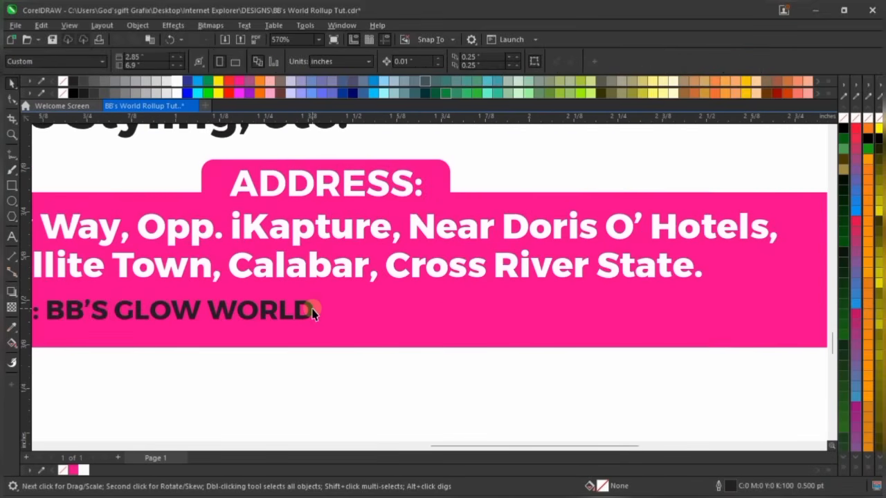
scroll(313, 313, down, 2)
click(312, 311)
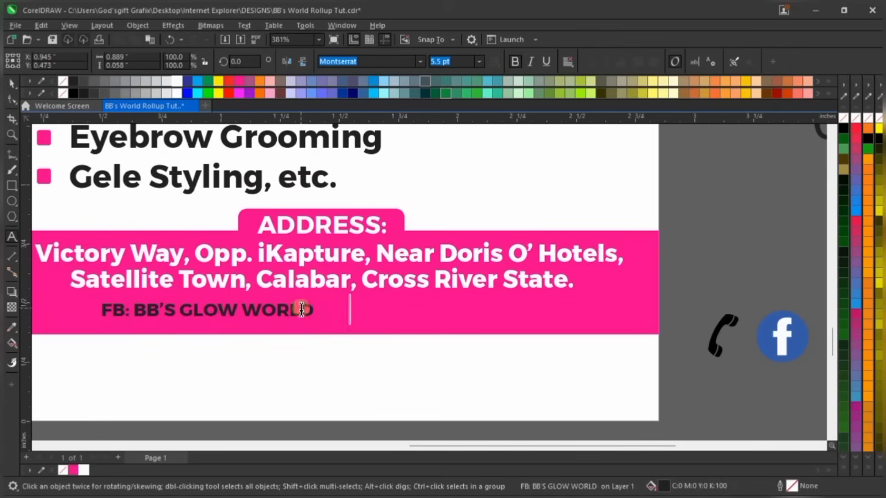
key(ctrl+v)
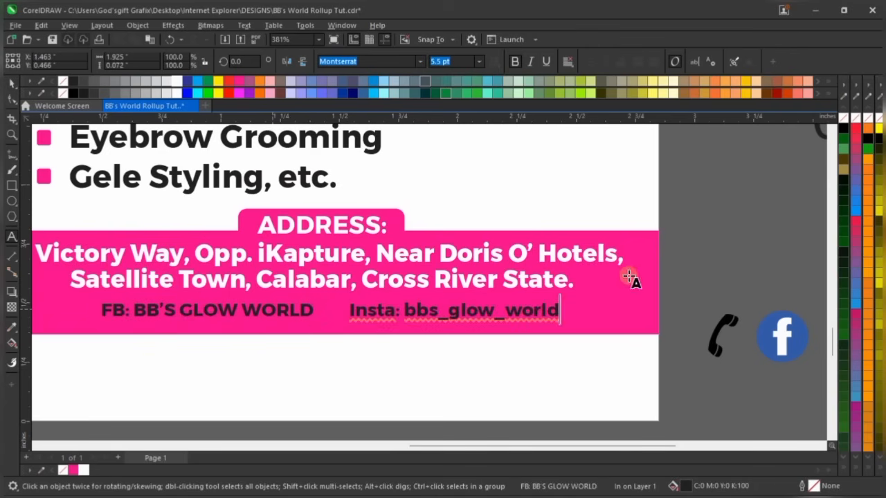
key(ctrl+space)
scroll(630, 277, down, 2)
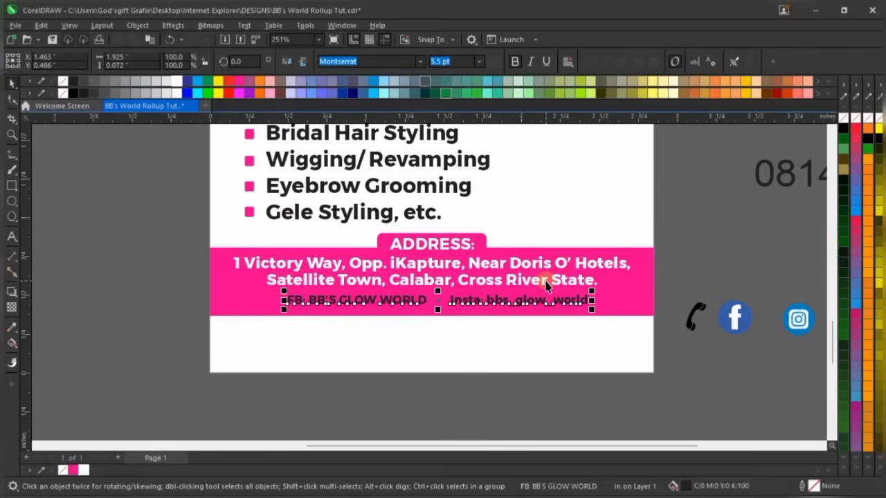
shift+click(554, 284)
key(c)
click(721, 241)
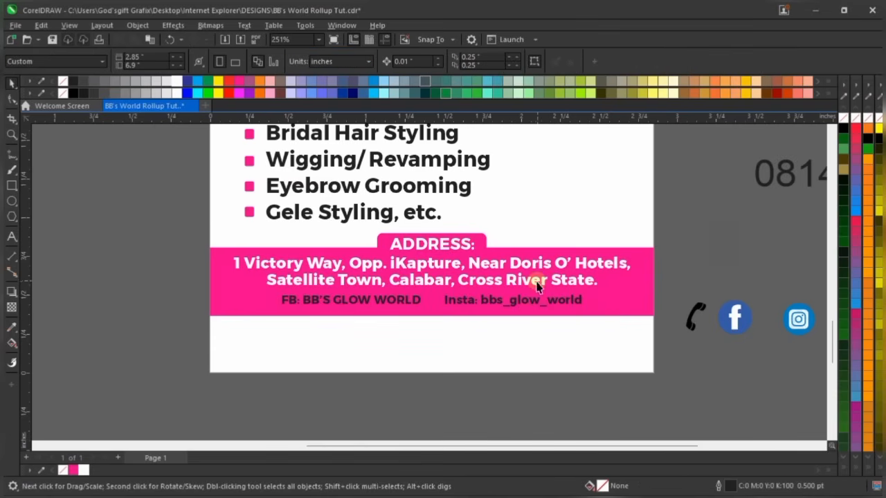
scroll(529, 326, down, 2)
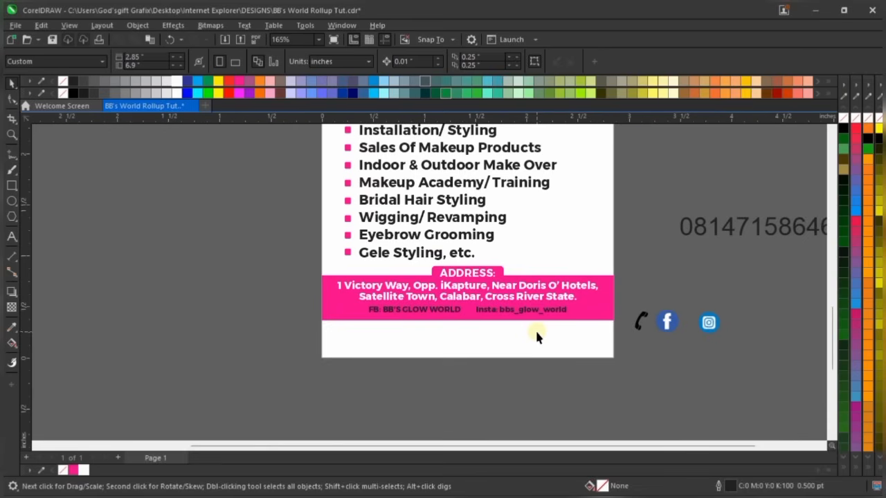
click(666, 320)
Move the Instagram icon closer to the Facebook icon and ungroup the Facebook icon
scroll(699, 322, up, 3)
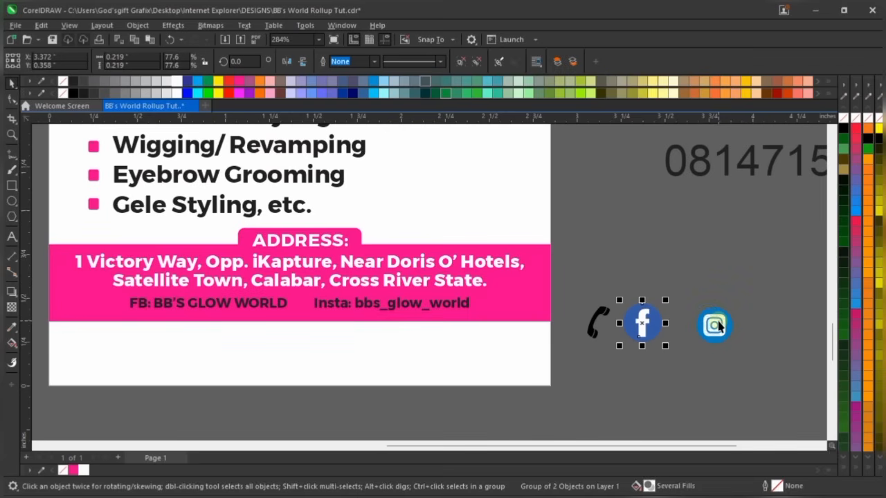
scroll(727, 327, up, 4)
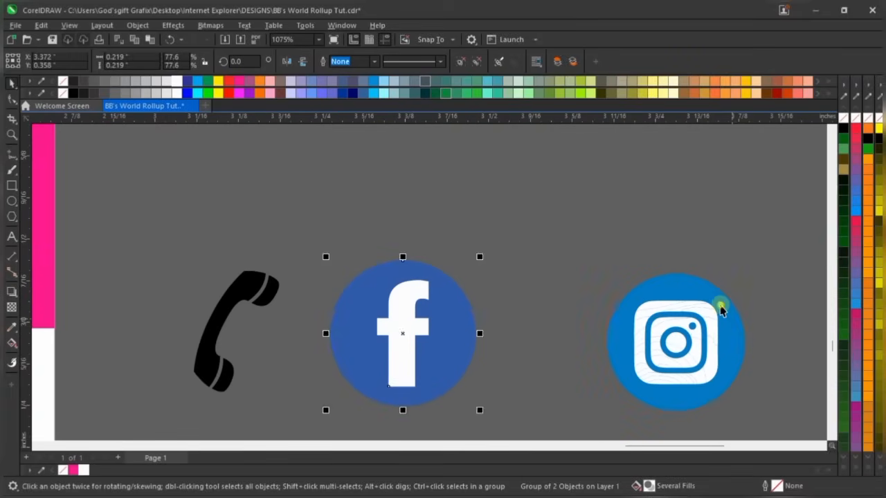
click(730, 326)
drag(730, 327, 642, 306)
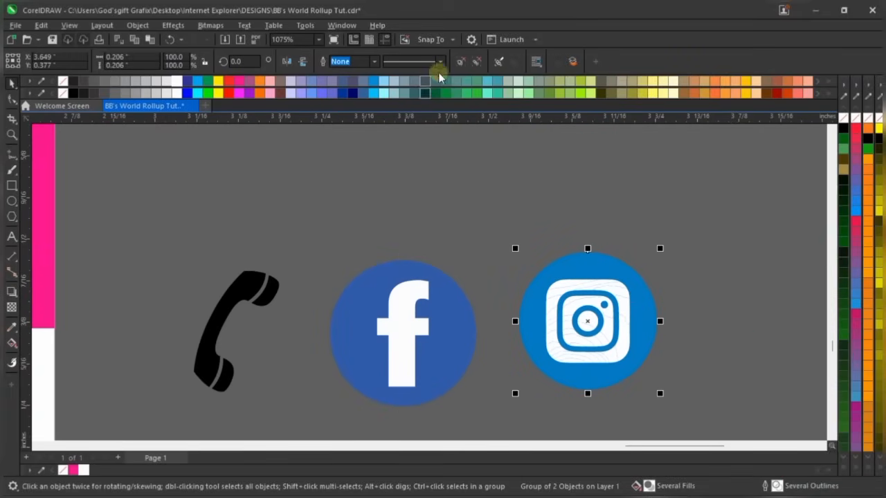
click(520, 173)
click(451, 307)
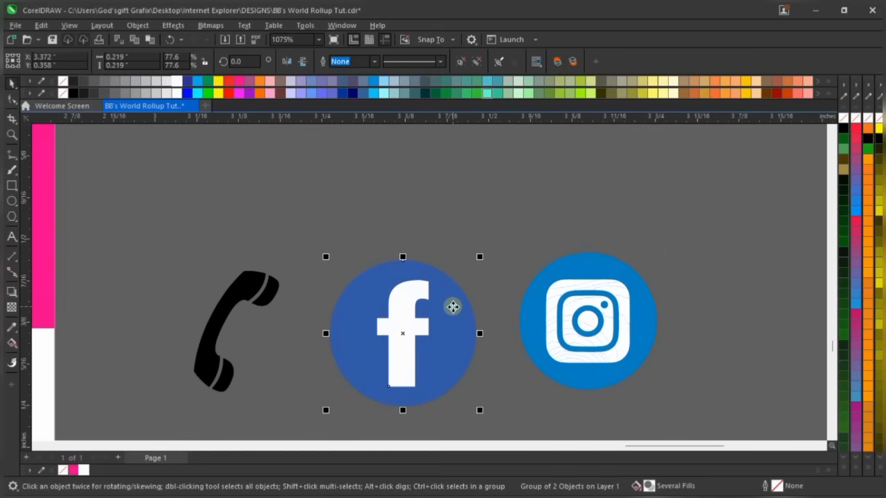
mouse_move(453, 306)
mouse_down()
mouse_move(538, 261)
mouse_move(429, 294)
mouse_move(457, 298)
mouse_up()
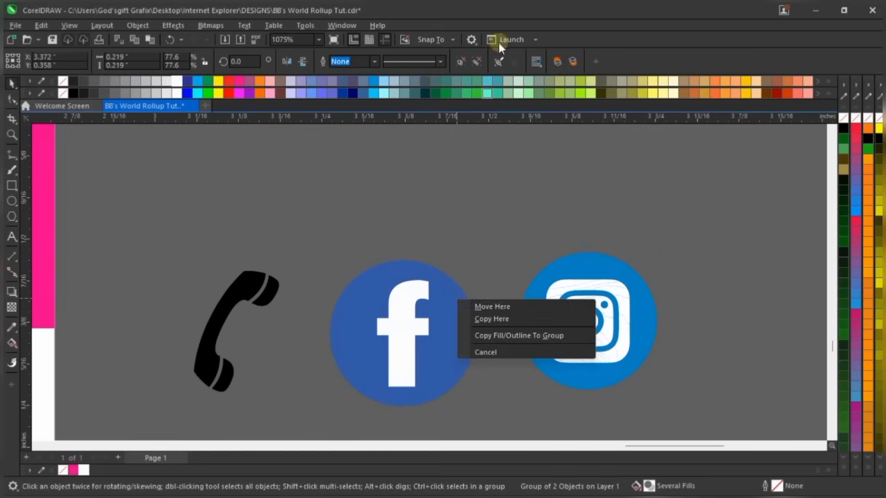
click(468, 63)
click(540, 202)
Try dropping the Facebook circle onto the Instagram circle, undoing the accidental moves
click(463, 297)
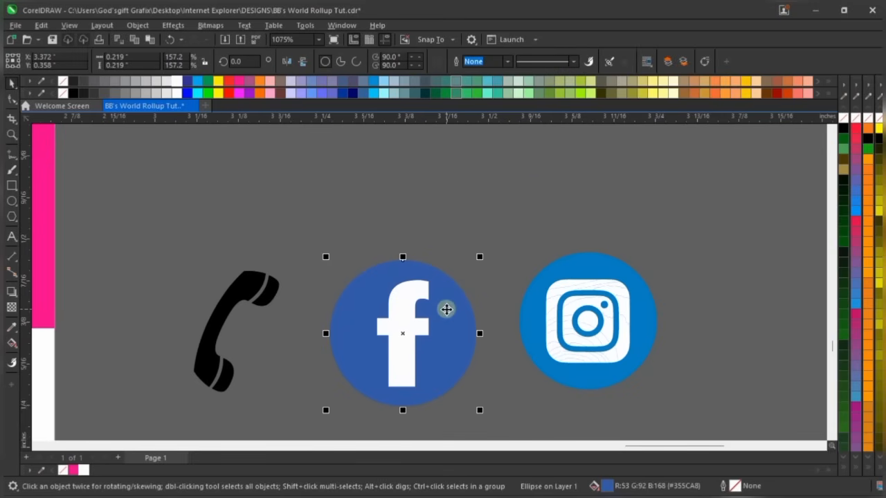
drag(446, 309, 608, 264)
click(694, 191)
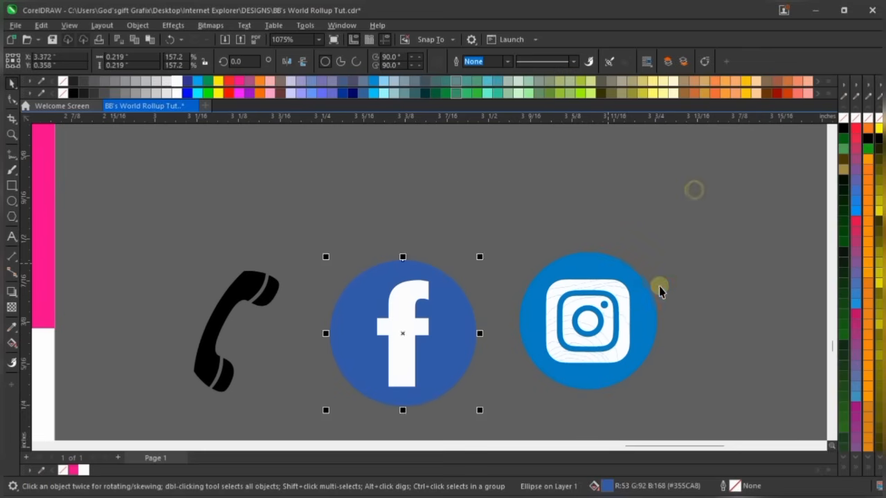
click(647, 298)
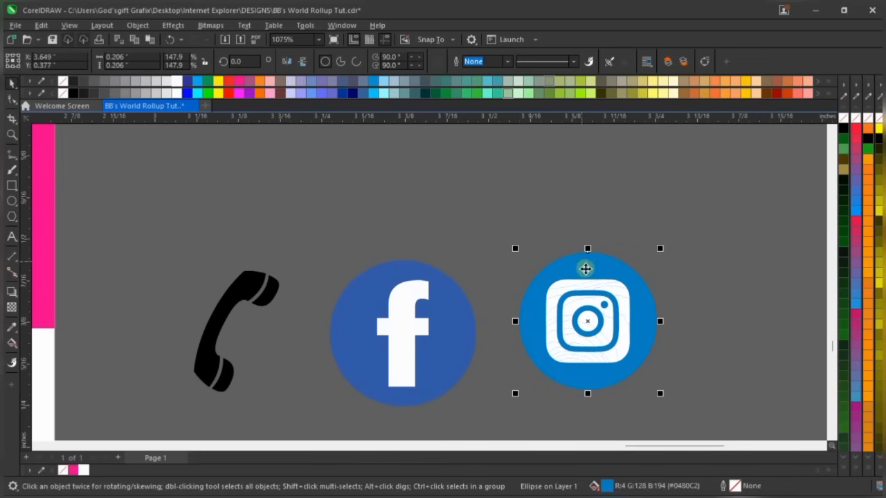
drag(586, 265, 649, 233)
key(ctrl+z)
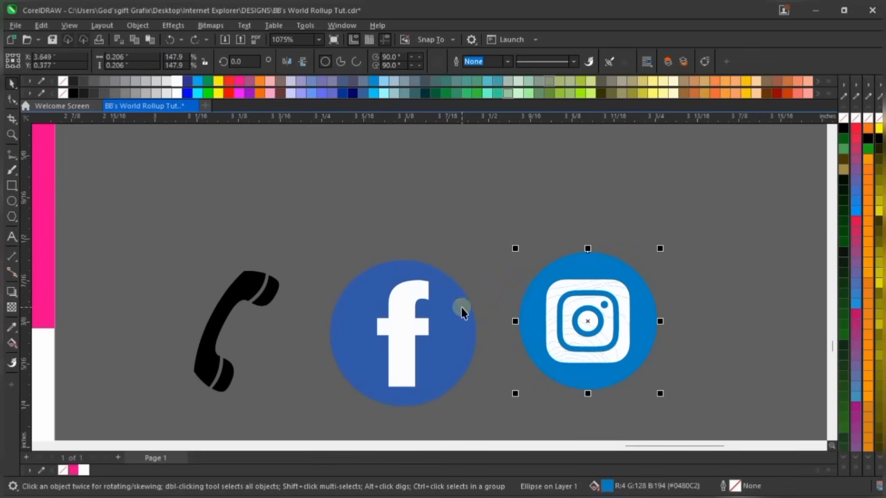
drag(461, 307, 471, 267)
key(ctrl+z)
click(461, 271)
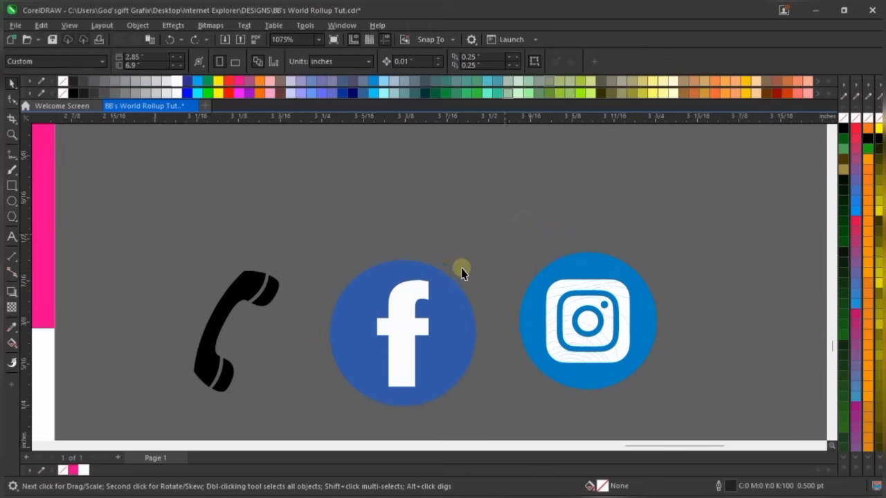
Copy the Facebook circle's blue fill onto the Instagram circle and select both Instagram parts
click(455, 303)
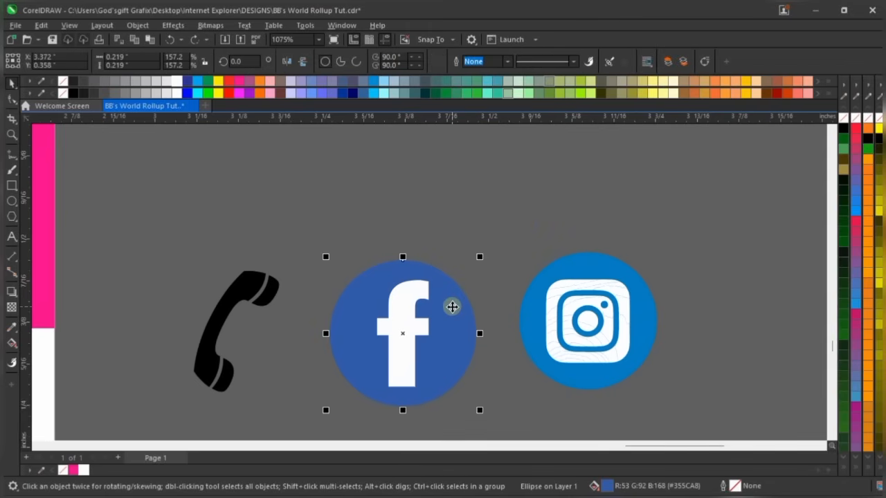
drag(462, 303, 591, 263)
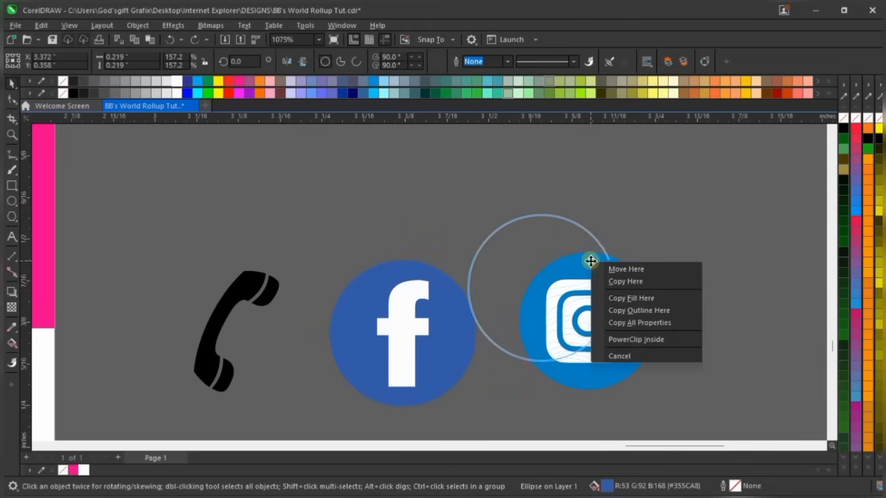
click(642, 322)
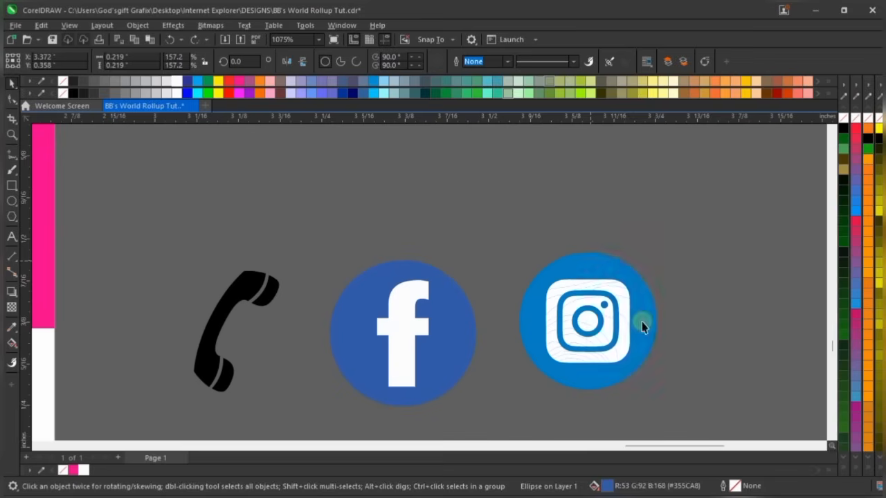
scroll(616, 235, down, 1)
scroll(616, 236, down, 3)
drag(659, 204, 531, 369)
scroll(617, 236, up, 2)
Group the Instagram and Facebook icons and move both onto the pink address band
key(ctrl+g)
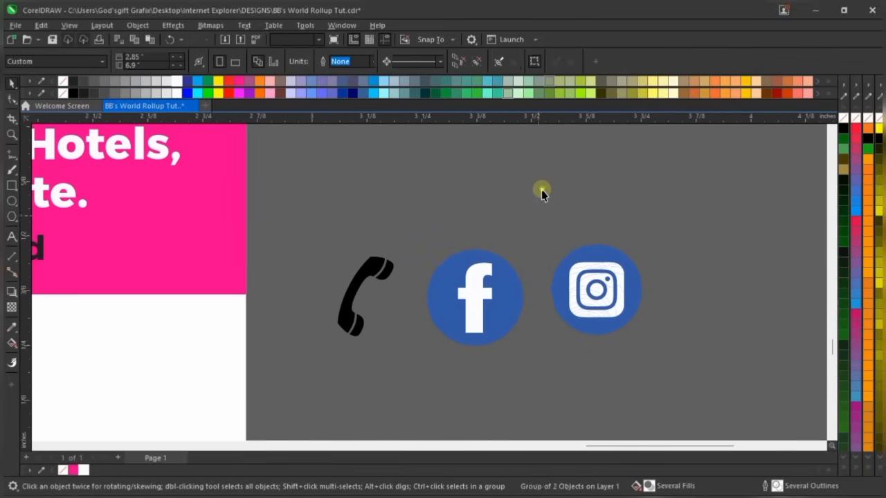
drag(542, 192, 445, 365)
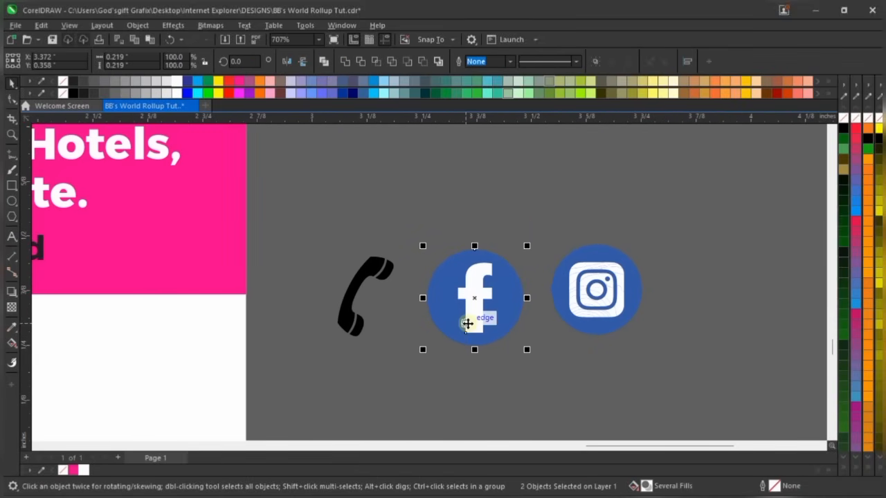
key(ctrl+g)
scroll(585, 286, down, 2)
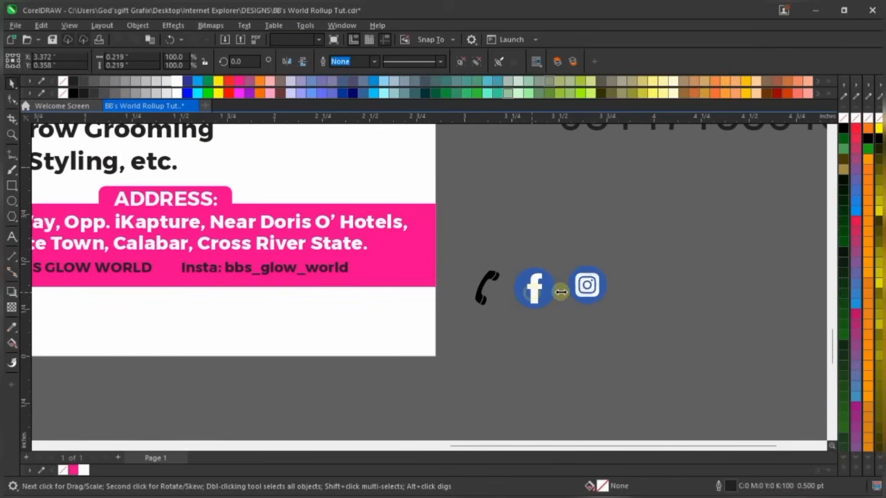
scroll(559, 289, down, 2)
drag(536, 299, 154, 290)
drag(580, 289, 210, 302)
Shrink the Facebook icon to about 54%
scroll(152, 280, up, 2)
scroll(152, 280, up, 2)
click(180, 281)
scroll(164, 269, up, 2)
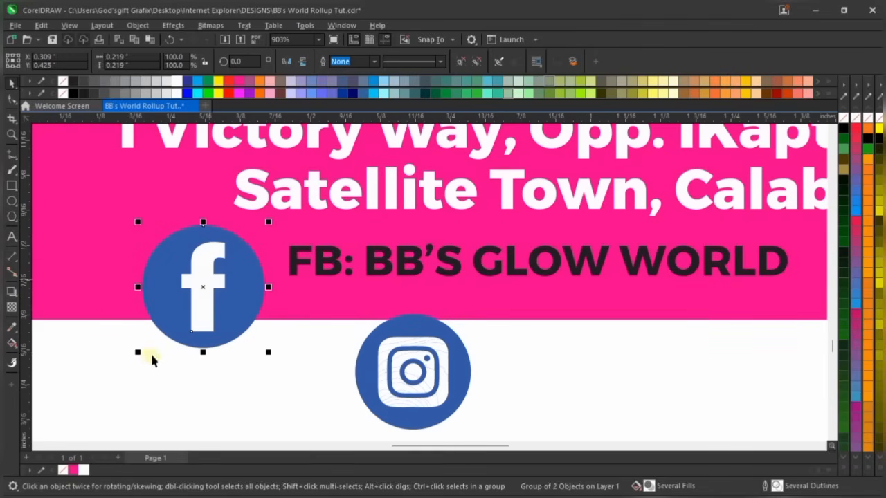
drag(135, 354, 176, 314)
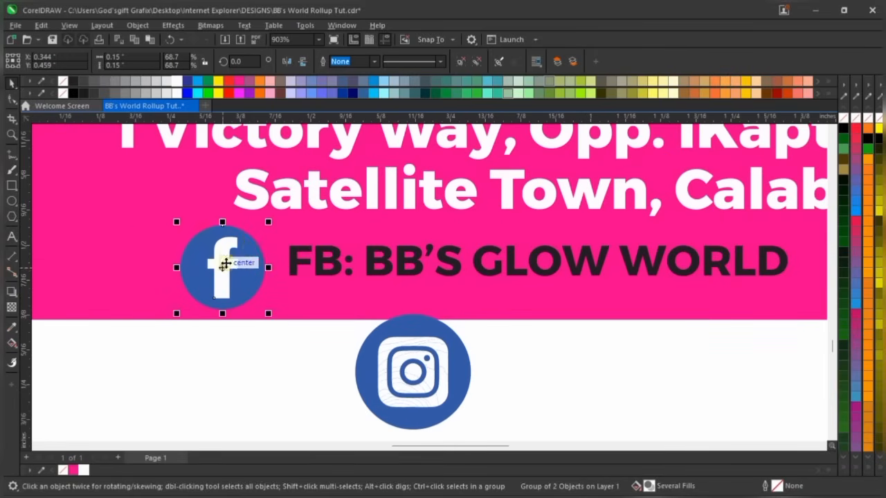
mouse_move(267, 222)
mouse_down()
mouse_move(285, 231)
mouse_move(252, 248)
mouse_move(273, 245)
mouse_move(280, 235)
mouse_up()
scroll(220, 256, up, 1)
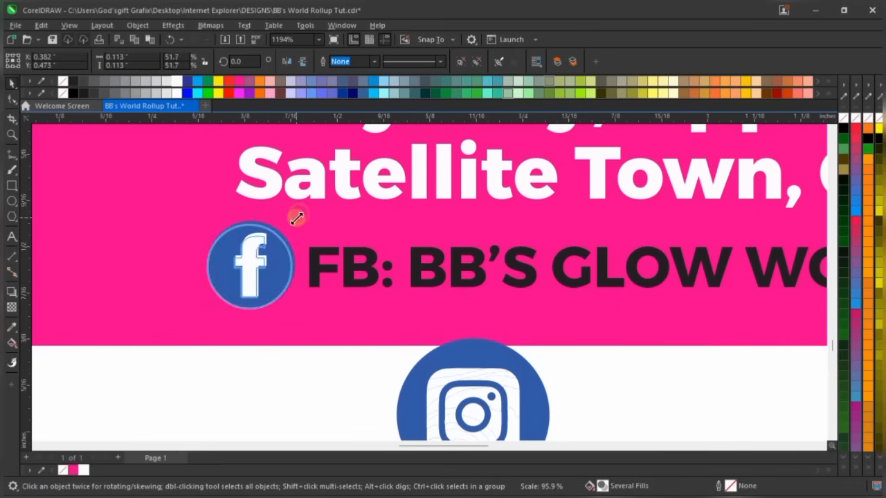
Delete the 'FB:' label and its leading space before BB'S GLOW WORLD
double_click(385, 270)
drag(394, 268, 309, 258)
key(BackSpace)
key(ctrl+space)
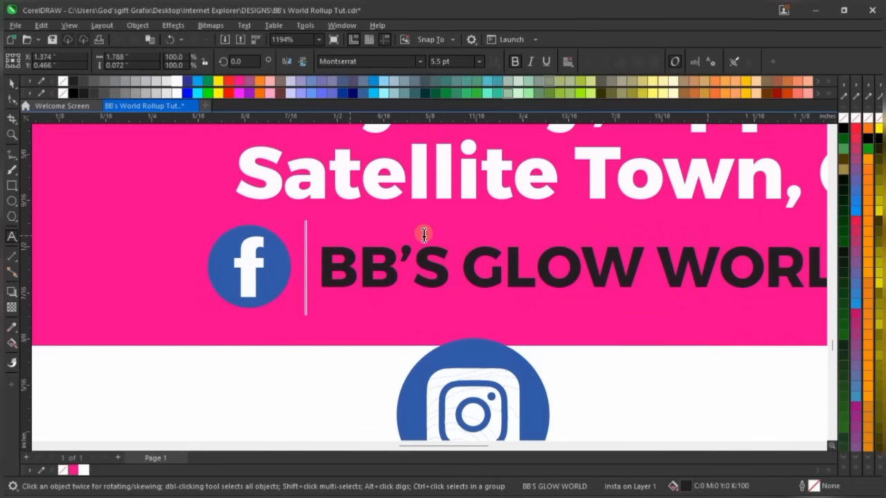
key(Delete)
key(ctrl+space)
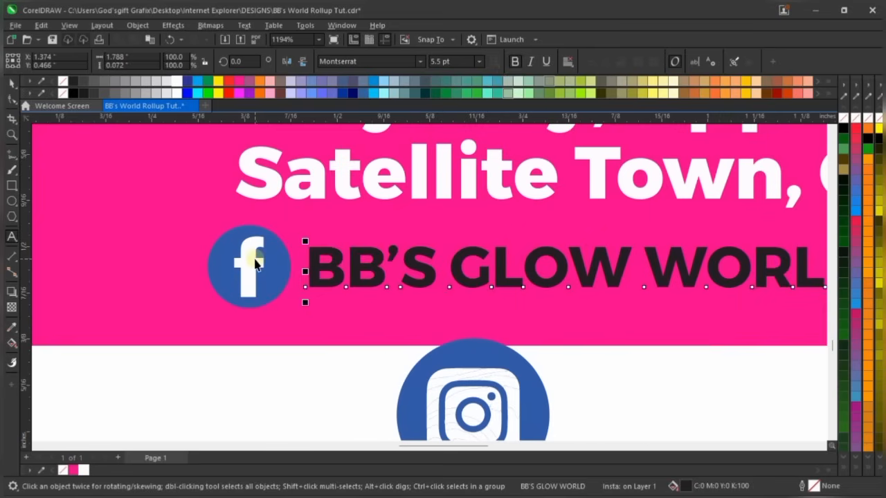
Place the Facebook icon just before BB'S GLOW WORLD, shrinking it to about 45%
scroll(255, 259, up, 2)
click(257, 254)
drag(257, 254, 274, 248)
scroll(262, 280, down, 4)
scroll(262, 279, up, 4)
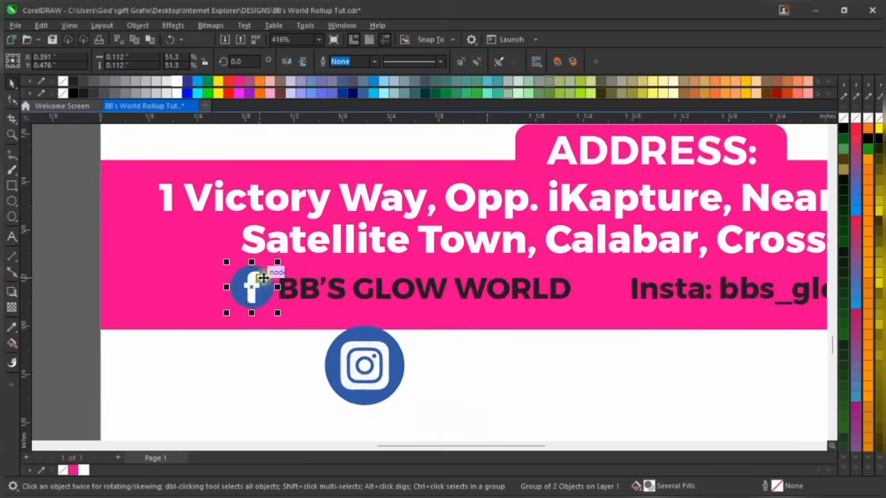
drag(288, 237, 282, 243)
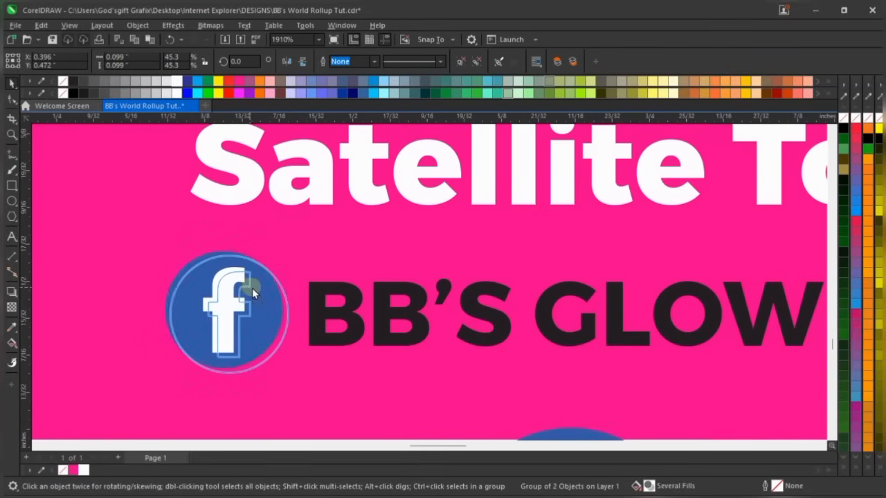
Move the Instagram icon toward the Insta handle
scroll(286, 242, down, 3)
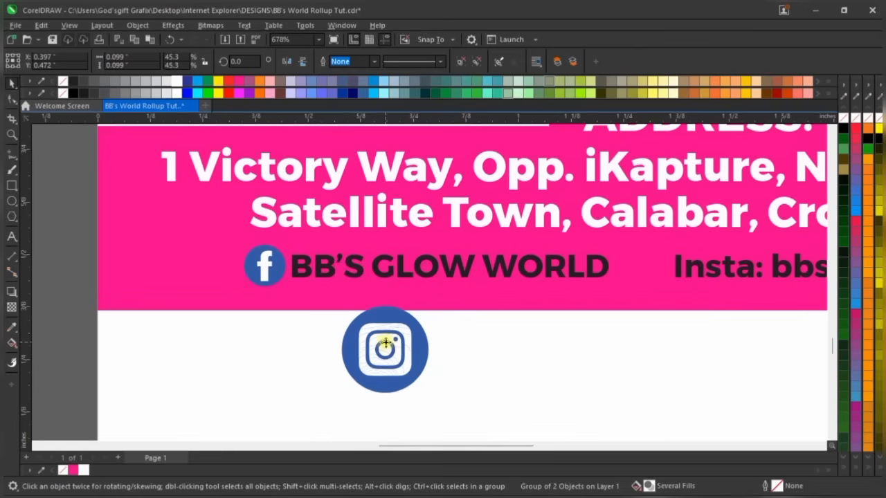
drag(388, 349, 574, 382)
scroll(643, 280, down, 1)
scroll(744, 263, up, 2)
Delete the 'Insta:' label from the Instagram handle text
double_click(714, 277)
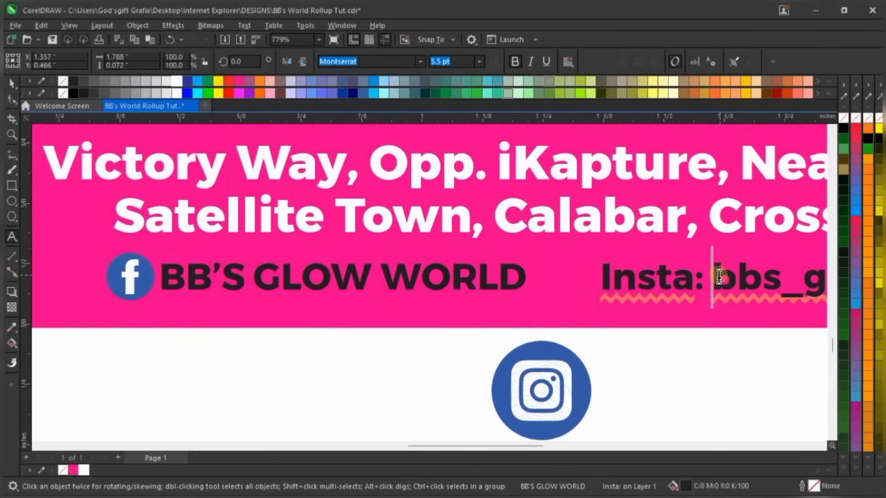
key(BackSpace)
key(BackSpace)
key(BackSpace)
key(BackSpace)
key(BackSpace)
key(BackSpace)
key(BackSpace)
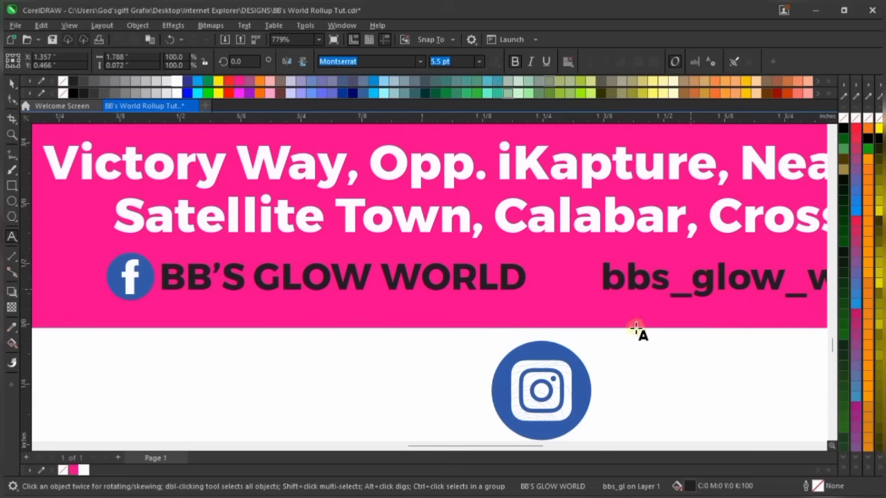
key(ctrl+space)
click(549, 388)
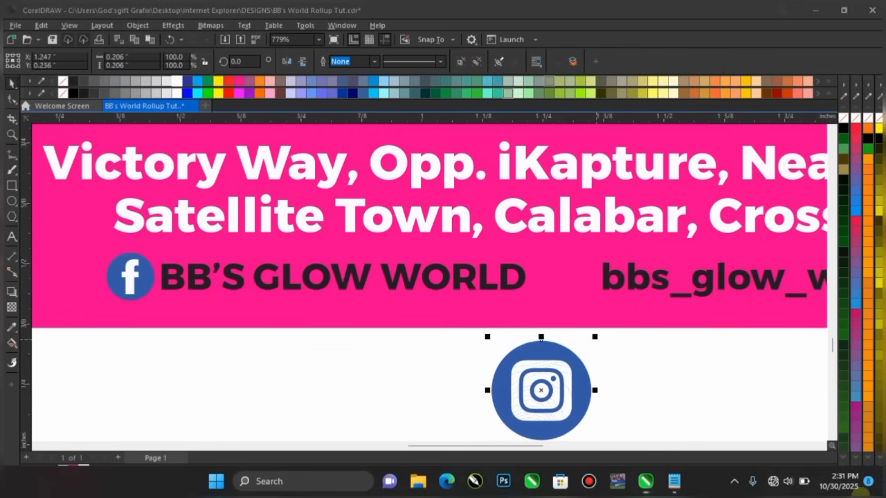
click(677, 353)
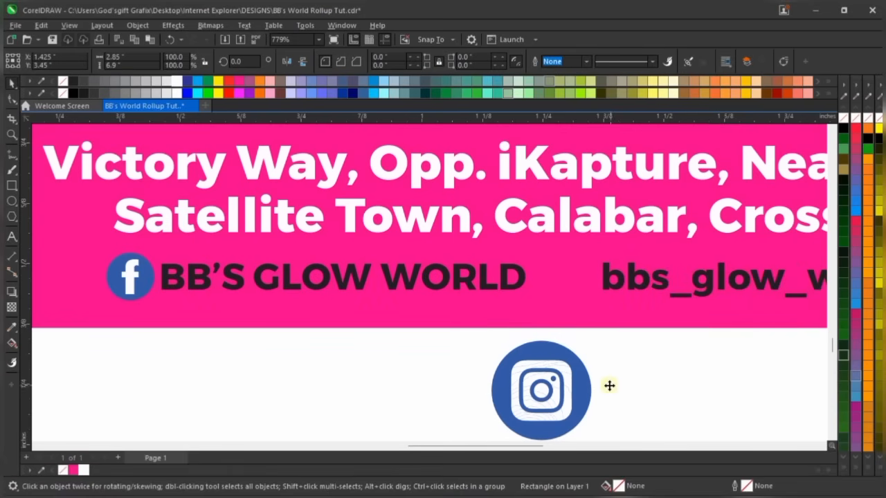
Shrink the Instagram icon to 48.5% and move it into the pink band
click(566, 386)
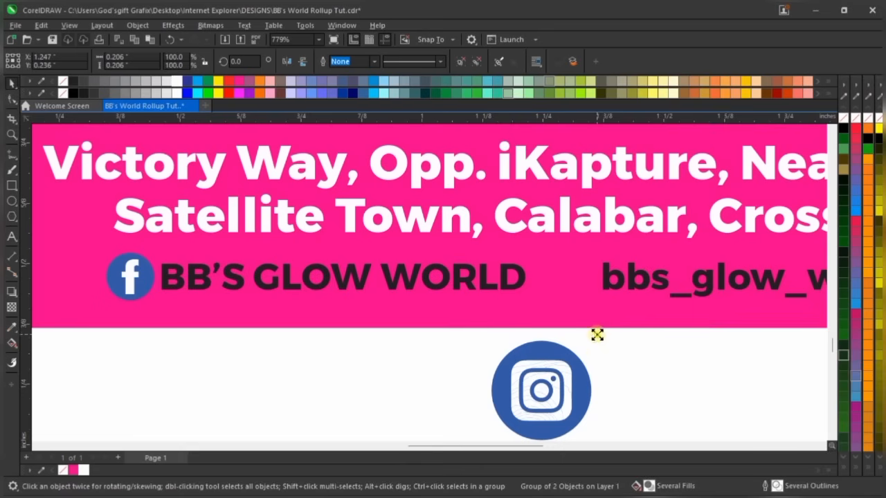
drag(597, 335, 580, 274)
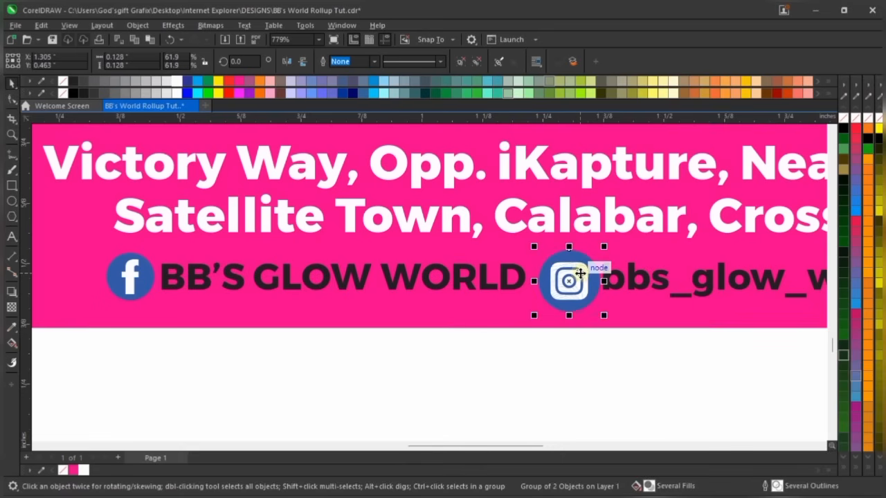
scroll(581, 274, up, 2)
drag(518, 331, 532, 315)
scroll(572, 274, down, 2)
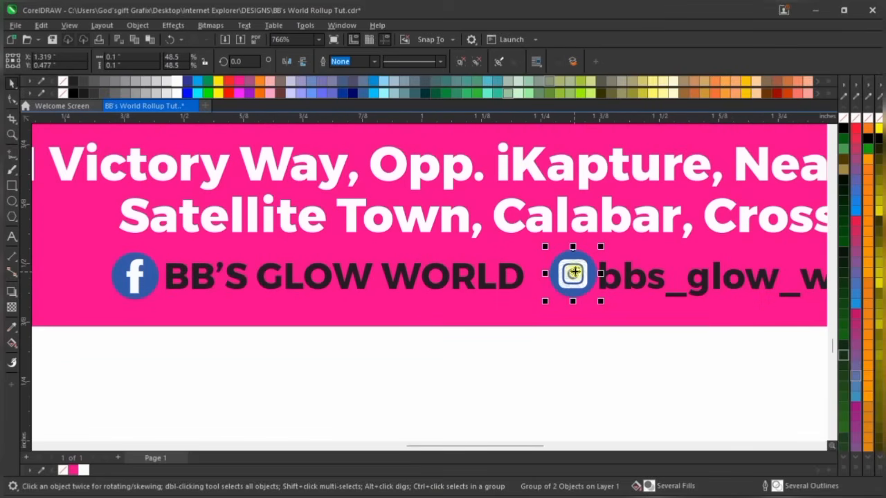
scroll(574, 272, up, 5)
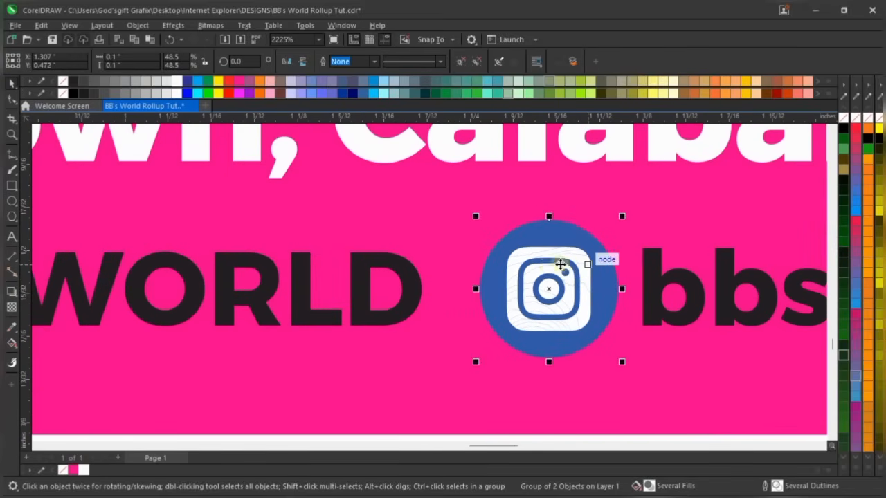
scroll(557, 266, down, 2)
scroll(552, 266, down, 3)
Check the Facebook icon, background rectangle and social handles text by selecting each in turn
shift+click(160, 294)
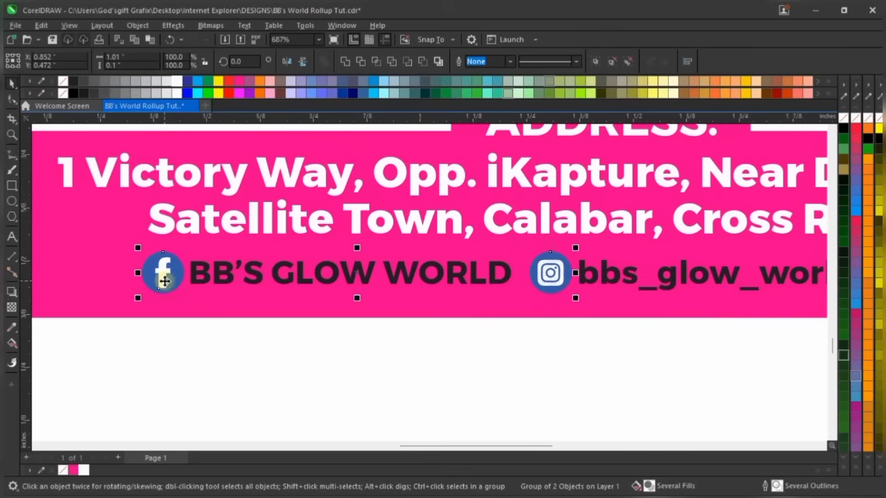
click(584, 357)
scroll(585, 353, down, 3)
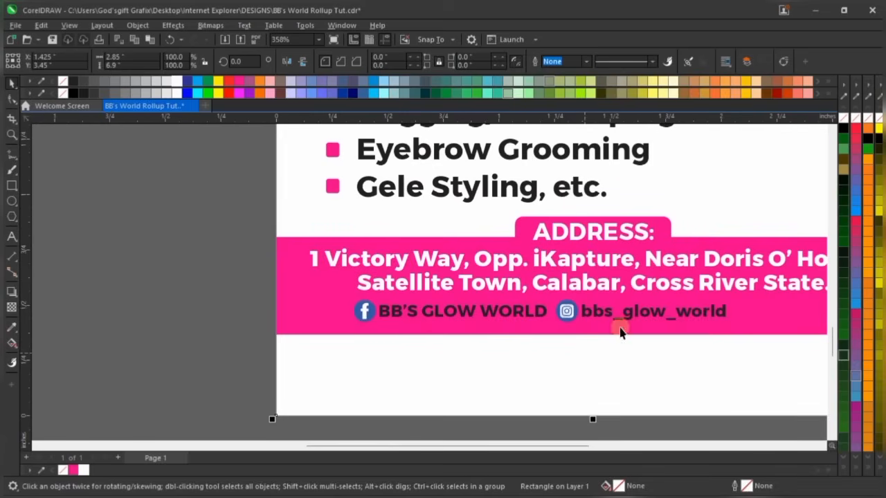
click(211, 315)
scroll(595, 317, down, 2)
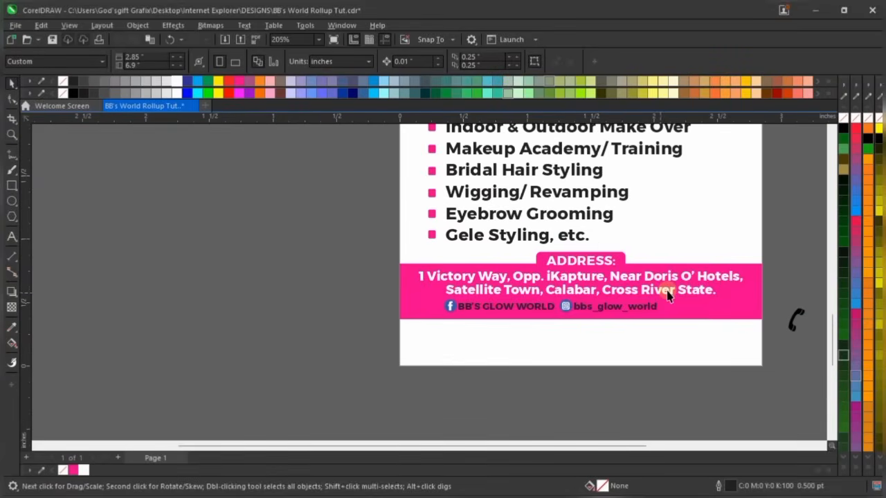
scroll(668, 294, up, 2)
click(641, 318)
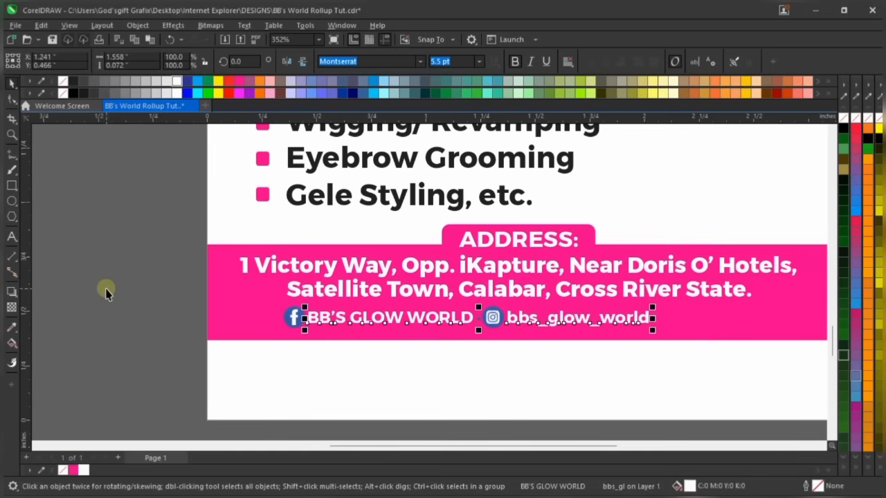
click(135, 301)
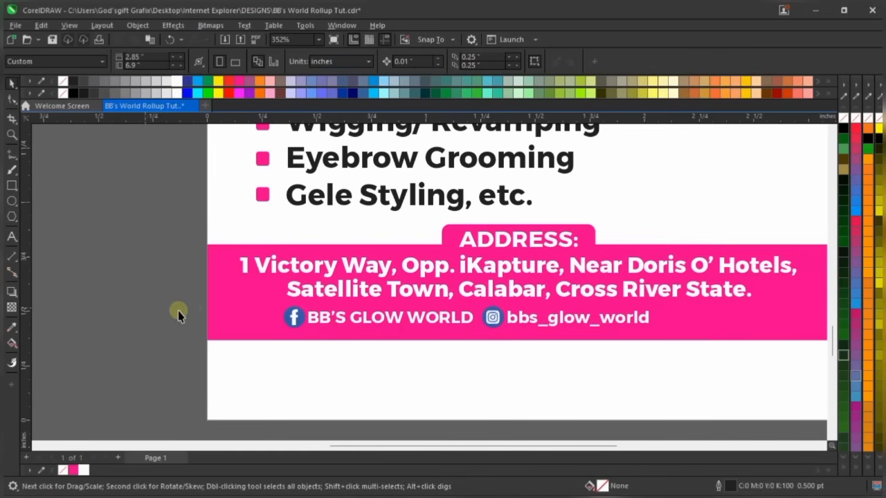
Nudge the Instagram icon into place just before bbs_glow_world
scroll(512, 327, up, 2)
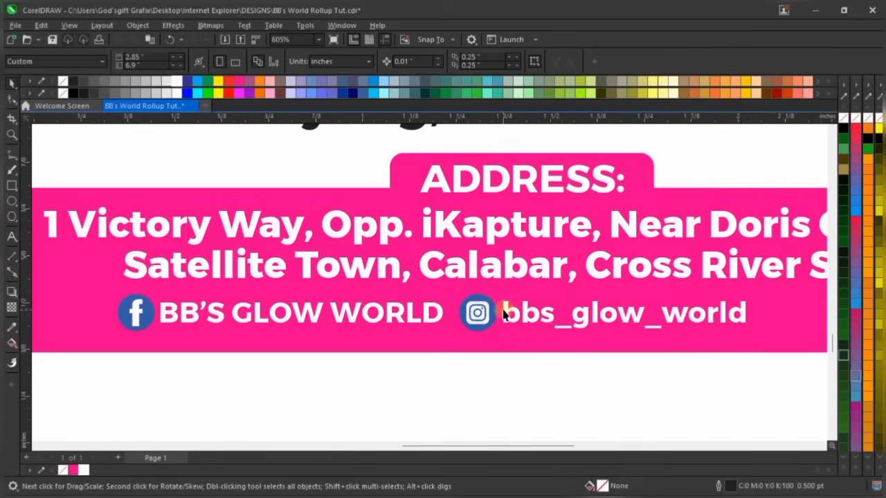
double_click(503, 313)
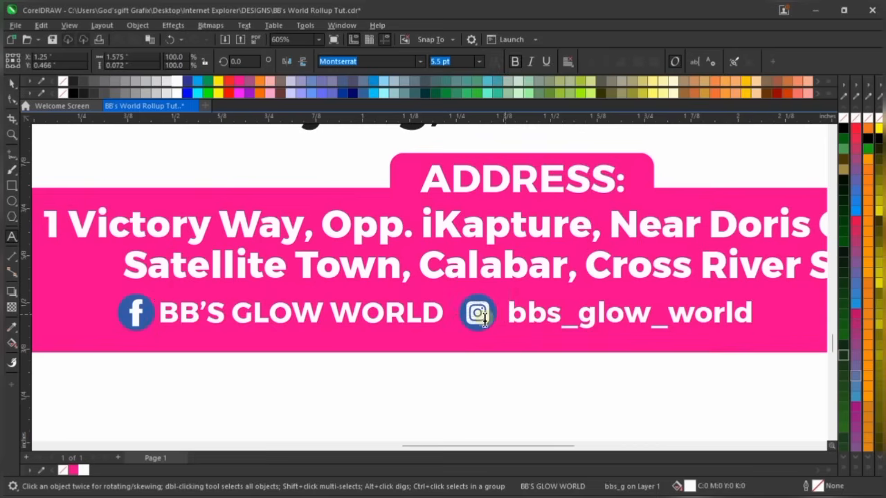
key(ctrl+space)
scroll(482, 316, up, 2)
drag(478, 302, 486, 300)
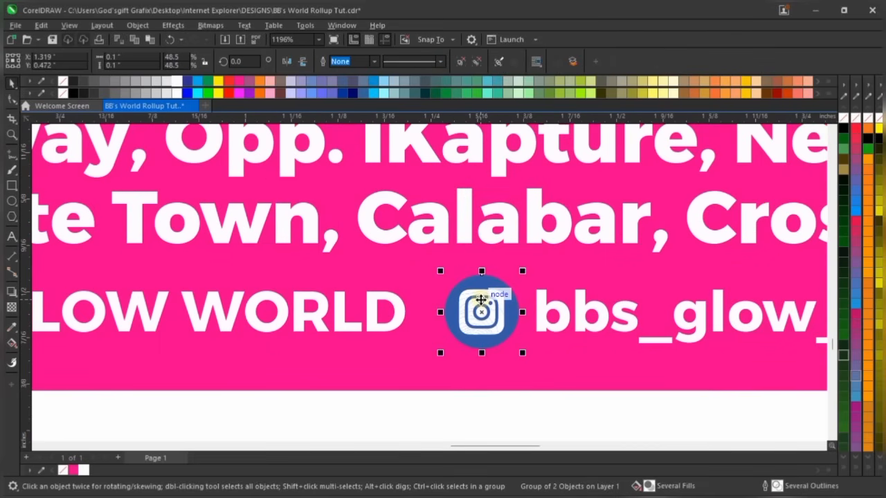
scroll(481, 299, down, 3)
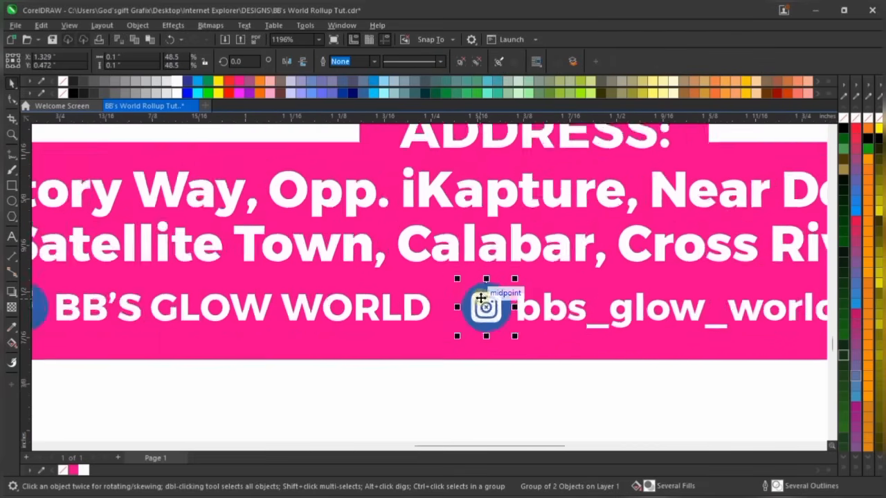
click(52, 288)
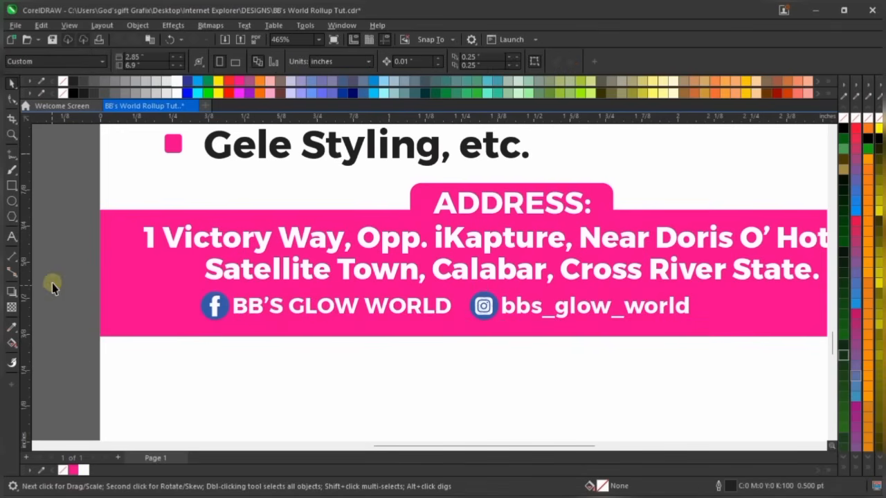
Group the three social-media objects and centre them horizontally on the pink band
drag(418, 352, 855, 374)
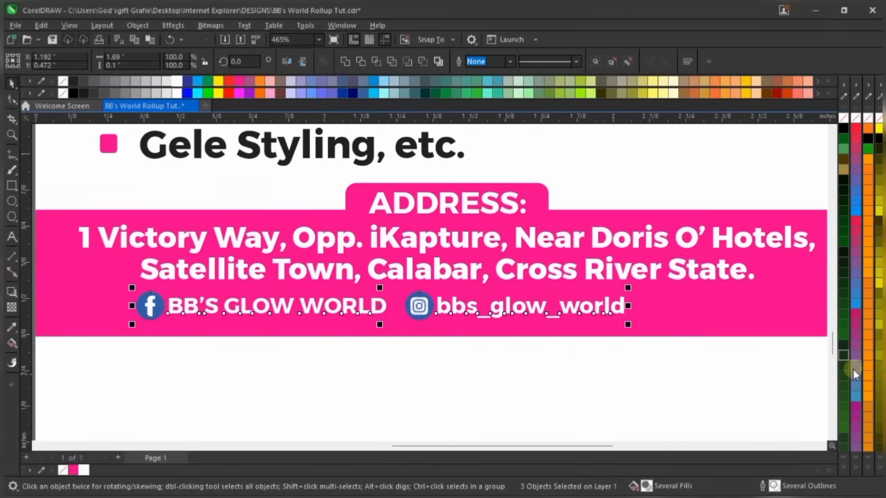
key(ctrl+g)
scroll(471, 320, down, 2)
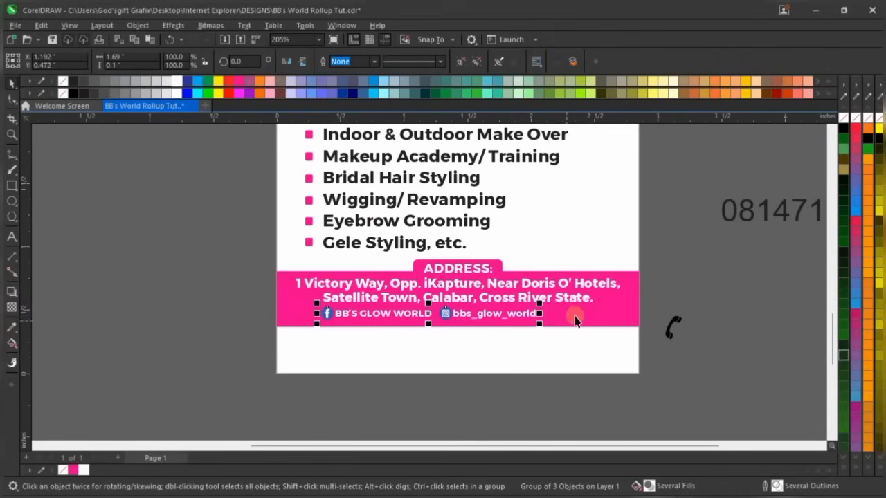
scroll(575, 320, up, 1)
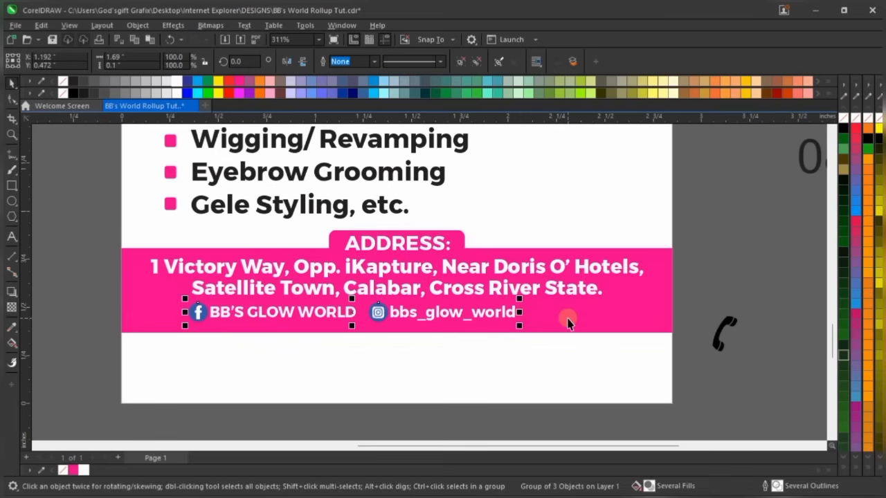
shift+click(568, 321)
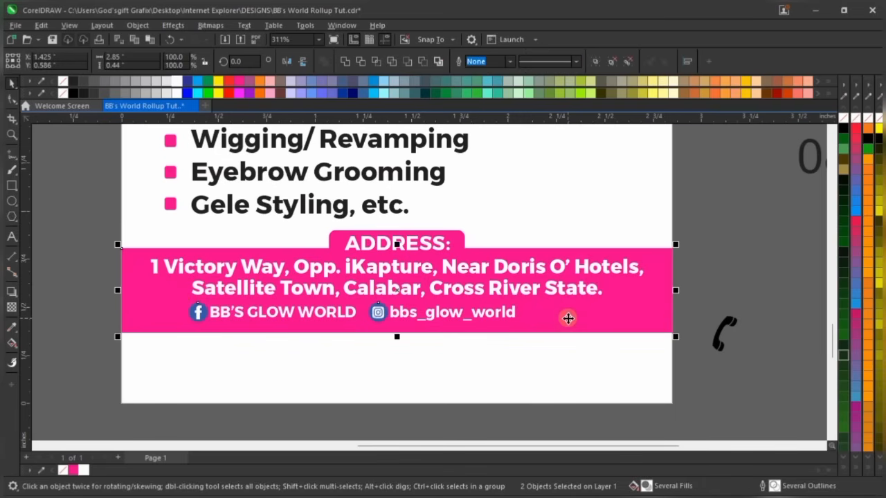
key(c)
click(767, 248)
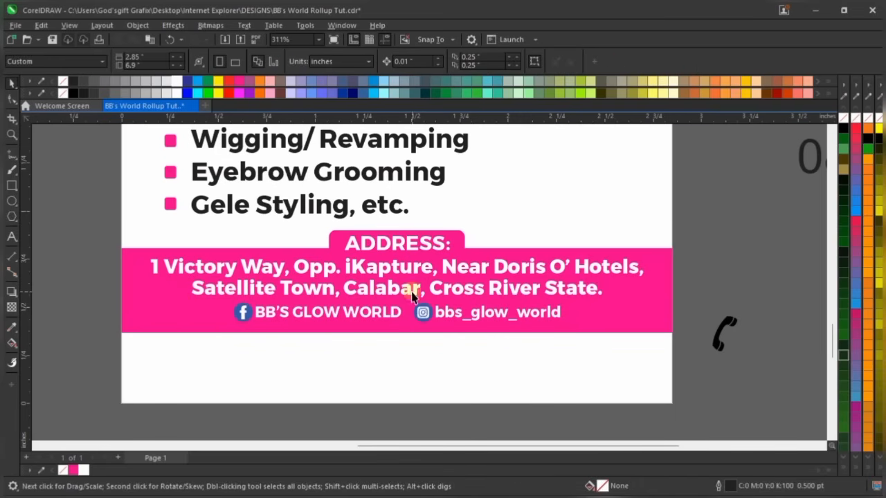
Raise the pink address band's bottom edge slightly to shorten it
click(452, 333)
scroll(395, 304, up, 3)
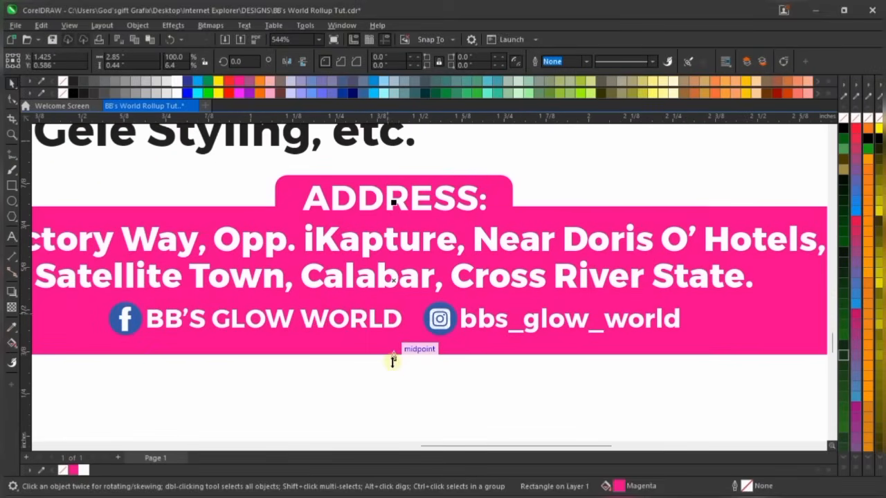
scroll(392, 360, up, 2)
drag(395, 361, 398, 349)
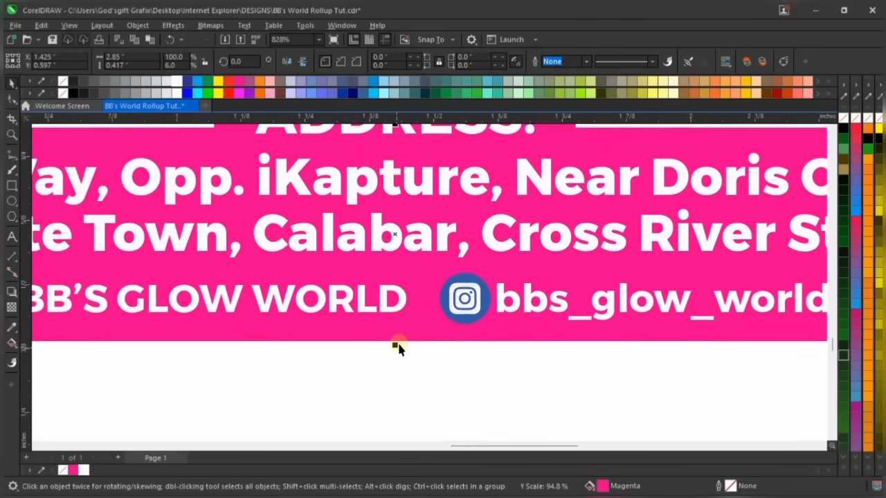
scroll(398, 345, down, 3)
scroll(438, 249, down, 2)
click(751, 209)
Move the phone number to the page bottom and set it in Montserrat ExtraBold 13 pt
scroll(424, 371, down, 3)
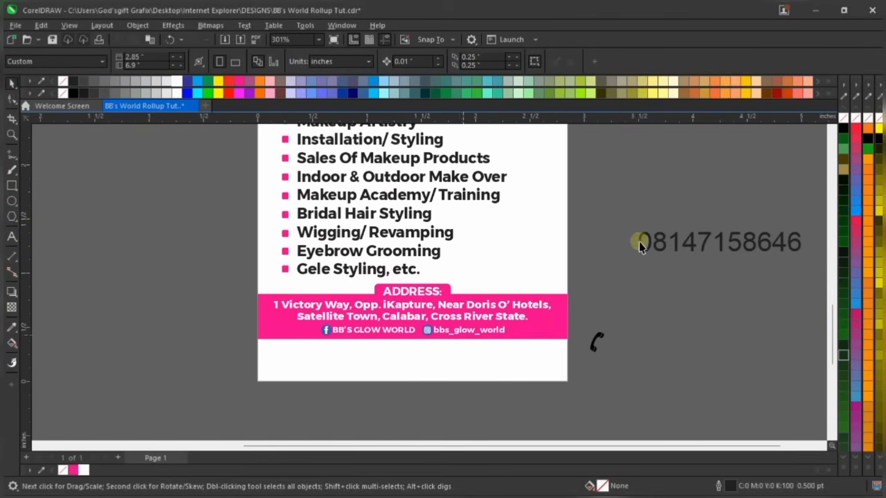
drag(693, 242, 383, 356)
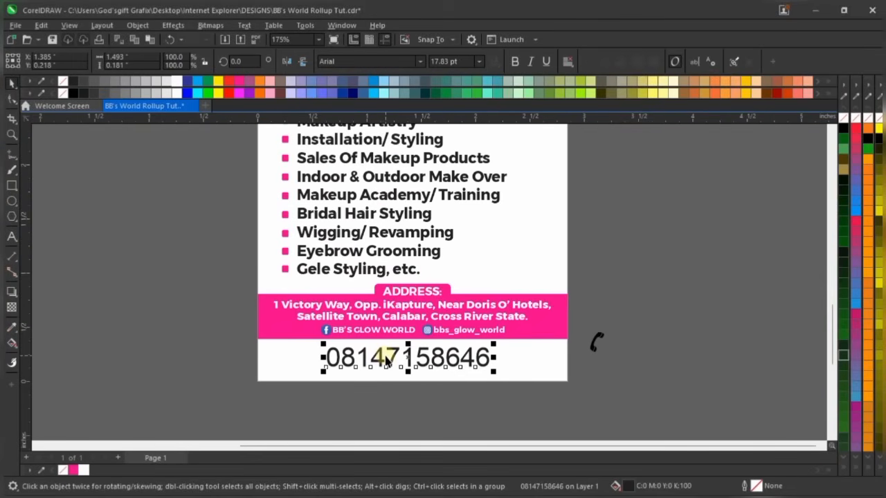
scroll(386, 361, up, 1)
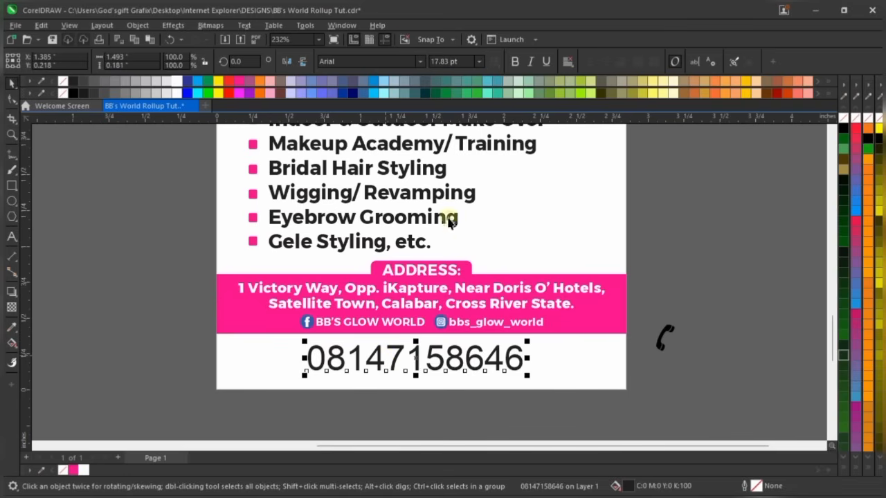
click(420, 61)
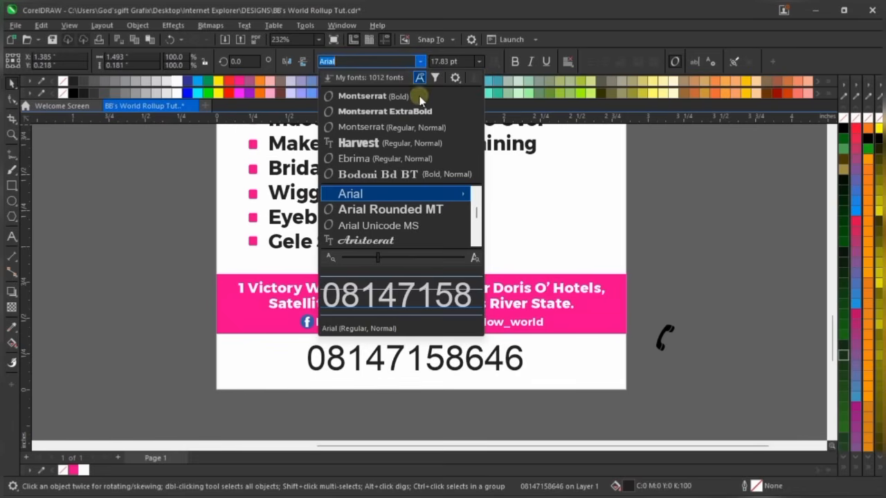
click(422, 112)
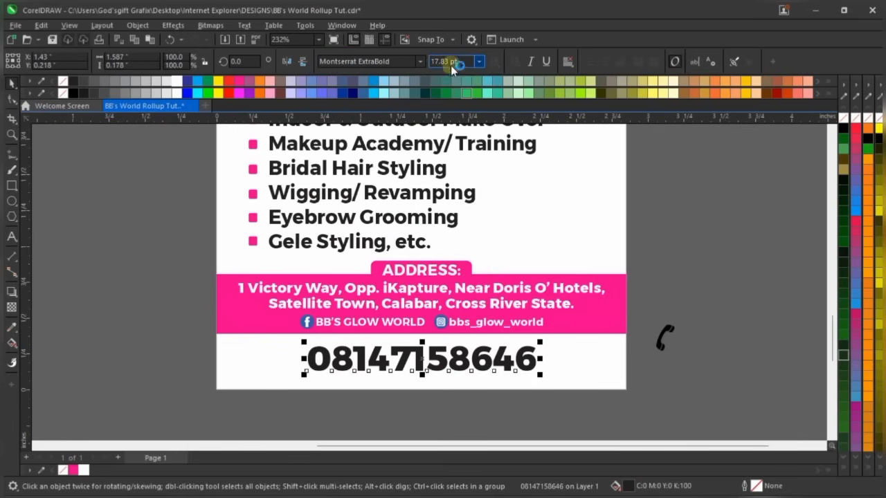
text(13)
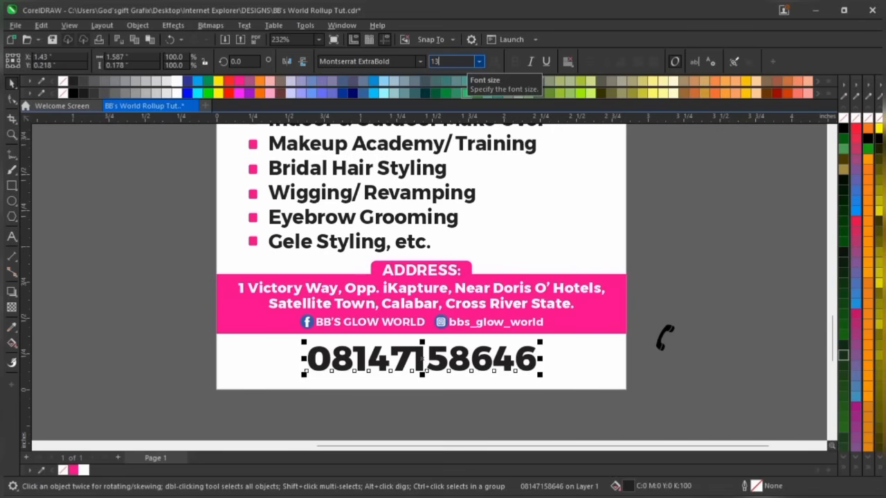
key(Return)
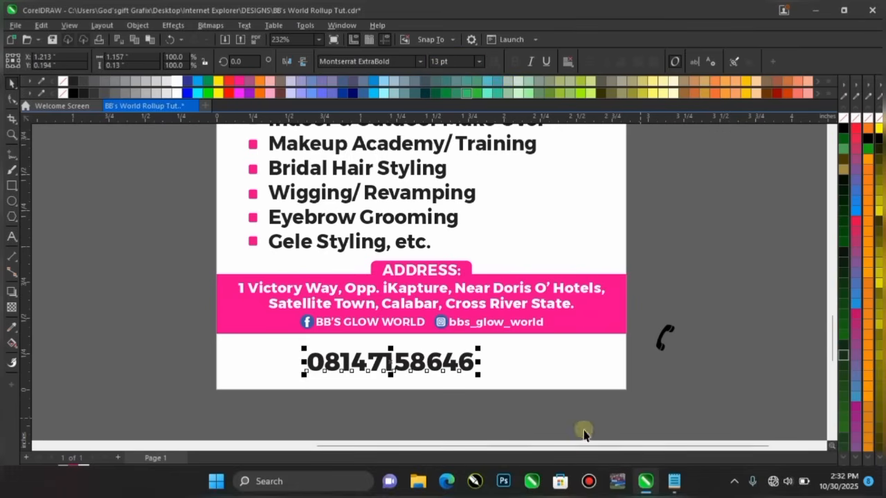
Select the phone number together with the white page background for centring
scroll(437, 362, up, 2)
key(Escape)
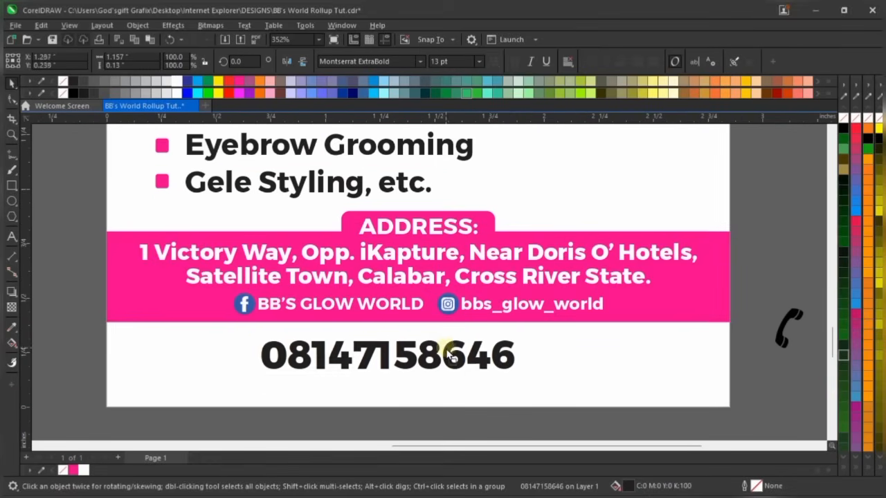
click(495, 343)
click(612, 356)
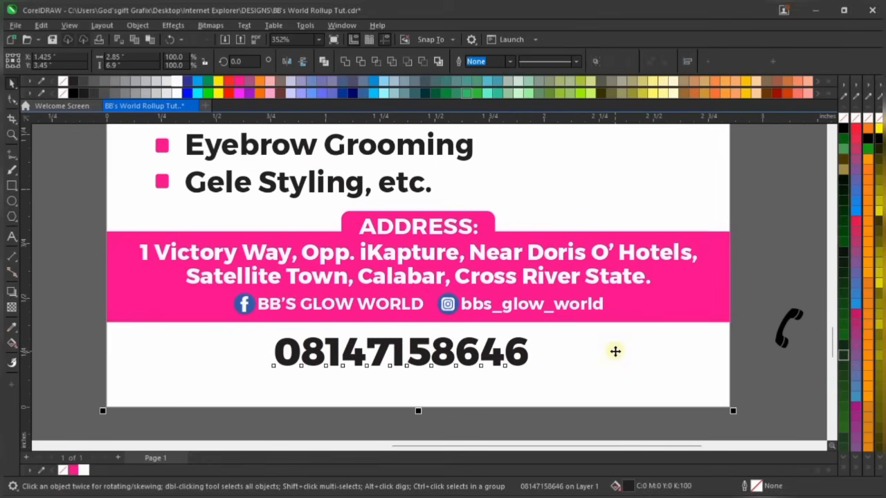
scroll(615, 332, down, 2)
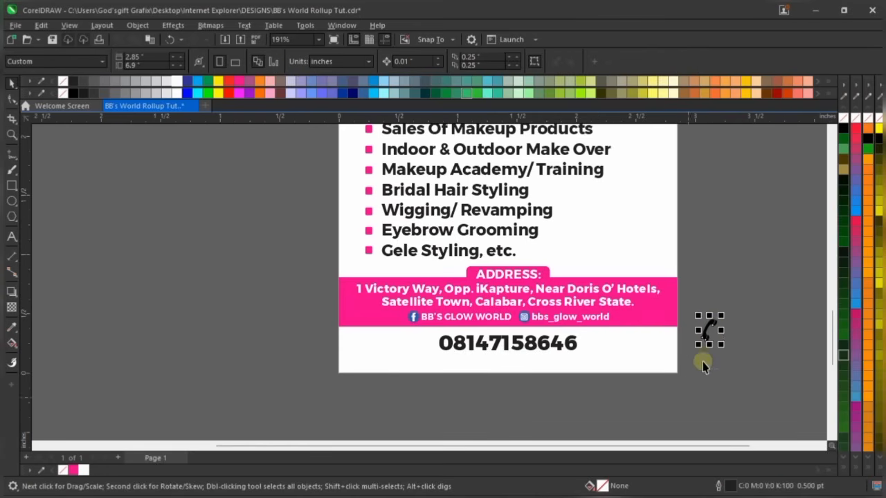
click(711, 332)
drag(712, 328, 430, 339)
scroll(432, 338, up, 2)
scroll(434, 337, up, 2)
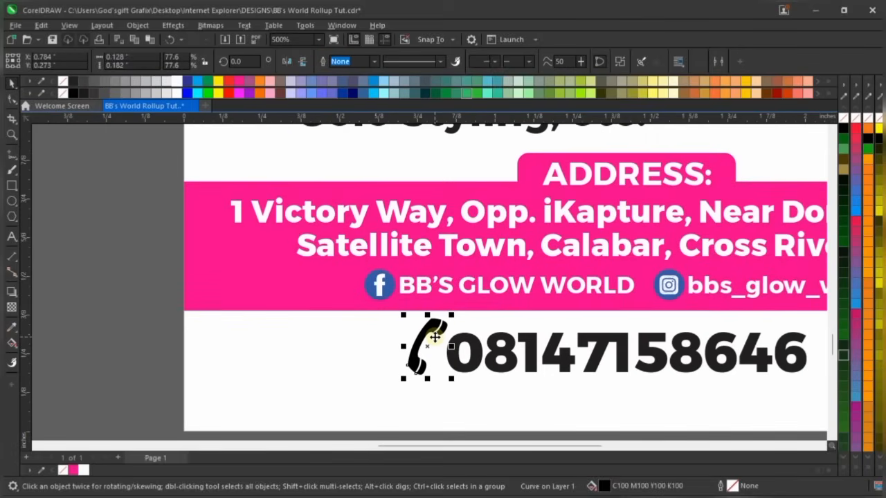
scroll(434, 337, up, 1)
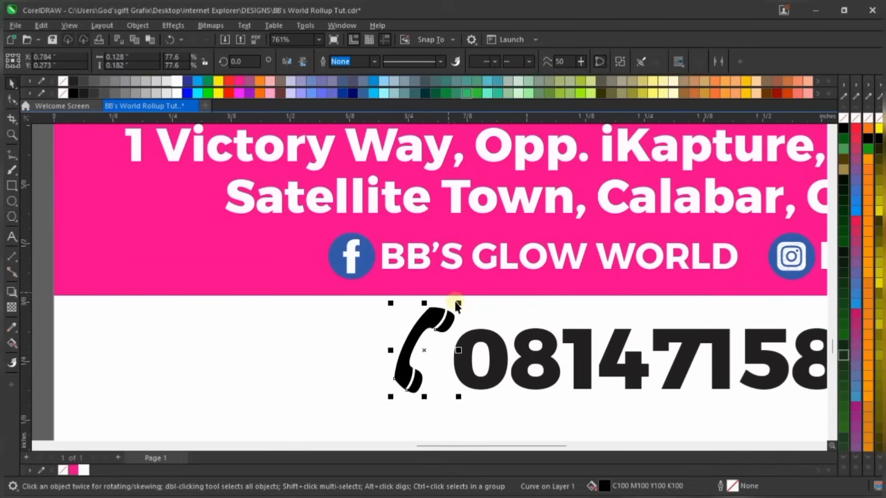
drag(461, 302, 450, 316)
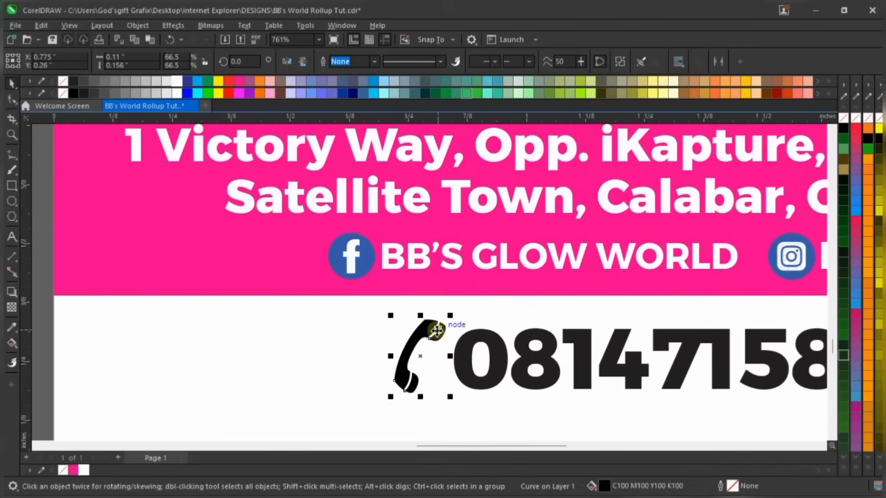
scroll(436, 331, down, 5)
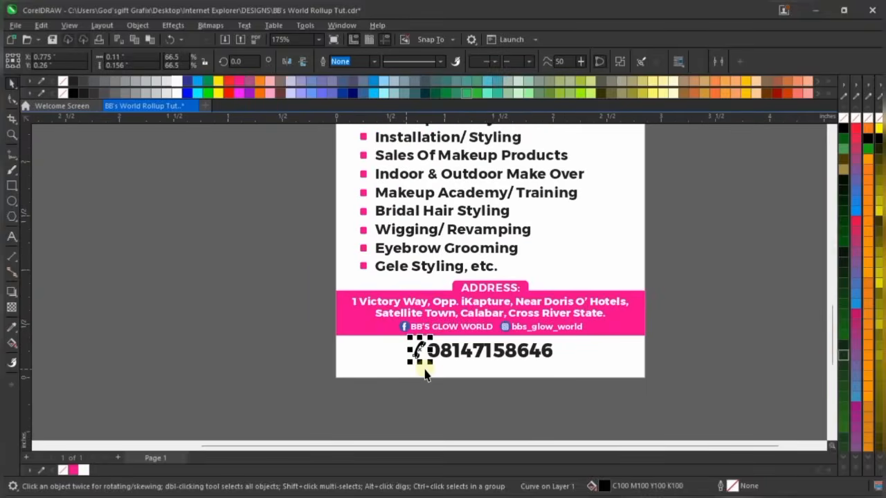
scroll(425, 374, up, 4)
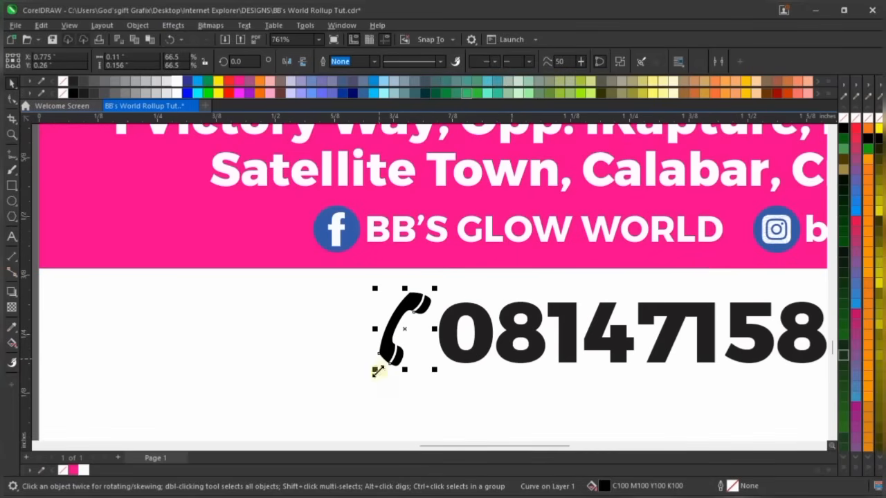
shift+click(459, 320)
scroll(460, 332, down, 3)
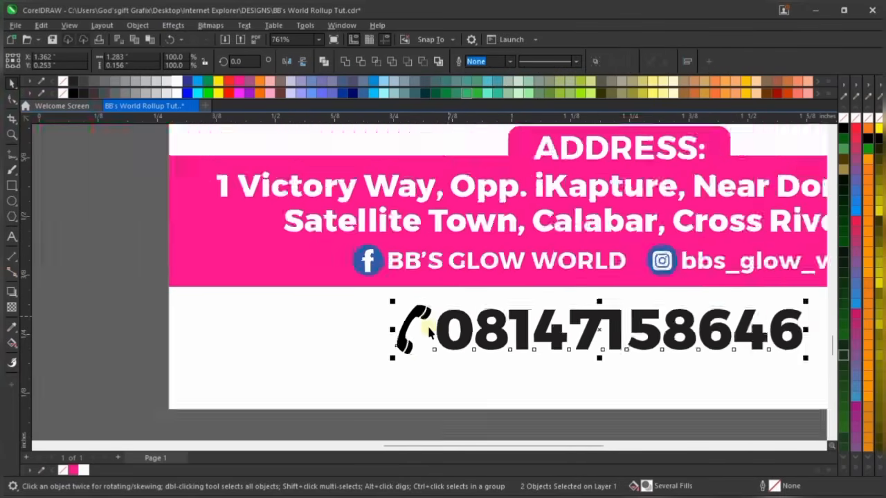
click(470, 395)
scroll(462, 397, down, 3)
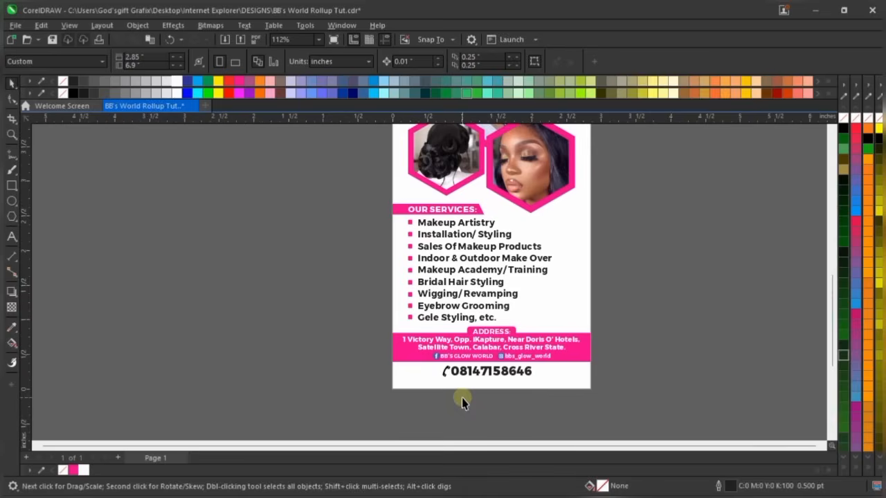
Inspect the address band objects and the phone number by selecting them in turn
scroll(680, 290, down, 2)
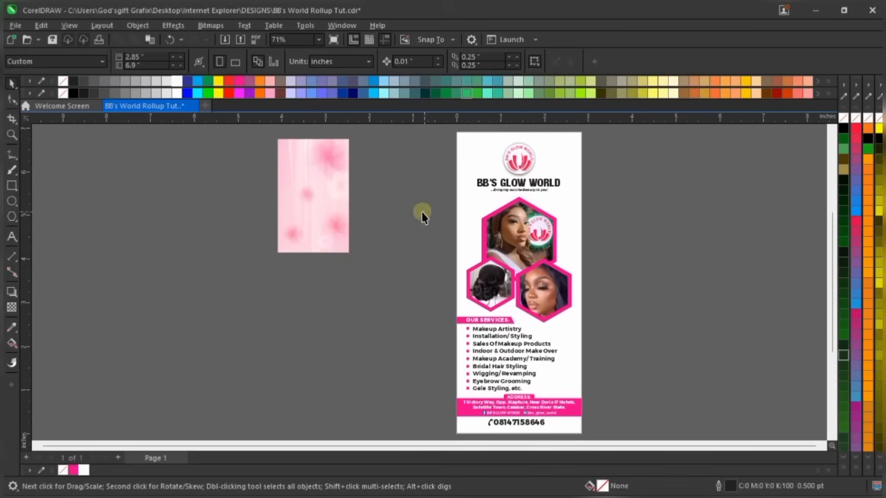
scroll(545, 406, up, 3)
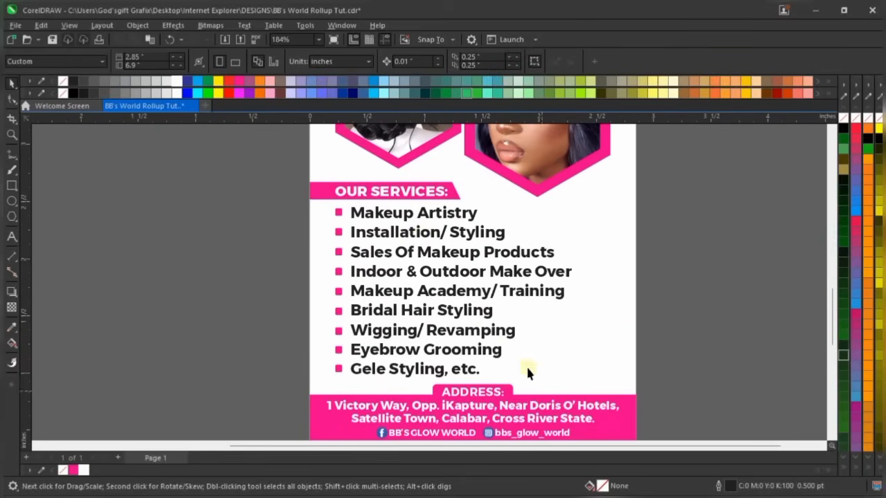
scroll(414, 245, down, 3)
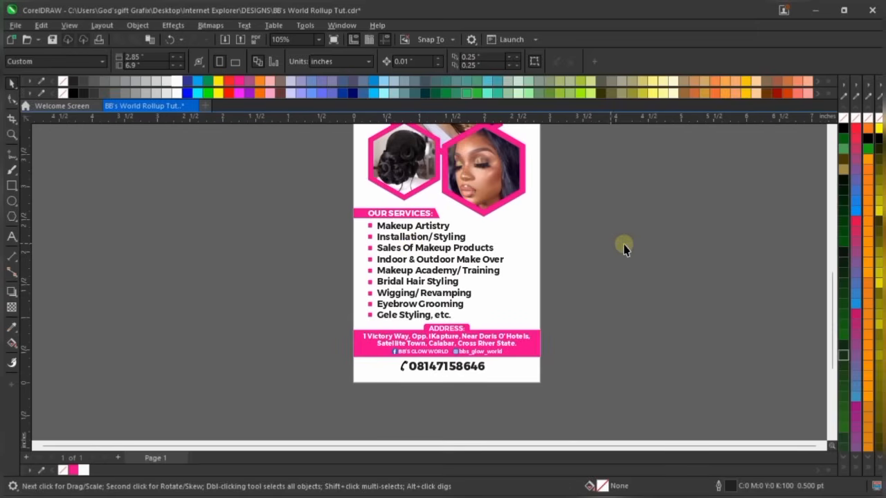
scroll(540, 366, up, 2)
scroll(540, 365, up, 2)
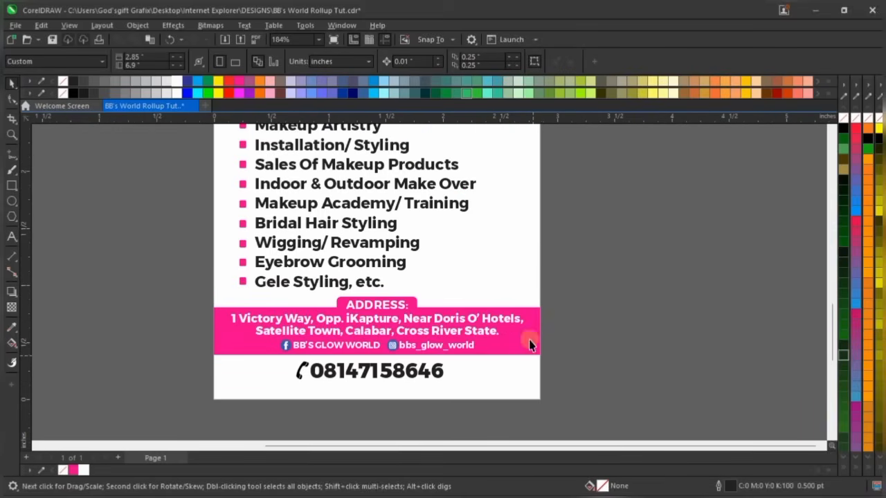
scroll(400, 345, up, 1)
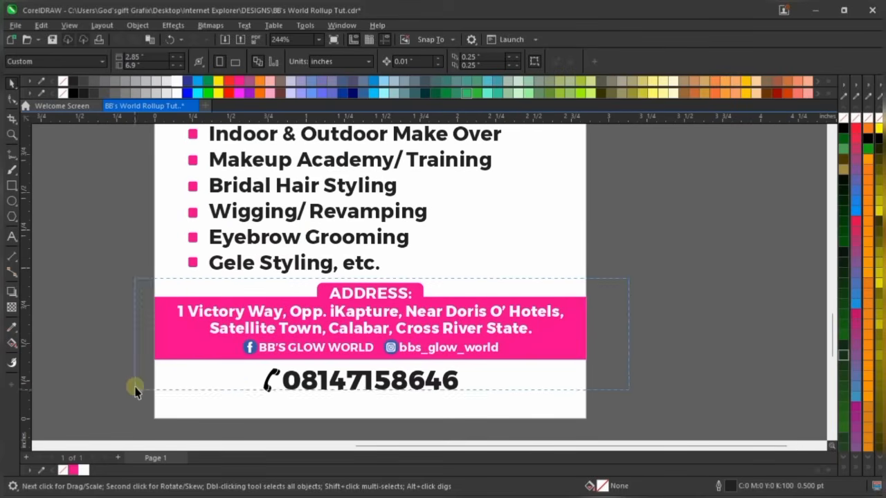
drag(169, 368, 575, 276)
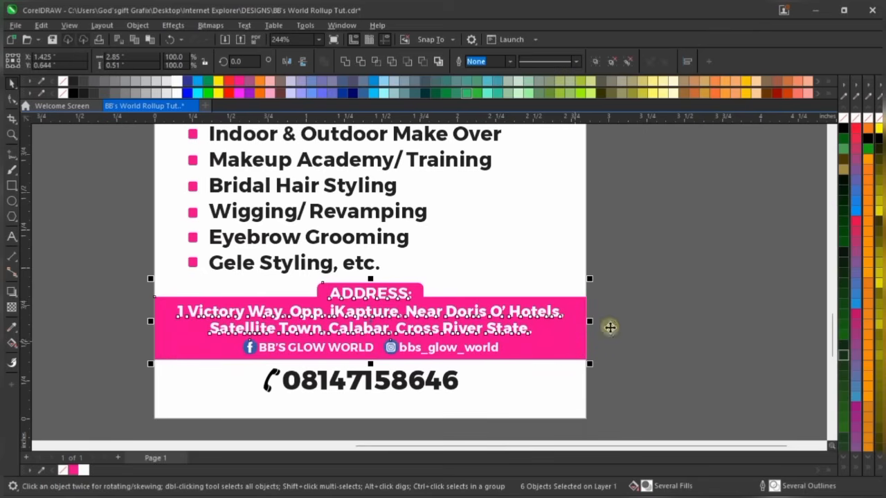
click(667, 304)
click(415, 392)
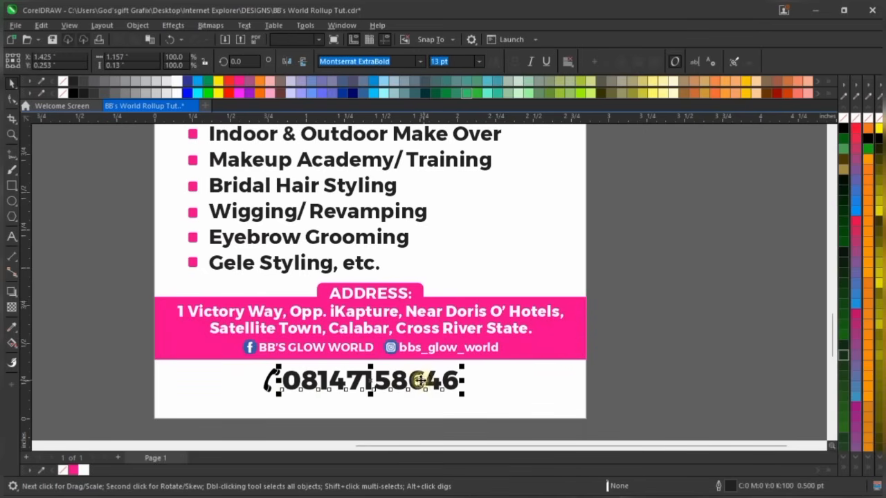
click(108, 385)
Nudge the phone icon and number up one step, then zoom To Page
scroll(367, 328, down, 2)
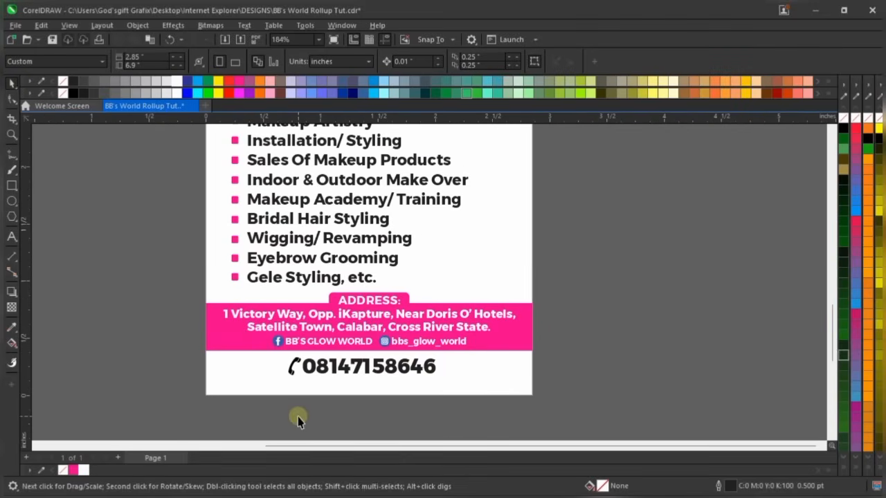
scroll(297, 418, up, 3)
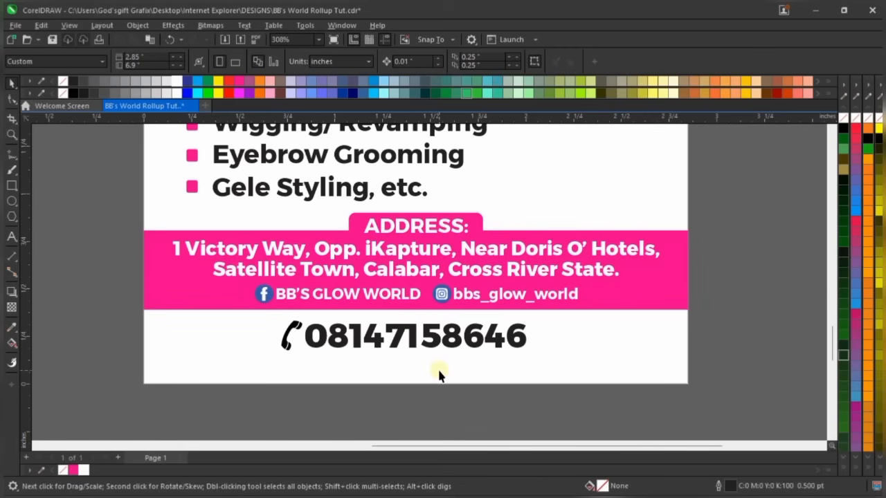
scroll(440, 373, down, 4)
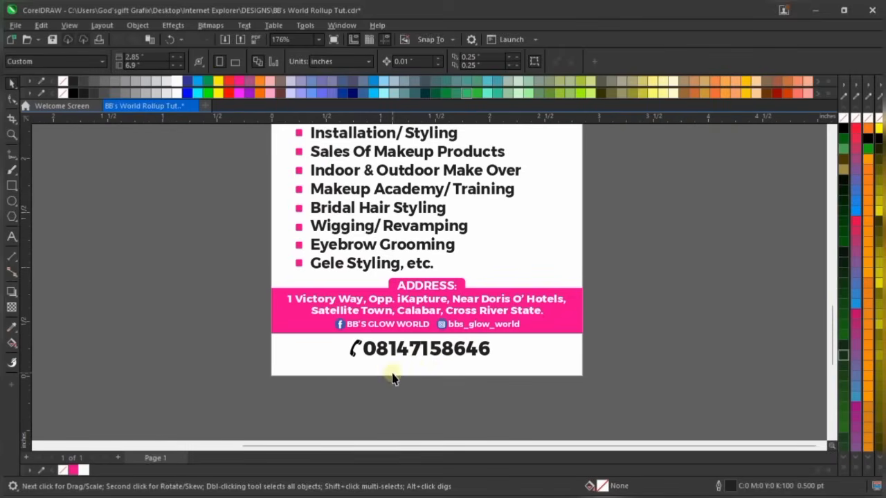
scroll(392, 379, up, 4)
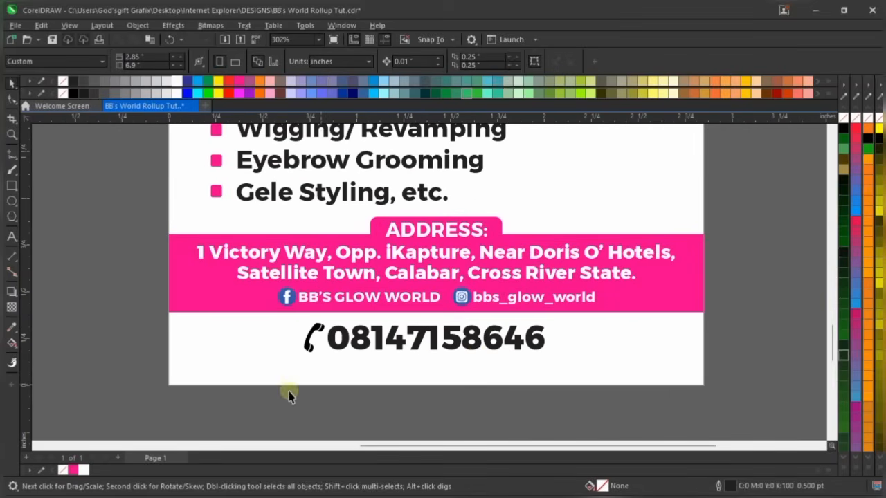
drag(252, 415, 611, 316)
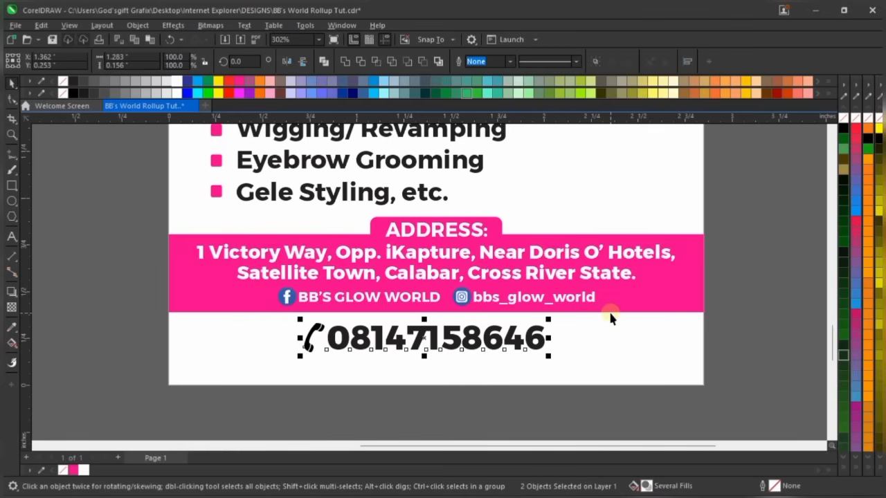
key(Up)
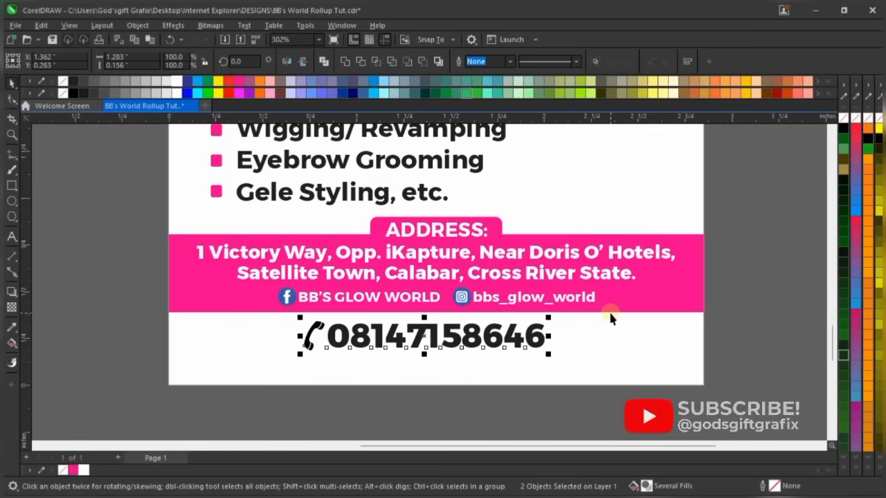
click(769, 290)
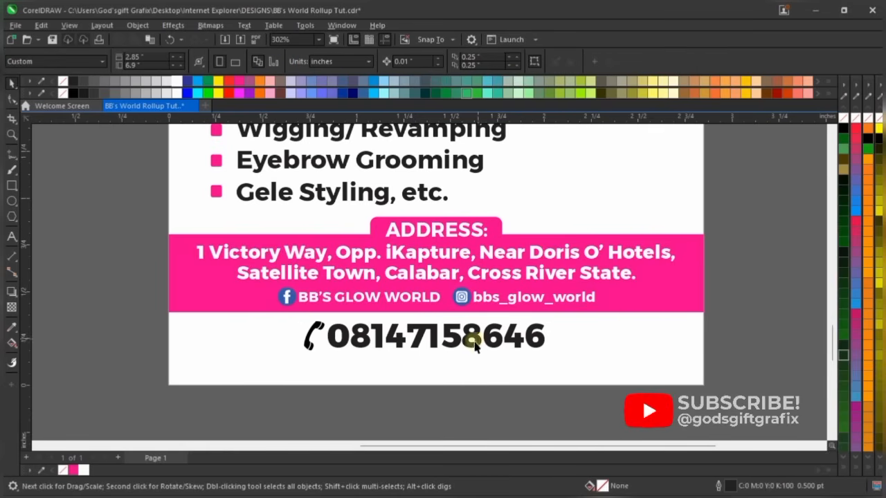
click(315, 39)
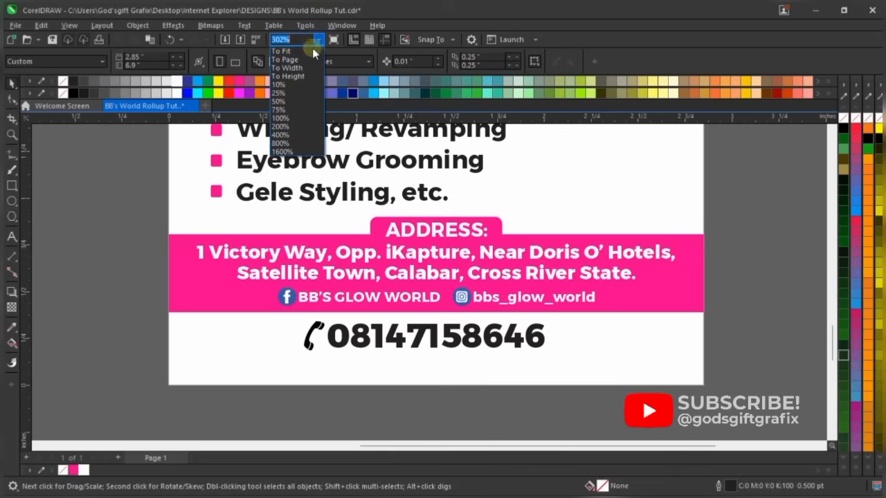
click(311, 50)
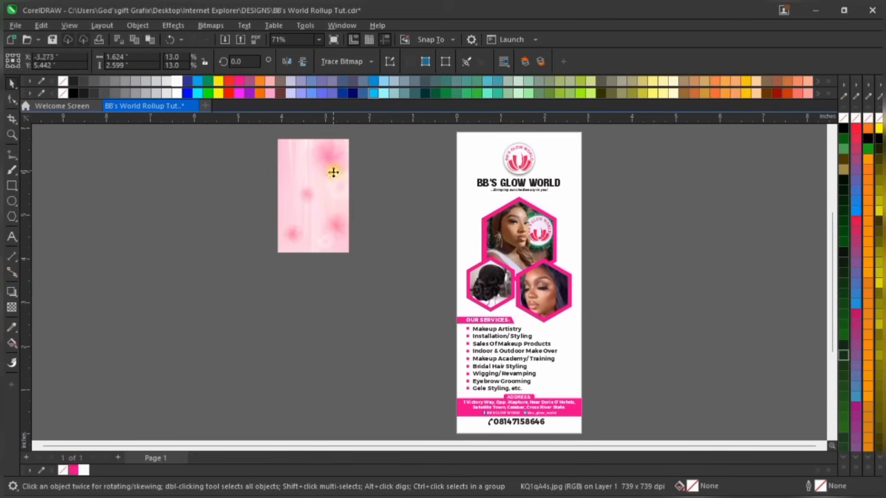
Enlarge the pink floral image and position it beside the rollup page
drag(333, 173, 425, 201)
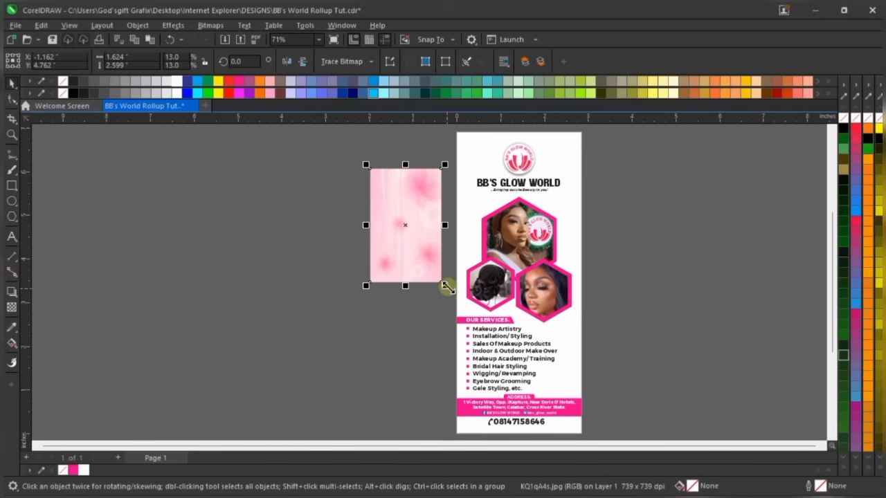
drag(445, 286, 500, 372)
scroll(414, 273, down, 2)
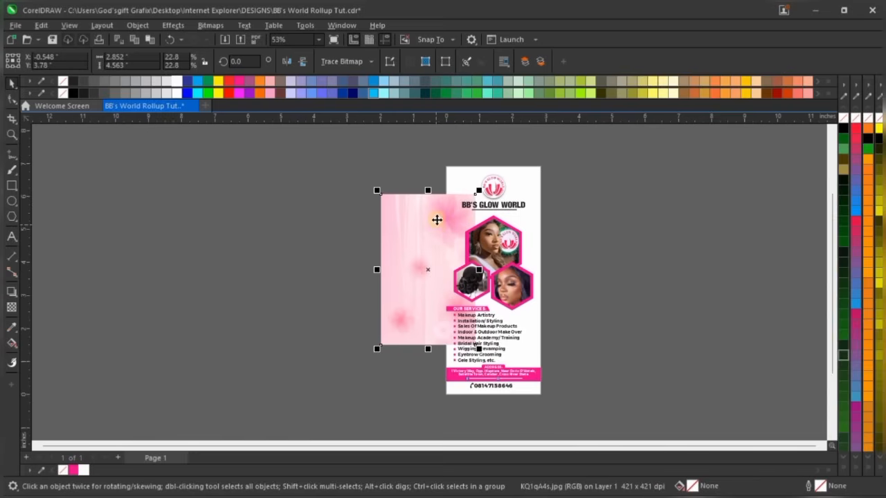
drag(437, 219, 575, 173)
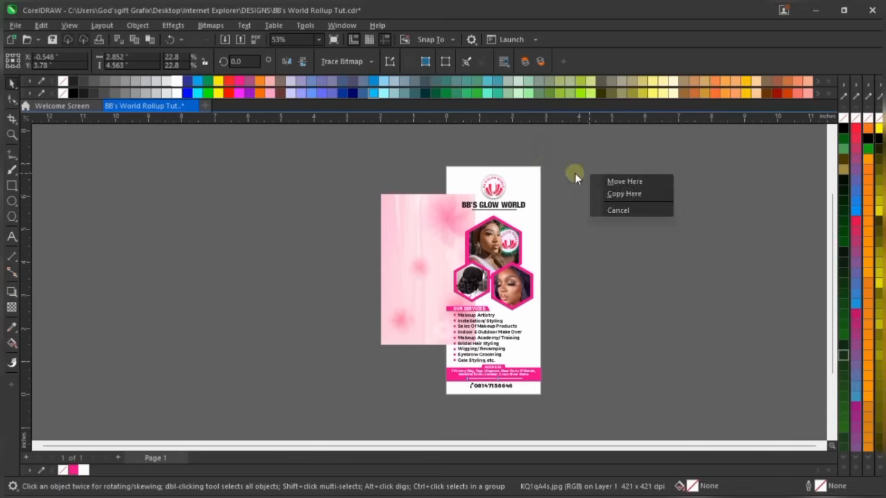
click(528, 153)
drag(416, 211, 388, 178)
scroll(560, 164, up, 1)
Move the pink image further left and choose PowerClip Inside from its context menu
click(514, 171)
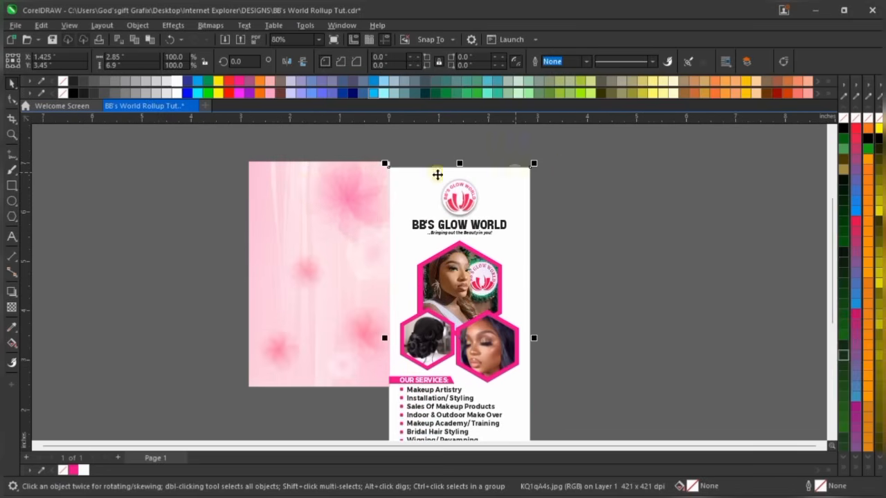
drag(263, 192, 193, 191)
scroll(405, 173, up, 1)
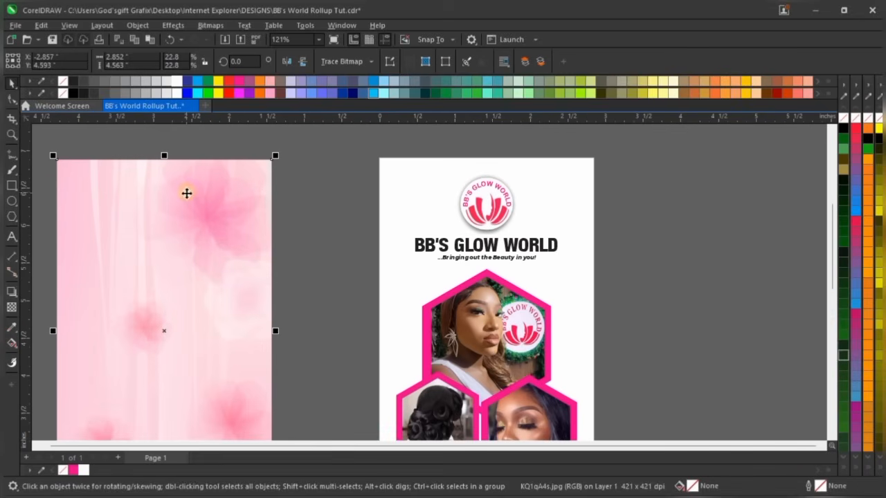
right_click(211, 201)
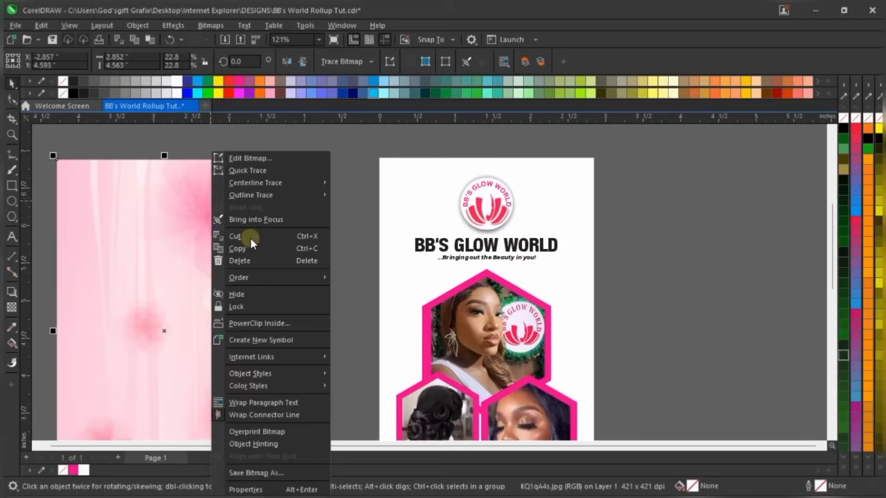
click(256, 325)
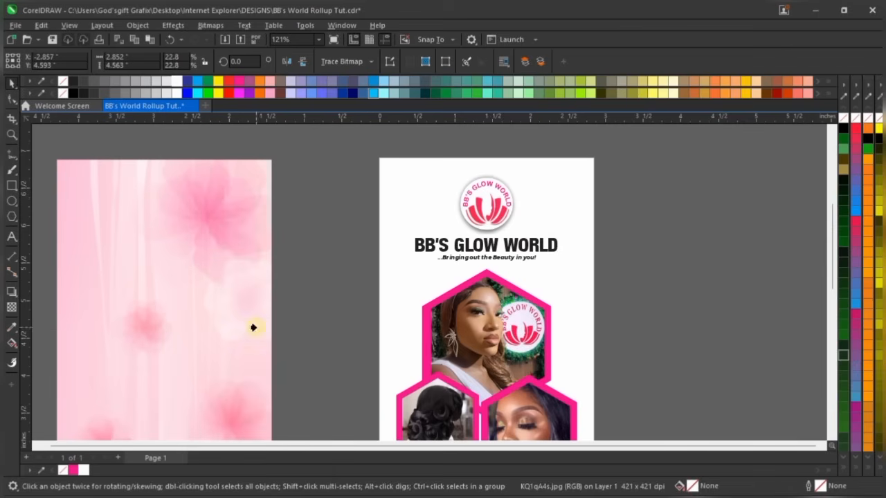
Enter PowerClip editing for the pink floral image inside the page frame
click(405, 169)
scroll(405, 168, down, 3)
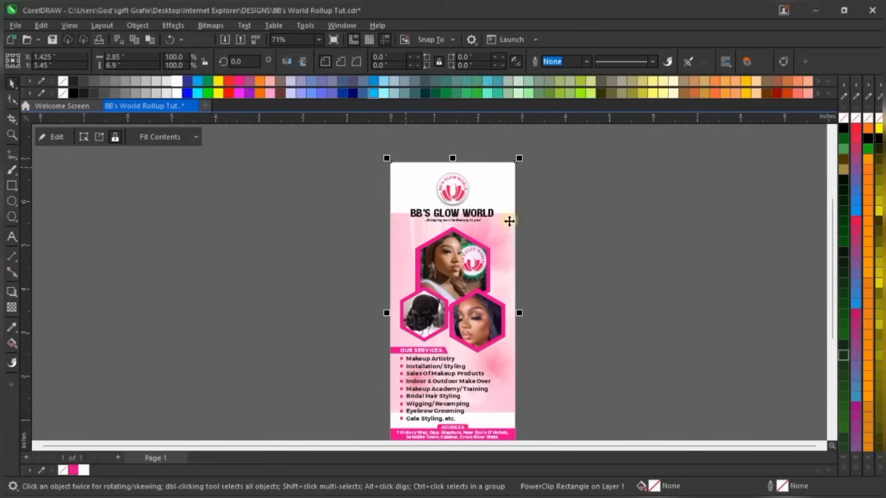
scroll(505, 198, up, 1)
right_click(501, 183)
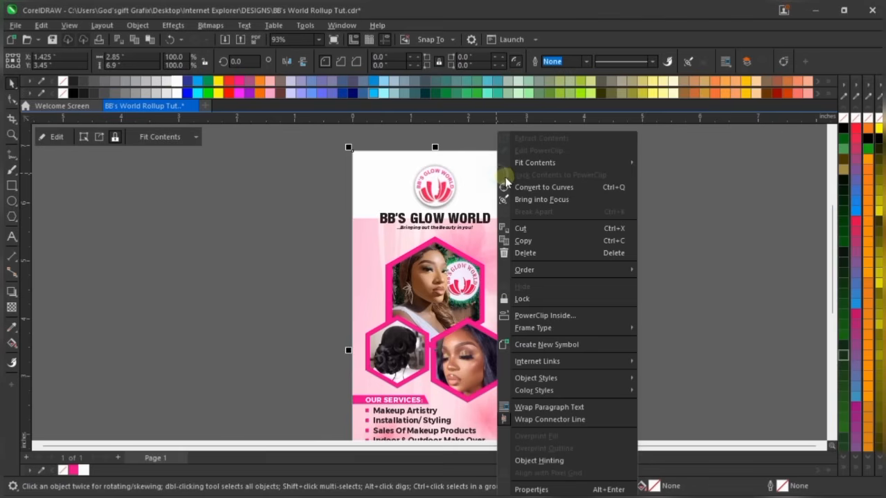
click(563, 152)
Move the floral image up and stretch its corners out past the page's lower edges
drag(461, 272, 457, 205)
scroll(494, 332, down, 1)
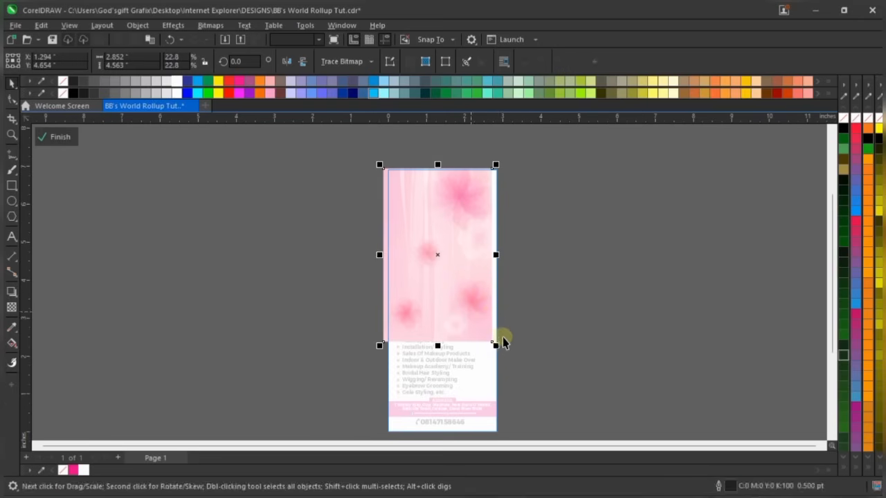
drag(496, 344, 520, 382)
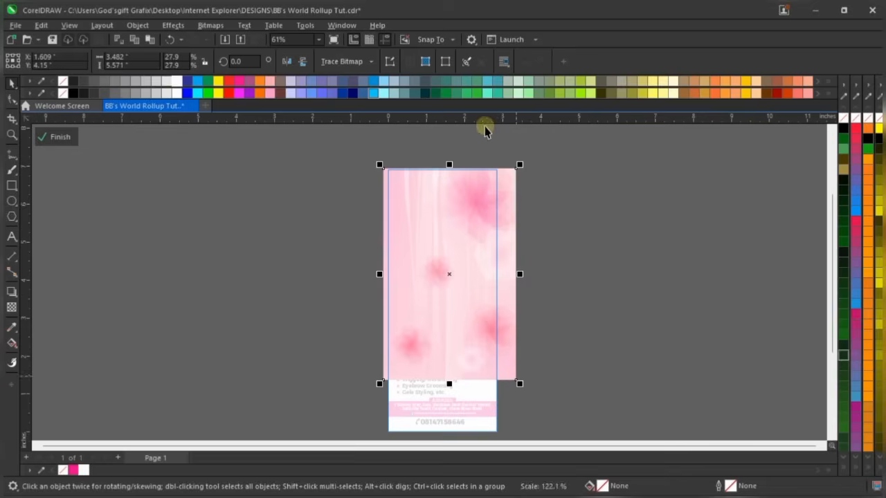
scroll(461, 192, up, 1)
click(479, 190)
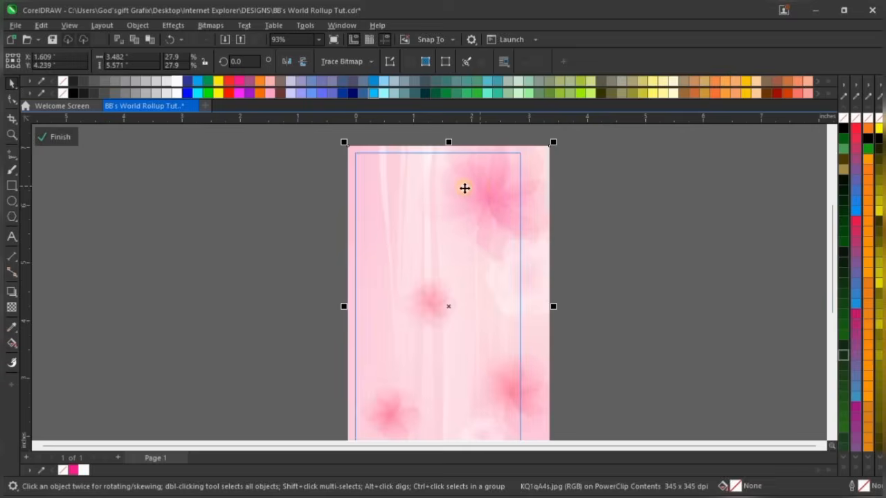
scroll(457, 188, down, 1)
scroll(446, 216, down, 1)
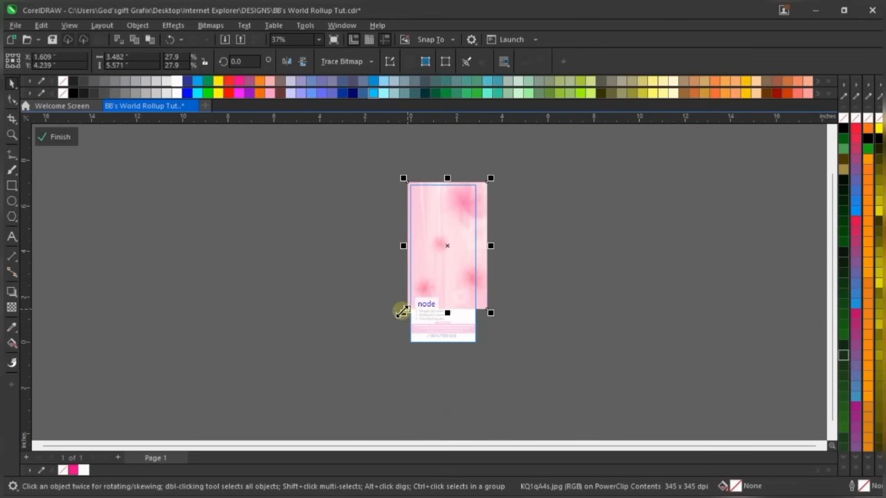
drag(402, 312, 394, 322)
scroll(457, 314, up, 1)
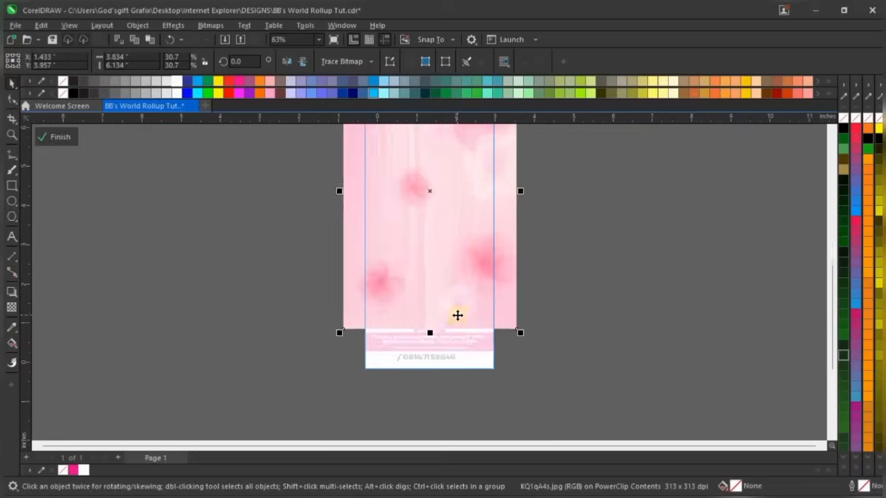
scroll(458, 315, up, 1)
drag(551, 342, 562, 356)
scroll(476, 321, up, 1)
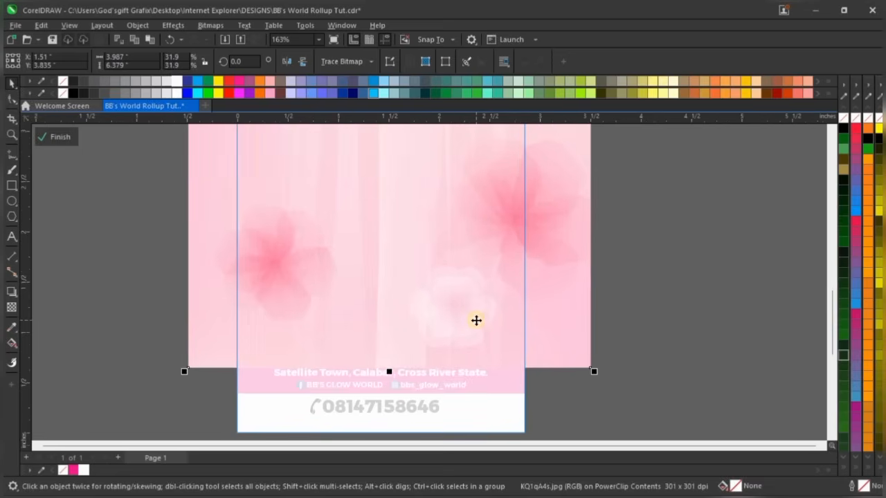
Fade the floral image downward with a vertical fountain transparency, enlarge it slightly, then finish PowerClip editing
click(11, 308)
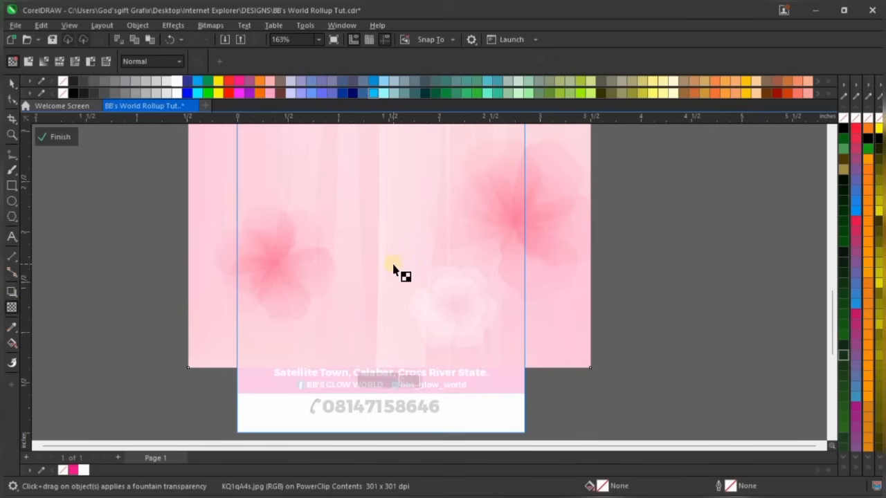
drag(392, 264, 392, 342)
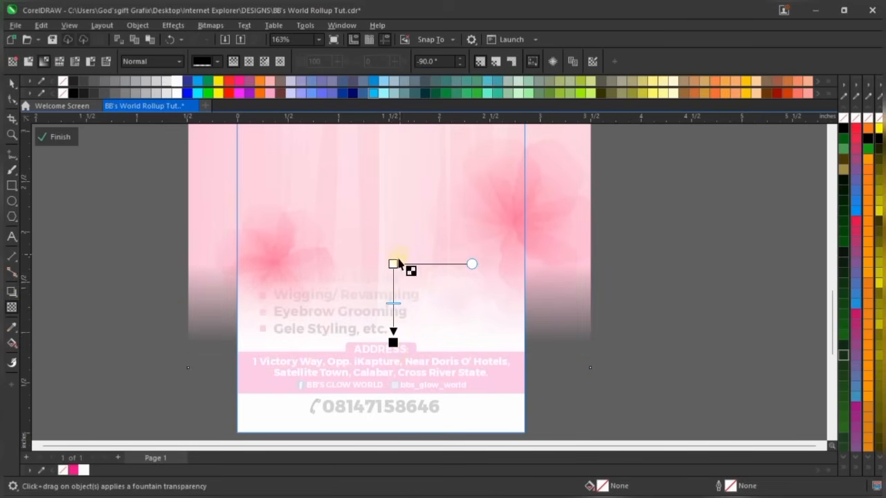
key(space)
scroll(390, 362, down, 2)
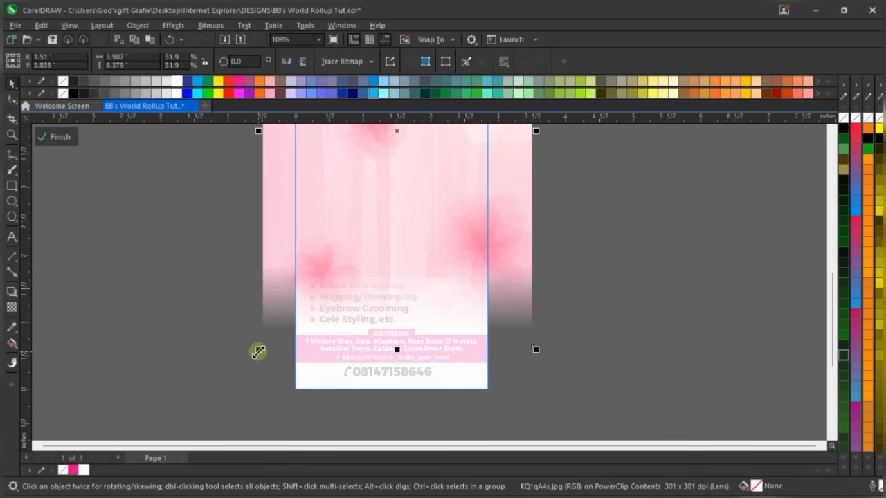
drag(258, 350, 251, 364)
ctrl+click(673, 211)
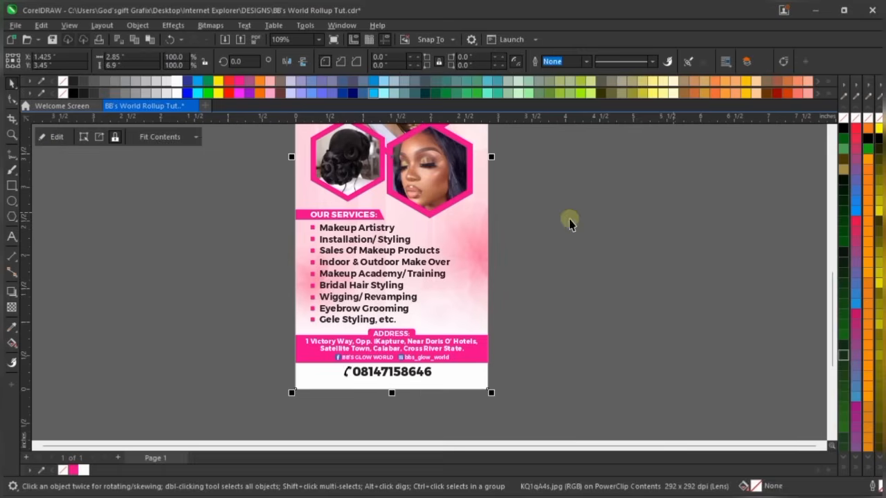
click(570, 220)
scroll(447, 253, down, 3)
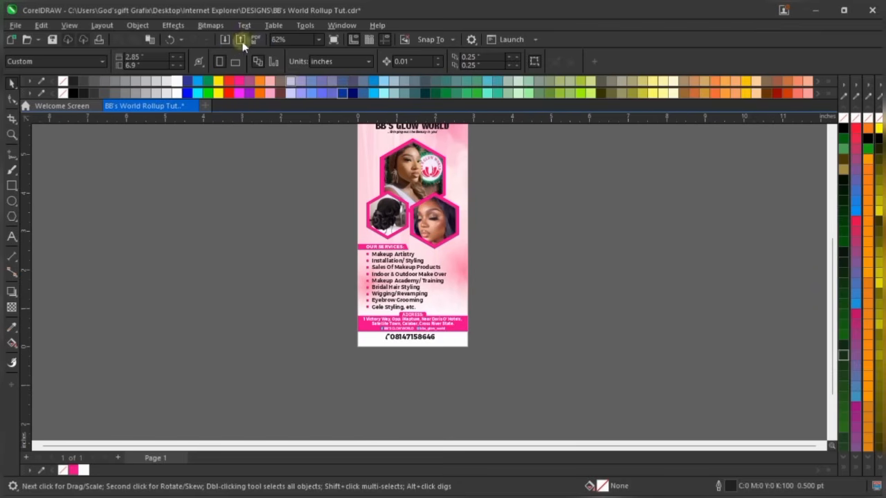
click(319, 39)
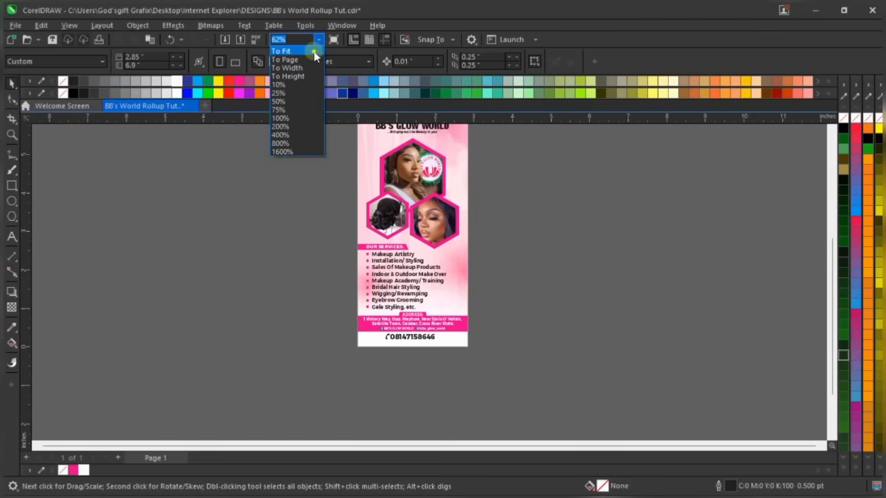
click(314, 52)
click(466, 157)
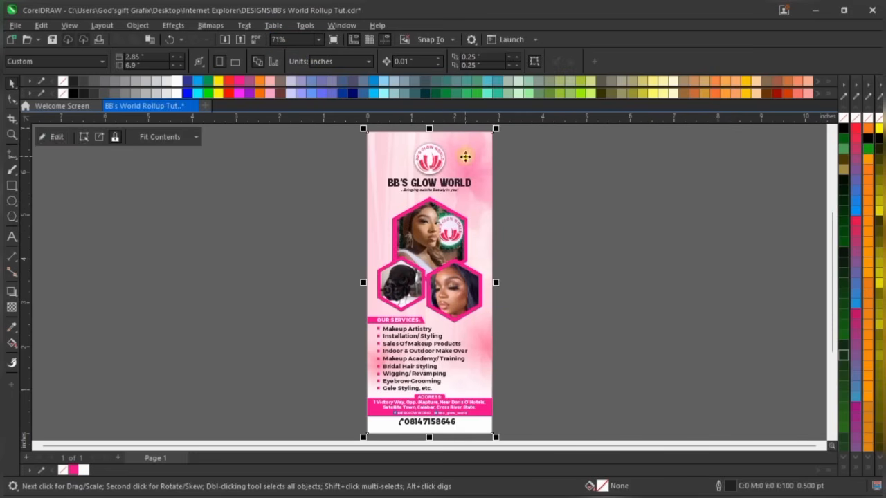
ctrl+click(465, 159)
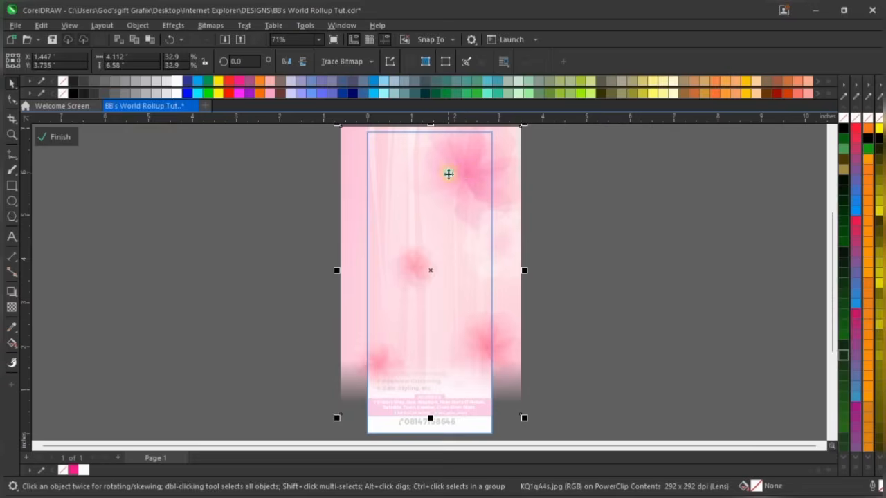
right_click(449, 174)
click(510, 147)
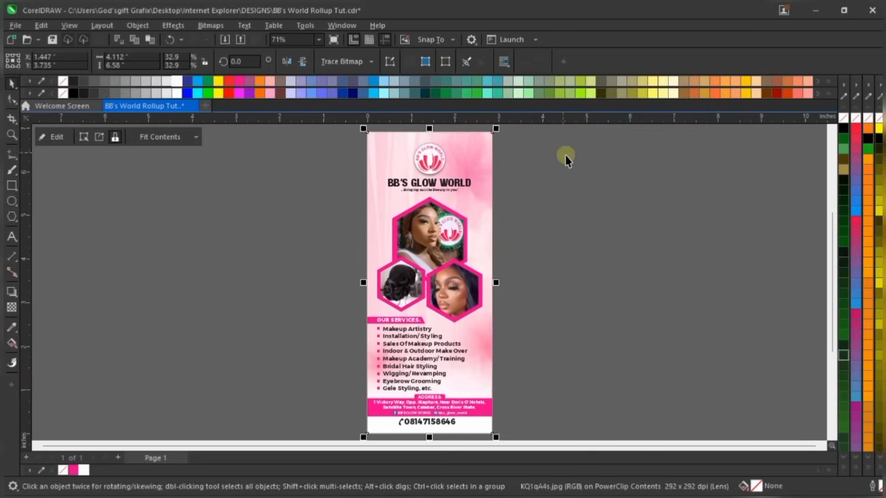
right_click(474, 167)
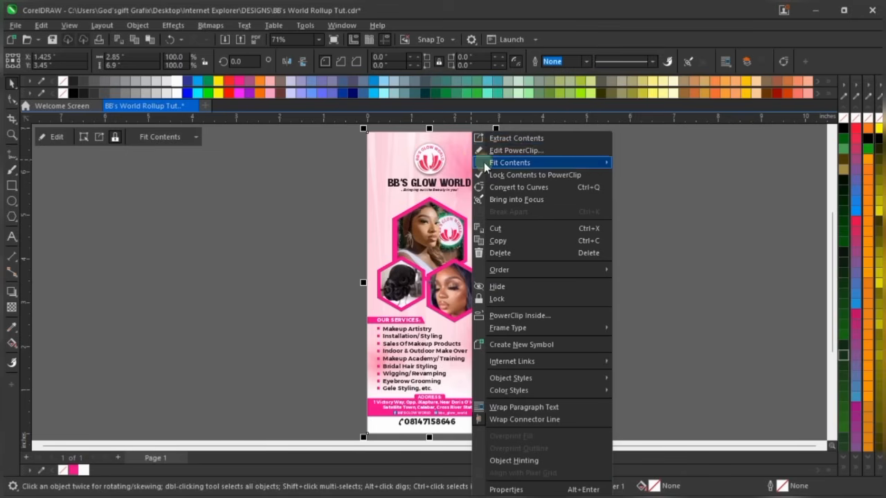
click(538, 150)
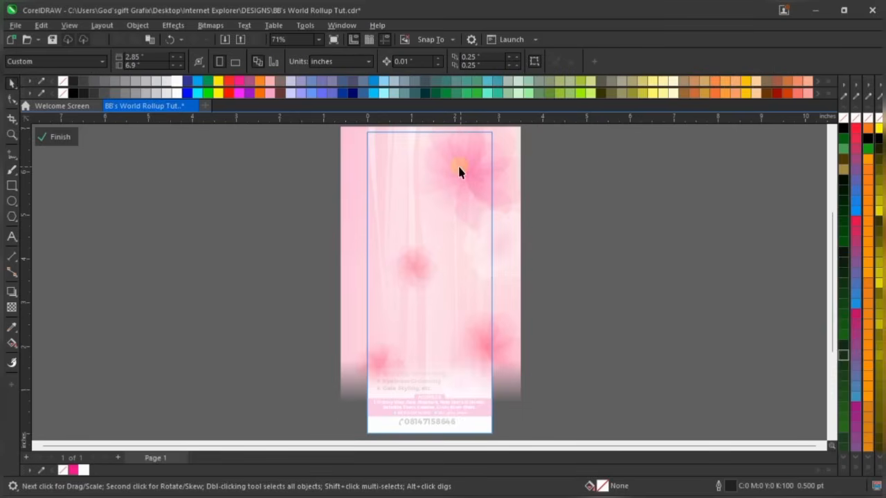
right_click(459, 167)
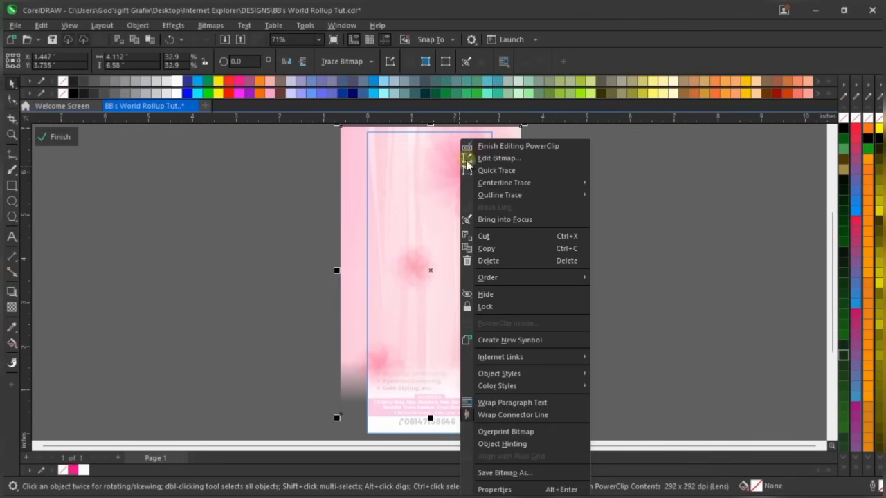
click(493, 147)
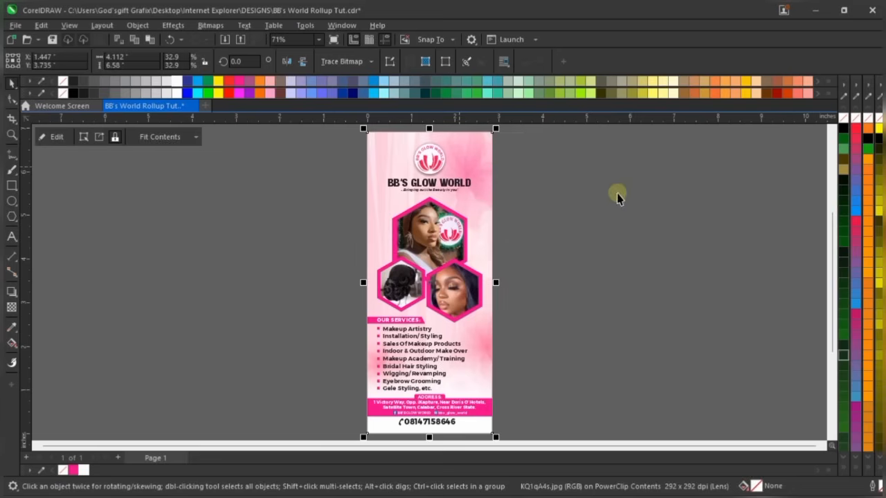
click(619, 192)
click(485, 168)
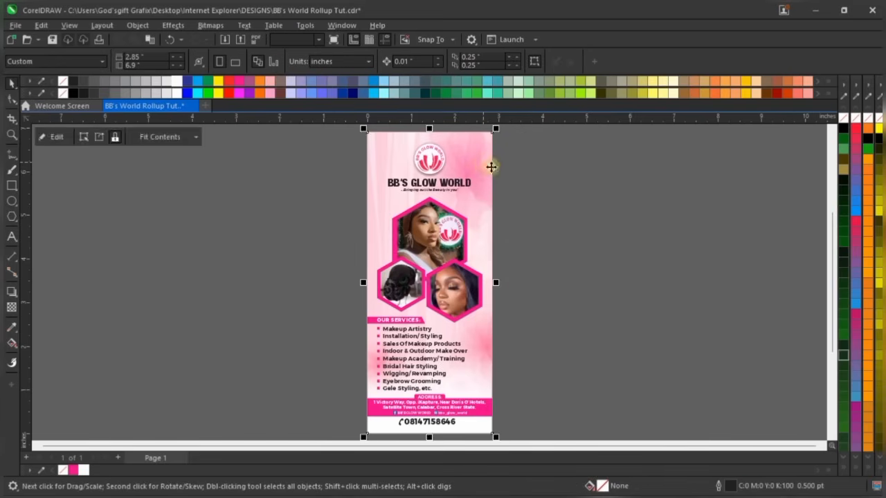
click(544, 168)
right_click(544, 169)
click(581, 176)
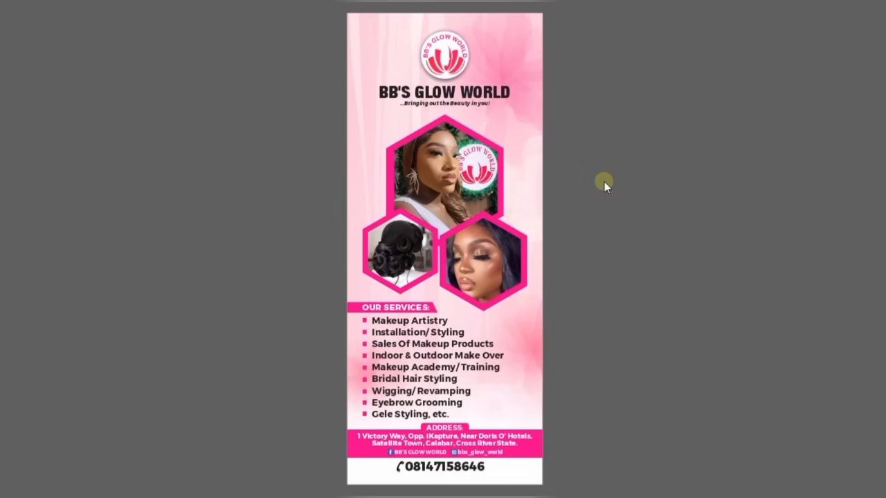
click(642, 174)
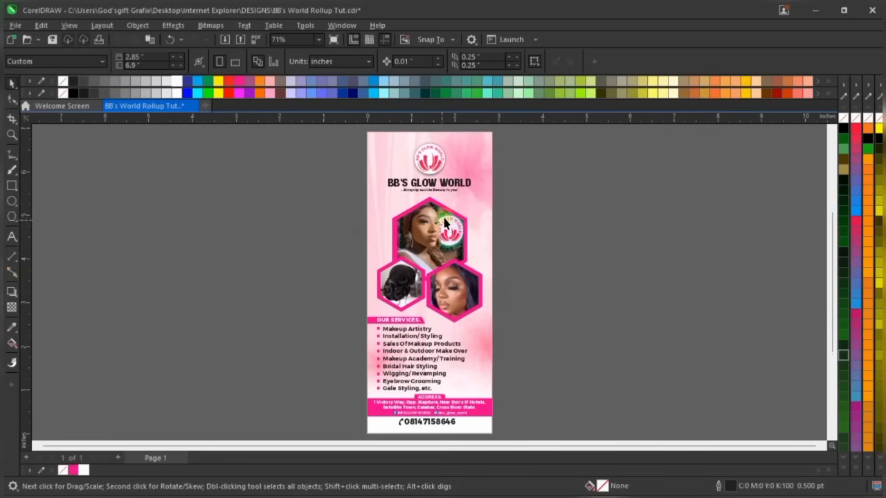
Fill the PowerClip background rectangle with the Magenta palette swatch and zoom to the lower section
click(476, 205)
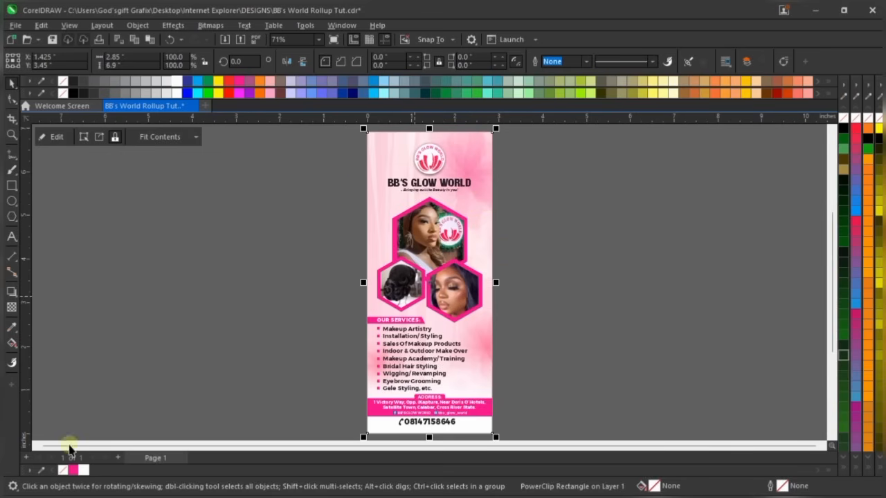
click(72, 474)
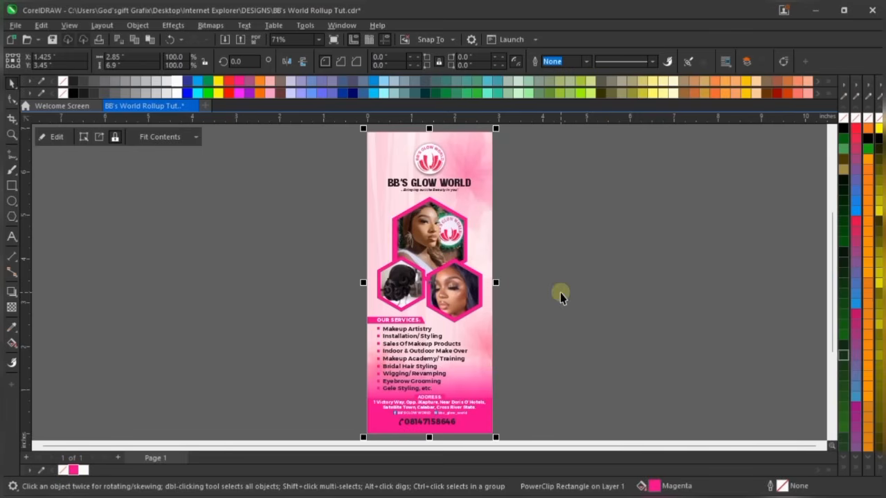
scroll(335, 203, down, 3)
scroll(436, 365, up, 4)
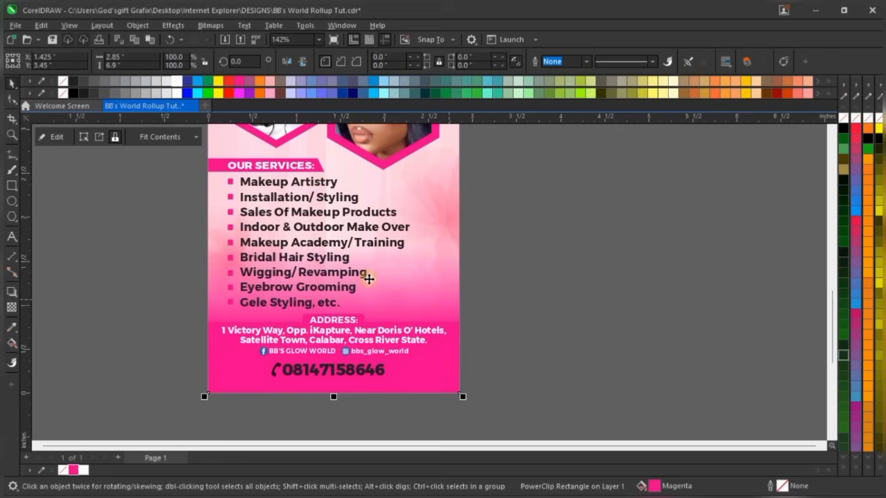
scroll(300, 344, up, 1)
scroll(299, 344, up, 1)
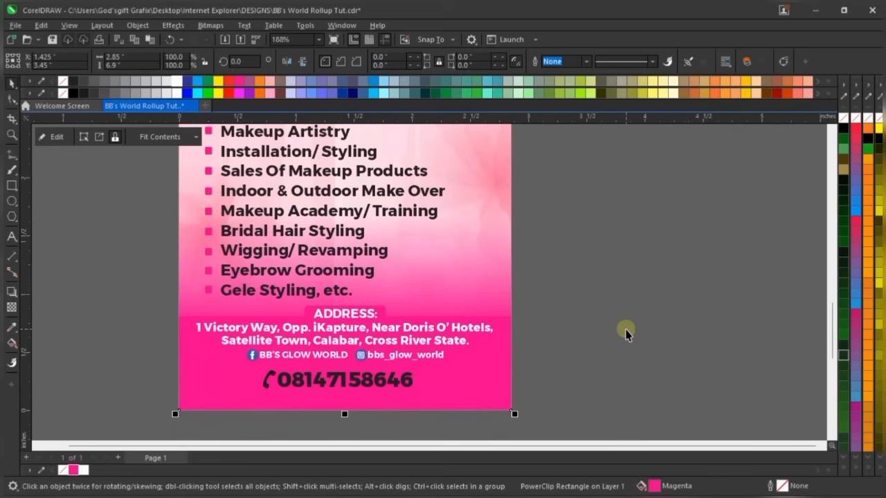
In Edit Fill, change the frame's colour to light pink CMYK 0/20/0/0
click(655, 486)
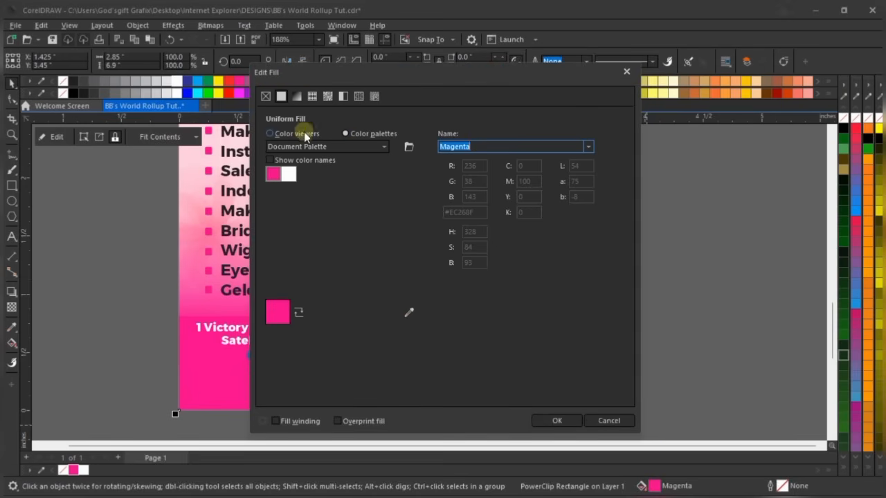
click(303, 135)
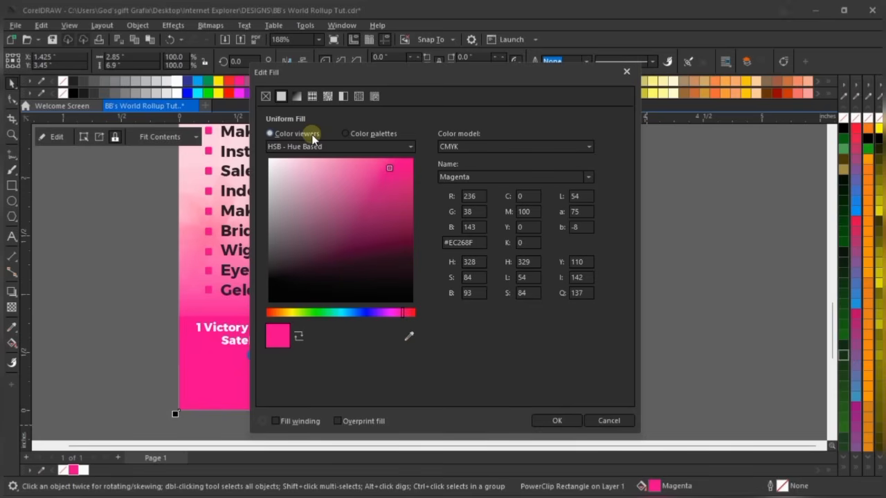
click(467, 146)
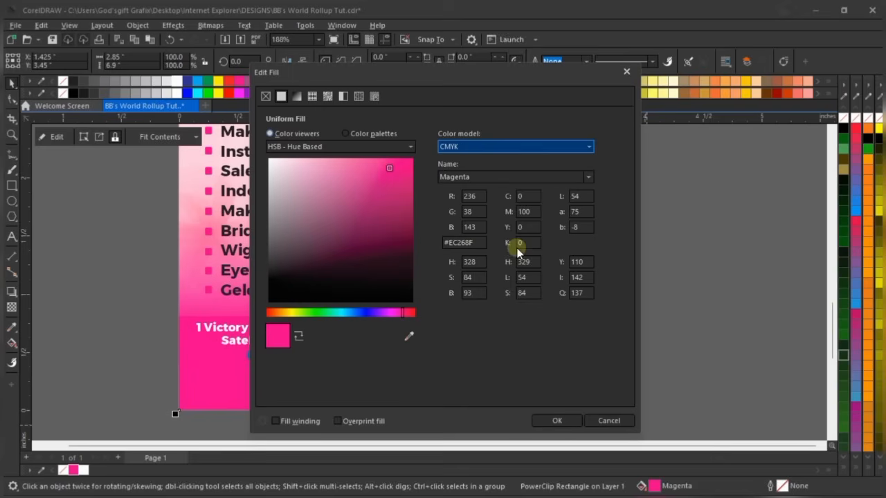
click(524, 226)
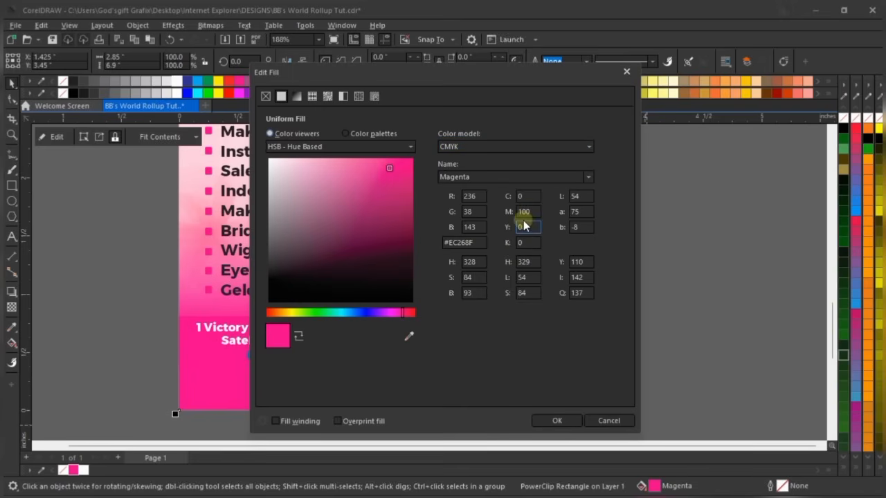
click(525, 211)
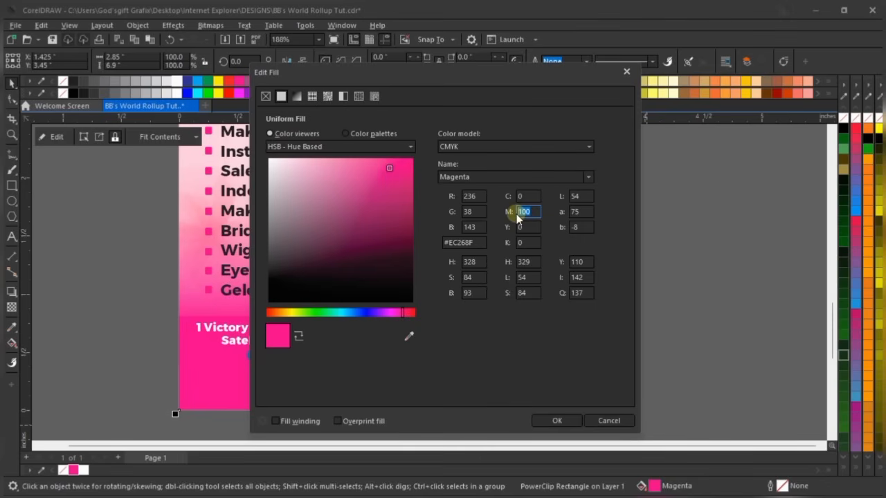
text(20)
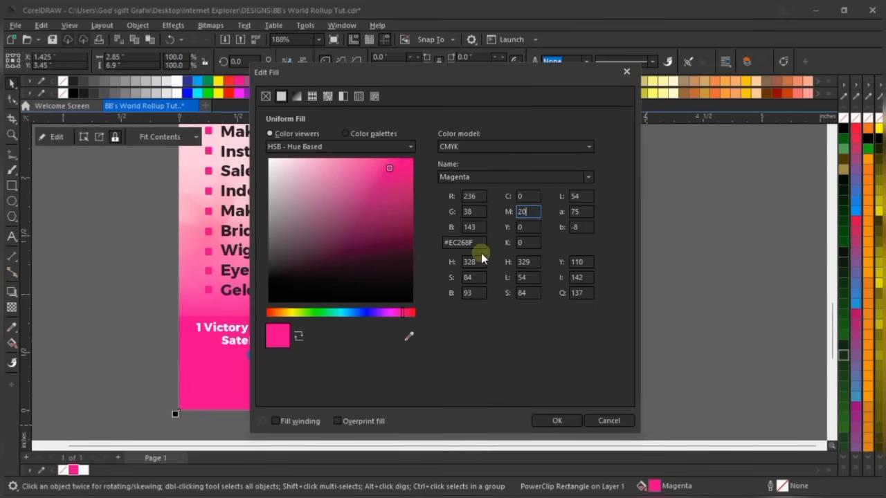
click(533, 227)
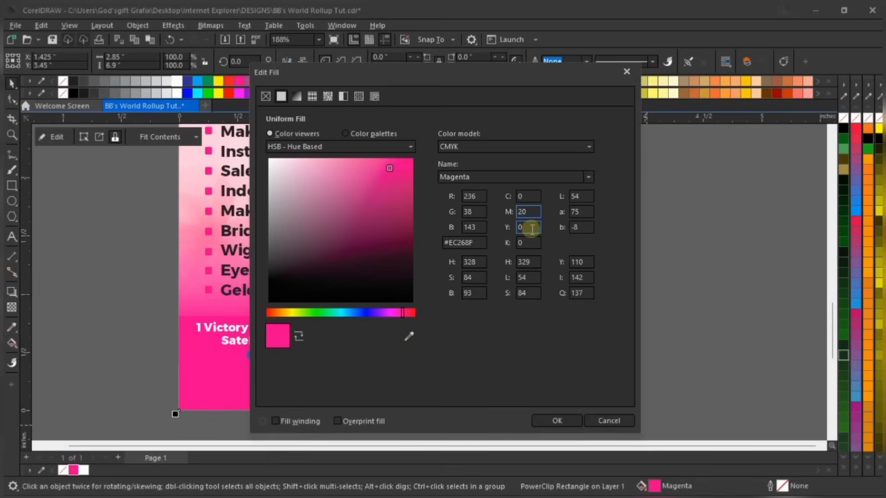
click(530, 228)
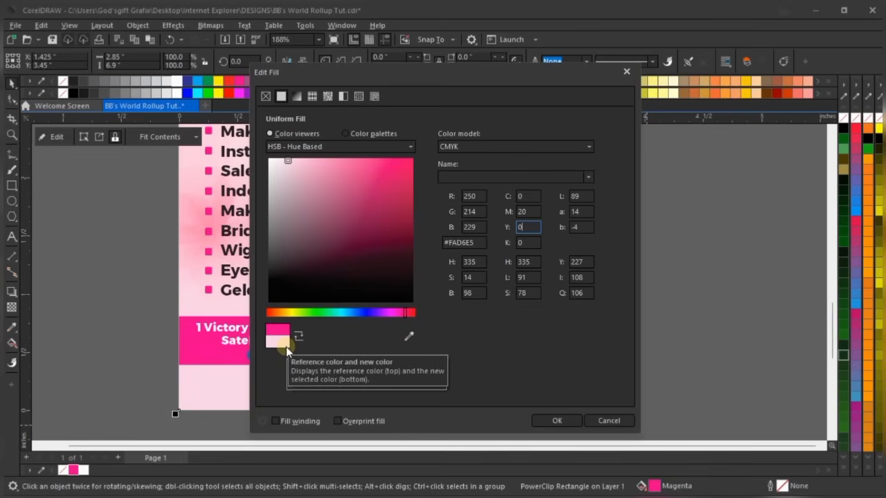
click(555, 421)
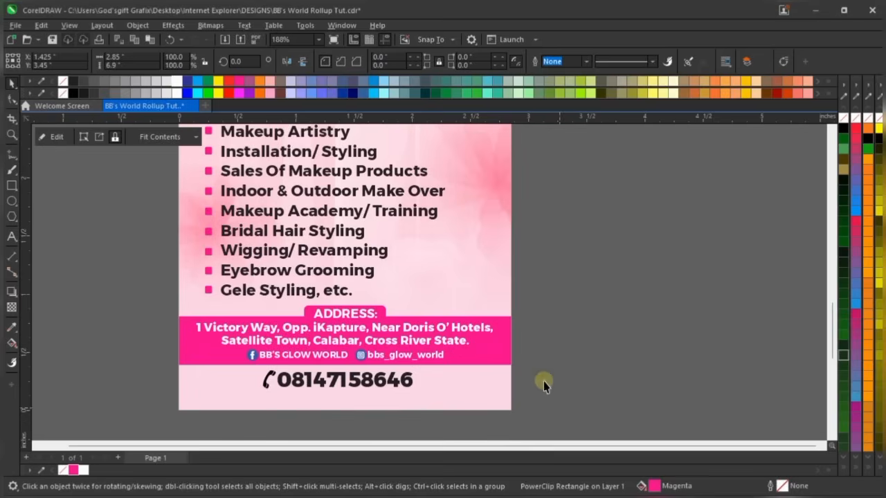
scroll(417, 310, down, 2)
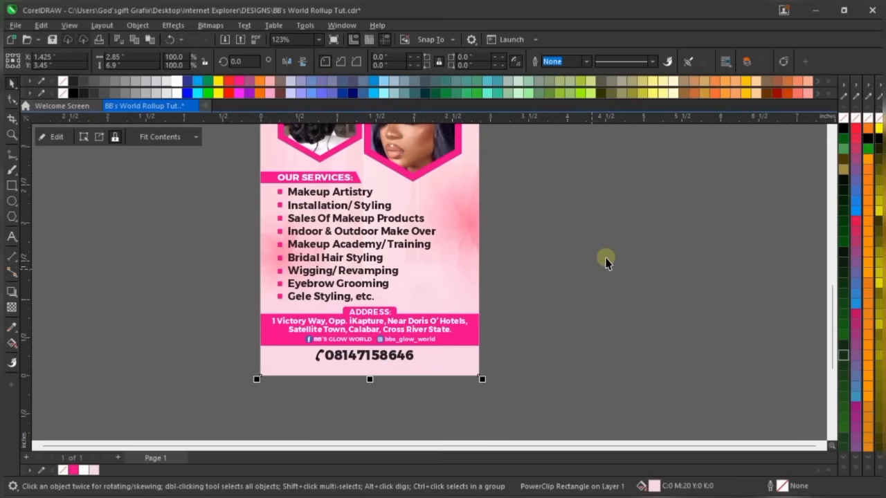
click(528, 277)
scroll(291, 326, down, 1)
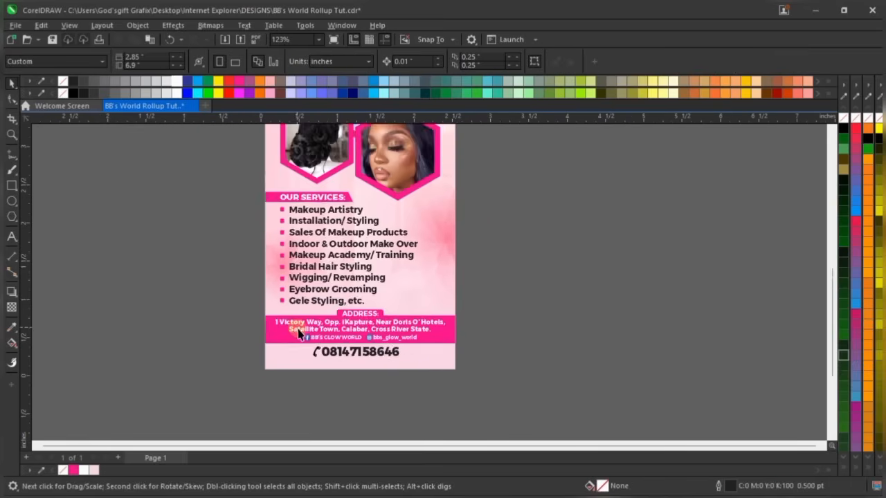
click(319, 39)
click(291, 72)
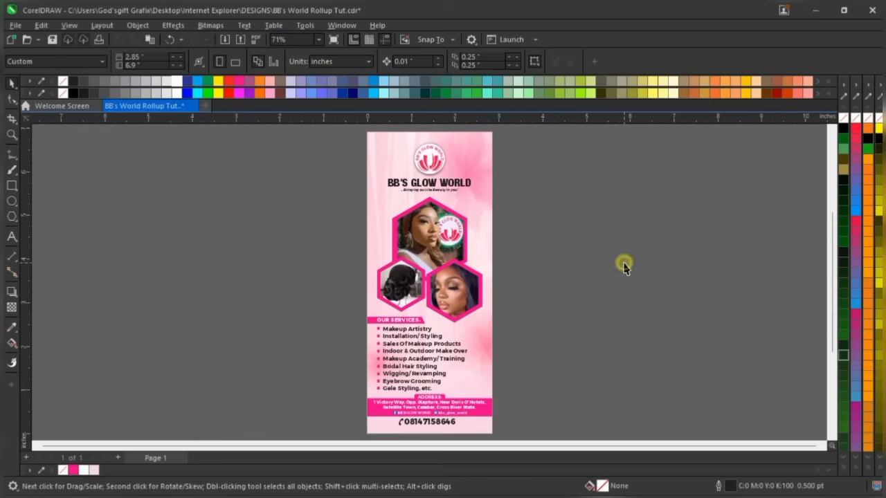
scroll(460, 438, up, 2)
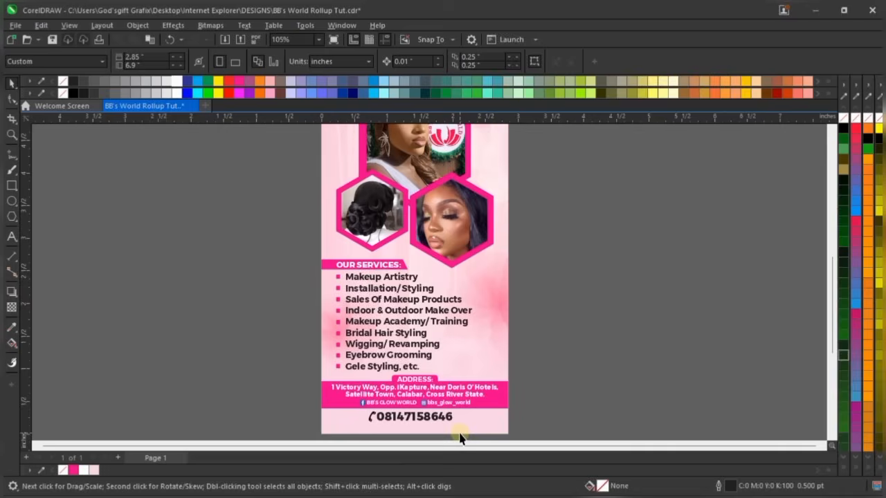
scroll(411, 413, down, 1)
scroll(411, 413, up, 1)
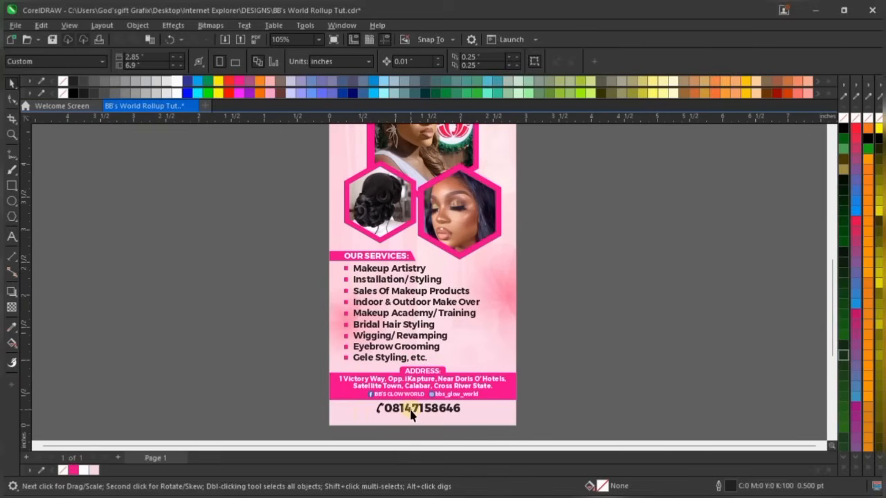
scroll(377, 433, up, 5)
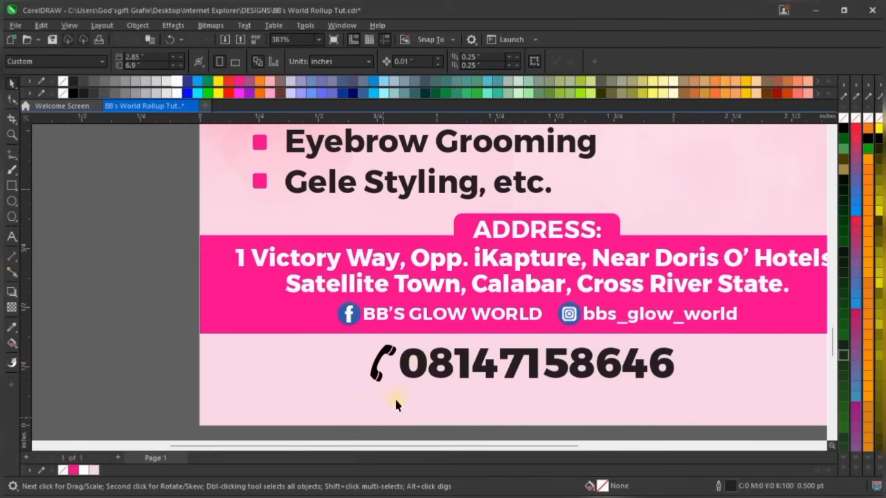
scroll(395, 402, down, 2)
click(475, 363)
scroll(470, 365, down, 2)
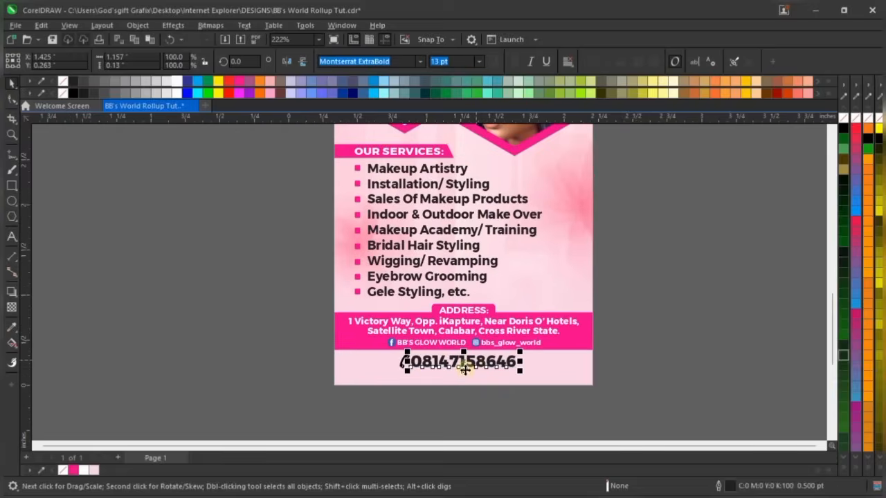
scroll(461, 381, up, 1)
scroll(457, 387, up, 2)
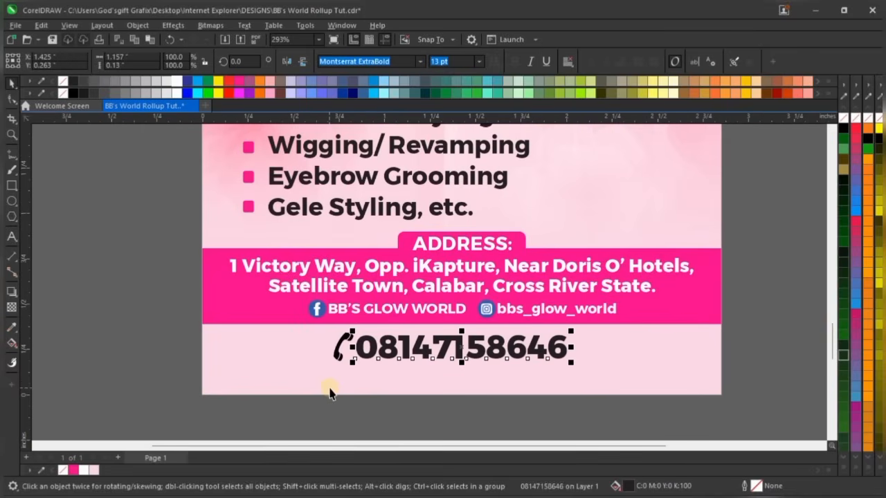
drag(311, 419, 362, 334)
scroll(365, 341, up, 3)
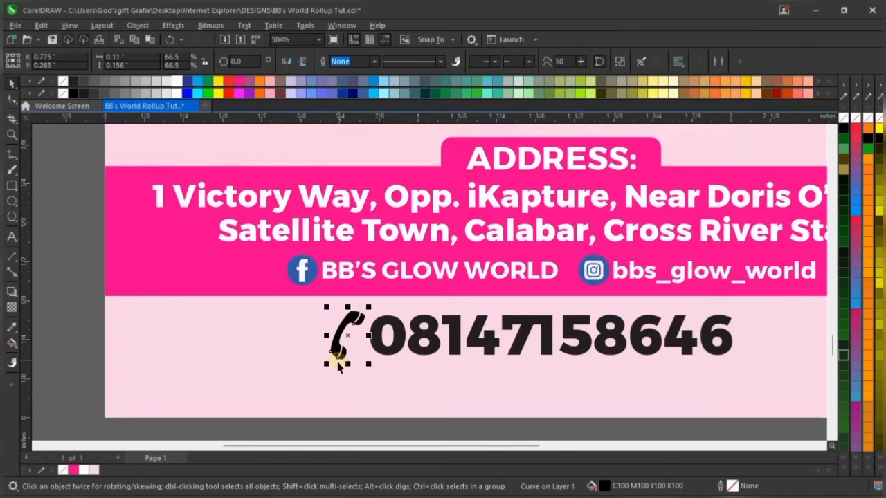
scroll(330, 337, down, 2)
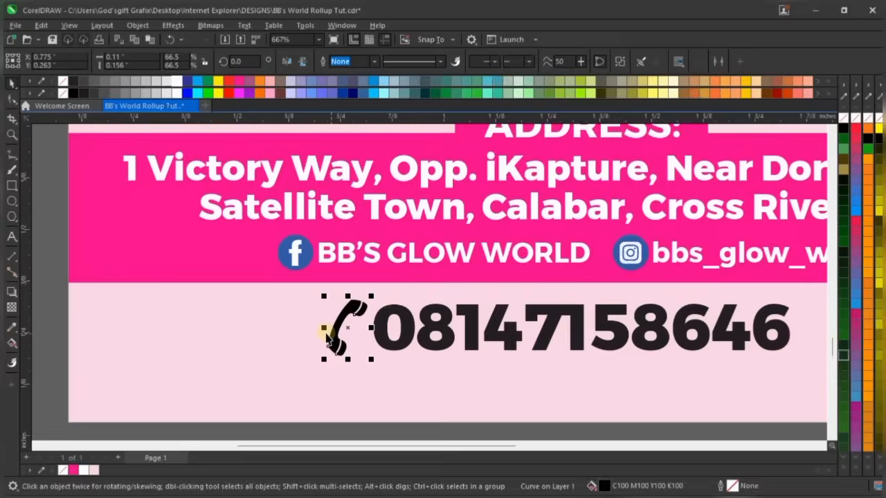
scroll(336, 338, down, 1)
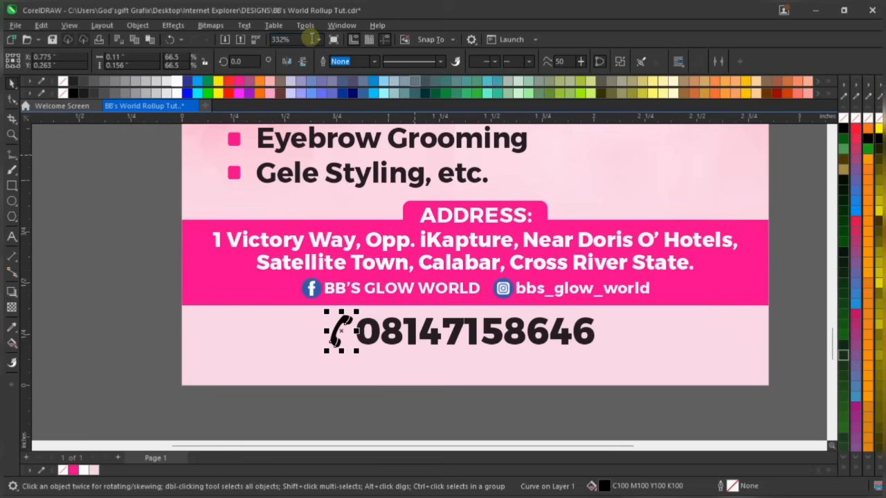
click(320, 41)
click(306, 54)
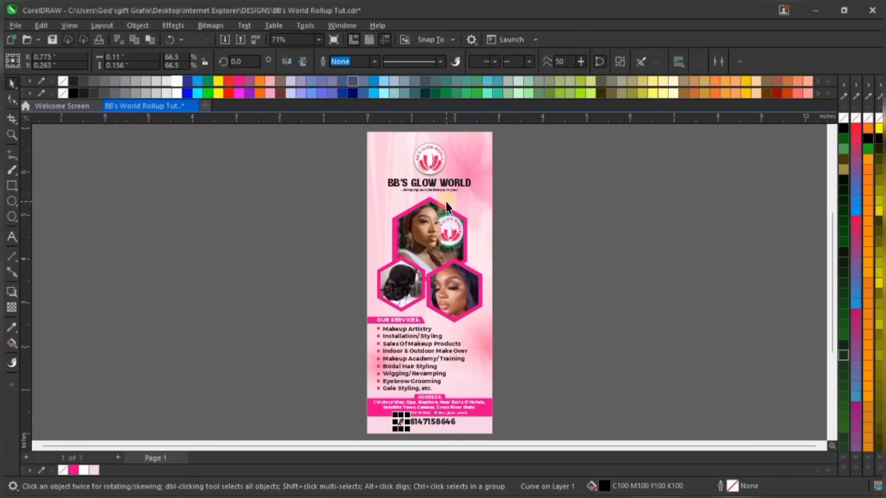
click(628, 214)
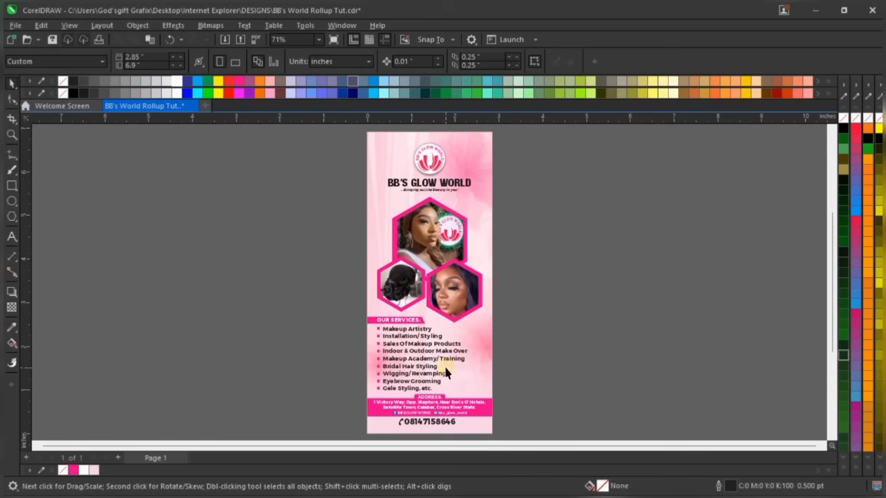
scroll(457, 407, up, 3)
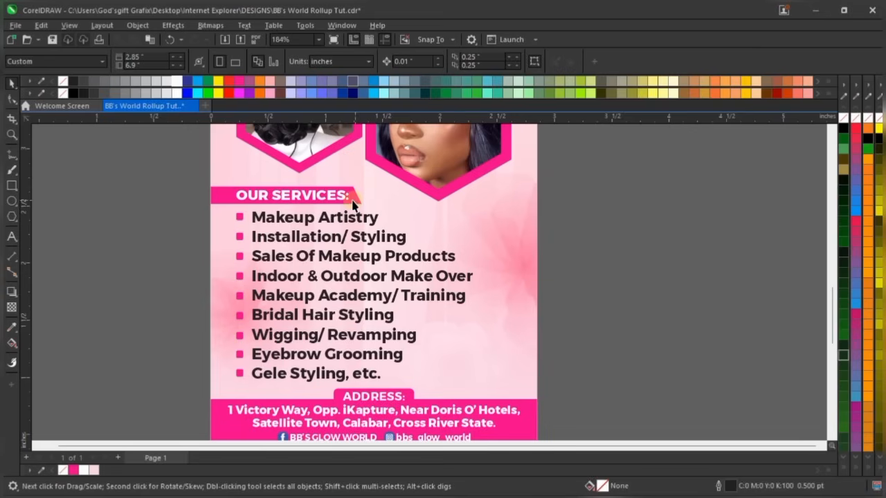
Colour the phone number rich black (C100 M100 Y100 K100)
scroll(363, 207, down, 1)
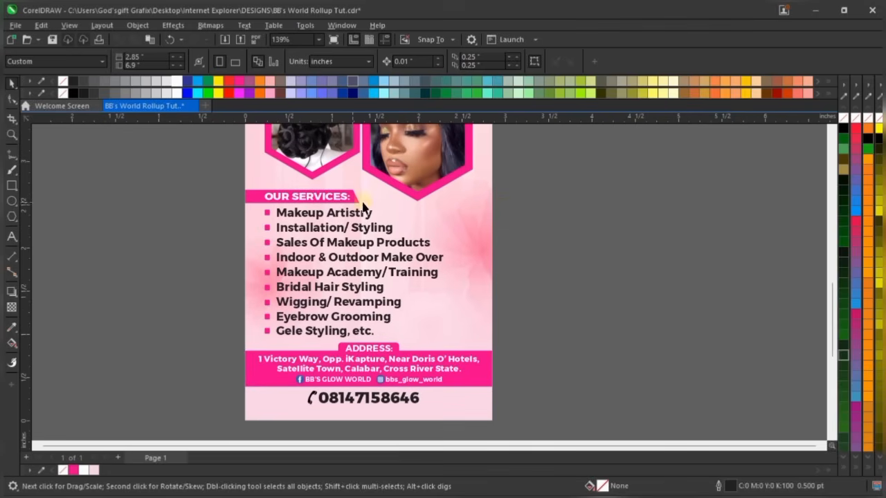
click(310, 216)
scroll(342, 419, down, 1)
scroll(357, 336, up, 3)
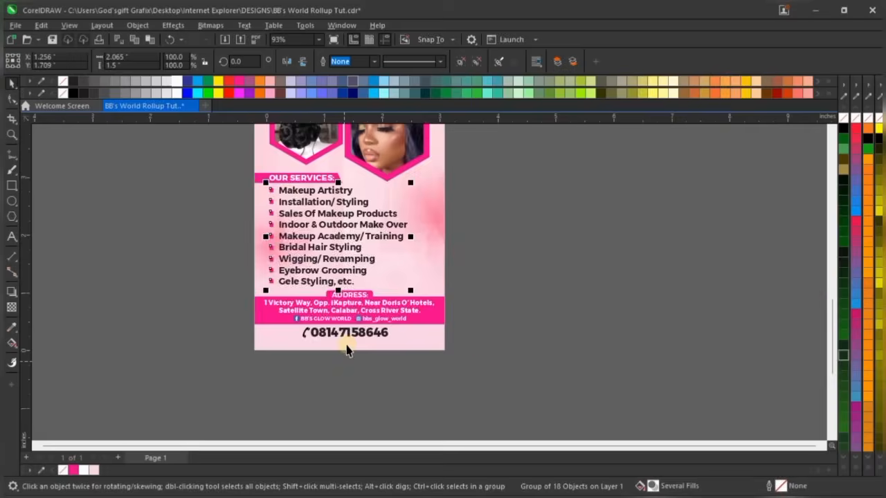
click(359, 329)
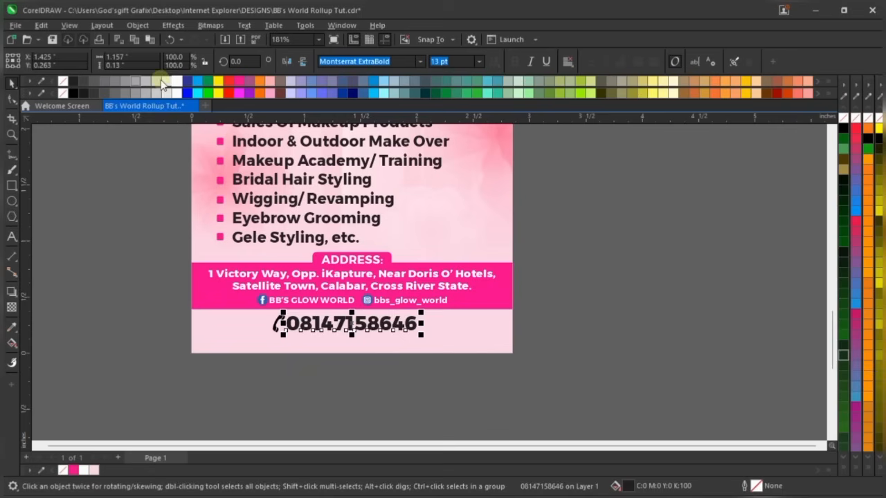
click(828, 82)
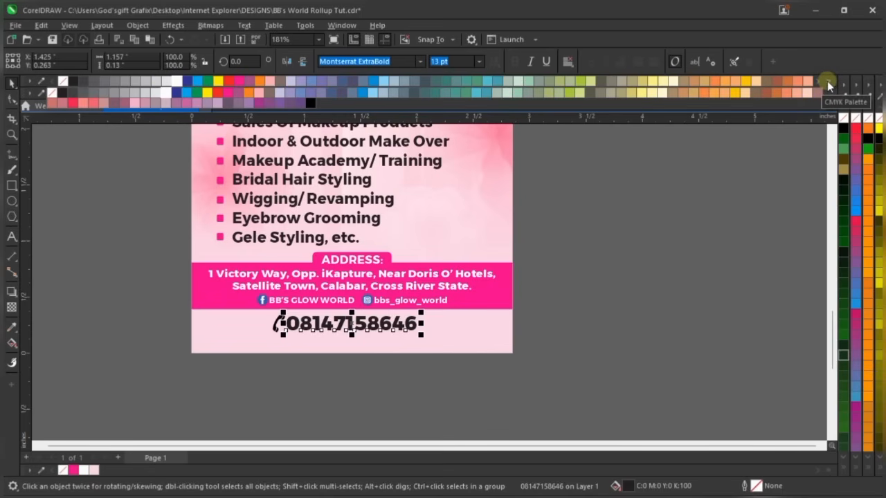
click(310, 105)
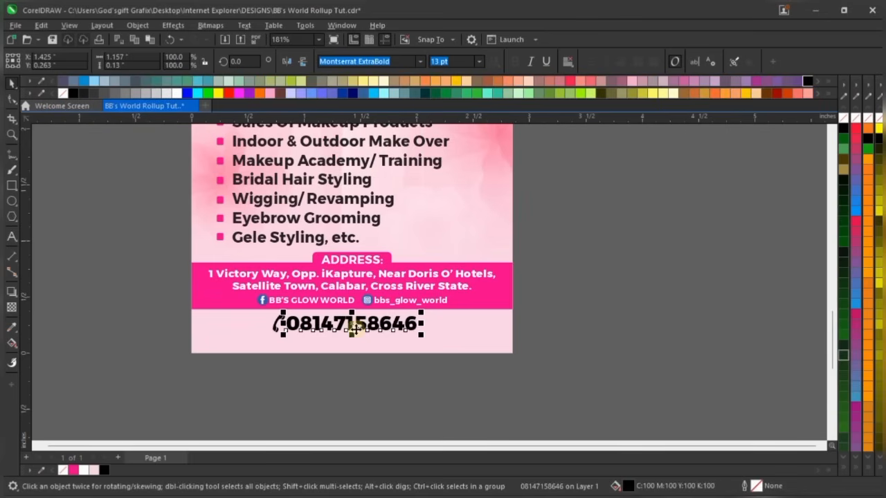
Marquee-select the nine service lines and fill them with the same rich black
scroll(374, 360, down, 2)
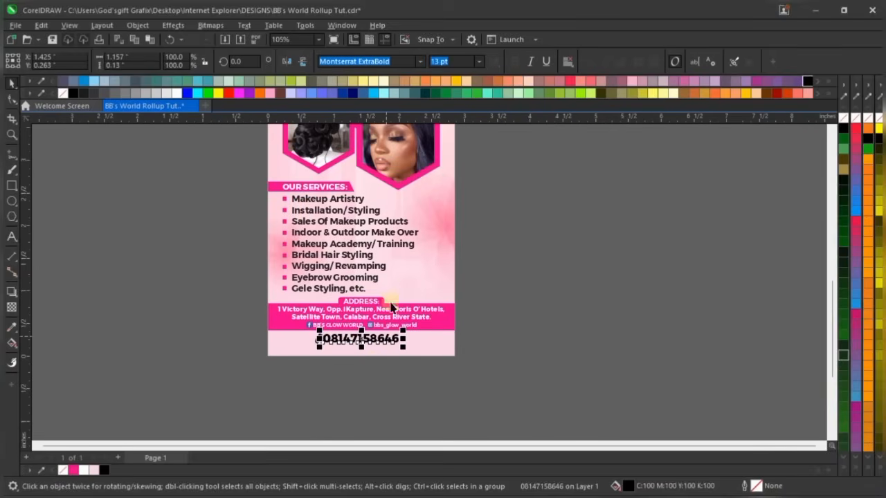
scroll(376, 223, up, 2)
click(381, 223)
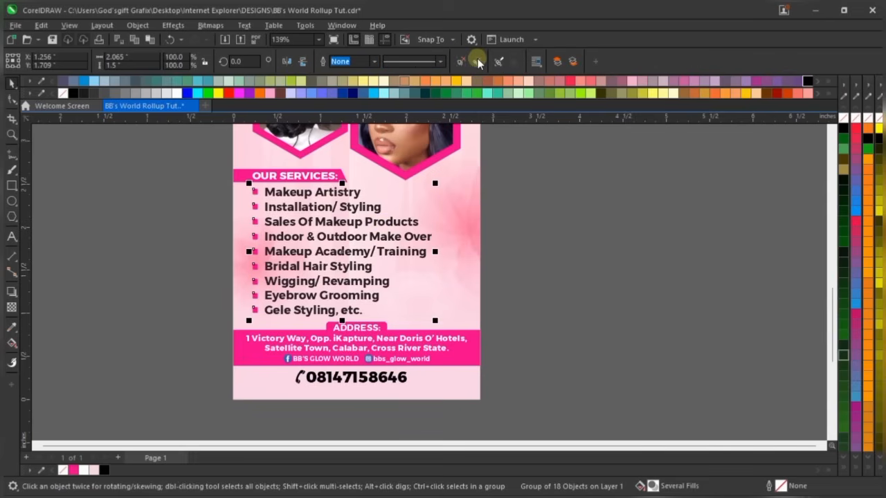
click(548, 182)
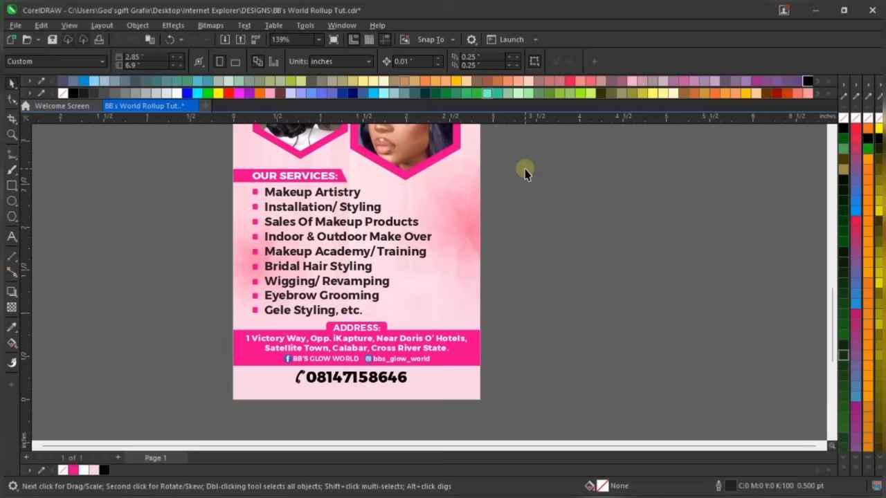
drag(518, 166, 264, 325)
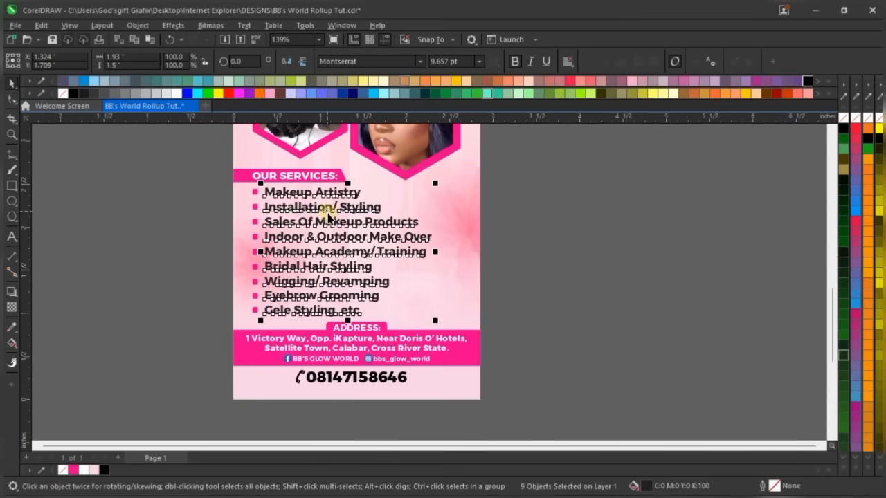
scroll(328, 216, up, 2)
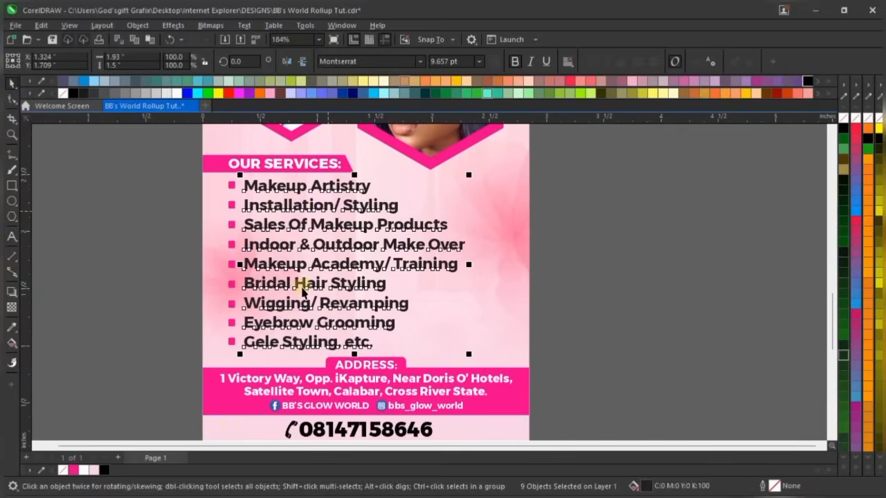
click(105, 471)
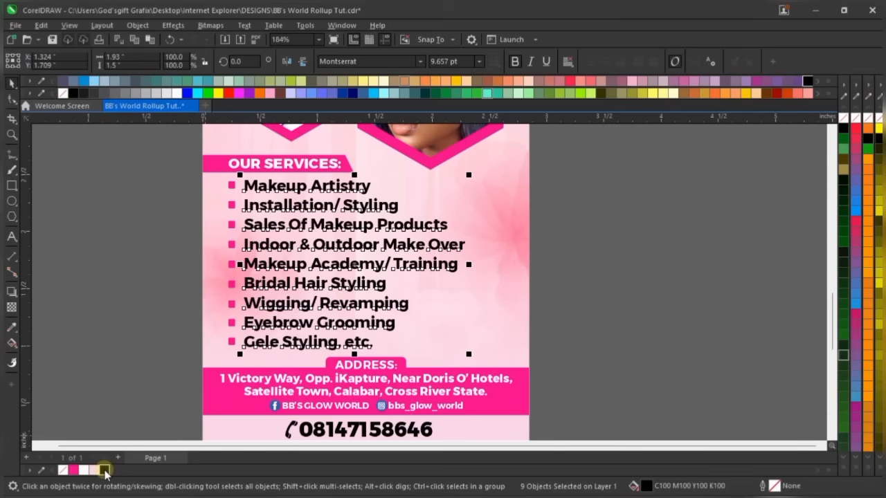
click(568, 191)
scroll(480, 311, down, 2)
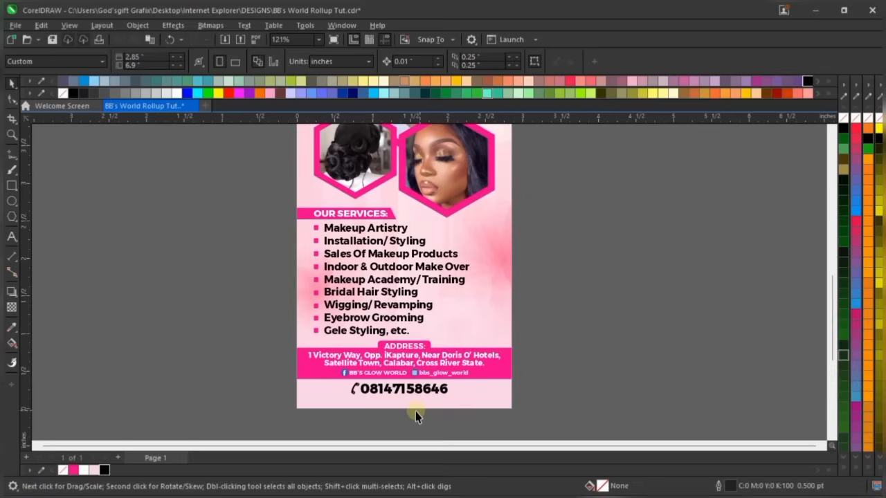
scroll(416, 411, up, 3)
Give the phone icon a vertical fountain fill from pink at the top to black below
click(367, 351)
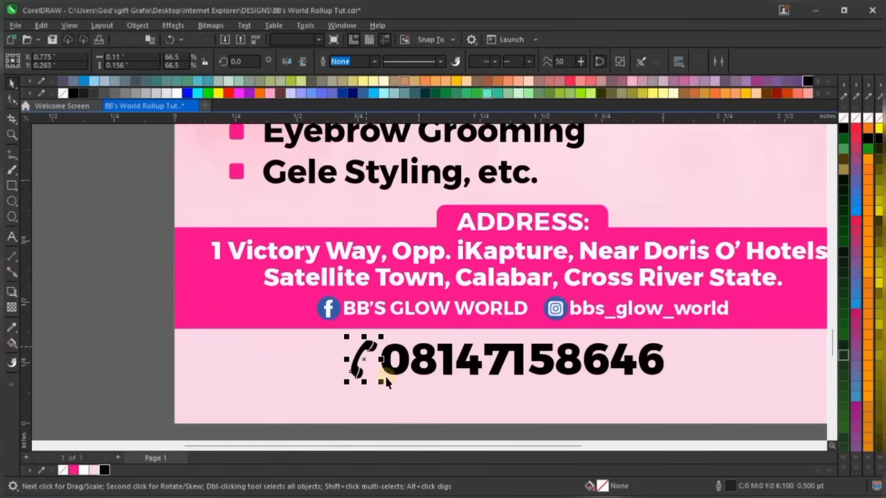
scroll(396, 387, up, 3)
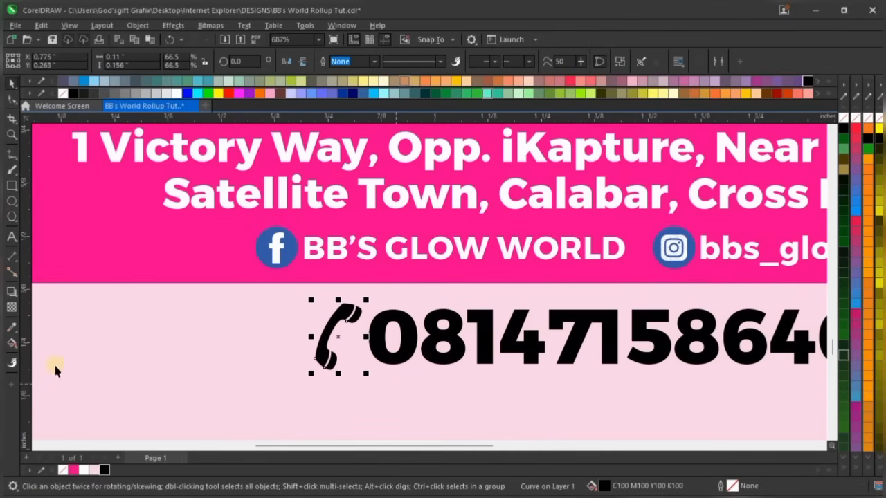
click(14, 345)
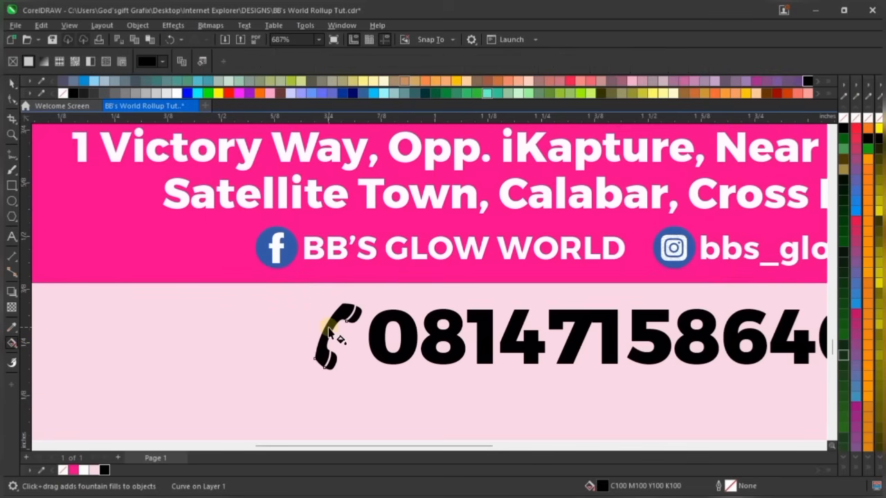
drag(328, 327, 328, 389)
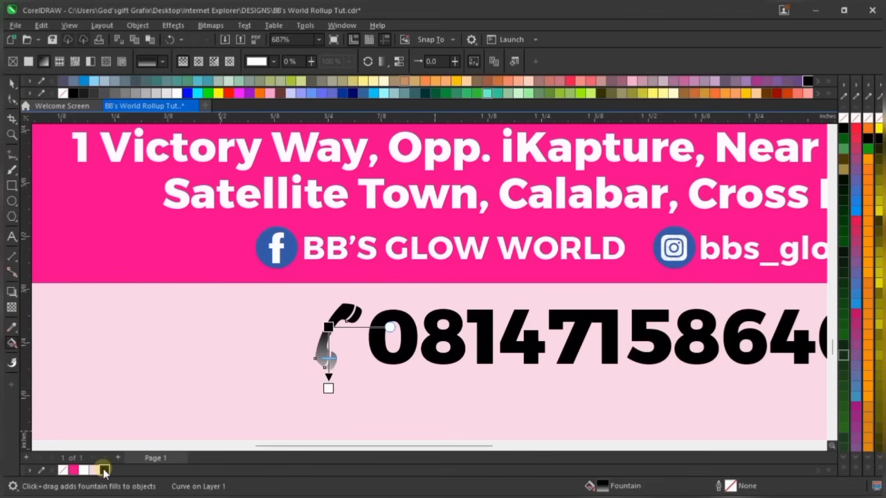
click(329, 326)
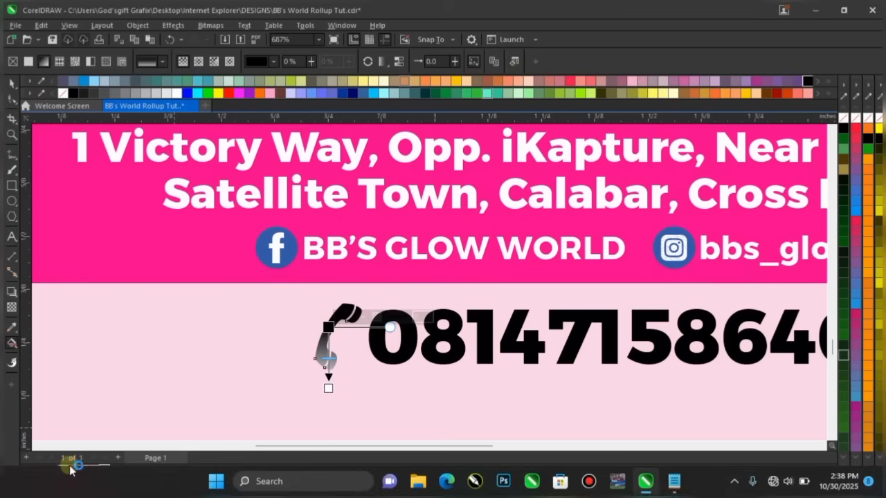
click(74, 470)
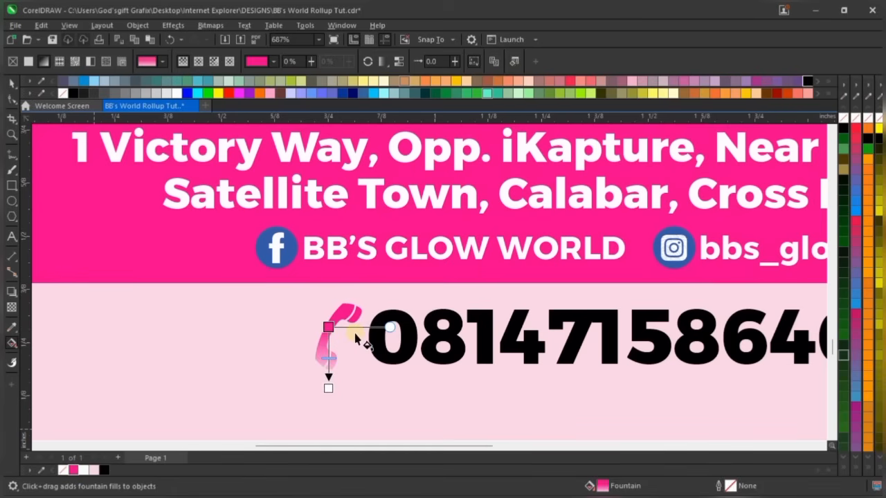
click(330, 389)
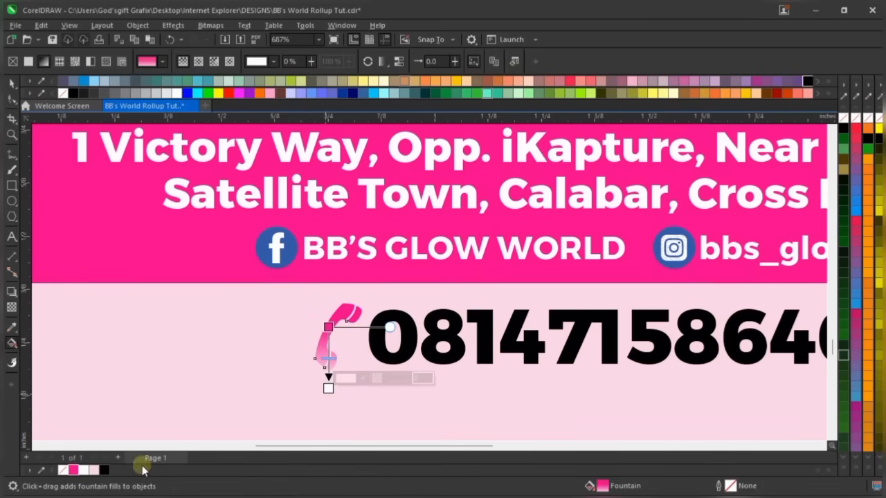
click(104, 470)
Reposition the gradient's start and end nodes to adjust the phone icon's pink-to-black blend
drag(329, 389, 329, 369)
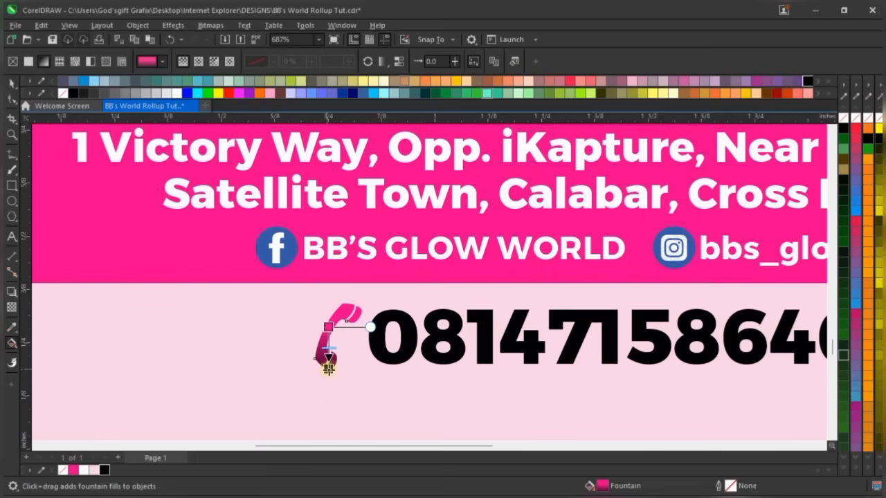
drag(329, 327, 329, 296)
drag(329, 366, 329, 377)
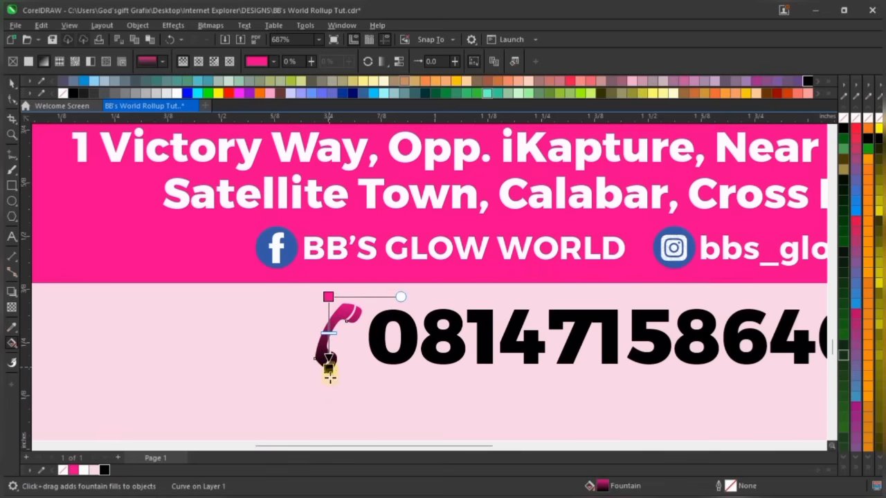
scroll(326, 344, up, 2)
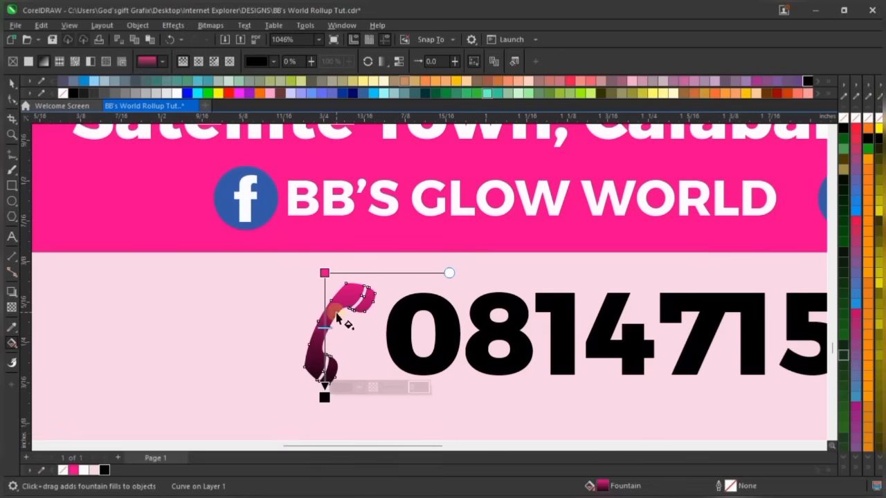
key(space)
scroll(325, 332, down, 7)
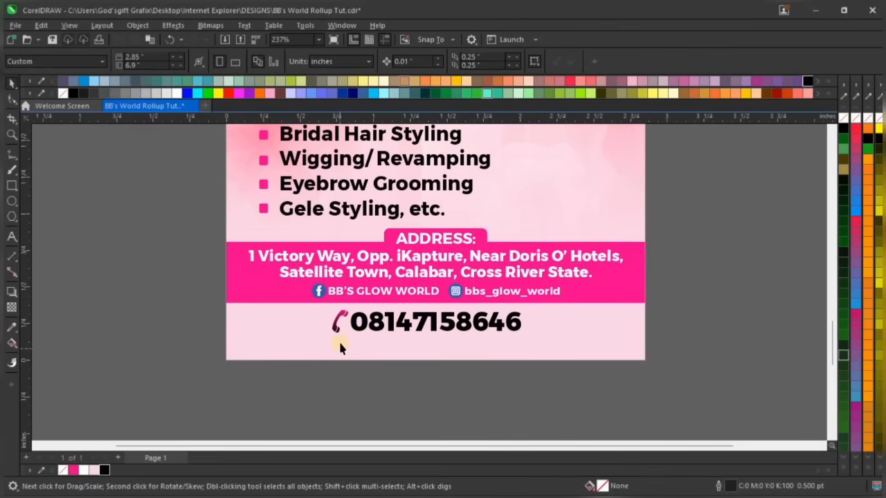
Nudge the phone icon up beside the number and shrink it slightly
scroll(336, 282, up, 6)
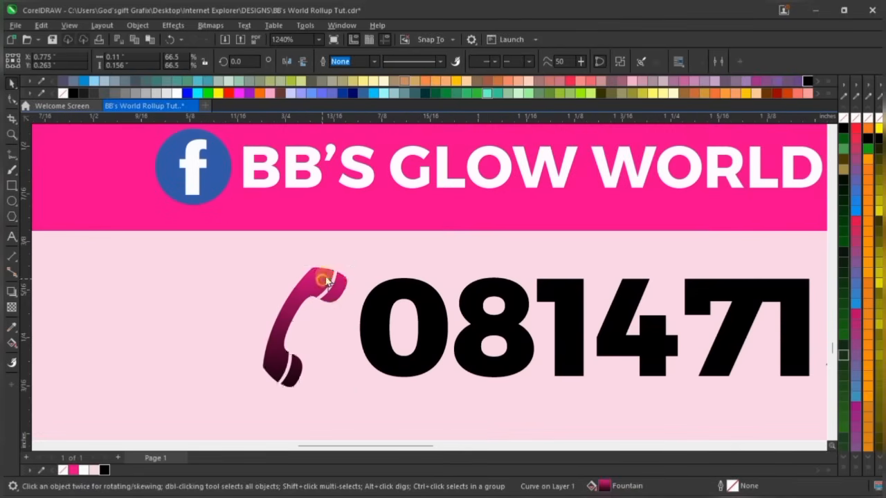
drag(337, 283, 350, 265)
shift+click(401, 291)
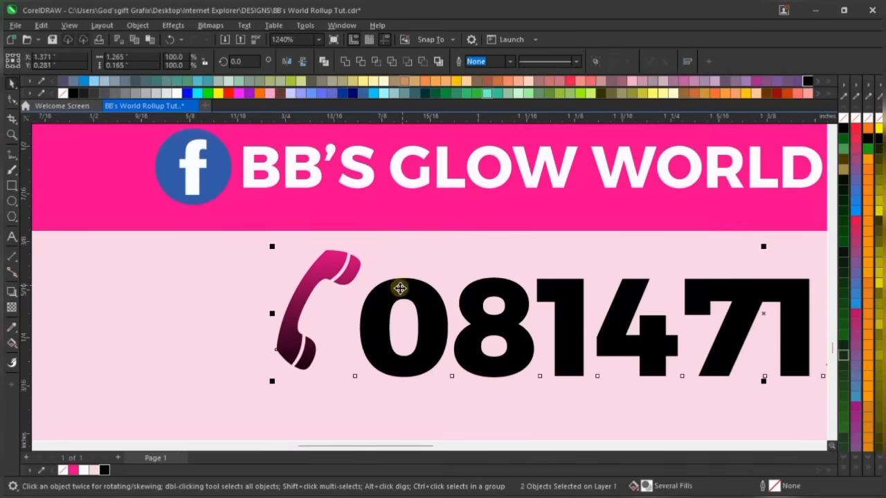
scroll(387, 284, down, 3)
scroll(344, 341, up, 2)
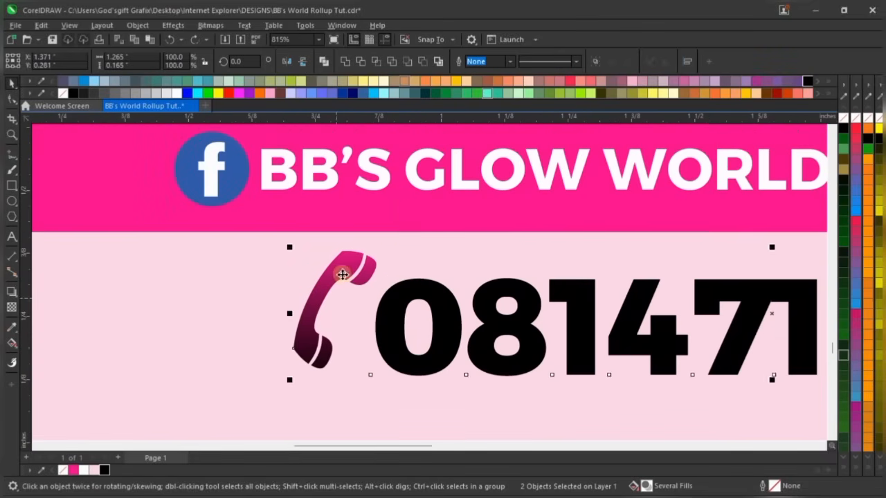
click(332, 286)
scroll(332, 287, up, 2)
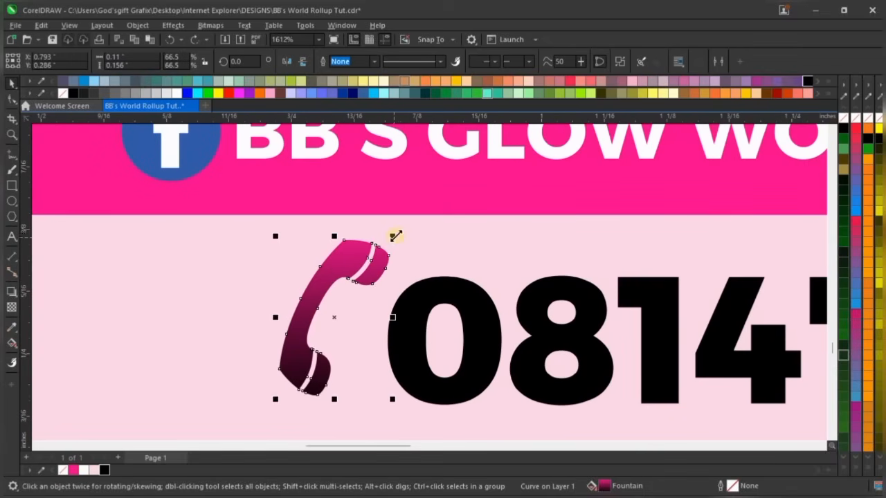
drag(393, 236, 388, 245)
scroll(260, 311, down, 1)
scroll(260, 310, down, 4)
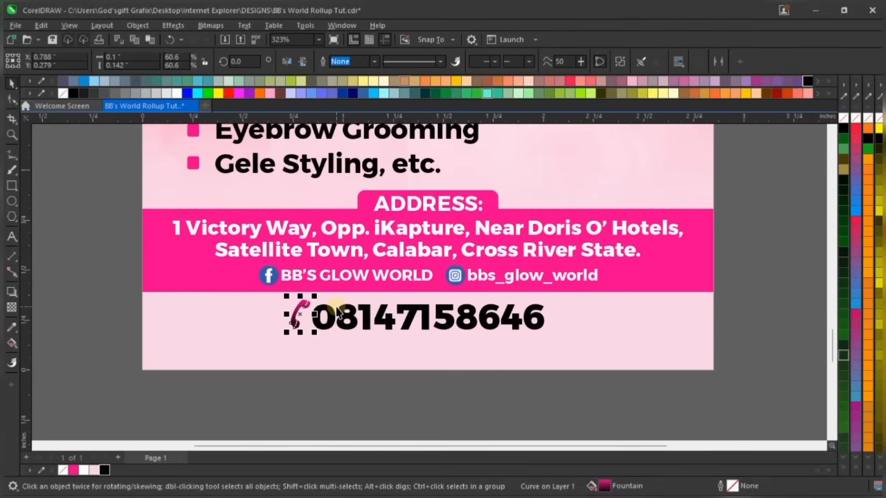
scroll(338, 311, up, 1)
scroll(290, 360, down, 2)
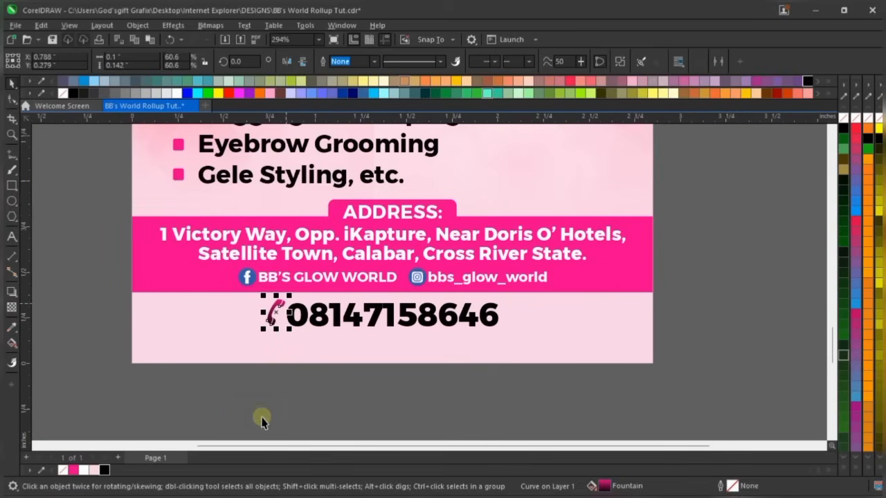
Group the phone icon with the number and centre the phone line horizontally on the page
click(258, 415)
drag(235, 416, 544, 277)
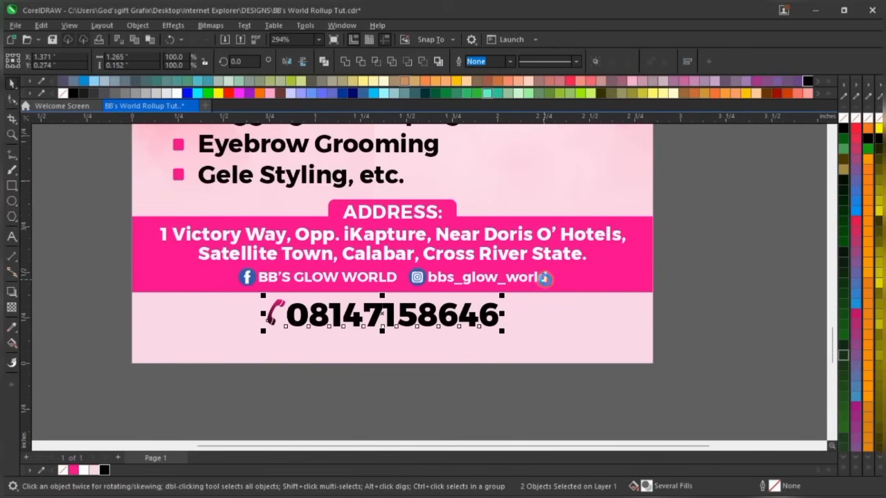
key(ctrl+g)
shift+click(554, 328)
key(c)
click(415, 391)
scroll(416, 391, down, 5)
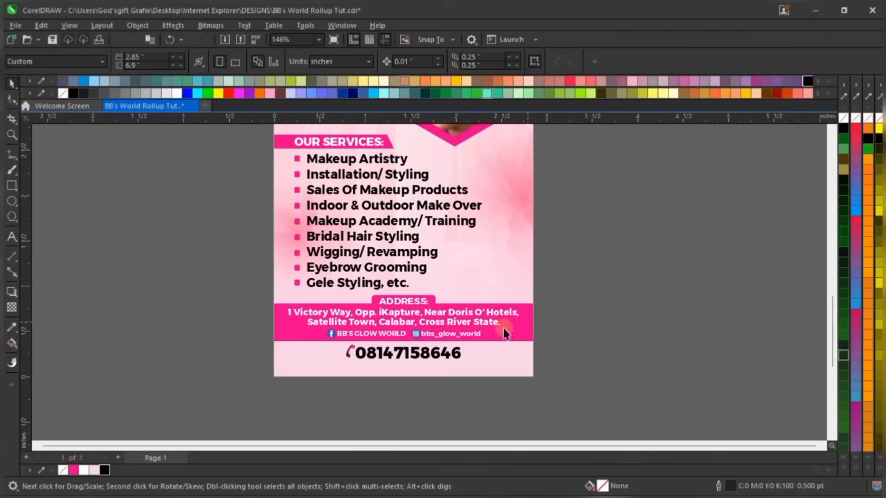
scroll(471, 336, up, 2)
scroll(438, 339, up, 2)
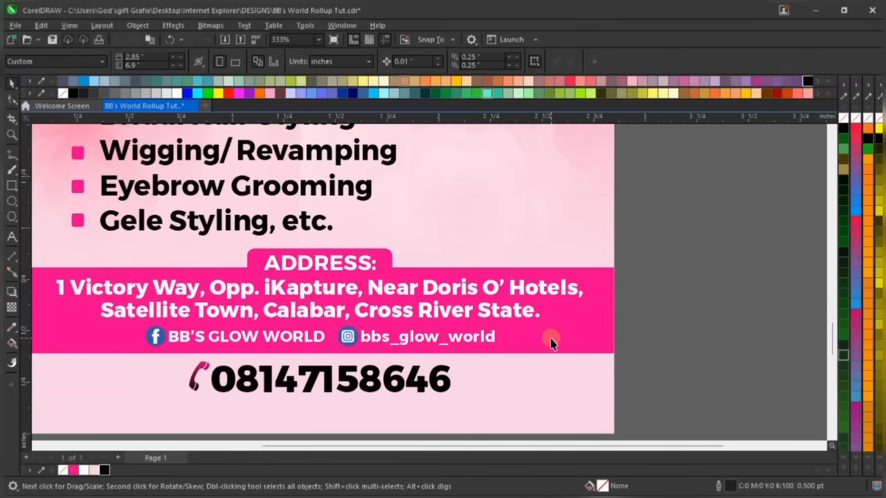
Apply a vertical magenta-to-black fountain fill to the address band, raising its start node
scroll(484, 332, down, 1)
scroll(393, 327, up, 1)
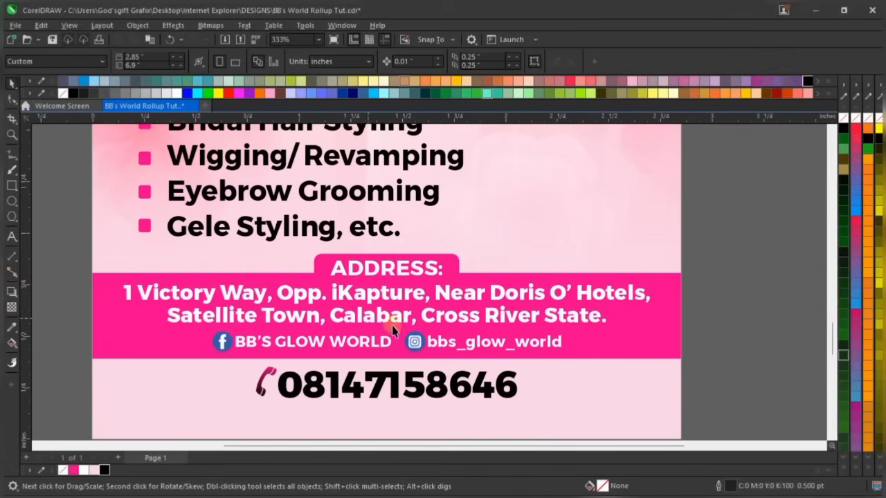
click(607, 338)
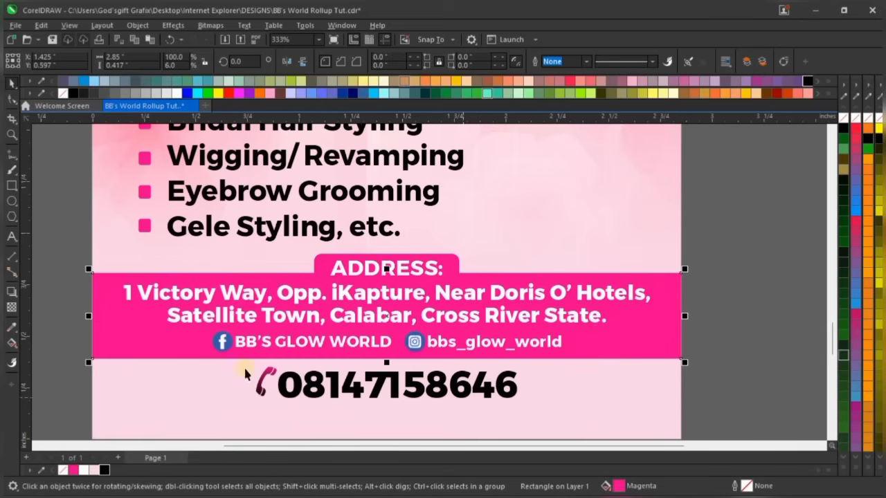
click(13, 344)
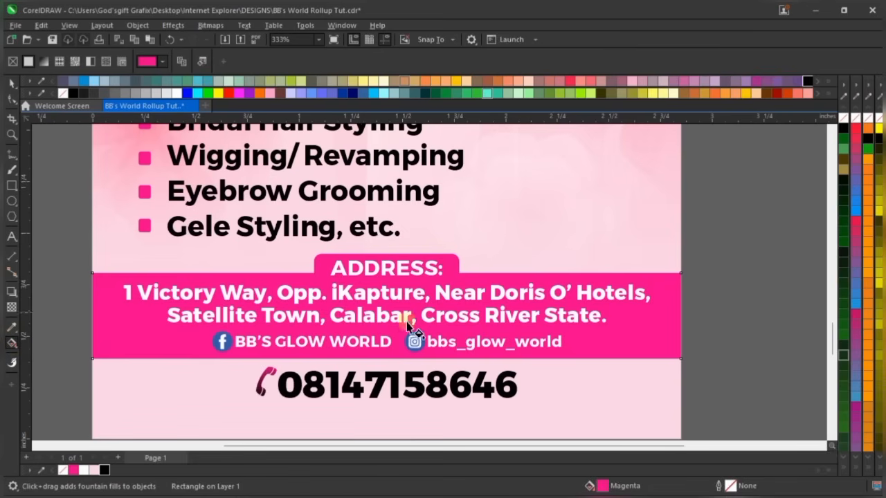
drag(400, 327, 399, 398)
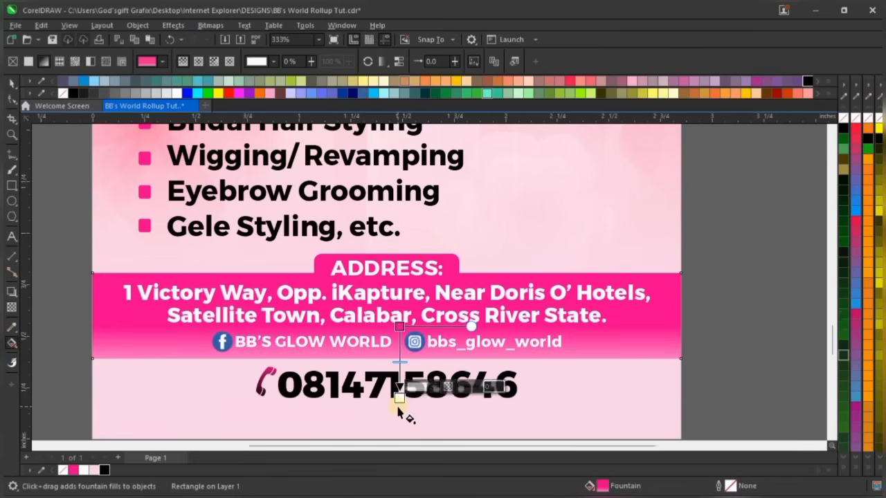
scroll(397, 403, up, 1)
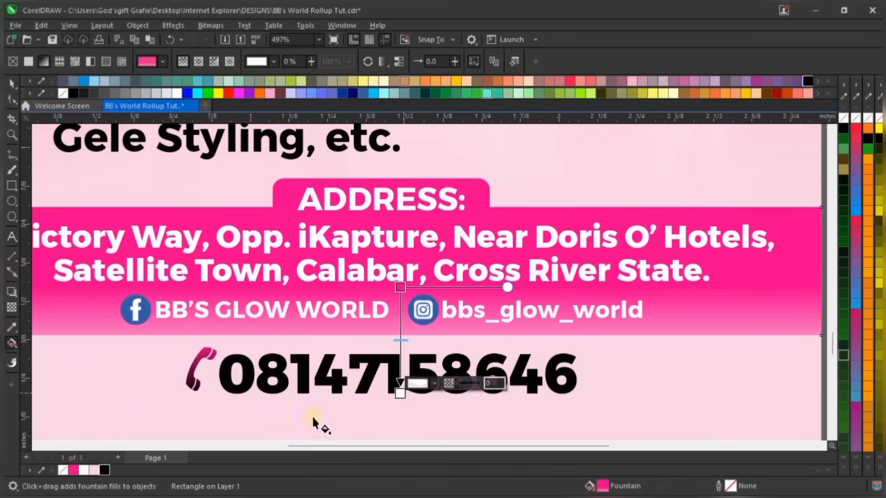
drag(108, 473, 399, 391)
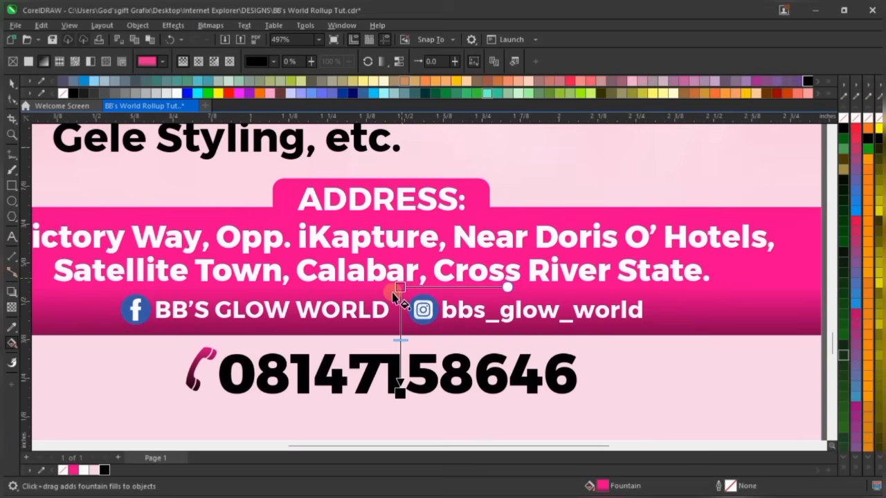
drag(400, 287, 402, 256)
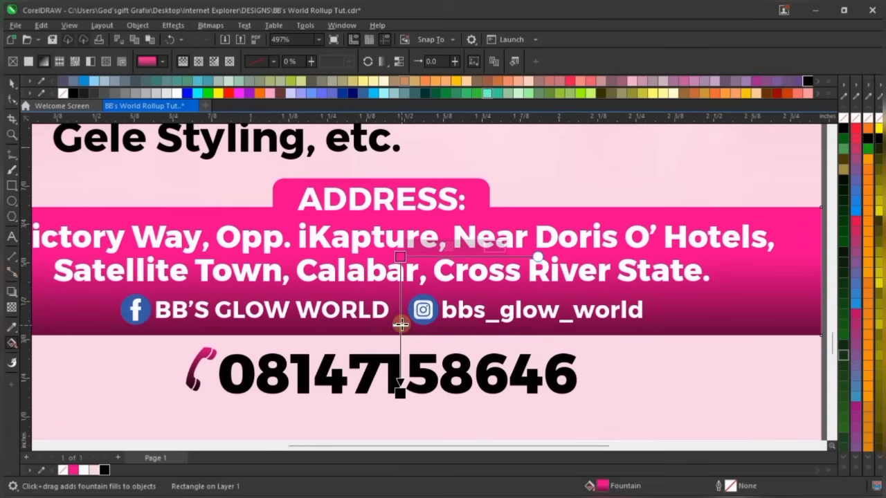
scroll(417, 299, down, 1)
scroll(417, 299, down, 1)
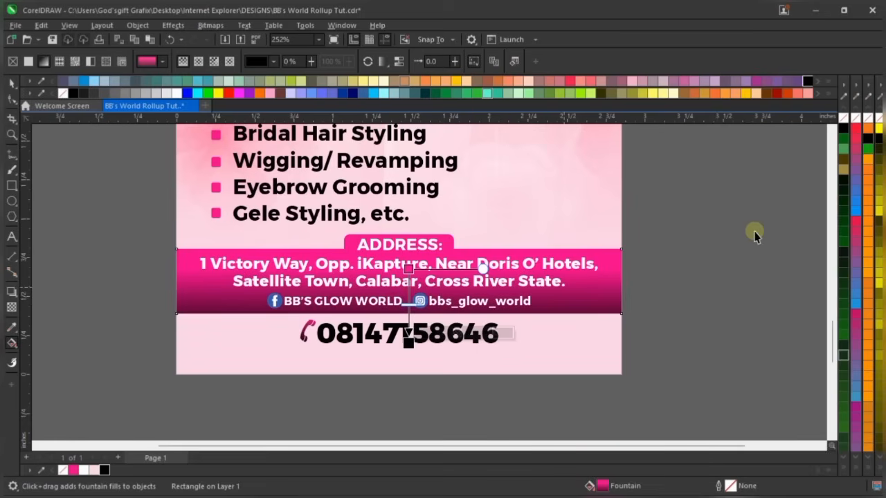
key(space)
scroll(437, 346, down, 1)
Apply a vertical magenta-to-black fountain fill to the OUR SERVICES heading band
scroll(437, 348, down, 1)
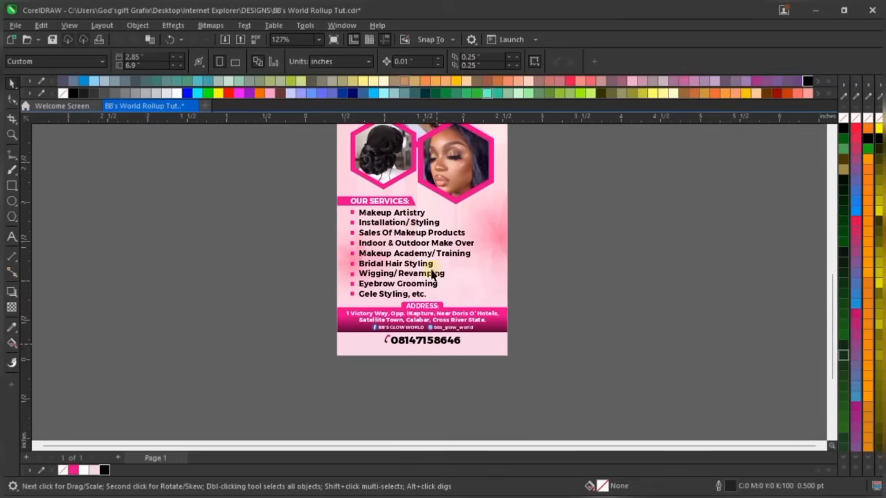
scroll(408, 227, up, 1)
scroll(403, 225, up, 4)
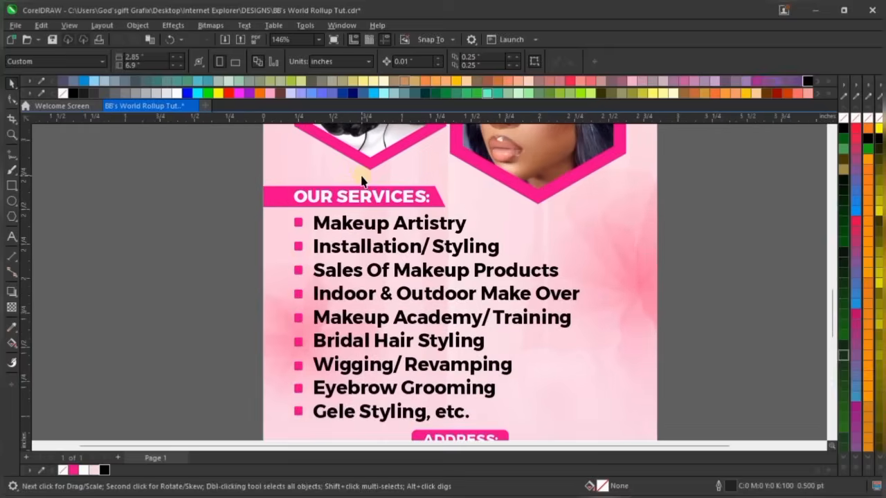
scroll(377, 180, up, 4)
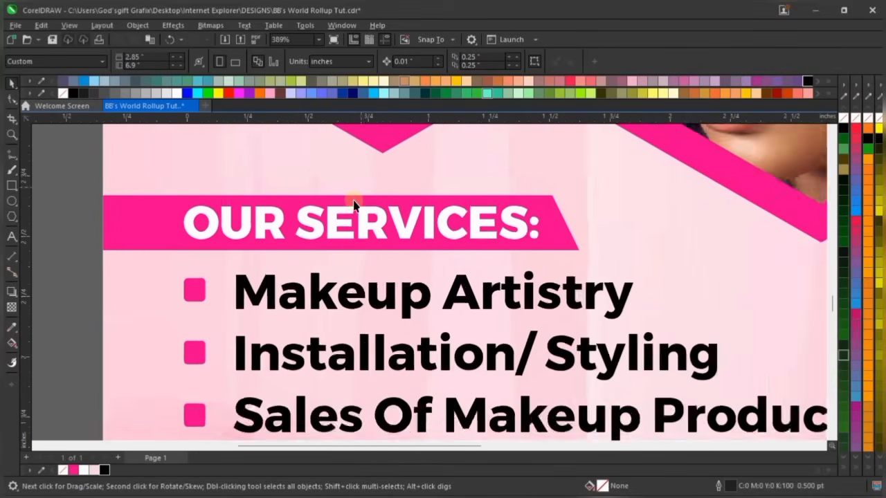
click(344, 202)
key(g)
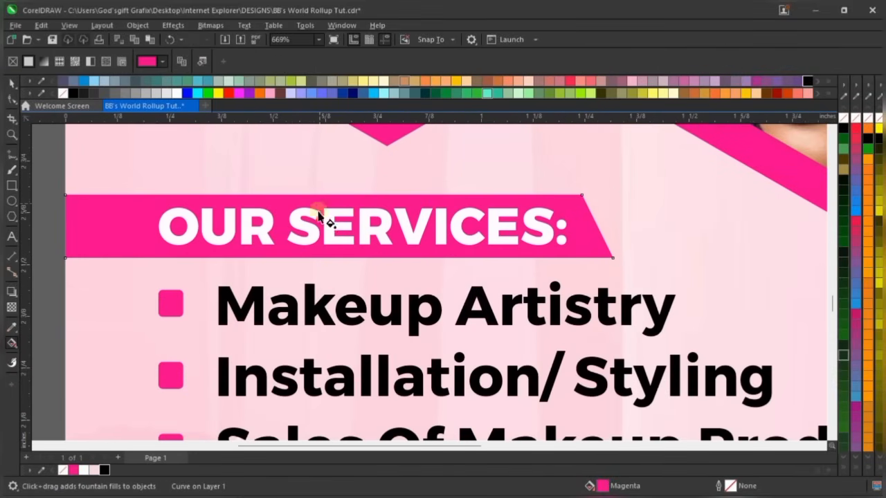
drag(320, 252, 319, 287)
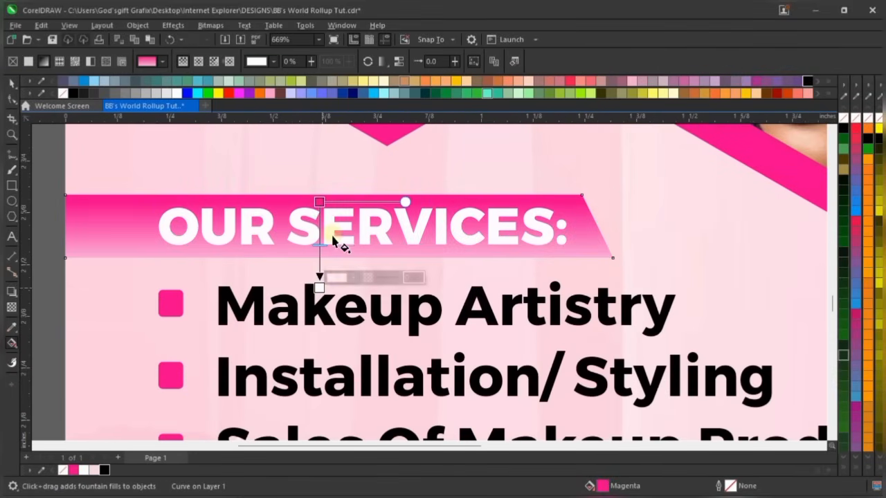
click(104, 471)
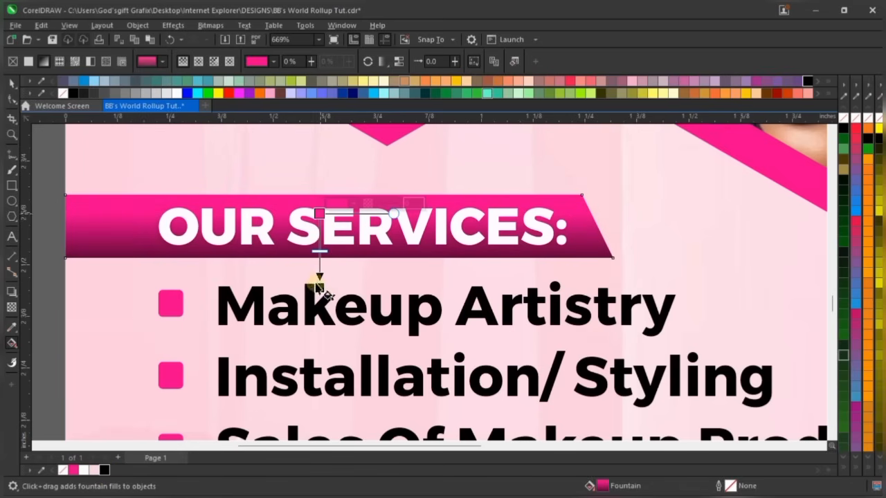
click(319, 287)
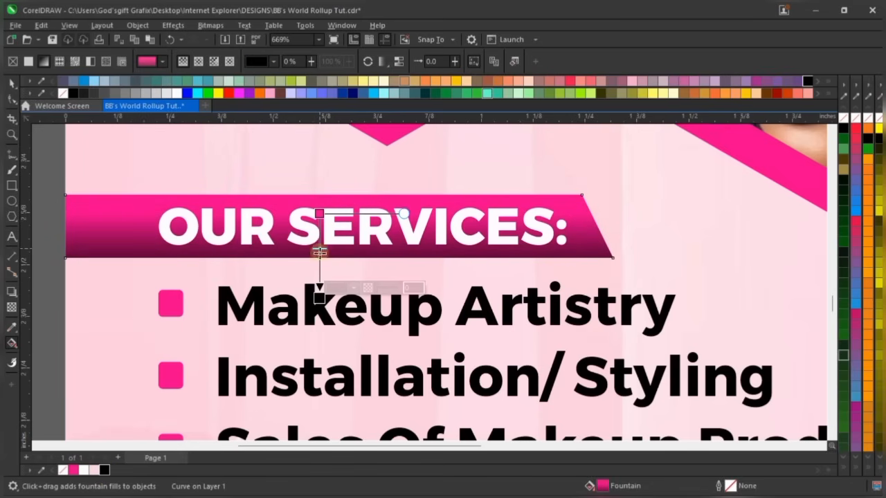
key(space)
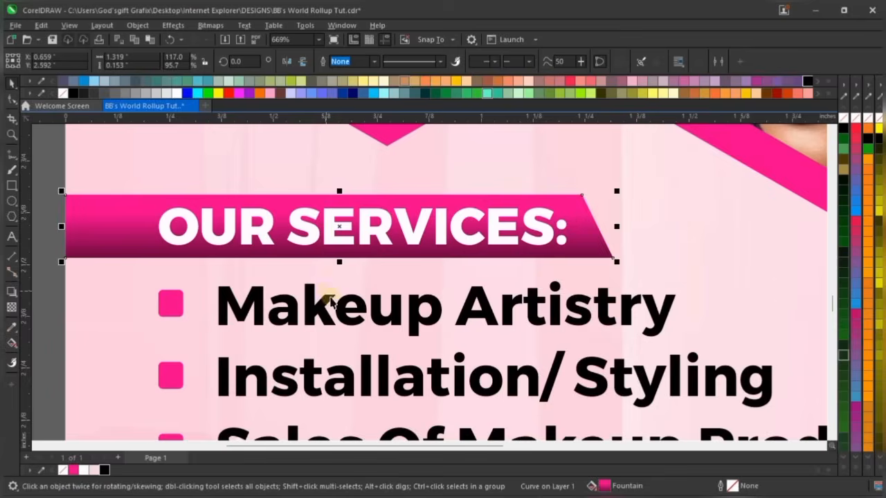
scroll(331, 304, down, 7)
Deselect everything and zoom to fit the whole banner page in view
click(619, 242)
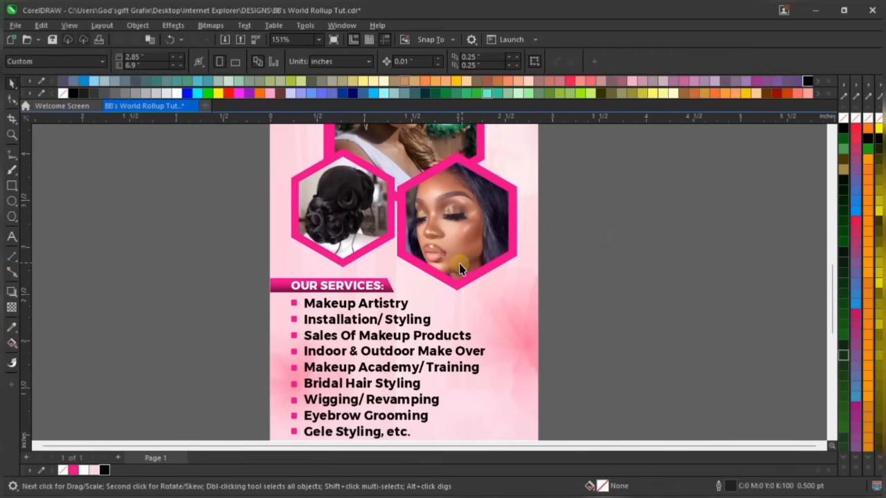
scroll(462, 269, down, 1)
click(319, 40)
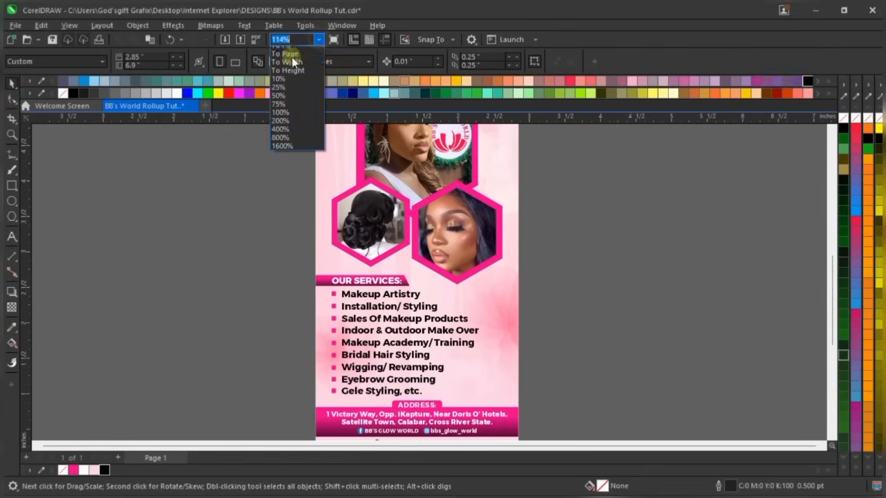
click(289, 55)
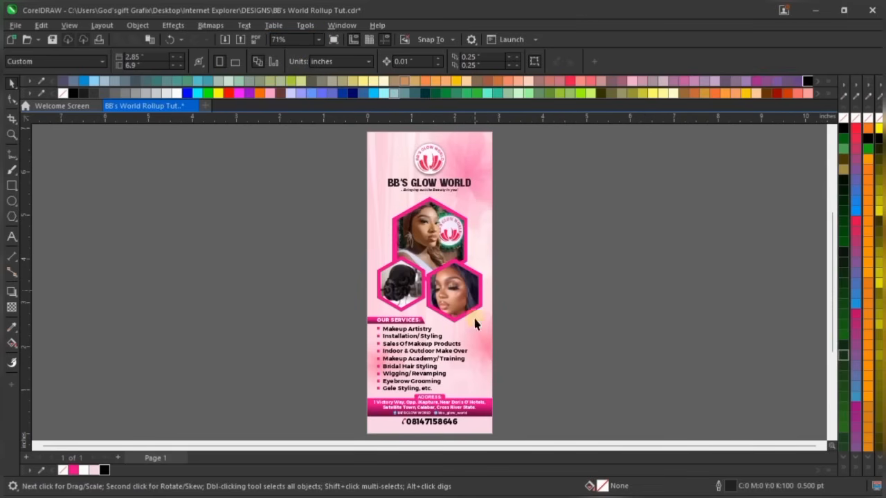
scroll(442, 140, up, 5)
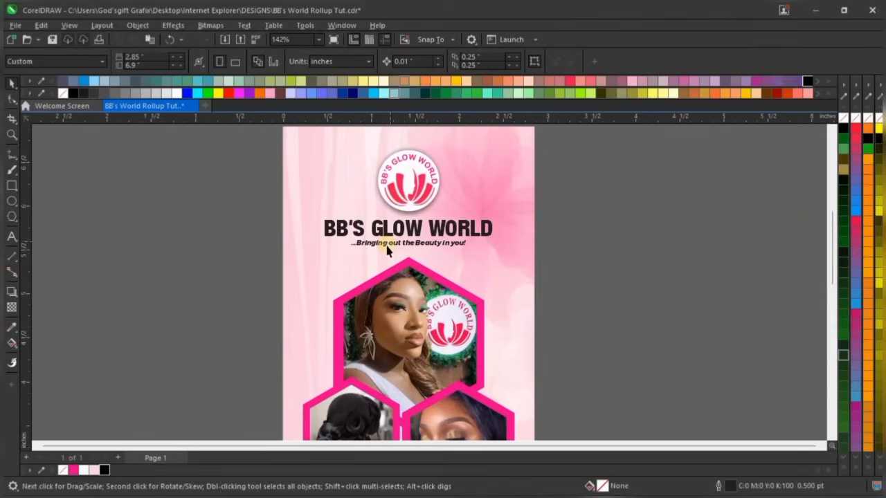
scroll(574, 228, up, 3)
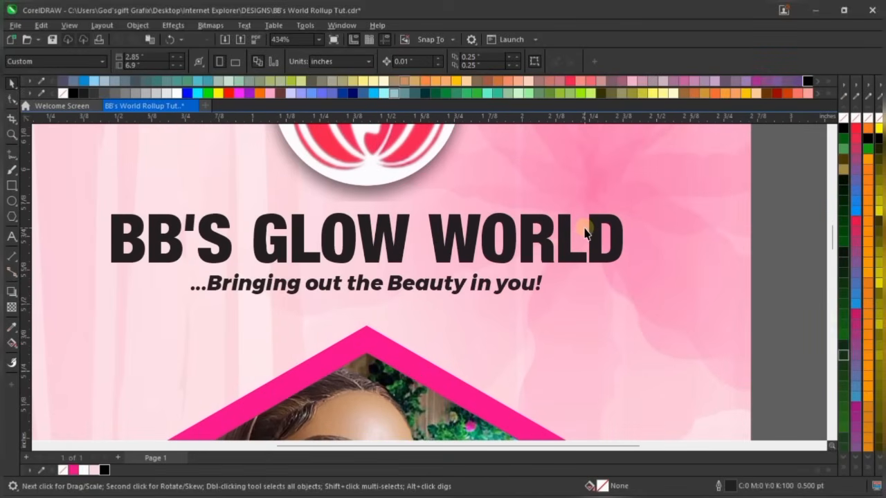
Set the BB'S GLOW WORLD headline's font size to 22 pt
click(537, 226)
click(542, 224)
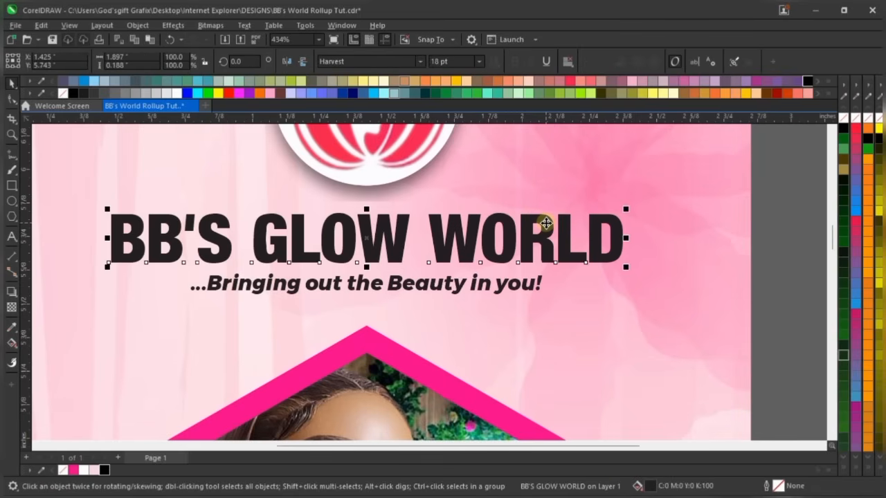
scroll(546, 223, down, 2)
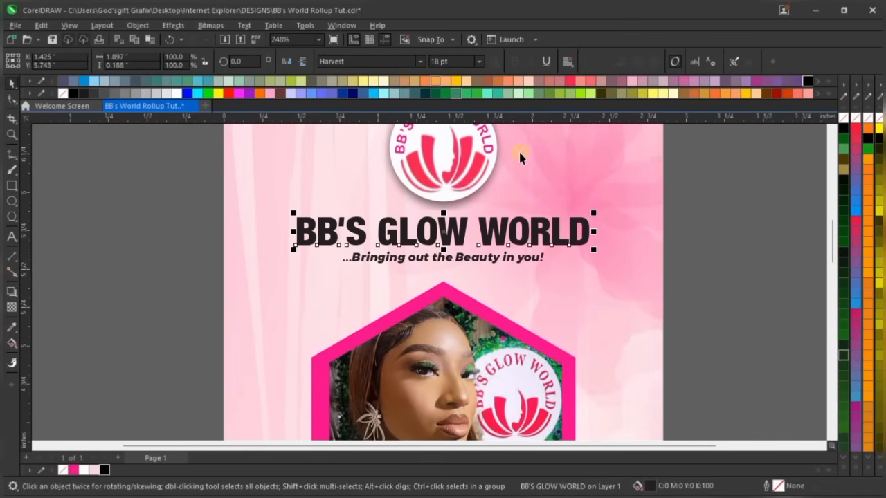
scroll(520, 168, up, 1)
click(450, 61)
text(22)
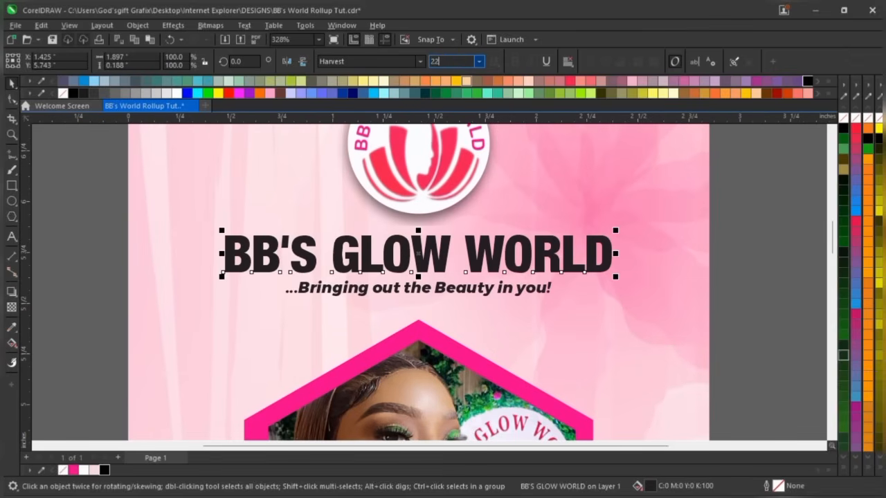
key(Return)
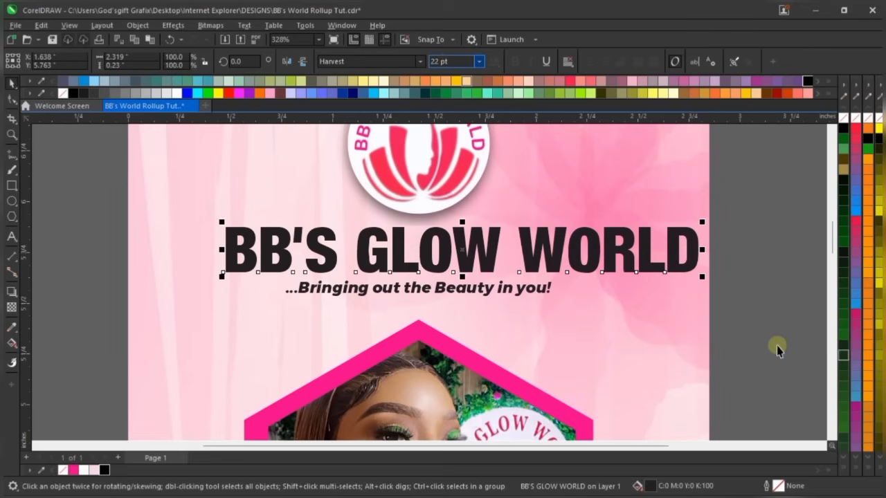
Centre the headline horizontally on the banner background
click(597, 335)
key(c)
click(763, 258)
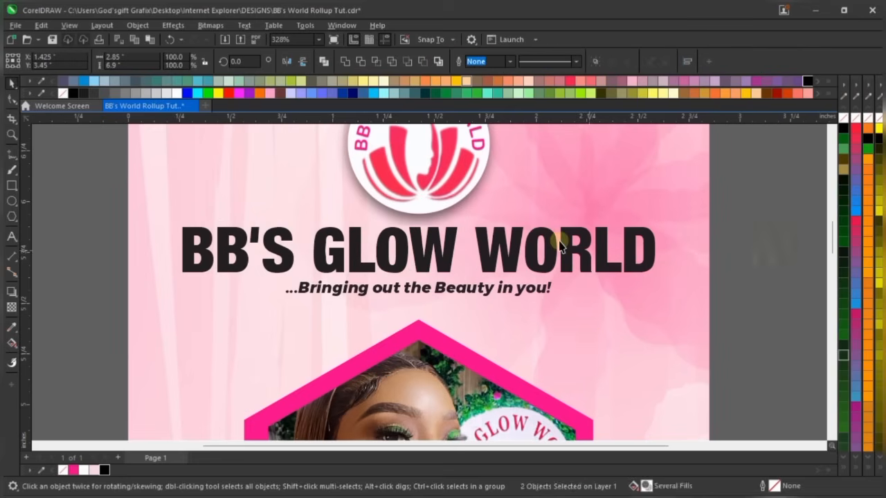
scroll(556, 247, down, 3)
scroll(564, 239, up, 1)
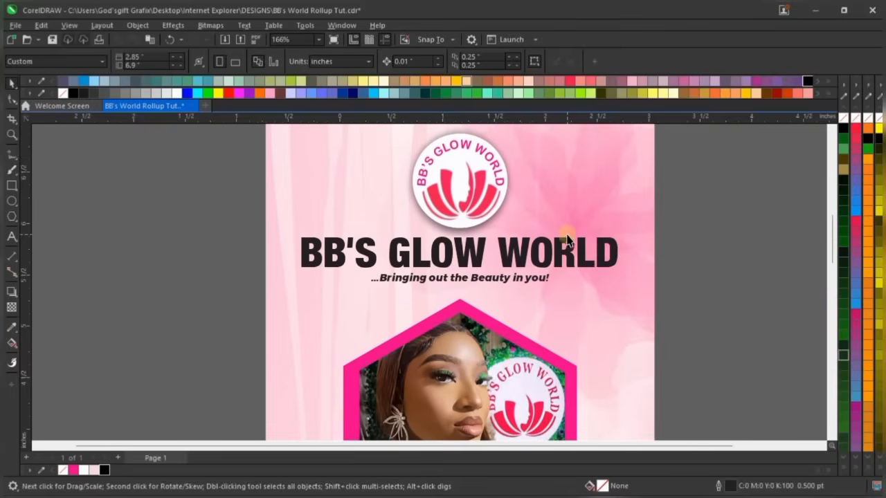
click(601, 239)
scroll(601, 240, up, 1)
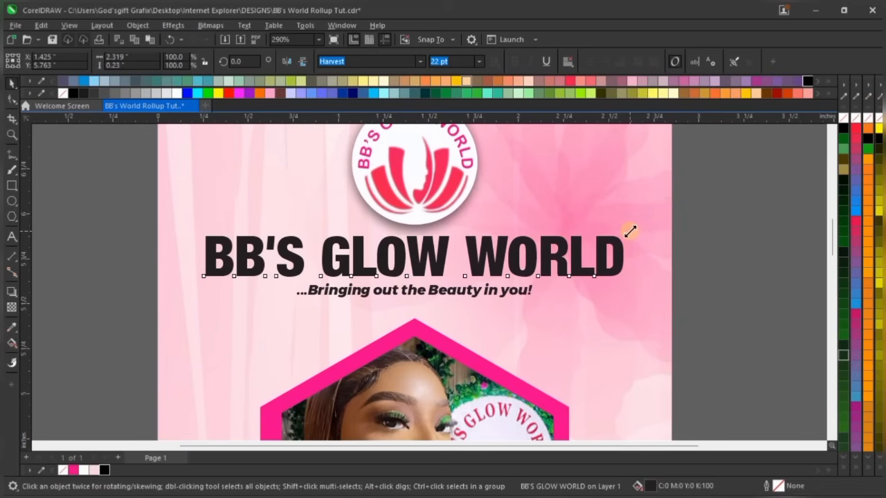
Set the BB'S GLOW WORLD headline to 21 pt and recentre it on the background
drag(627, 232, 627, 232)
click(450, 61)
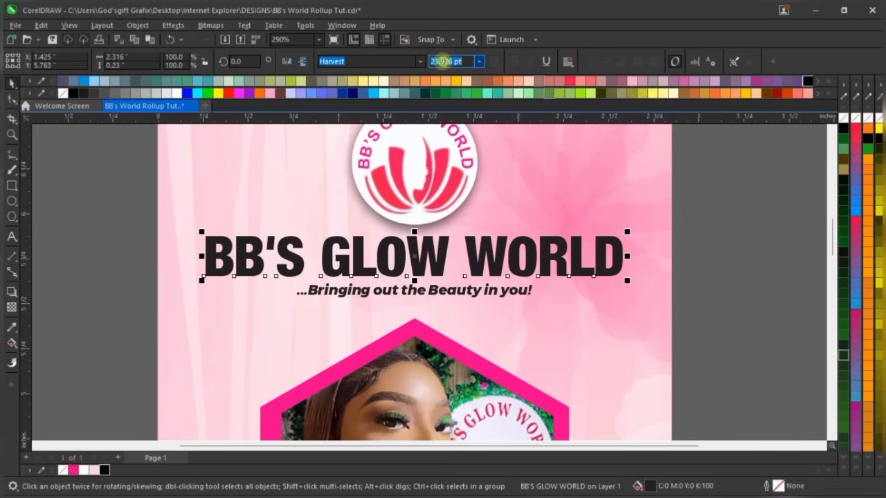
text(21)
key(Return)
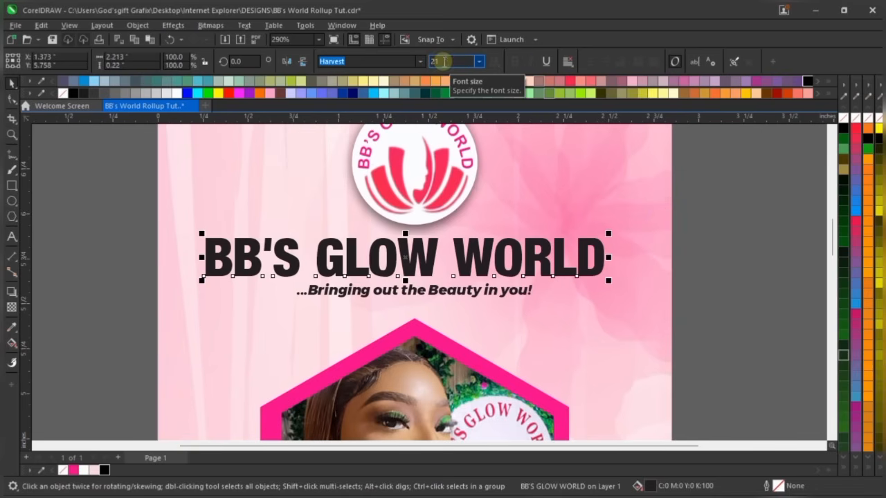
shift+click(612, 220)
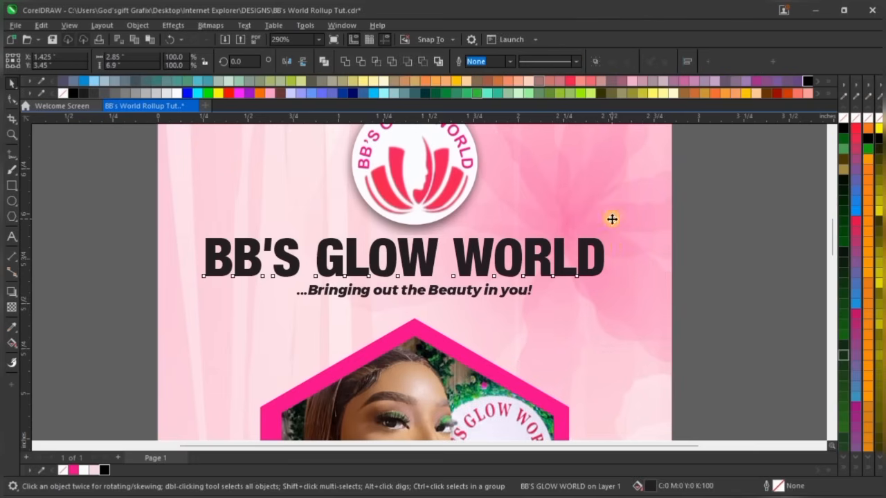
key(c)
Nudge the tagline slightly lower beneath the headline
click(725, 257)
click(439, 294)
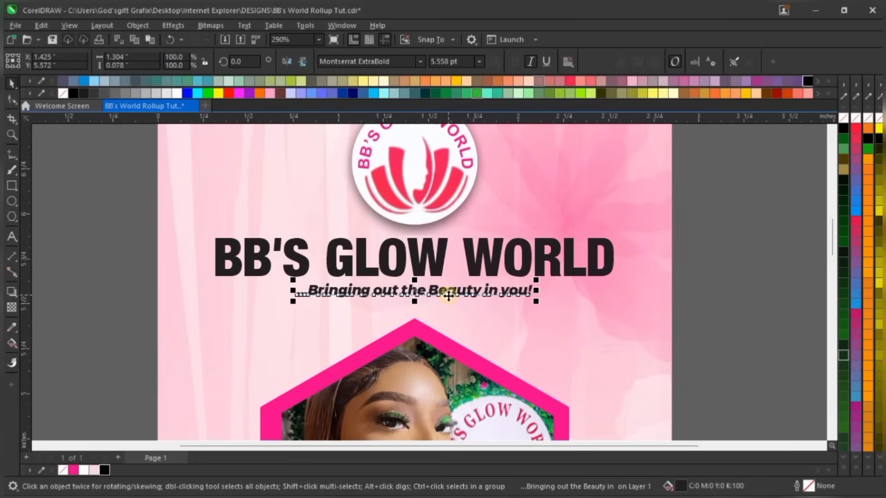
key(Down)
key(Down)
key(Down)
key(Down)
key(Down)
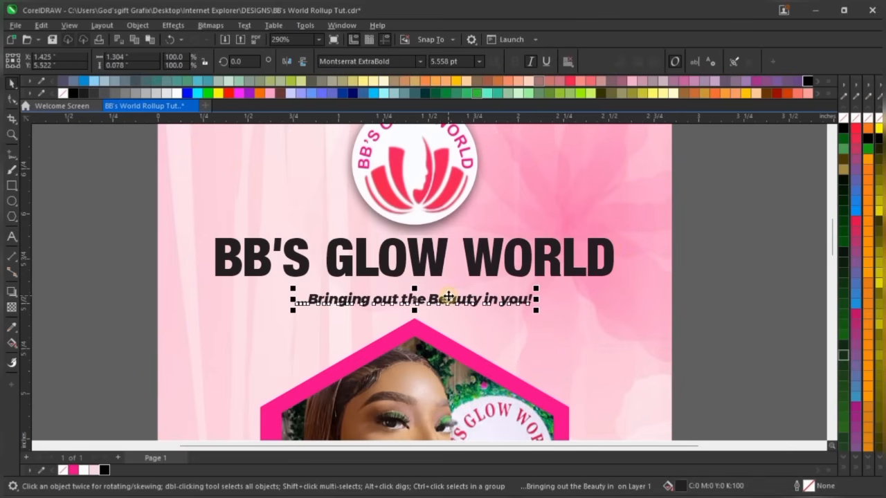
scroll(544, 229, up, 2)
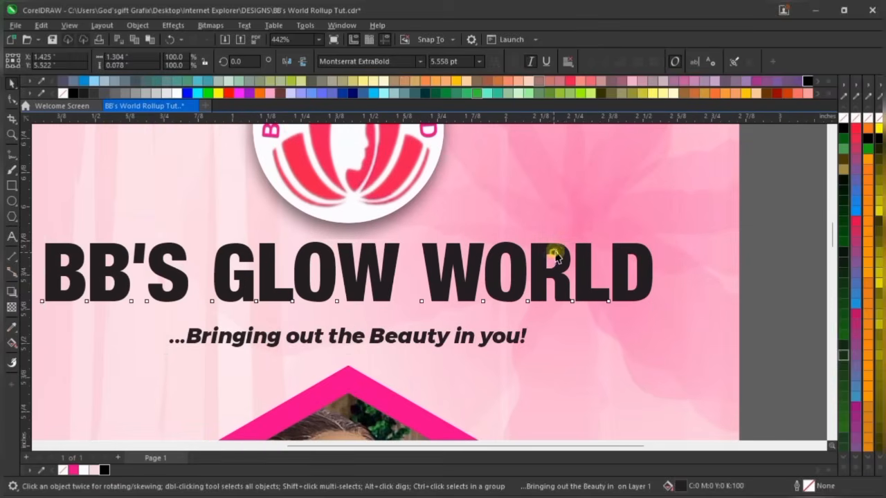
Move the headline a little higher, checking its spacing below the round logo
click(556, 256)
scroll(556, 255, down, 2)
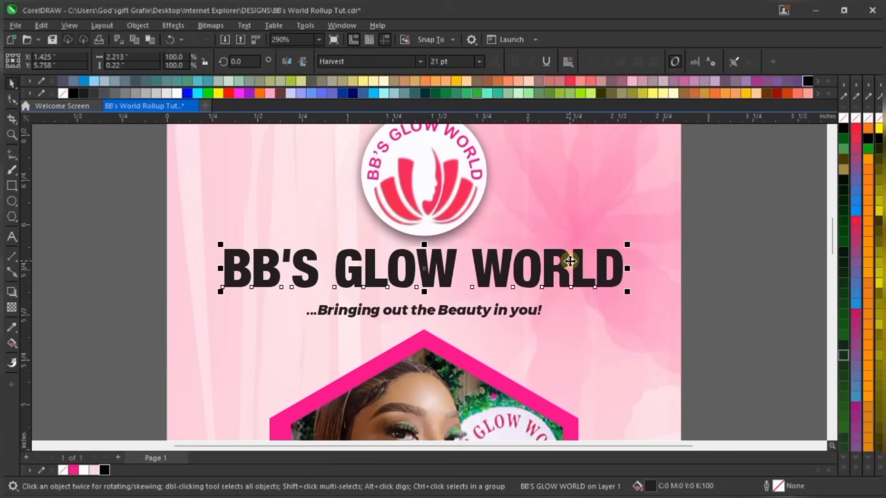
scroll(503, 253, up, 1)
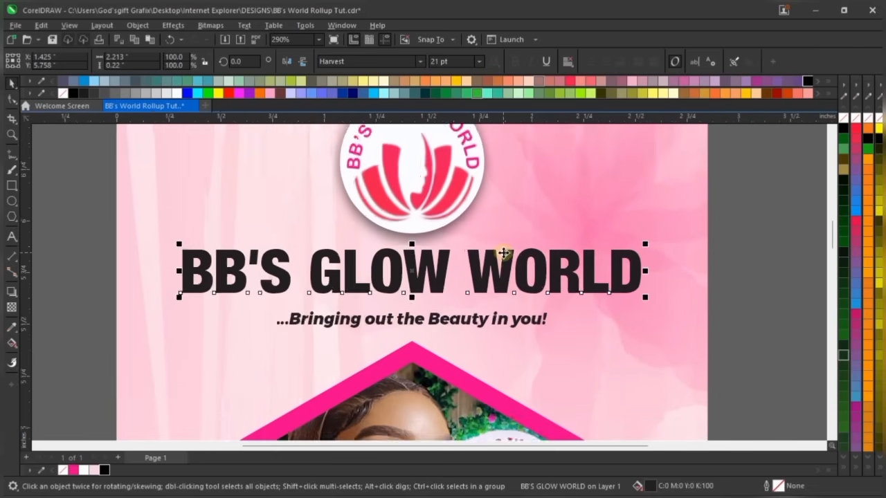
scroll(503, 253, up, 1)
drag(503, 254, 508, 270)
scroll(507, 270, down, 5)
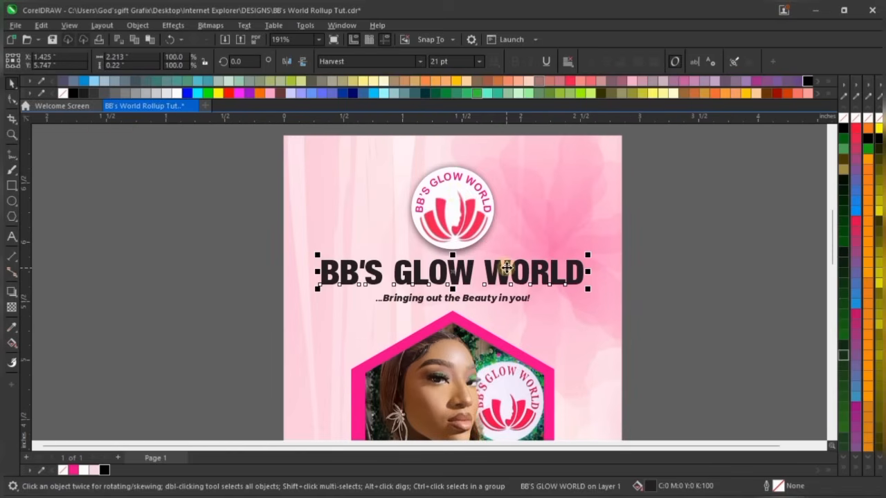
click(455, 197)
click(697, 220)
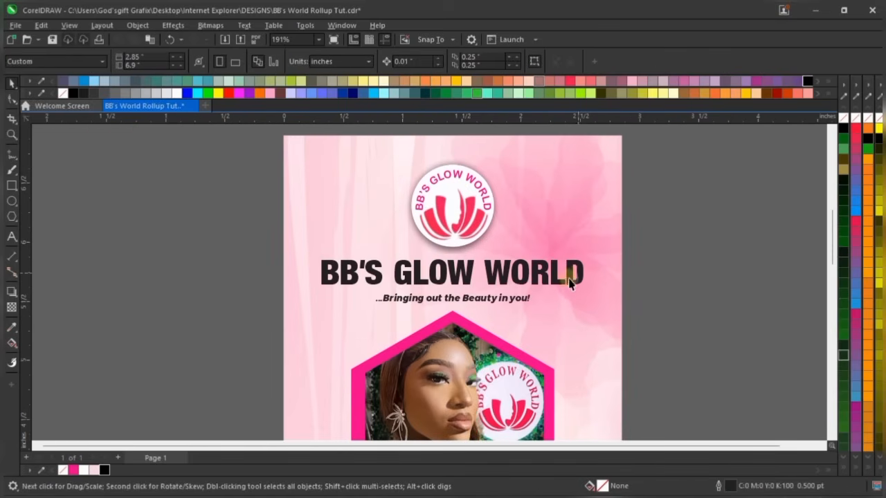
click(545, 272)
scroll(548, 272, up, 2)
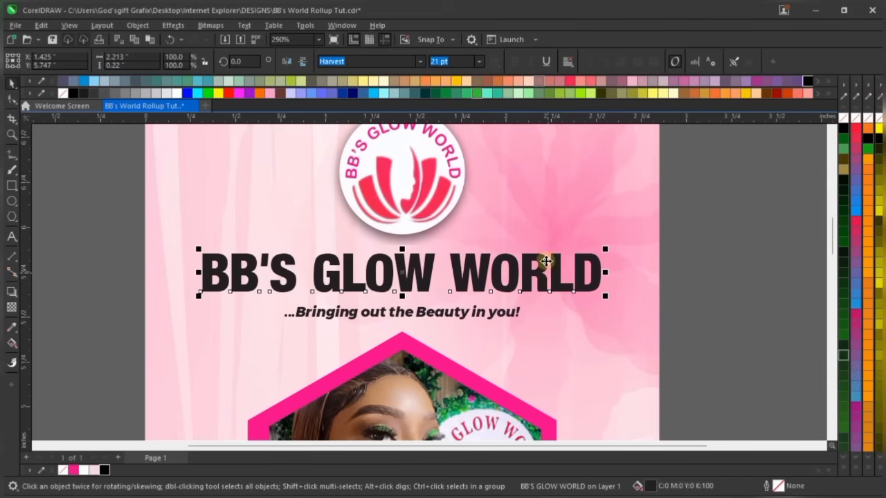
scroll(546, 260, up, 2)
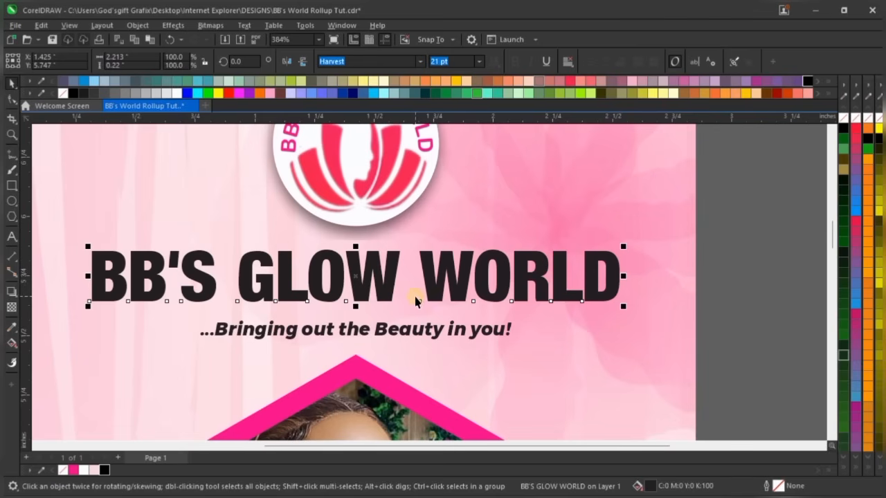
Give the headline a black outline and rich black fill, then fill the tagline rich black
right_click(103, 473)
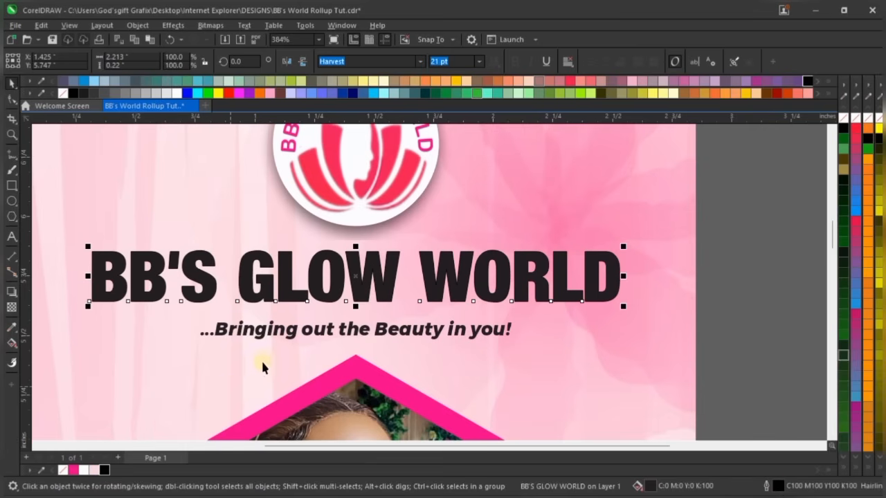
click(103, 470)
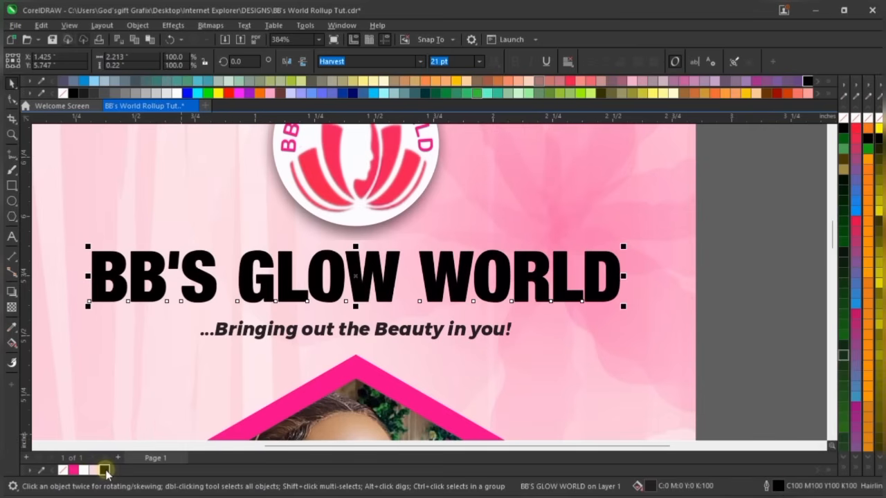
click(362, 331)
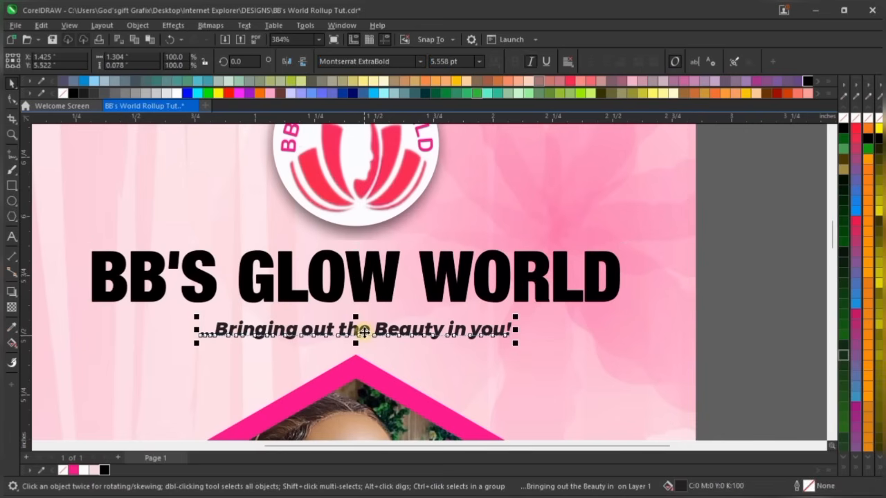
scroll(362, 331, up, 2)
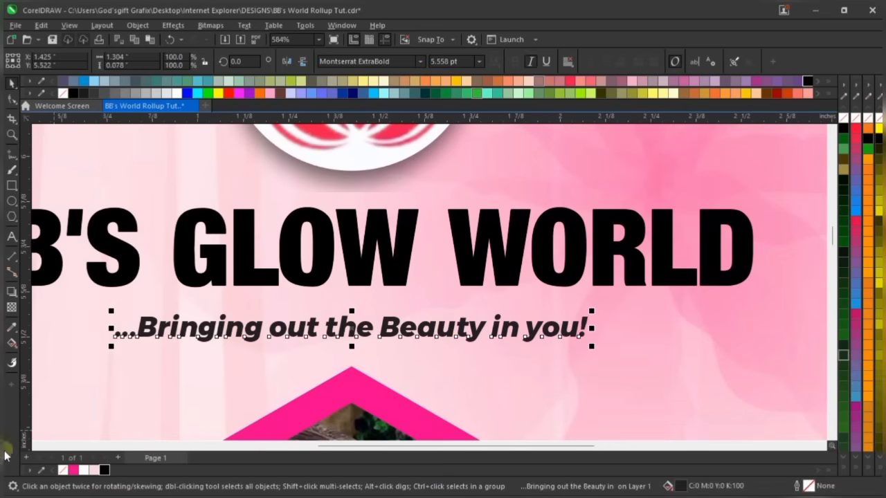
click(104, 470)
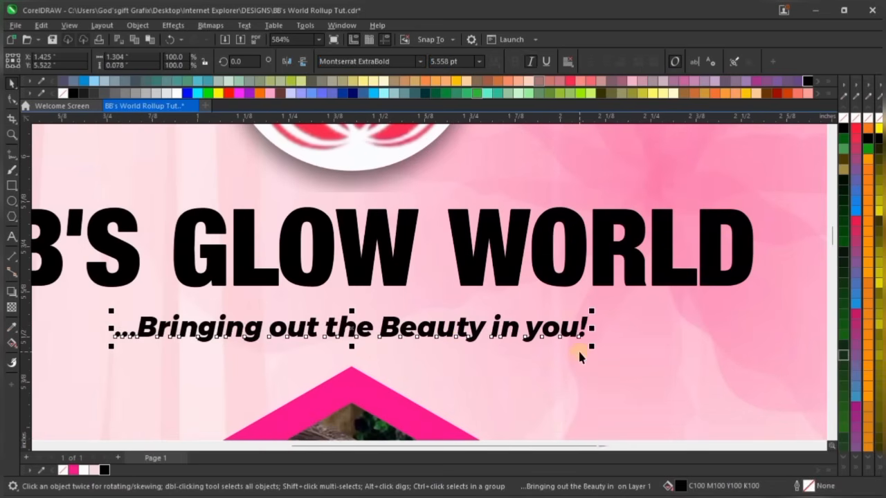
scroll(578, 349, down, 3)
click(558, 292)
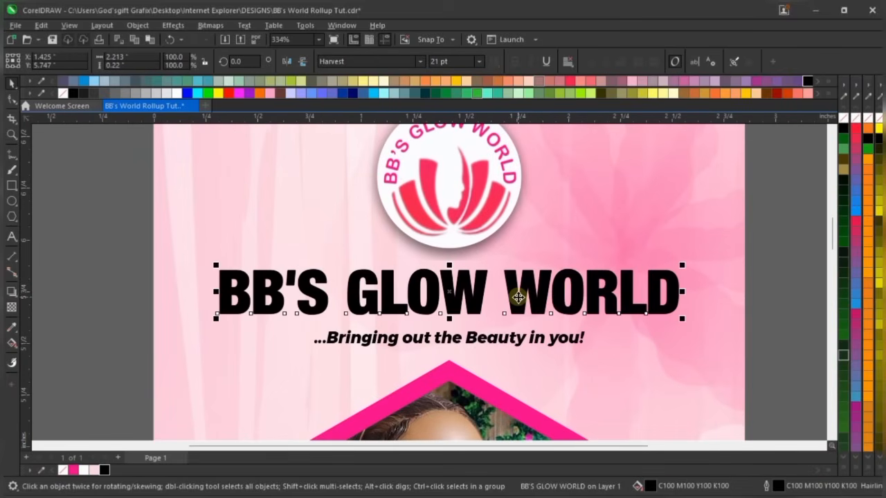
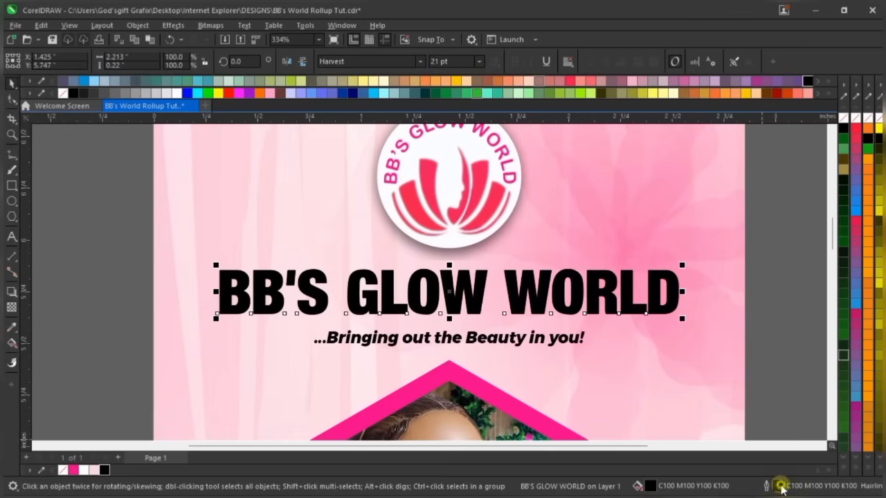
Set the headline's outline width to 6 points in the Outline Pen dialog
double_click(780, 487)
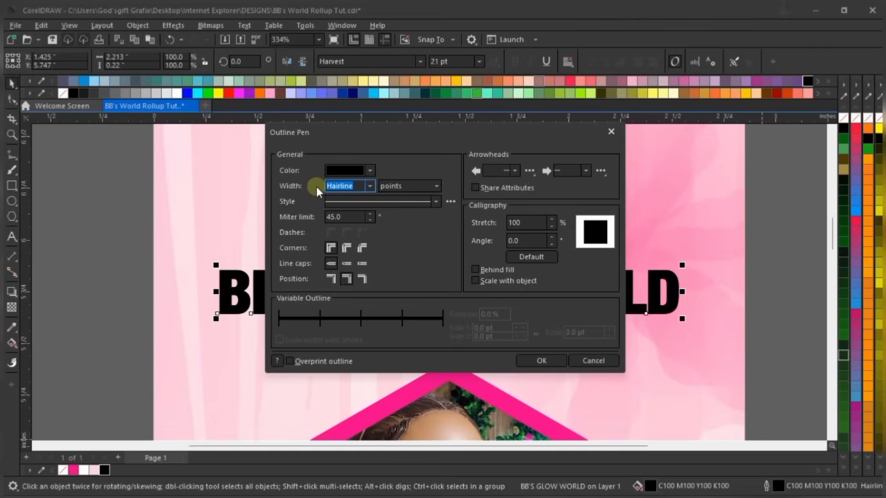
click(369, 186)
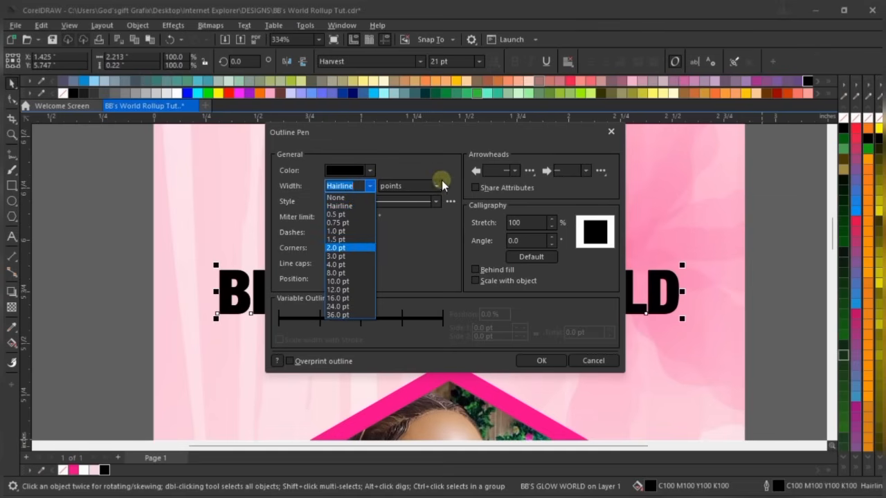
click(425, 169)
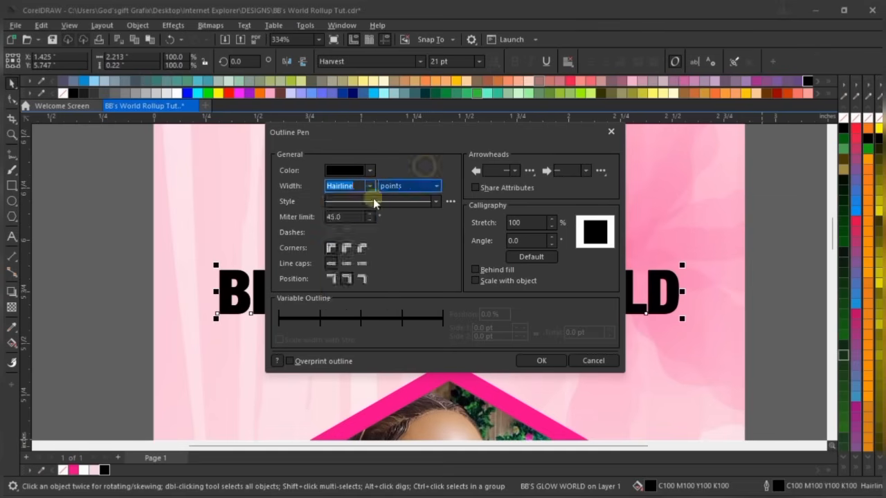
click(408, 186)
click(404, 227)
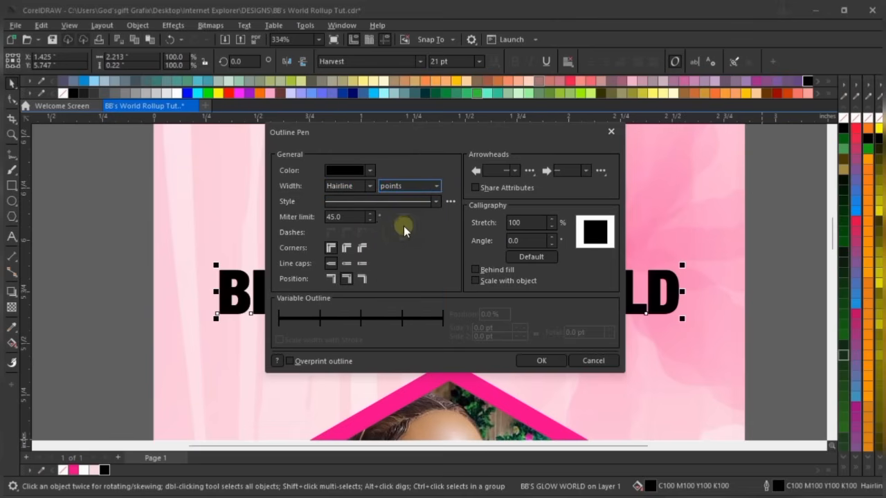
click(369, 187)
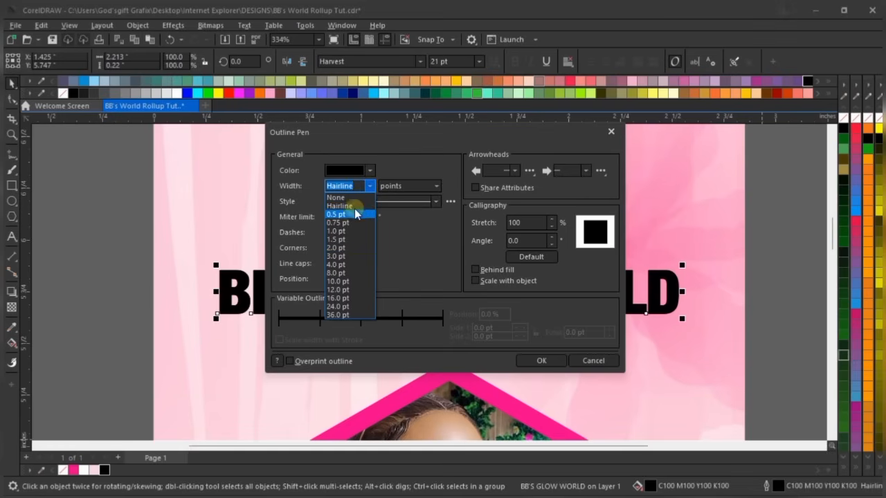
click(354, 189)
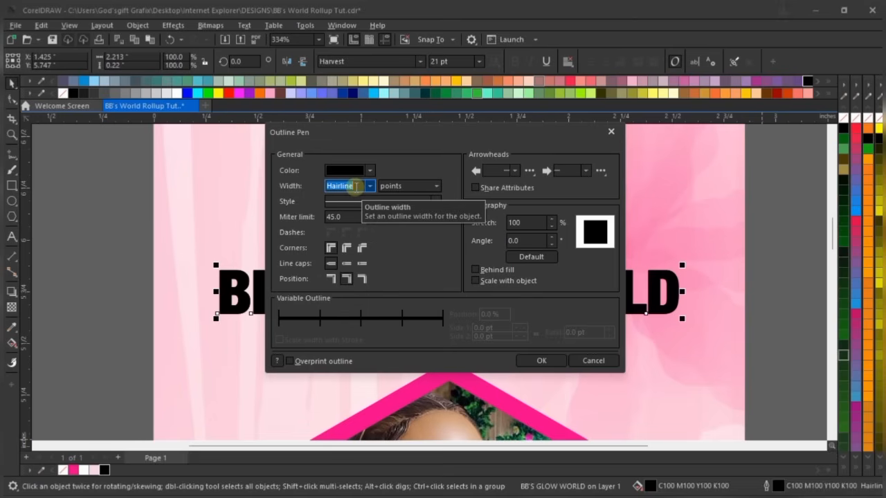
text(6)
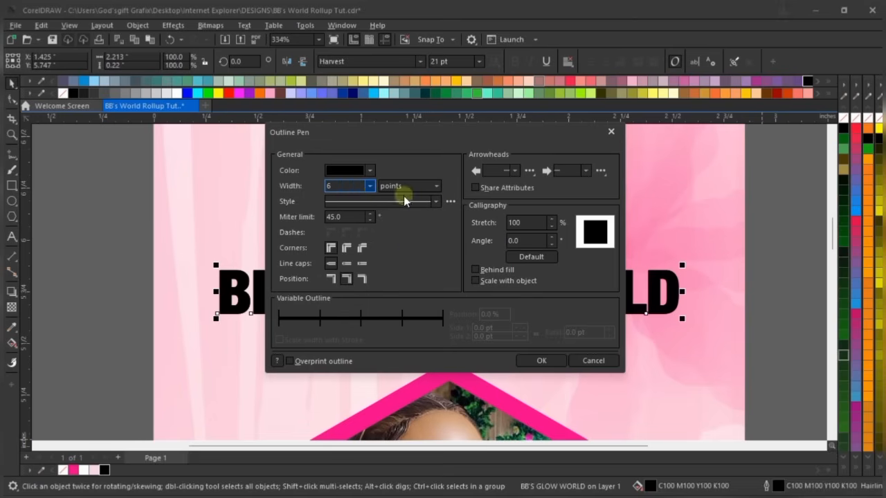
click(543, 367)
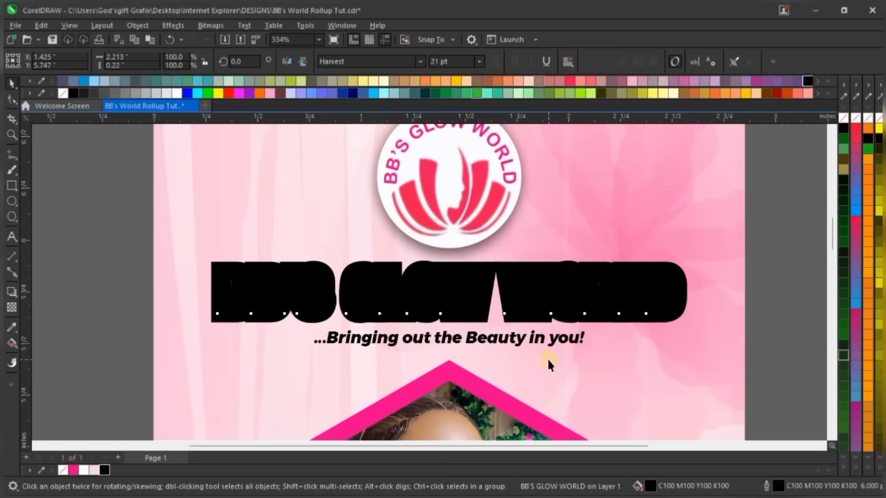
Fill the headline with the light pink C0 M20 Y0 K0 document-palette swatch
scroll(488, 271, down, 1)
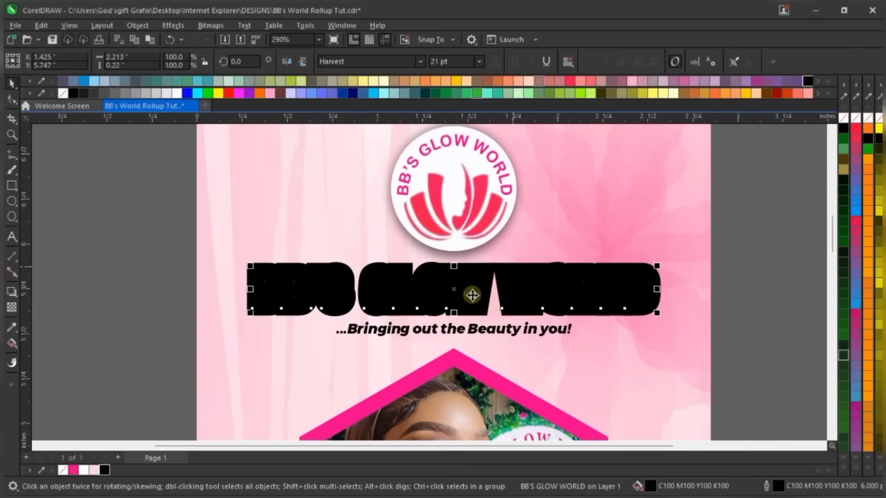
click(156, 65)
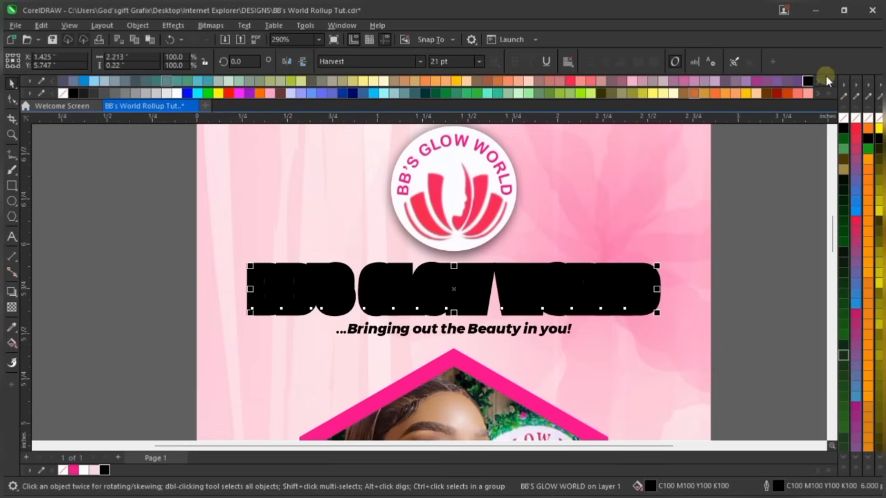
click(828, 81)
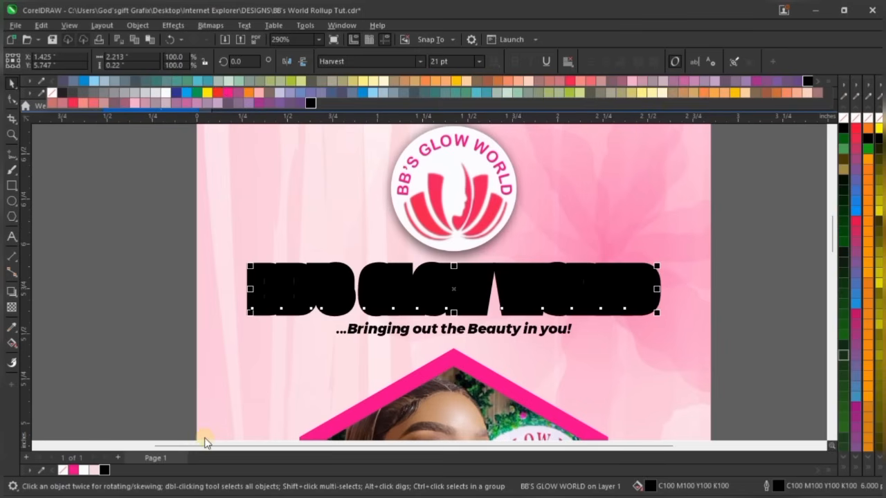
click(93, 471)
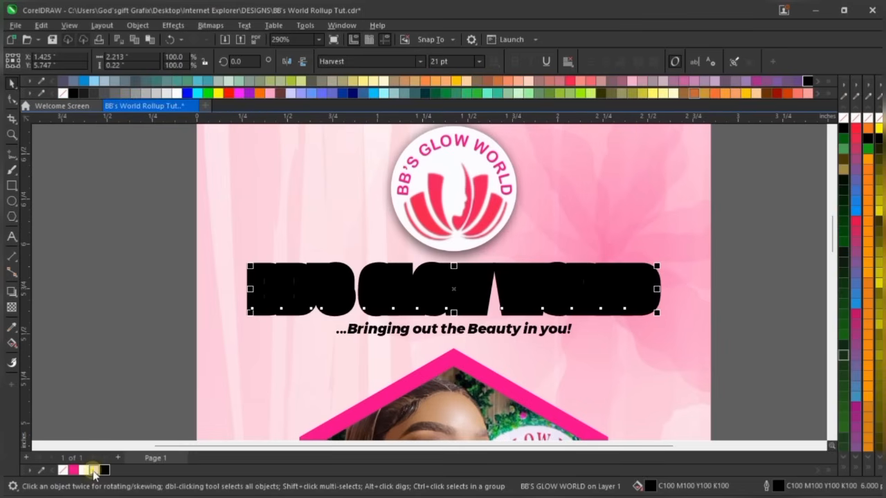
click(94, 472)
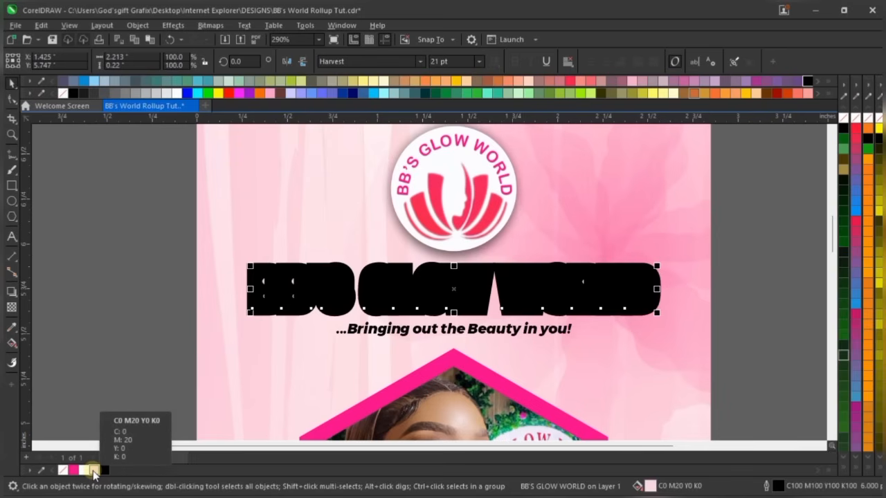
double_click(94, 471)
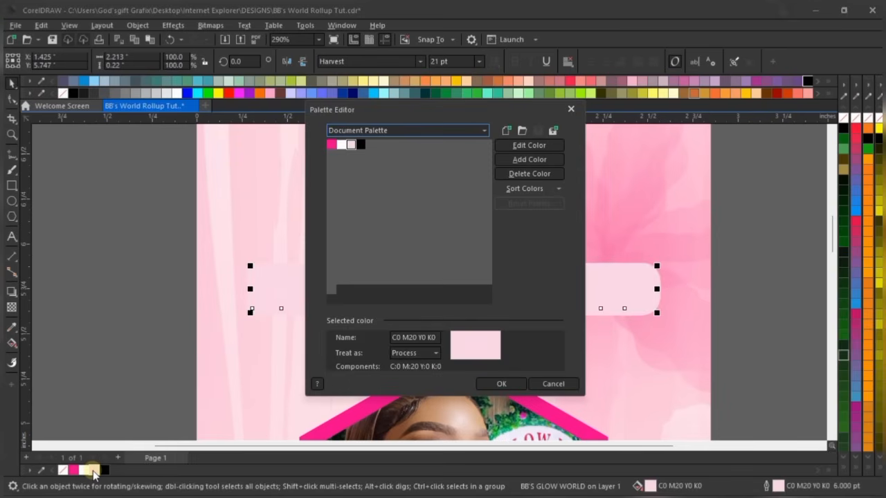
click(564, 384)
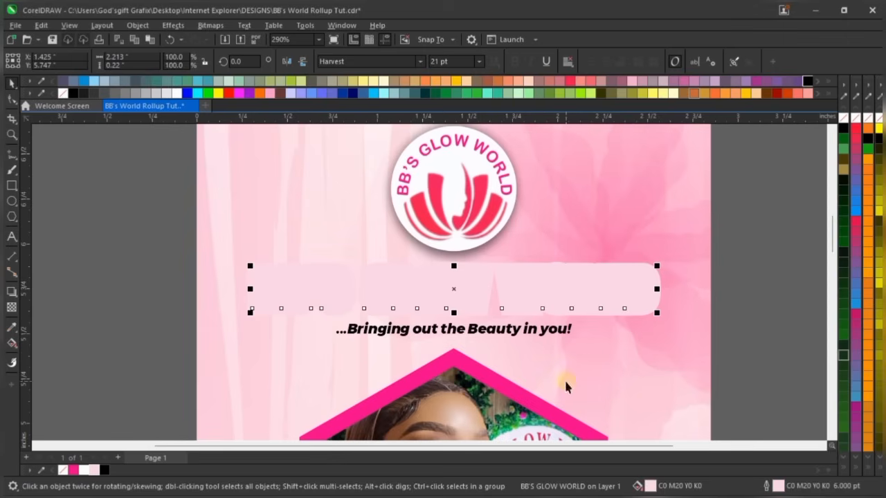
Make the headline's thick outline white
click(84, 471)
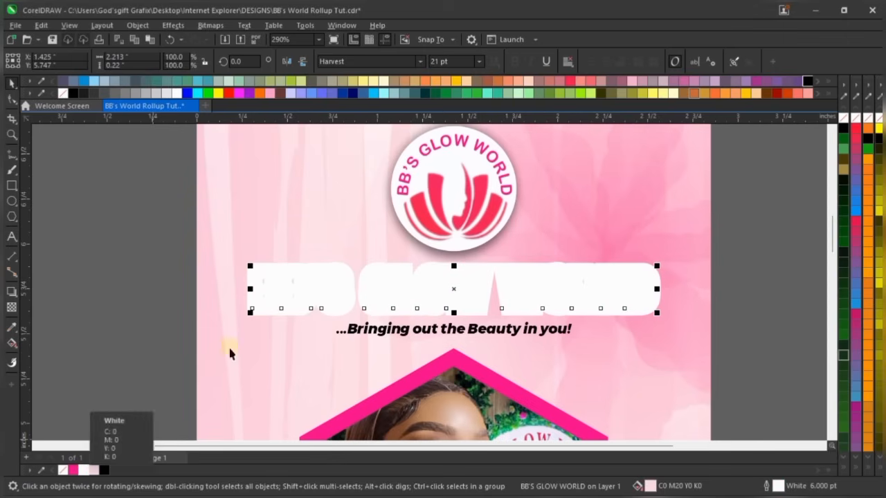
scroll(520, 283, up, 1)
scroll(520, 283, up, 1)
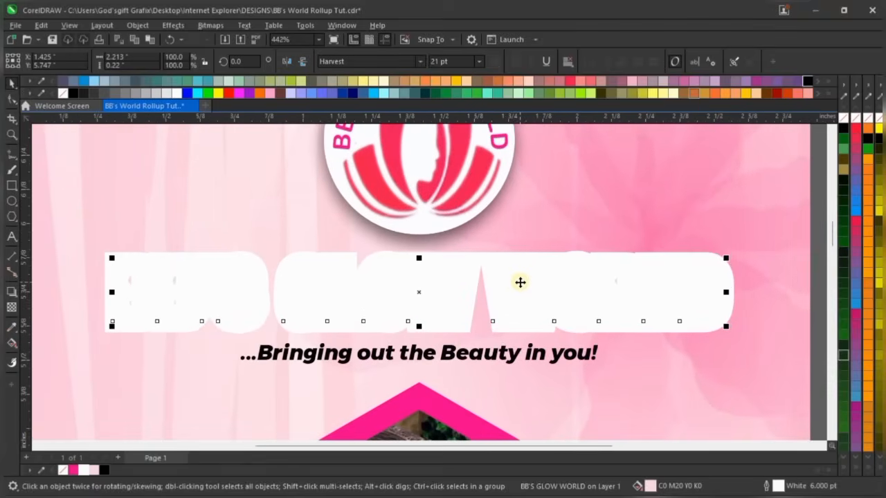
scroll(520, 282, down, 2)
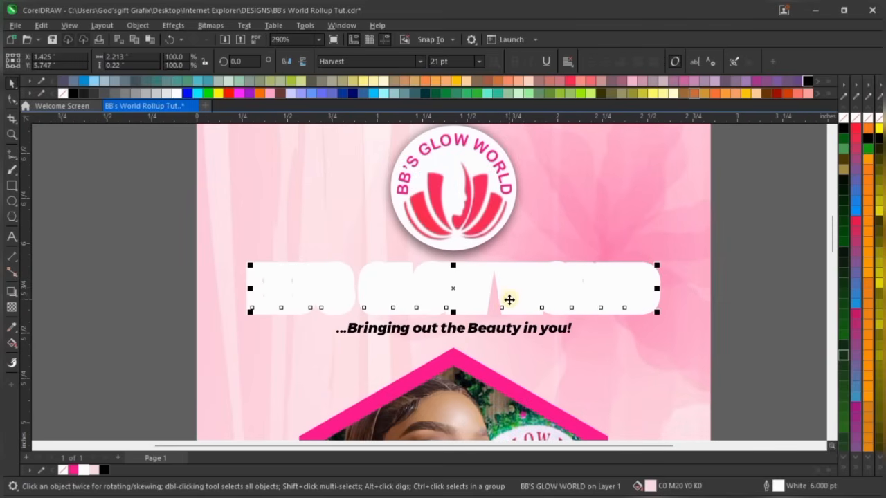
Cast a Multiply drop shadow (opacity 70, feather 15) below the headline, then select both objects
click(11, 293)
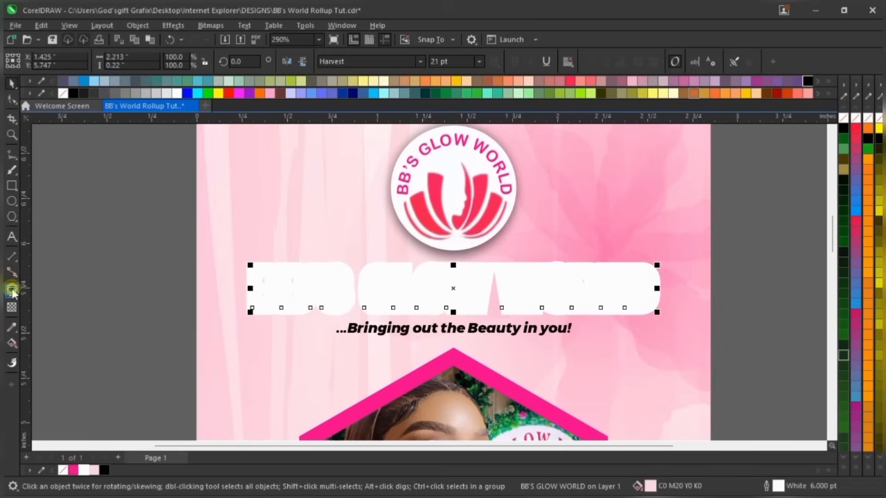
scroll(486, 311, up, 2)
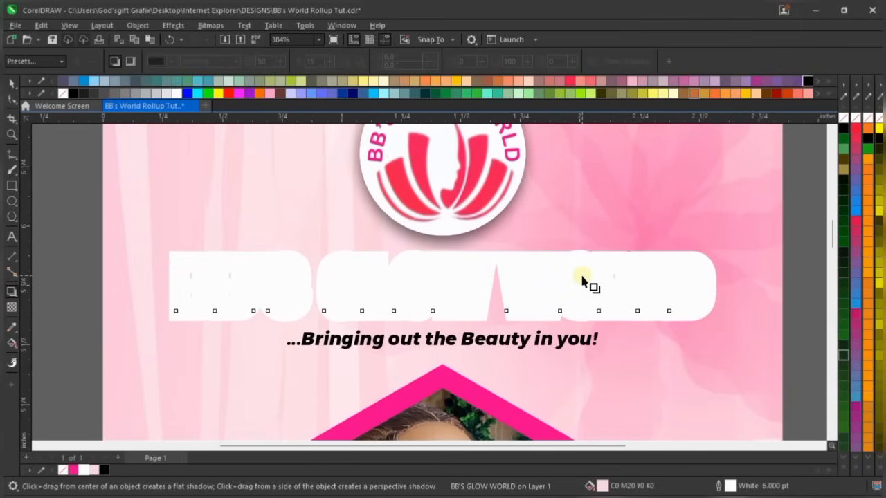
scroll(554, 280, up, 2)
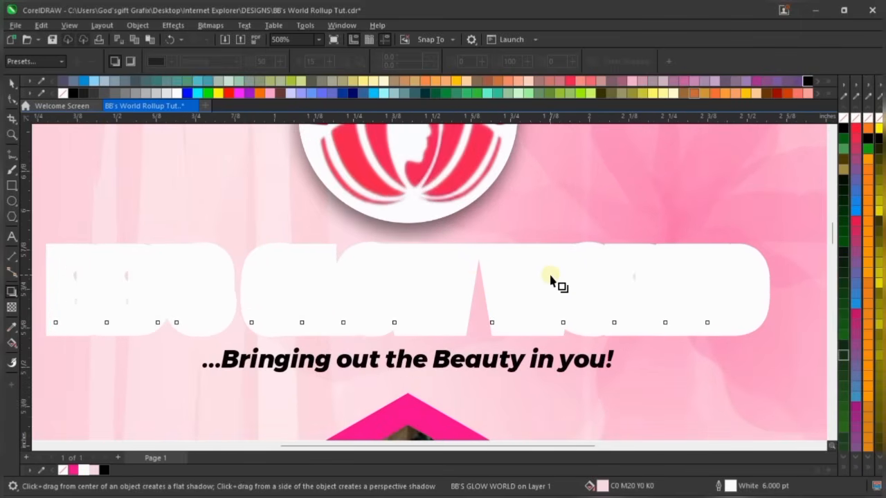
scroll(550, 281, down, 1)
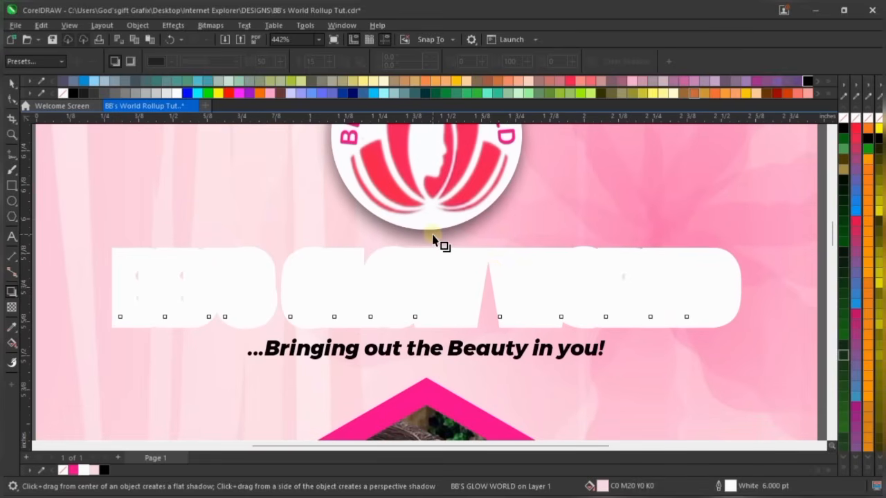
drag(433, 240, 430, 338)
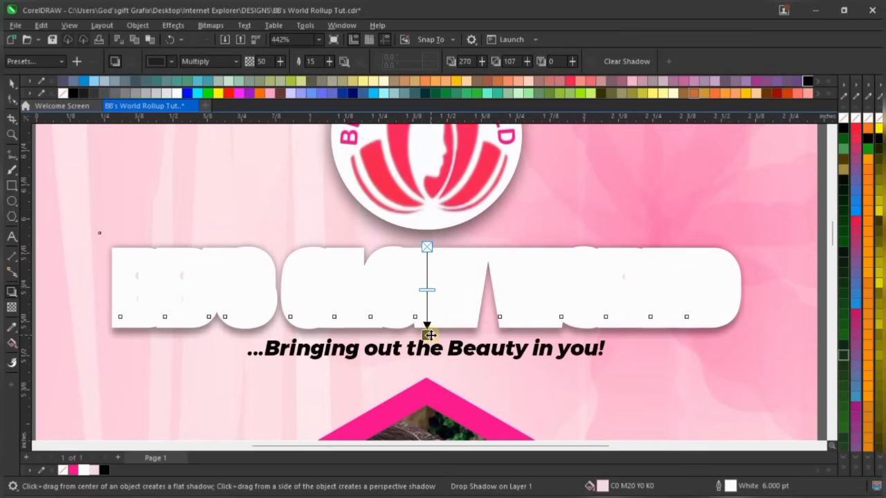
drag(427, 290, 429, 307)
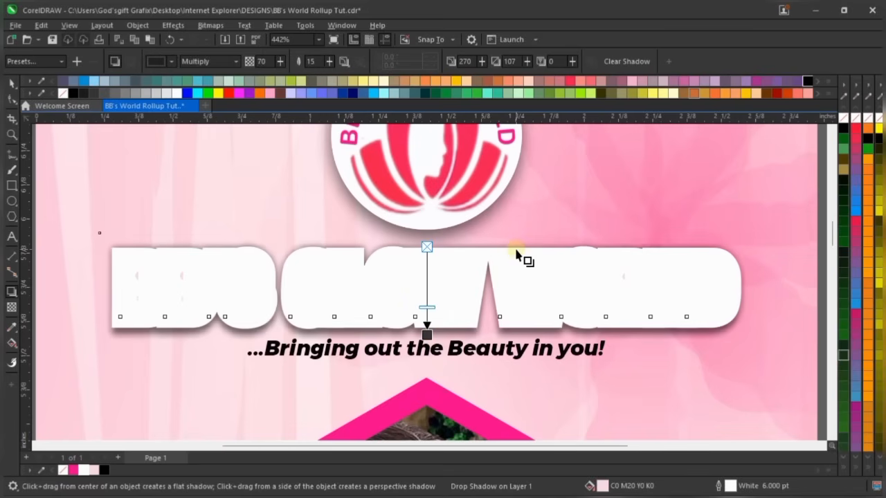
scroll(520, 258, down, 2)
key(space)
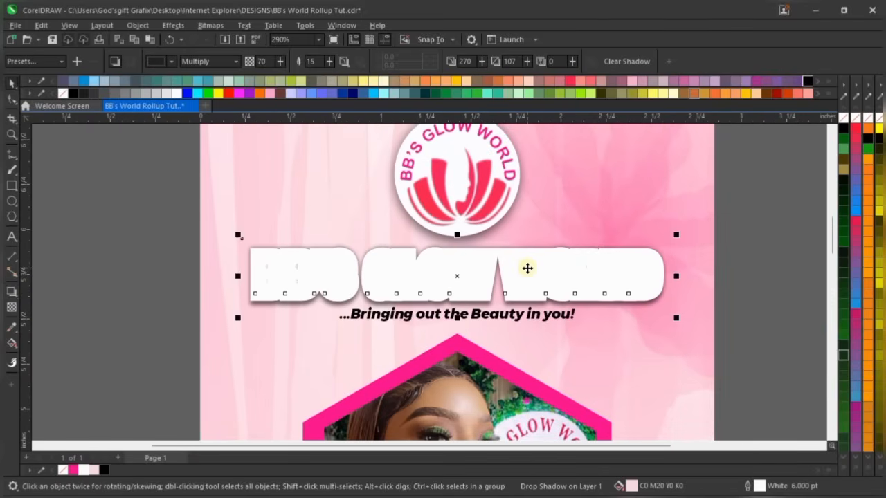
scroll(528, 266, down, 2)
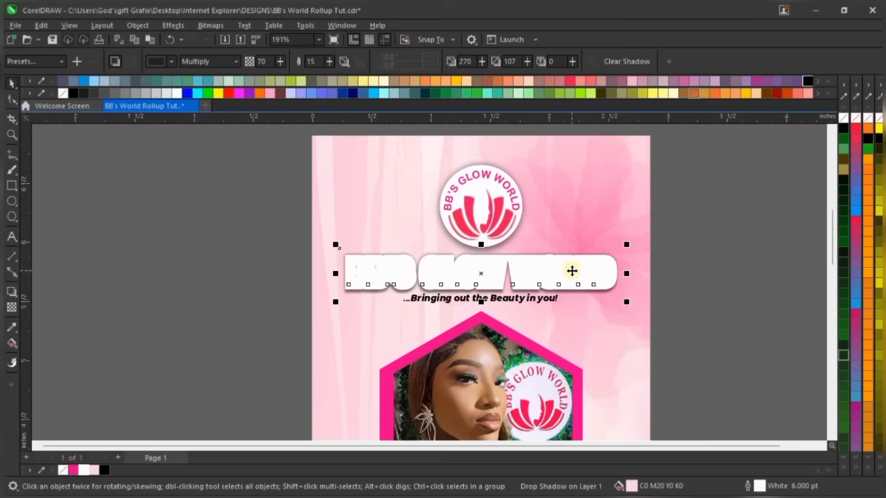
click(572, 270)
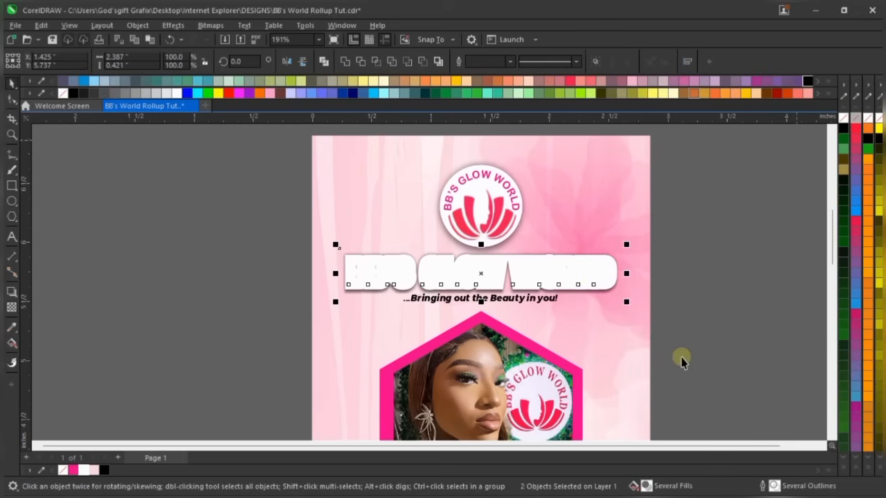
Temporarily move the headline text off its white outline shape to check beneath, then undo
click(689, 311)
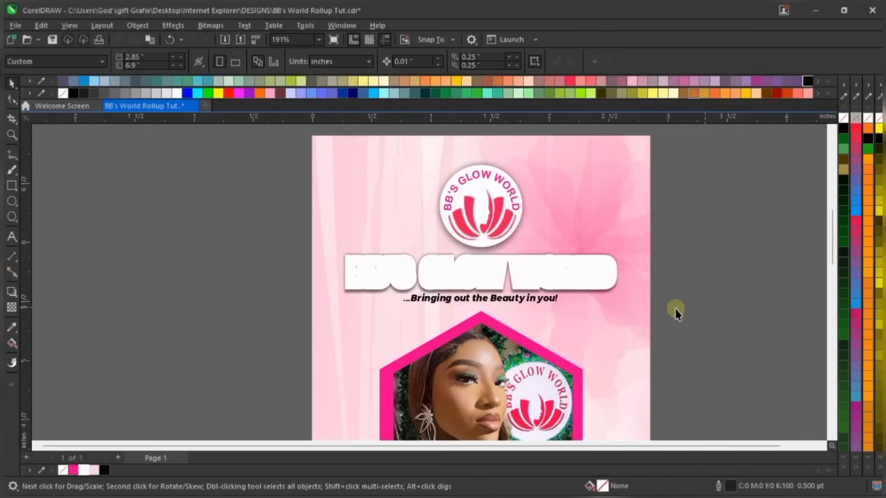
click(582, 277)
drag(577, 269, 452, 274)
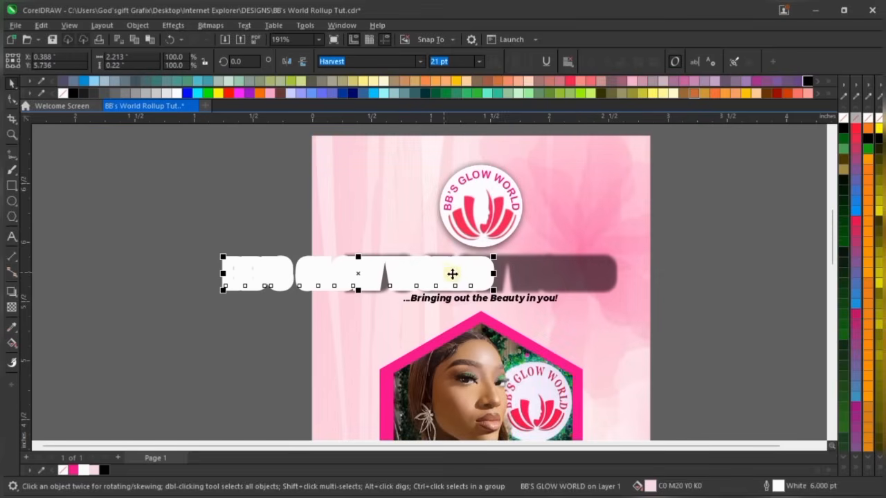
key(ctrl+z)
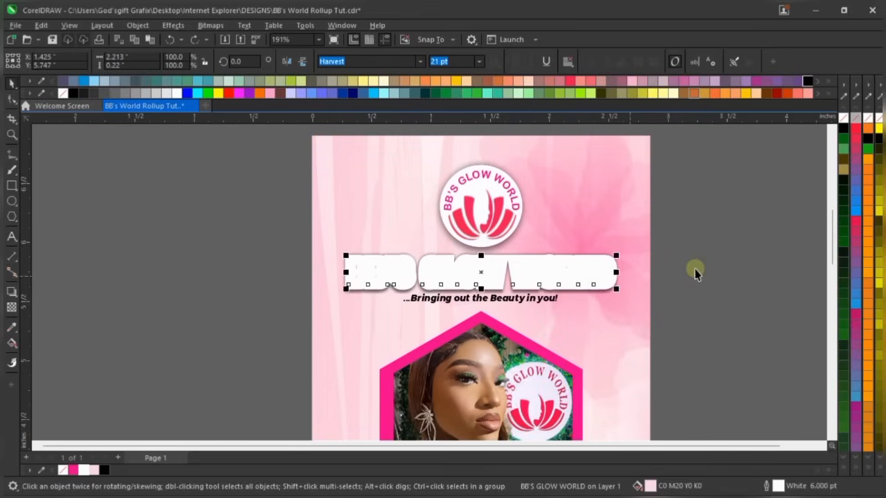
click(697, 269)
scroll(547, 290, up, 2)
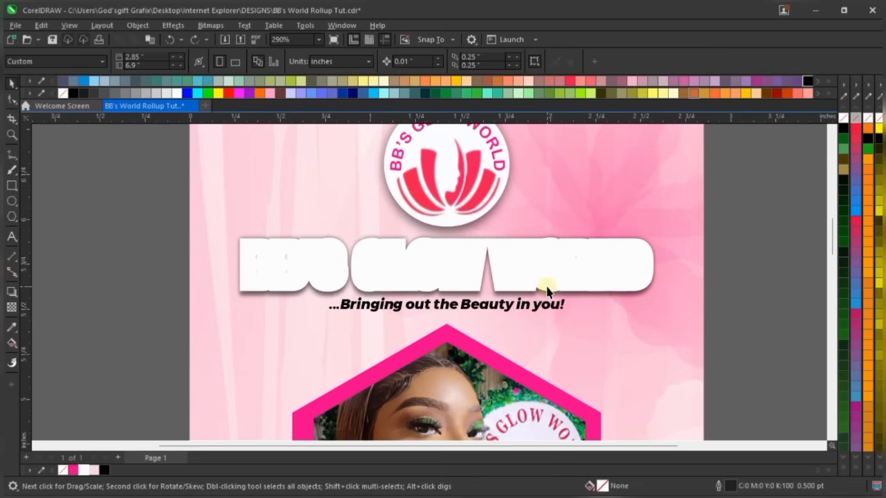
Fill the headline letters with Magenta and set their outline to No Color
click(547, 289)
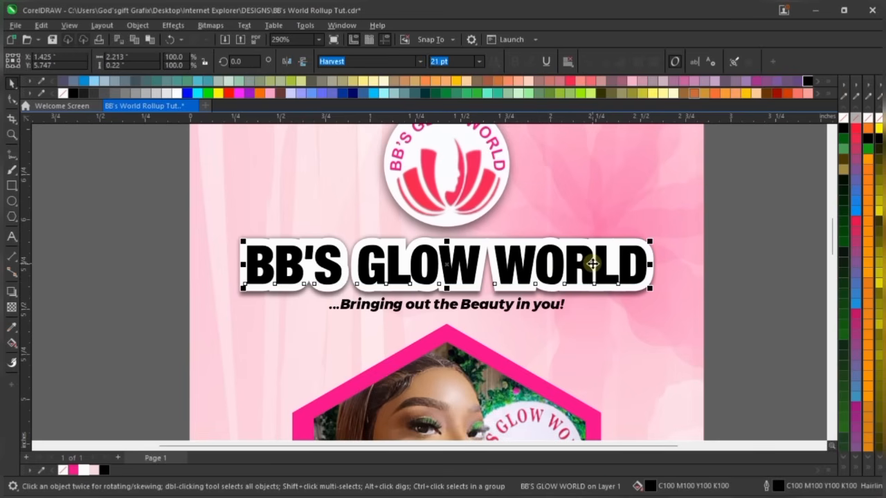
click(72, 472)
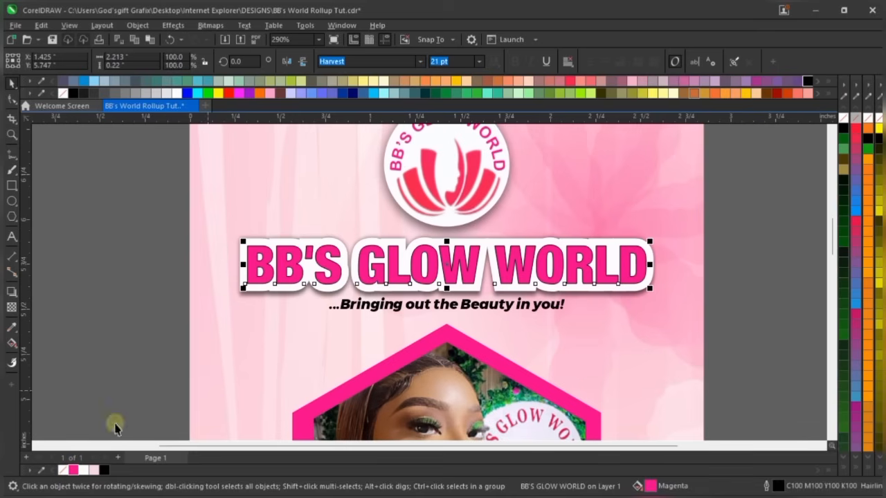
right_click(62, 470)
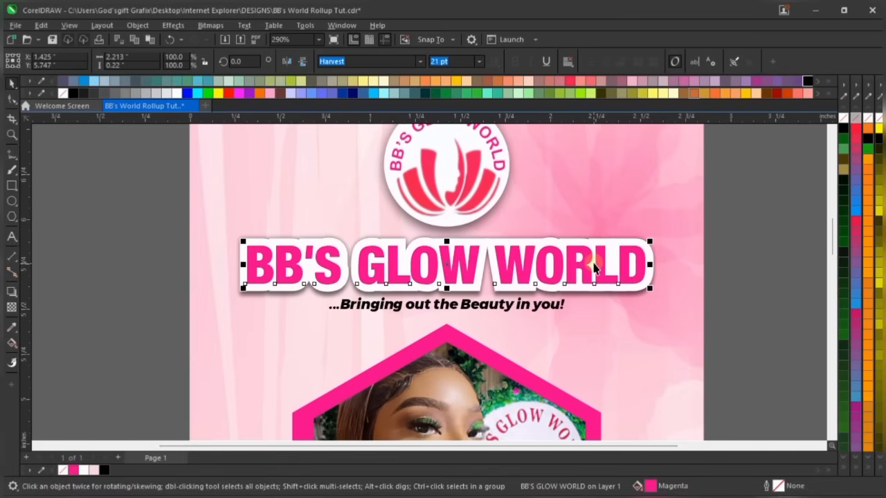
scroll(594, 267, up, 1)
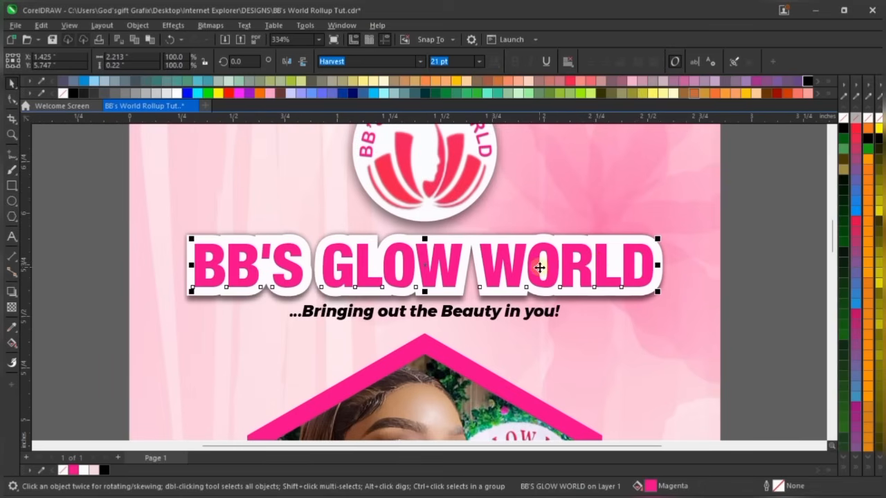
scroll(536, 258, up, 2)
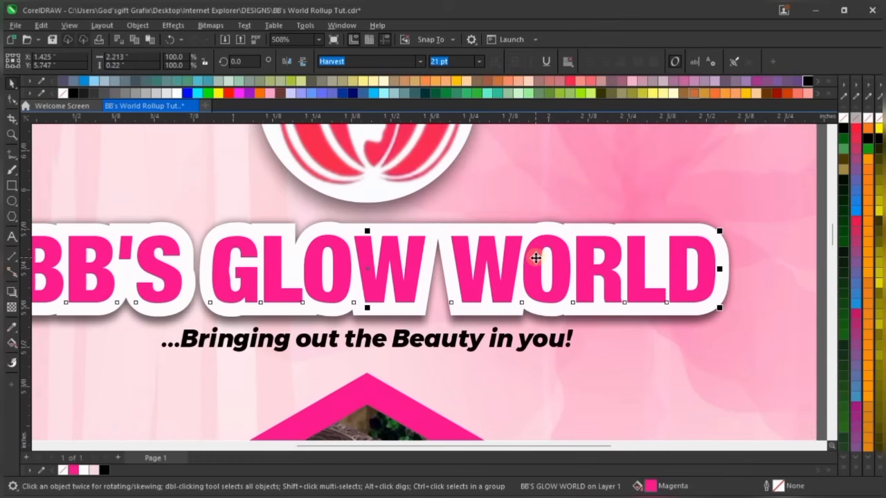
scroll(538, 262, down, 2)
scroll(468, 270, down, 4)
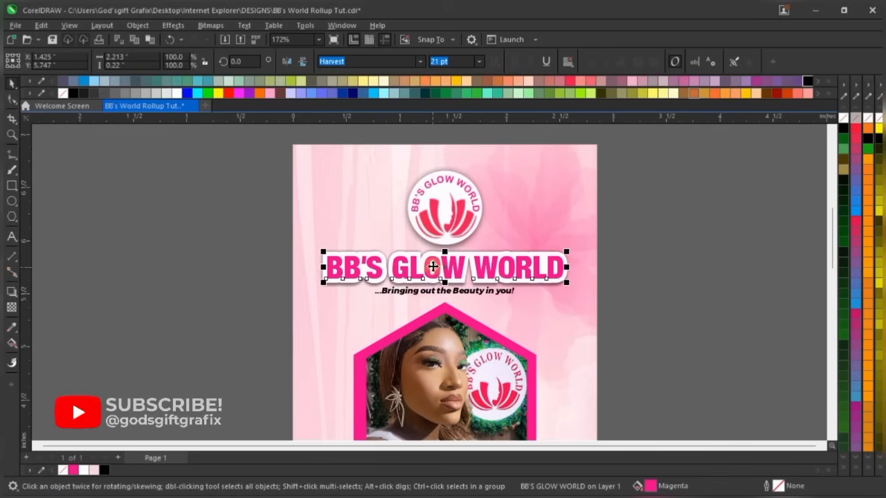
Zoom in on the magenta headline and switch to the Interactive Fill tool
scroll(433, 267, up, 5)
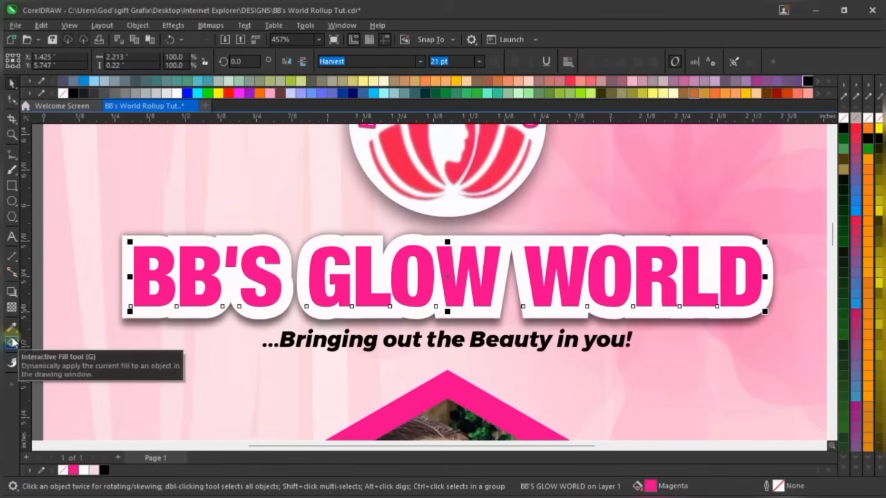
click(12, 342)
scroll(481, 290, up, 2)
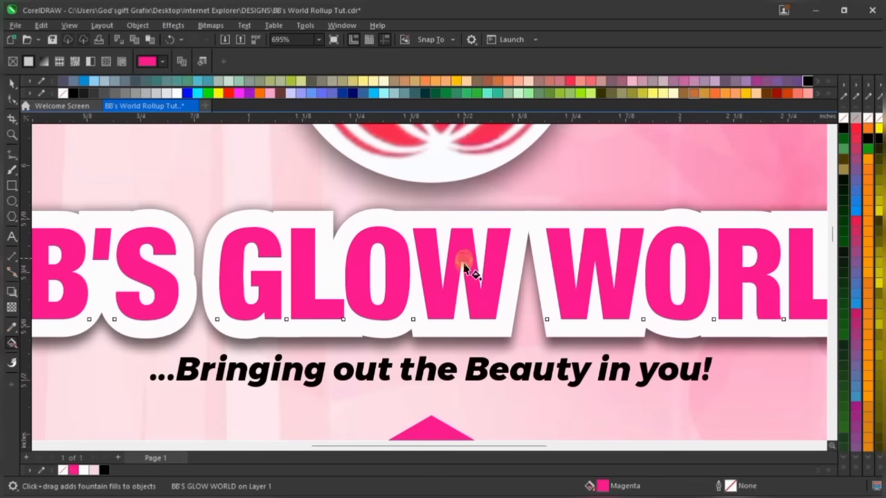
Drag a vertical magenta-to-black linear gradient down the letters and lower both end nodes slightly
drag(464, 259, 463, 338)
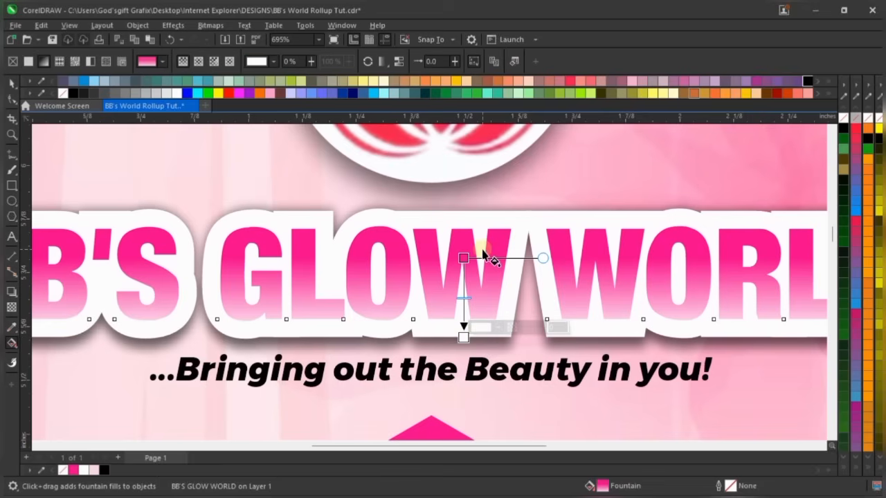
scroll(478, 253, down, 1)
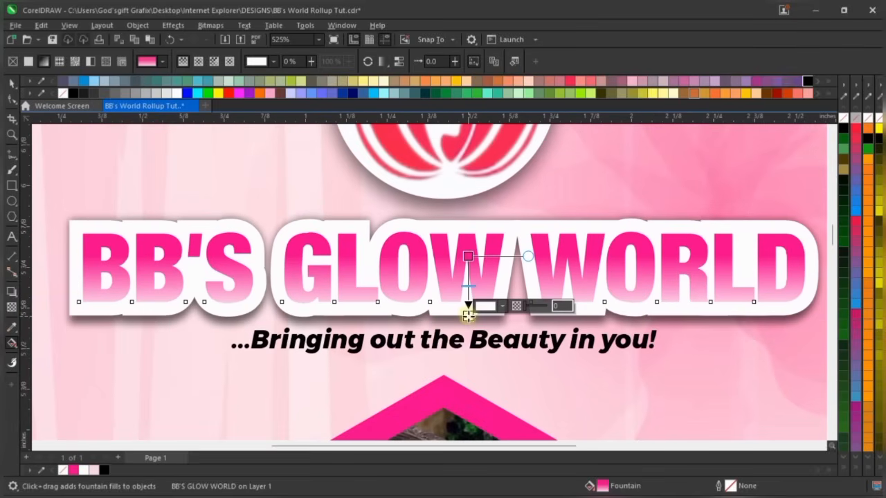
click(105, 470)
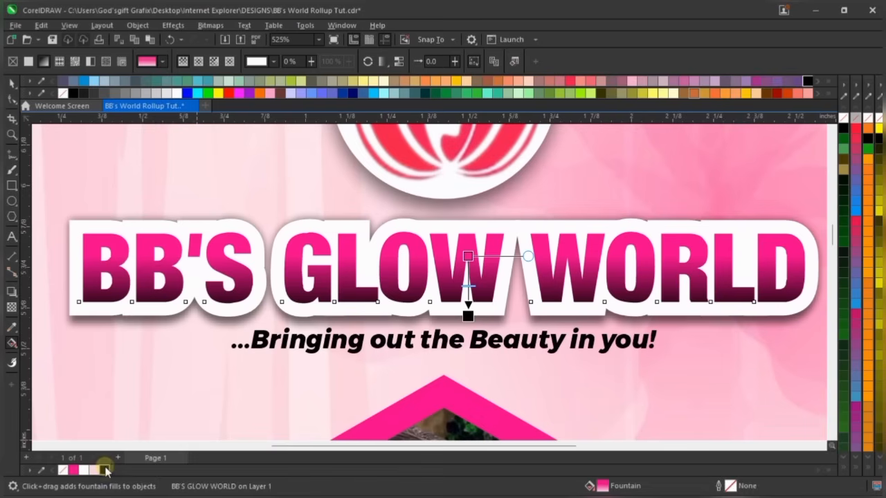
scroll(468, 315, up, 1)
click(468, 316)
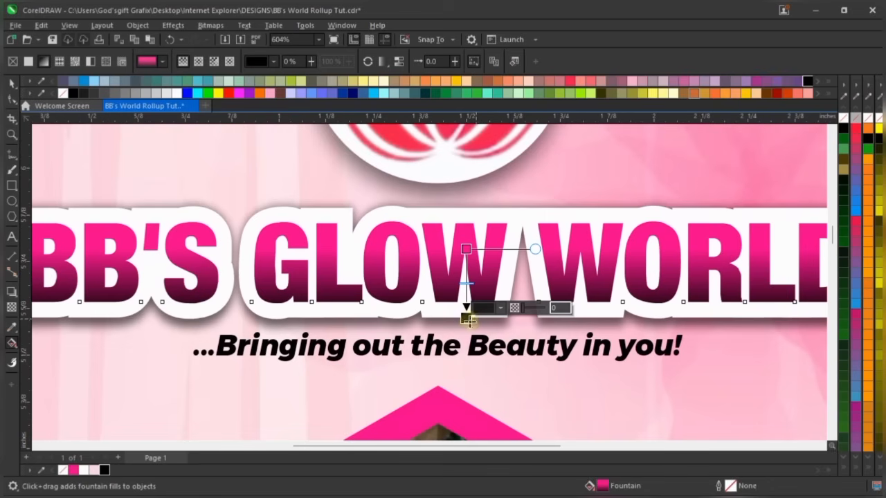
drag(469, 321, 469, 327)
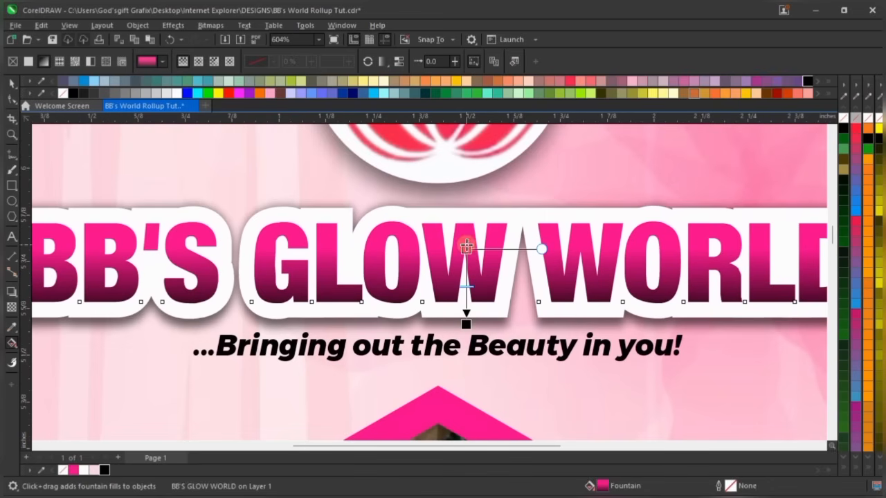
drag(467, 247, 466, 252)
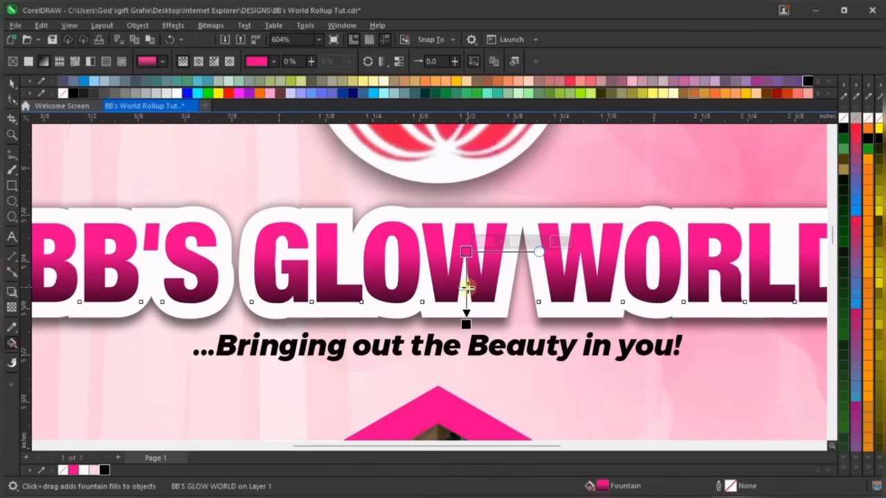
scroll(465, 296, down, 4)
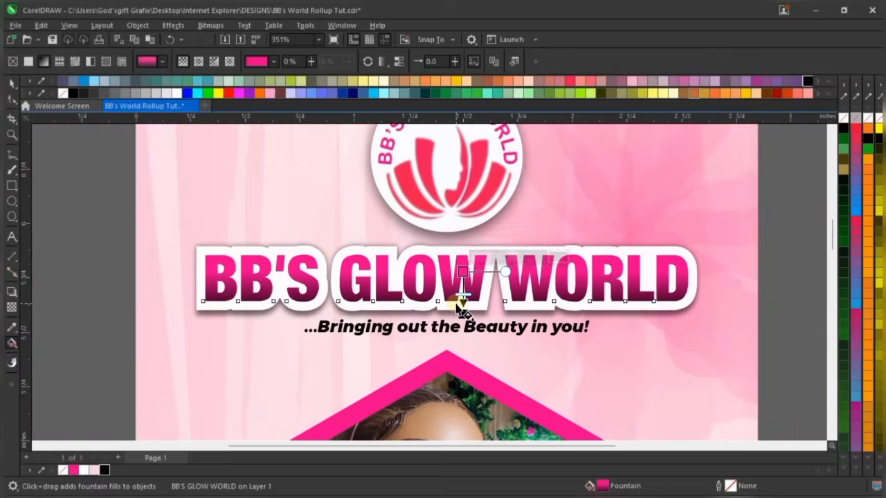
scroll(462, 309, up, 4)
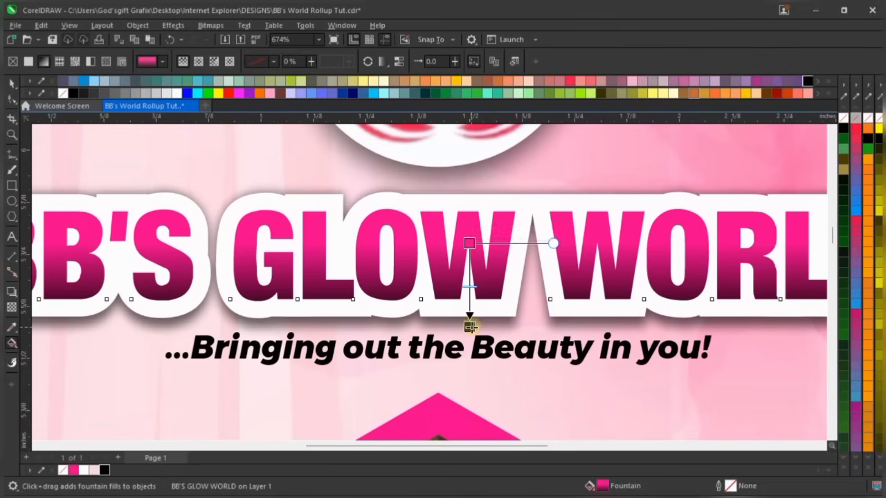
key(space)
scroll(498, 314, down, 5)
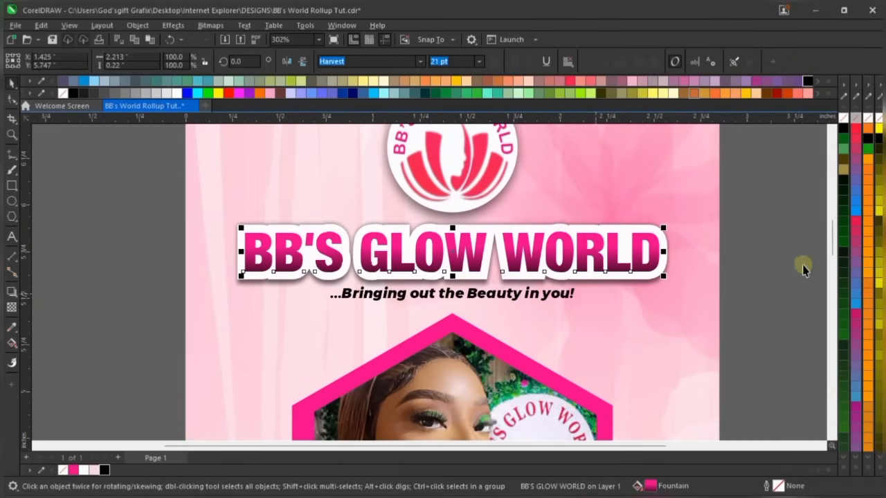
Nudge the 'Bringing out the Beauty in you!' tagline down one step, then select the headline
drag(772, 261, 183, 363)
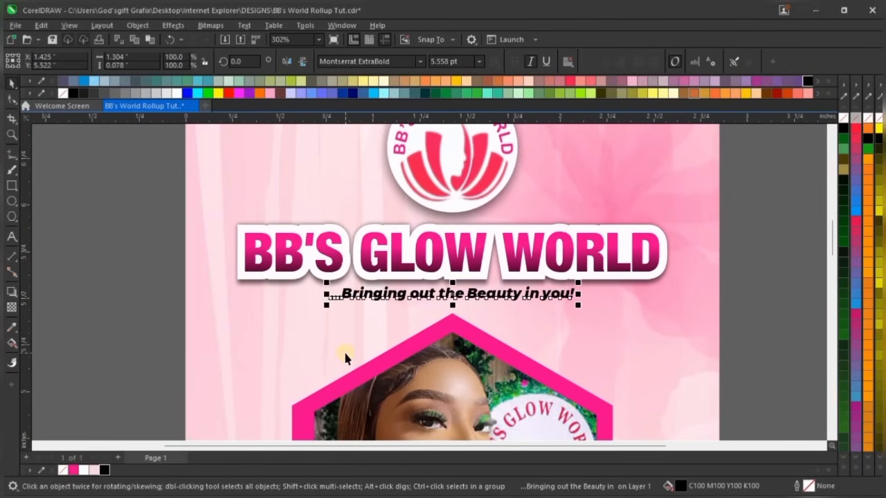
key(Down)
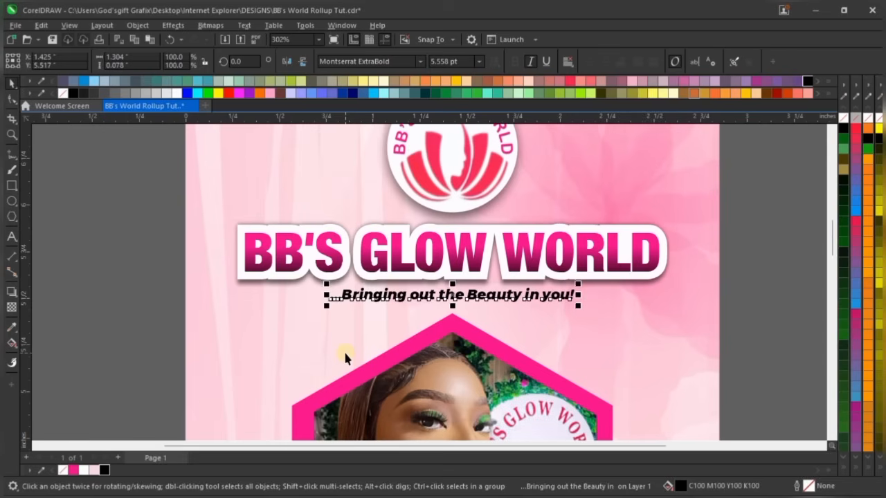
scroll(405, 203, down, 4)
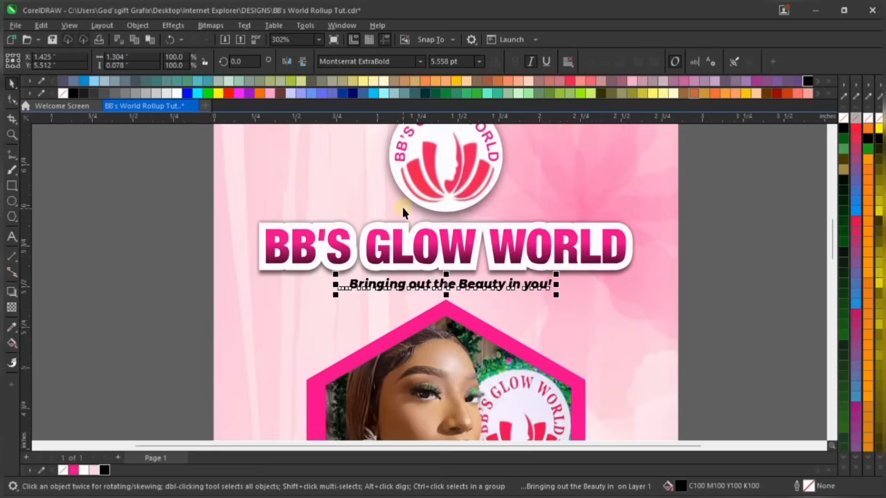
click(605, 262)
scroll(468, 253, down, 2)
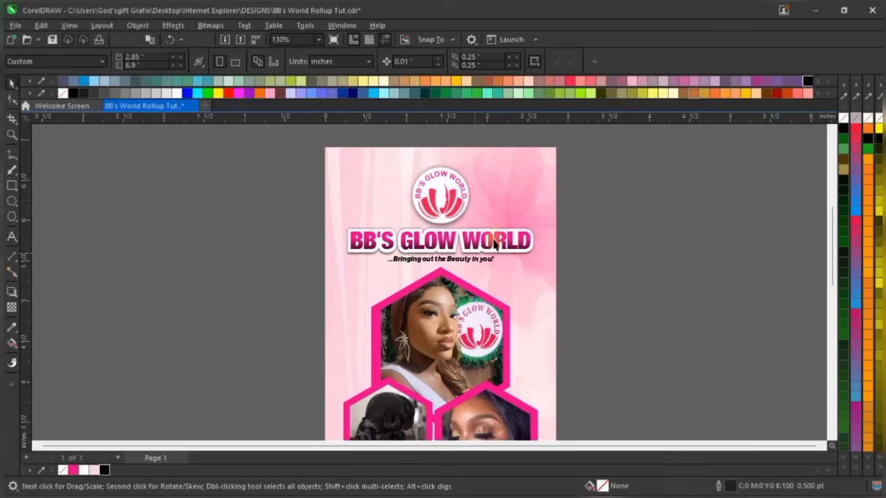
scroll(519, 212, up, 5)
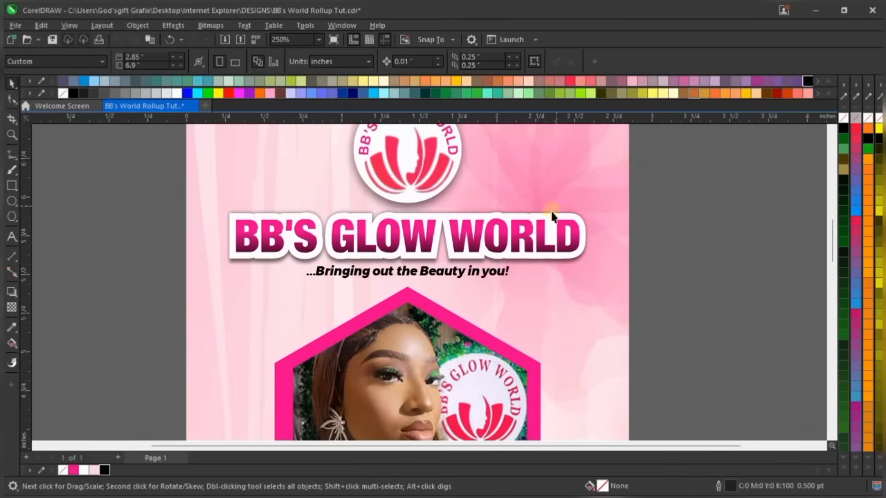
scroll(537, 217, up, 3)
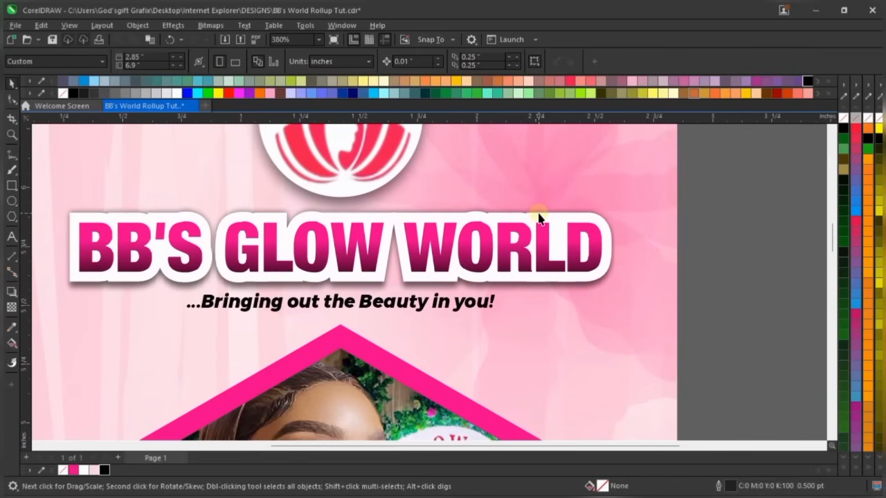
scroll(573, 219, up, 1)
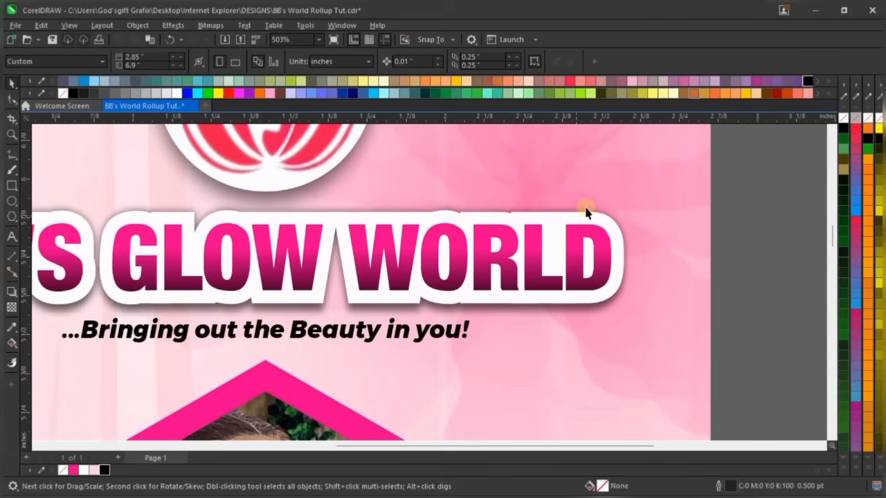
scroll(586, 208, down, 1)
click(595, 220)
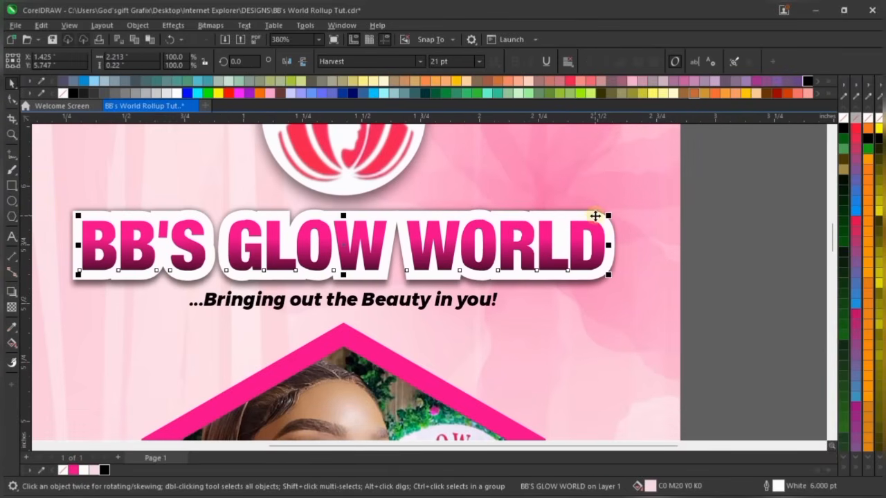
Reduce the headline's outline width from 6 pt to 5 pt
double_click(778, 486)
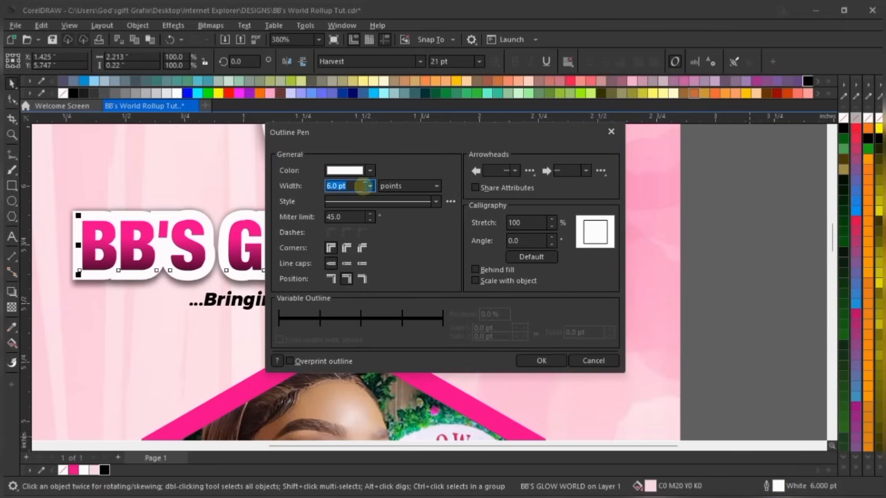
click(357, 186)
text(5)
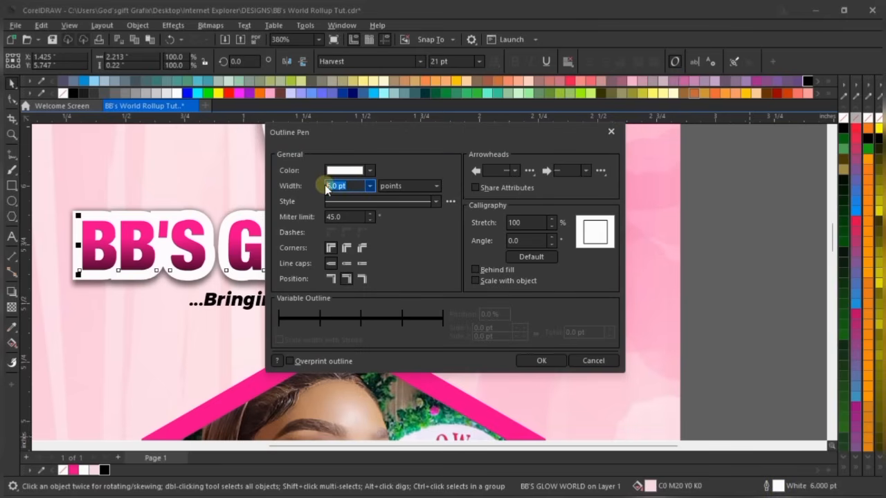
click(547, 365)
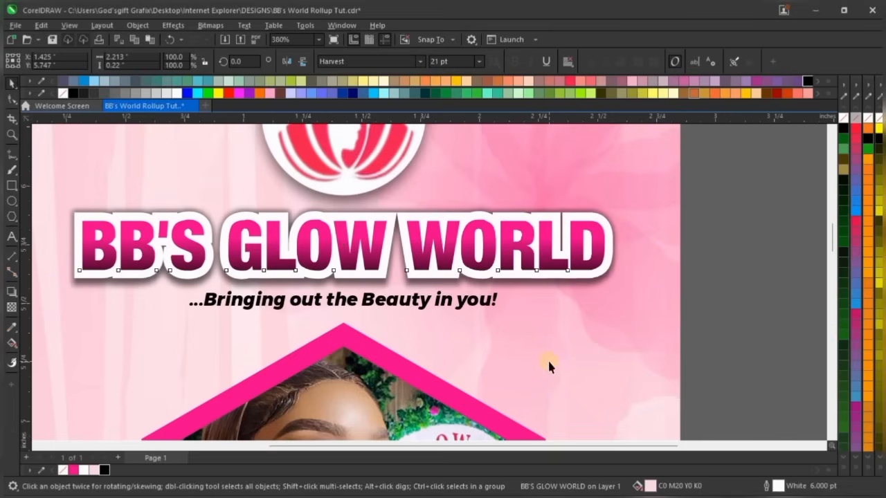
scroll(581, 251, down, 2)
Shrink the round logo slightly, to about 0.84 inch wide
click(696, 219)
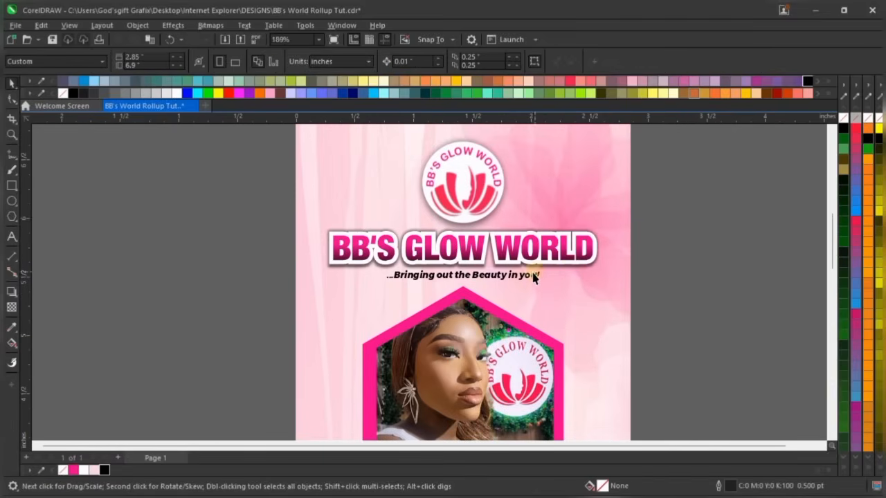
scroll(531, 277, down, 2)
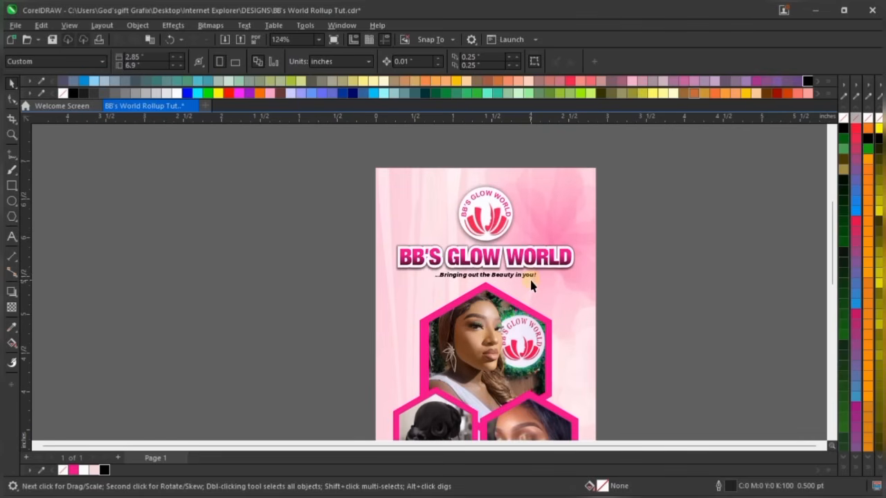
click(505, 225)
scroll(508, 187, up, 2)
scroll(524, 178, up, 1)
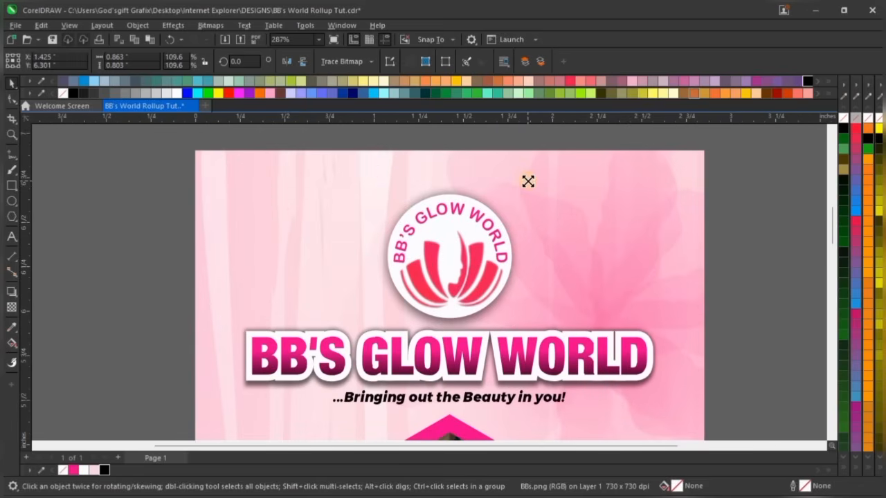
drag(529, 181, 526, 185)
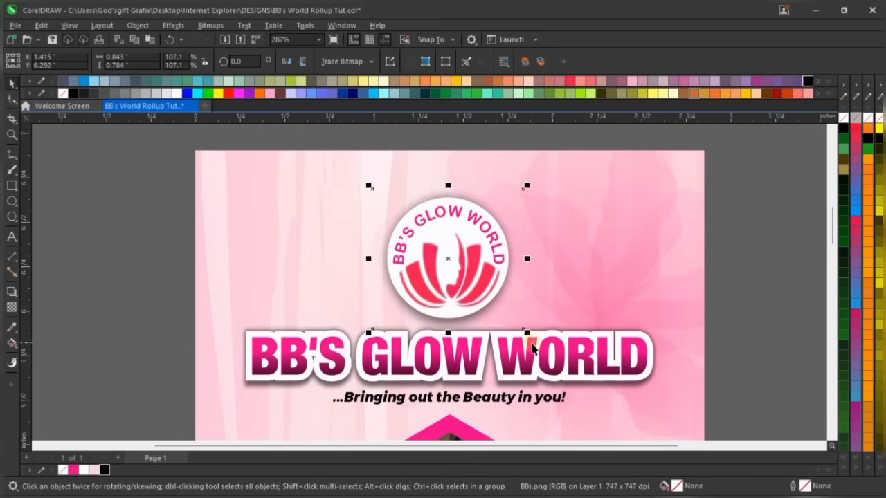
shift+click(543, 358)
scroll(543, 359, down, 3)
Group the logo, headline and tagline, then zoom To Fit the whole banner
click(650, 192)
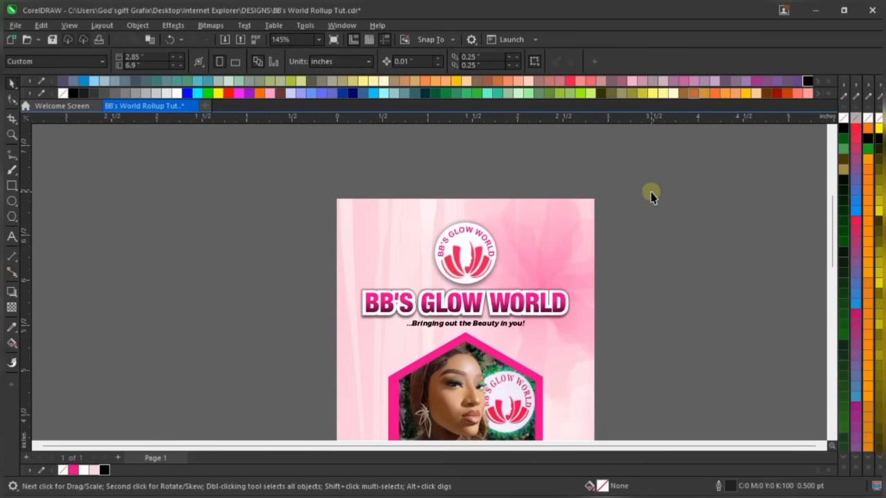
drag(668, 169, 290, 365)
key(ctrl+g)
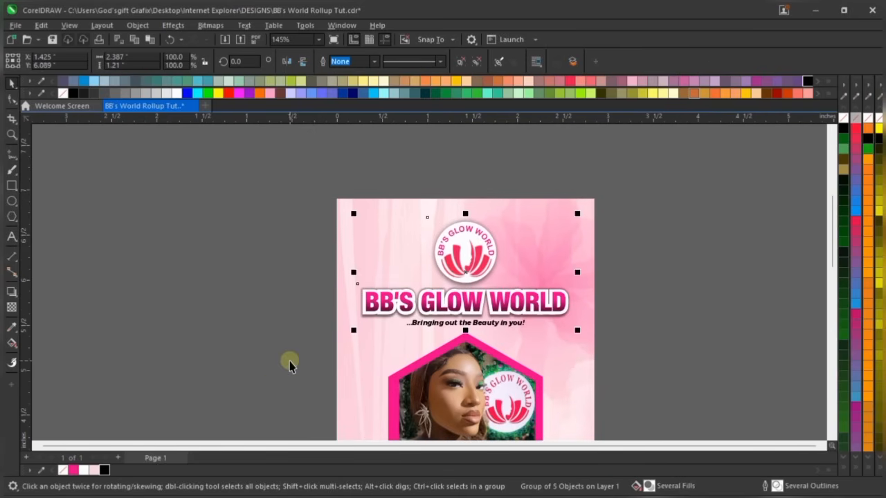
click(313, 40)
click(318, 41)
click(307, 54)
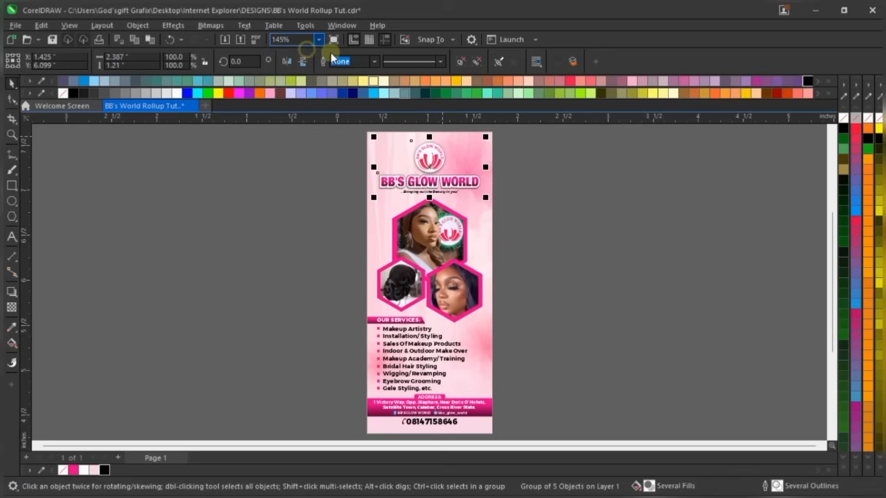
click(587, 253)
right_click(572, 211)
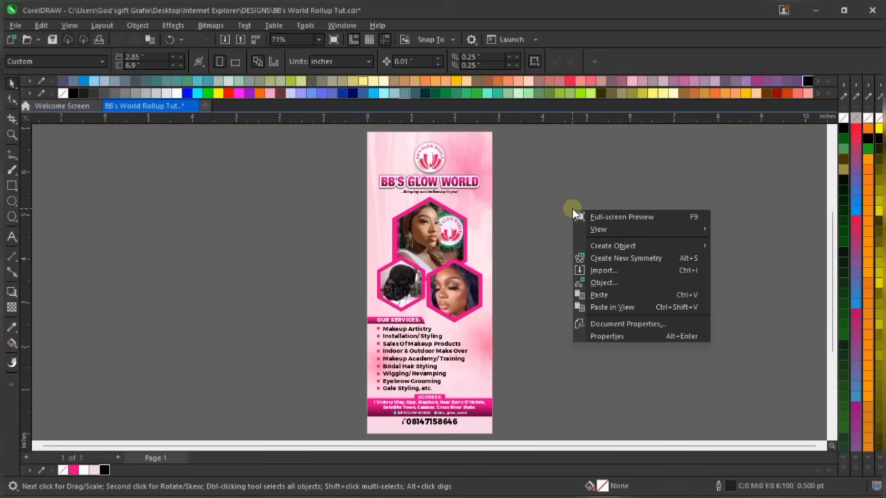
click(622, 216)
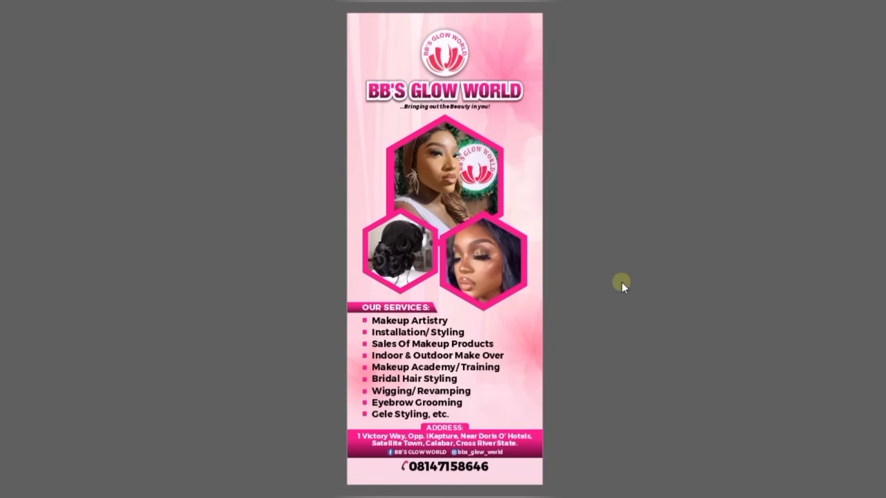
key(Escape)
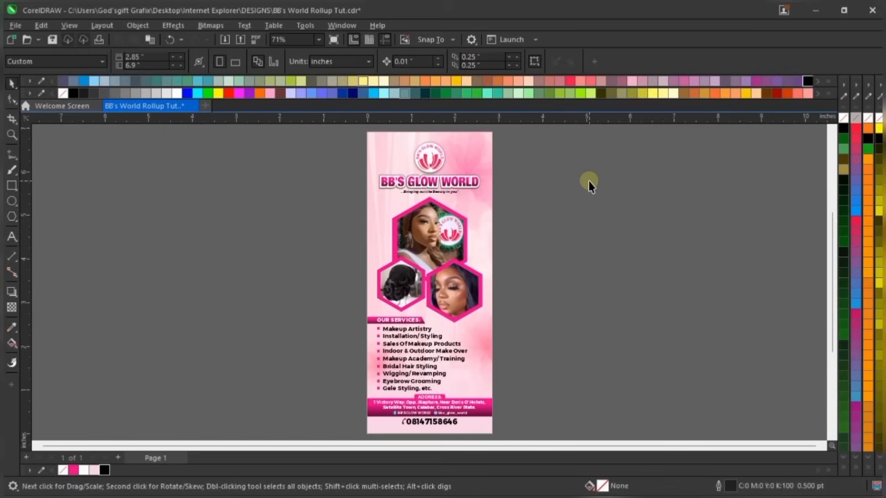
scroll(433, 400, up, 3)
scroll(434, 403, up, 1)
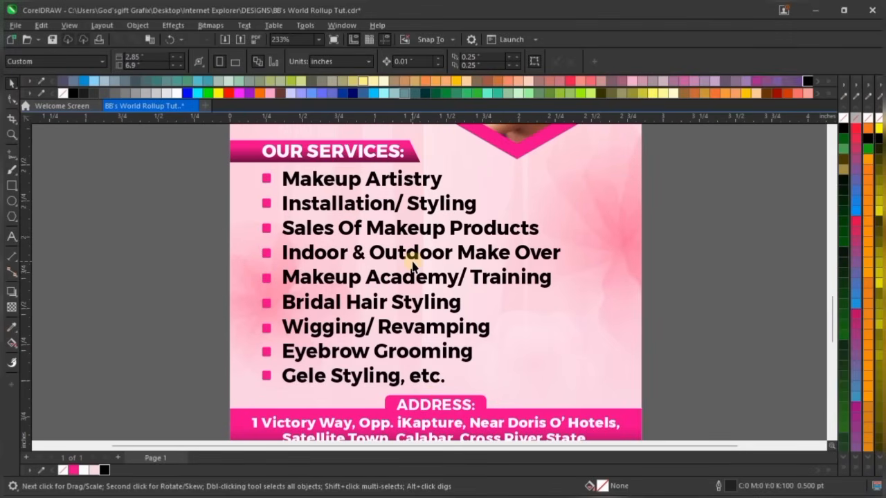
scroll(413, 266, down, 1)
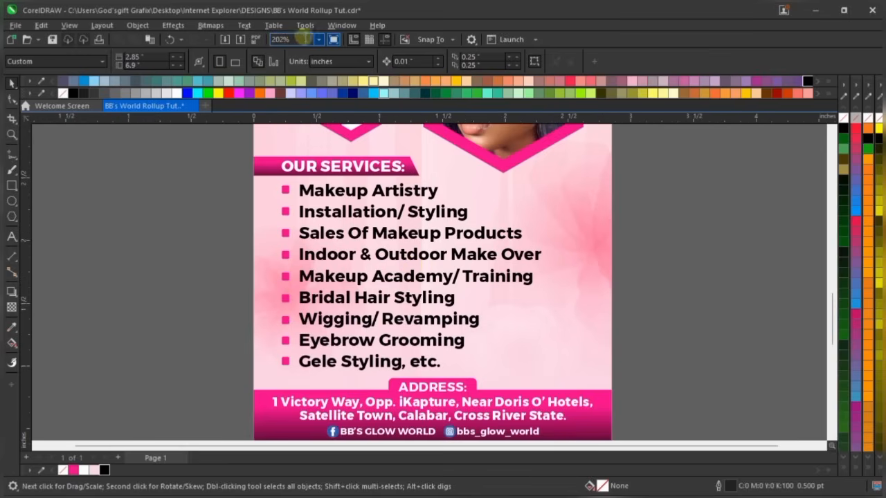
click(319, 40)
click(319, 41)
click(310, 49)
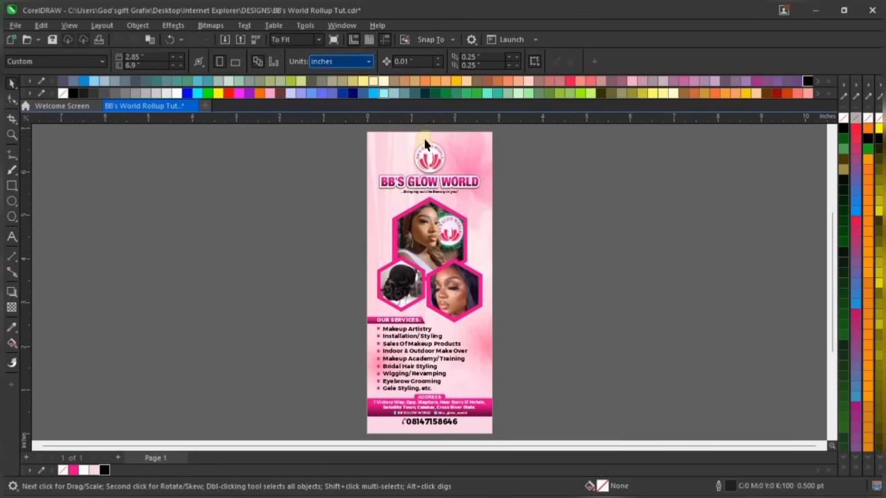